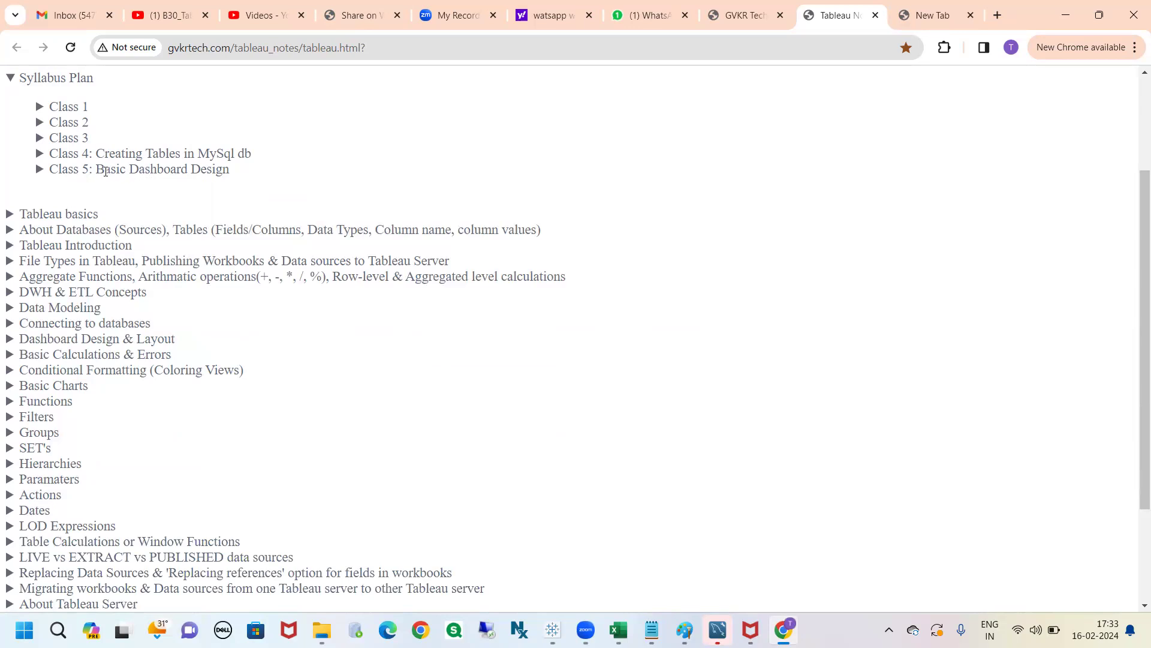
- Review the topics listed under Class 5: Basic Dashboard Design in the syllabus plan
left_click(104, 172)
left_click_drag(543, 265, 66, 194)
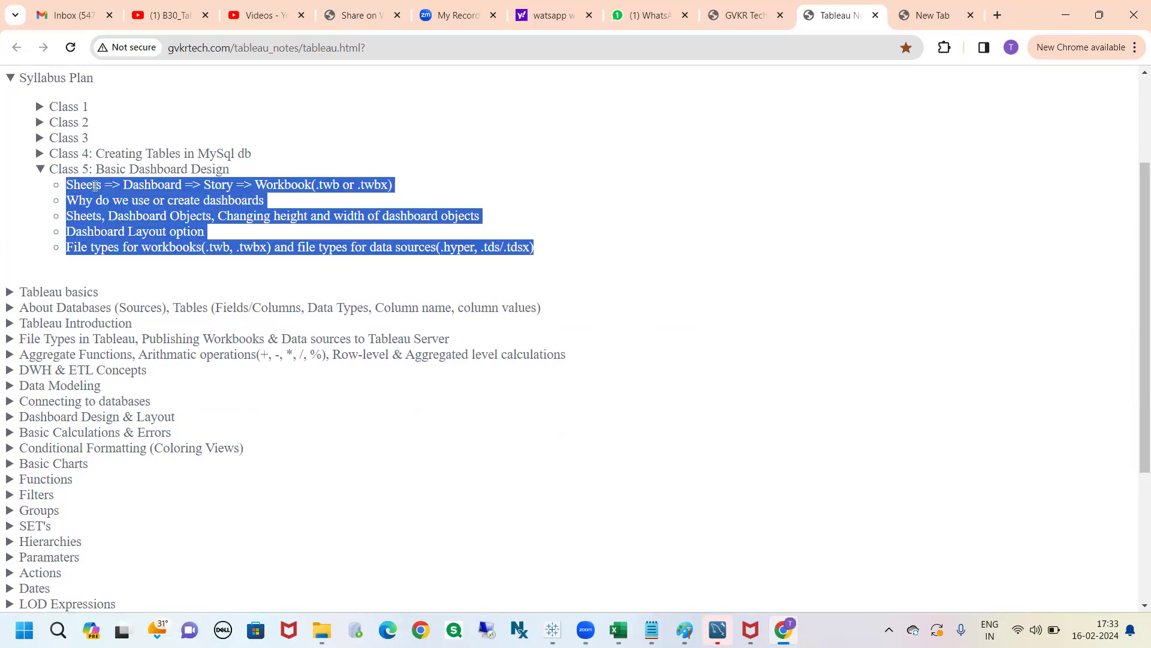
left_click(135, 172)
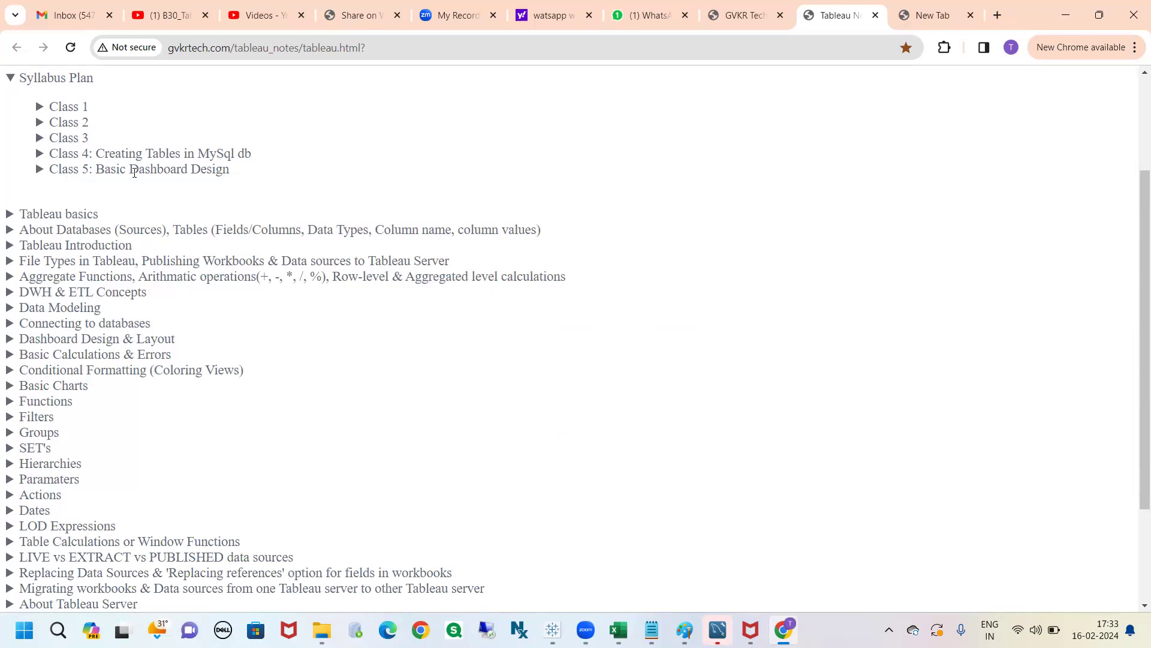
left_click(135, 172)
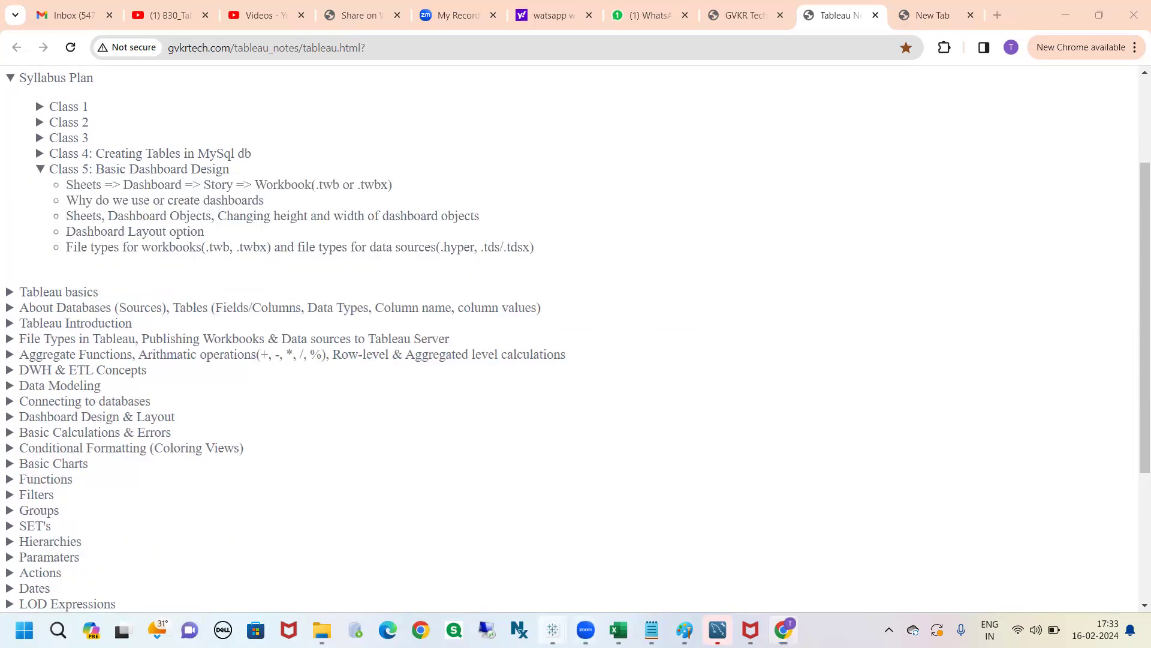
- Switch to the Book1 workbook in Tableau and display Sheet 20
mouse_move(553, 630)
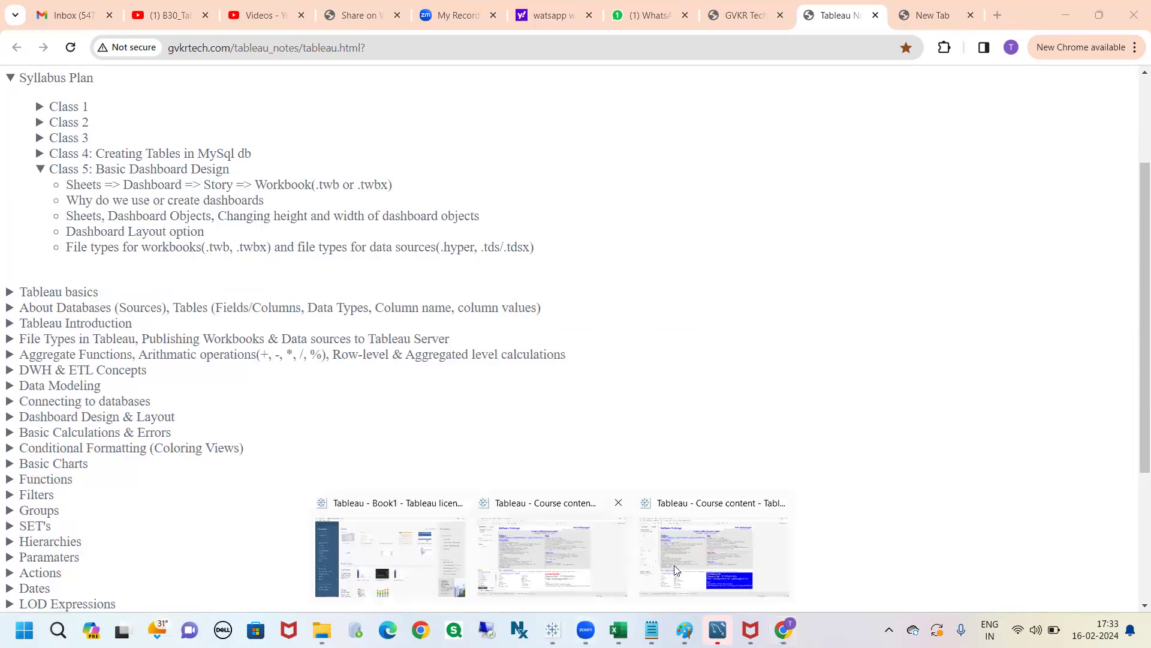
left_click(436, 548)
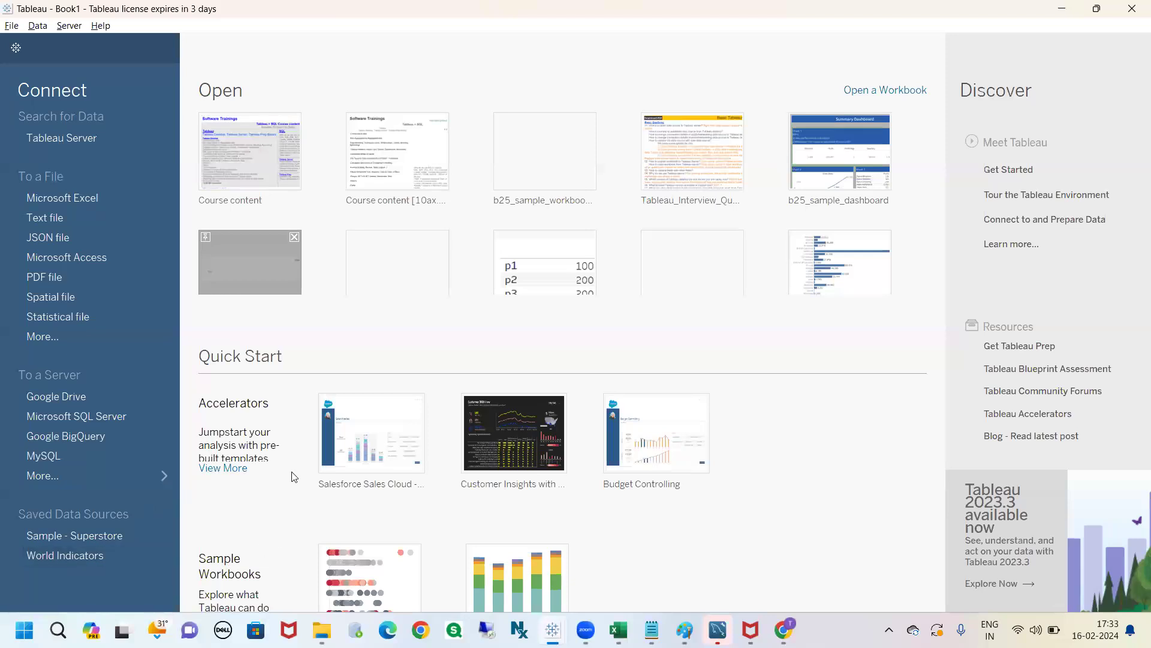
mouse_move(552, 630)
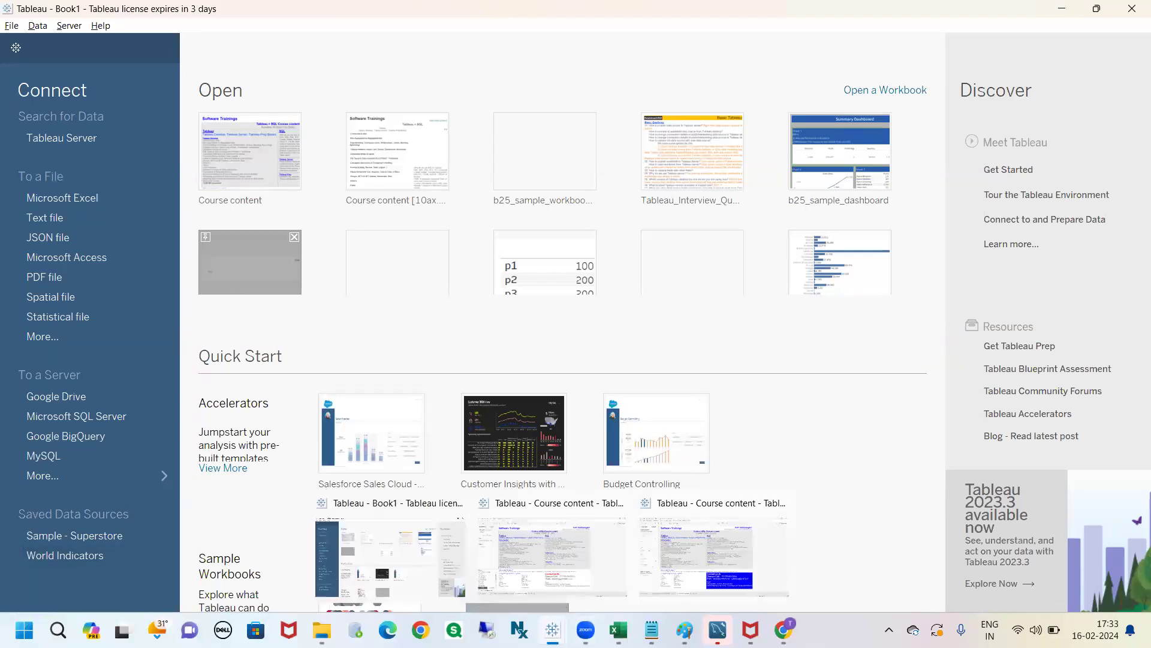
left_click(371, 521)
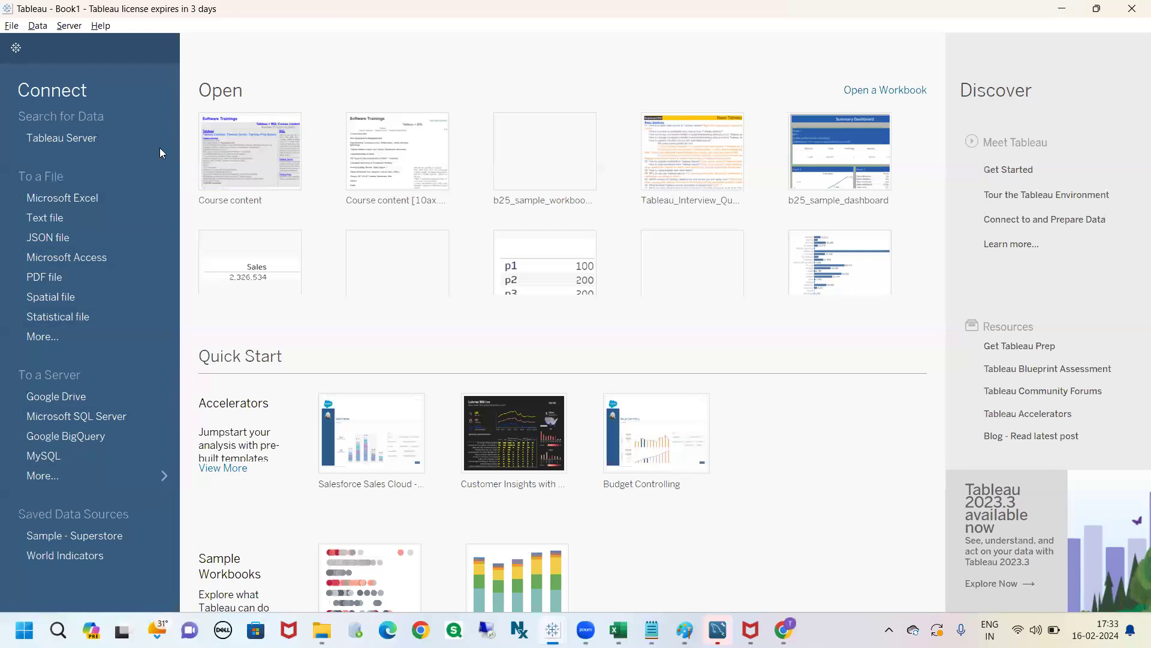
left_click(86, 536)
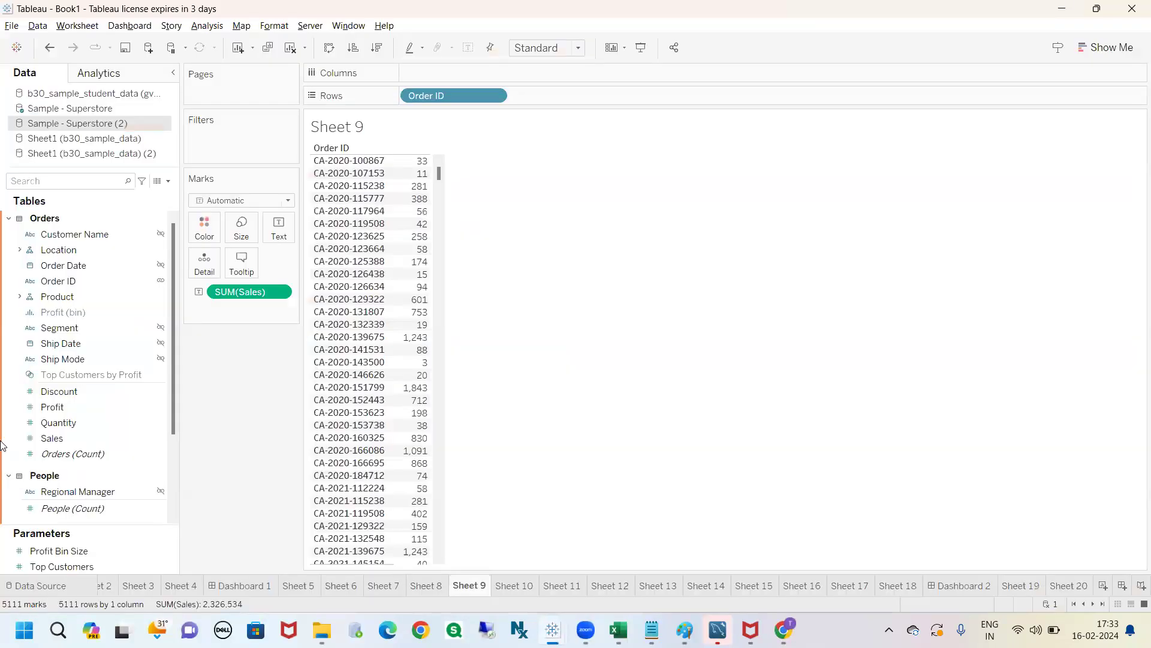
left_click(1067, 592)
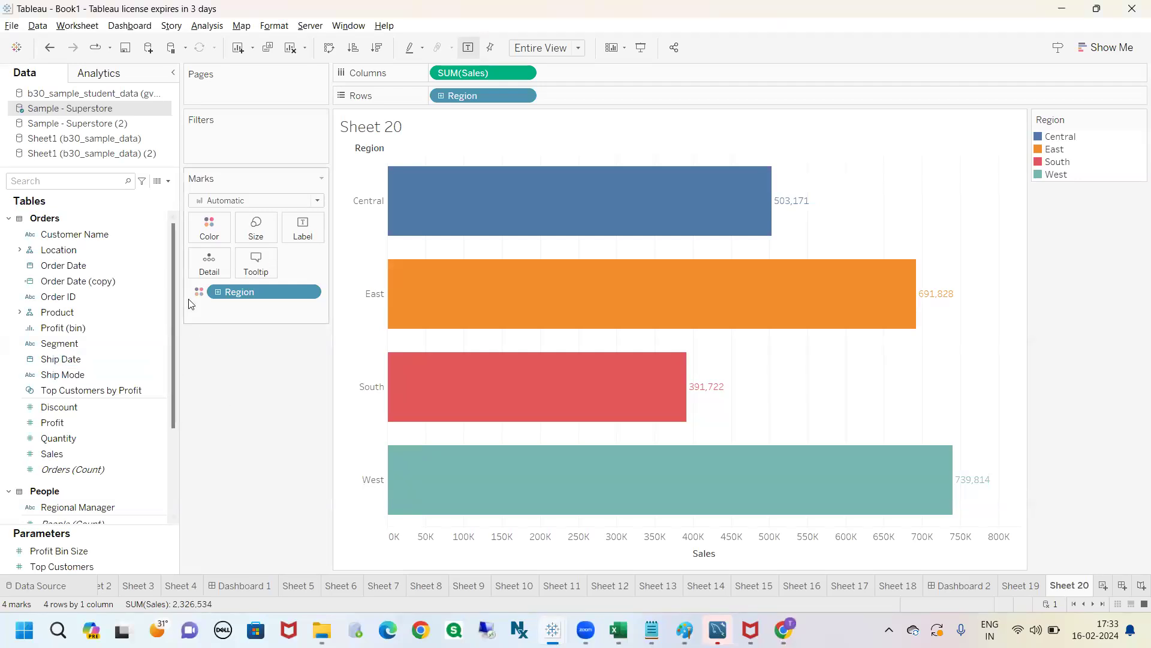
- Start saving the Book1 workbook to inspect the file type setting in the save dialog
left_click(8, 29)
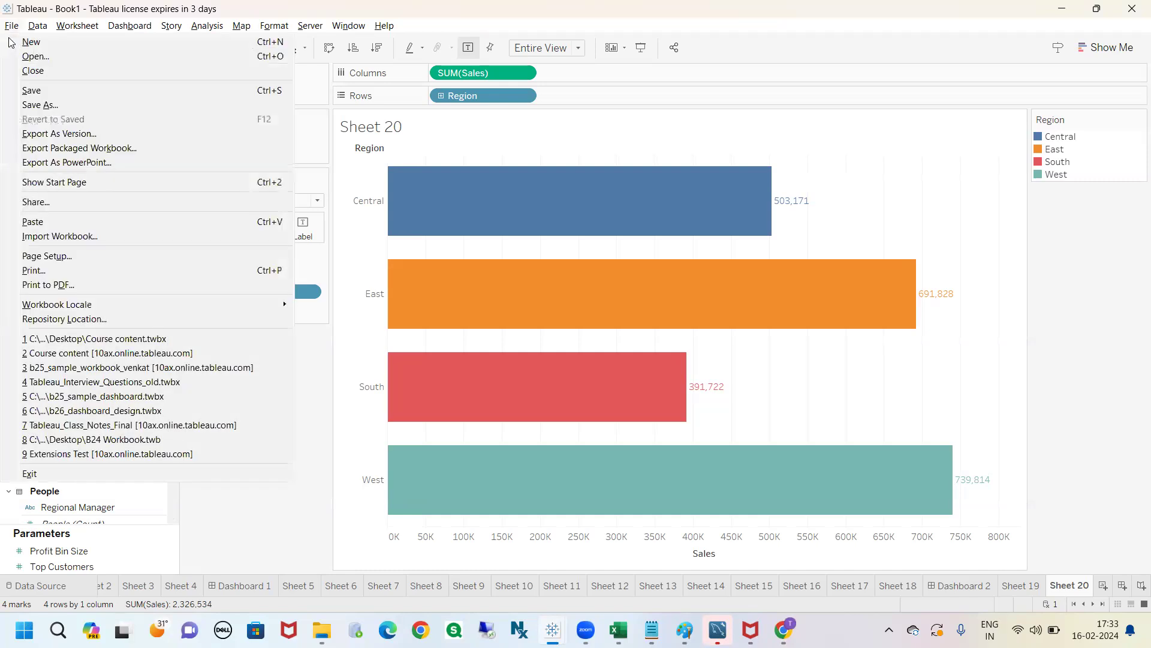
left_click(32, 92)
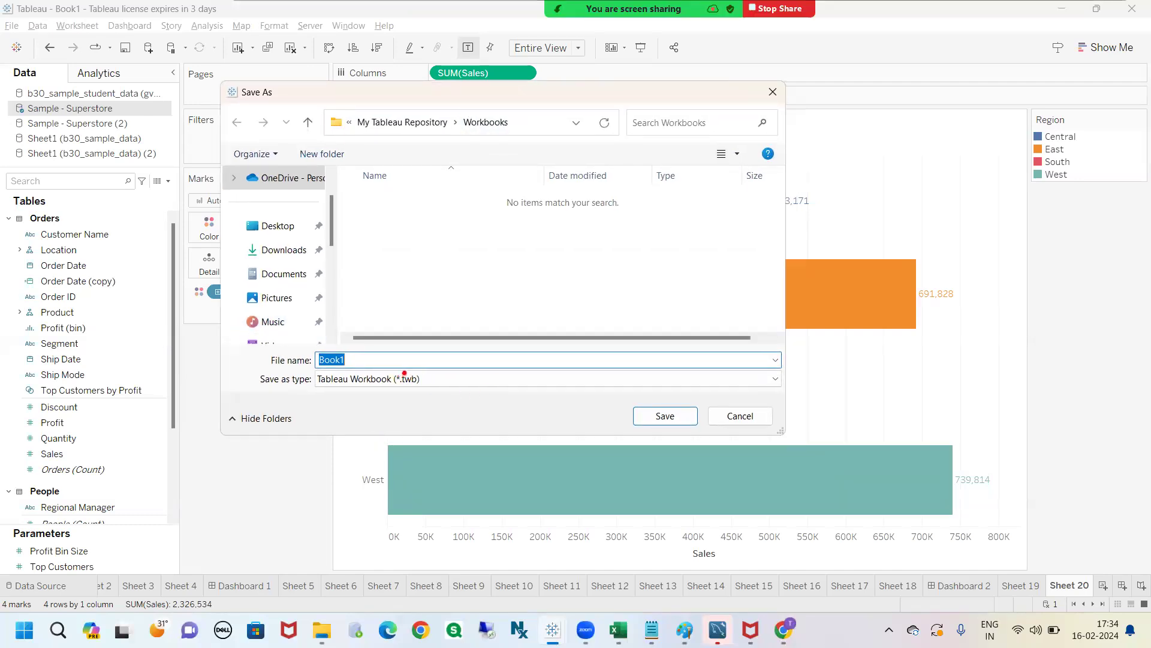
mouse_move(761, 373)
left_mouse_down()
mouse_move(750, 387)
mouse_move(756, 365)
left_mouse_up()
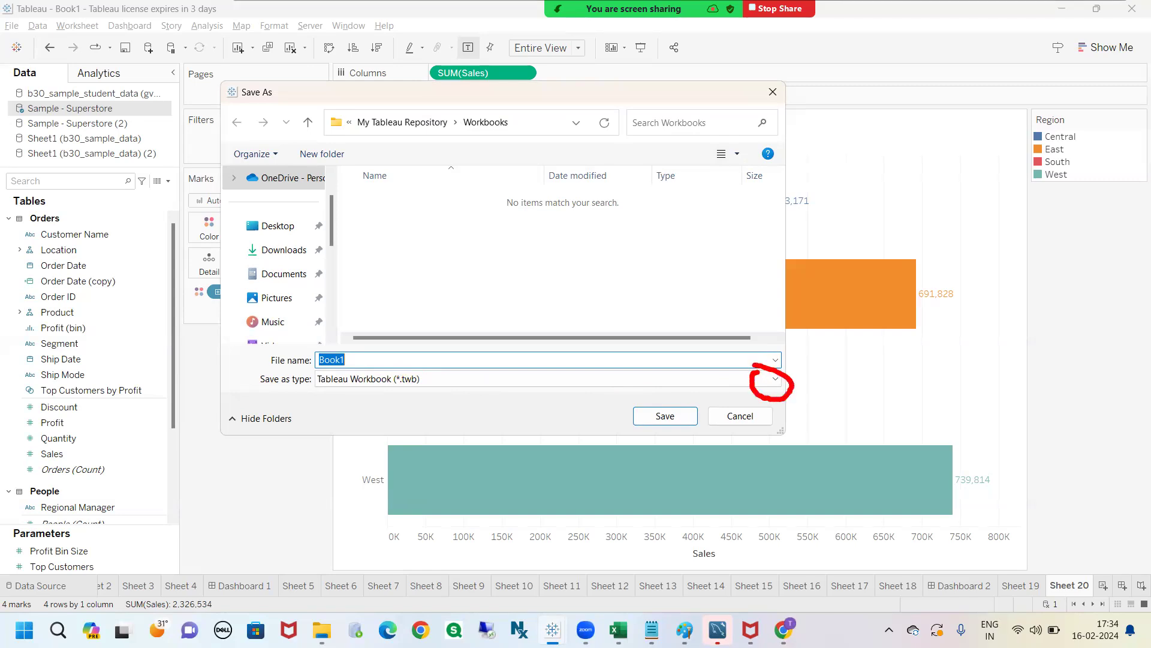
key("Escape")
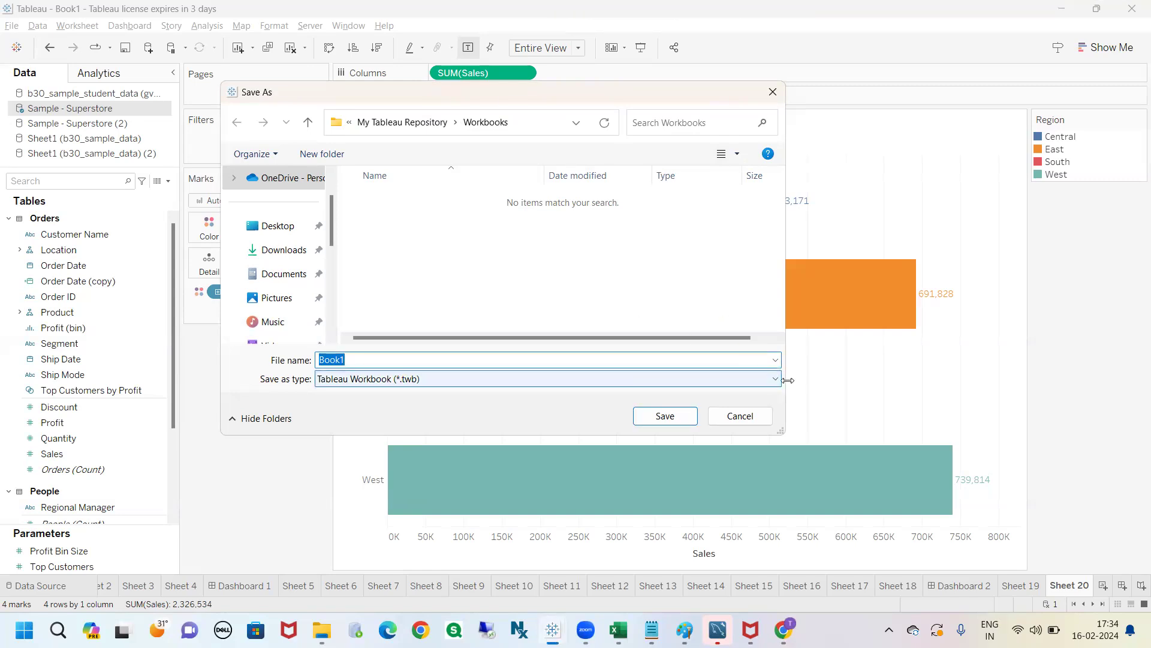
- Compare the Tableau Workbook (*.twb) and Tableau Packaged Workbook (*.twbx) save types, and leave the dialog without saving
left_click(777, 379)
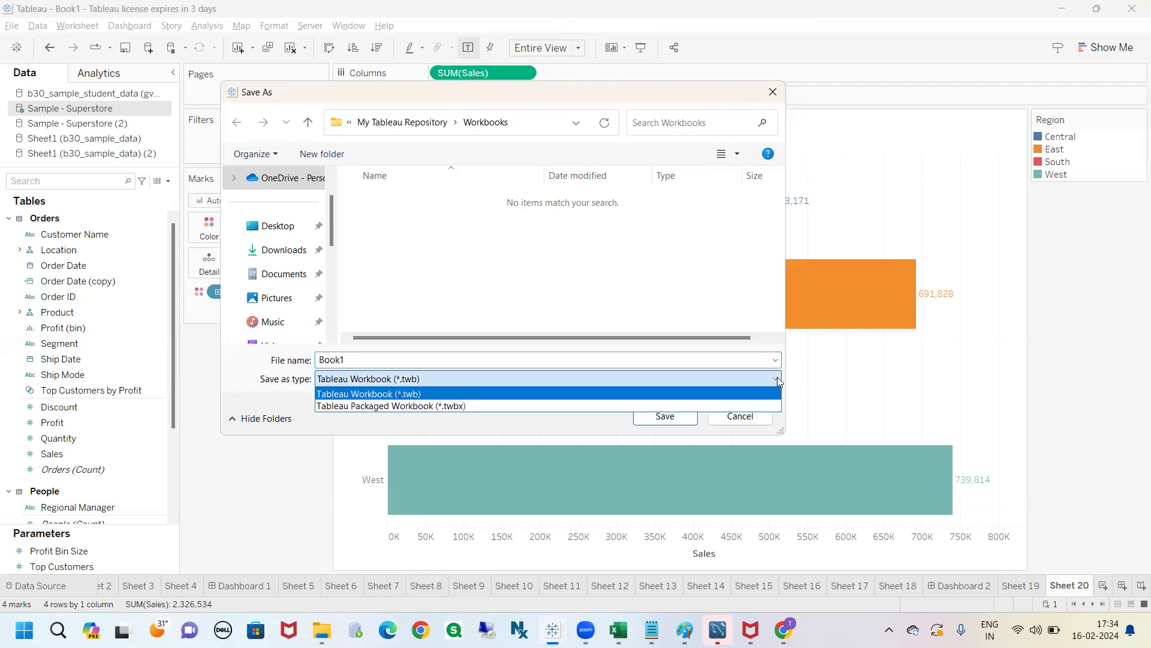
key("ctrl+2")
left_click_drag(426, 388, 501, 394)
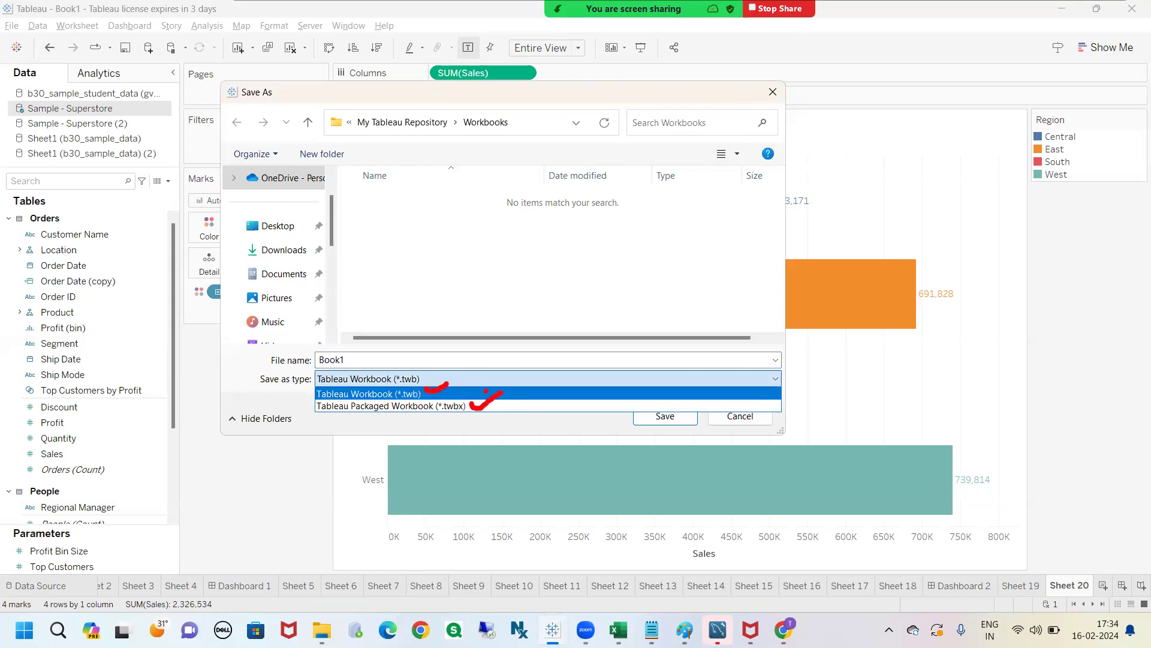
mouse_move(469, 292)
left_mouse_down()
mouse_move(480, 322)
mouse_move(487, 285)
mouse_move(523, 306)
left_mouse_up()
left_click_drag(511, 259, 521, 304)
mouse_move(548, 295)
left_mouse_down()
mouse_move(564, 254)
mouse_move(594, 286)
left_mouse_up()
mouse_move(598, 234)
left_mouse_down()
mouse_move(613, 264)
mouse_move(630, 241)
left_mouse_up()
left_click_drag(640, 240, 657, 260)
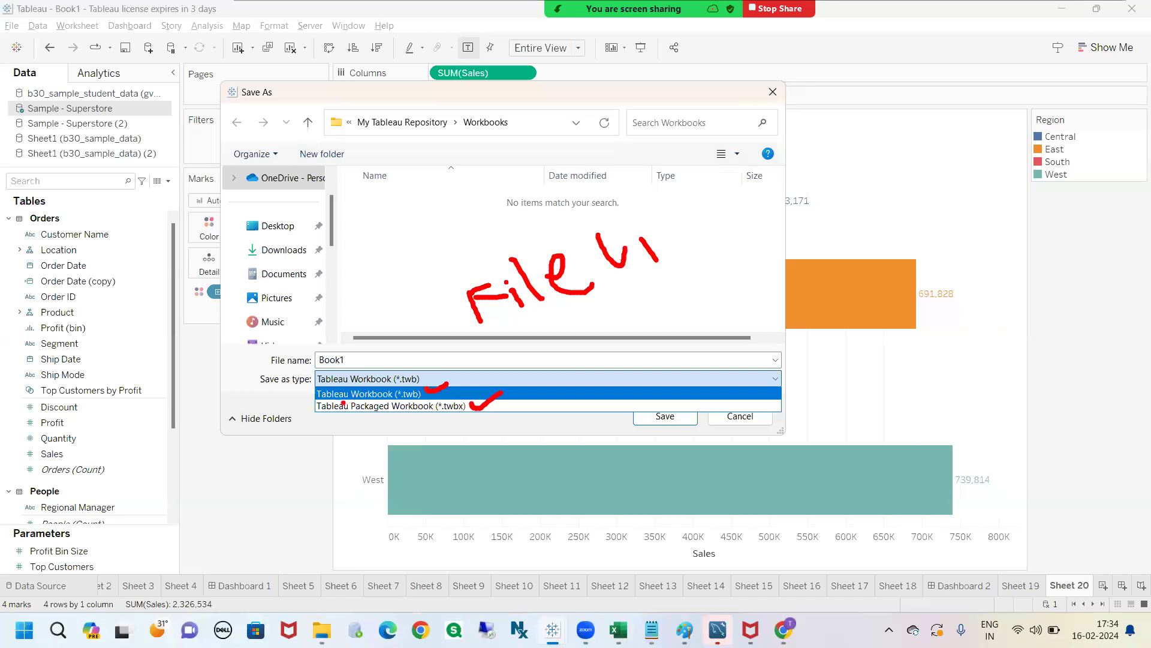
left_click_drag(326, 409, 433, 416)
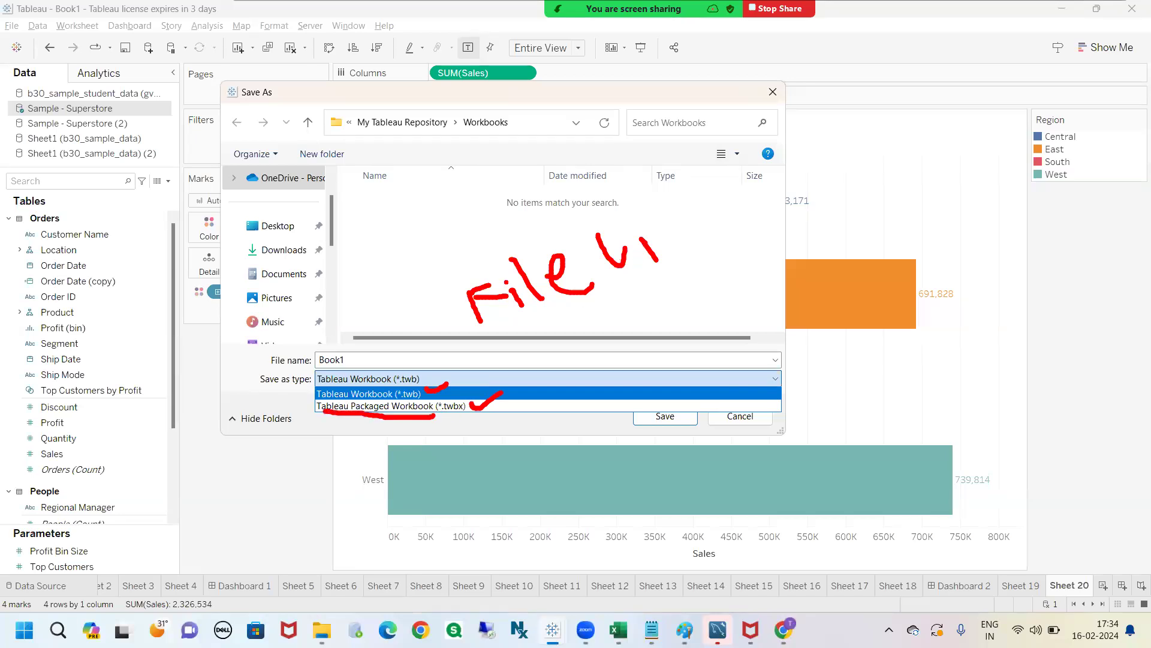
key("Escape")
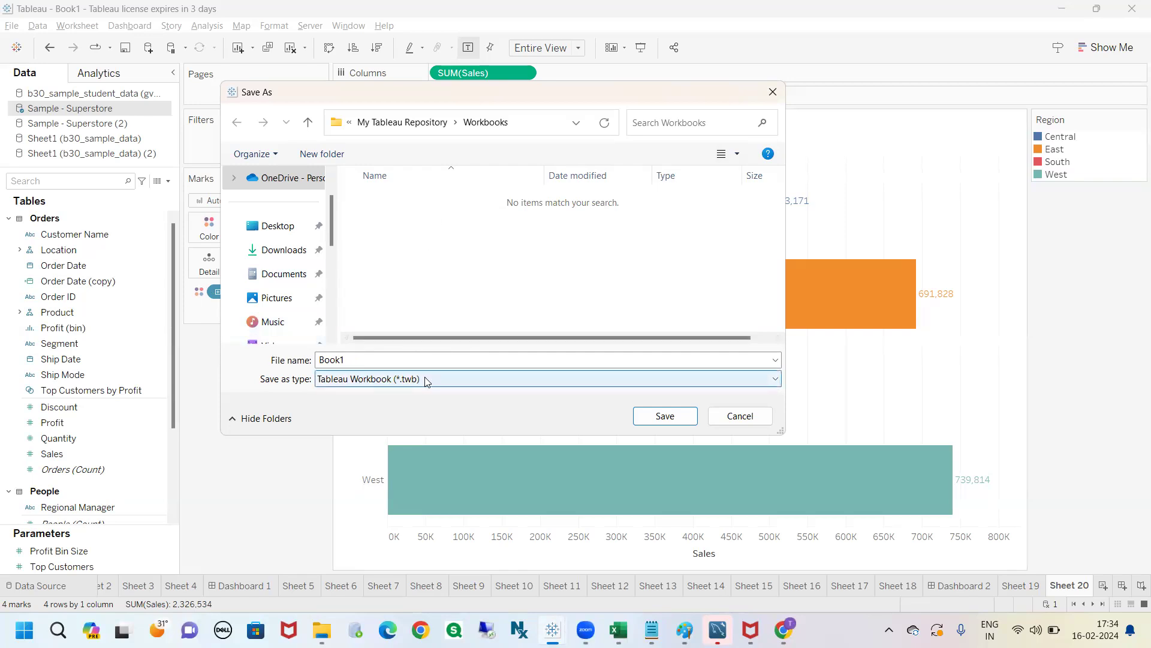
left_click(768, 94)
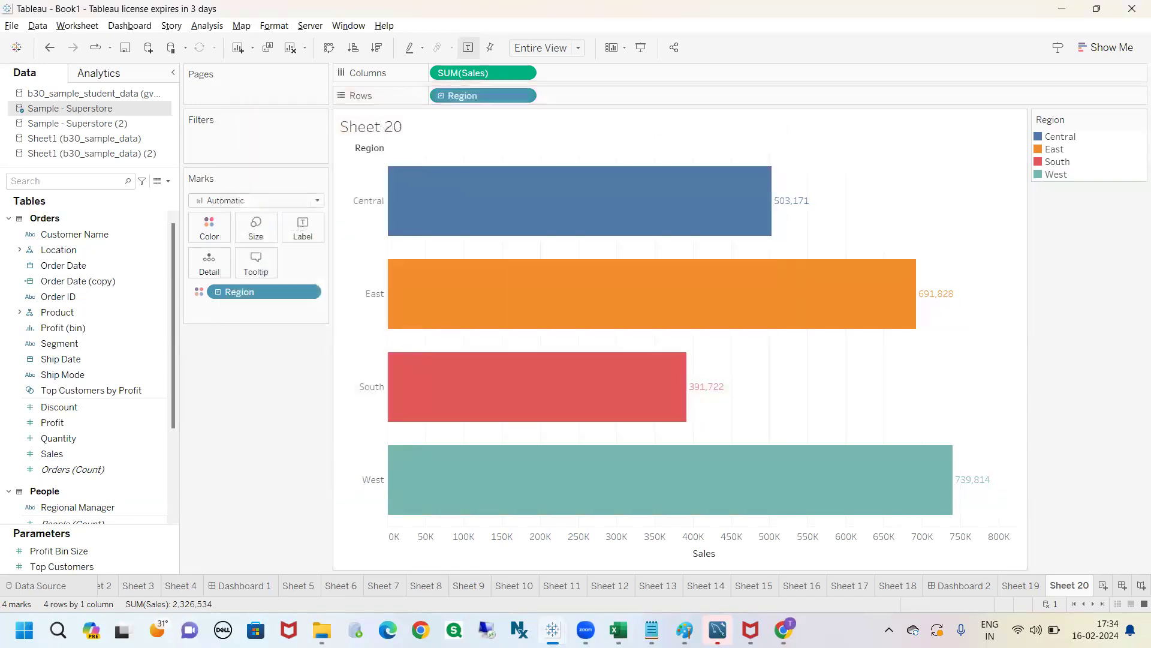
- Switch to the Tableau notes in Chrome and read the sections on file types for workbooks and for data sources
left_click(783, 630)
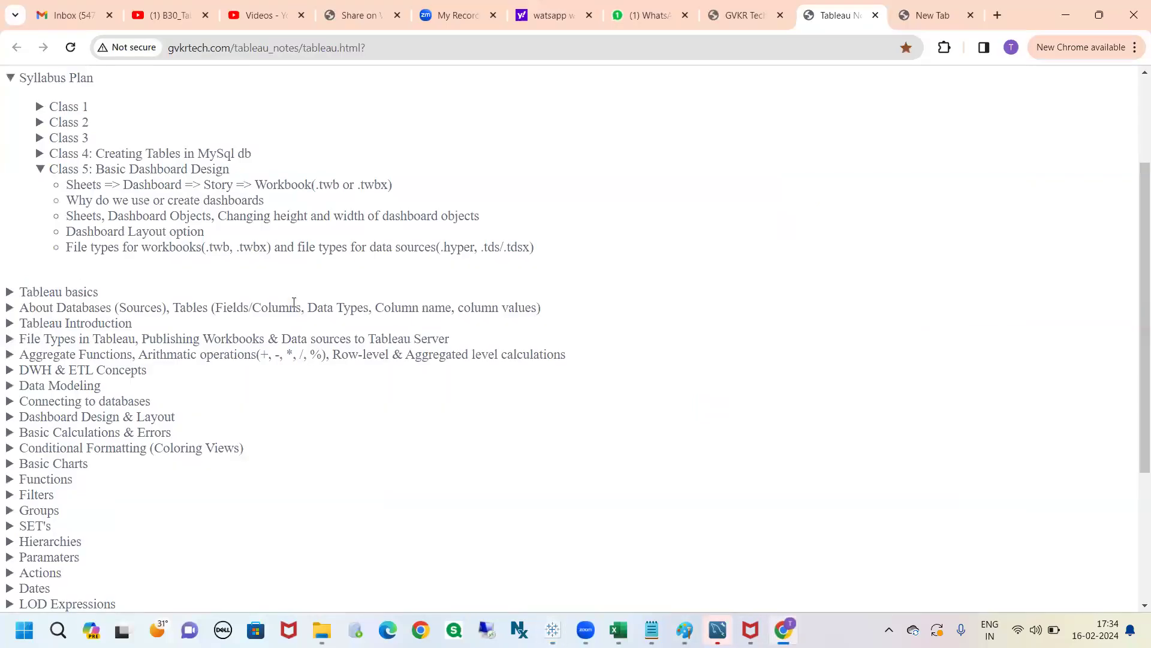
scroll(294, 302, "down", 2)
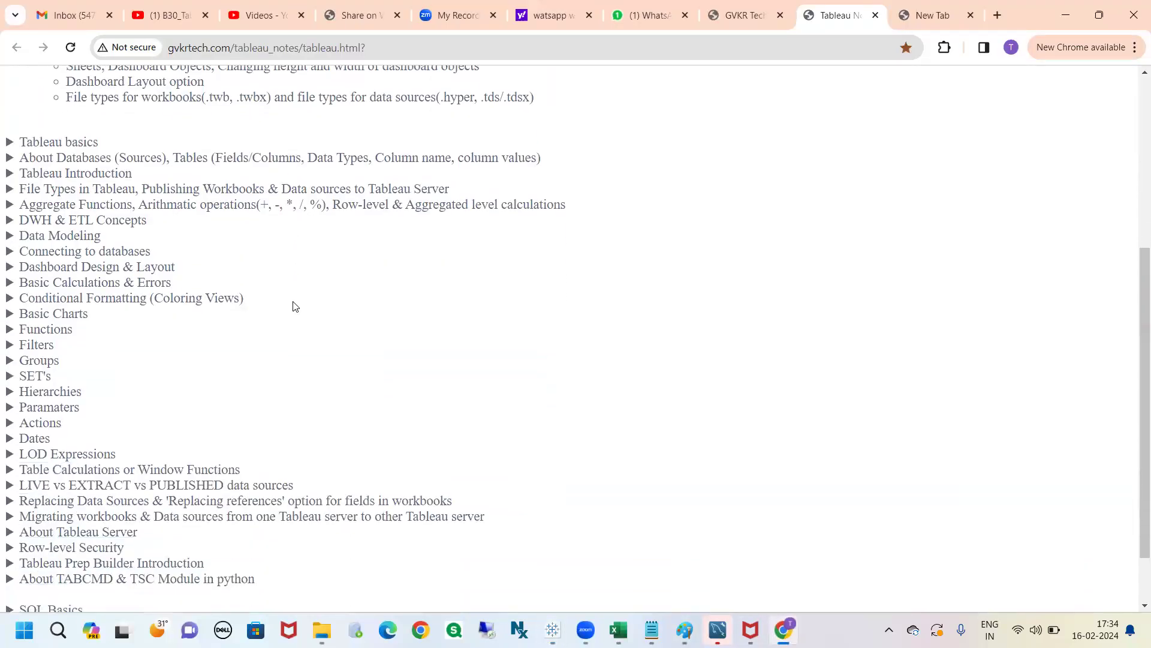
left_click(55, 189)
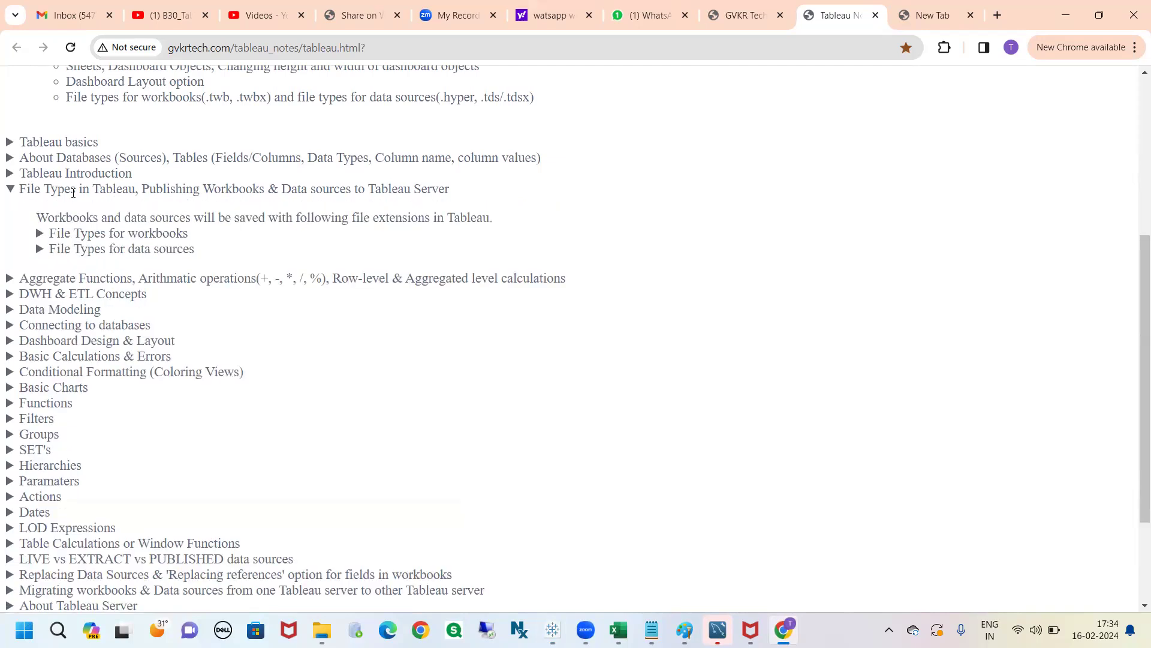
left_click(99, 234)
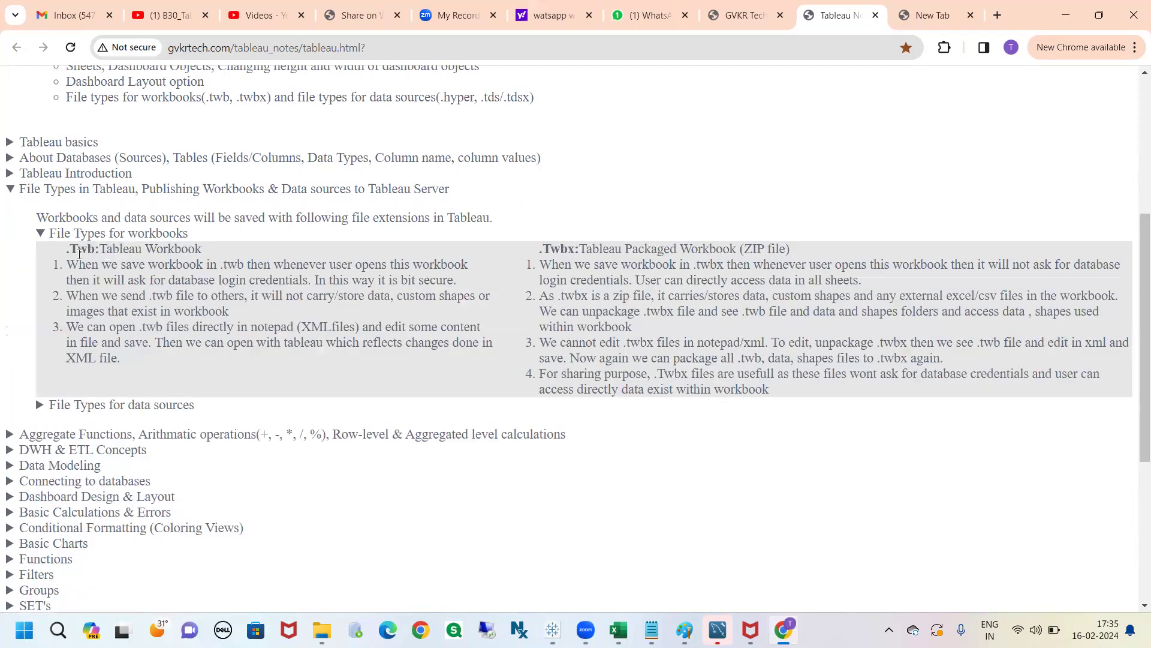
left_click_drag(101, 253, 66, 252)
left_click_drag(586, 250, 542, 252)
left_click(119, 234)
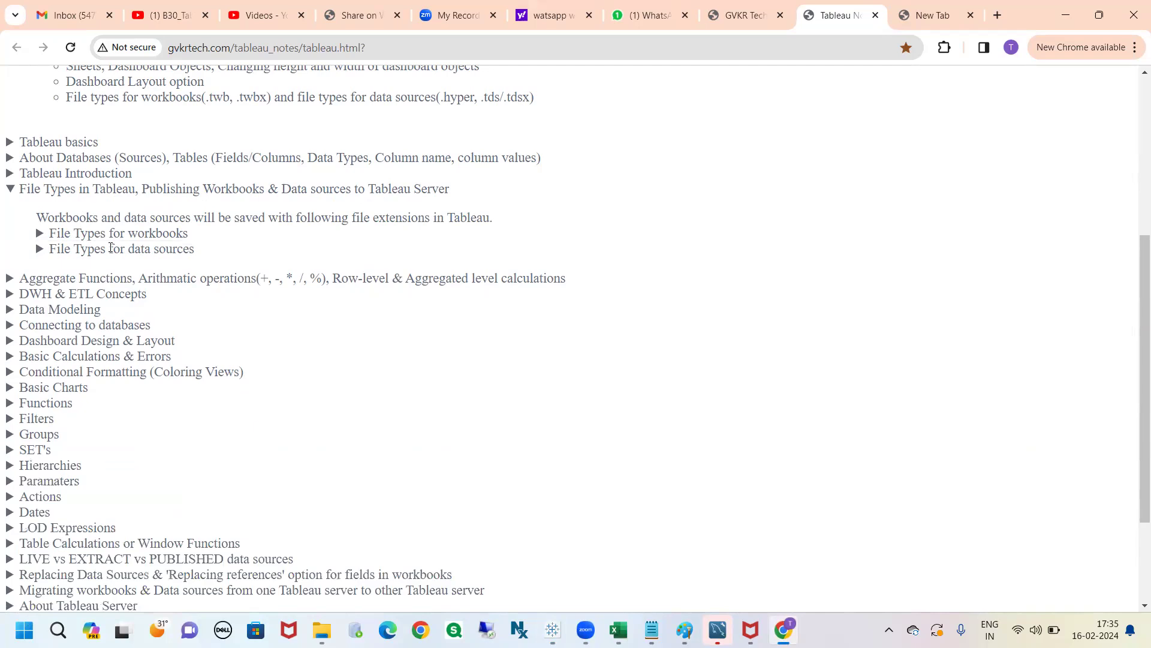
left_click(112, 250)
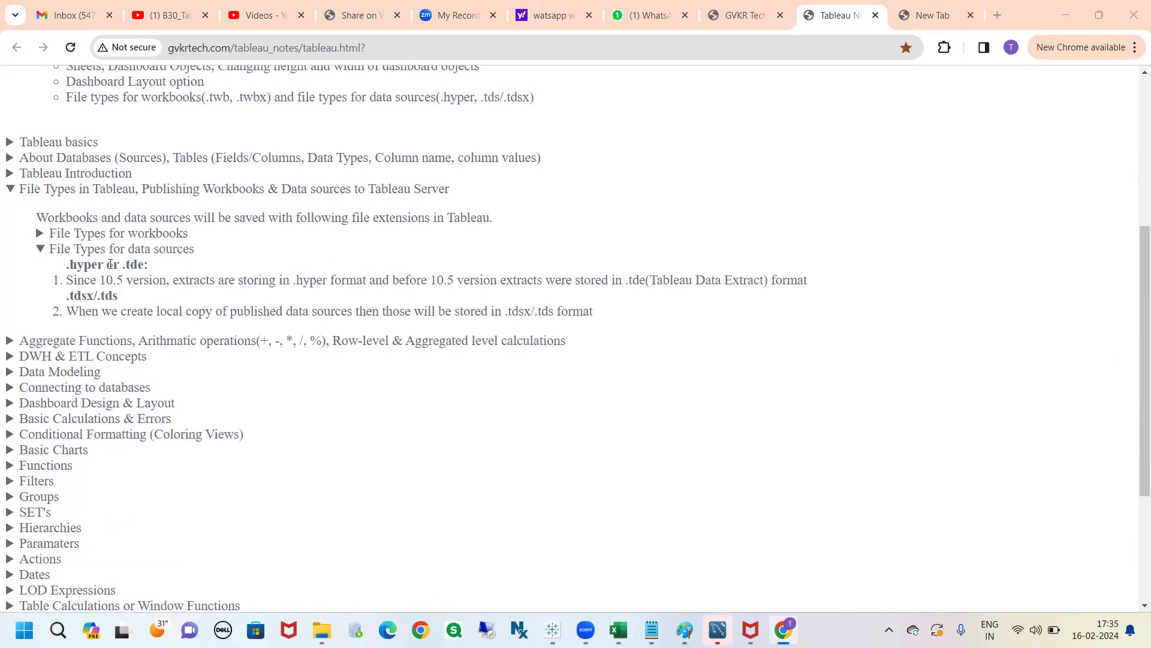
- Return to the Book1 workbook in Tableau and review its list of data sources
key("alt+Tab")
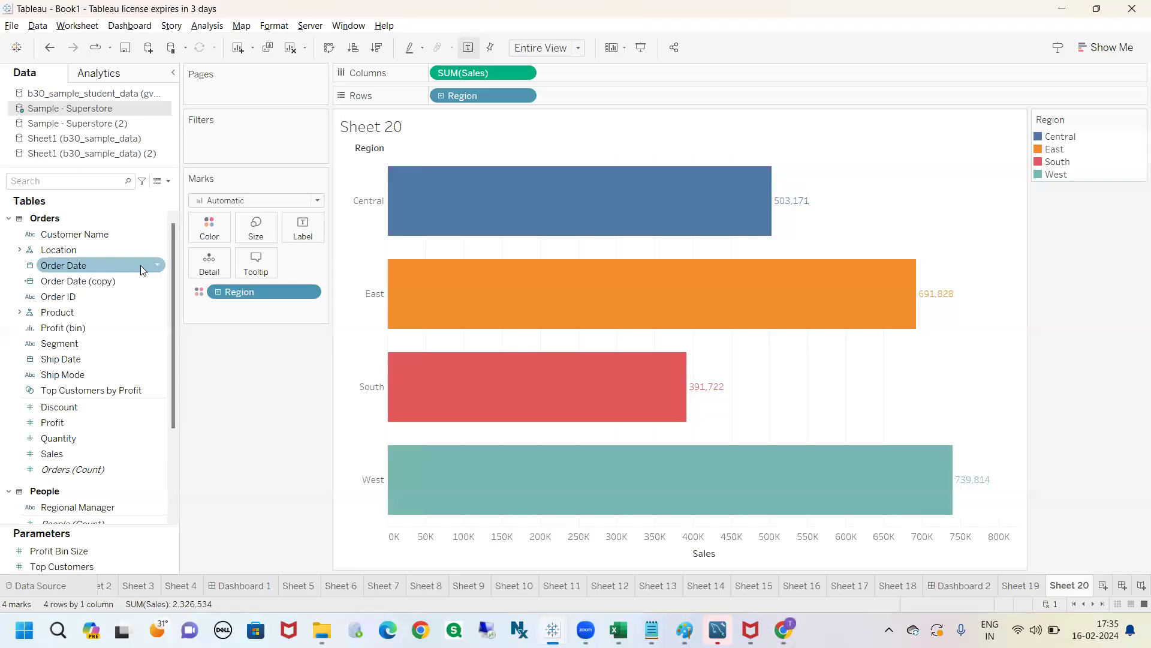
mouse_move(26, 87)
left_mouse_down()
mouse_move(12, 96)
mouse_move(231, 211)
mouse_move(31, 82)
left_mouse_up()
left_click_drag(168, 98, 206, 82)
mouse_move(118, 108)
left_mouse_down()
mouse_move(201, 113)
mouse_move(181, 132)
left_mouse_up()
left_click_drag(157, 151, 213, 144)
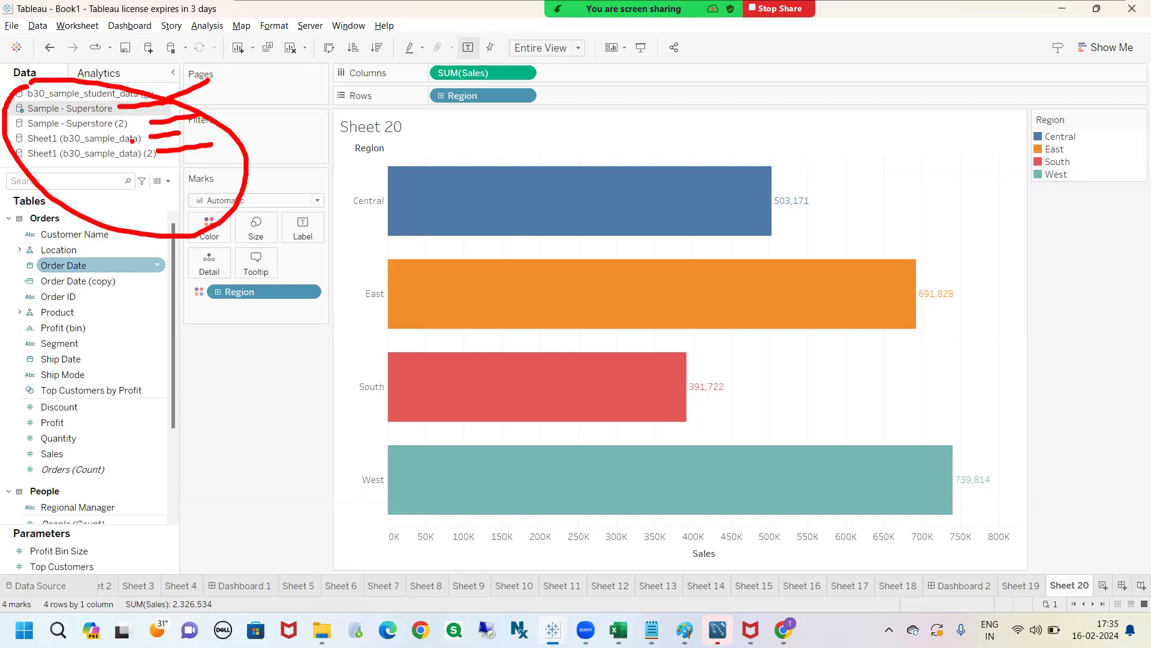
key("Escape")
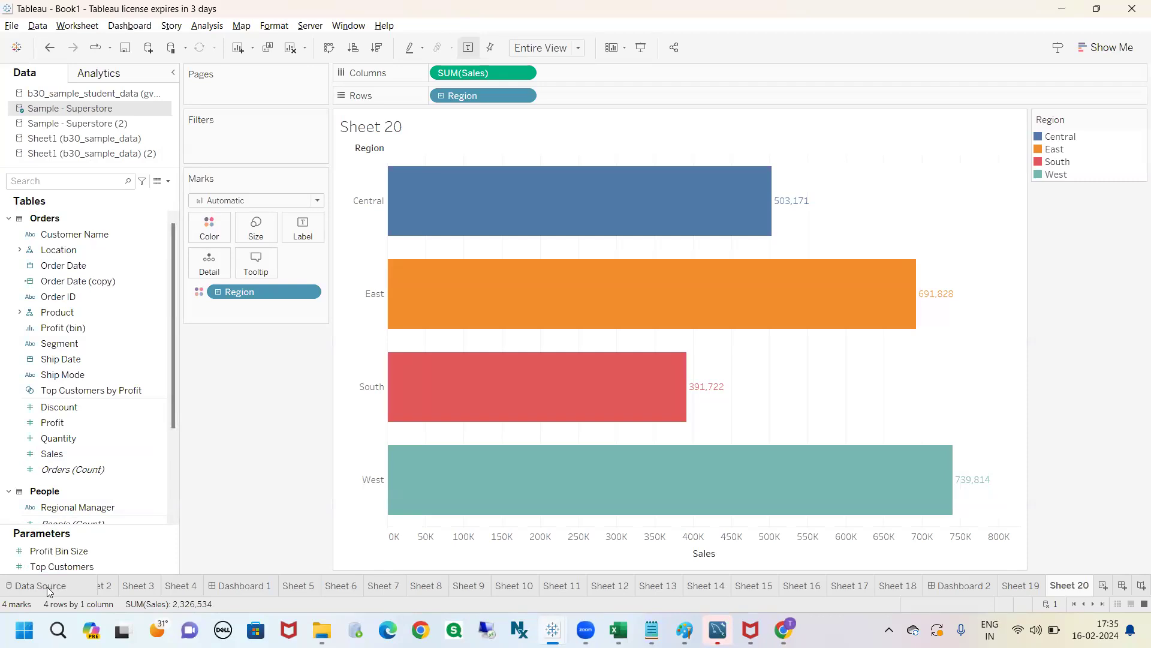
- Open the data source page of Sample - Superstore
key("ctrl+2")
mouse_move(32, 573)
left_mouse_down()
mouse_move(57, 566)
mouse_move(11, 568)
left_mouse_up()
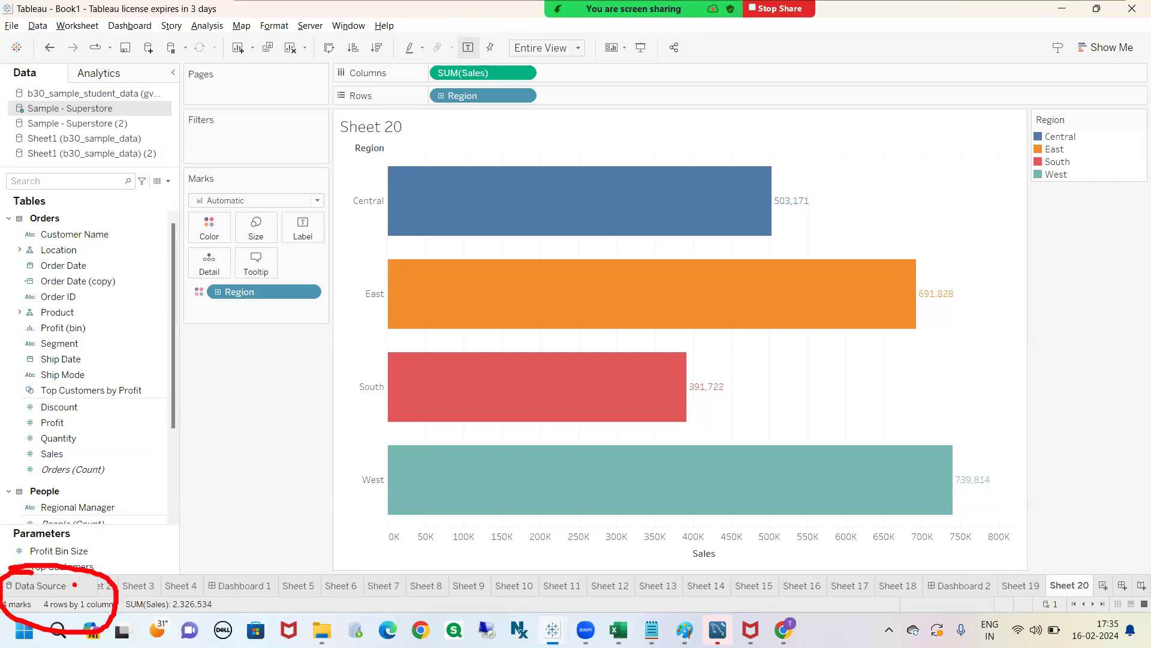
key("Escape")
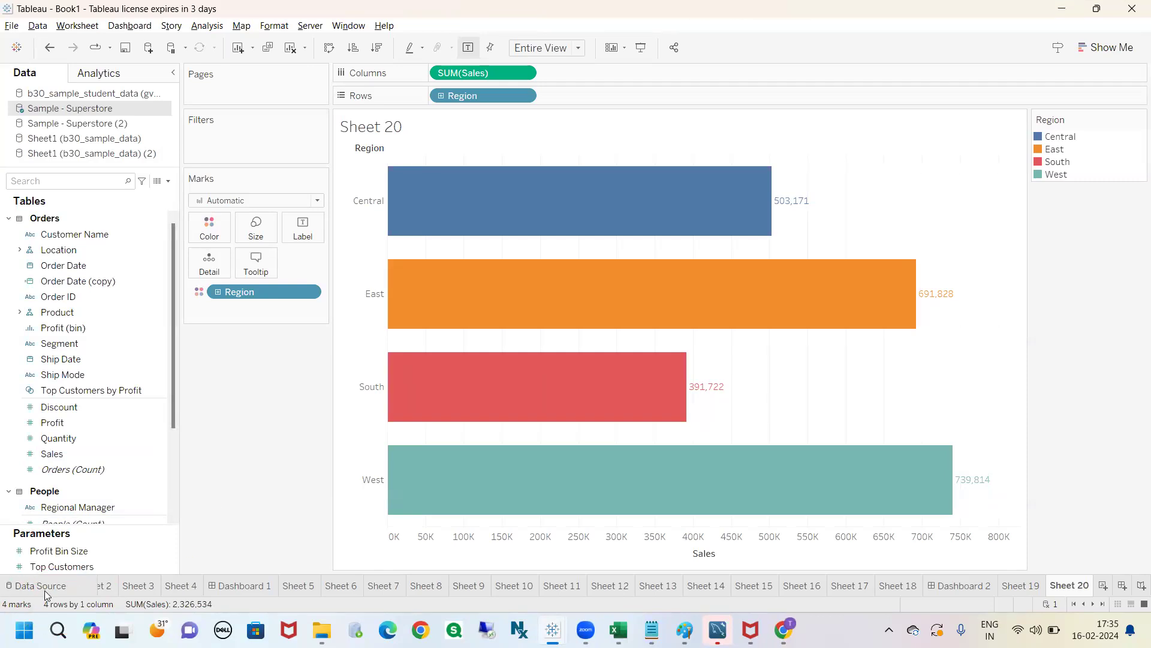
left_click(40, 585)
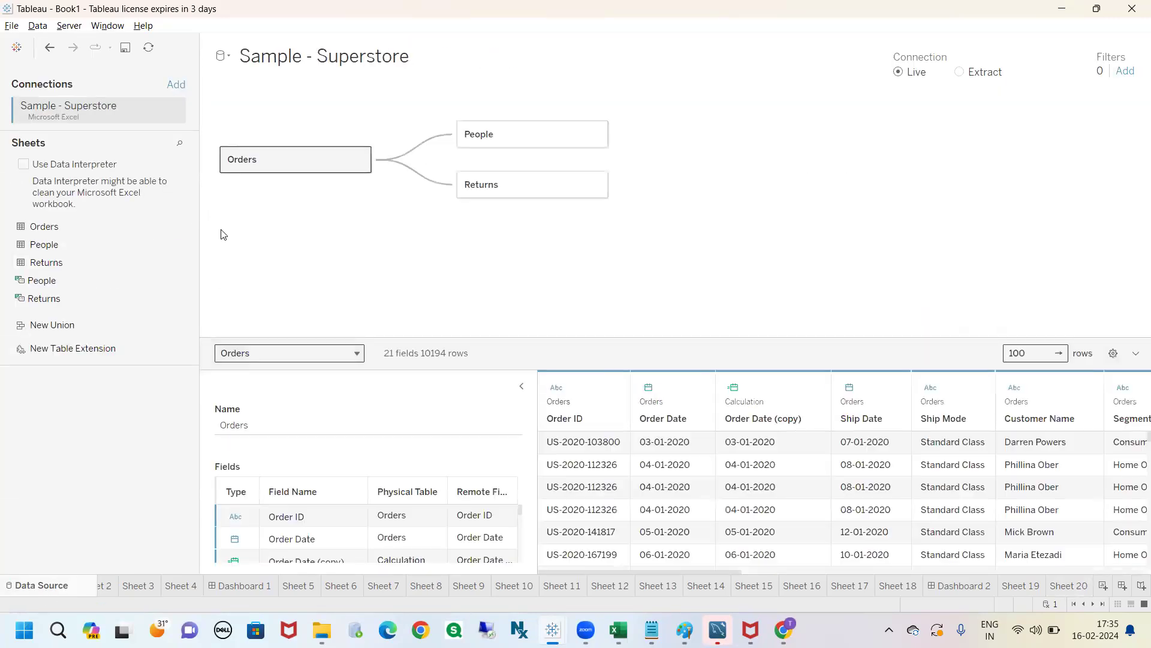
- Examine the Orders, People and Returns data model and the Live and Extract connection options
mouse_move(218, 101)
left_mouse_down()
mouse_move(204, 151)
mouse_move(793, 237)
mouse_move(243, 102)
mouse_move(214, 124)
left_mouse_up()
left_click_drag(909, 92, 916, 204)
mouse_move(901, 112)
left_mouse_down()
mouse_move(914, 88)
mouse_move(932, 126)
left_mouse_up()
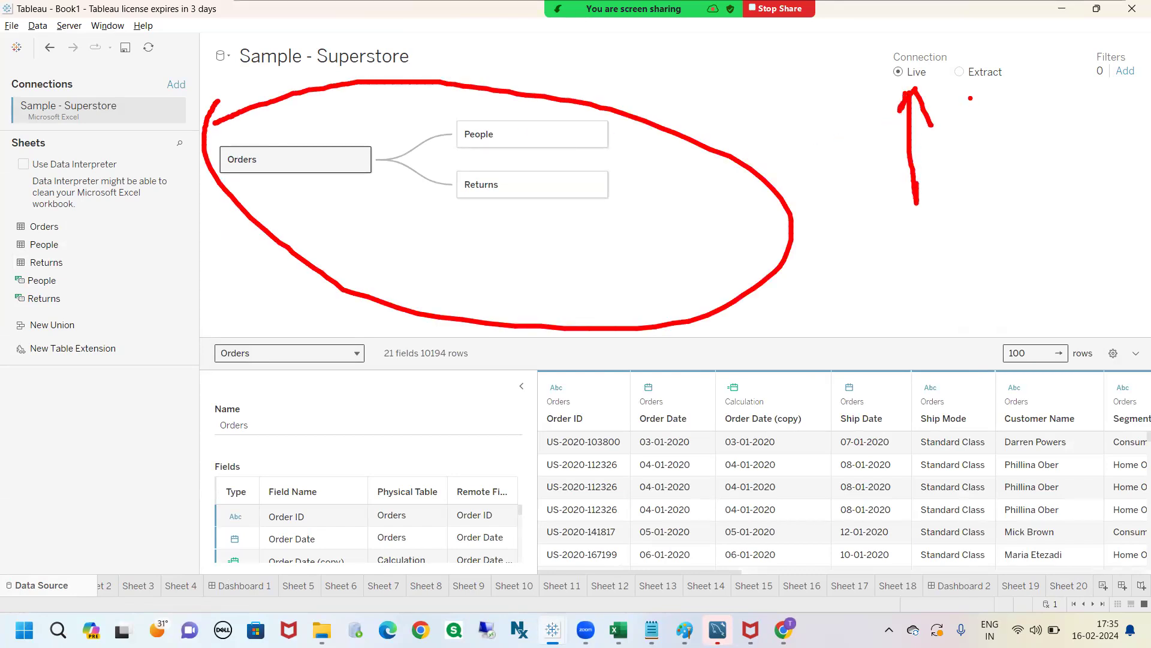
left_click_drag(977, 92, 984, 164)
mouse_move(954, 114)
left_mouse_down()
mouse_move(982, 88)
mouse_move(1014, 124)
left_mouse_up()
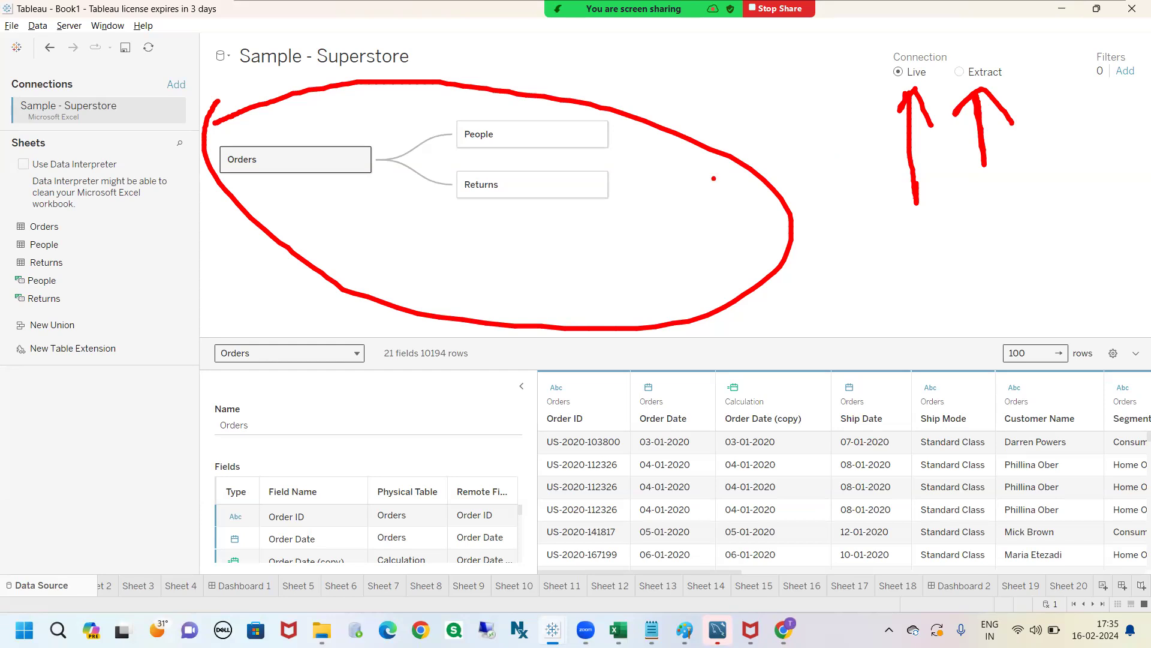
mouse_move(895, 42)
left_mouse_down()
mouse_move(909, 157)
mouse_move(911, 58)
left_mouse_up()
mouse_move(996, 43)
left_mouse_down()
mouse_move(1076, 141)
mouse_move(983, 32)
left_mouse_up()
mouse_move(867, 111)
left_mouse_down()
mouse_move(813, 137)
mouse_move(835, 147)
left_mouse_up()
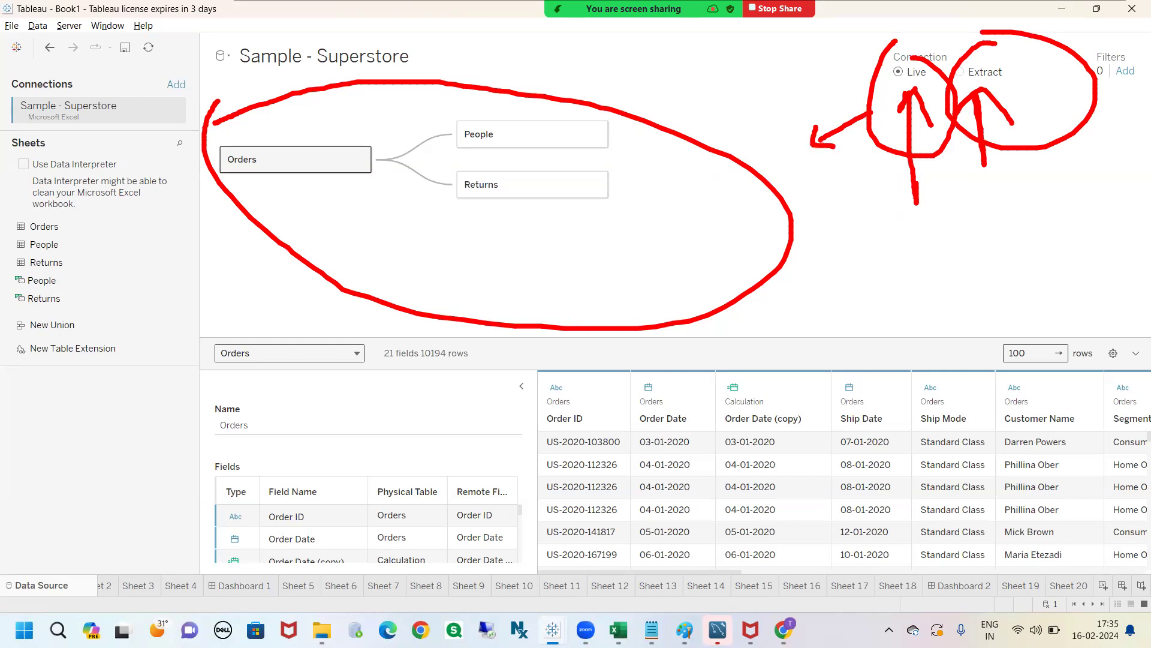
key("Escape")
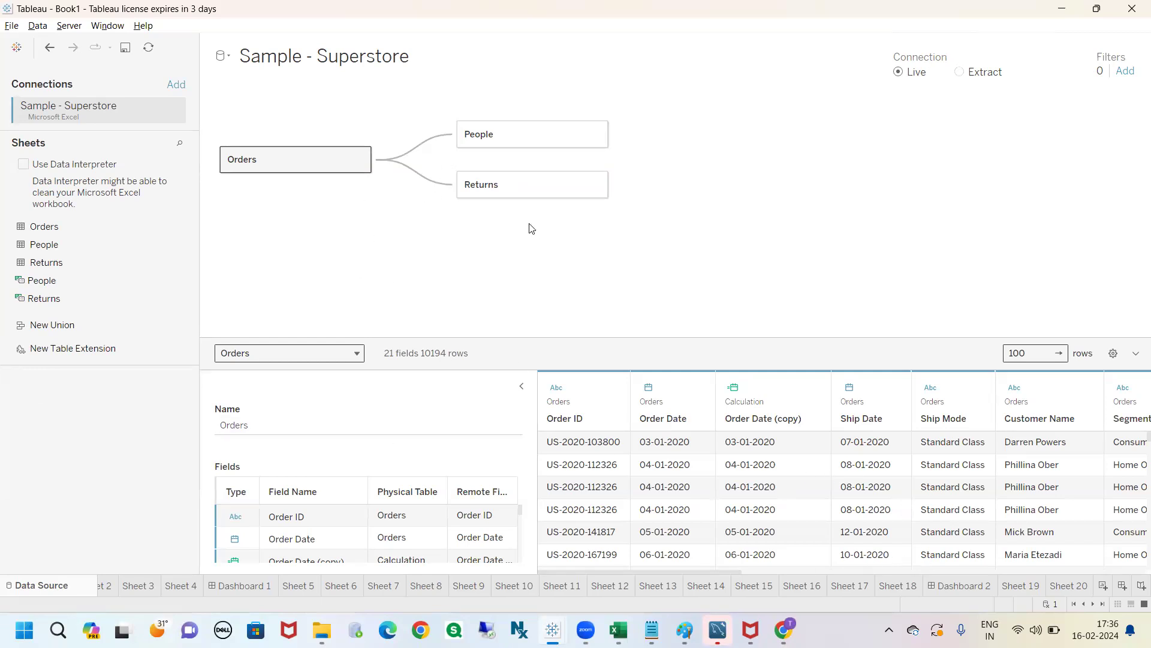
- Switch the Sample - Superstore connection to Extract and return it to Live
left_click(961, 72)
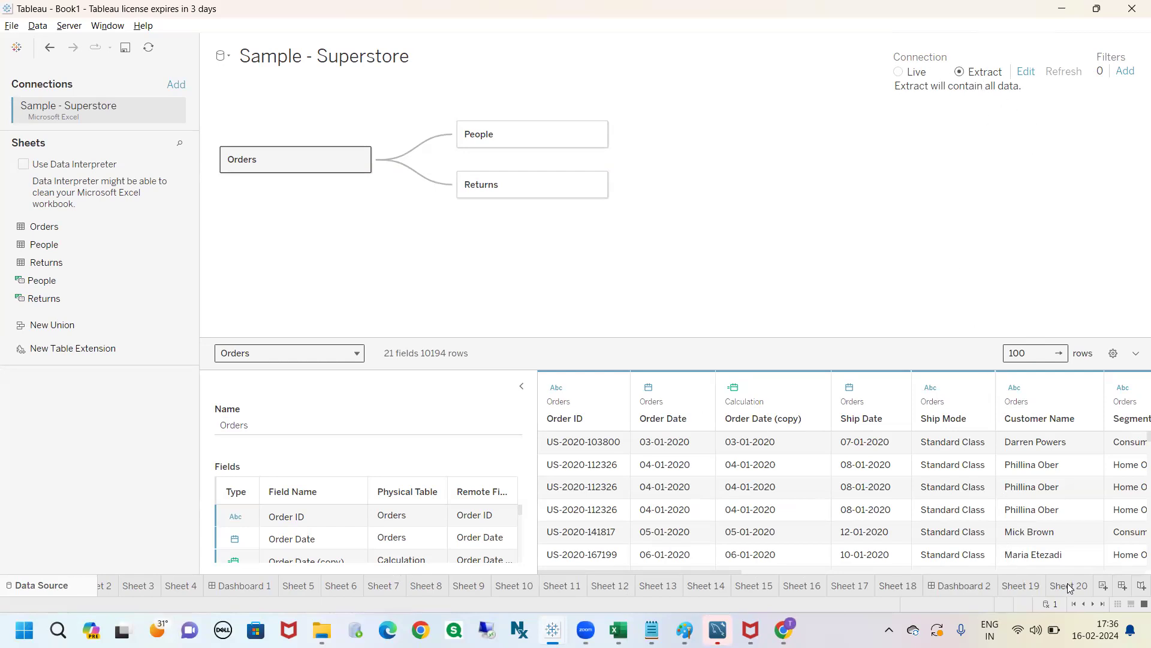
mouse_move(1069, 588)
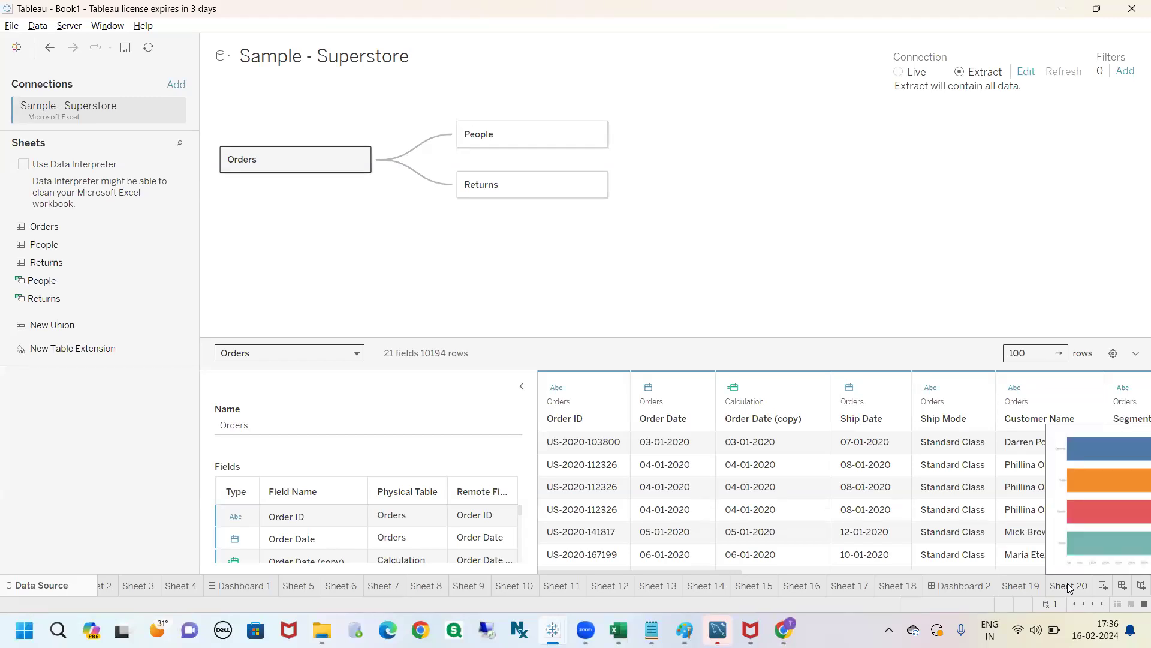
left_click(899, 72)
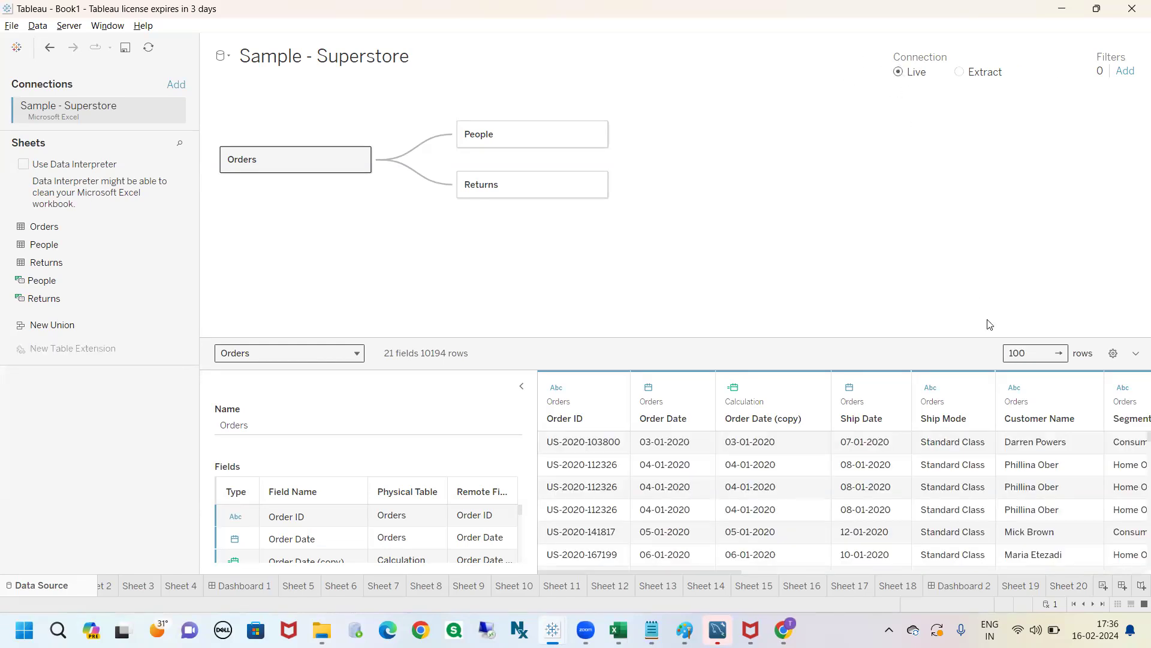
- Open Sheet 20 and point out the Extract Data option for the Sample - Superstore data source
left_click(1068, 586)
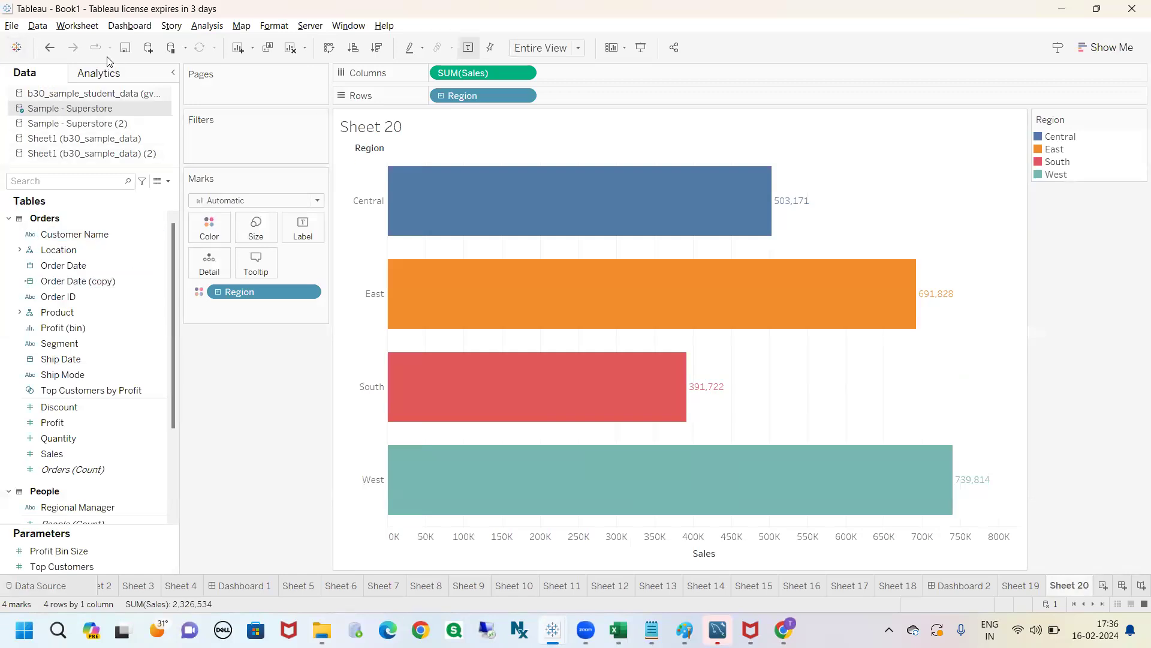
right_click(88, 111)
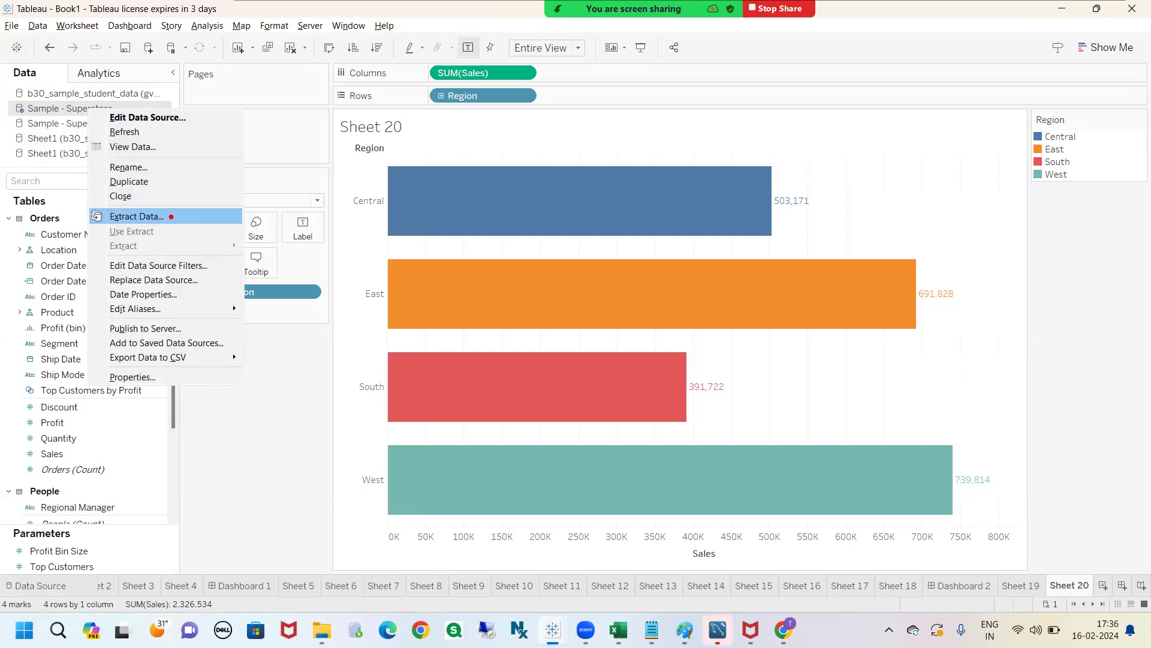
mouse_move(9, 102)
left_mouse_down()
mouse_move(8, 120)
mouse_move(33, 108)
mouse_move(12, 100)
left_mouse_up()
mouse_move(30, 101)
left_mouse_down()
mouse_move(55, 84)
mouse_move(33, 107)
mouse_move(52, 110)
mouse_move(9, 163)
mouse_move(37, 154)
mouse_move(39, 113)
mouse_move(24, 77)
mouse_move(10, 129)
mouse_move(43, 256)
left_mouse_up()
mouse_move(7, 270)
left_mouse_down()
mouse_move(6, 289)
mouse_move(52, 321)
left_mouse_up()
mouse_move(35, 273)
left_mouse_down()
mouse_move(53, 316)
mouse_move(69, 277)
left_mouse_up()
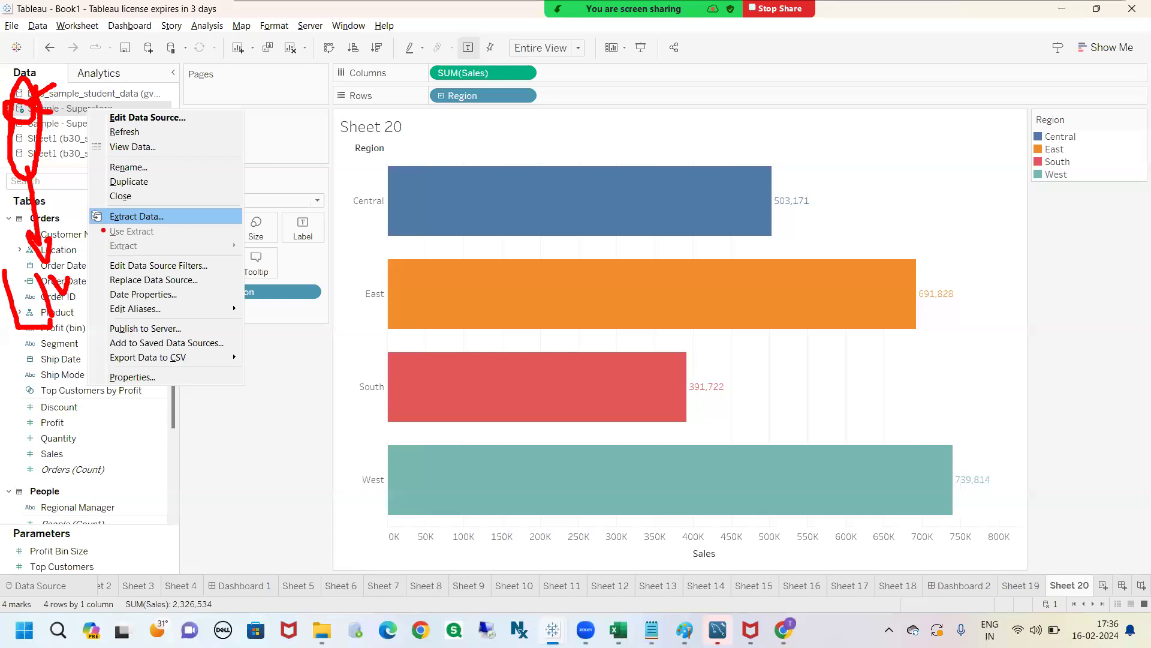
mouse_move(84, 205)
left_mouse_down()
mouse_move(74, 217)
mouse_move(91, 246)
mouse_move(116, 221)
mouse_move(84, 203)
mouse_move(93, 217)
mouse_move(103, 203)
left_mouse_up()
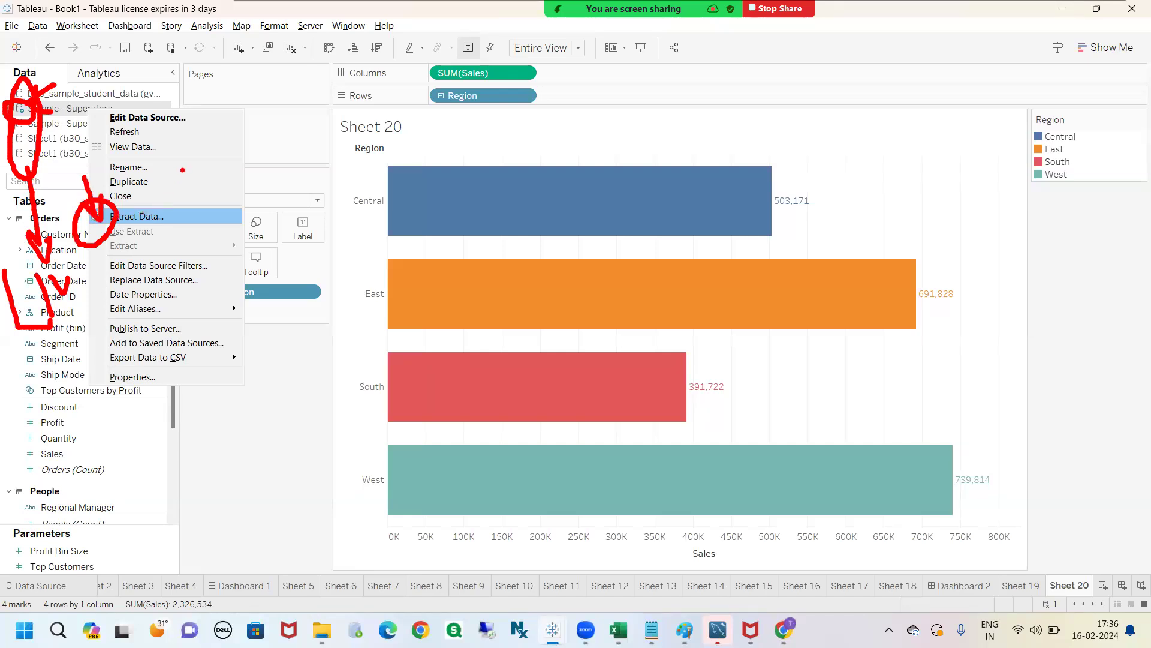
key("Escape")
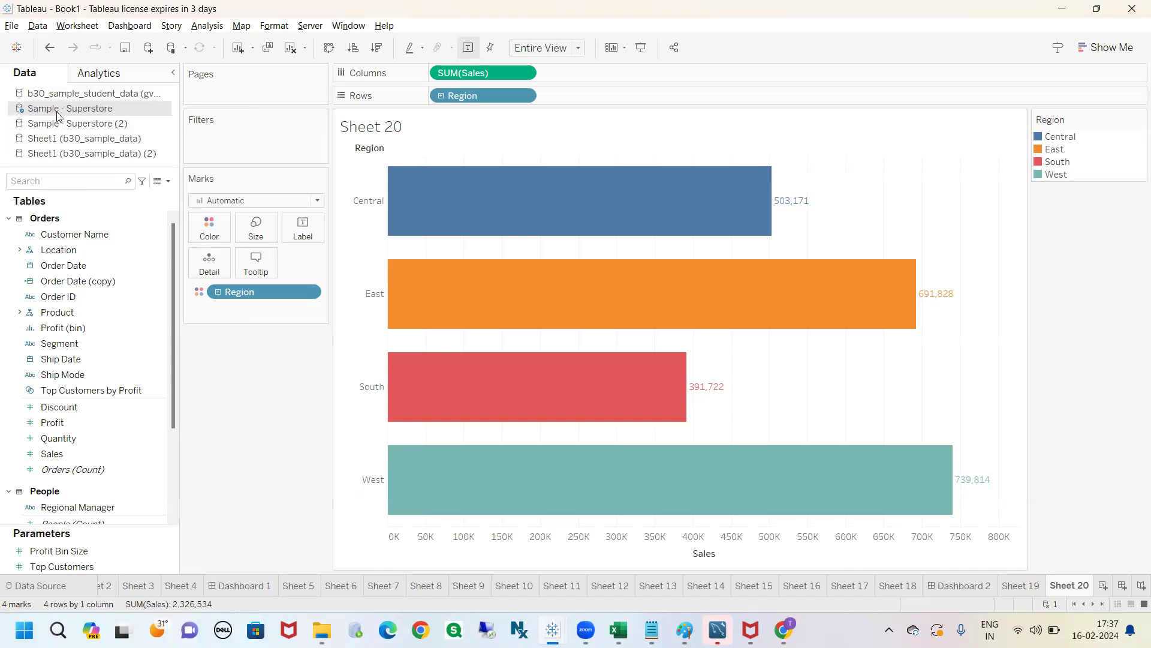
- Extract the Sample - Superstore data with logical tables and all rows
right_click(60, 111)
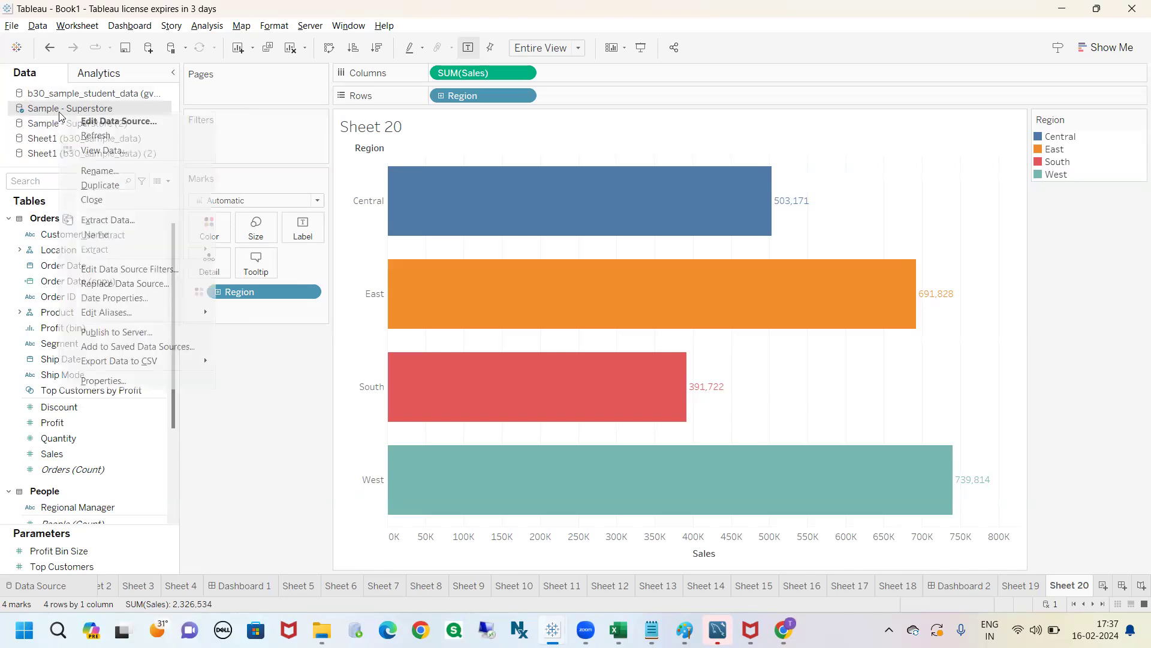
left_click(118, 222)
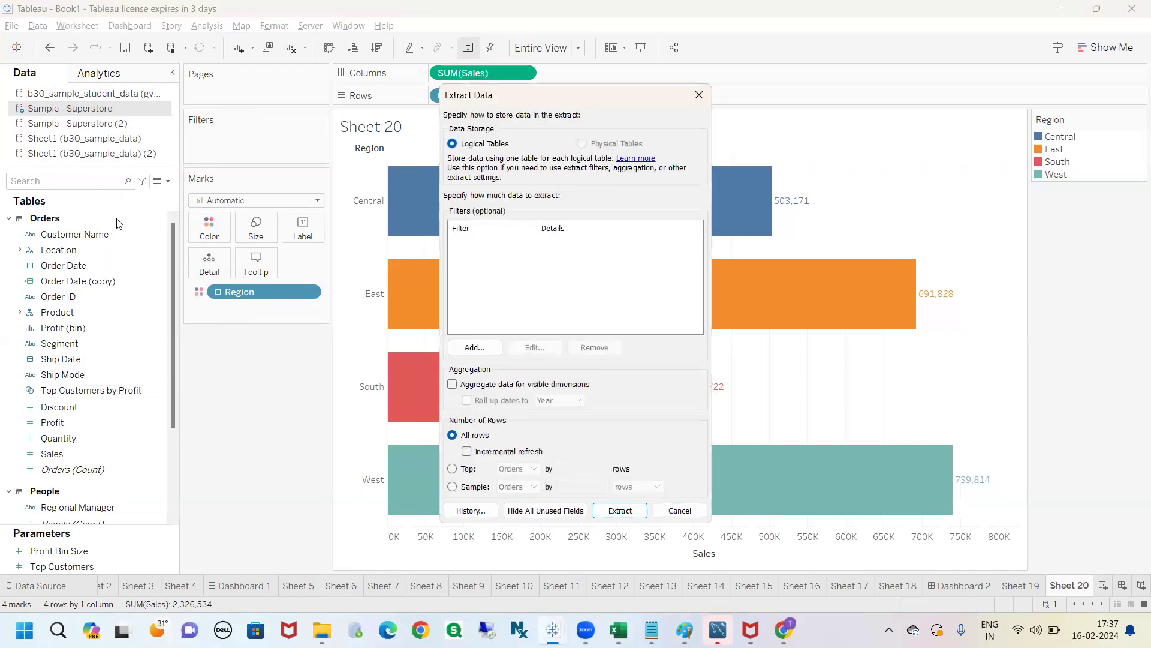
left_click_drag(592, 101, 564, 98)
left_click(594, 507)
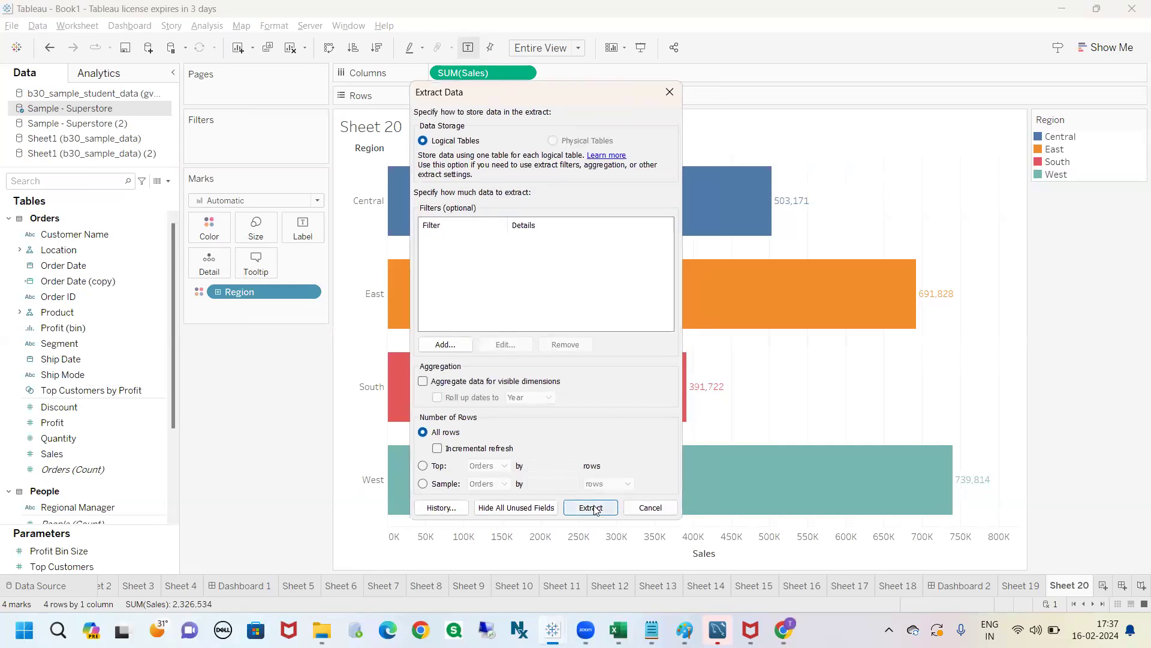
mouse_move(595, 490)
left_mouse_down()
mouse_move(607, 529)
mouse_move(570, 486)
left_mouse_up()
left_click(591, 508)
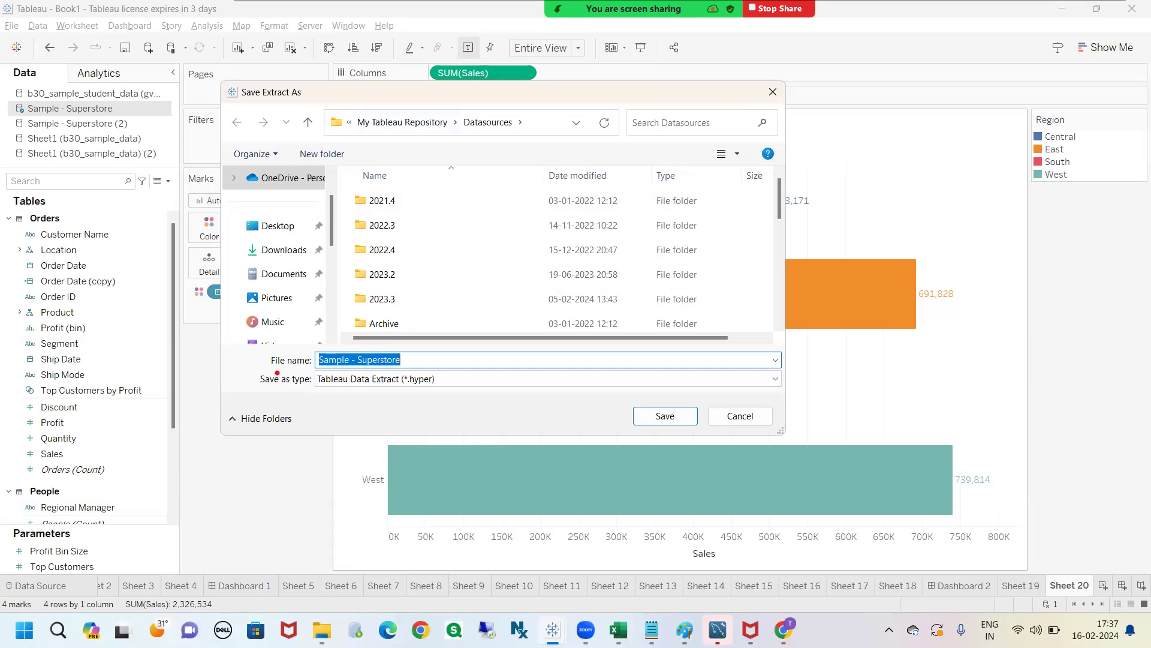
- Save the extract as Sample - Superstore in Tableau Data Extract (*.hyper) format in the Datasources folder, replacing the existing file
mouse_move(282, 352)
left_mouse_down()
mouse_move(262, 361)
mouse_move(322, 369)
mouse_move(273, 353)
left_mouse_up()
mouse_move(296, 394)
left_mouse_down()
mouse_move(452, 395)
mouse_move(449, 381)
mouse_move(420, 372)
mouse_move(312, 369)
mouse_move(343, 407)
mouse_move(431, 389)
mouse_move(468, 440)
left_mouse_up()
left_click_drag(417, 413, 469, 442)
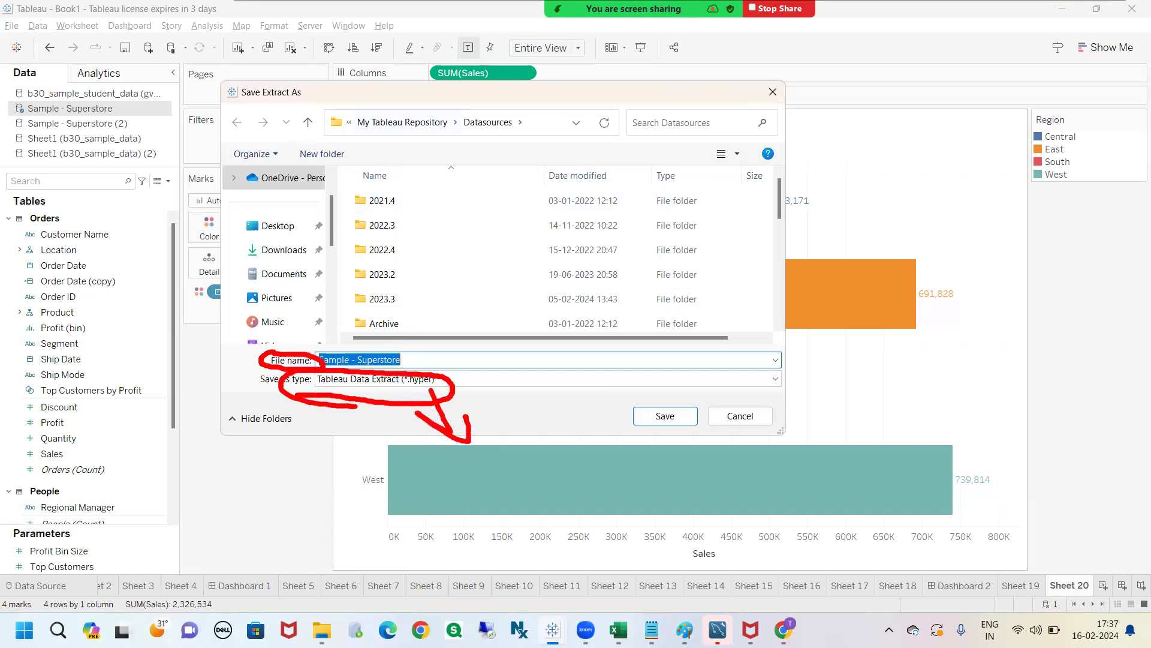
left_click(375, 127)
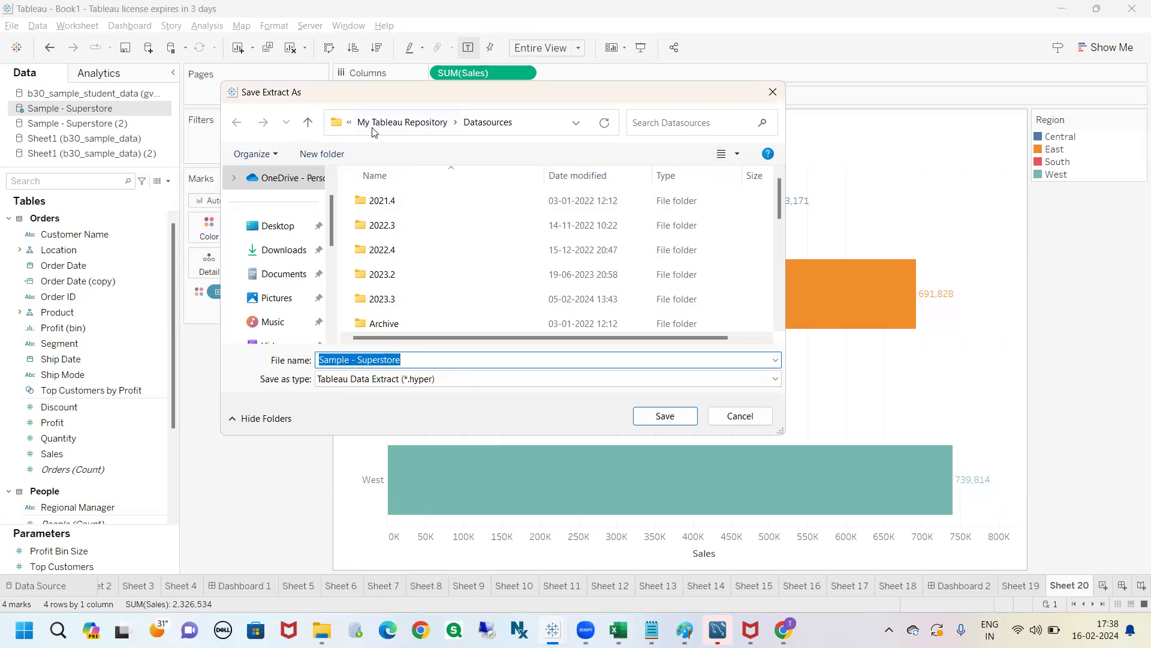
left_click(446, 380)
left_click(448, 375)
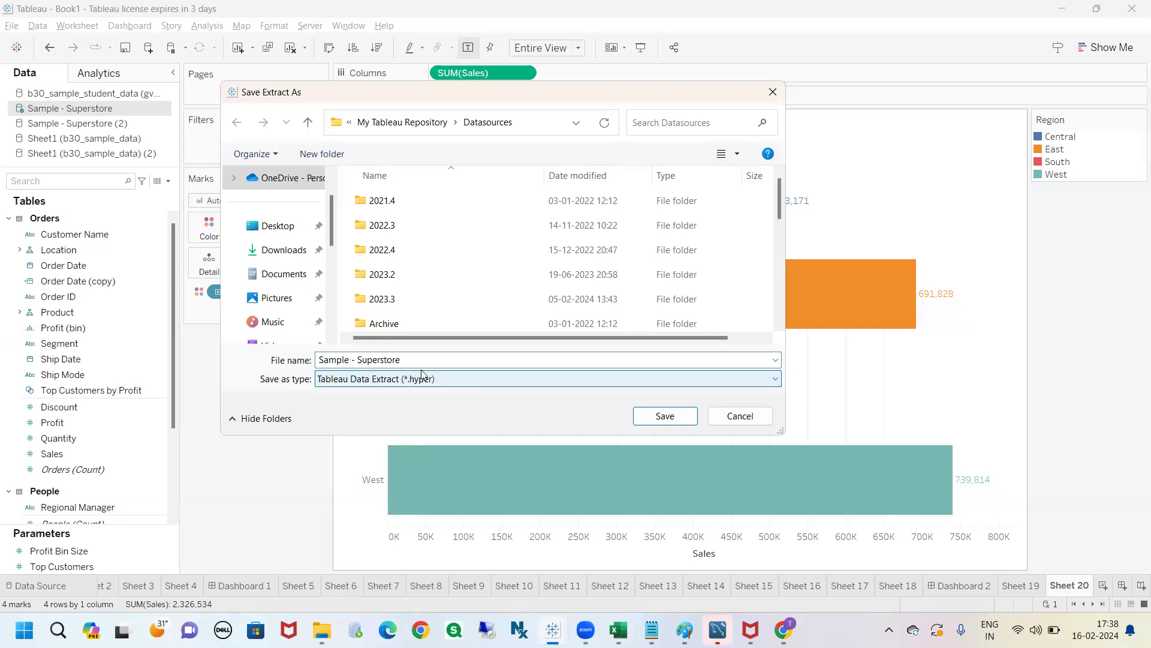
left_click(487, 379)
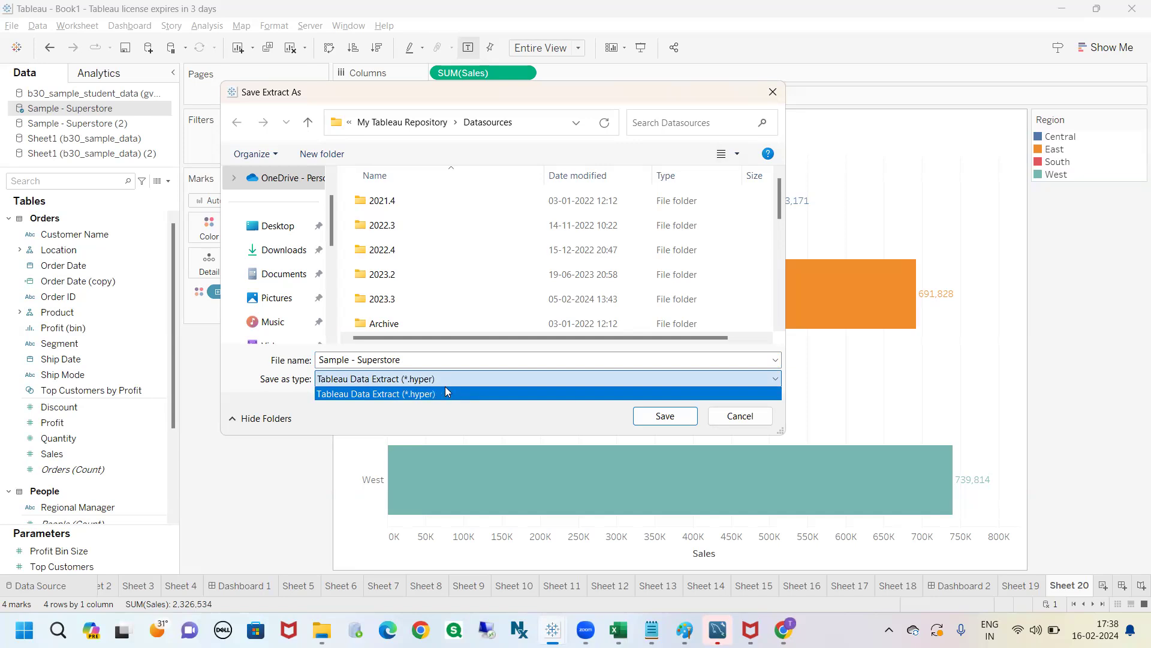
left_click(663, 418)
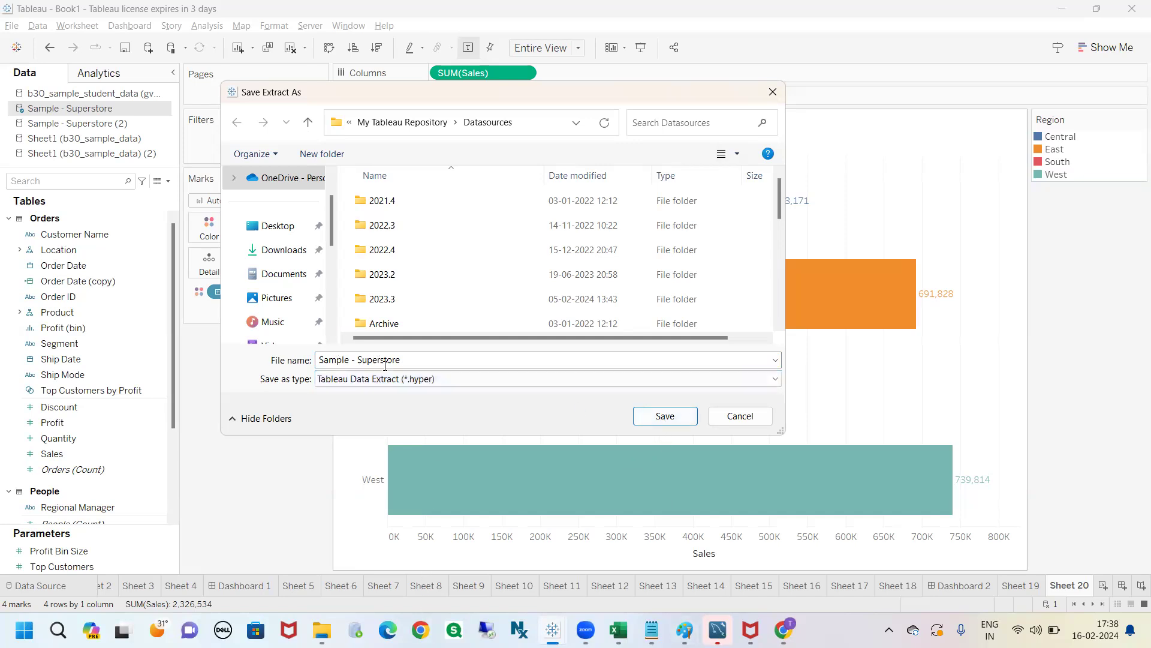
left_click(654, 418)
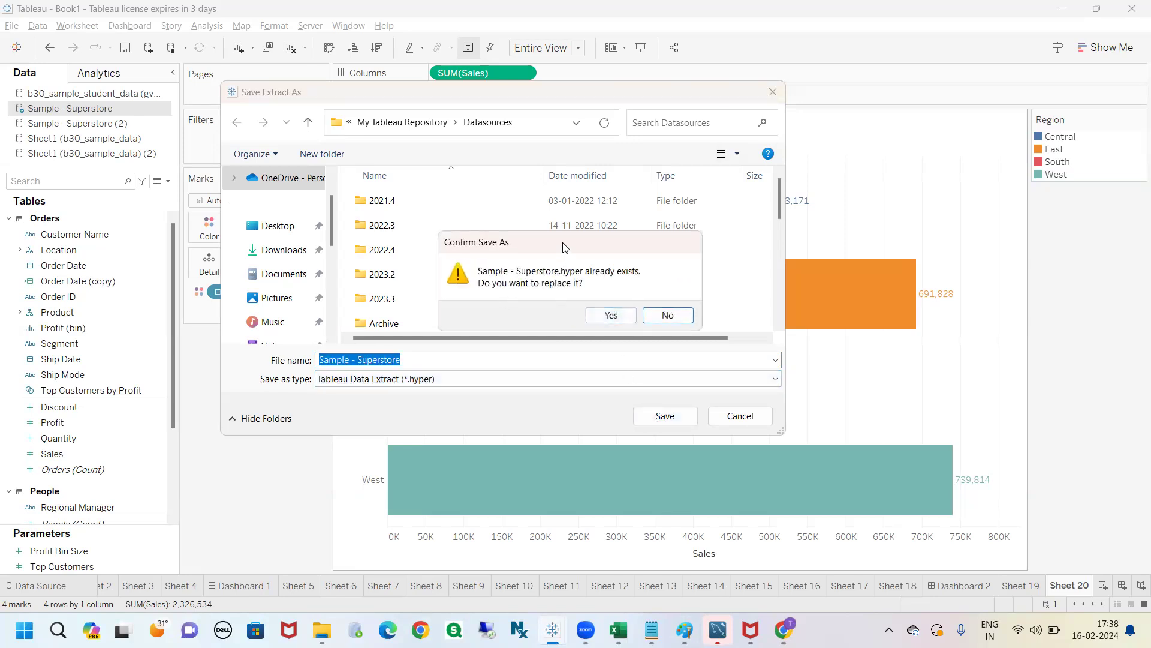
left_click_drag(550, 240, 565, 219)
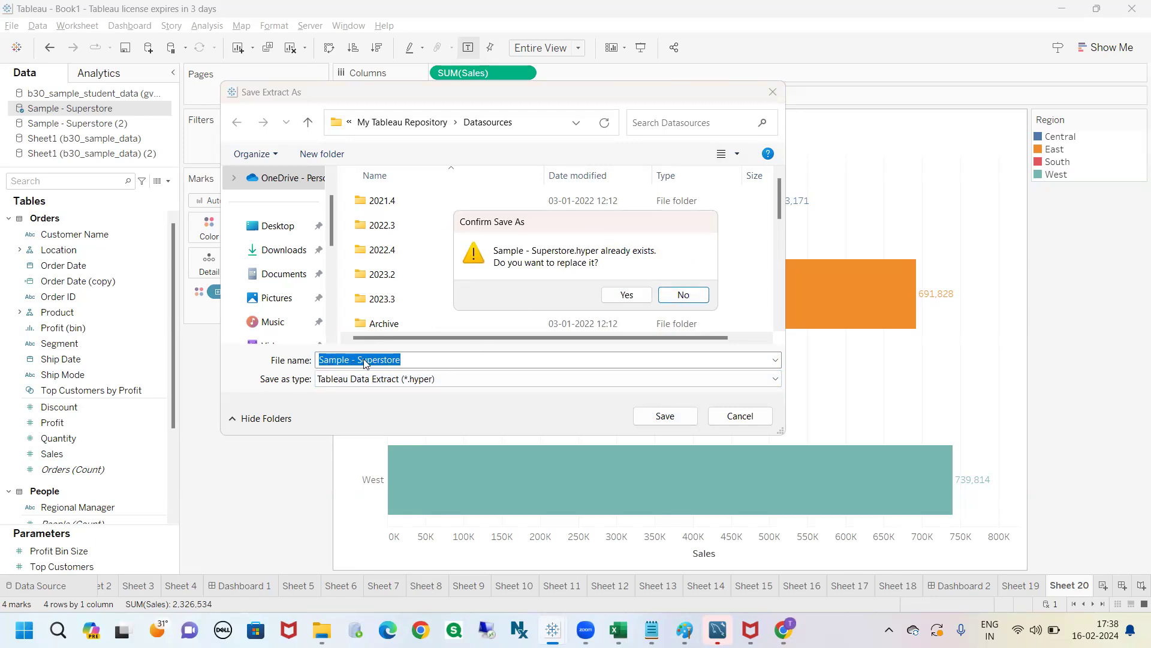
left_click(616, 295)
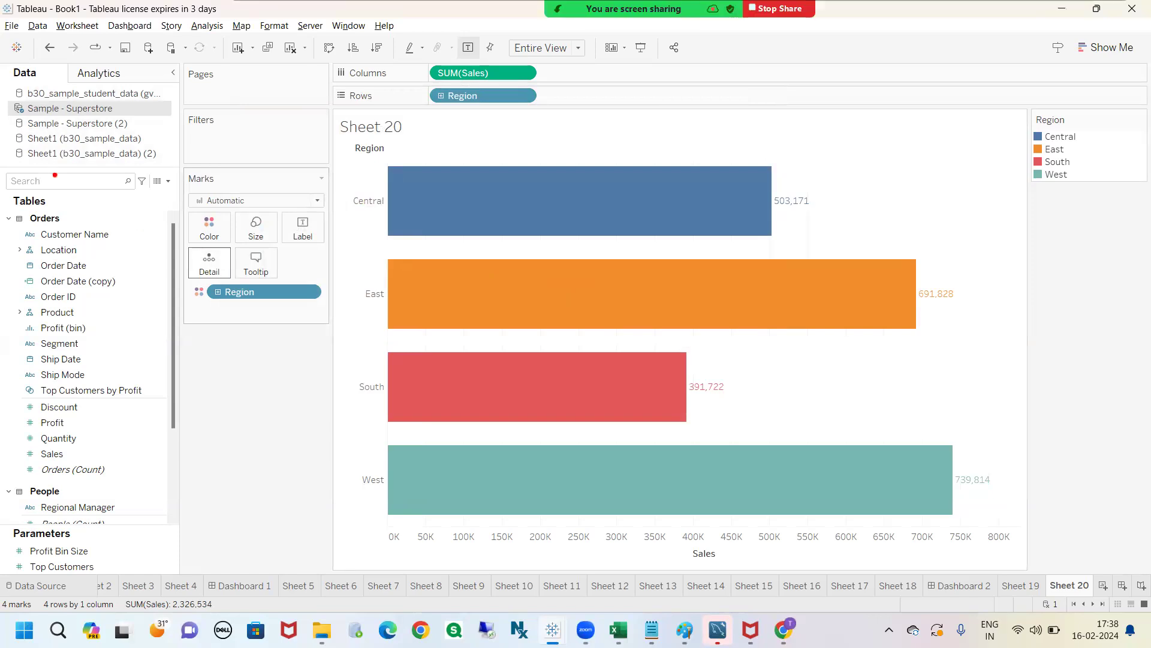
mouse_move(2, 109)
left_mouse_down()
mouse_move(15, 102)
mouse_move(24, 115)
left_mouse_up()
key("Escape")
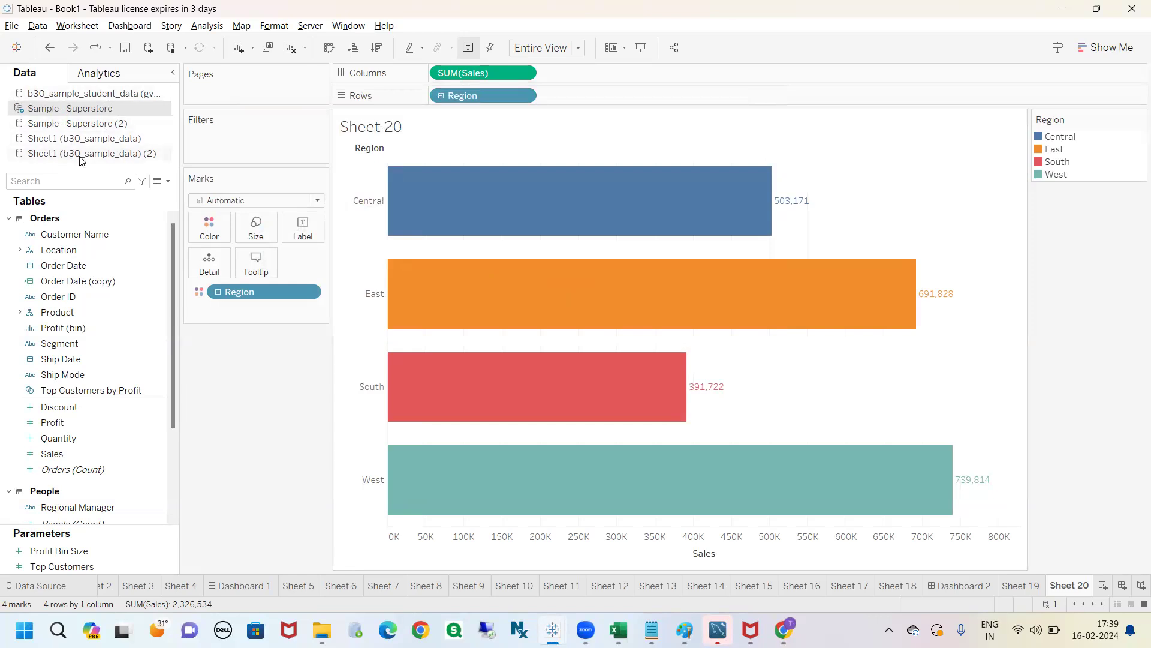
- Switch to the Tableau notes in Chrome and mark the .hyper and .tde formats under File Types for data sources
mouse_move(718, 630)
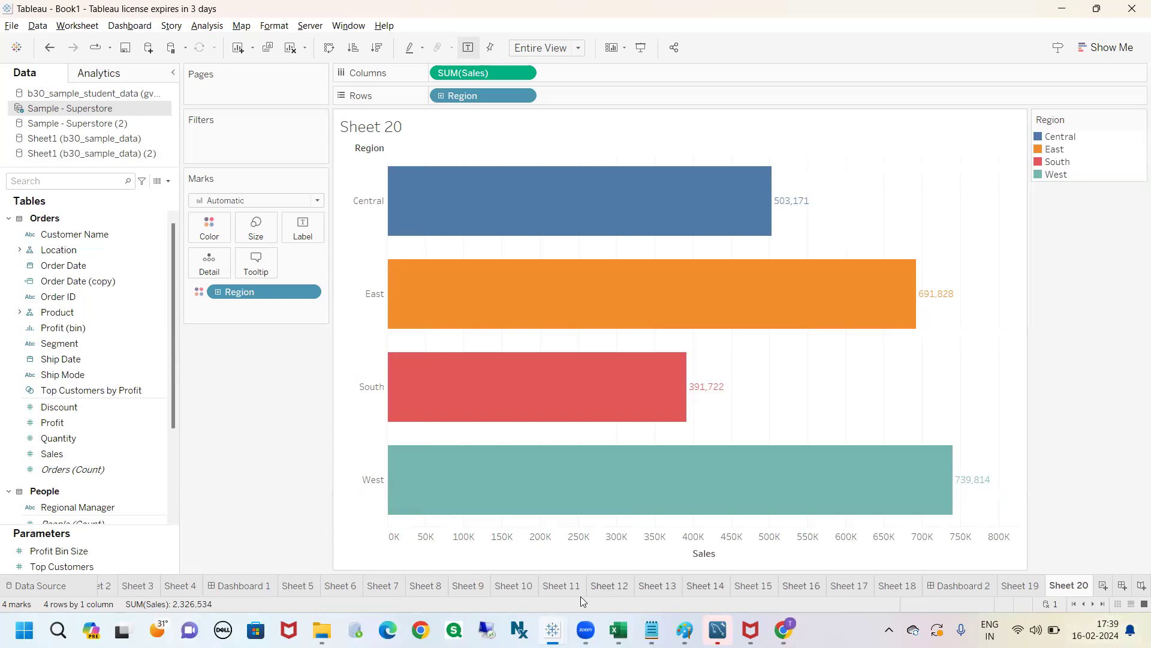
key("alt+Tab")
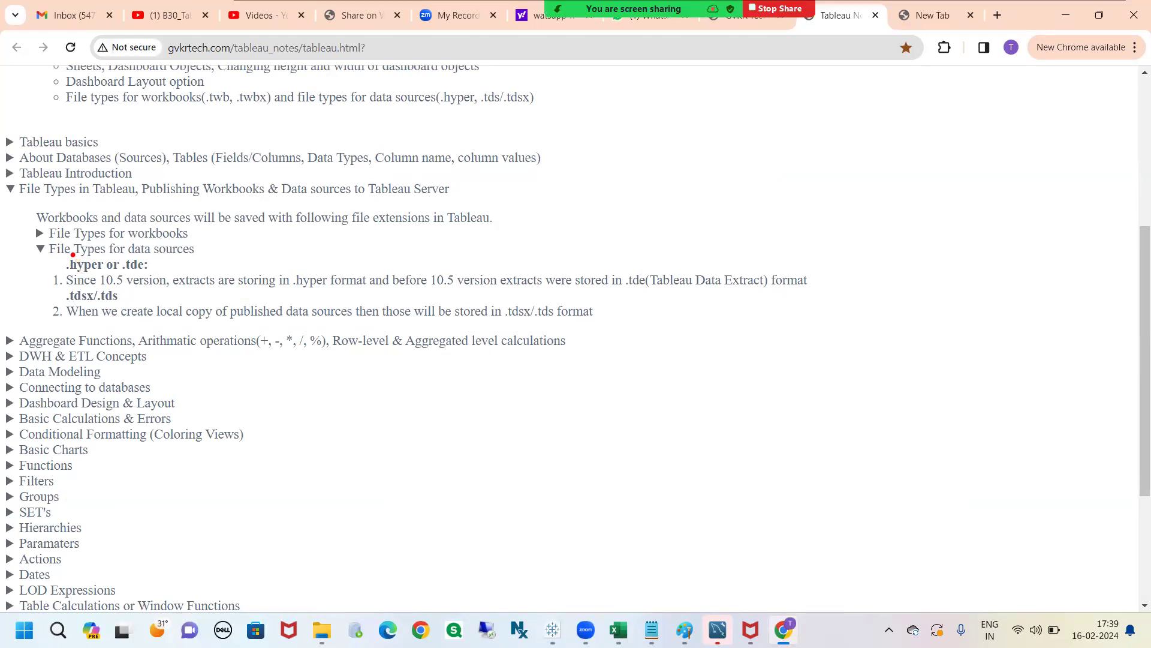
mouse_move(90, 260)
left_mouse_down()
mouse_move(124, 227)
mouse_move(178, 250)
left_mouse_up()
left_click_drag(128, 279, 175, 278)
mouse_move(65, 271)
left_mouse_down()
mouse_move(116, 278)
mouse_move(105, 256)
mouse_move(54, 251)
mouse_move(66, 277)
left_mouse_up()
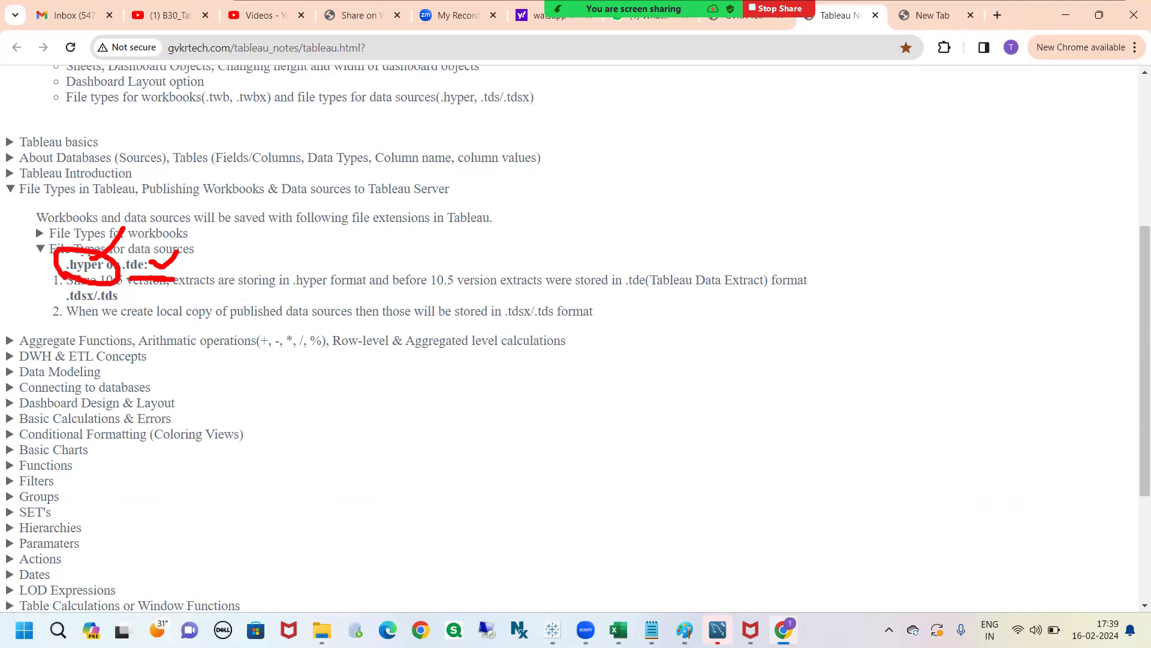
left_click_drag(163, 262, 171, 257)
key("Escape")
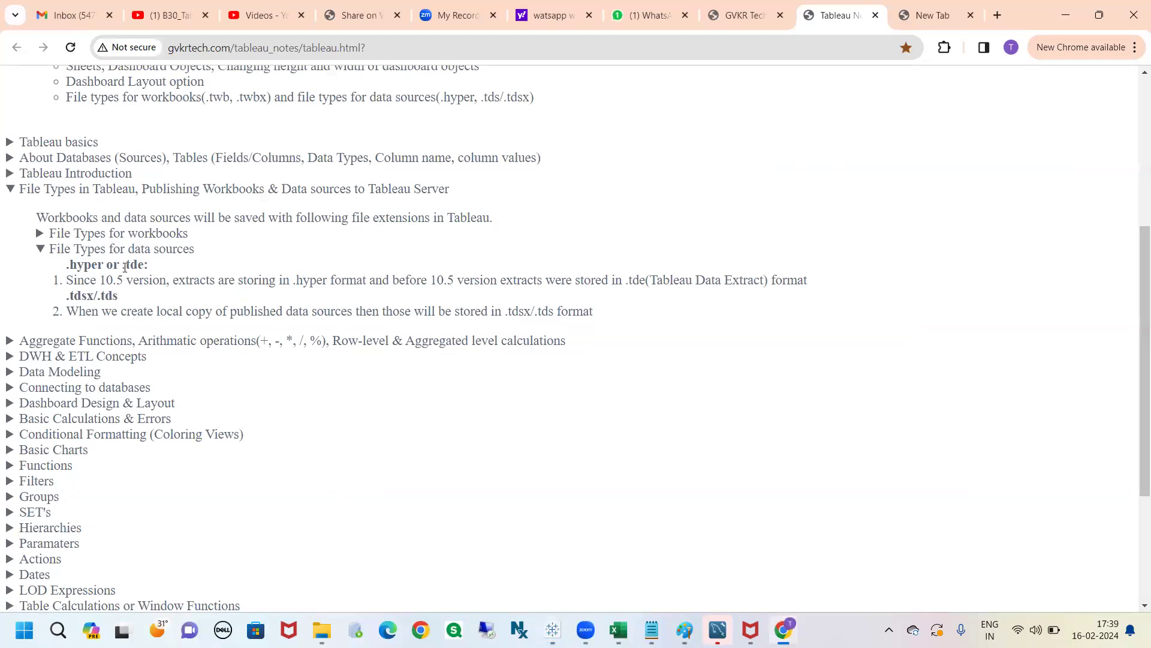
left_click_drag(128, 265, 145, 265)
left_click(140, 266)
left_click(170, 275)
- Expand Tableau basics in the notes and examine the Tableau Version History table
scroll(132, 295, "up", 3)
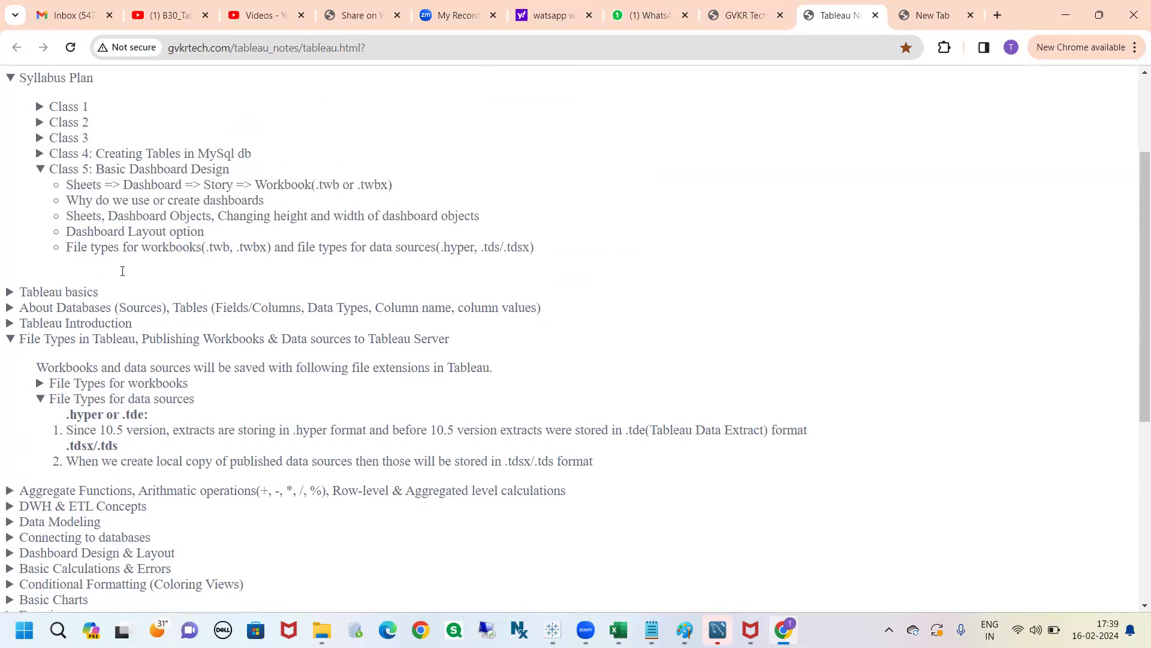
scroll(135, 276, "down", 2)
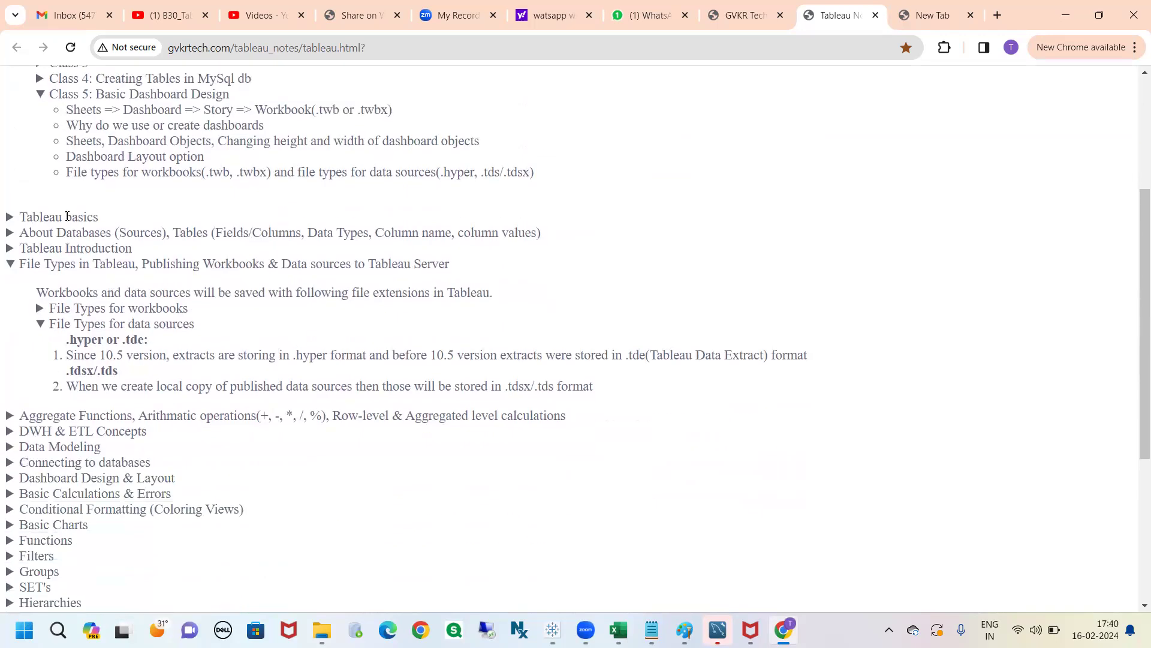
left_click(67, 216)
left_click(159, 277)
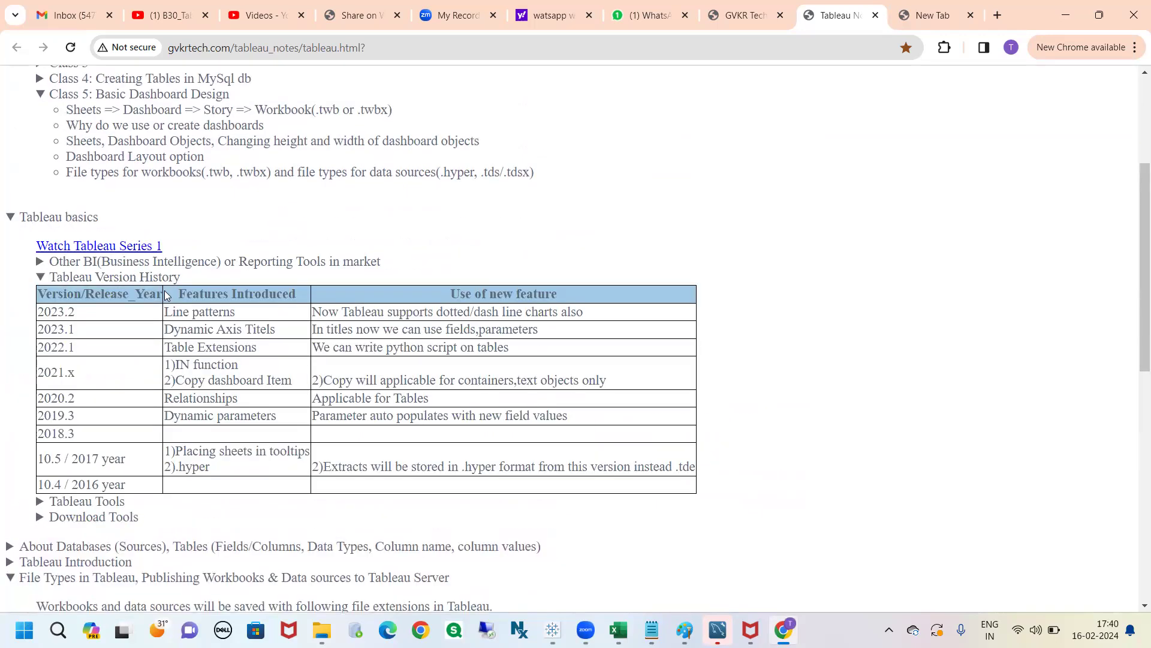
scroll(166, 295, "down", 3)
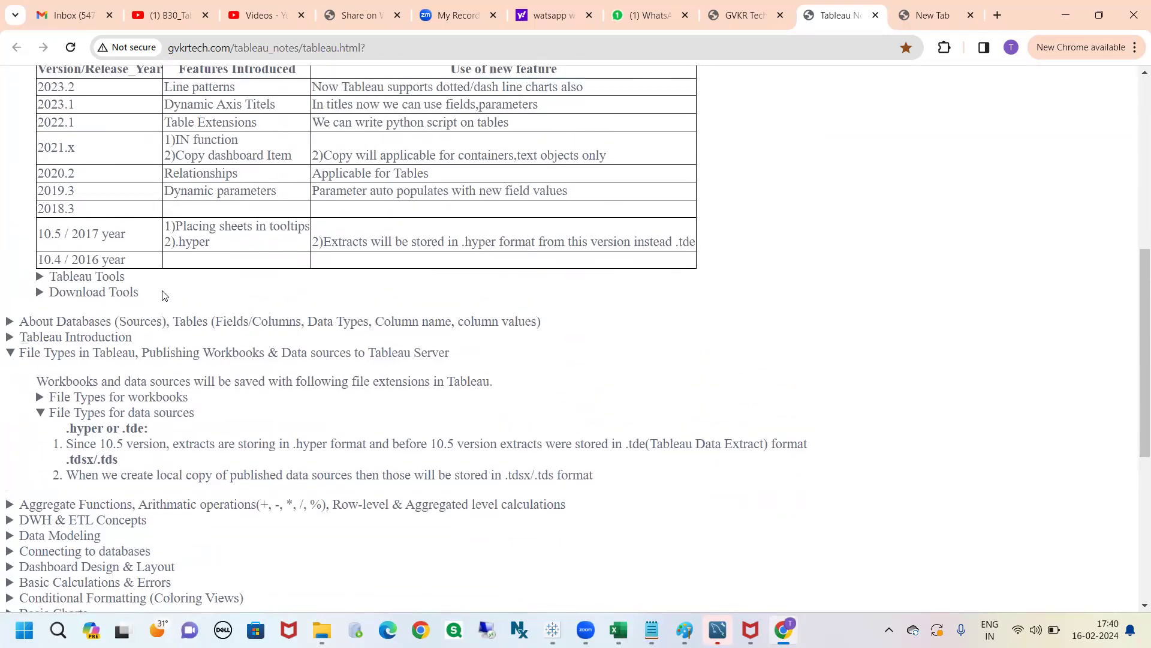
- Mark the version number, .hyper feature and Extracts note in the 10.5 / 2017 year row
left_click_drag(49, 246, 70, 245)
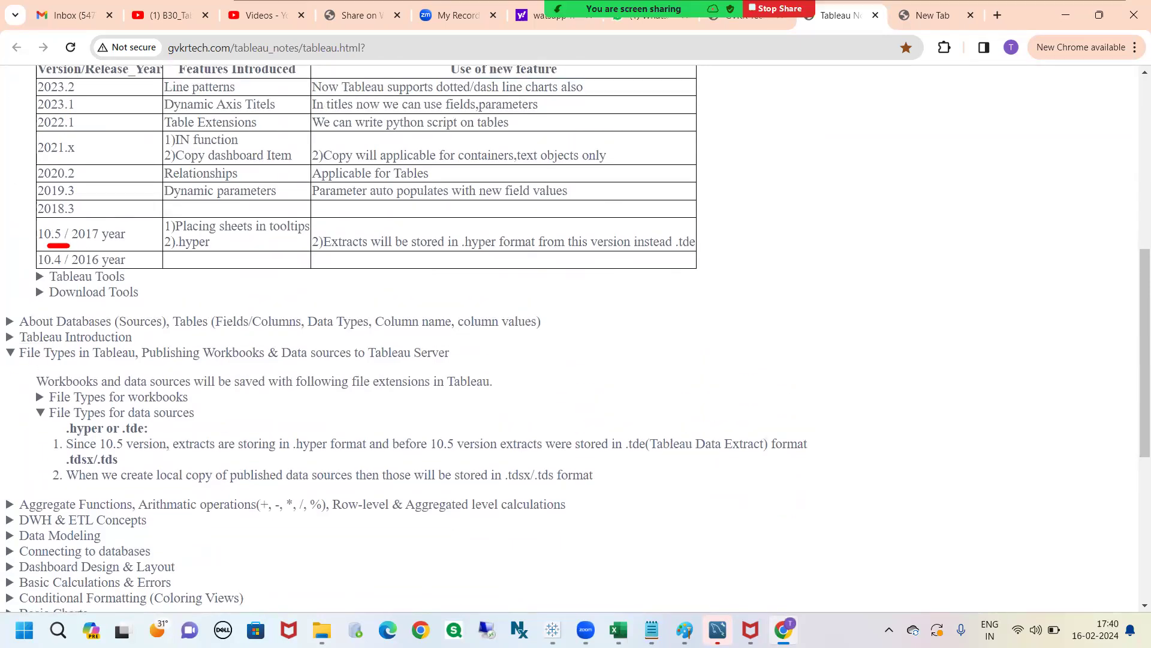
mouse_move(319, 226)
left_mouse_down()
mouse_move(363, 261)
mouse_move(307, 220)
left_mouse_up()
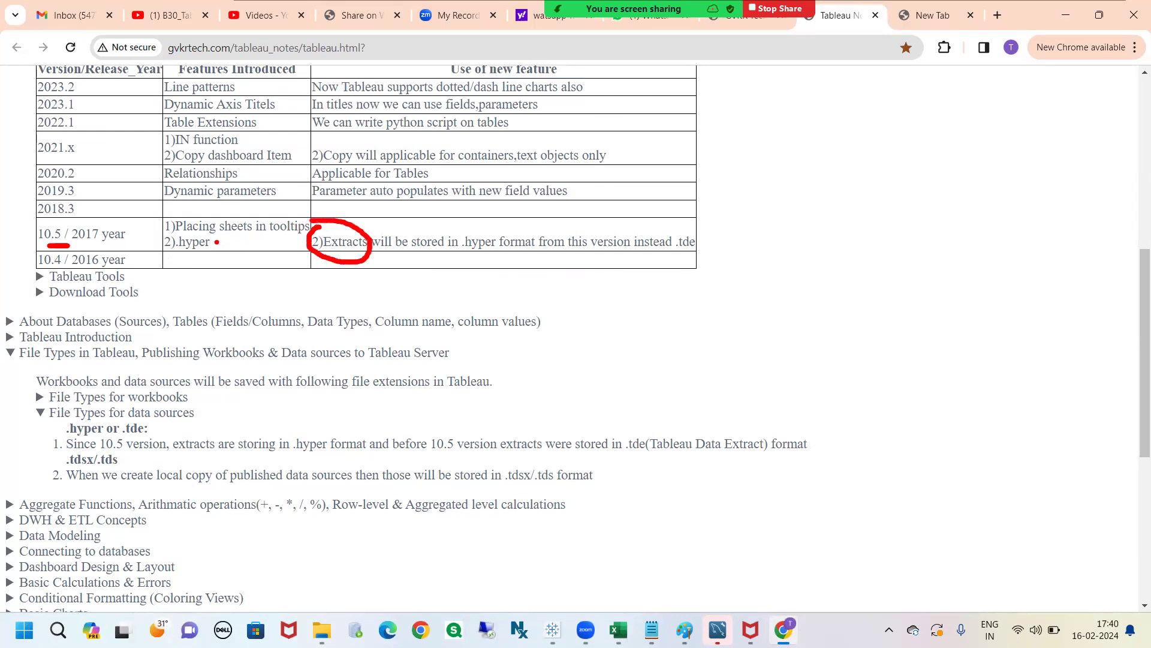
left_click_drag(216, 242, 249, 223)
mouse_move(33, 251)
left_mouse_down()
mouse_move(48, 299)
mouse_move(95, 353)
left_mouse_up()
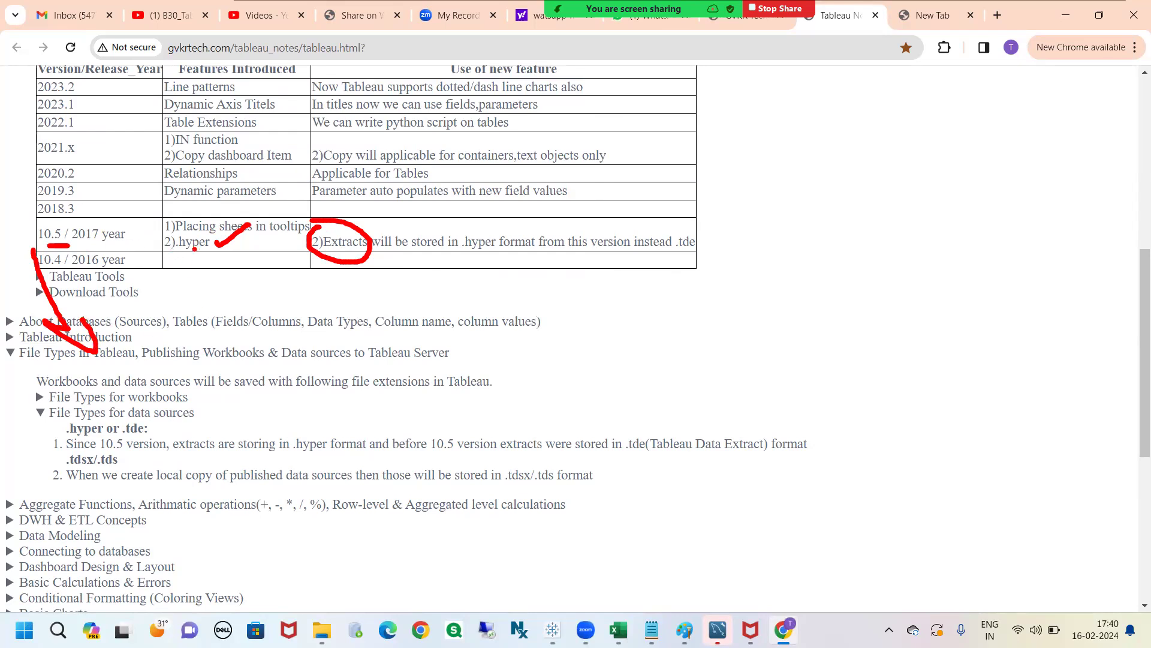
left_click_drag(225, 255, 124, 226)
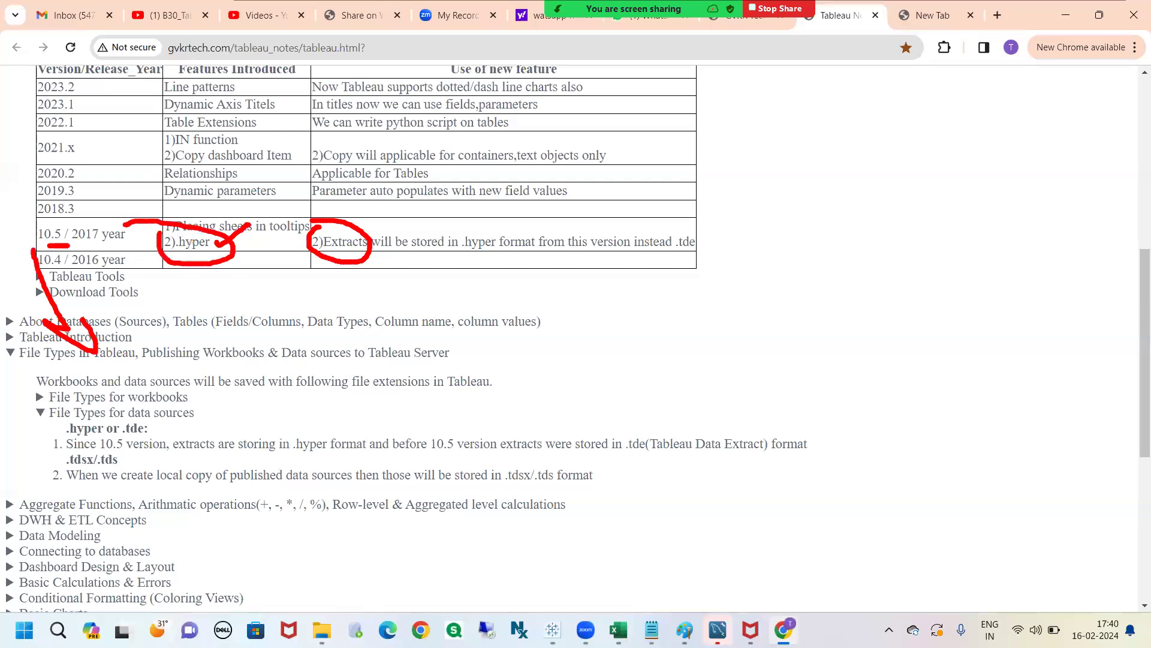
mouse_move(205, 270)
left_mouse_down()
mouse_move(238, 309)
mouse_move(193, 298)
mouse_move(234, 291)
left_mouse_up()
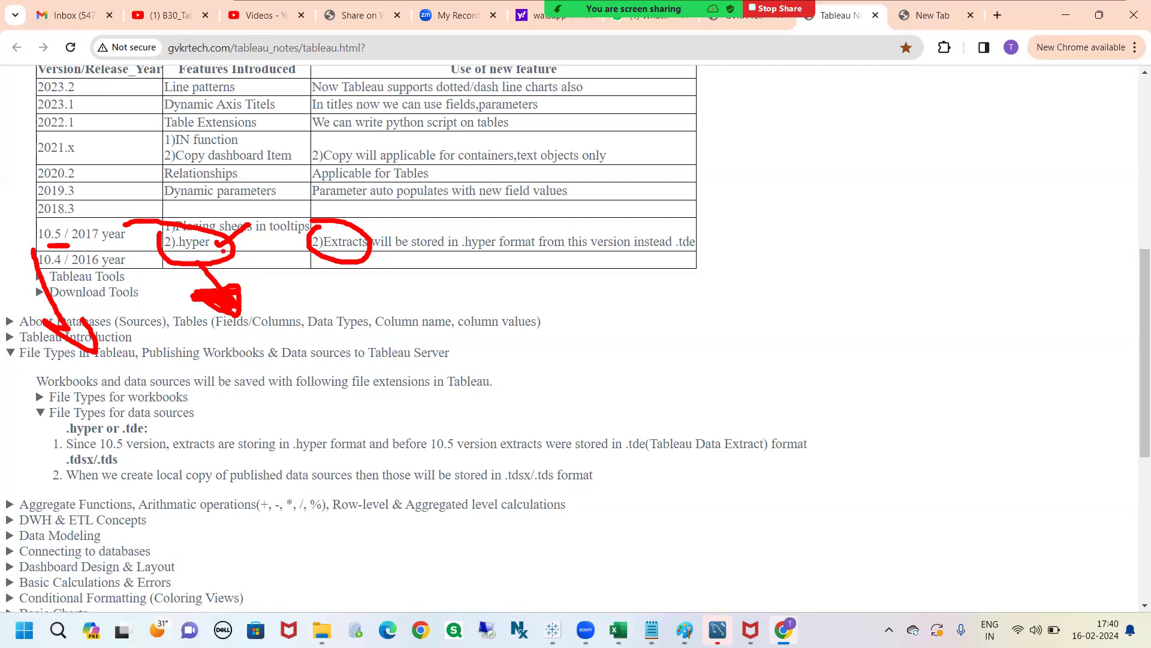
mouse_move(212, 251)
left_mouse_down()
mouse_move(264, 291)
mouse_move(271, 270)
mouse_move(246, 277)
left_mouse_up()
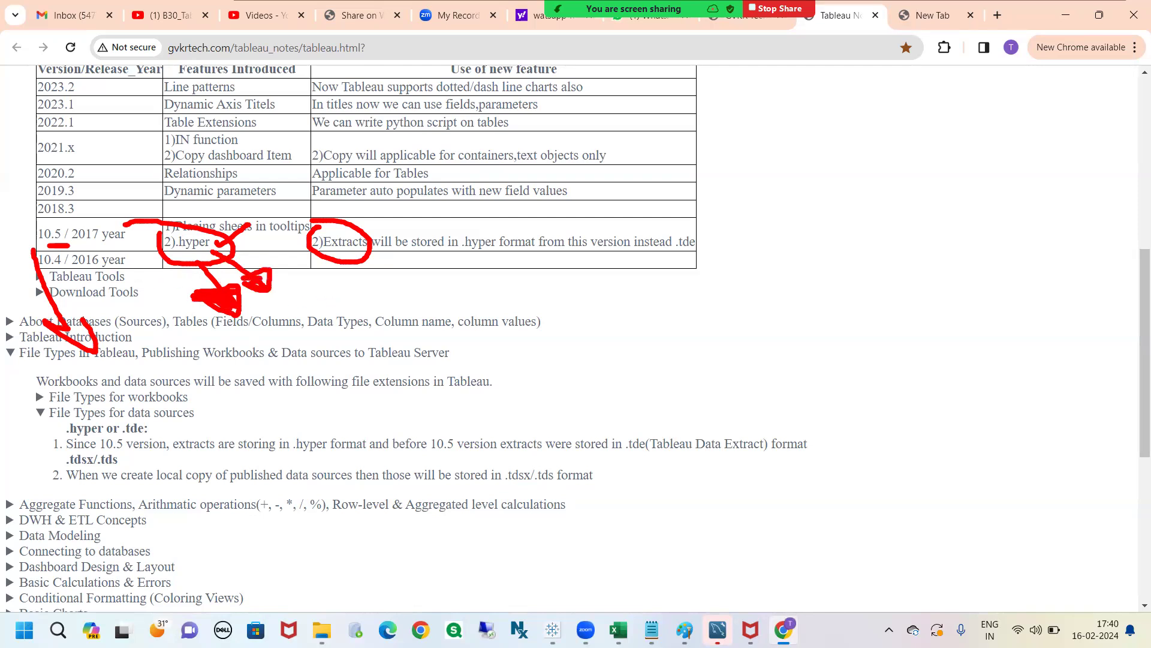
- Point out Extracts and .tde in the 10.5 / 2017 year note, clear the annotations and highlight the .tde text
mouse_move(345, 255)
left_mouse_down()
mouse_move(386, 324)
mouse_move(359, 309)
mouse_move(397, 309)
mouse_move(401, 284)
mouse_move(360, 307)
mouse_move(377, 302)
left_mouse_up()
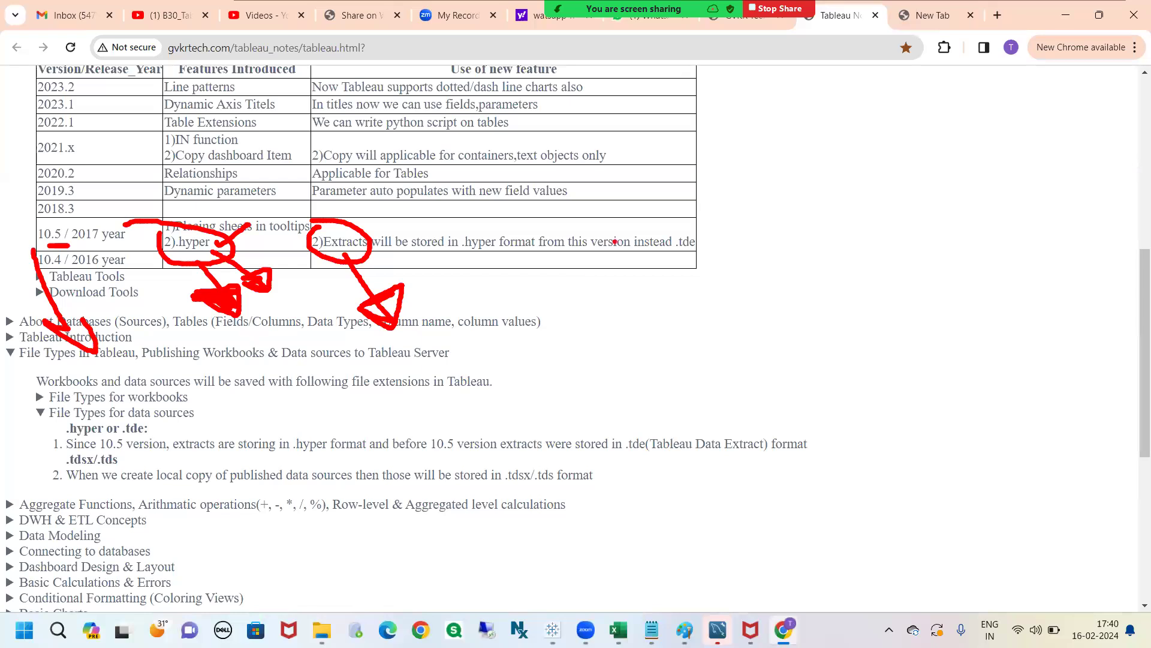
mouse_move(669, 237)
left_mouse_down()
mouse_move(683, 276)
mouse_move(660, 232)
left_mouse_up()
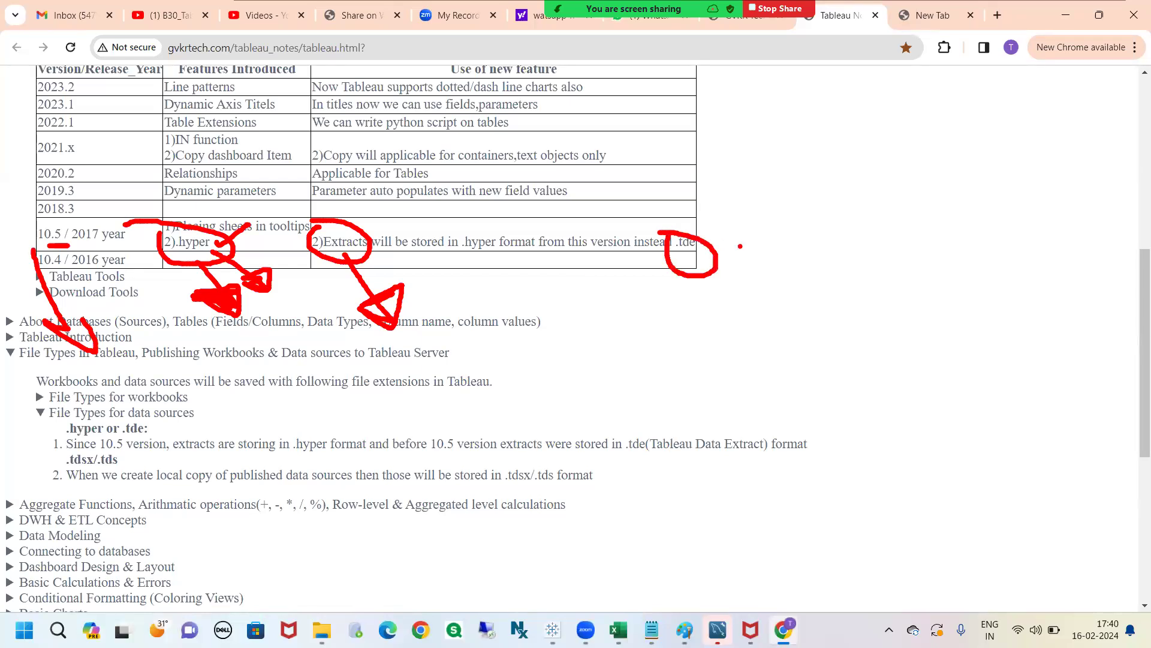
key("Escape")
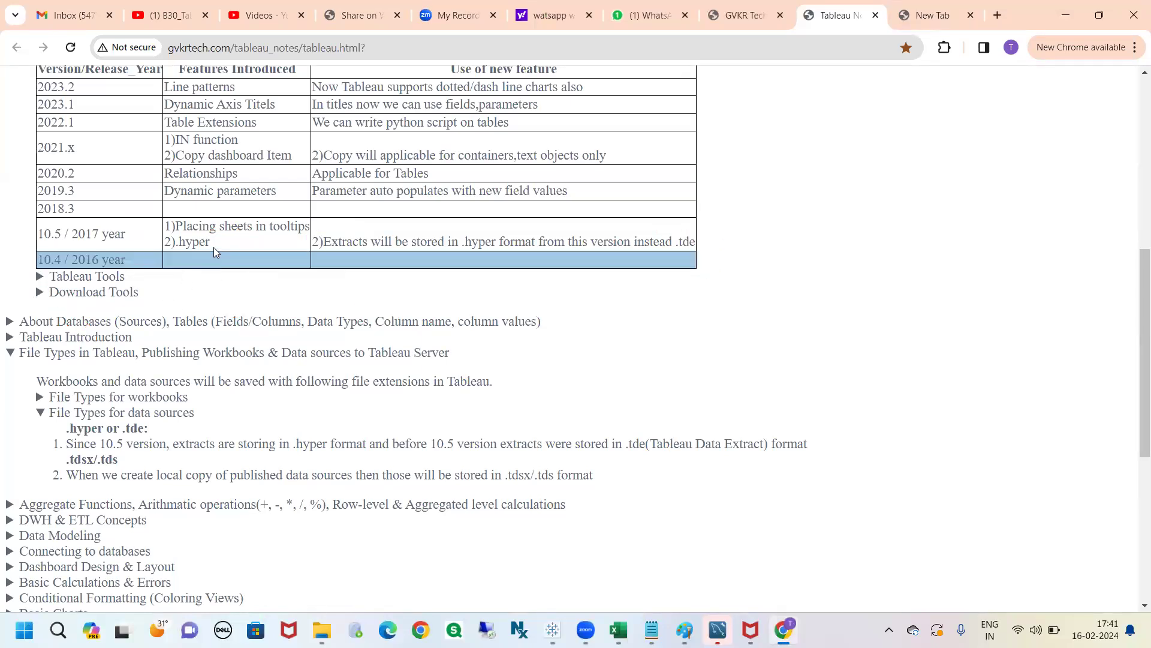
left_click_drag(211, 245, 173, 246)
left_click(679, 241)
left_click_drag(679, 241, 703, 251)
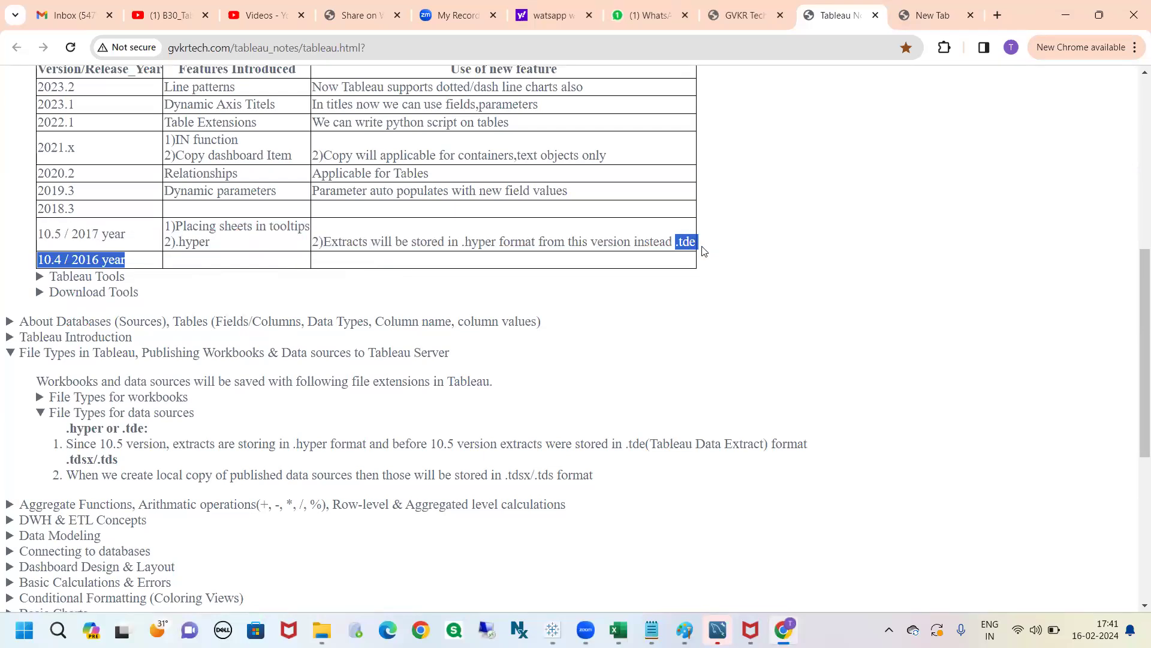
left_click(684, 293)
- Collapse Tableau Version History, Download Tools, the File Types in Tableau topic and Tableau basics in the notes
scroll(80, 111, "up", 1)
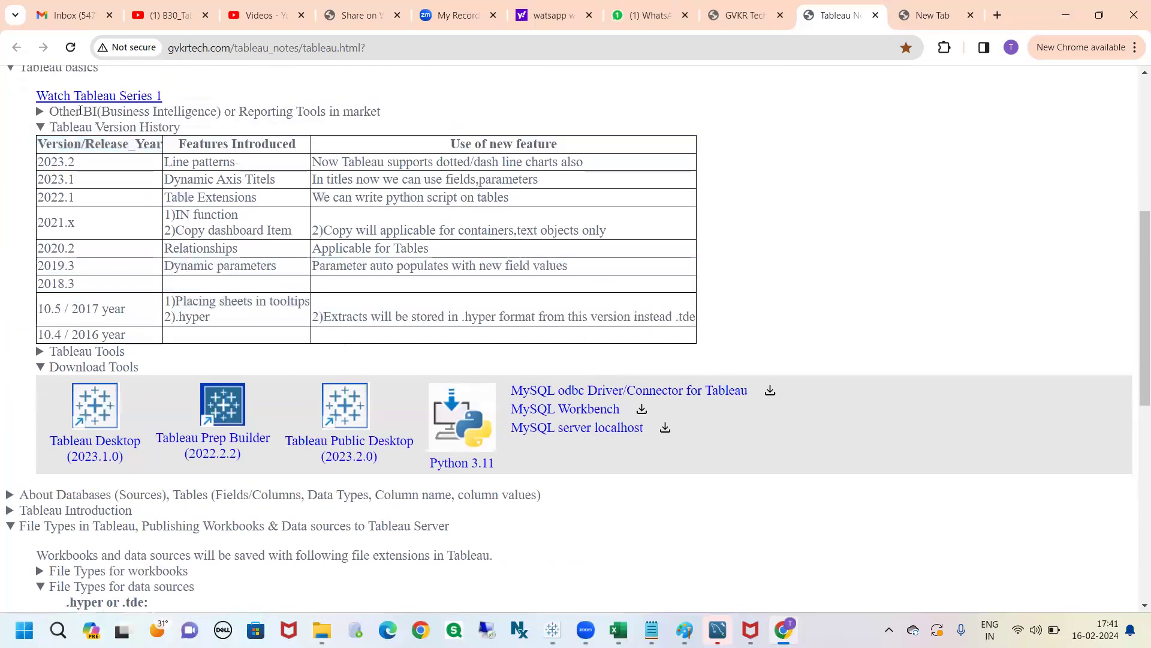
left_click(78, 127)
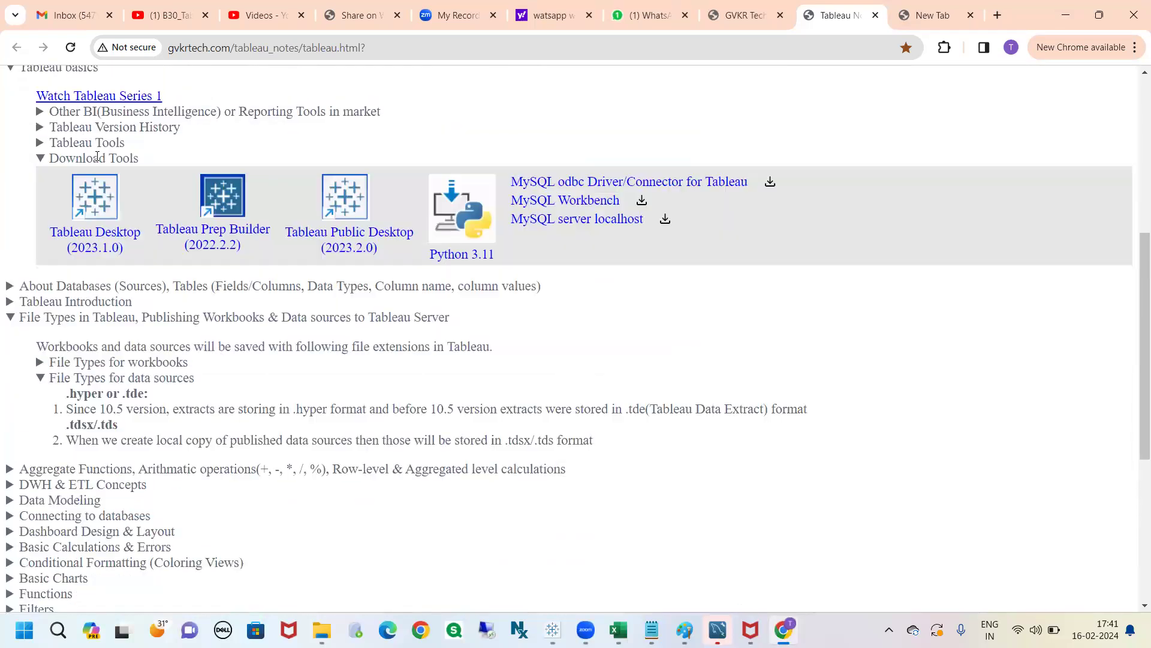
left_click(66, 158)
left_click(57, 217)
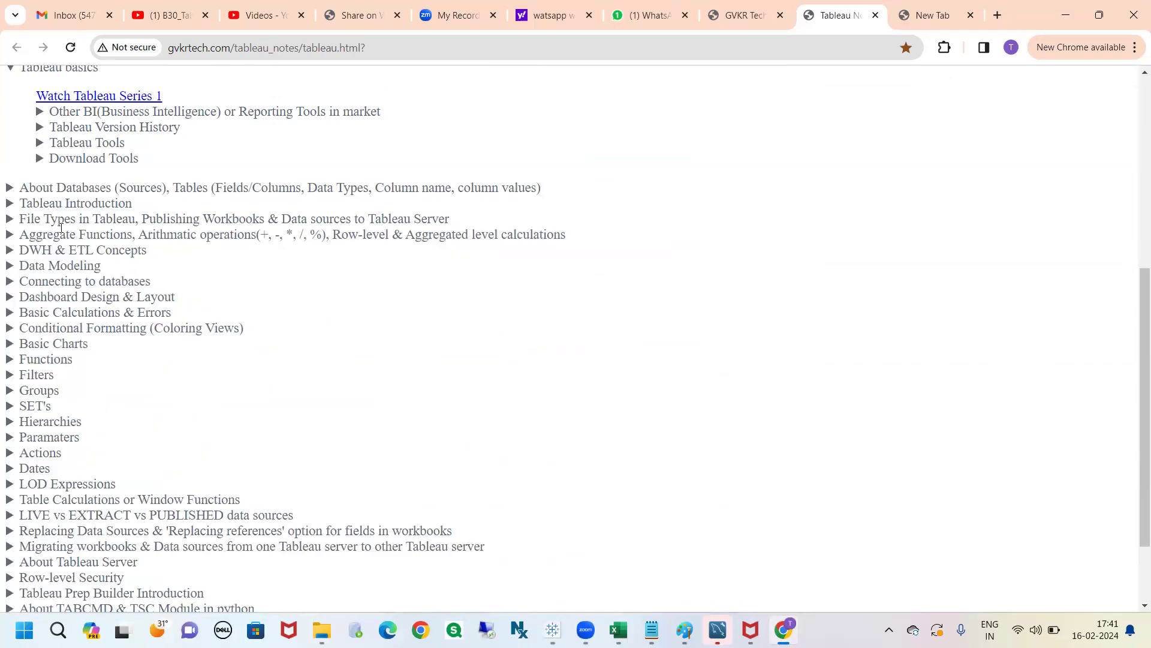
scroll(60, 228, "down", 1)
scroll(62, 234, "up", 2)
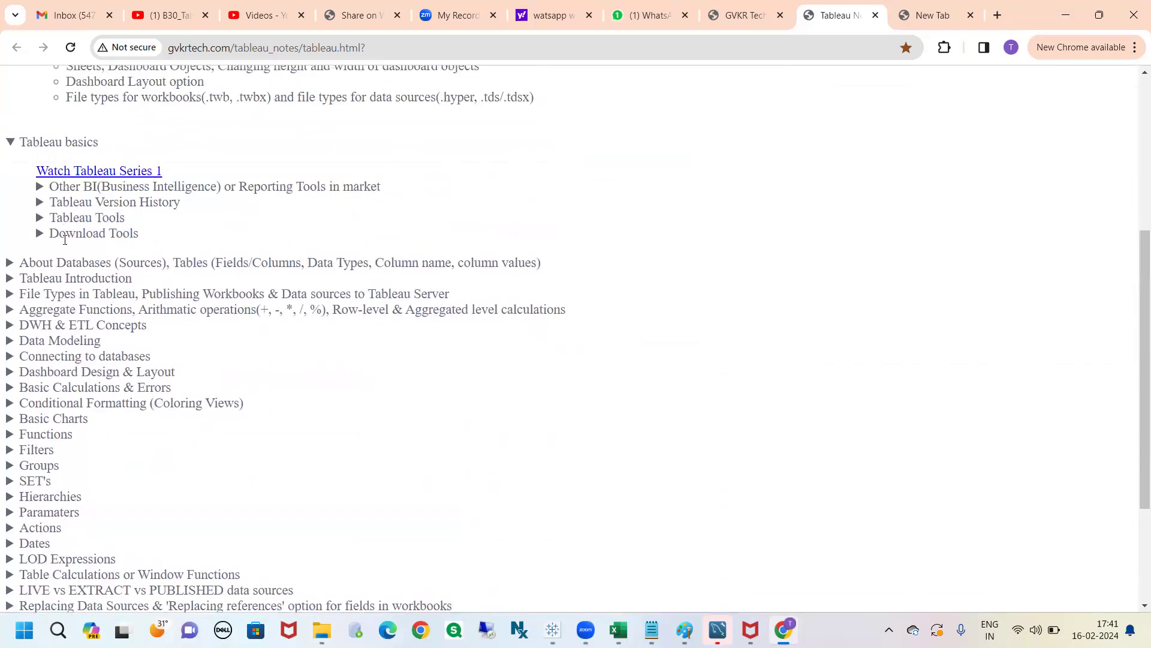
scroll(64, 240, "down", 2)
scroll(65, 240, "up", 2)
left_click(59, 218)
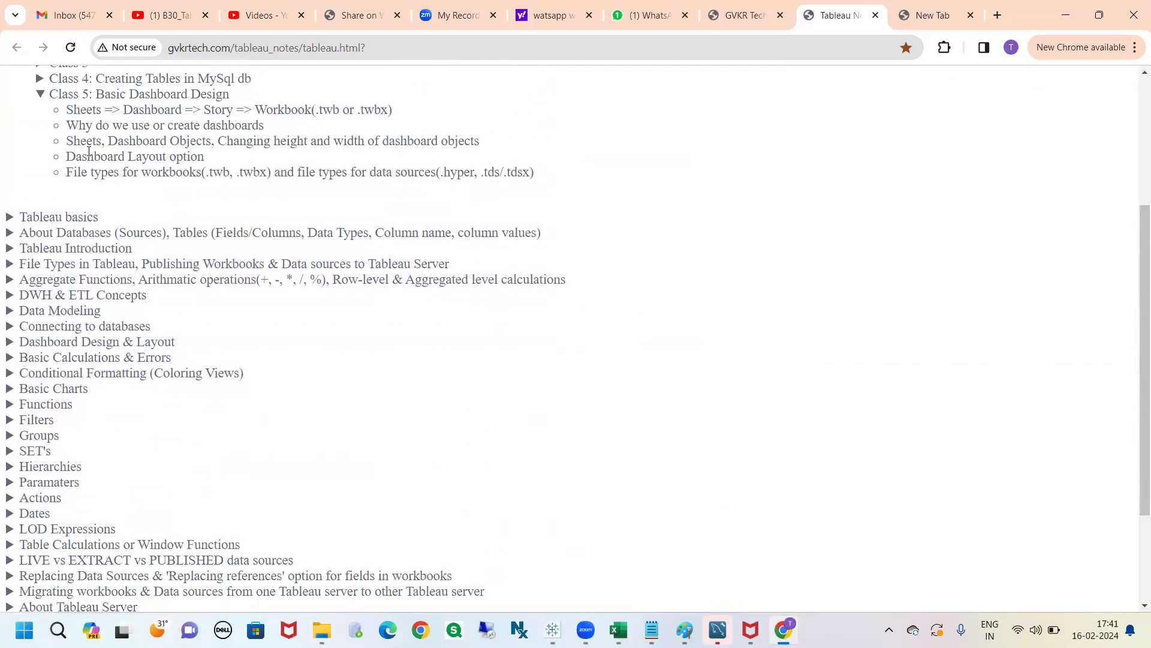
- Expand the Basic Charts topic and mark the bar, side-by-side bar, stacked bar and pie charts with measures entry
scroll(147, 192, "down", 2)
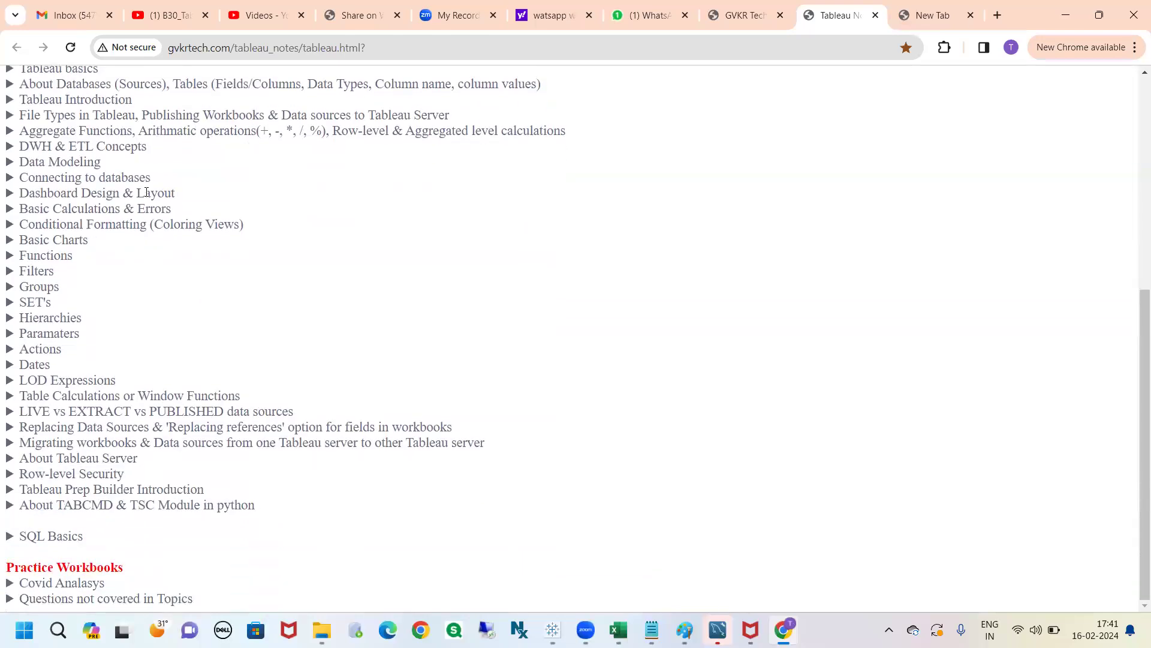
scroll(146, 192, "up", 1)
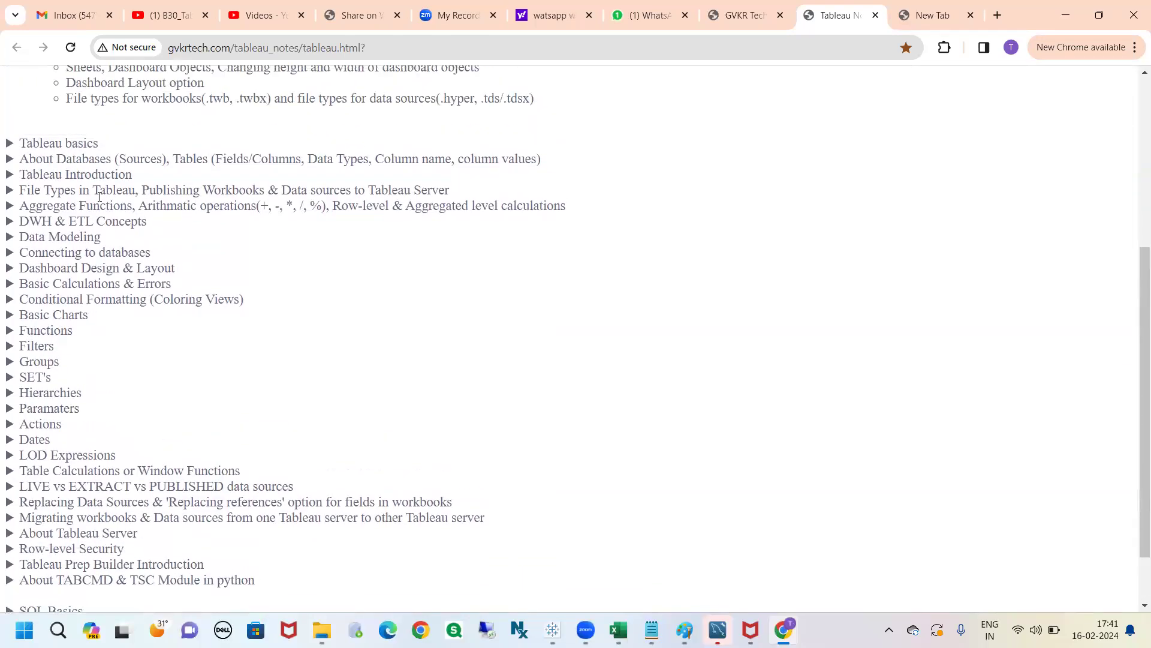
left_click(57, 312)
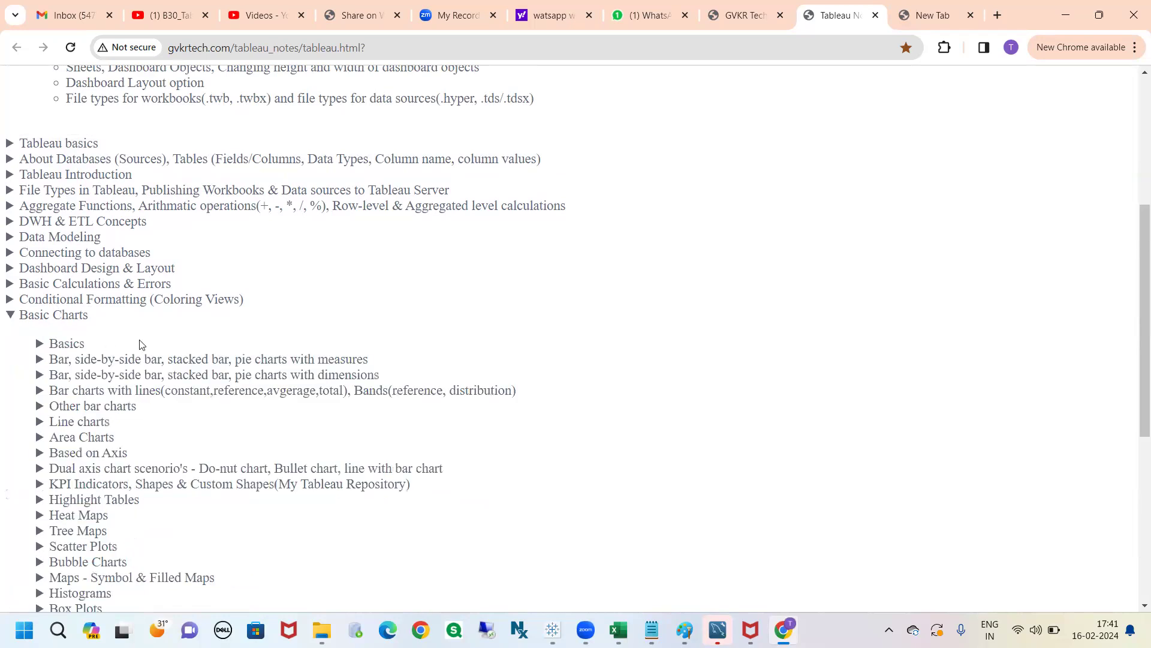
scroll(212, 346, "down", 2)
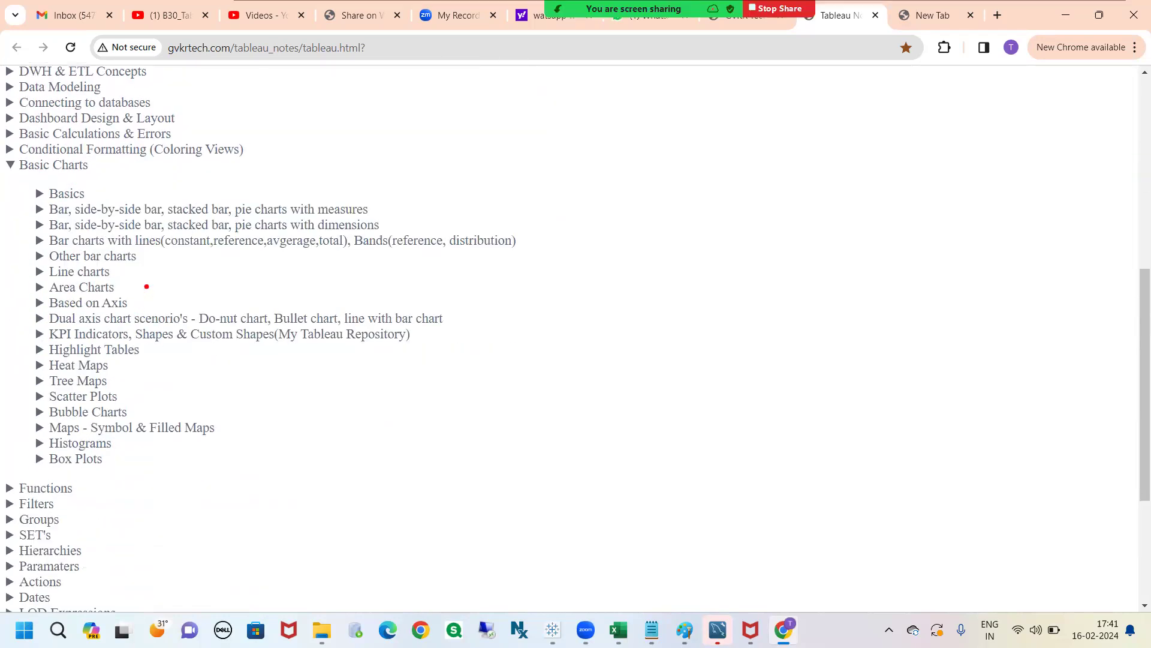
left_click_drag(61, 203, 277, 178)
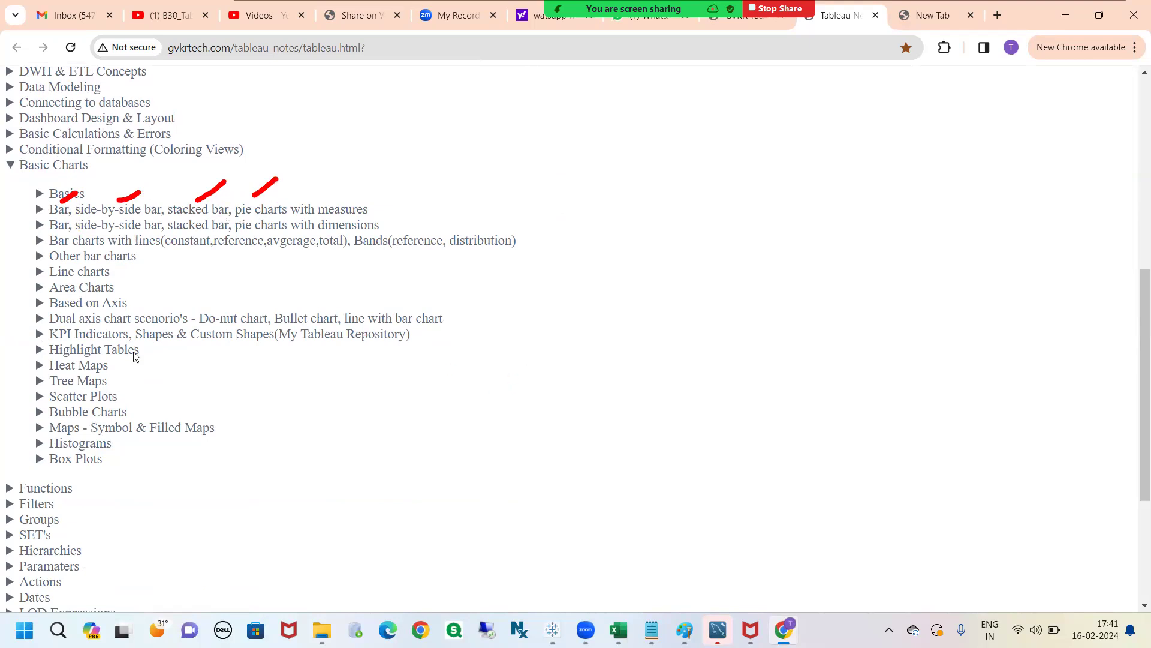
scroll(431, 359, "up", 2)
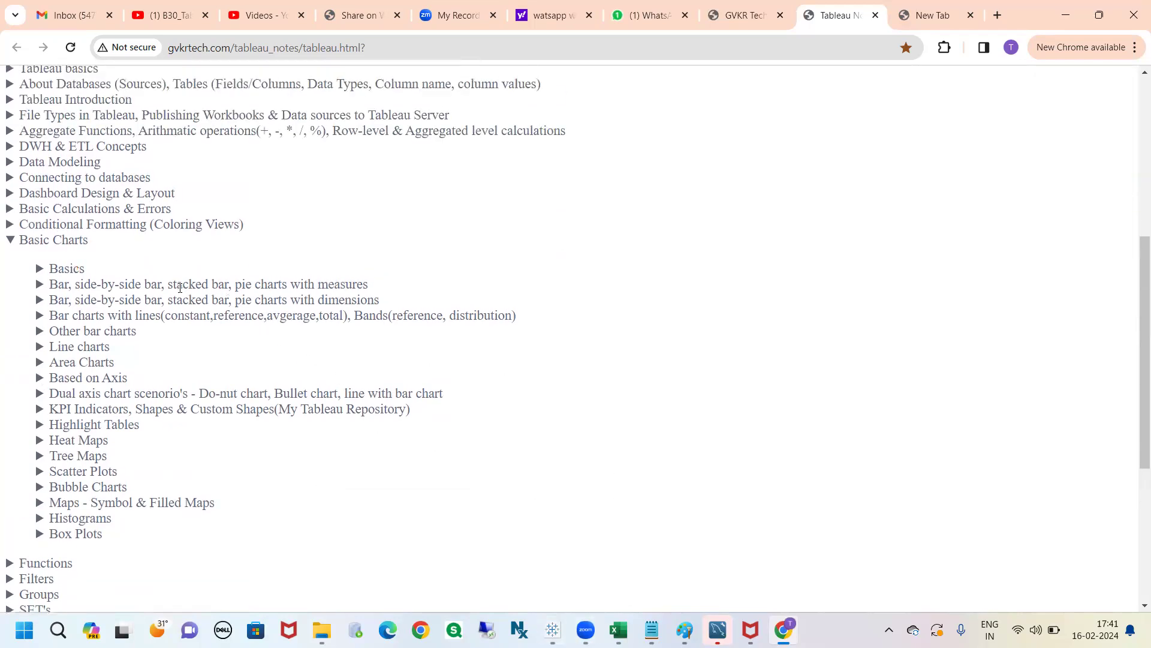
- Expand the bar, side-by-side bar, stacked bar and pie charts with measures entry and examine the Dashboard 1 examples
left_click(179, 286)
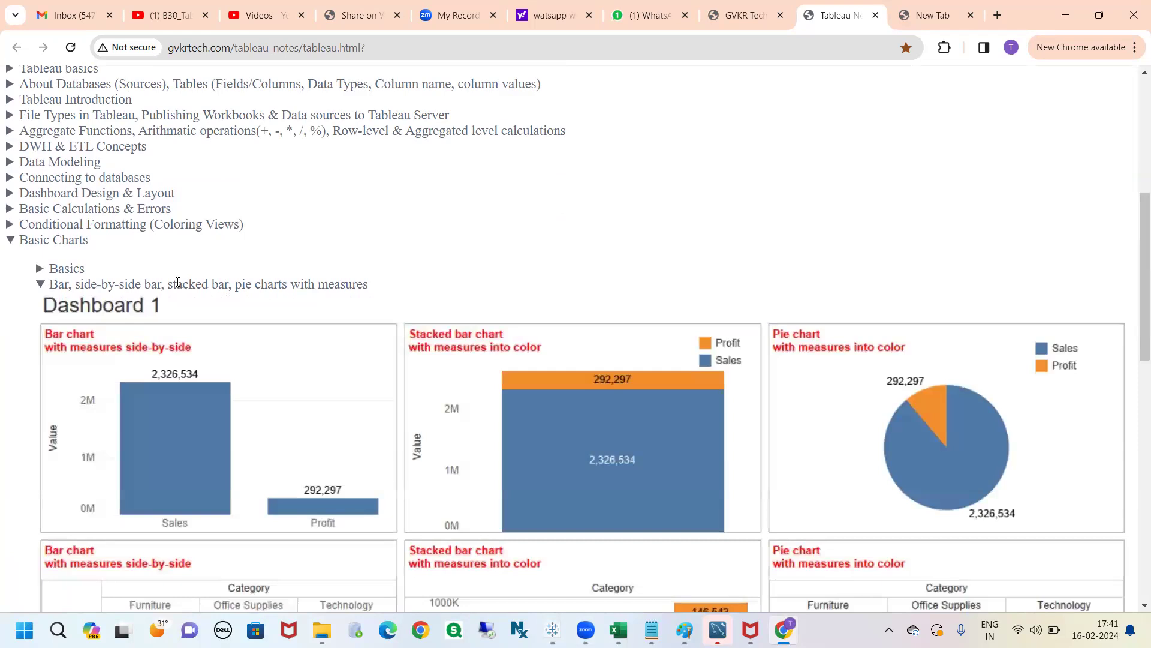
left_click(177, 283)
left_click(178, 284)
scroll(177, 281, "down", 2)
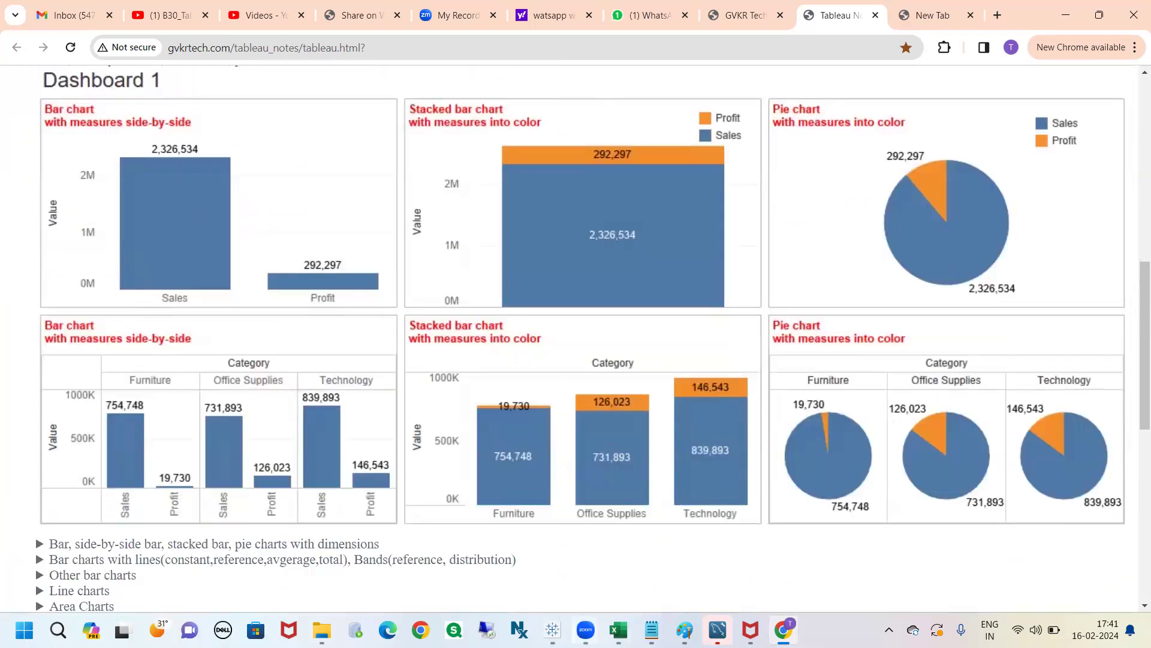
- Switch to the Book1 workbook in Tableau and add a new worksheet after Sheet 20
mouse_move(551, 630)
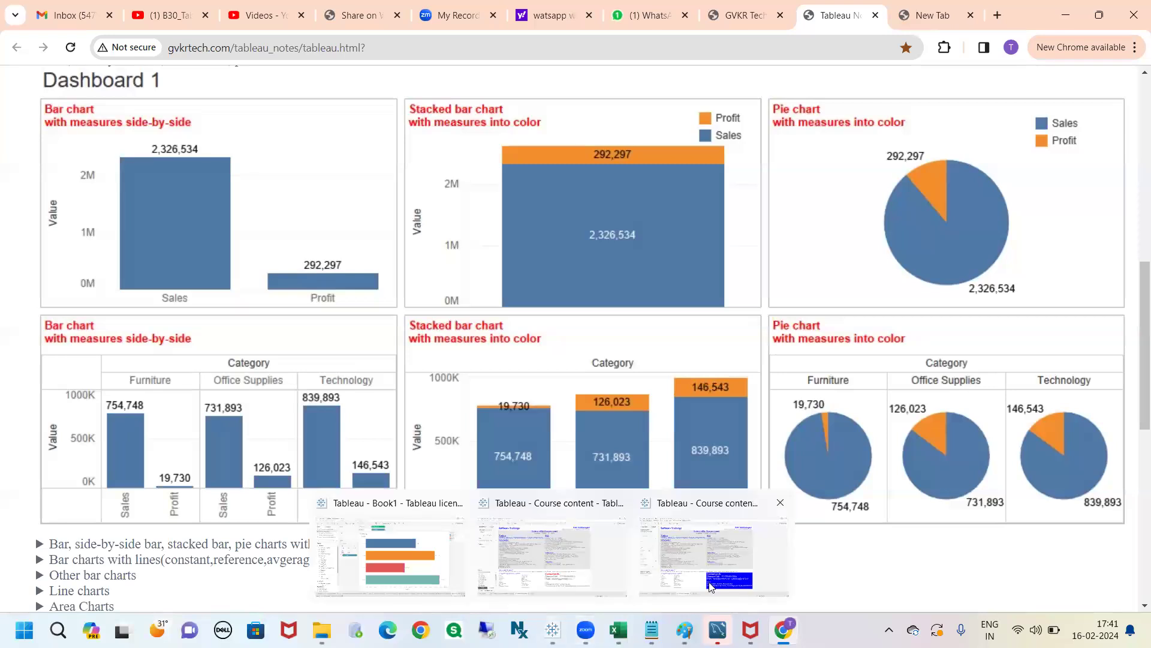
left_click(418, 551)
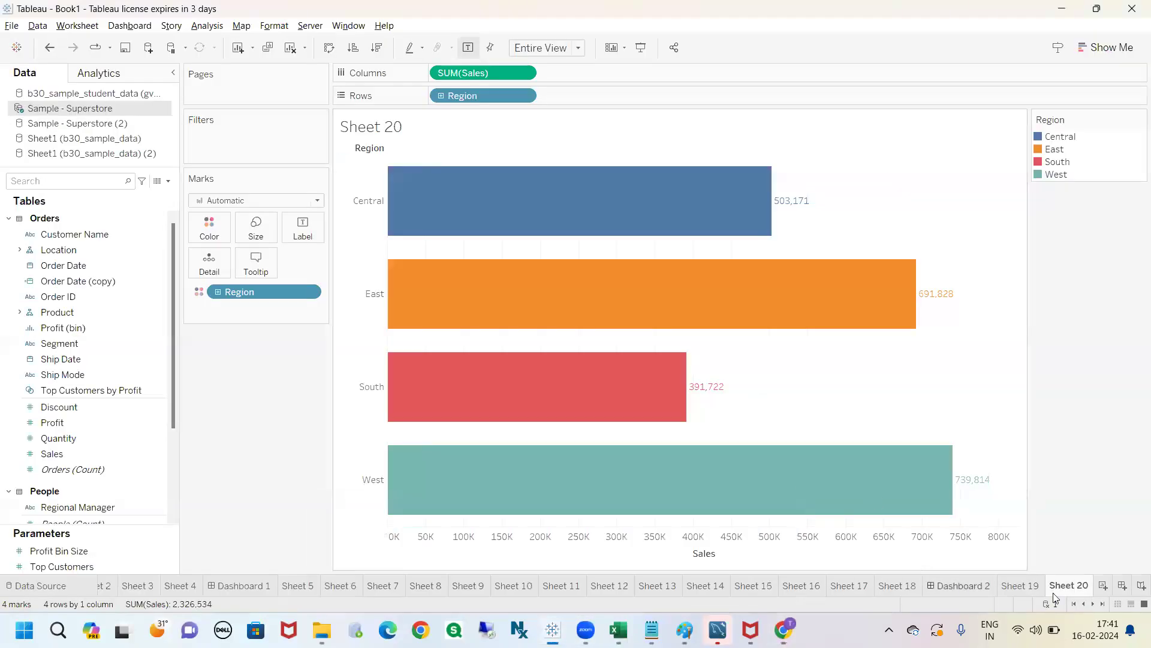
left_click(1103, 586)
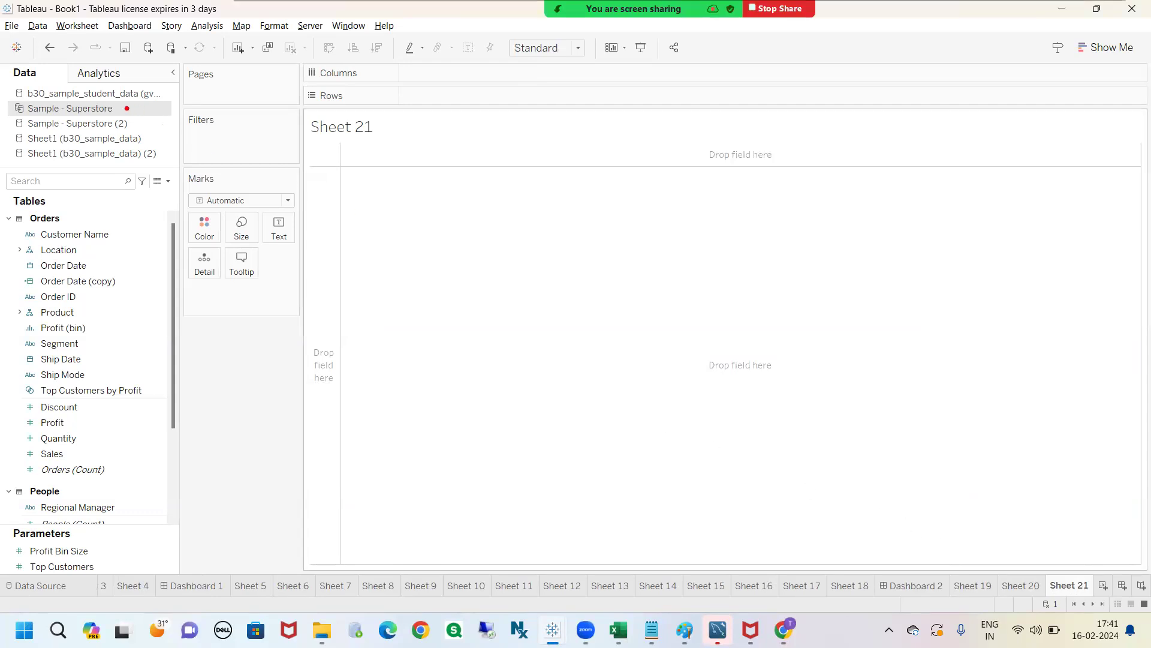
- Mark the list of connected data sources in the new worksheet and clear the annotations
mouse_move(17, 85)
left_mouse_down()
mouse_move(4, 123)
mouse_move(201, 121)
mouse_move(50, 38)
left_mouse_up()
left_click_drag(69, 89, 108, 75)
mouse_move(108, 99)
left_mouse_down()
mouse_move(157, 91)
mouse_move(159, 118)
mouse_move(178, 135)
left_mouse_up()
left_click_drag(165, 160, 180, 154)
key("Escape")
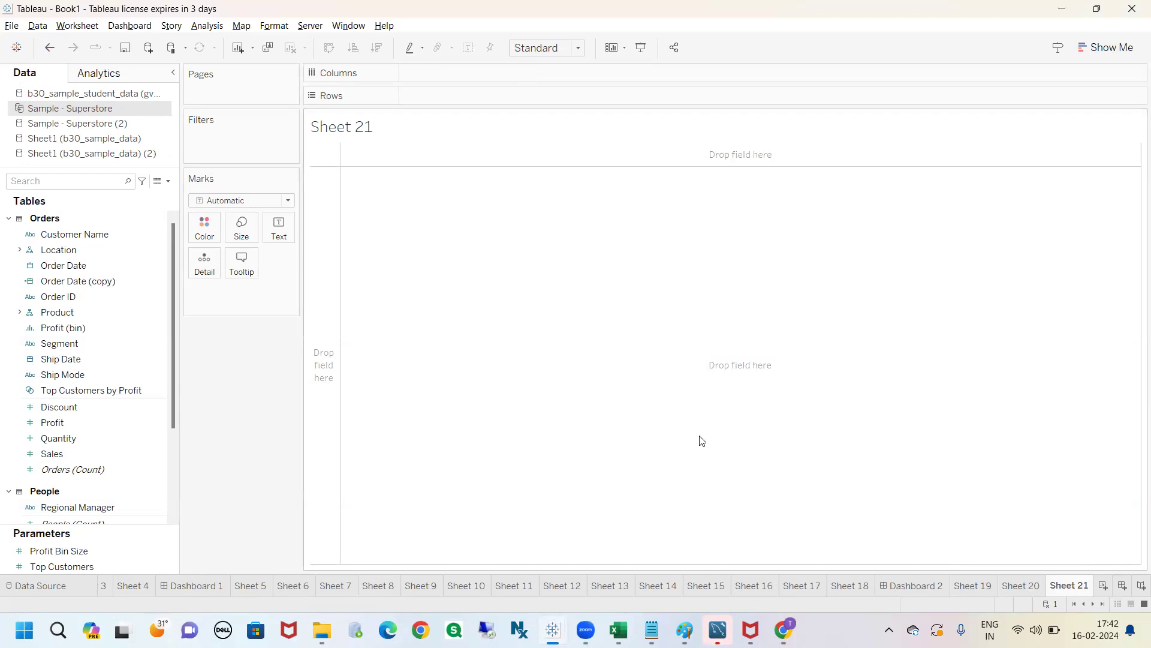
- Open the new data source connection list, examine the installed and additional server connectors, and close it without connecting
key("ctrl+2")
mouse_move(27, 17)
left_mouse_down()
mouse_move(67, 77)
mouse_move(24, 14)
left_mouse_up()
key("Escape")
left_click(35, 27)
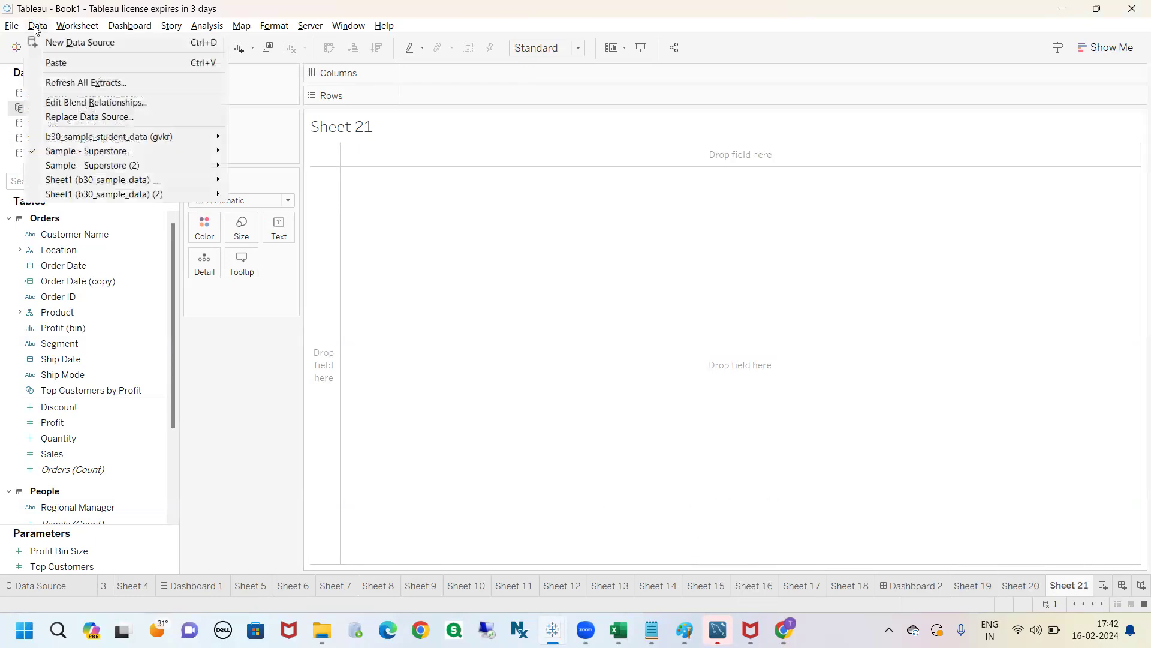
left_click(75, 42)
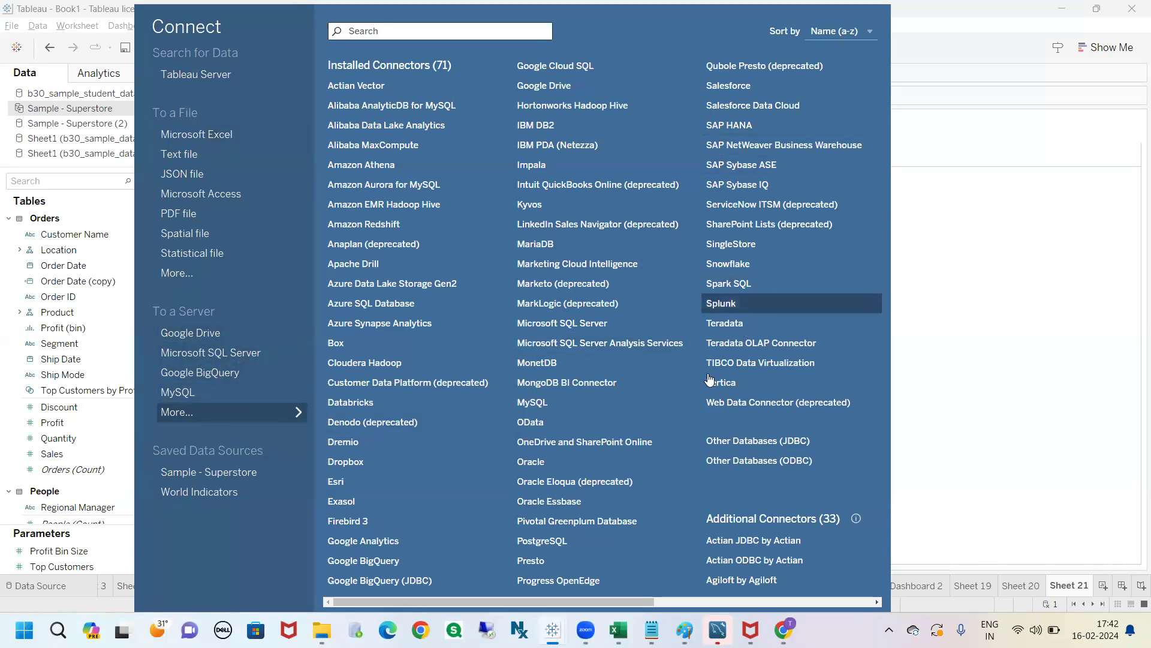
scroll(690, 414, "right", 6)
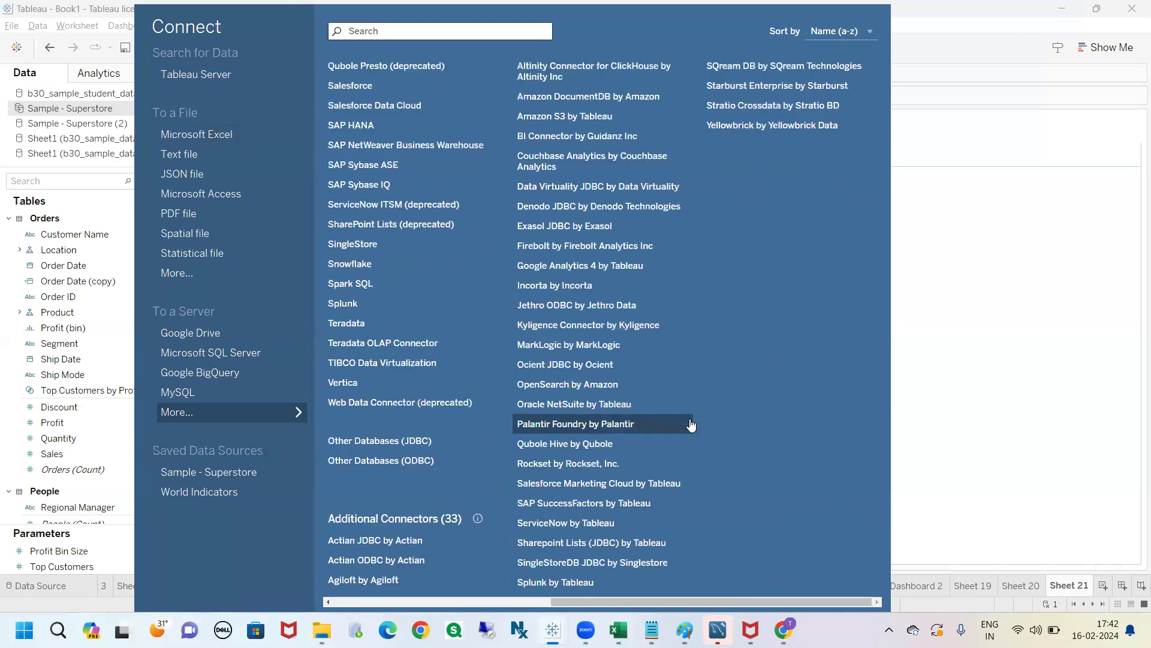
scroll(687, 423, "left", 4)
scroll(686, 423, "left", 3)
left_click(1020, 216)
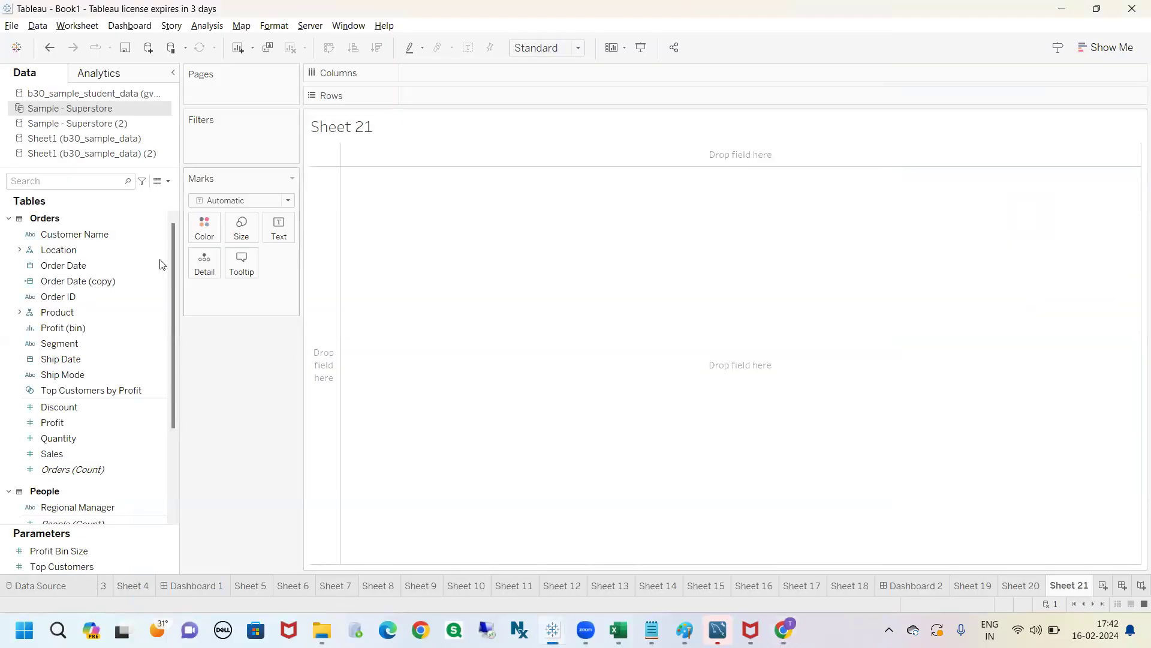
- Collapse the Orders, People and Returns tables of the Sample - Superstore data source
left_click(9, 218)
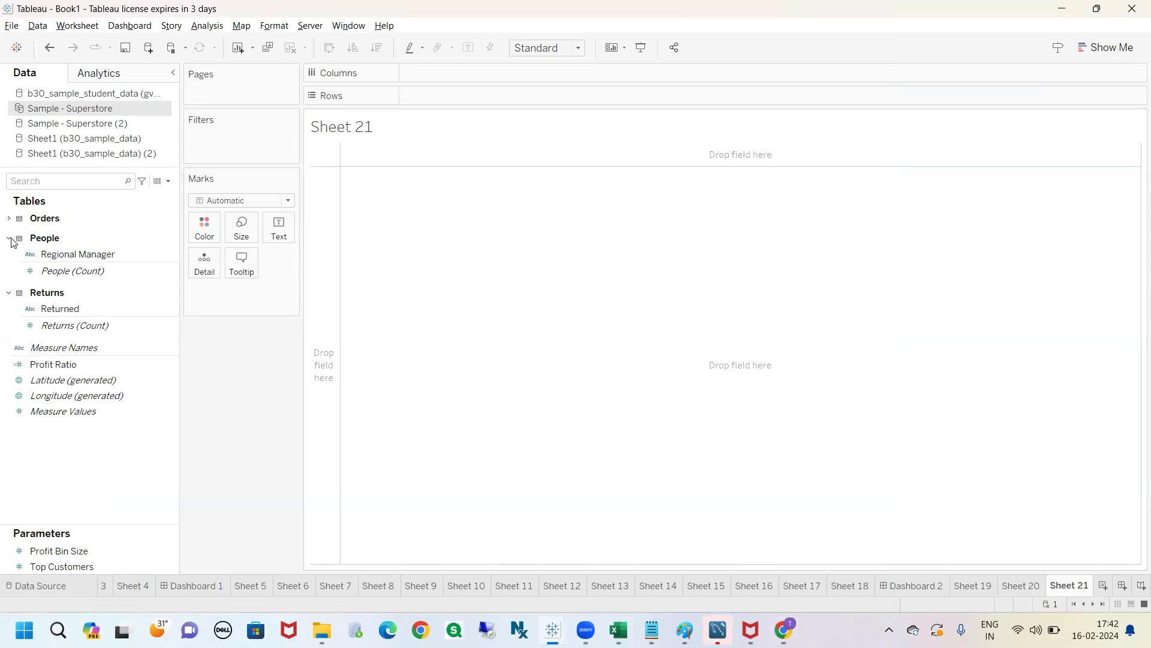
left_click(9, 238)
left_click(9, 258)
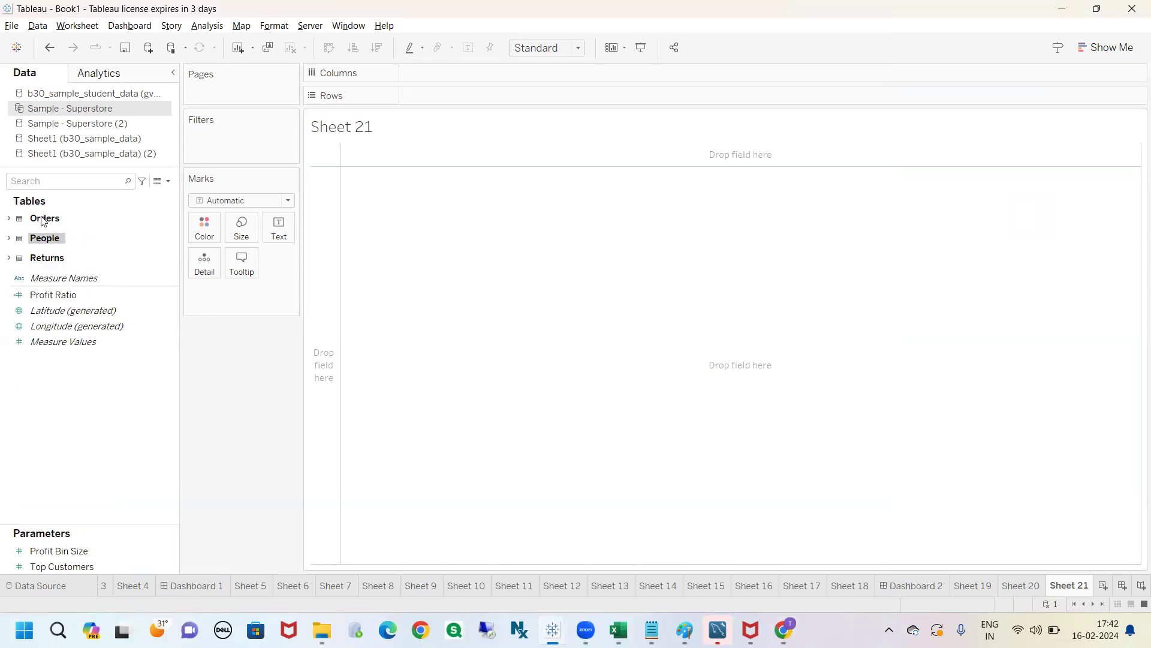
- Search the fields for "sal" and place Sales on Text in the Marks card
left_click(69, 183)
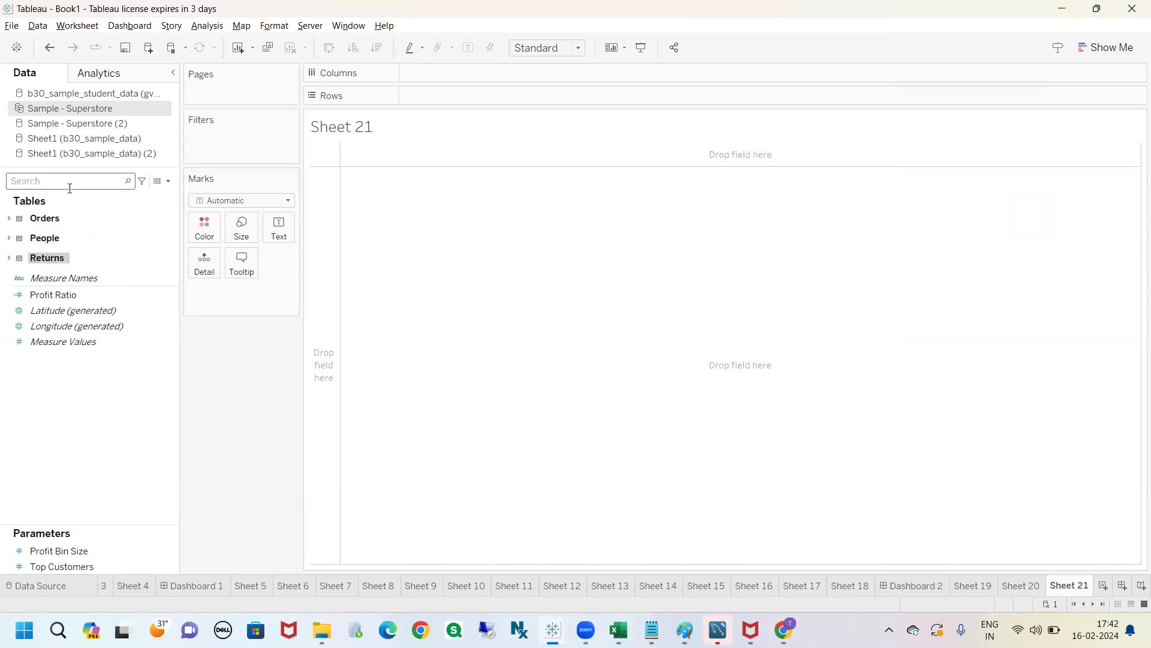
type("sal")
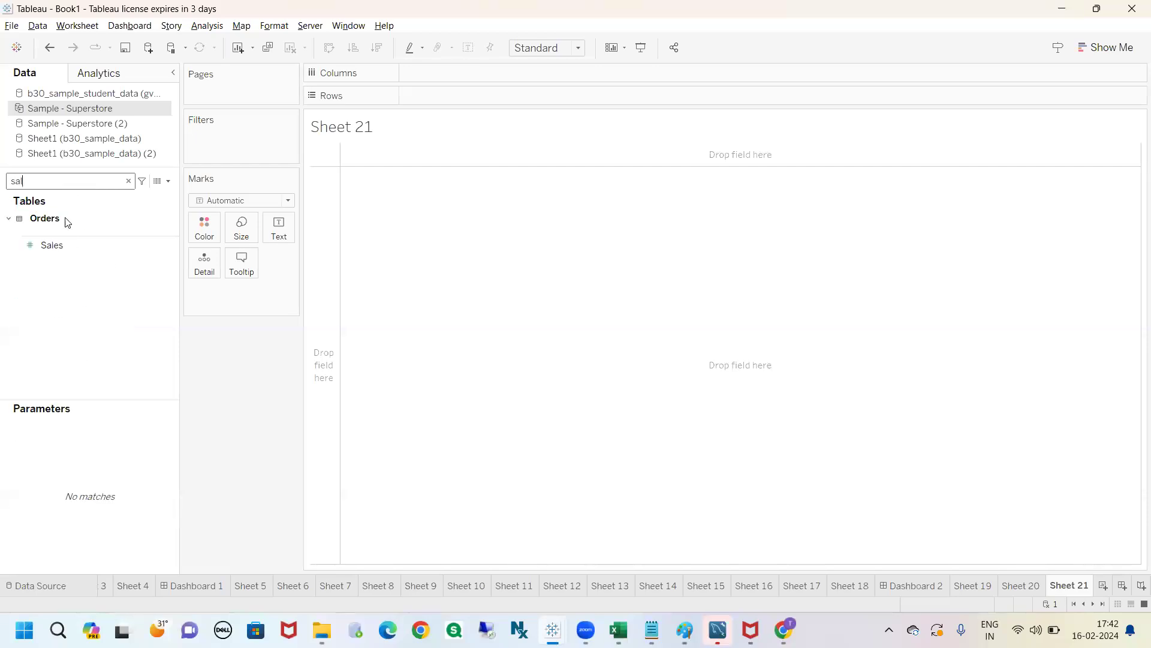
left_click(64, 243)
left_click_drag(67, 244, 280, 231)
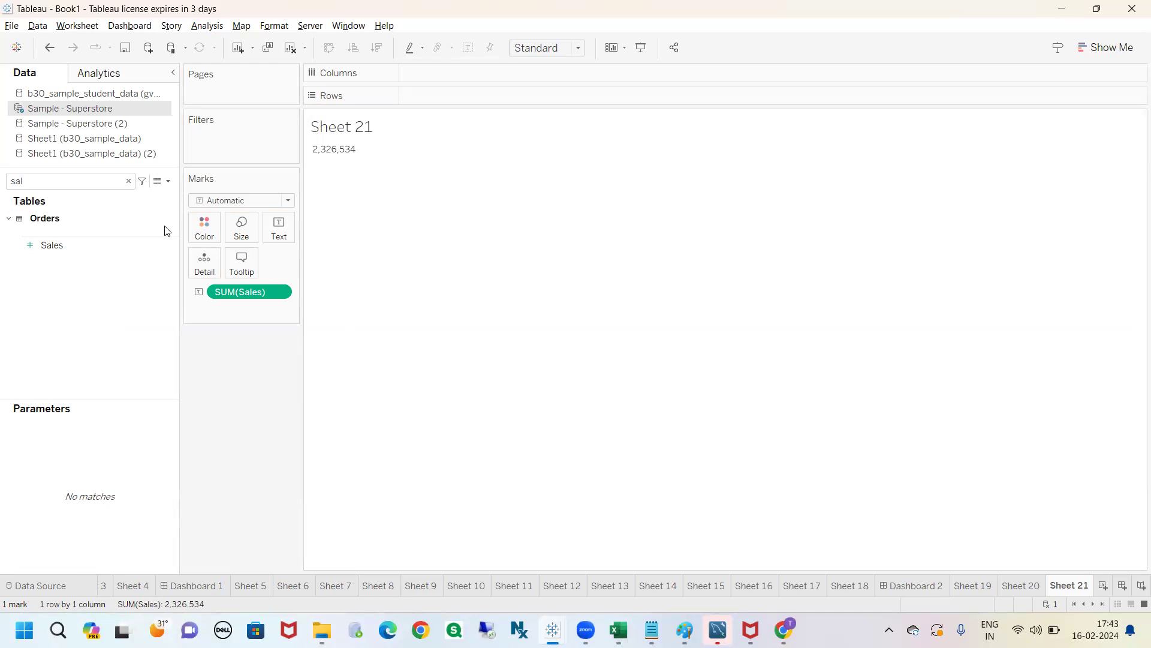
- Repeat the placement of the Sales field on Text in the Marks card as a demonstration
left_click(88, 246)
left_click_drag(76, 246, 278, 228)
left_click(70, 248)
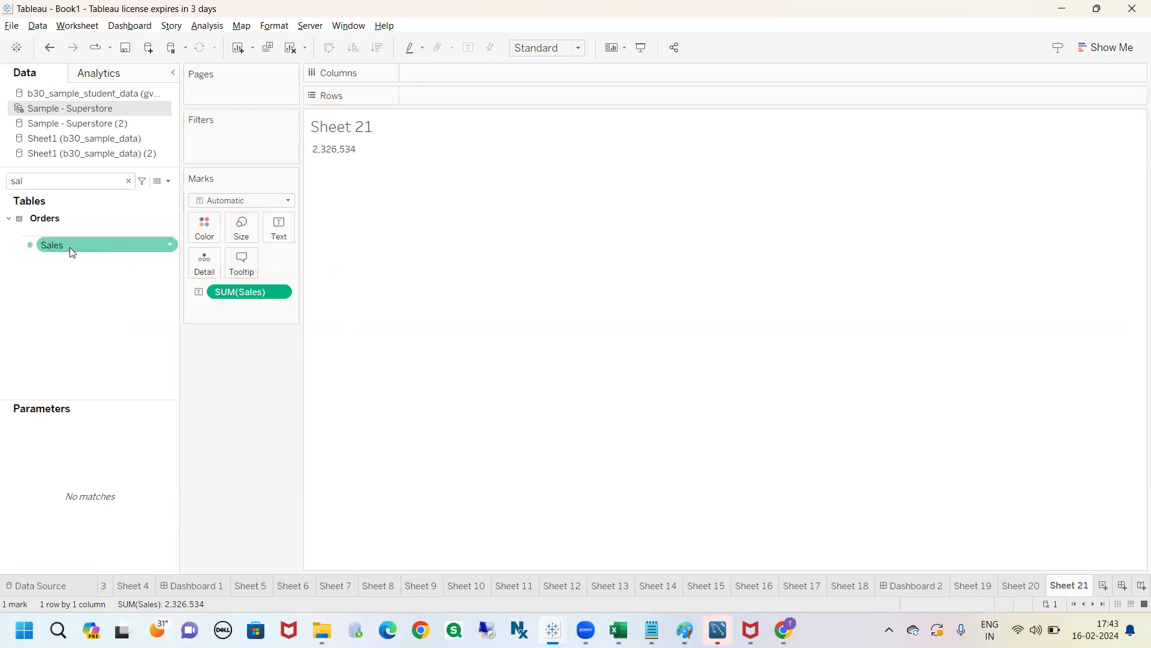
left_click_drag(68, 246, 276, 228)
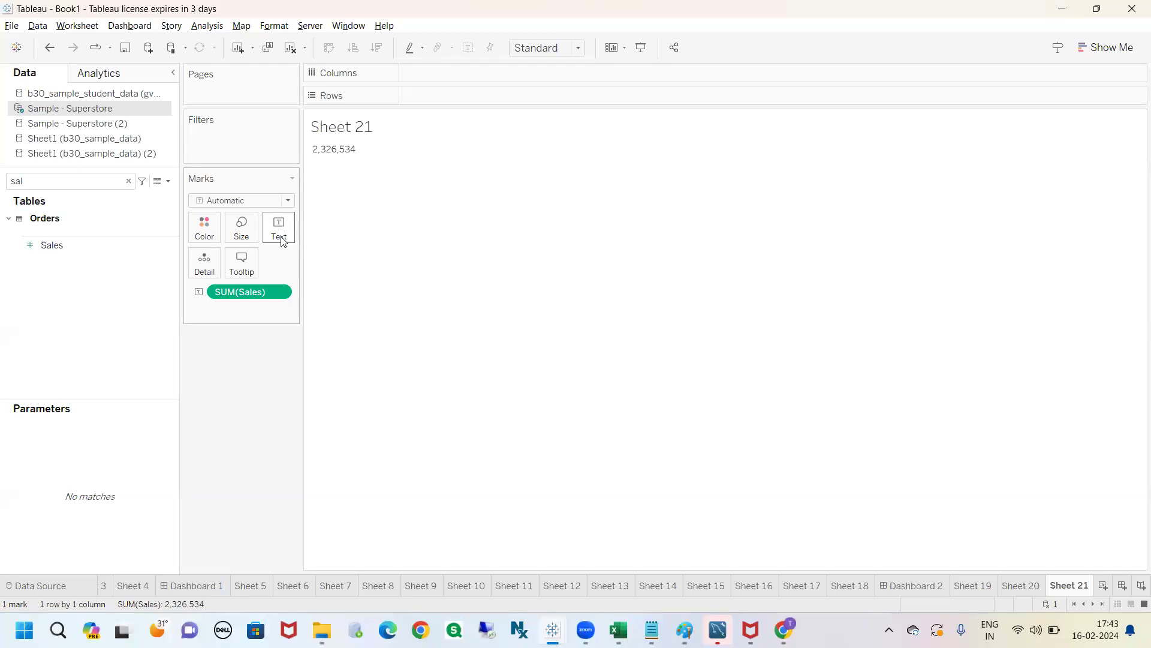
left_click(84, 248)
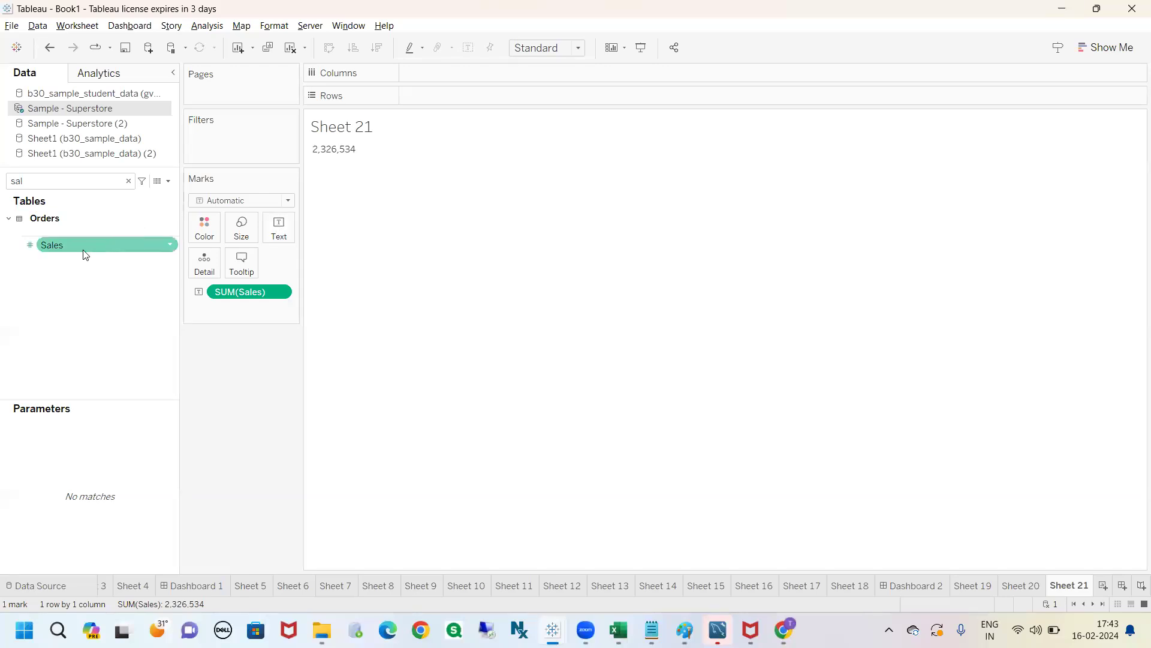
left_click_drag(72, 256, 285, 233)
- Search the fields for "prof" and add the Profit measure to the Sales text table
left_click(128, 181)
type("prof")
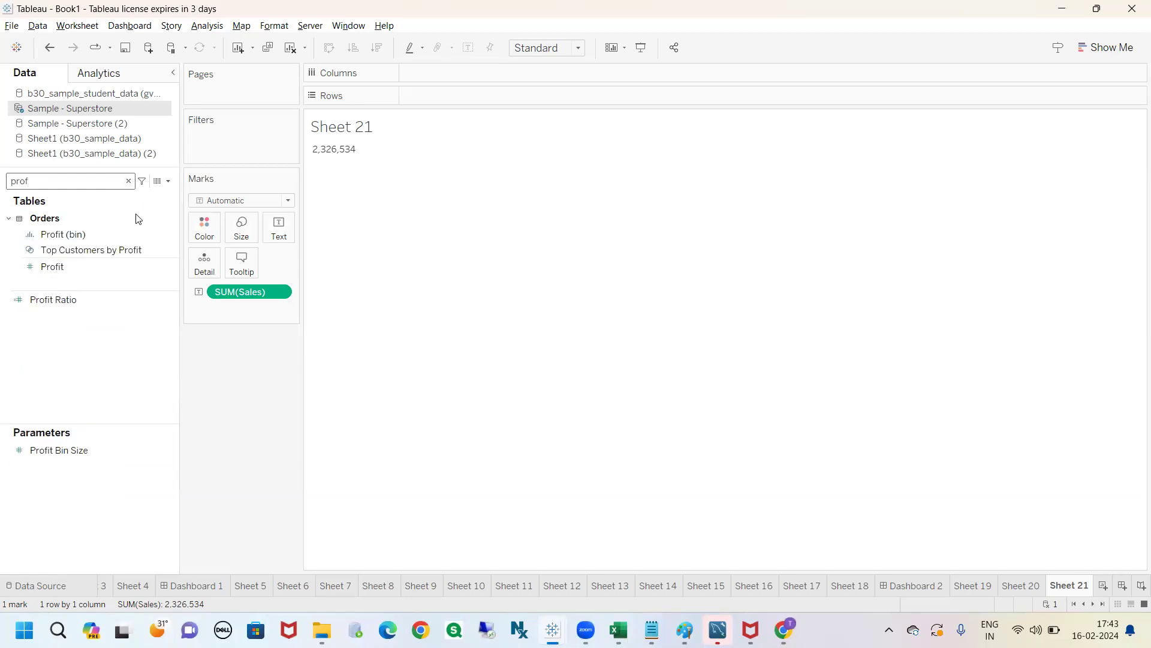
mouse_move(60, 266)
left_mouse_down()
mouse_move(280, 234)
mouse_move(29, 267)
mouse_move(42, 265)
left_mouse_up()
left_click(57, 270)
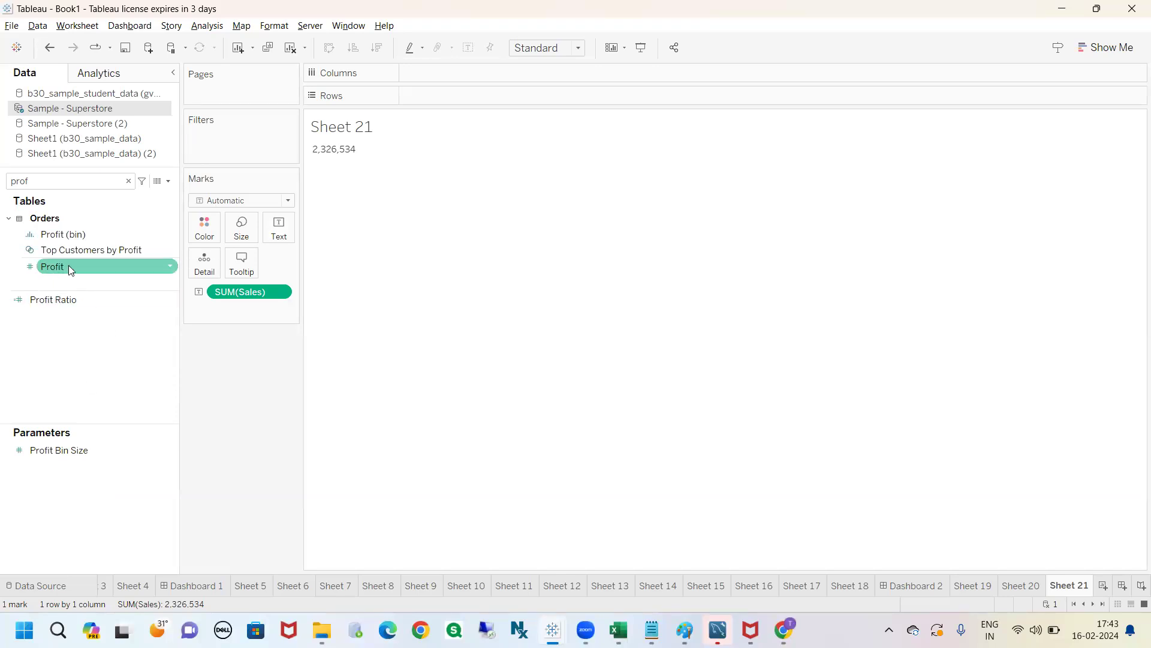
double_click(68, 265)
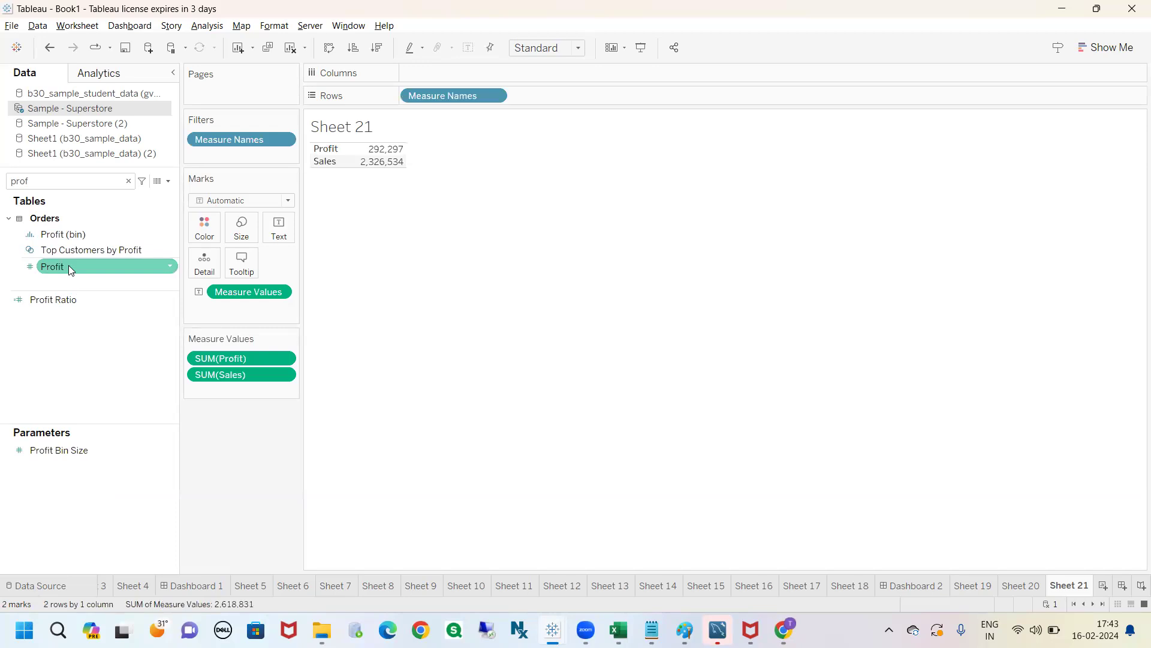
mouse_move(315, 148)
left_mouse_down()
mouse_move(279, 162)
mouse_move(180, 259)
mouse_move(180, 370)
left_mouse_up()
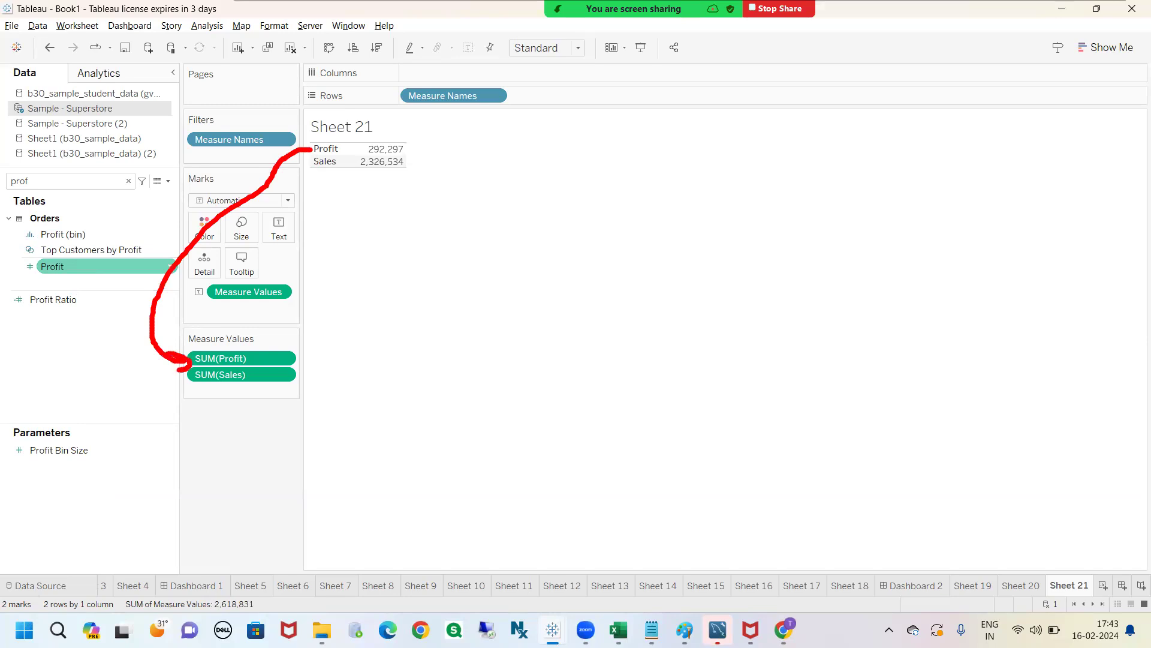
mouse_move(308, 163)
left_mouse_down()
mouse_move(324, 410)
mouse_move(276, 385)
mouse_move(296, 384)
left_mouse_up()
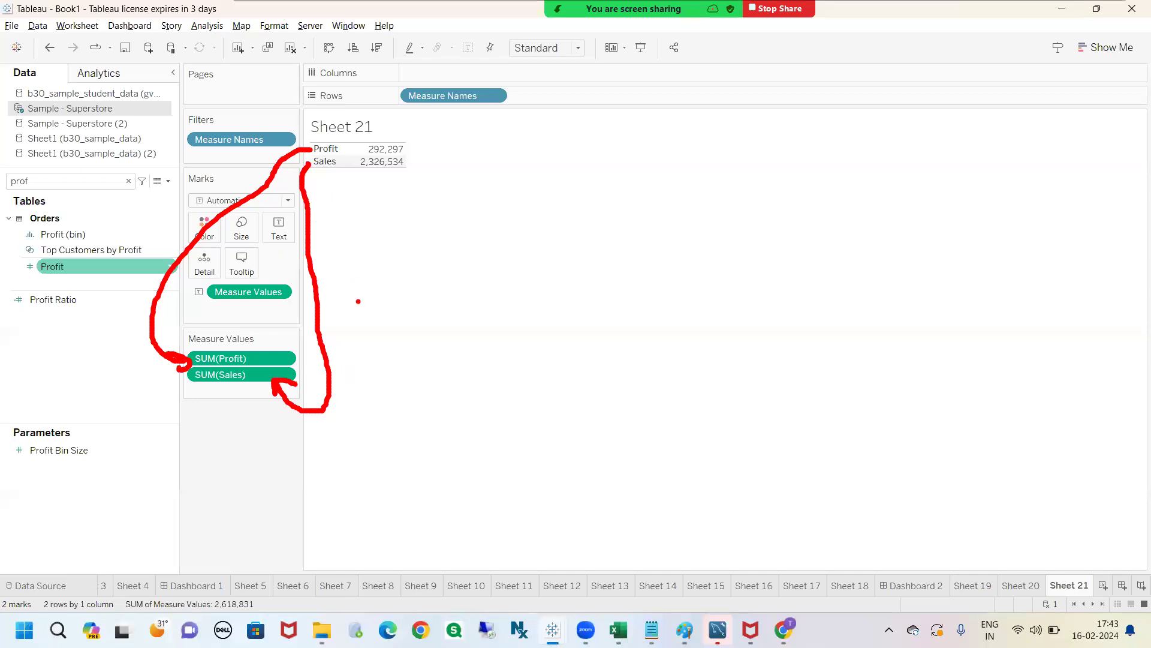
key("Escape")
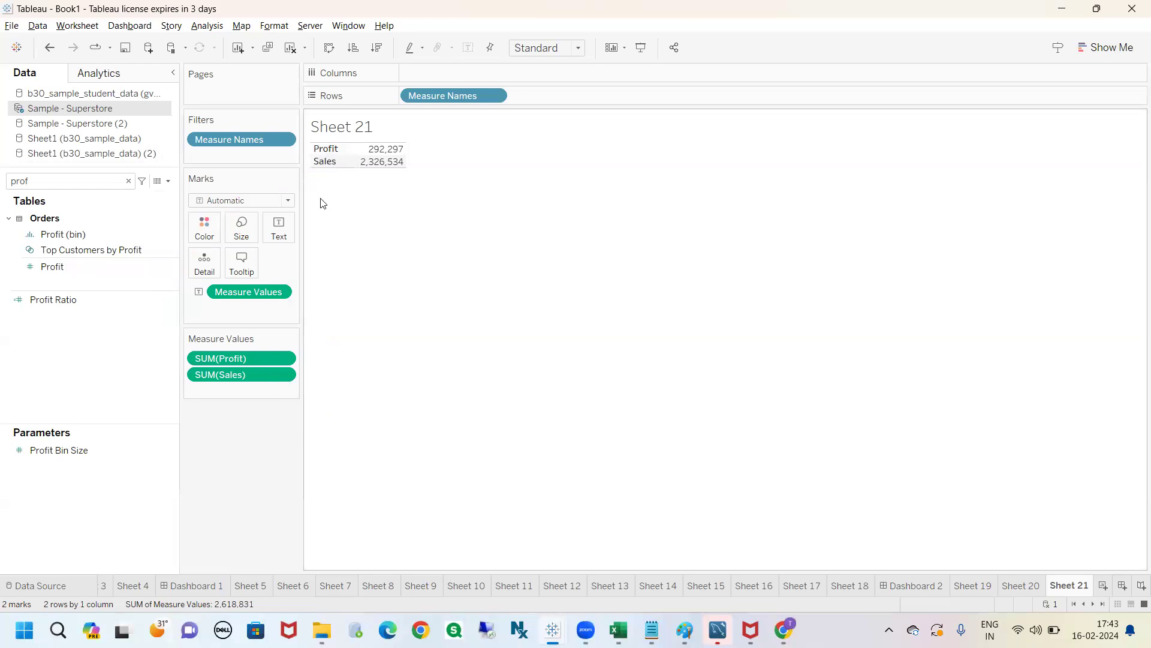
- Reorder the row headers in the table so that Sales comes above Profit
left_click(333, 154)
left_click_drag(338, 170, 335, 167)
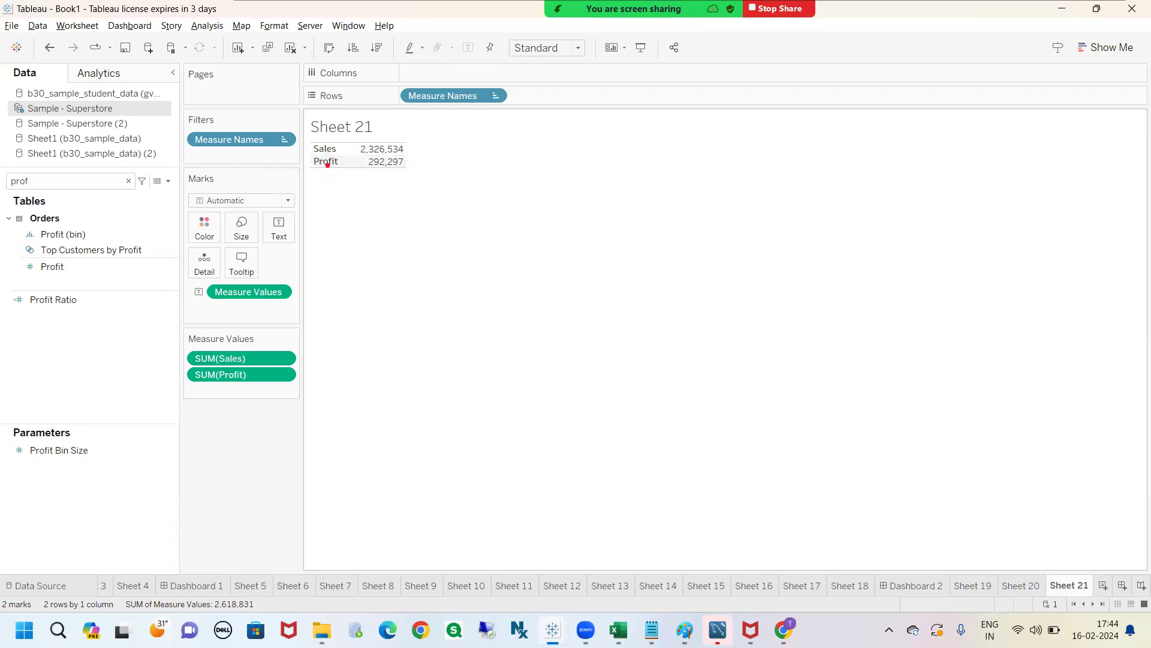
mouse_move(178, 340)
left_mouse_down()
mouse_move(171, 366)
mouse_move(374, 420)
mouse_move(207, 331)
mouse_move(151, 334)
left_mouse_up()
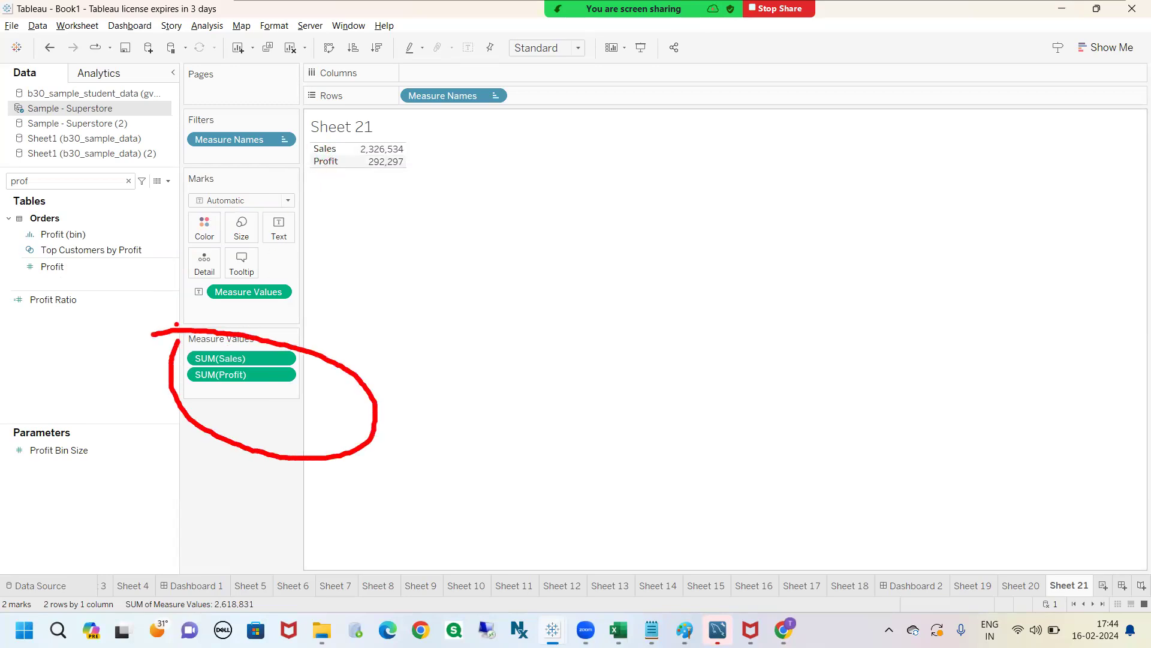
mouse_move(290, 329)
left_mouse_down()
mouse_move(300, 139)
mouse_move(303, 207)
mouse_move(280, 173)
left_mouse_up()
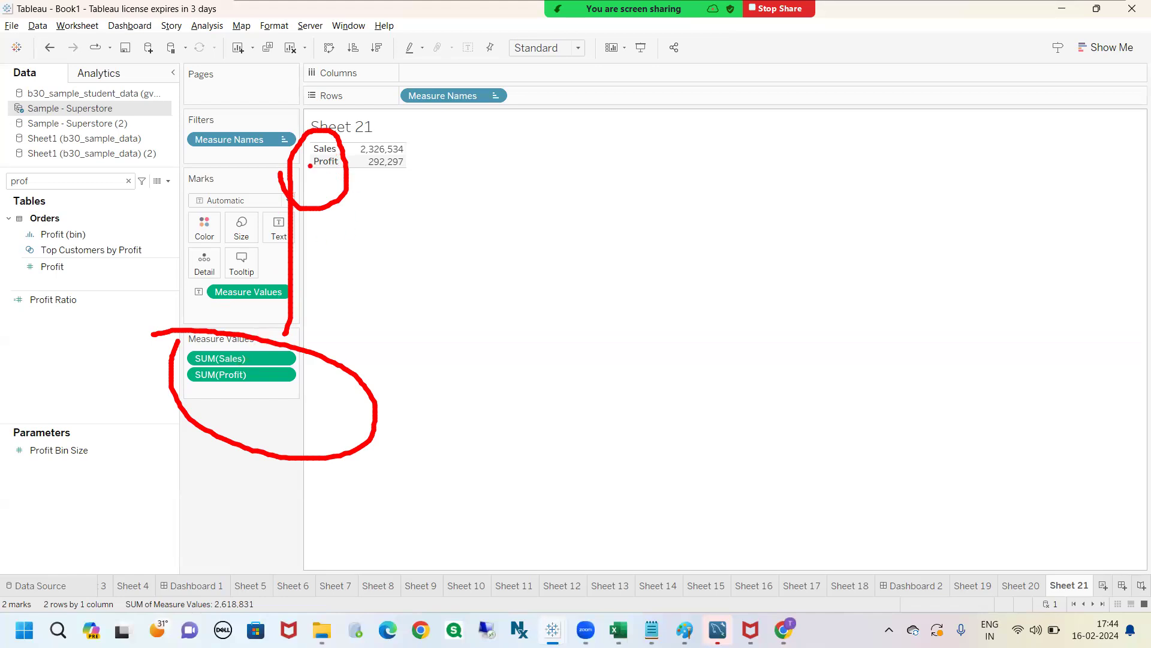
mouse_move(181, 344)
left_mouse_down()
mouse_move(175, 407)
mouse_move(221, 339)
mouse_move(192, 336)
left_mouse_up()
mouse_move(304, 150)
left_mouse_down()
mouse_move(175, 179)
mouse_move(202, 348)
left_mouse_up()
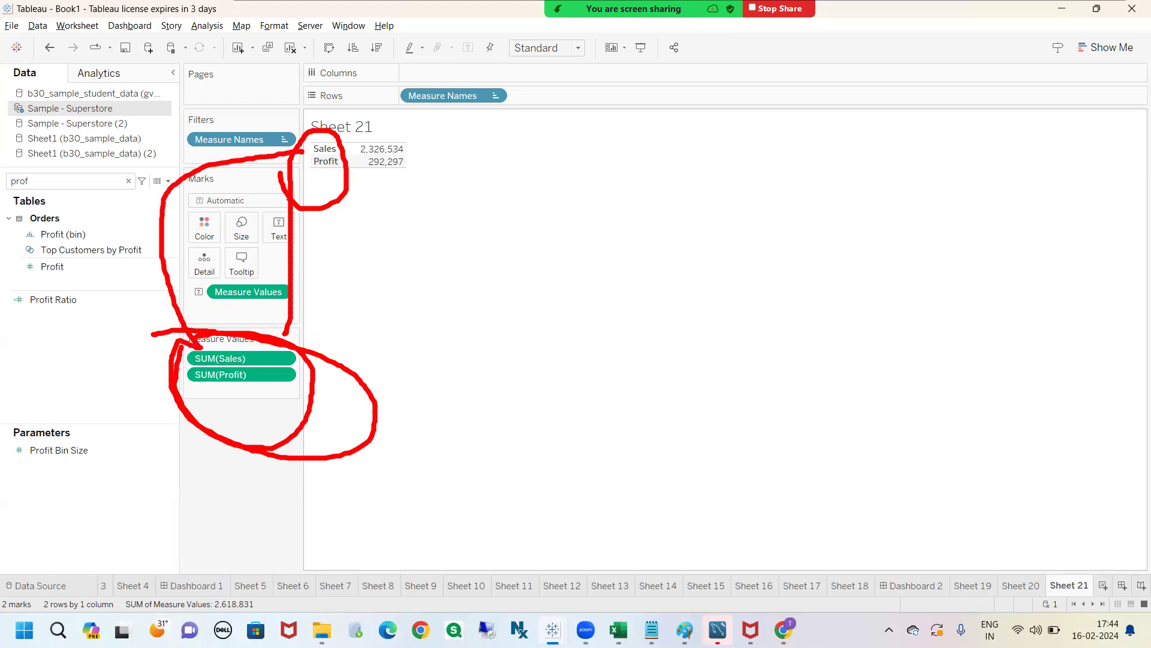
mouse_move(317, 171)
left_mouse_down()
mouse_move(331, 198)
mouse_move(297, 438)
mouse_move(243, 378)
mouse_move(271, 395)
left_mouse_up()
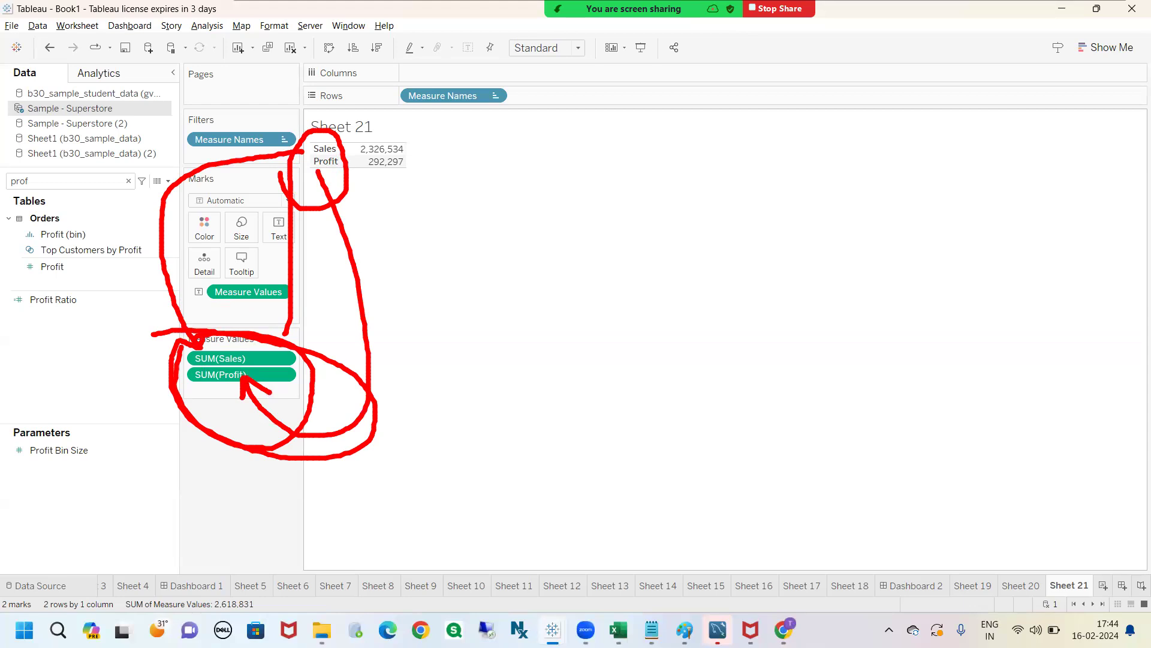
key("Escape")
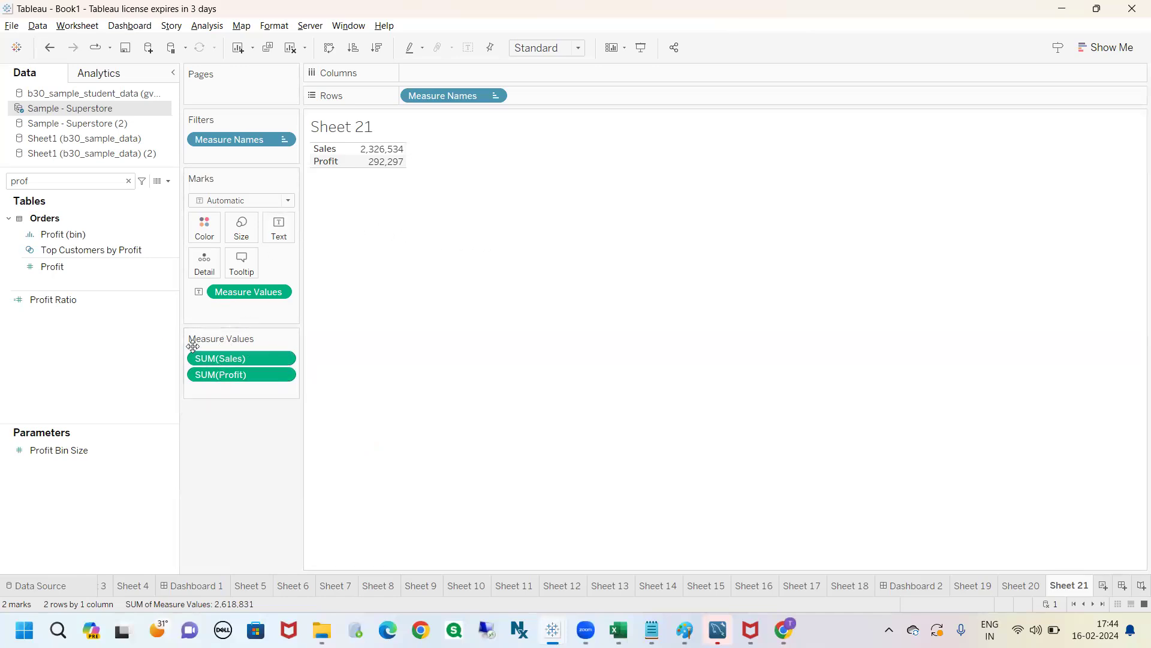
- Move SUM(Sales) below SUM(Profit) in Measure Values
left_click_drag(226, 358, 235, 393)
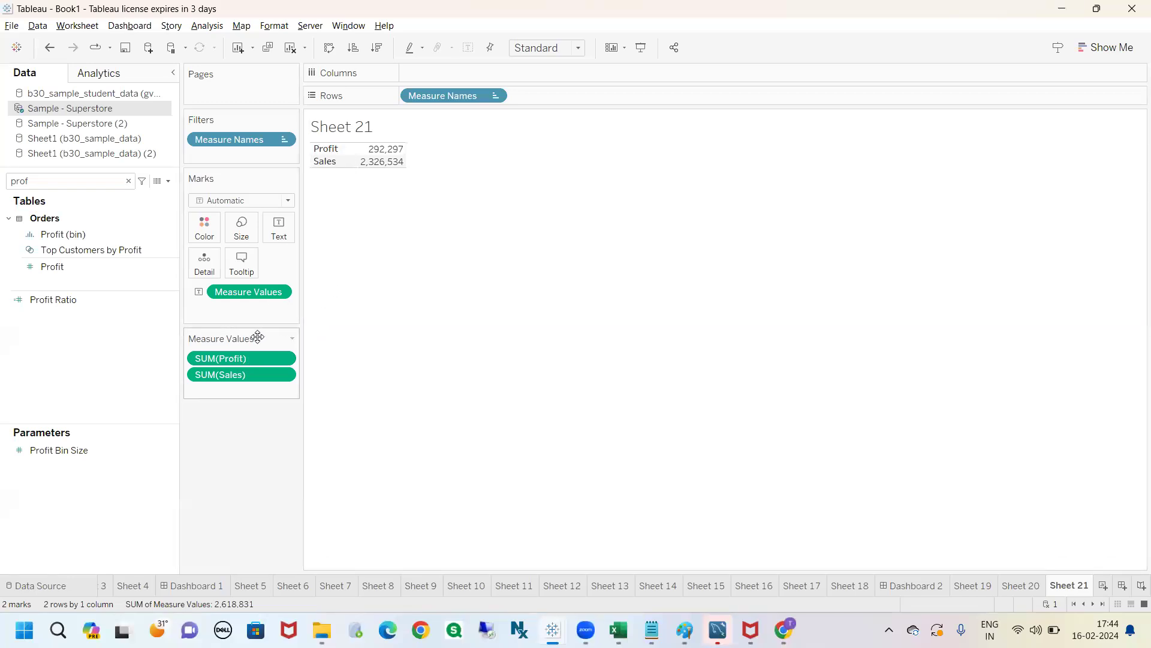
left_click_drag(168, 377, 190, 375)
mouse_move(302, 133)
left_mouse_down()
mouse_move(296, 183)
mouse_move(337, 216)
left_mouse_up()
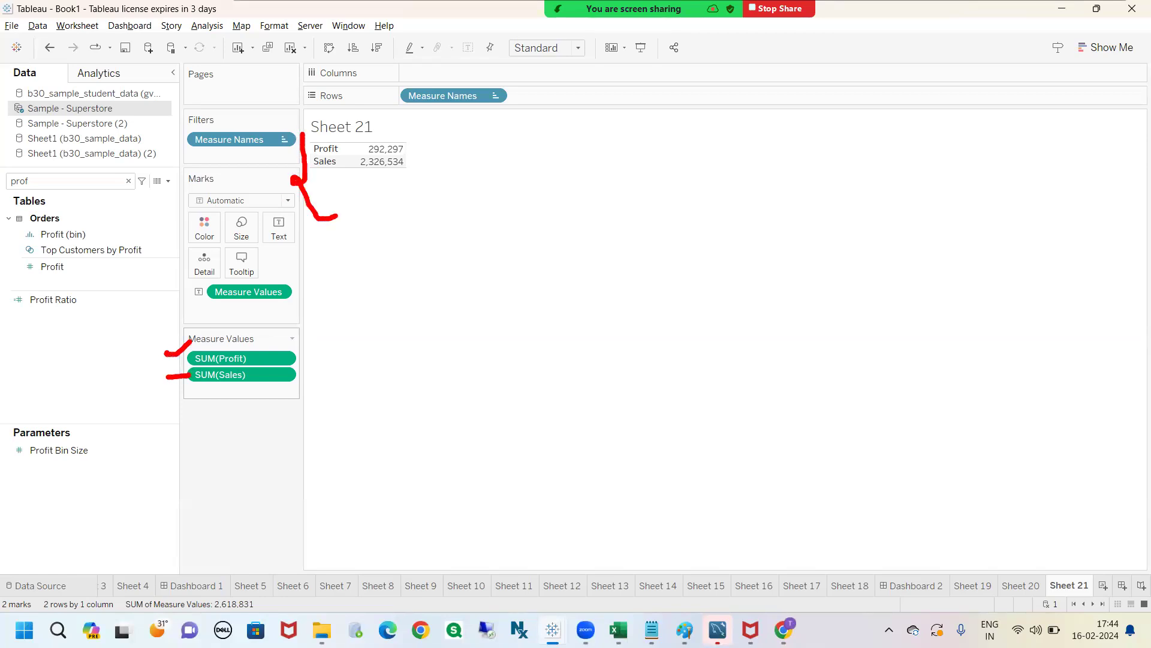
mouse_move(309, 129)
left_mouse_down()
mouse_move(352, 174)
mouse_move(311, 183)
left_mouse_up()
mouse_move(180, 336)
left_mouse_down()
mouse_move(339, 372)
mouse_move(168, 339)
left_mouse_up()
key("Escape")
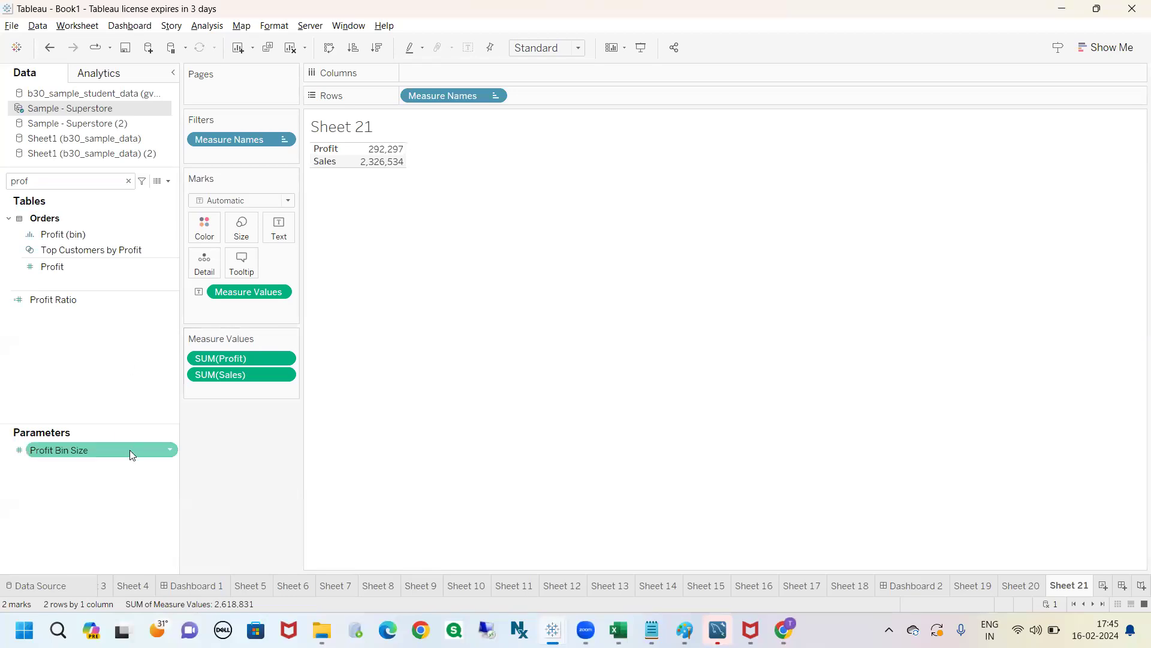
- Search the fields for "sale" and rename the Sales field in the Orders table as "Total sales"
left_click(326, 165)
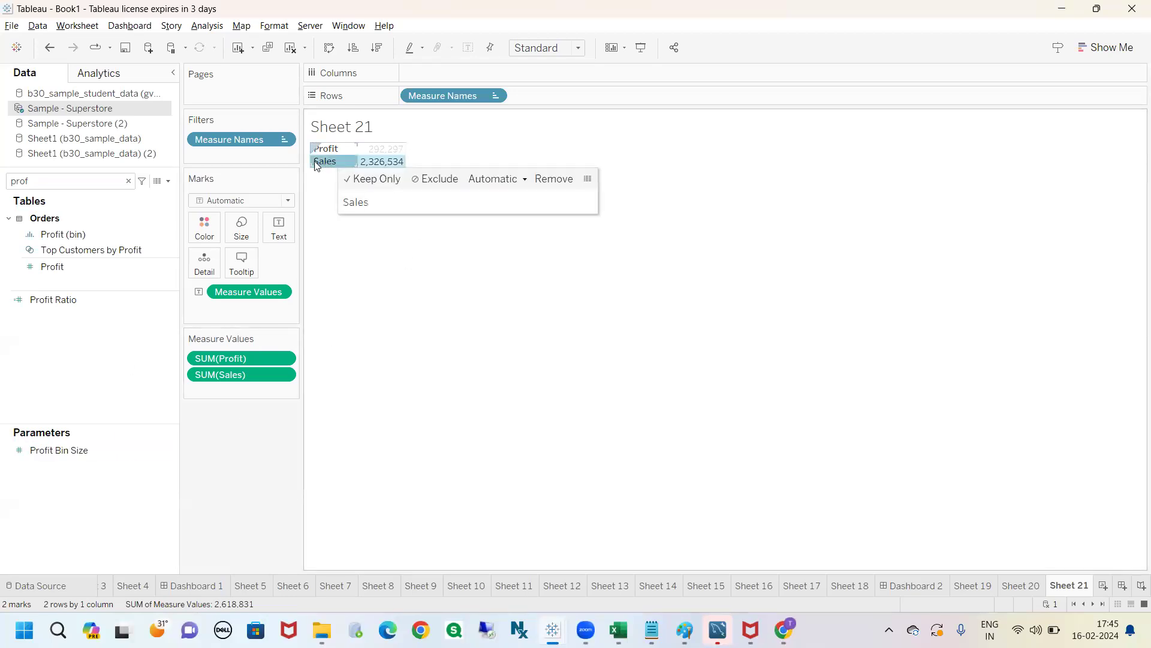
left_click(329, 234)
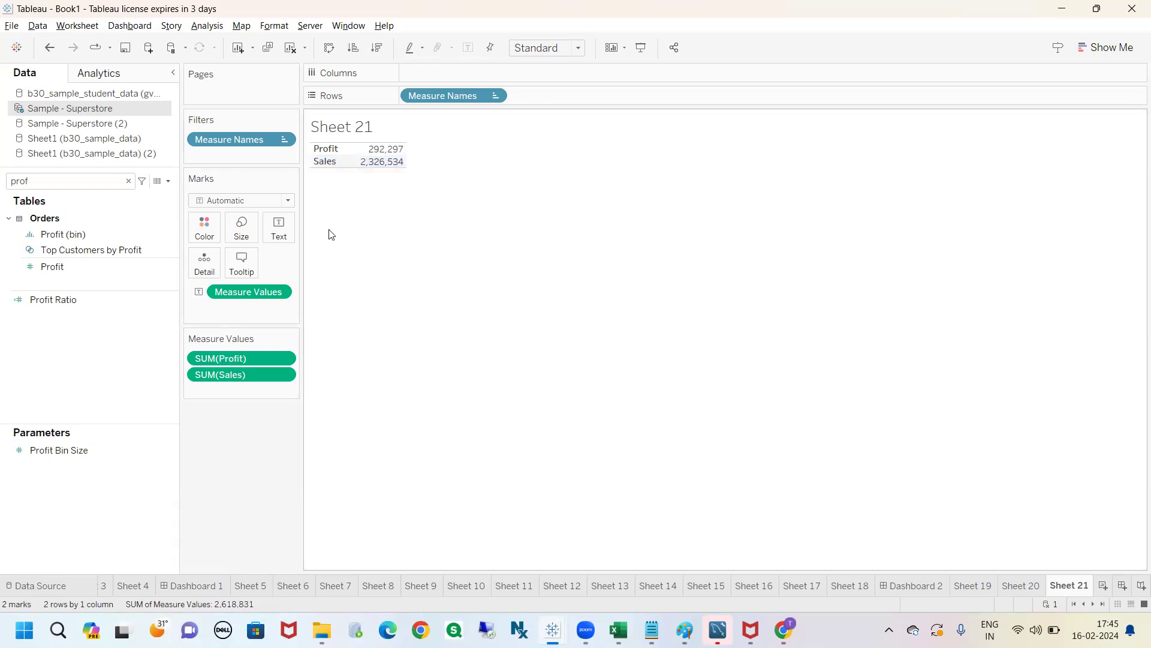
left_click(324, 163)
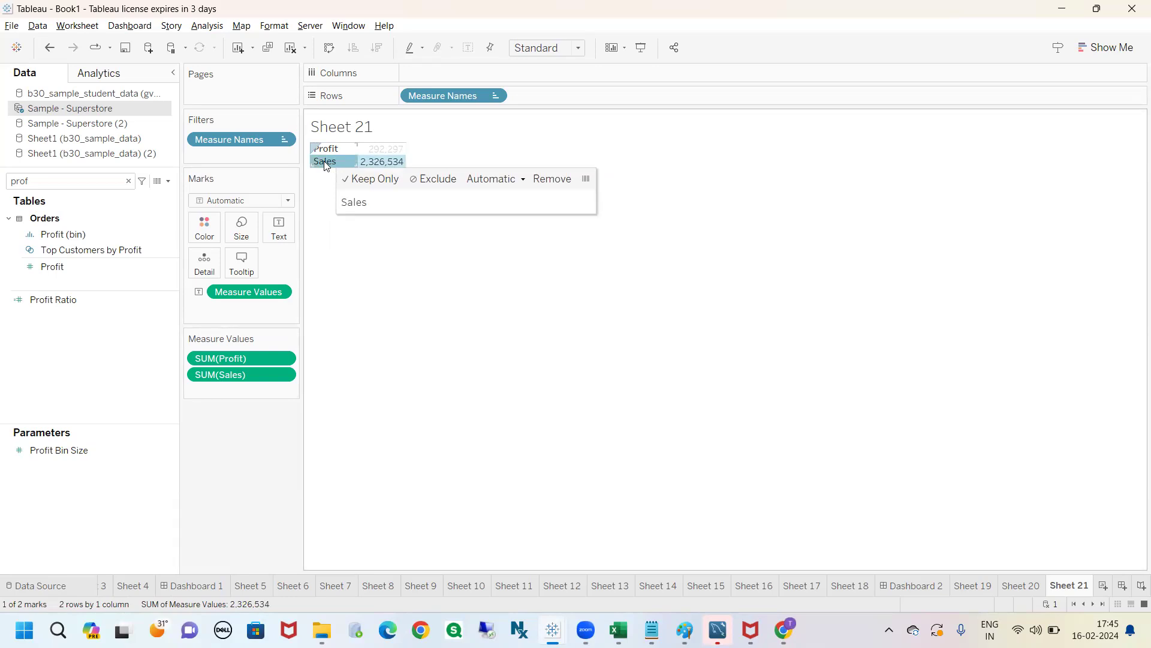
left_click(128, 181)
type("sale")
right_click(170, 243)
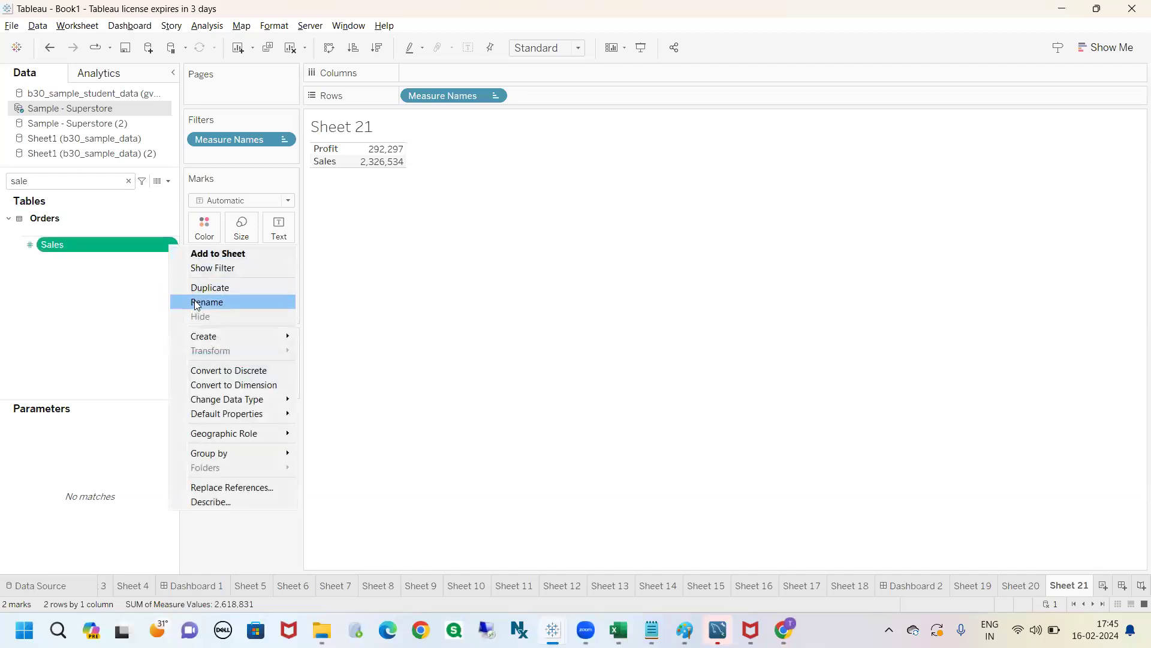
left_click(198, 303)
type("To")
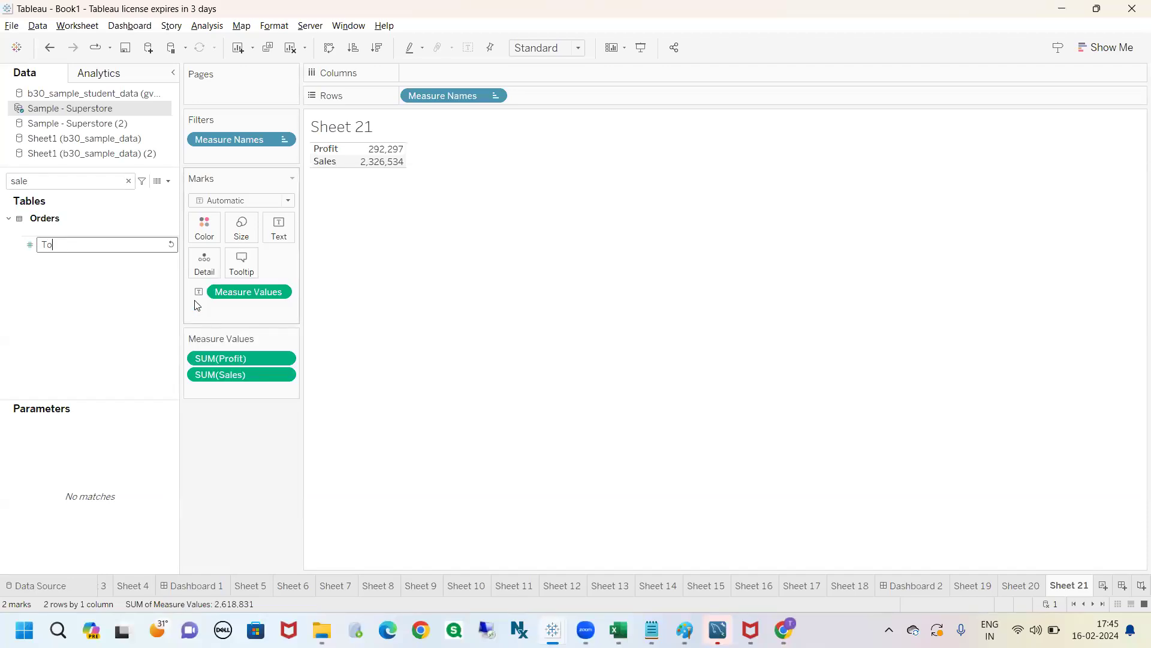
type("tal sales")
key("Return")
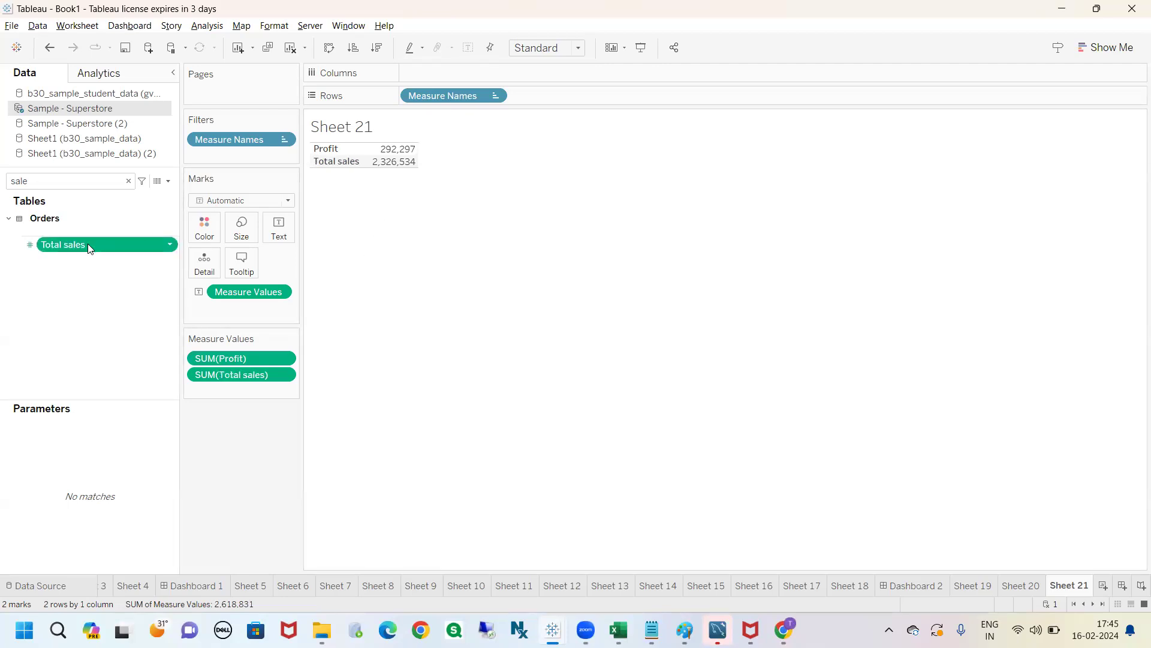
- Undo the renaming of the Sales field
left_click(328, 164)
left_click(327, 195)
left_click(50, 49)
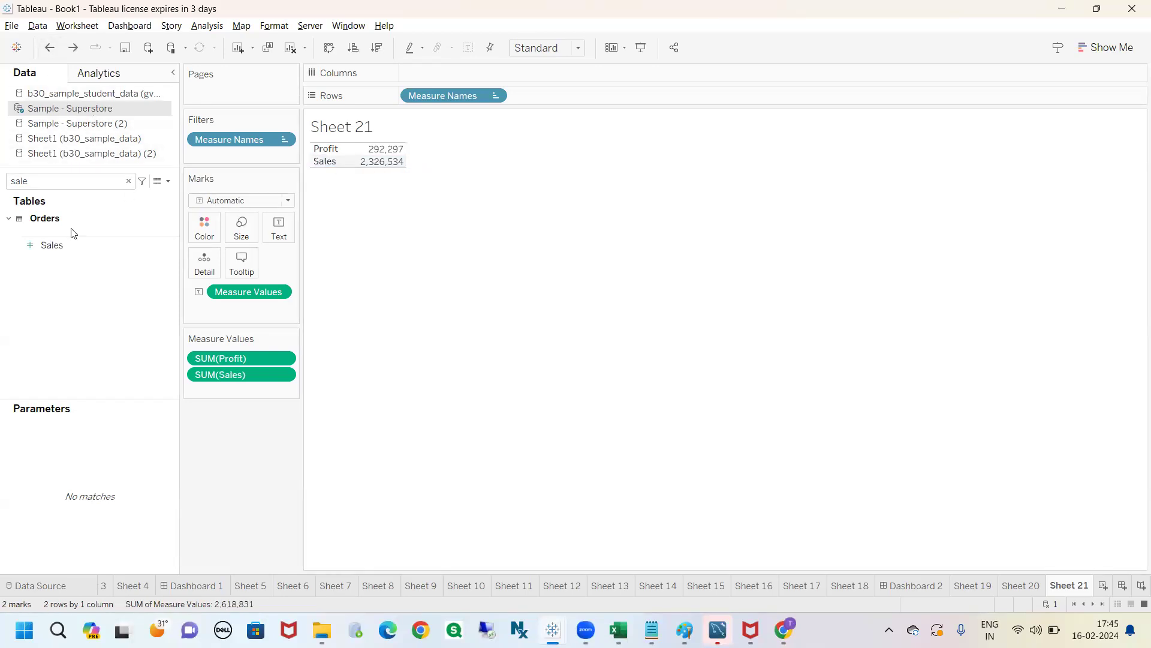
- Edit the alias of the Sales row header in the table to "Total Sales"
left_click(76, 245)
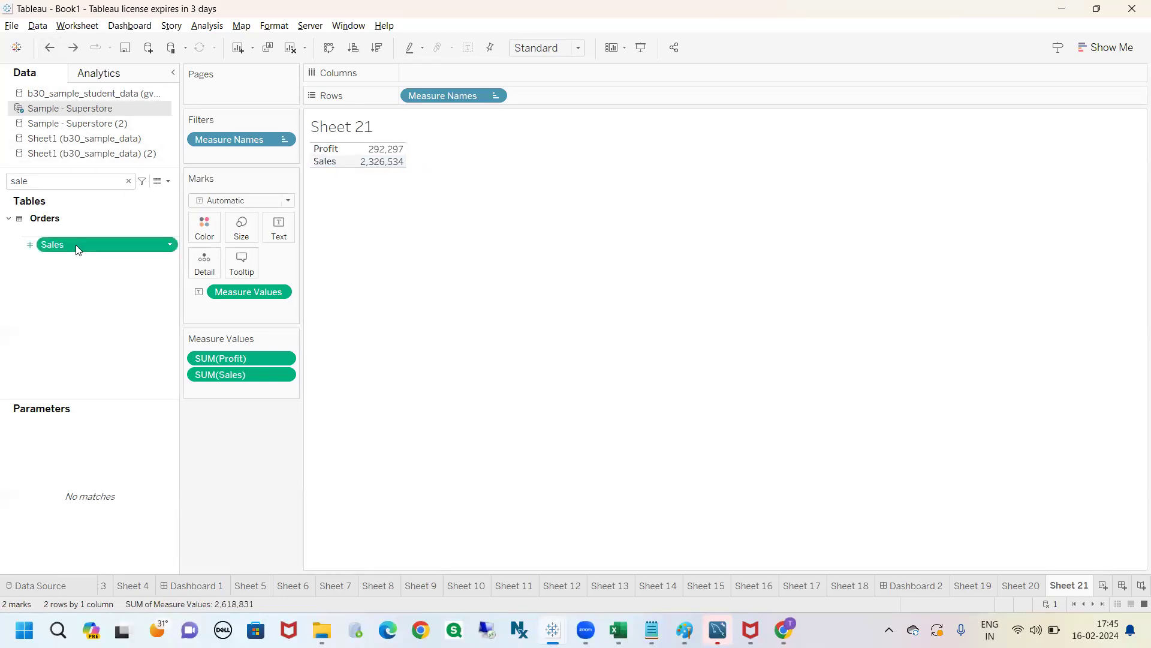
left_click(334, 165)
left_click(378, 274)
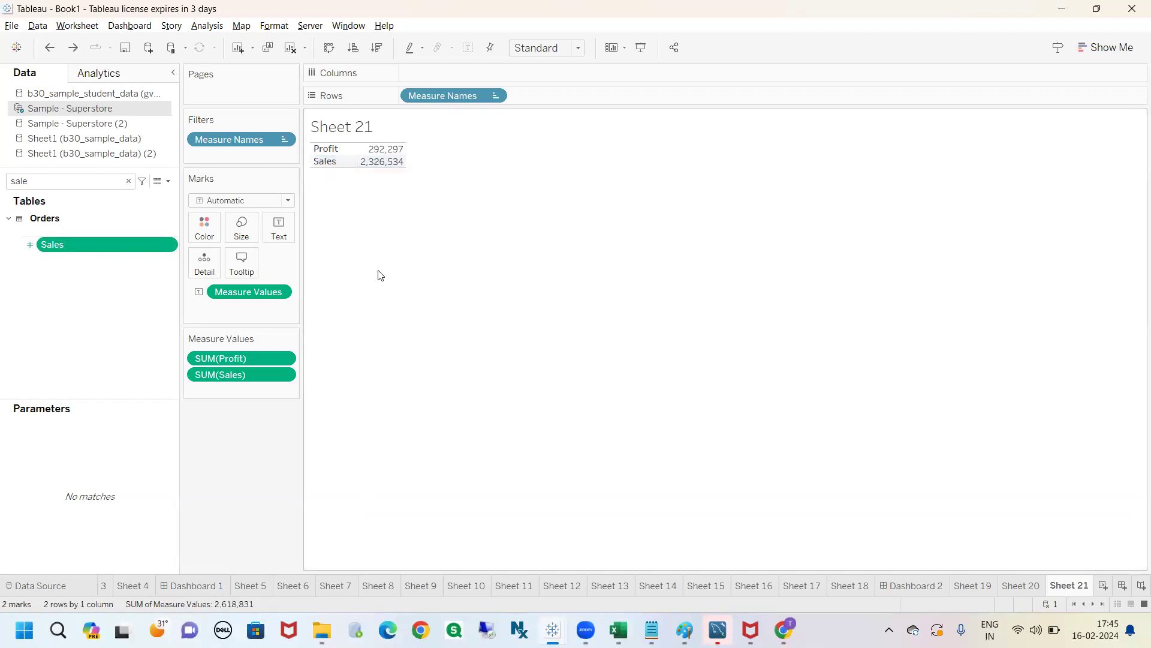
left_click(329, 163)
right_click(328, 163)
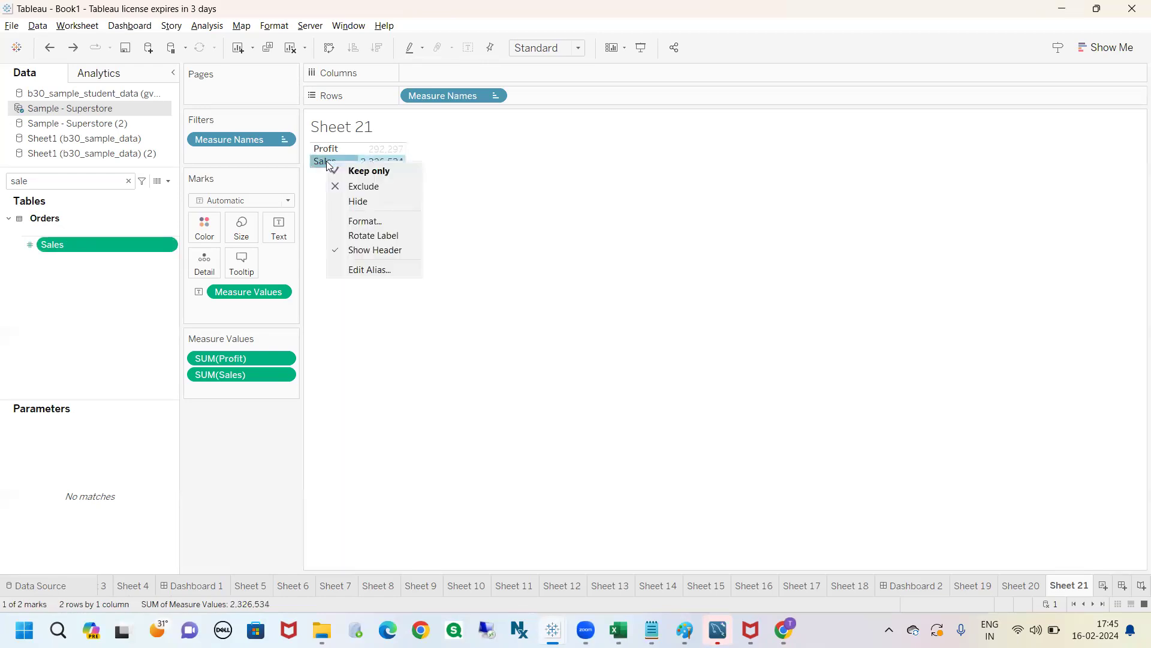
left_click(378, 269)
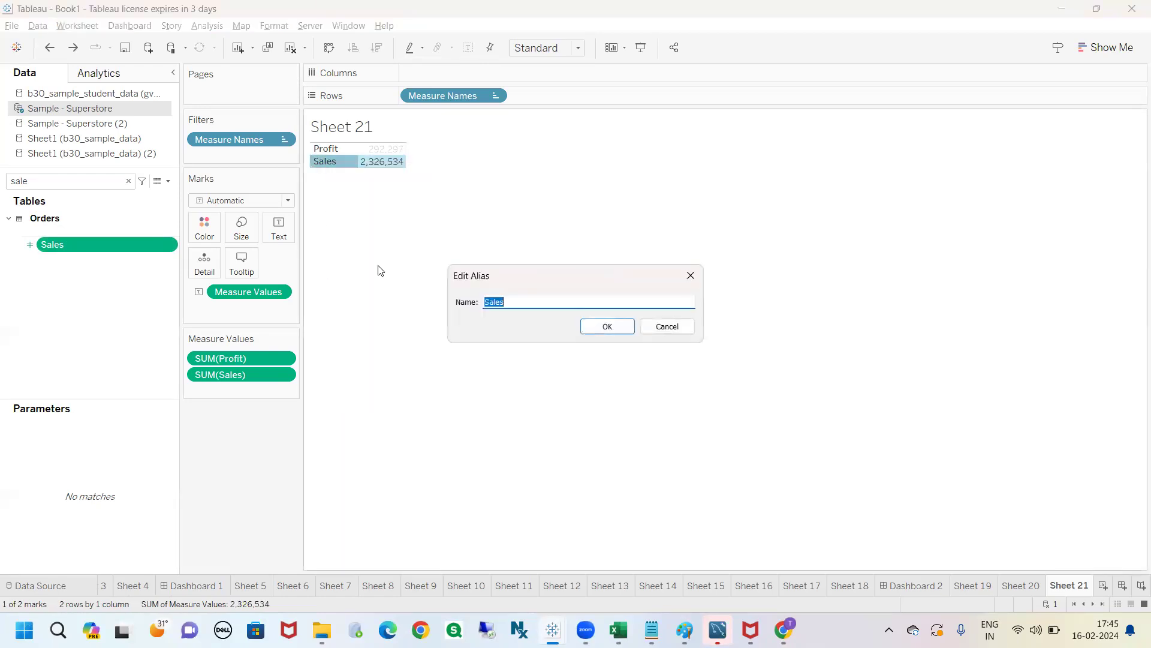
type("Total S")
key("Return")
left_click(402, 280)
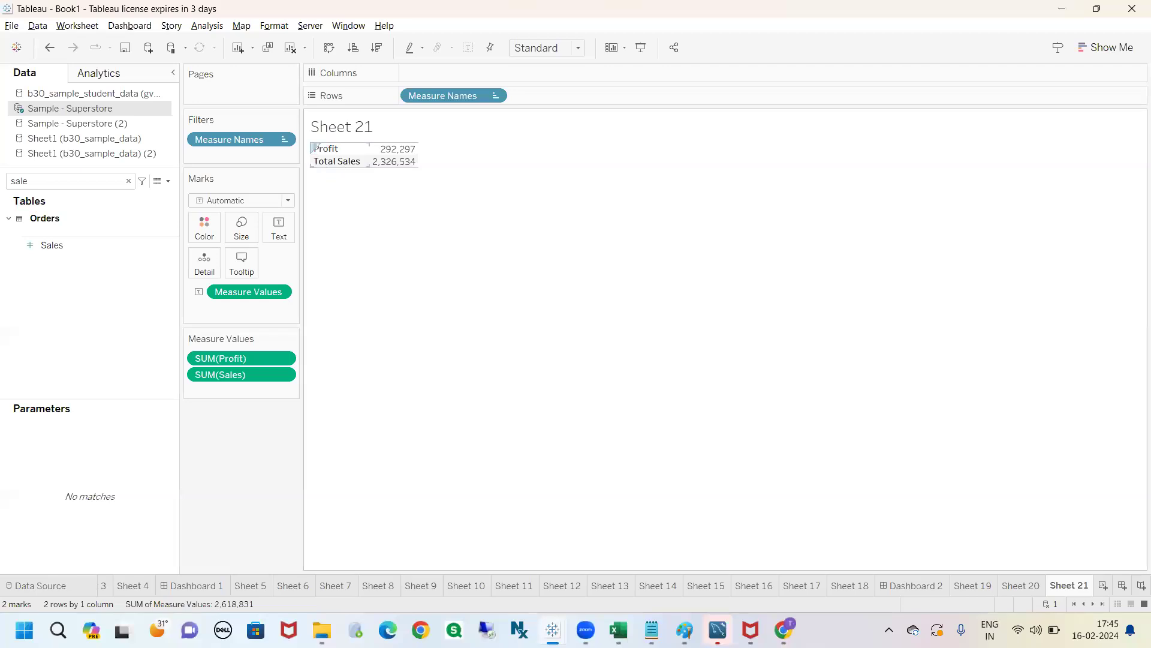
mouse_move(37, 238)
left_mouse_down()
mouse_move(15, 271)
mouse_move(108, 255)
mouse_move(36, 232)
left_mouse_up()
mouse_move(85, 286)
left_mouse_down()
mouse_move(161, 393)
mouse_move(273, 375)
mouse_move(163, 370)
left_mouse_up()
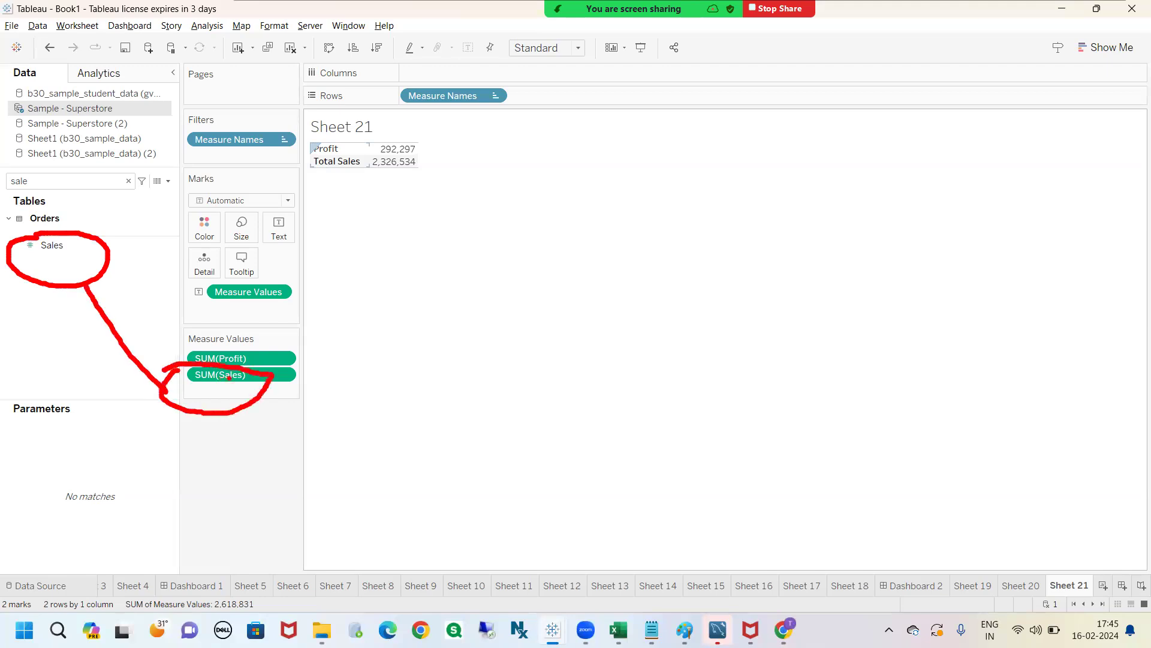
mouse_move(325, 170)
left_mouse_down()
mouse_move(347, 256)
mouse_move(326, 171)
mouse_move(319, 190)
mouse_move(366, 186)
left_mouse_up()
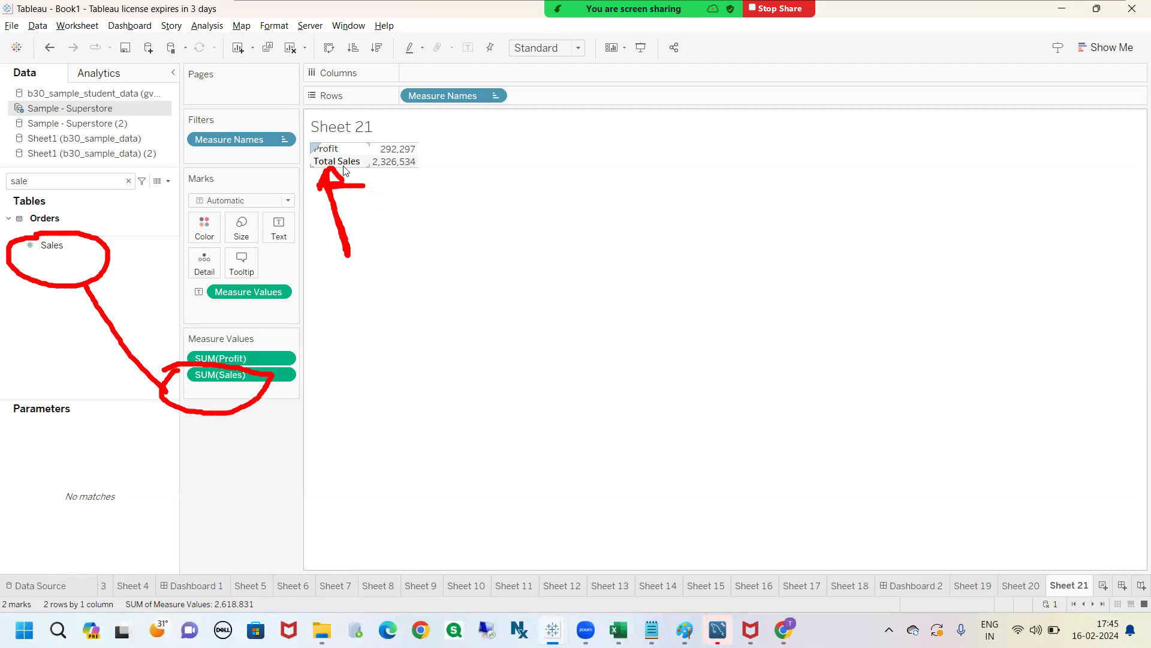
key("Escape")
- Create a new worksheet, place Sales on Text in the Marks card, and add Profit to the table using a search for "pro"
left_click(1103, 585)
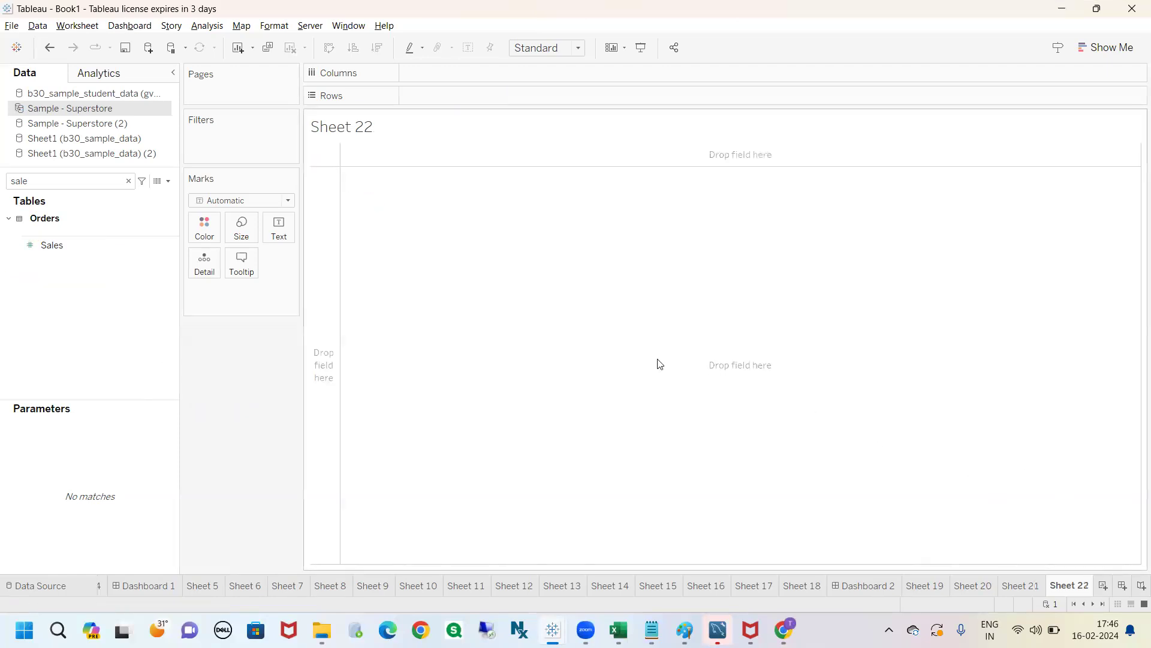
left_click_drag(62, 246, 281, 231)
double_click(98, 180)
type("pro")
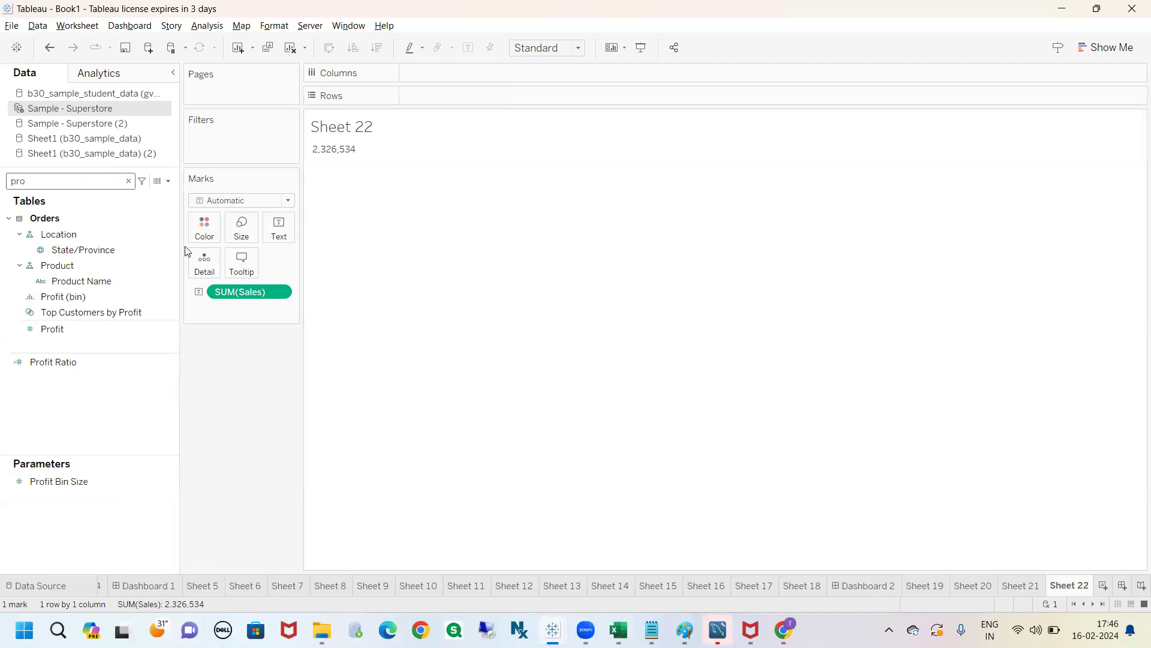
double_click(75, 327)
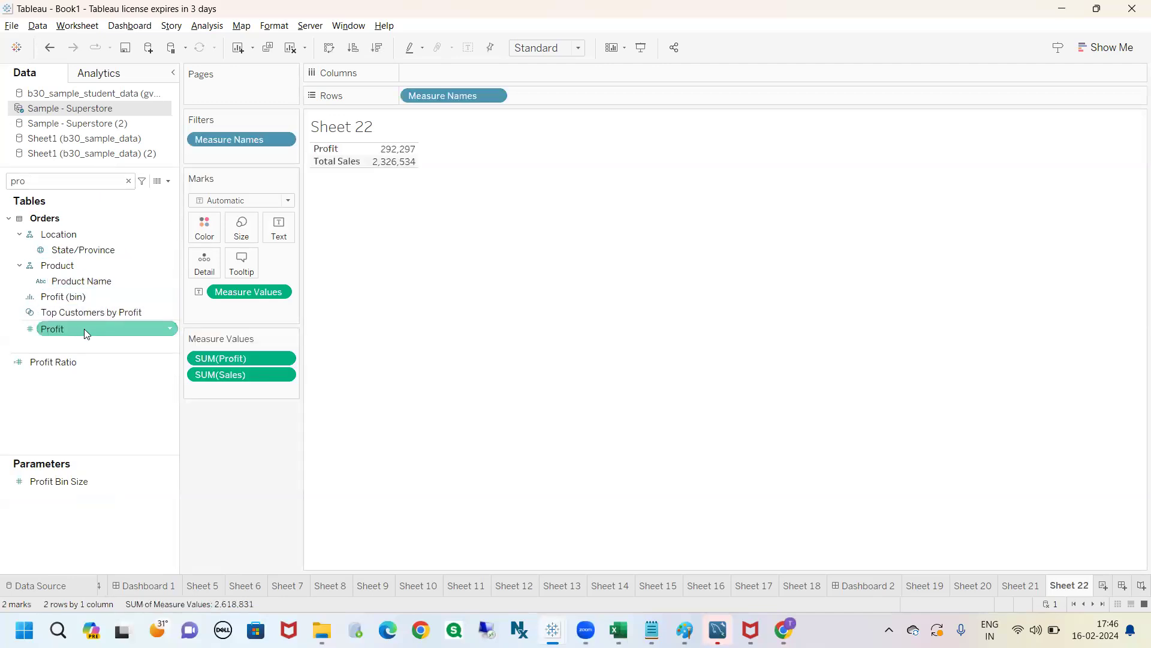
key("ctrl+2")
mouse_move(320, 166)
left_mouse_down()
mouse_move(304, 172)
mouse_move(375, 195)
mouse_move(342, 155)
mouse_move(307, 159)
left_mouse_up()
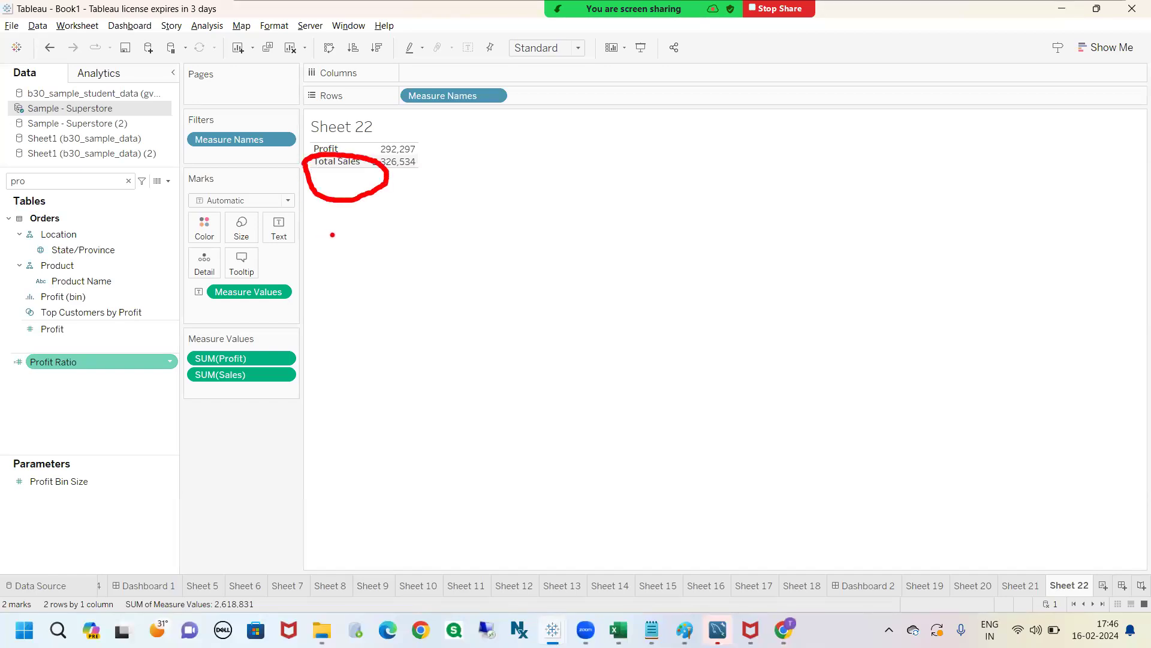
key("Escape")
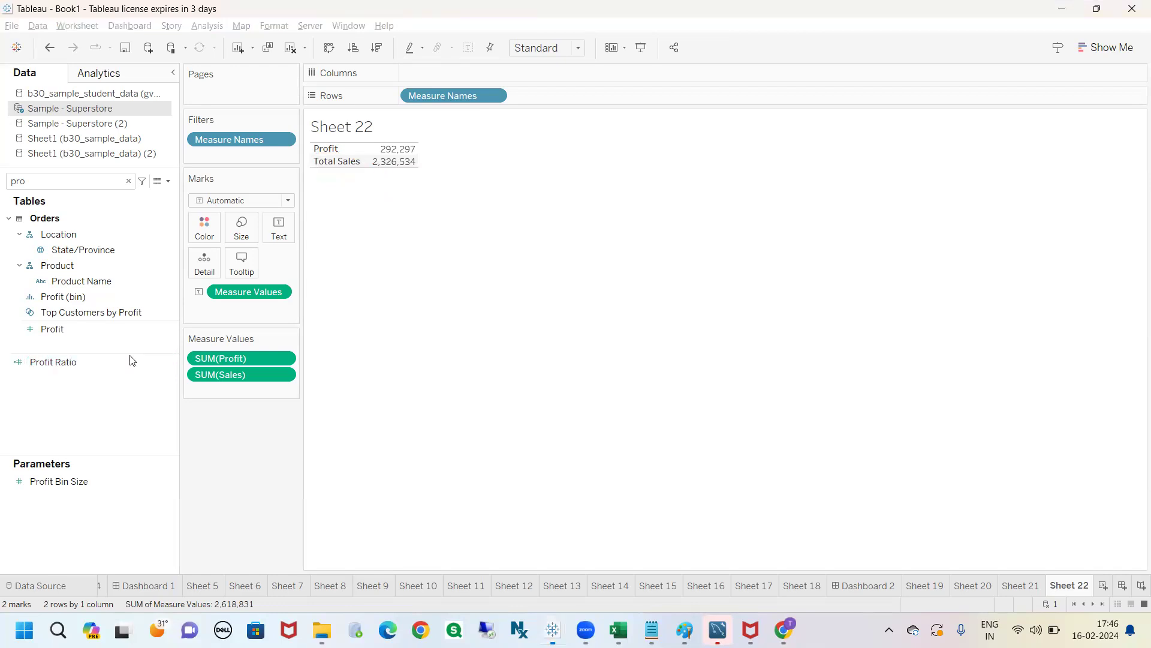
- Return to the Sheet 21 worksheet
left_click(1022, 583)
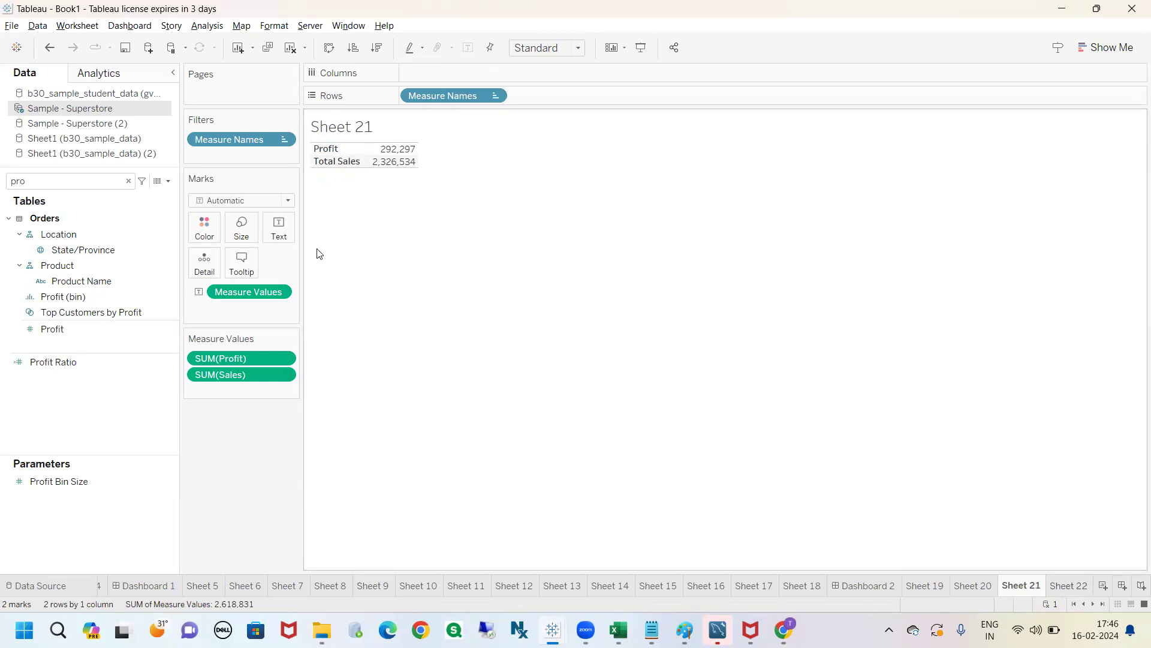
- Create a new worksheet, find the Sales field with a search for "sal", and place it on Text in the Marks card
left_click(128, 180)
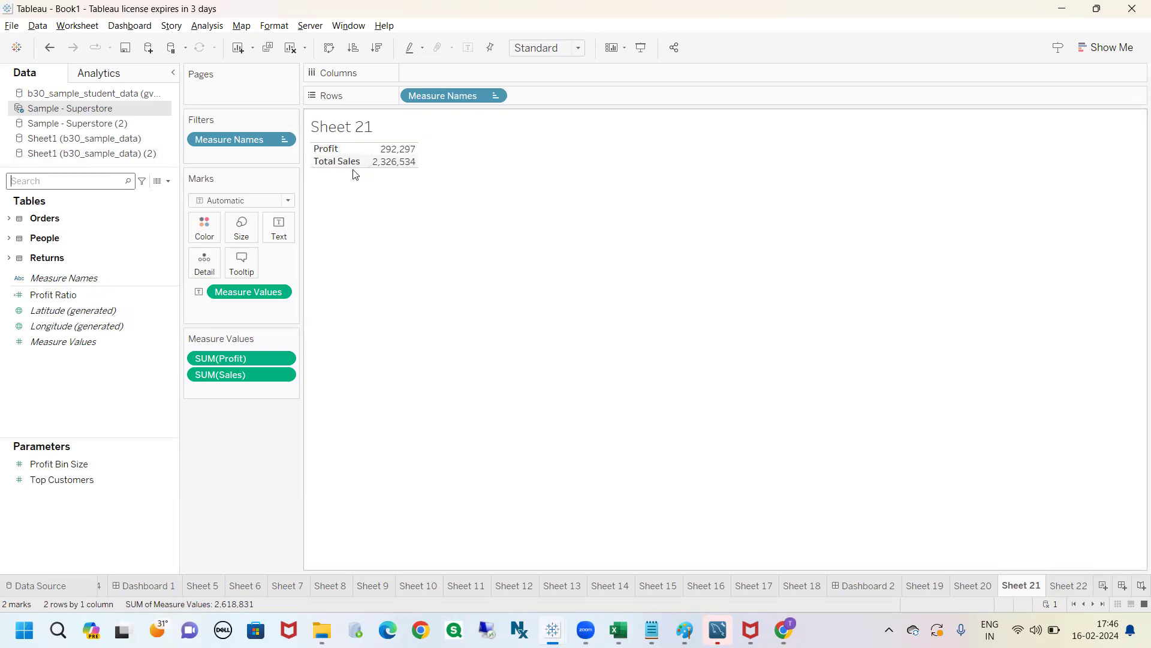
left_click(1103, 587)
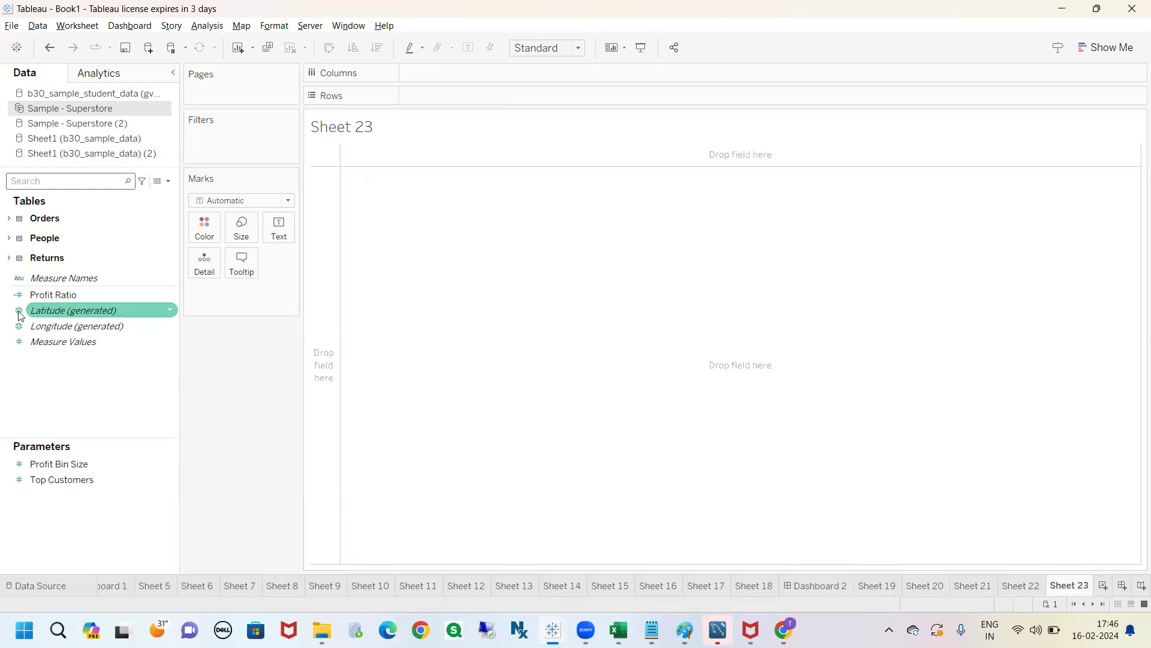
type("sal")
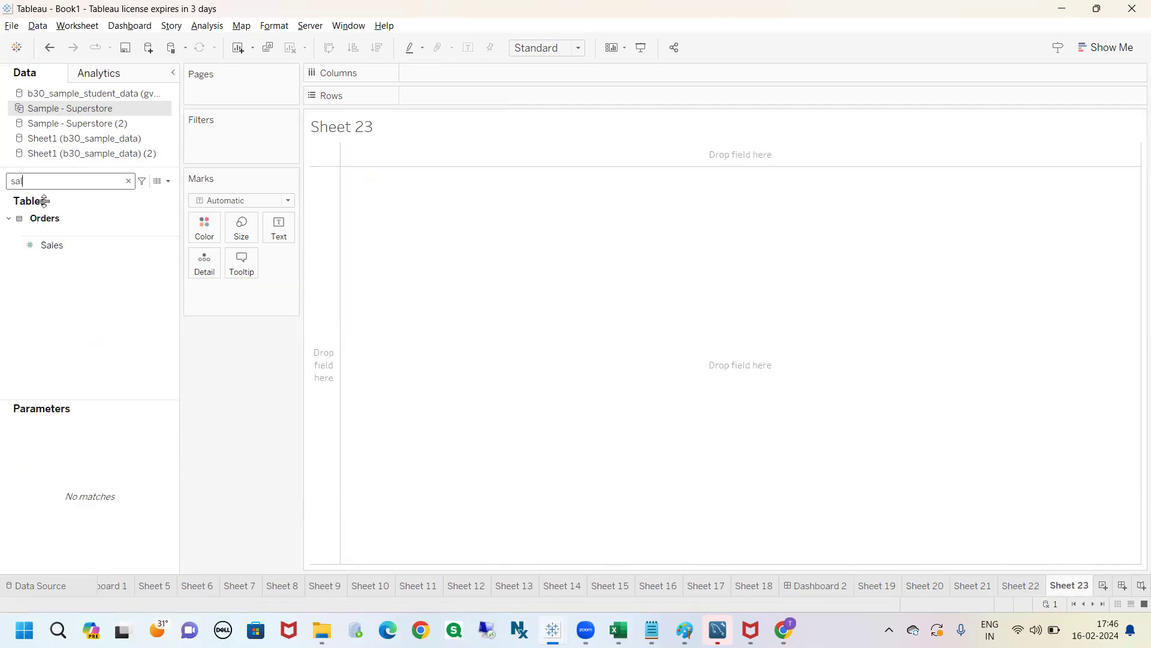
left_click_drag(68, 250, 286, 233)
- Find the Profit field with a search for "pro" and add it to Text in the Marks card
double_click(95, 182)
type("p")
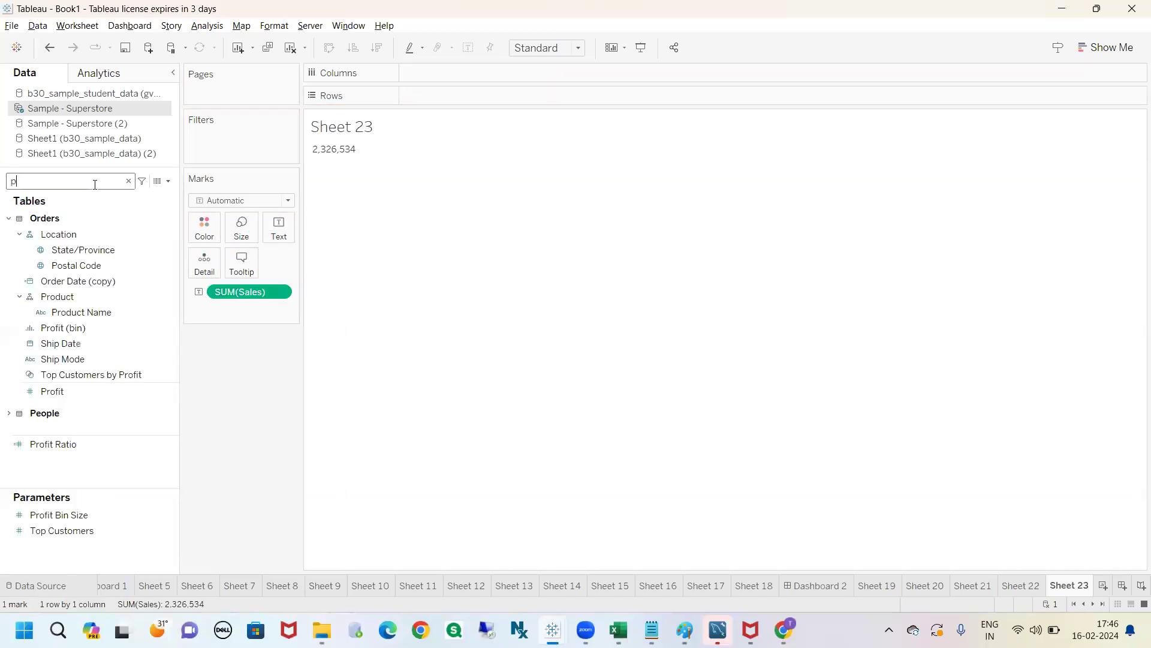
type("ro")
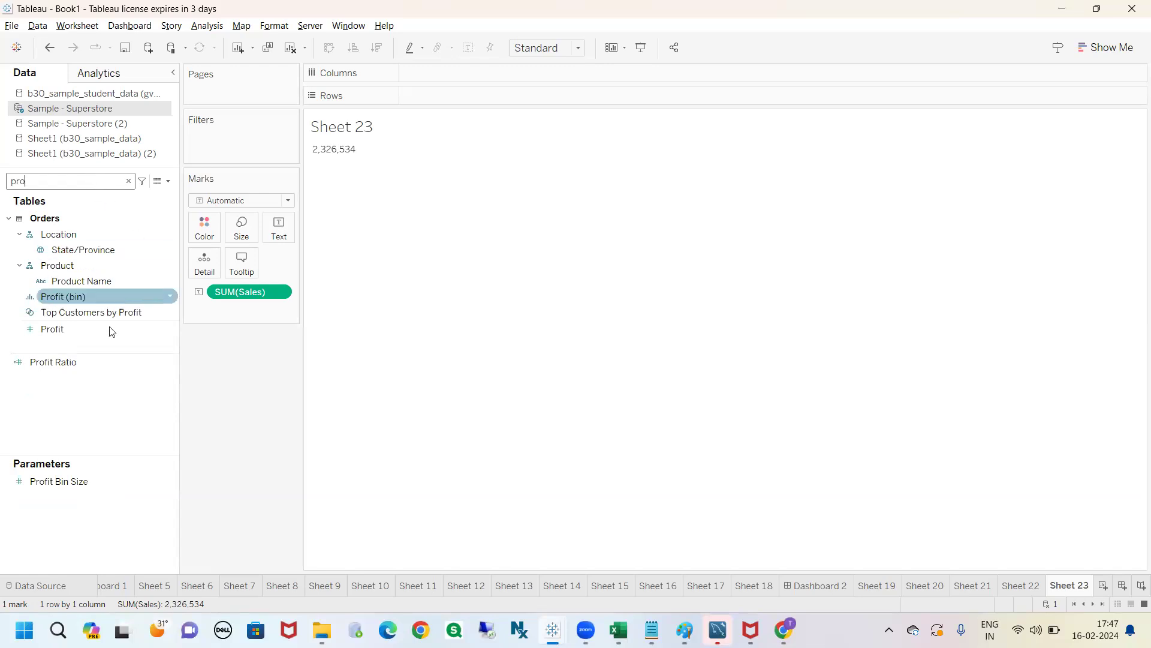
left_click_drag(53, 333, 277, 233)
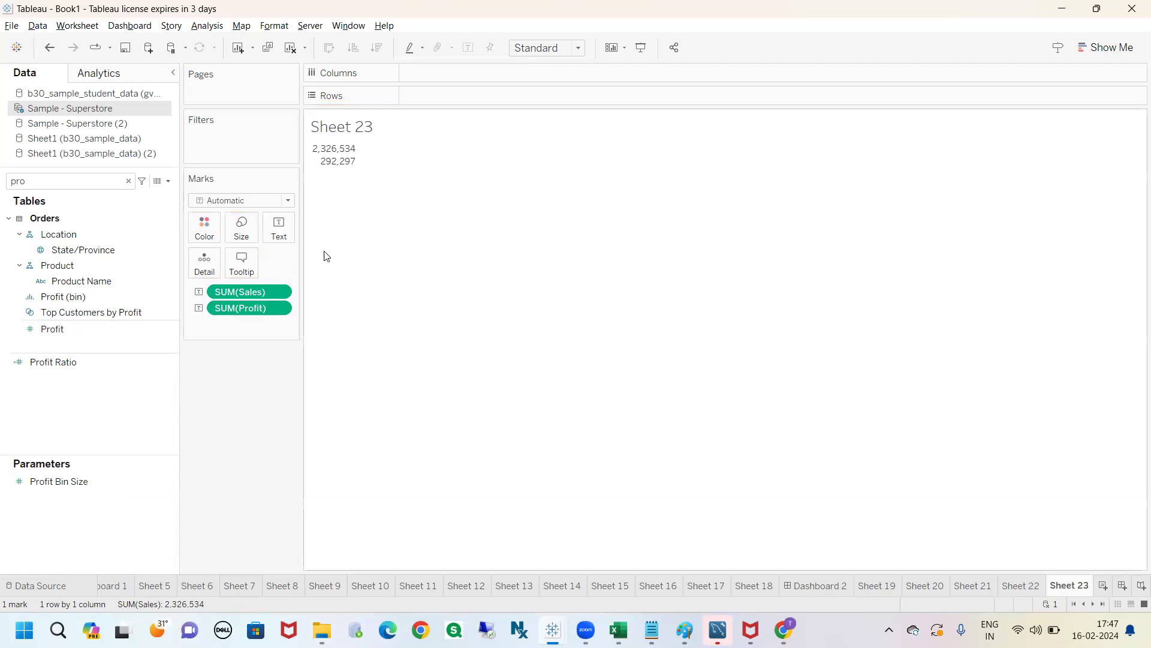
mouse_move(328, 137)
left_mouse_down()
mouse_move(337, 233)
mouse_move(309, 118)
left_mouse_up()
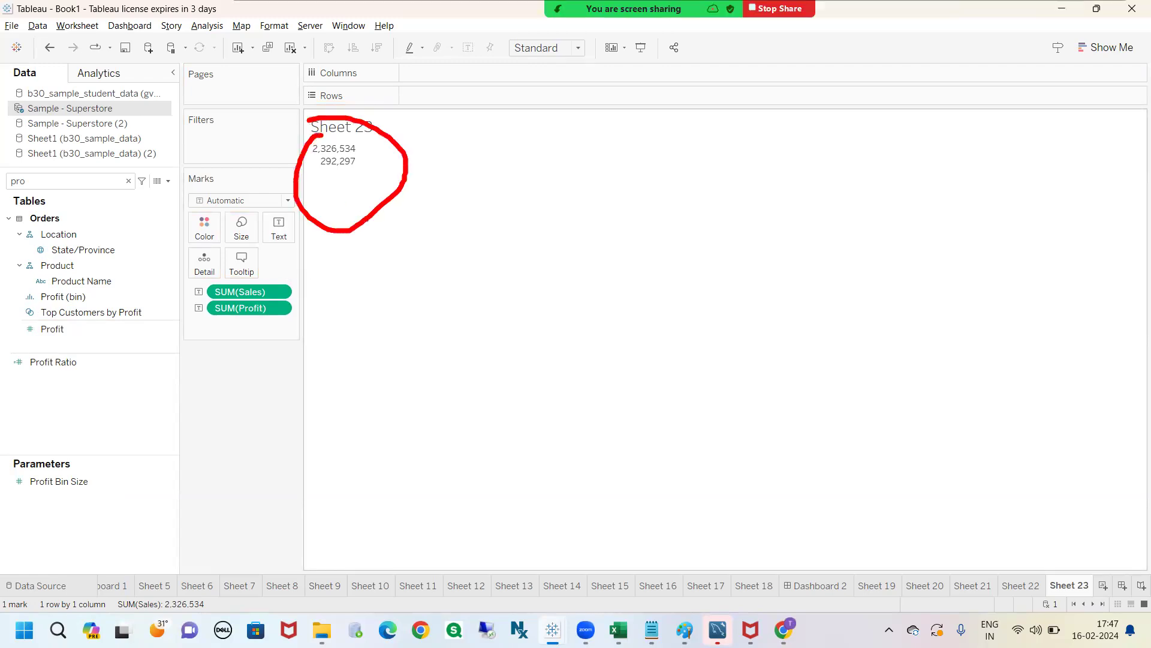
key("Escape")
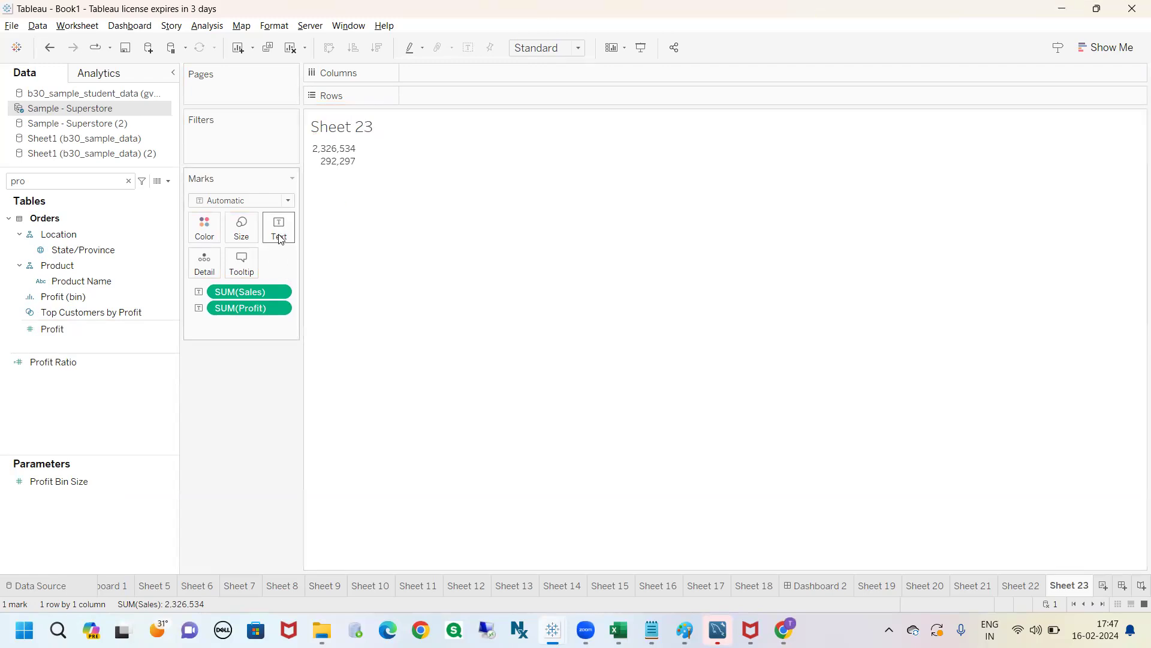
- Edit the Text label, putting "Sales:" before the SUM(Profit) line and "Profit:" before the SUM(Sales) line
left_click(279, 238)
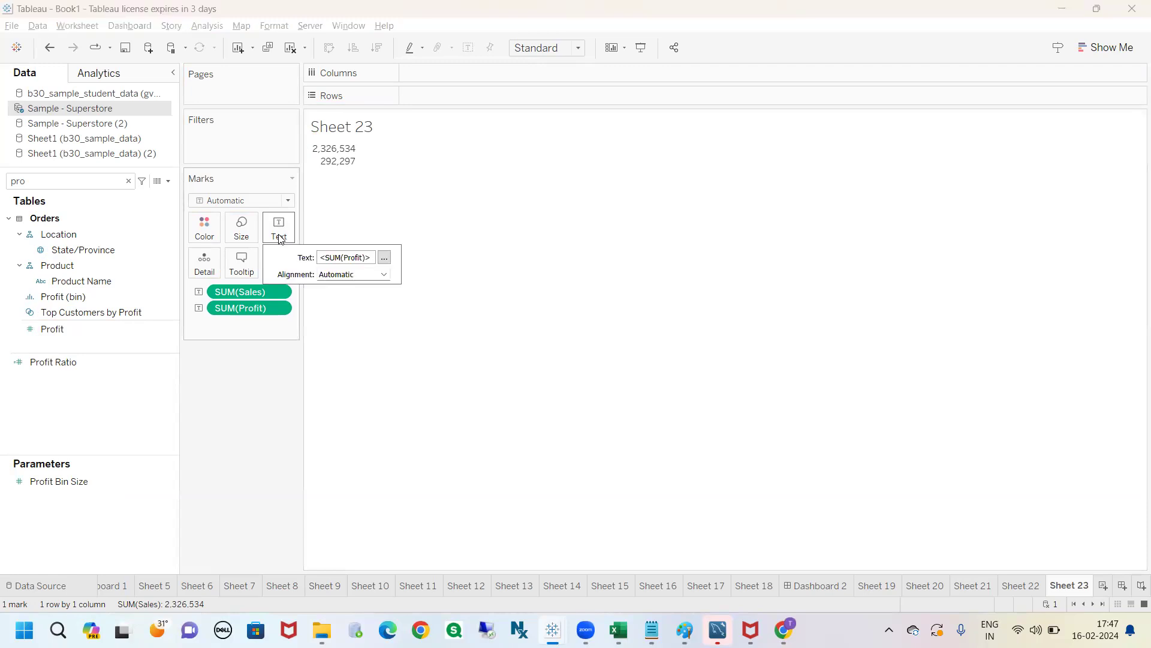
left_click(385, 257)
left_click_drag(423, 274, 390, 274)
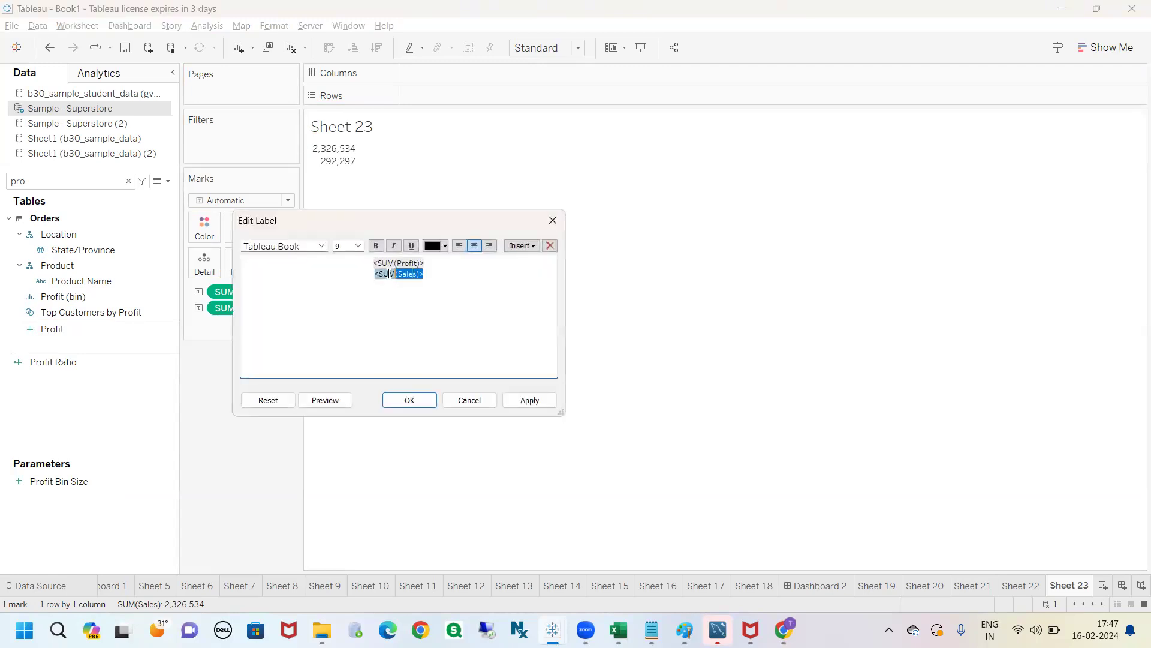
left_click(371, 264)
type("Sales:")
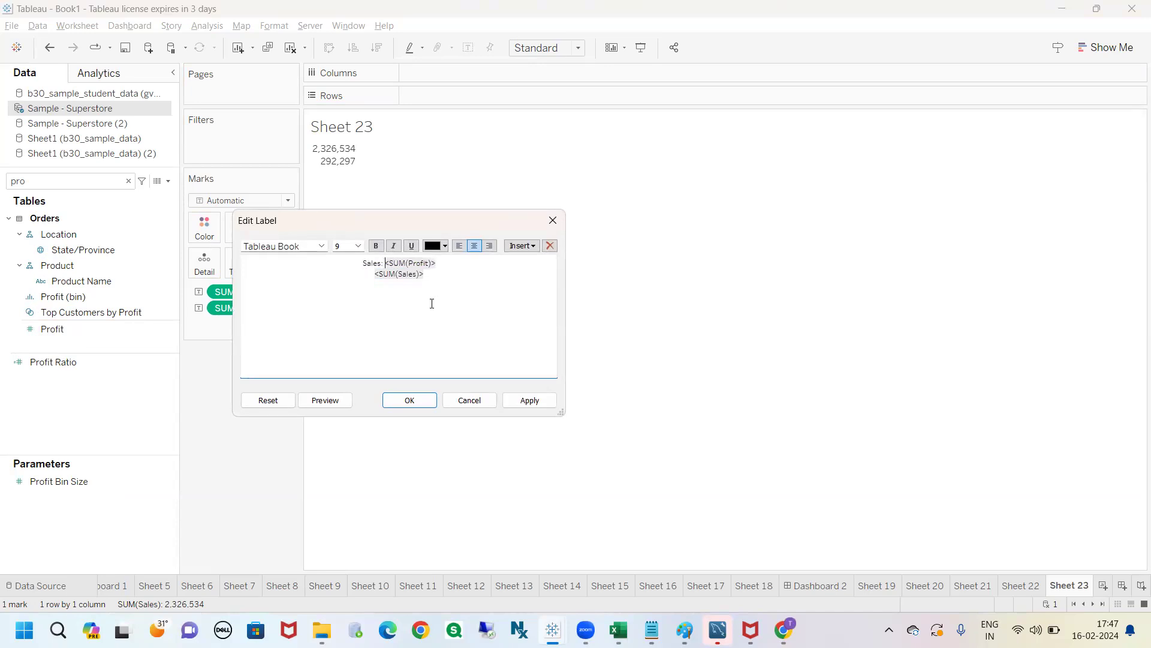
left_click(377, 274)
type("Profit:")
left_click(409, 400)
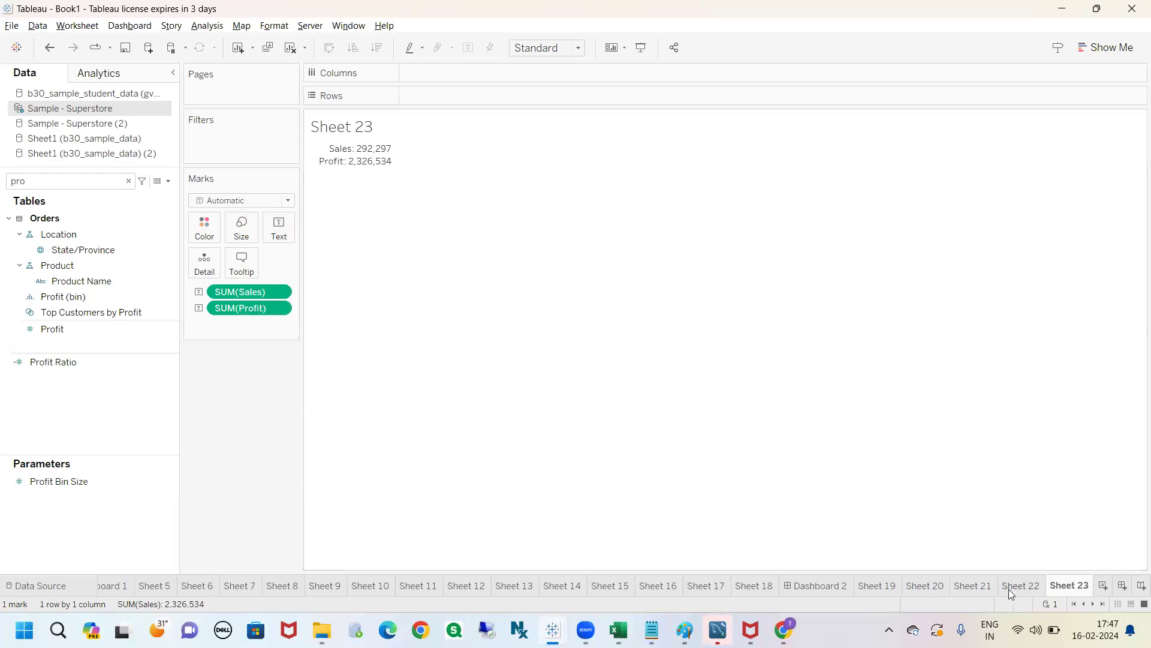
- Switch back to the Sheet 21 worksheet
left_click(973, 586)
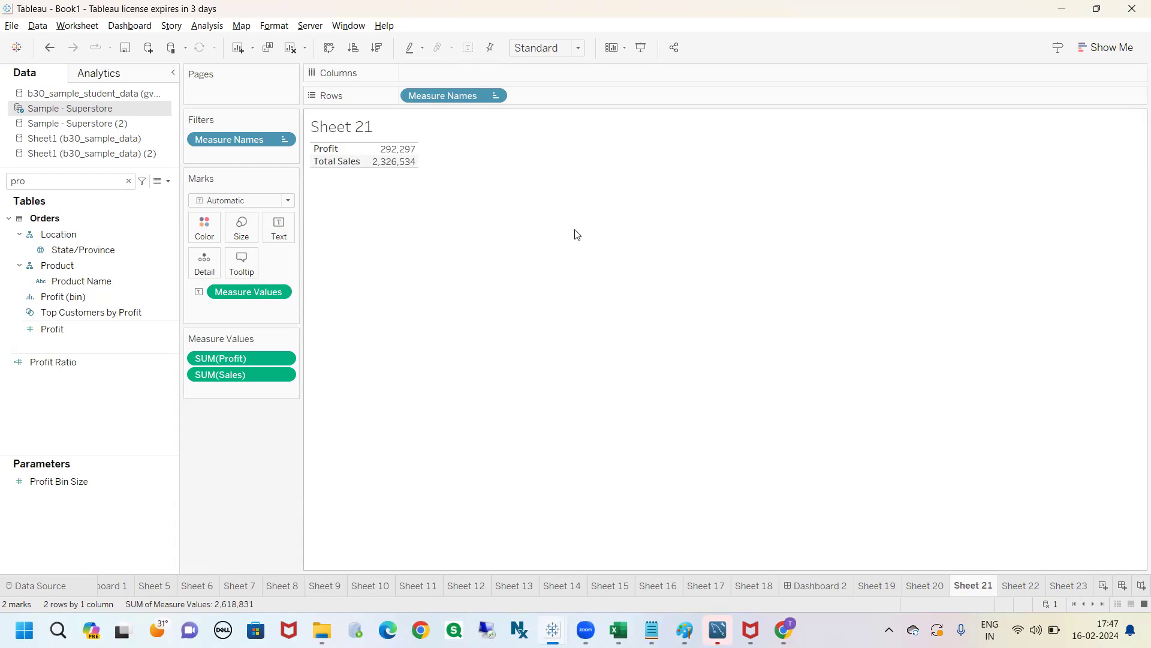
- Try the Show Me horizontal bars chart on the Profit and Total Sales table, and undo it
left_click(1110, 53)
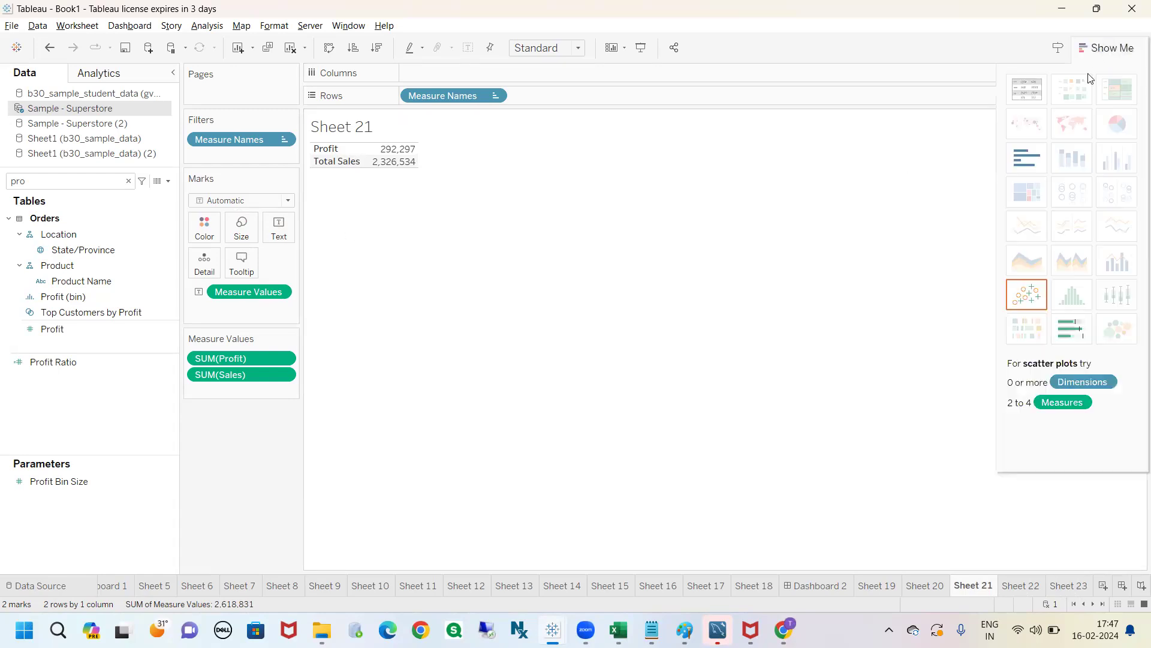
left_click(1028, 159)
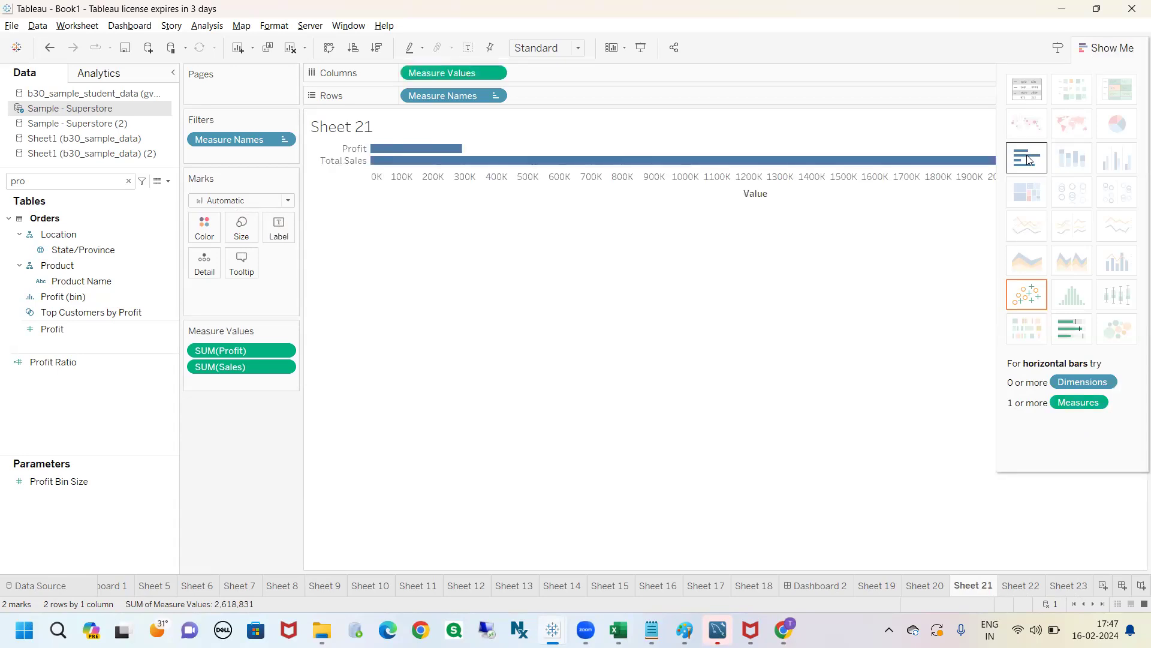
left_click(1093, 50)
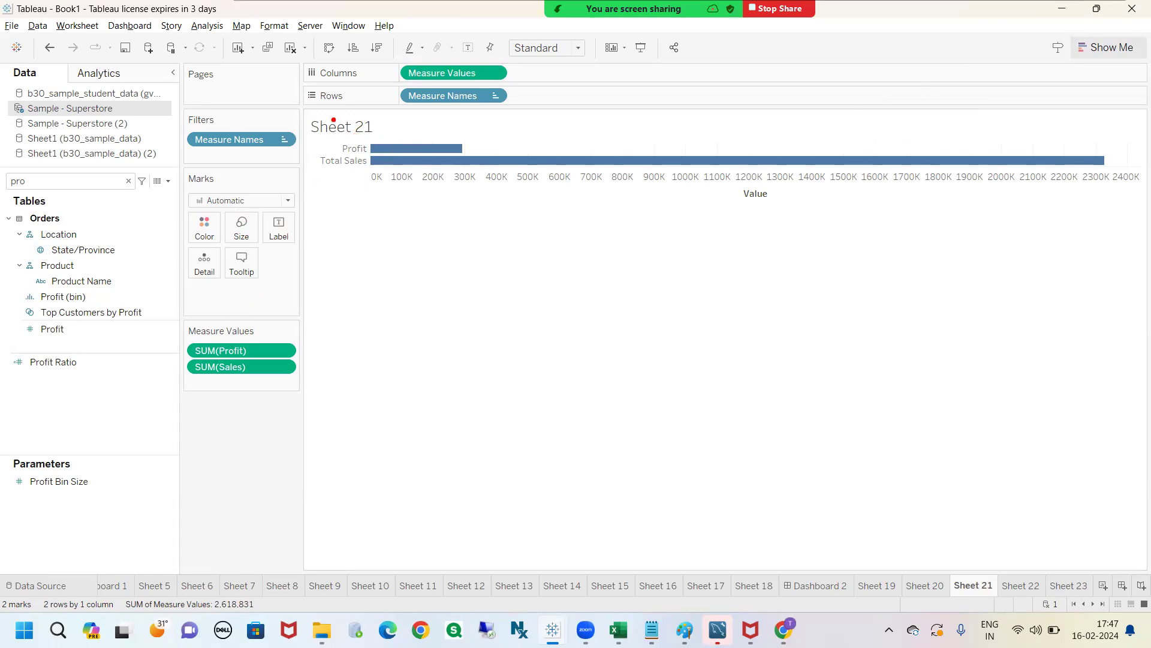
mouse_move(362, 73)
left_mouse_down()
mouse_move(400, 58)
mouse_move(494, 65)
mouse_move(429, 87)
mouse_move(379, 68)
mouse_move(408, 132)
mouse_move(513, 96)
mouse_move(375, 93)
left_mouse_up()
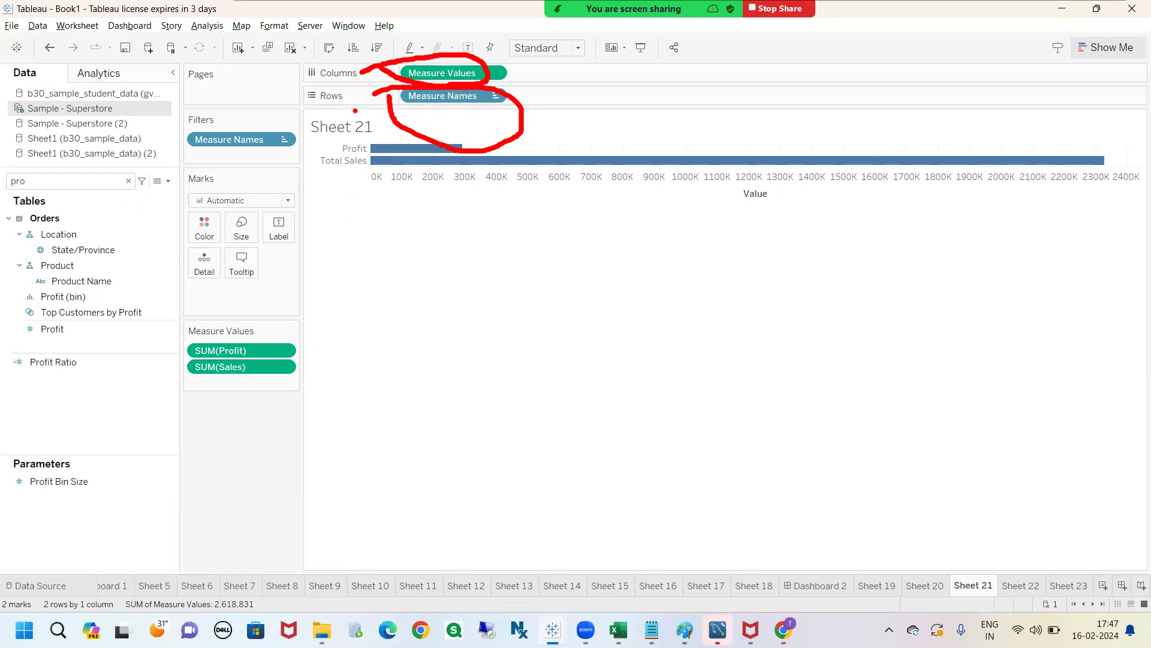
left_click(1093, 51)
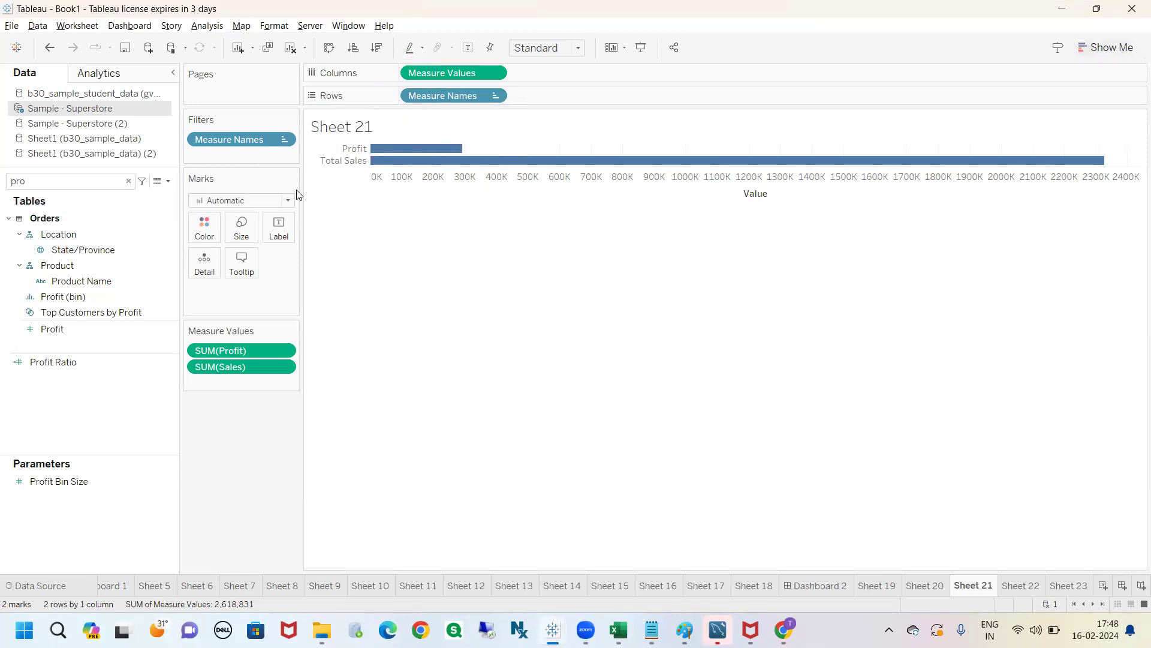
left_click(50, 46)
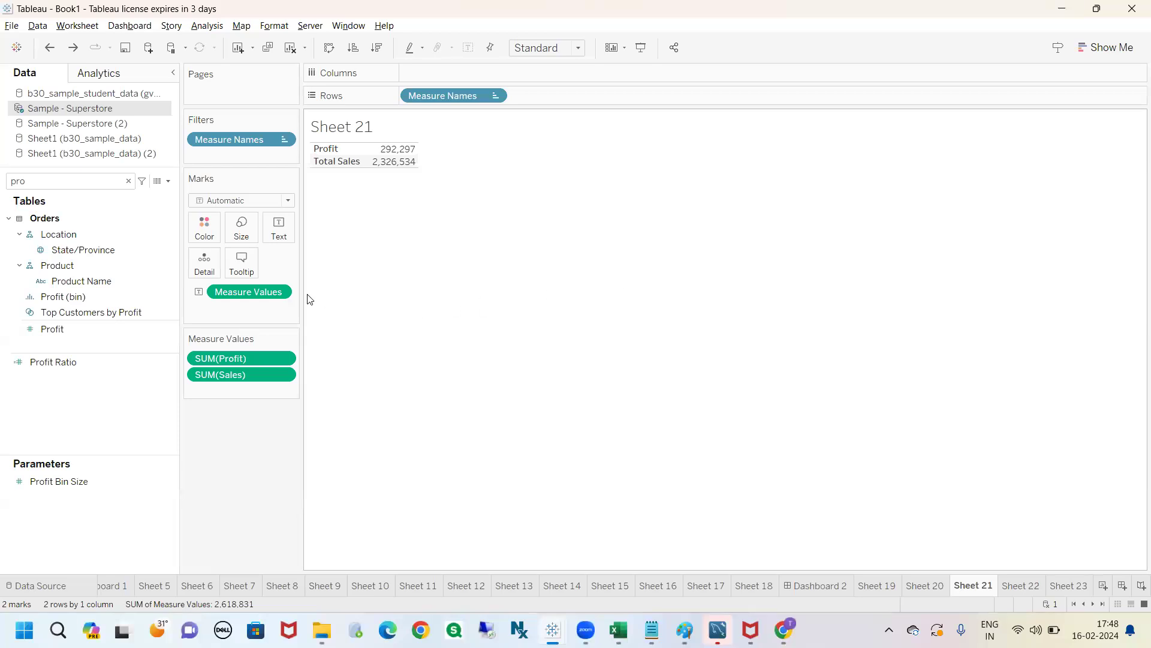
- Move Measure Values from the Marks card to Columns, and swap rows and columns to get vertical bars
left_click_drag(257, 293, 452, 72)
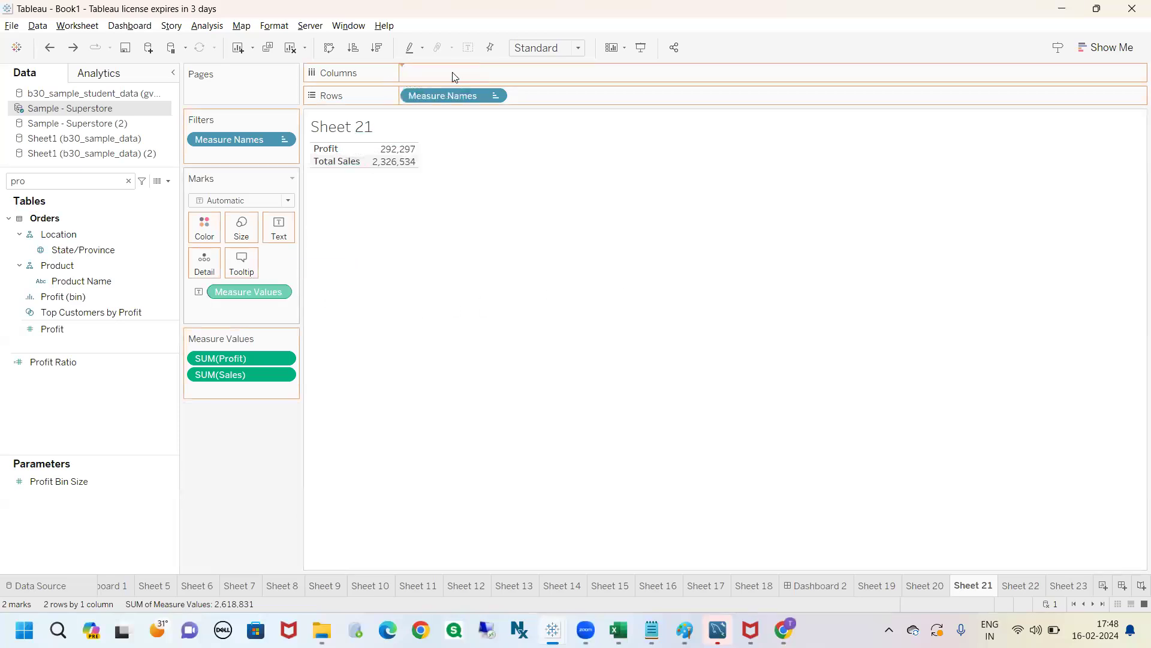
mouse_move(493, 162)
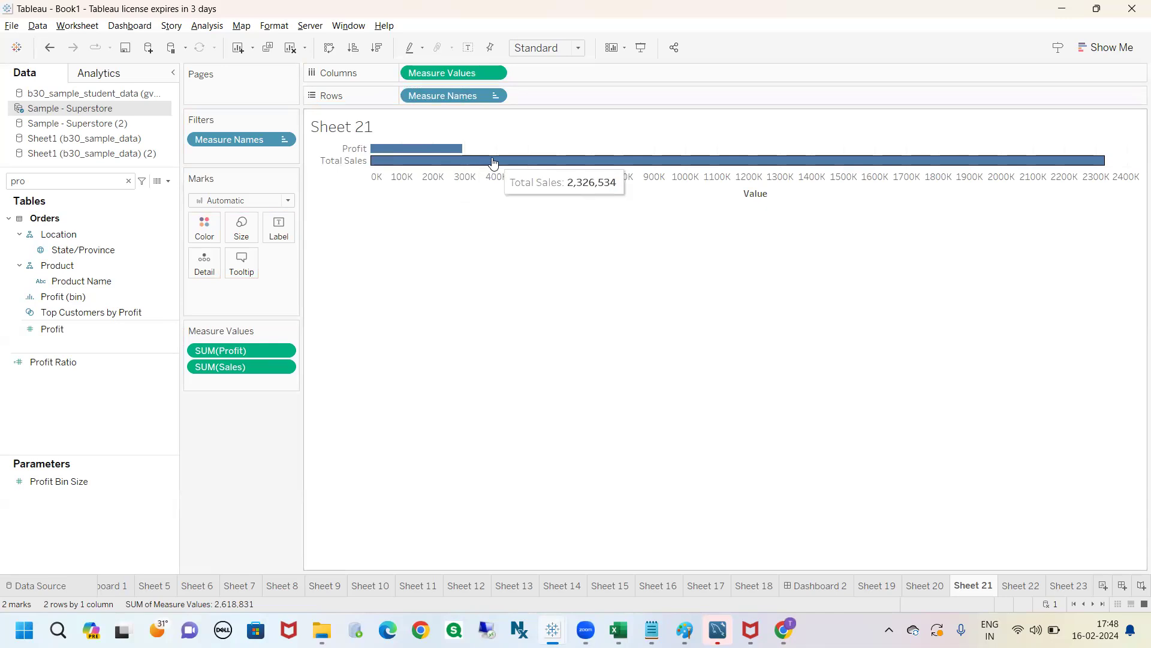
left_click(329, 48)
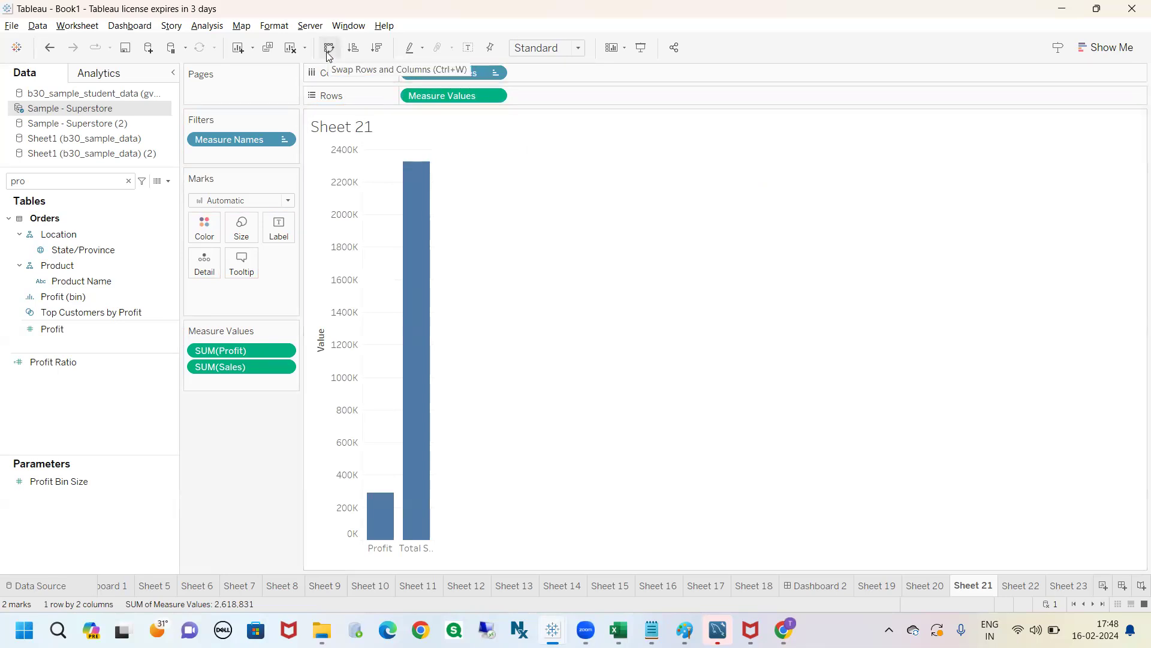
mouse_move(319, 36)
left_mouse_down()
mouse_move(324, 91)
mouse_move(313, 33)
left_mouse_up()
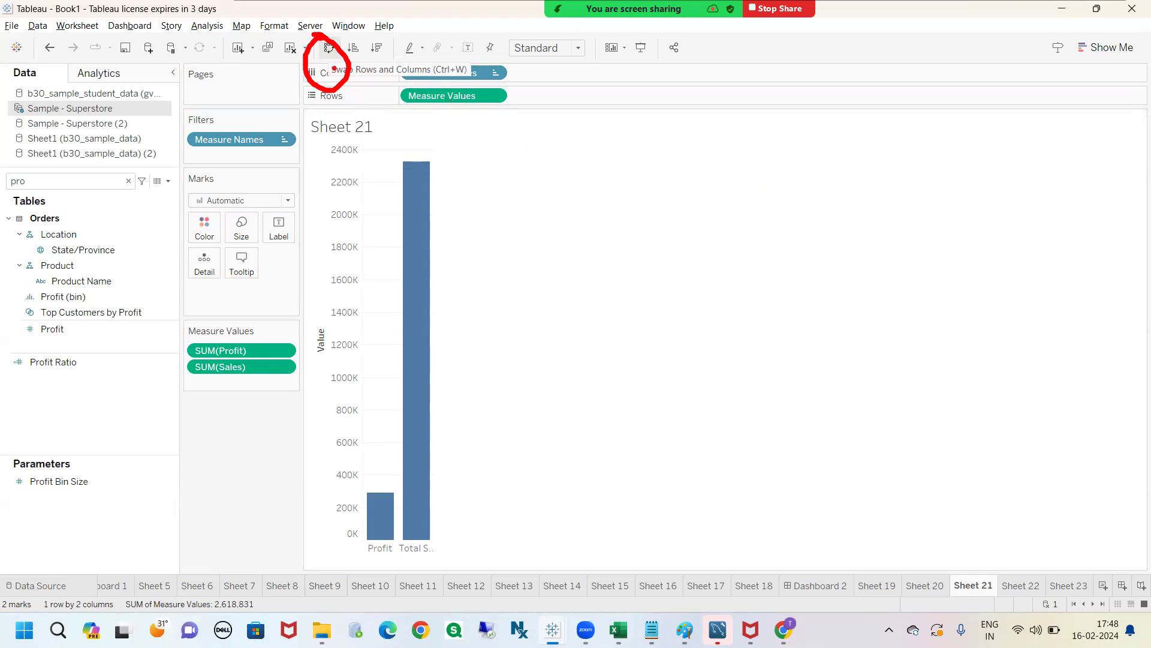
left_click_drag(489, 98, 576, 80)
mouse_move(480, 70)
left_mouse_down()
mouse_move(600, 122)
mouse_move(619, 109)
mouse_move(616, 134)
left_mouse_up()
key("Escape")
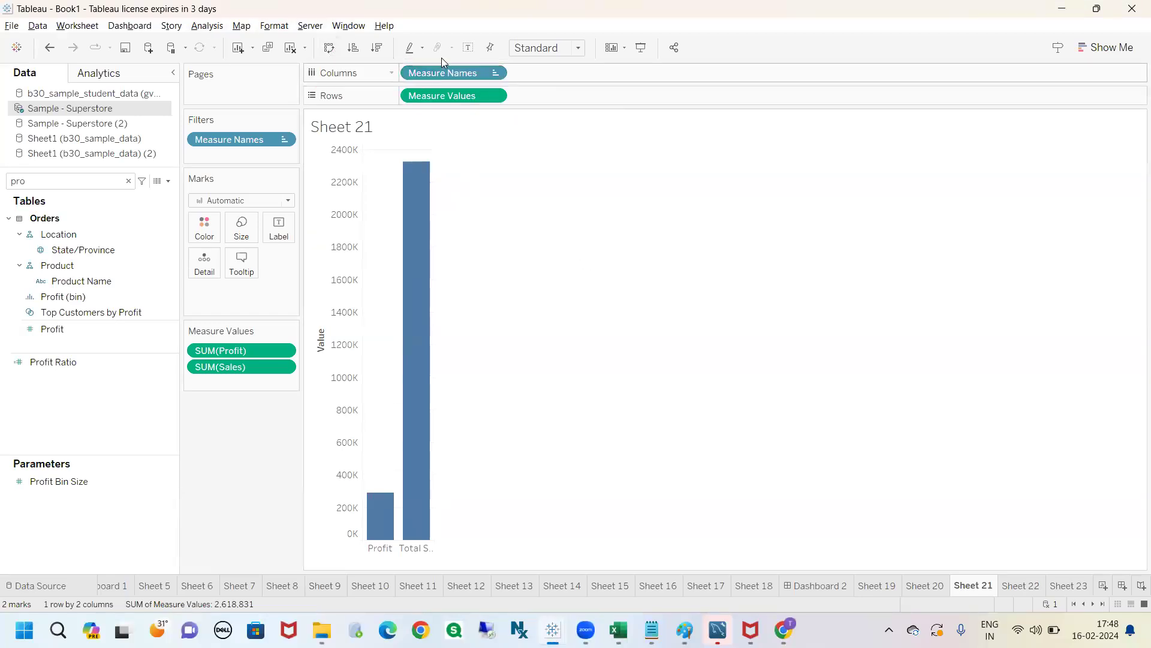
- Show mark labels on the Profit and Total Sales bars
left_click(468, 48)
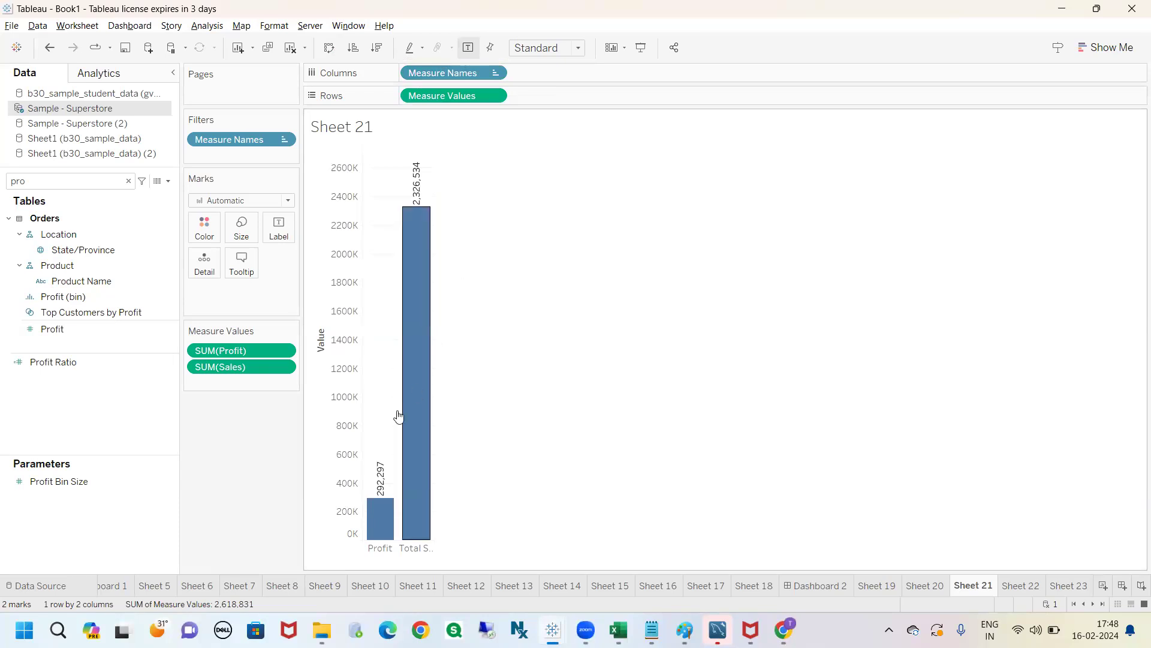
mouse_move(433, 280)
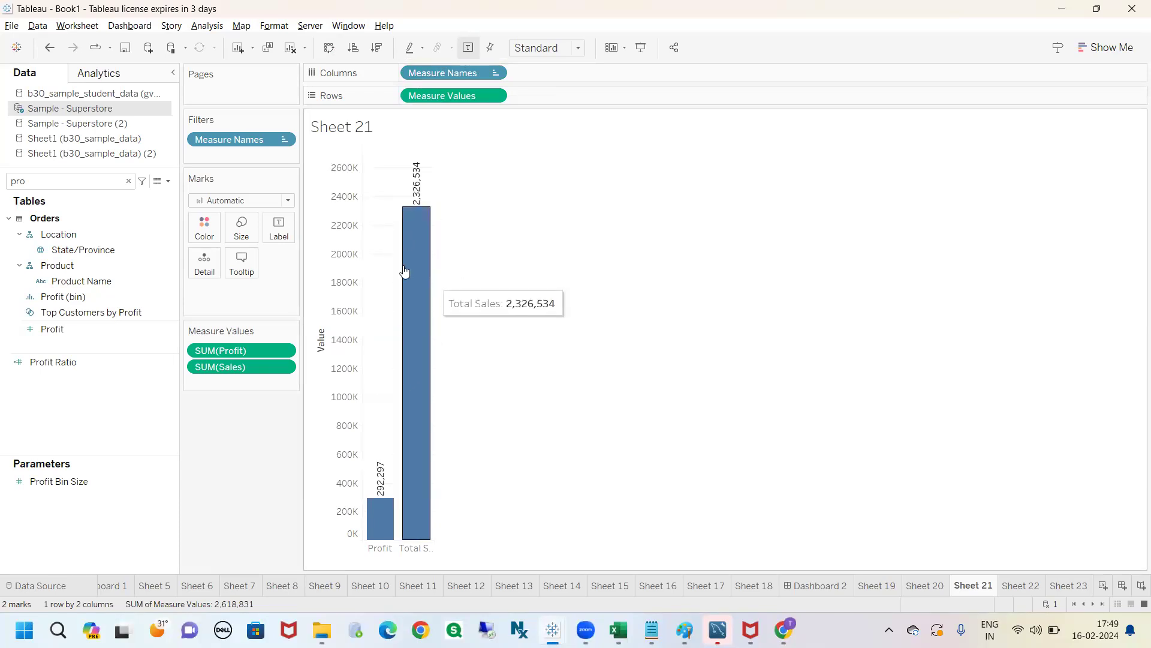
left_click(385, 554)
left_click(385, 553)
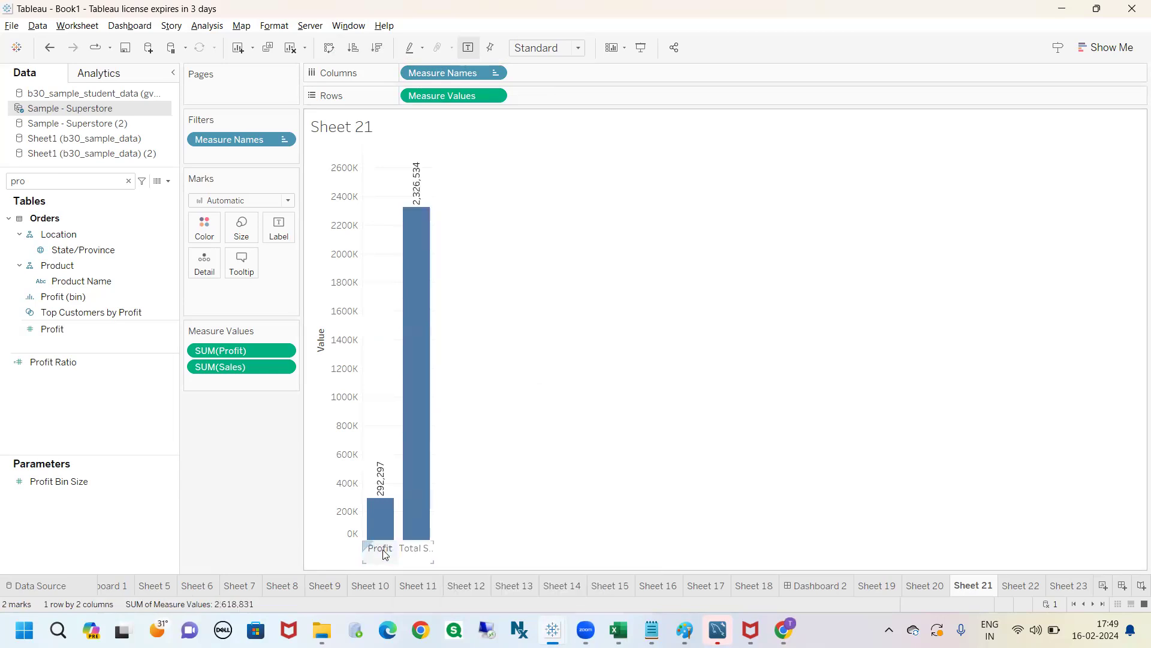
left_click(410, 555)
left_click(409, 554)
- Find the Region field with a search for "region", add it to Rows, and move it to Columns ahead of Measure Names
left_click(77, 181)
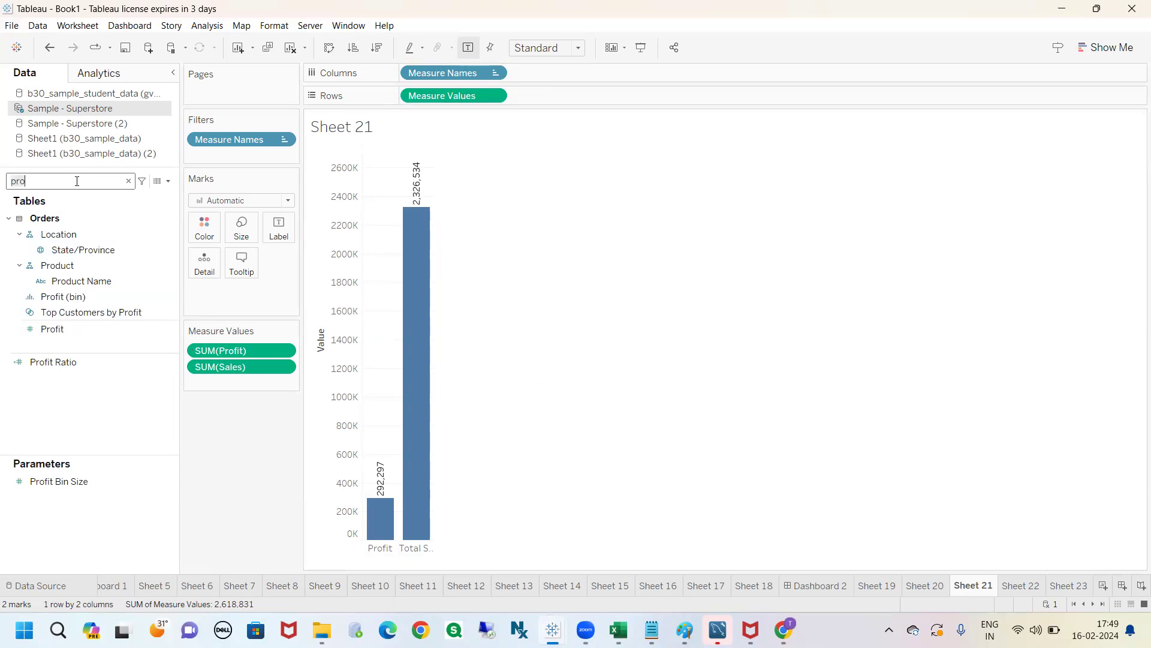
key("BackSpace")
key("BackSpace")
key("BackSpace")
type("region")
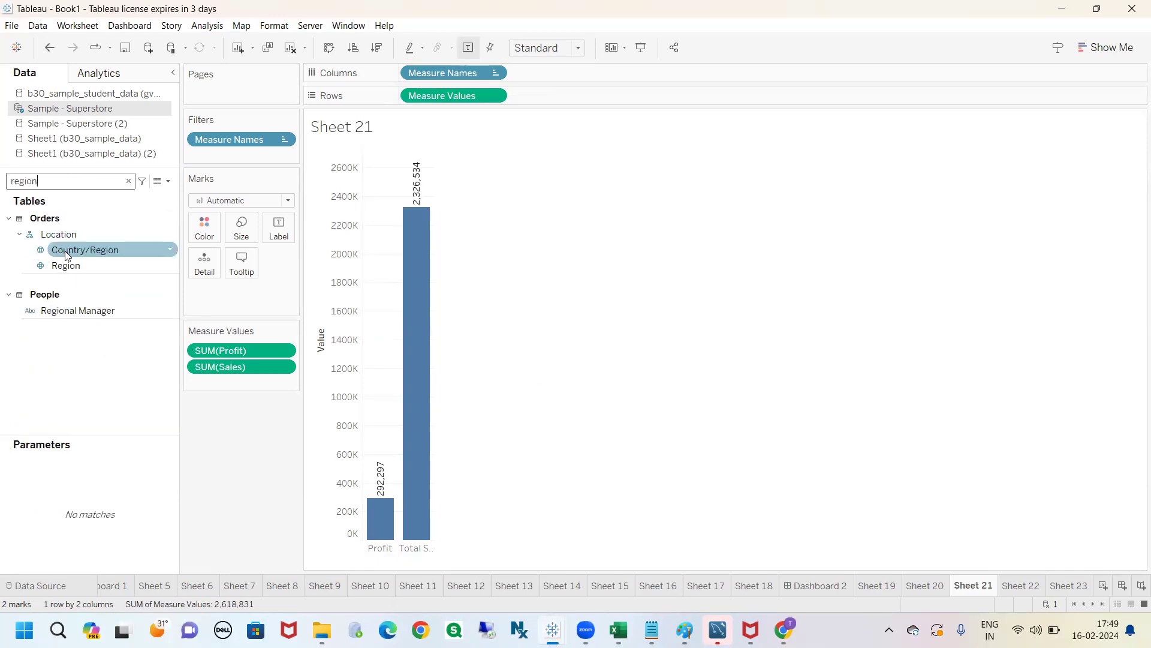
left_click_drag(66, 265, 346, 210)
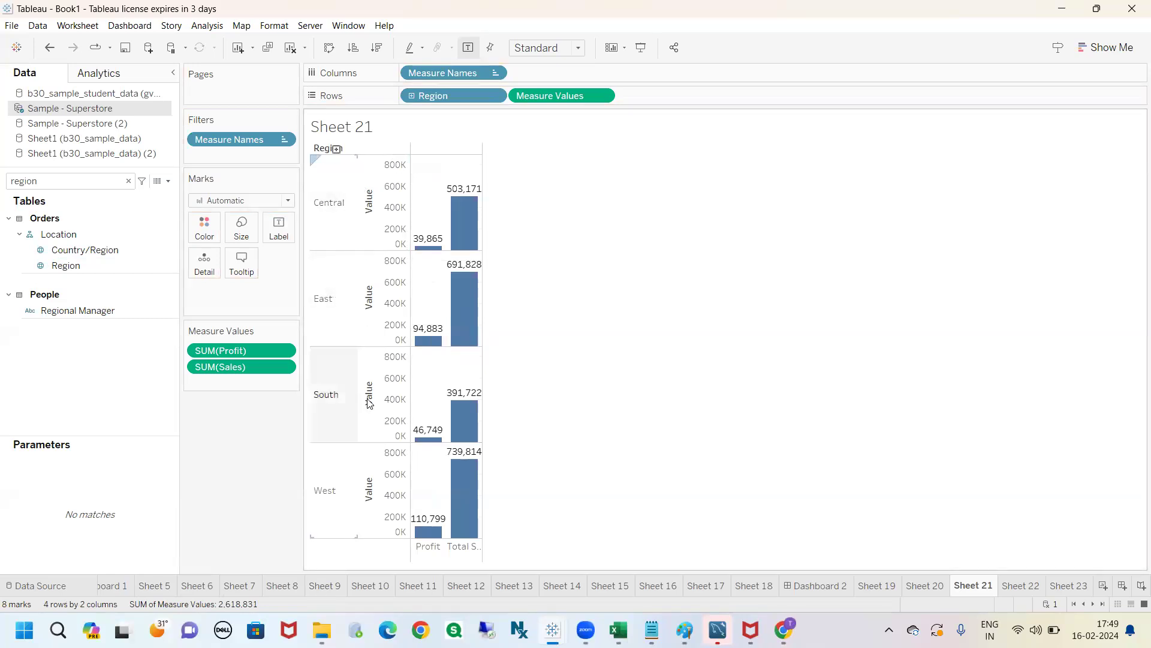
left_click_drag(444, 97, 402, 74)
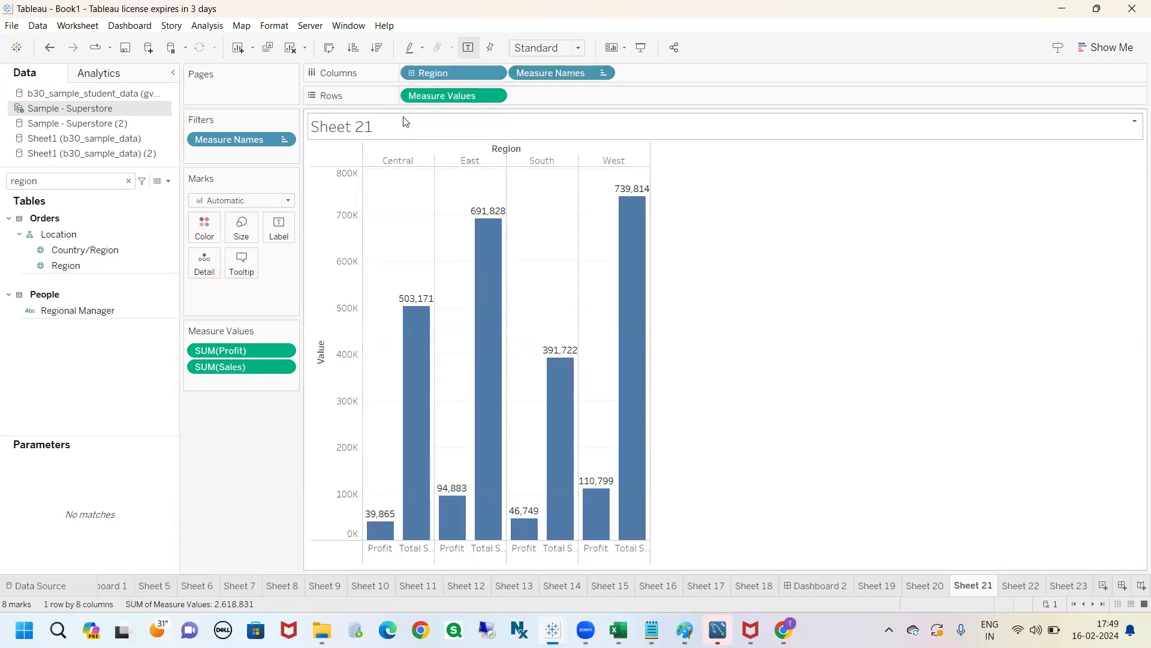
mouse_move(403, 102)
left_mouse_down()
mouse_move(405, 150)
mouse_move(393, 139)
mouse_move(461, 150)
left_mouse_up()
left_click_drag(533, 111, 544, 144)
left_click_drag(566, 119, 592, 151)
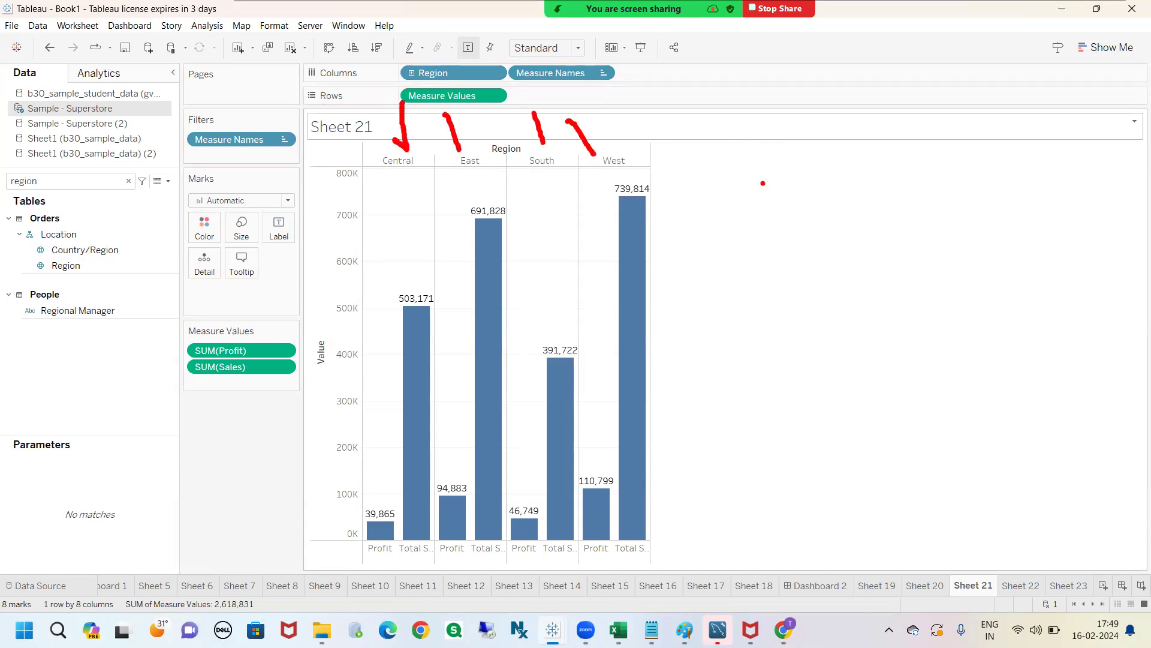
key("Escape")
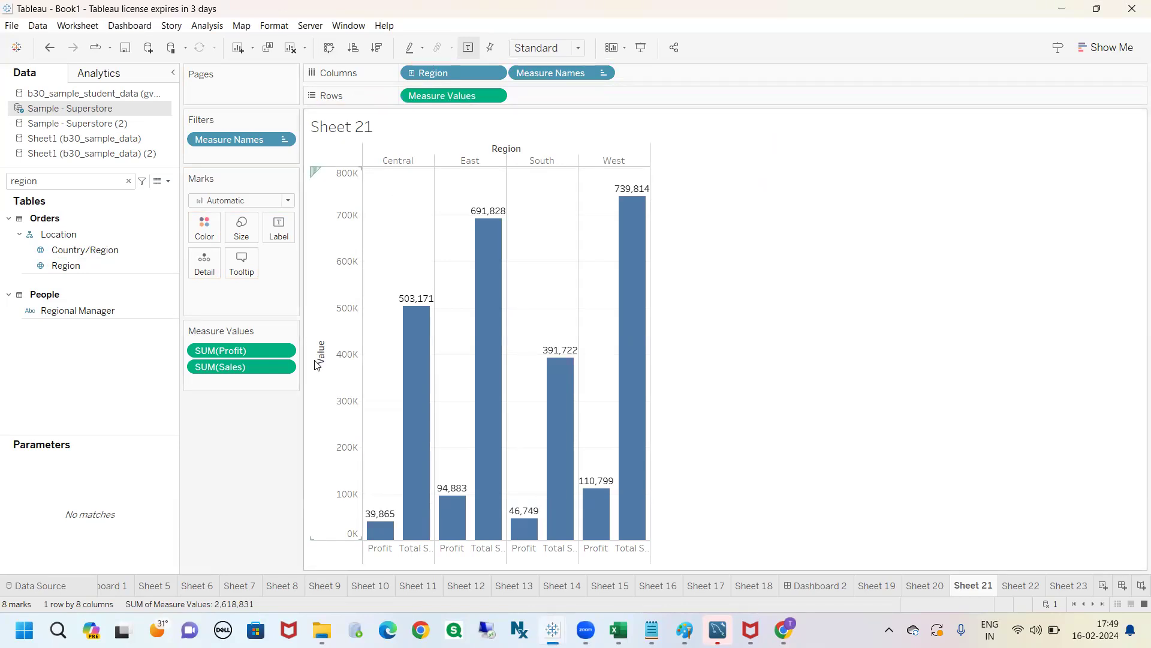
key("ctrl+2")
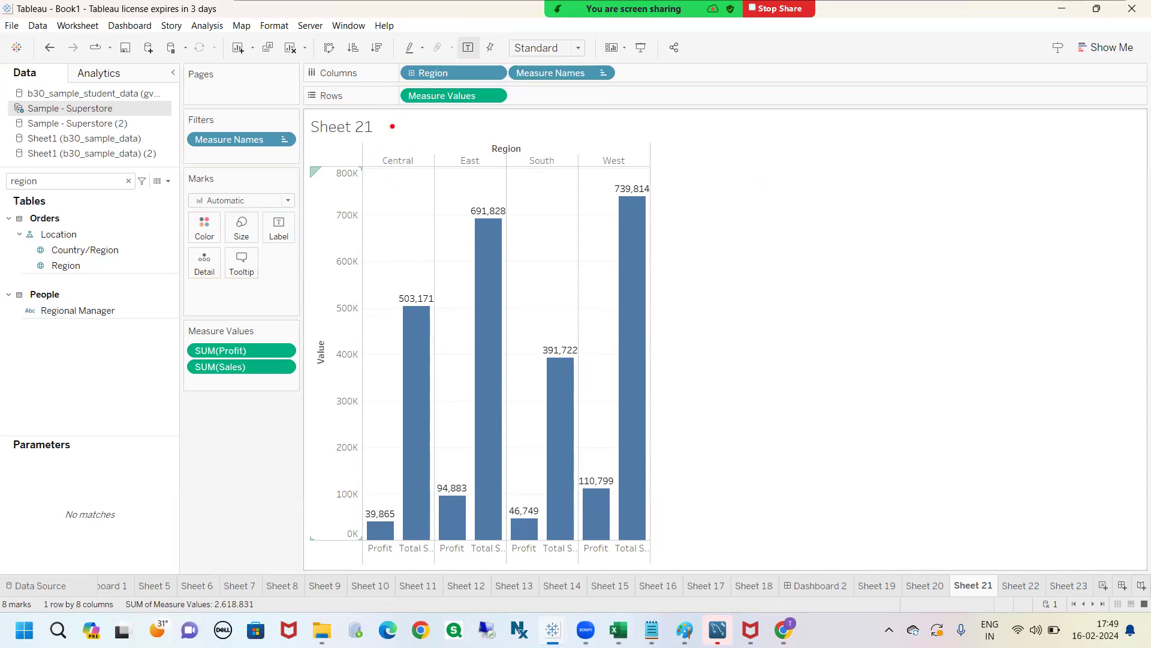
mouse_move(384, 126)
left_mouse_down()
mouse_move(392, 147)
mouse_move(379, 144)
mouse_move(396, 154)
left_mouse_up()
mouse_move(378, 500)
left_mouse_down()
mouse_move(377, 477)
mouse_move(346, 505)
mouse_move(429, 567)
mouse_move(380, 501)
left_mouse_up()
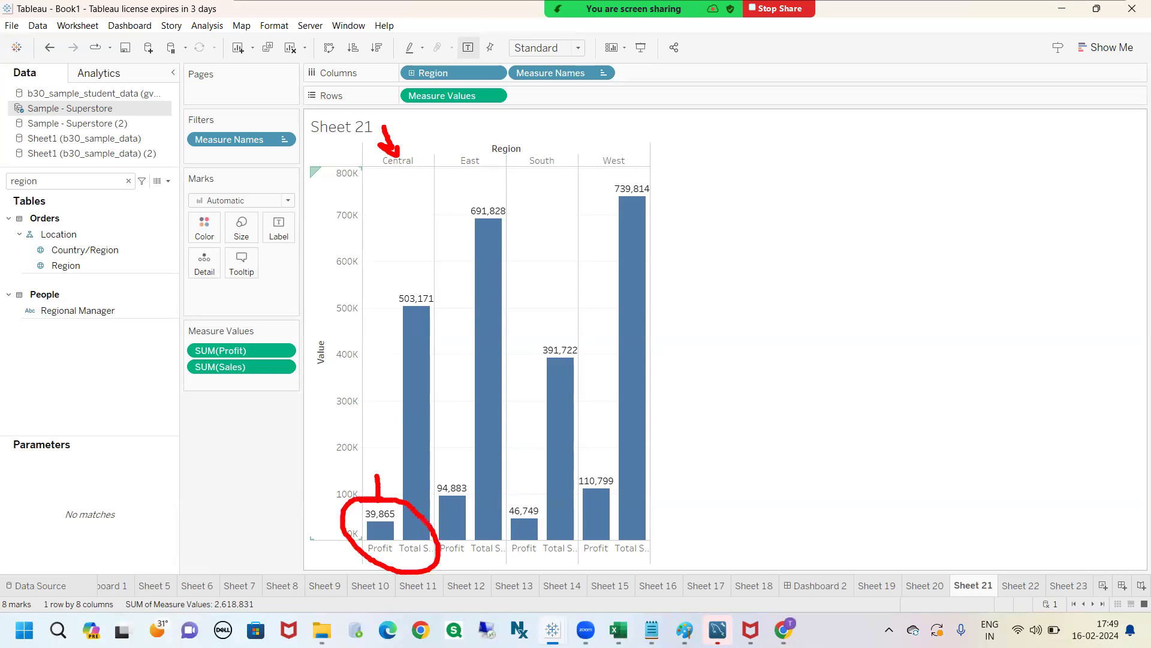
- Mark up the Region headers and their Profit and Total Sales bars to examine how Region on Columns groups the measures
mouse_move(463, 143)
left_mouse_down()
mouse_move(483, 180)
mouse_move(451, 137)
left_mouse_up()
left_click_drag(459, 183, 468, 317)
mouse_move(444, 475)
left_mouse_down()
mouse_move(426, 522)
mouse_move(520, 563)
mouse_move(439, 471)
left_mouse_up()
mouse_move(523, 149)
left_mouse_down()
mouse_move(519, 173)
mouse_move(572, 149)
mouse_move(528, 147)
left_mouse_up()
mouse_move(543, 197)
left_mouse_down()
mouse_move(538, 277)
mouse_move(553, 265)
left_mouse_up()
mouse_move(513, 508)
left_mouse_down()
mouse_move(504, 559)
mouse_move(566, 493)
mouse_move(505, 493)
left_mouse_up()
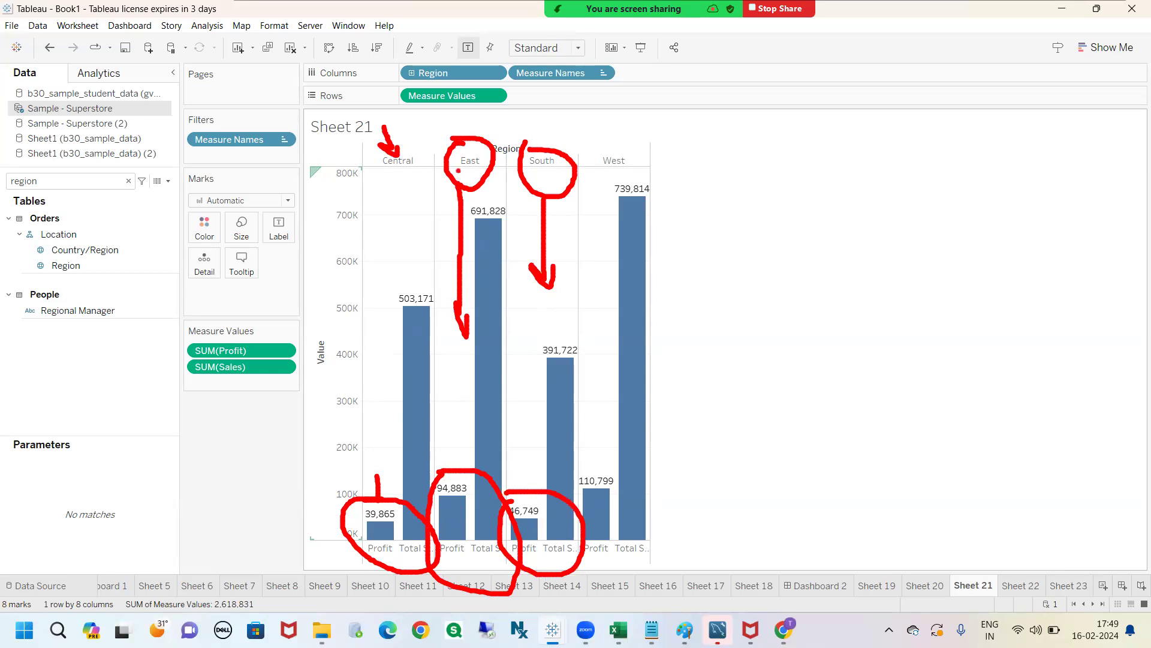
mouse_move(400, 74)
left_mouse_down()
mouse_move(378, 73)
mouse_move(356, 96)
mouse_move(367, 112)
left_mouse_up()
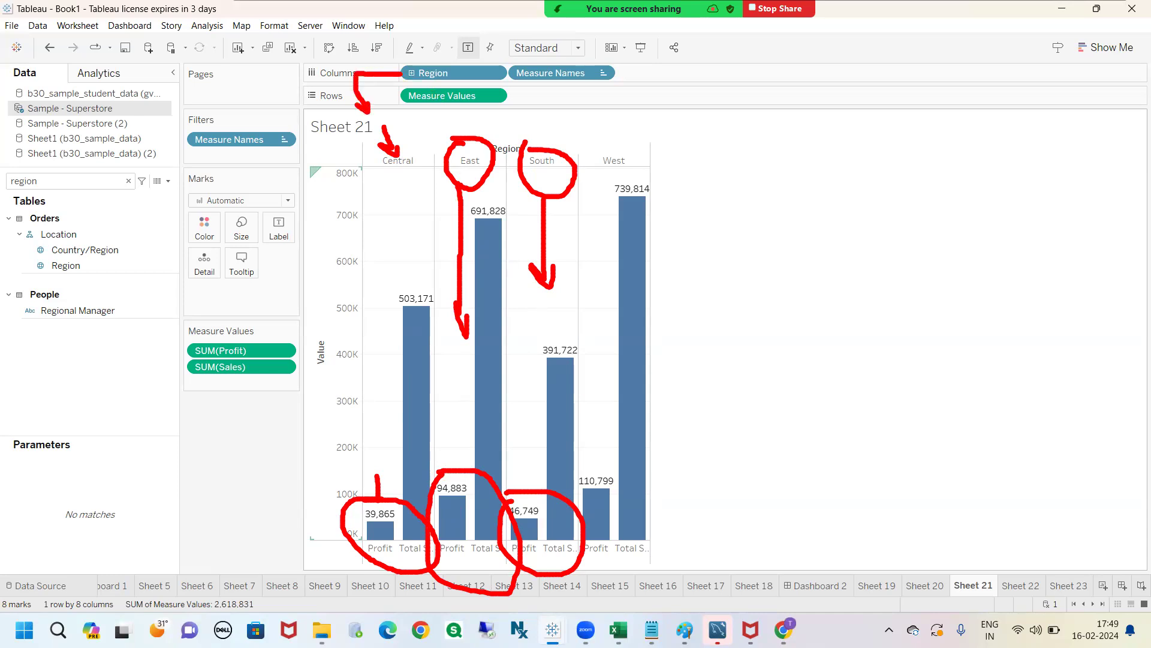
left_click_drag(557, 70, 568, 64)
mouse_move(375, 146)
left_mouse_down()
mouse_move(407, 205)
mouse_move(410, 150)
left_mouse_up()
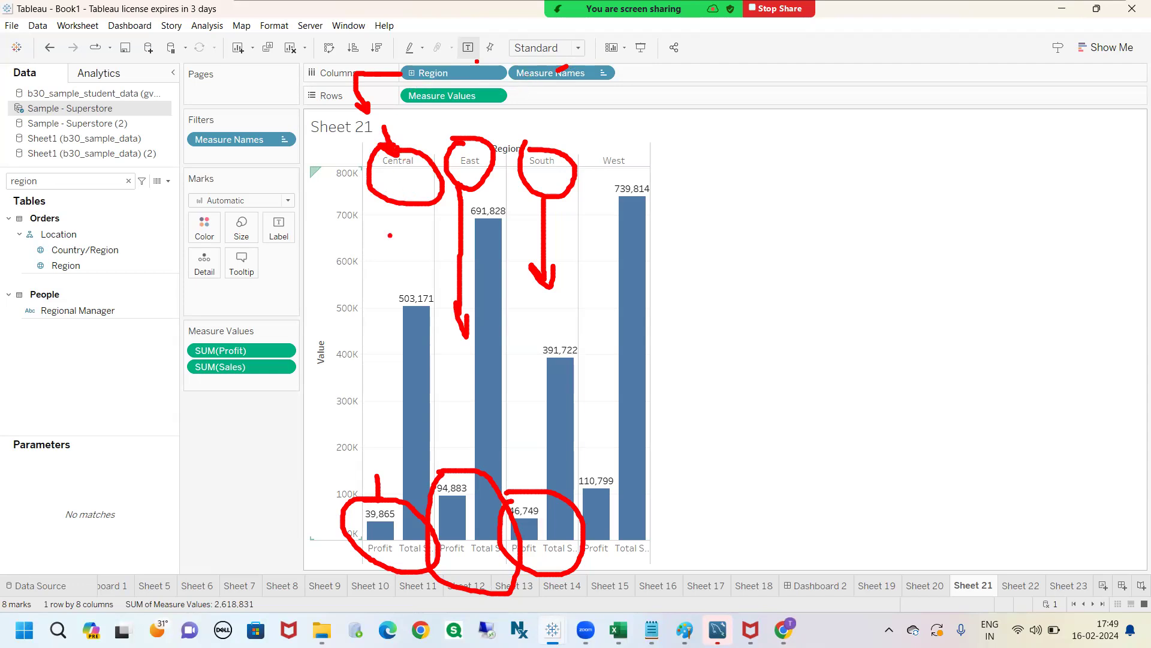
mouse_move(367, 495)
left_mouse_down()
mouse_move(422, 587)
mouse_move(407, 490)
mouse_move(363, 489)
left_mouse_up()
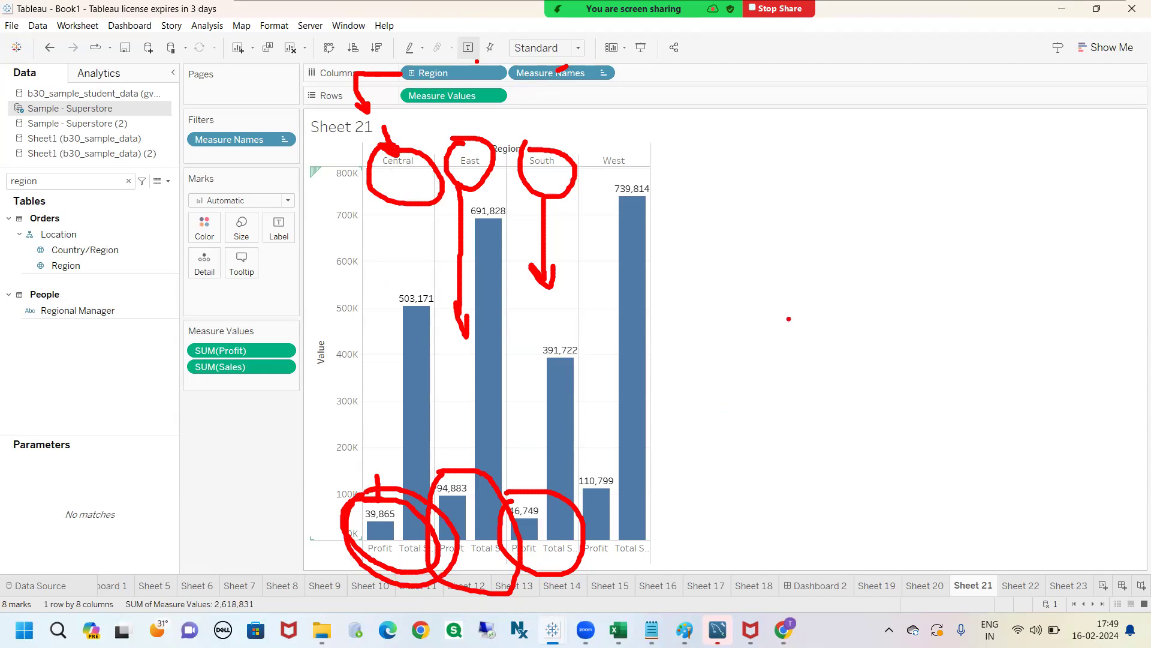
key("Escape")
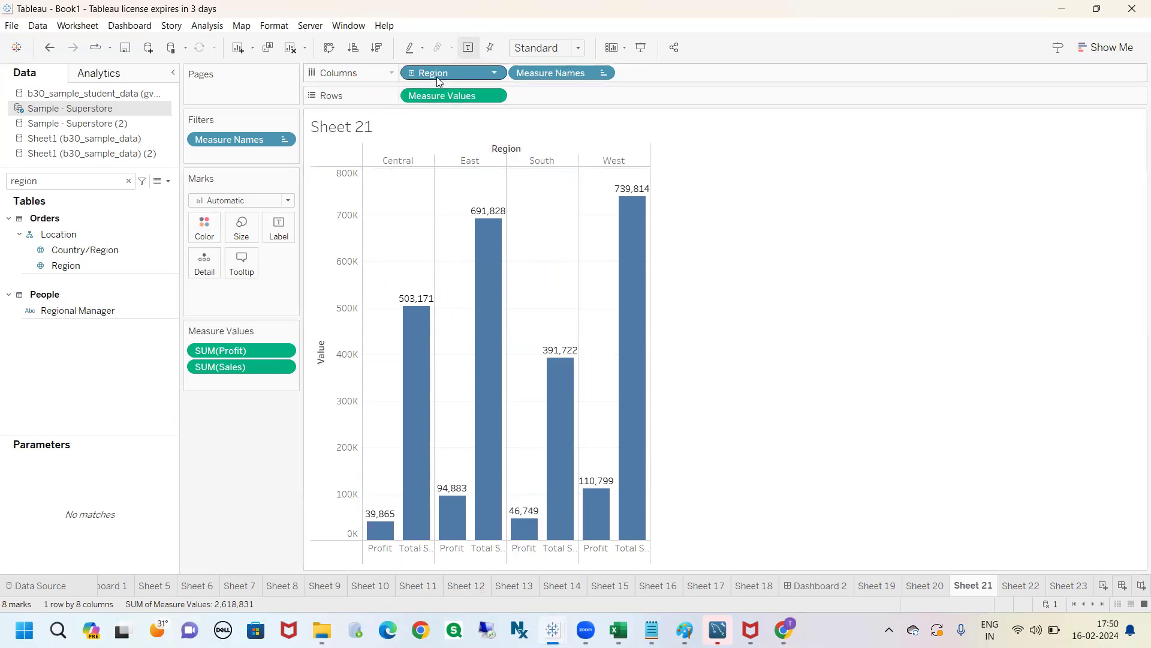
- Try placing Region after Measure Names on Columns, and highlight the Profit bars
left_click_drag(434, 73, 650, 74)
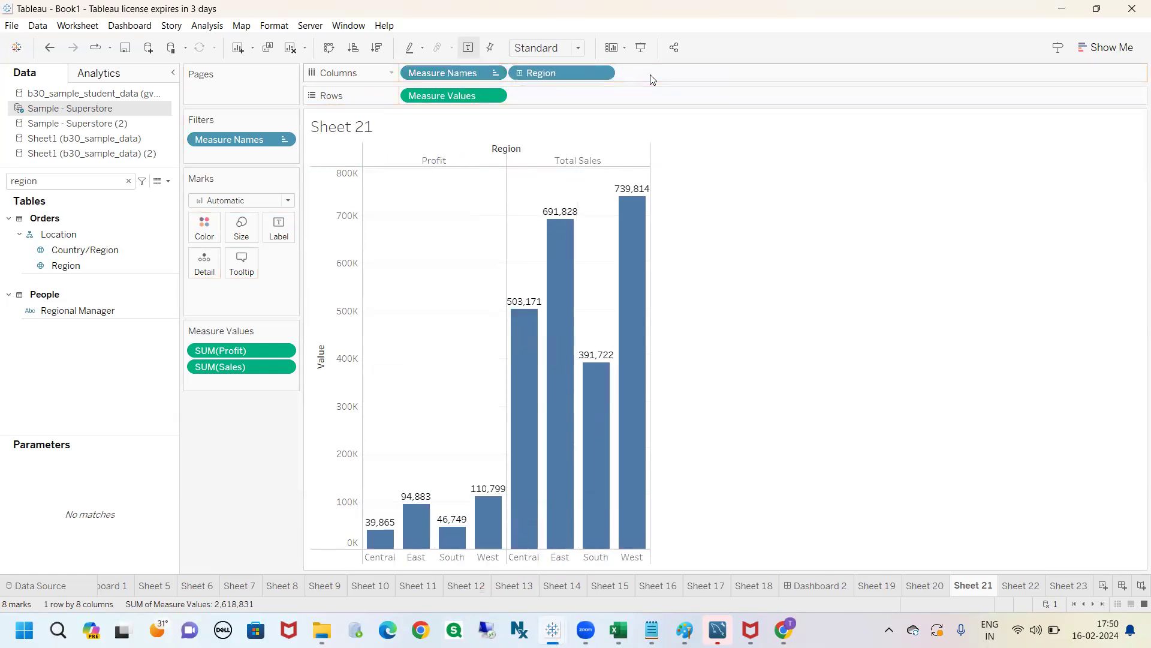
left_click(436, 162)
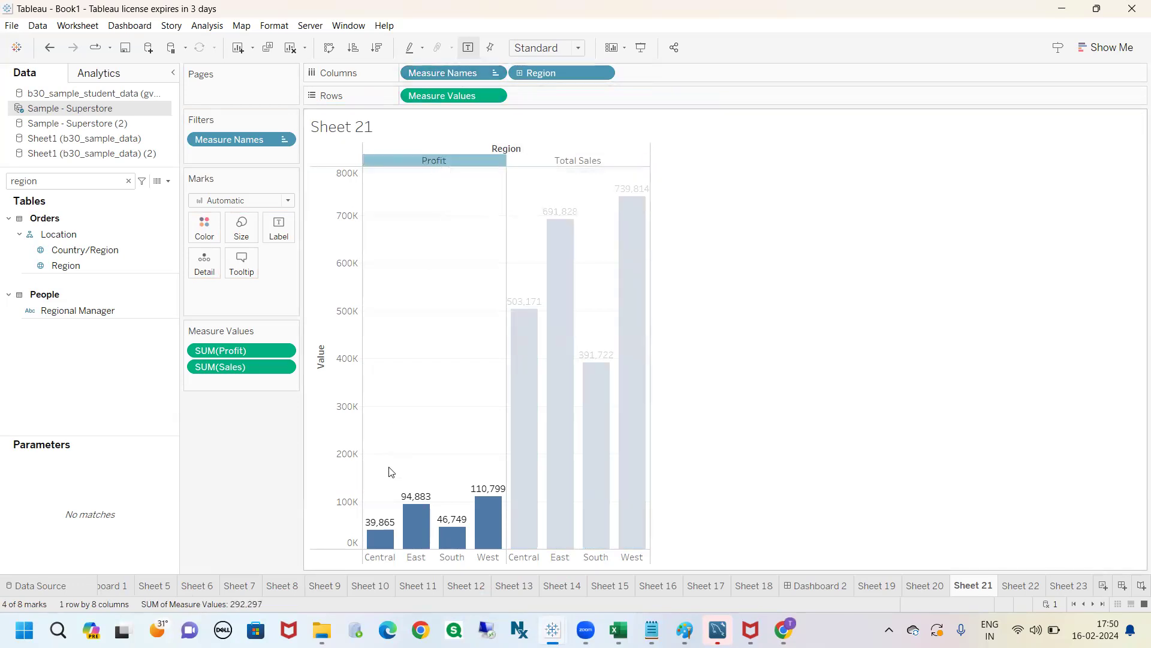
mouse_move(368, 485)
left_mouse_down()
mouse_move(427, 589)
mouse_move(500, 488)
mouse_move(334, 511)
left_mouse_up()
mouse_move(545, 145)
left_mouse_down()
mouse_move(532, 153)
mouse_move(637, 162)
mouse_move(535, 145)
left_mouse_up()
mouse_move(624, 151)
left_mouse_down()
mouse_move(644, 133)
mouse_move(653, 154)
left_mouse_up()
mouse_move(520, 503)
left_mouse_down()
mouse_move(545, 499)
mouse_move(608, 589)
mouse_move(501, 471)
mouse_move(469, 480)
left_mouse_up()
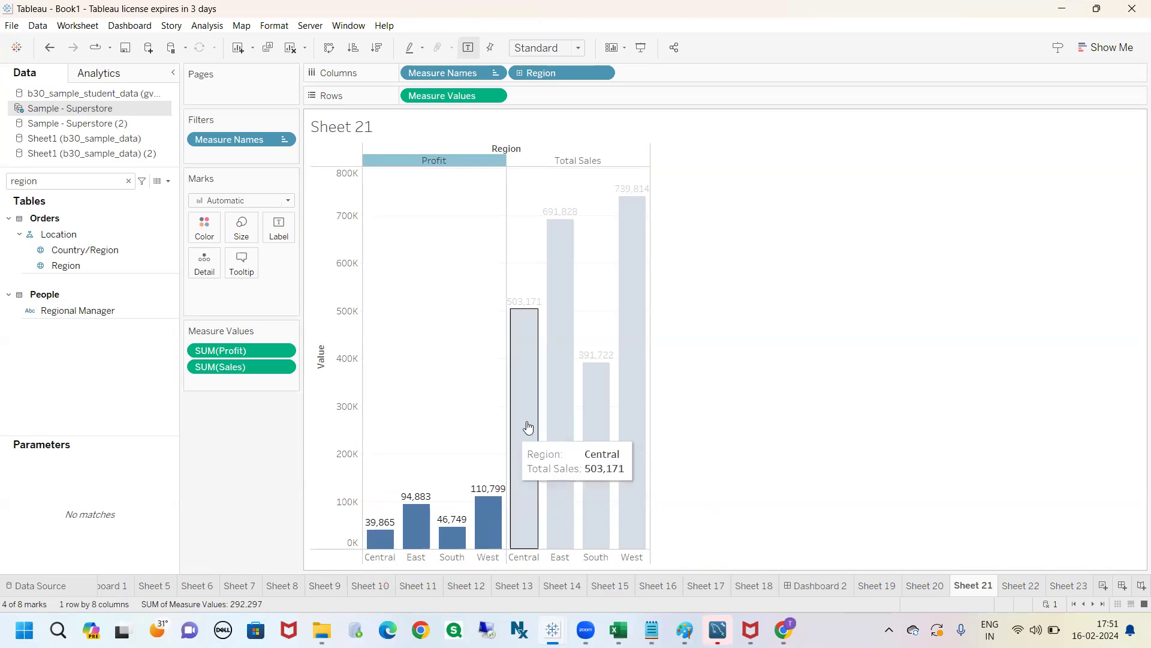
right_click(751, 331)
left_click(815, 275)
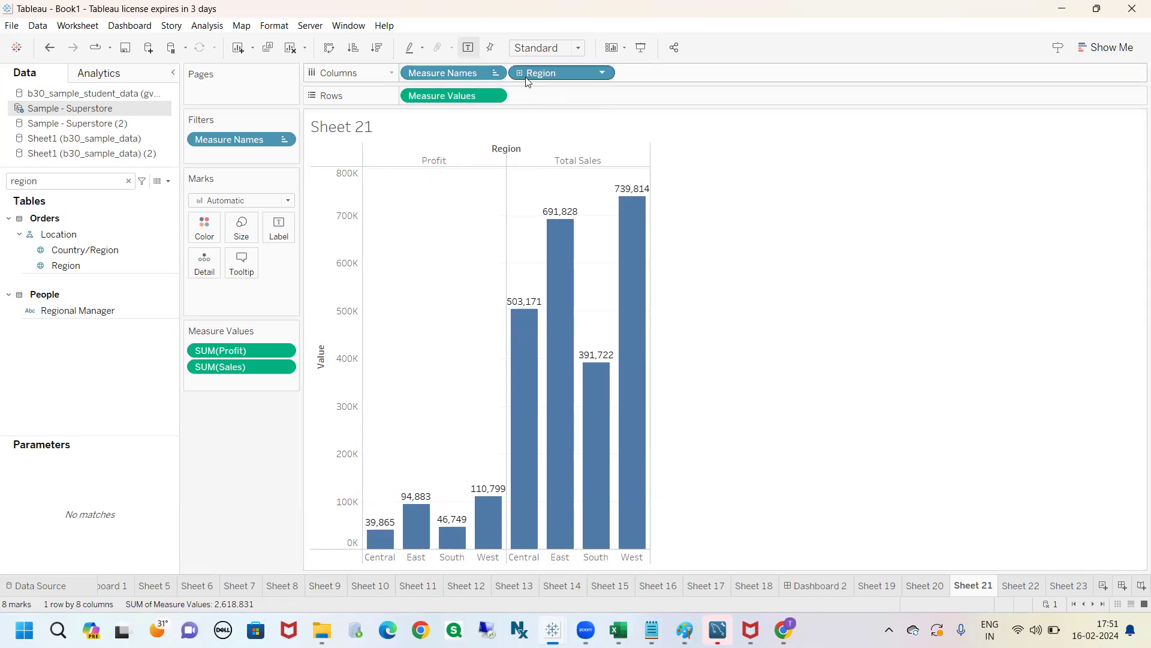
- Move Measure Names back behind Region on Columns, and briefly highlight the Central bars
left_click_drag(443, 72, 634, 77)
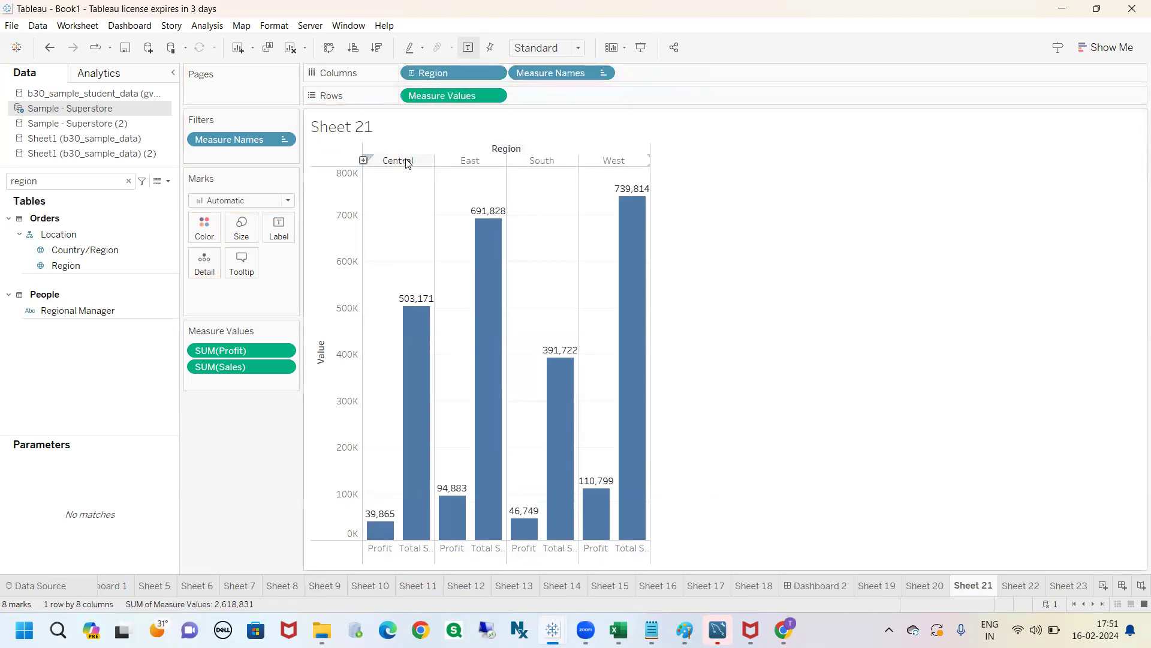
left_click(407, 163)
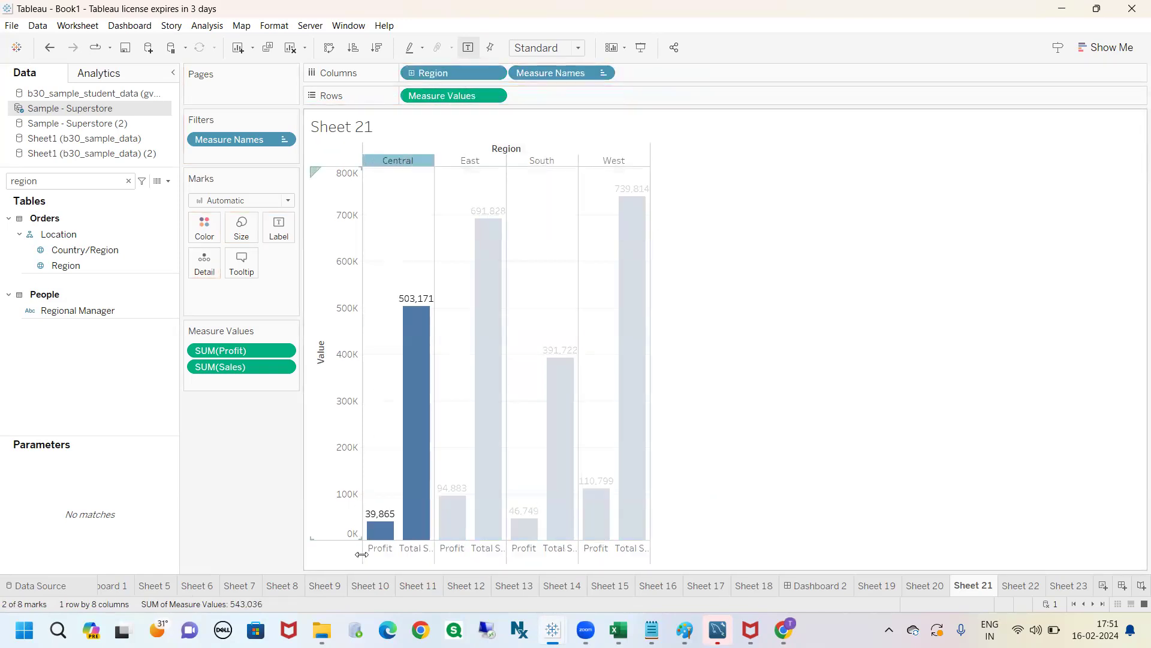
left_click(742, 300)
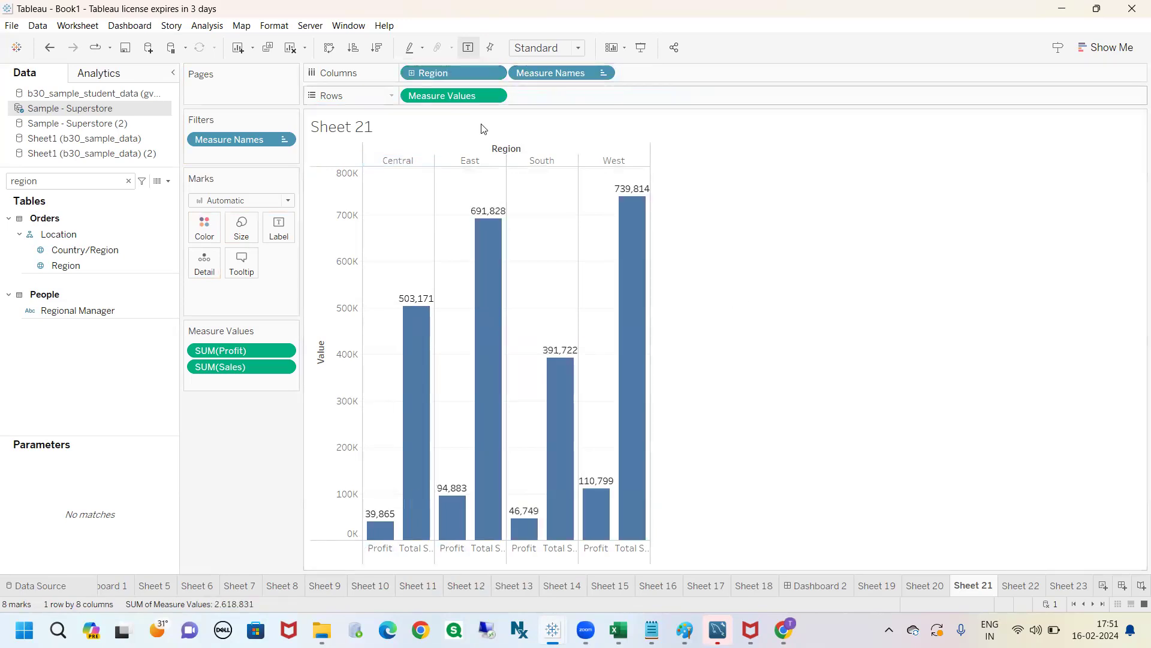
- Find the Quantity field for Sheet 21 by replacing the field search with "quan"
left_click(1021, 589)
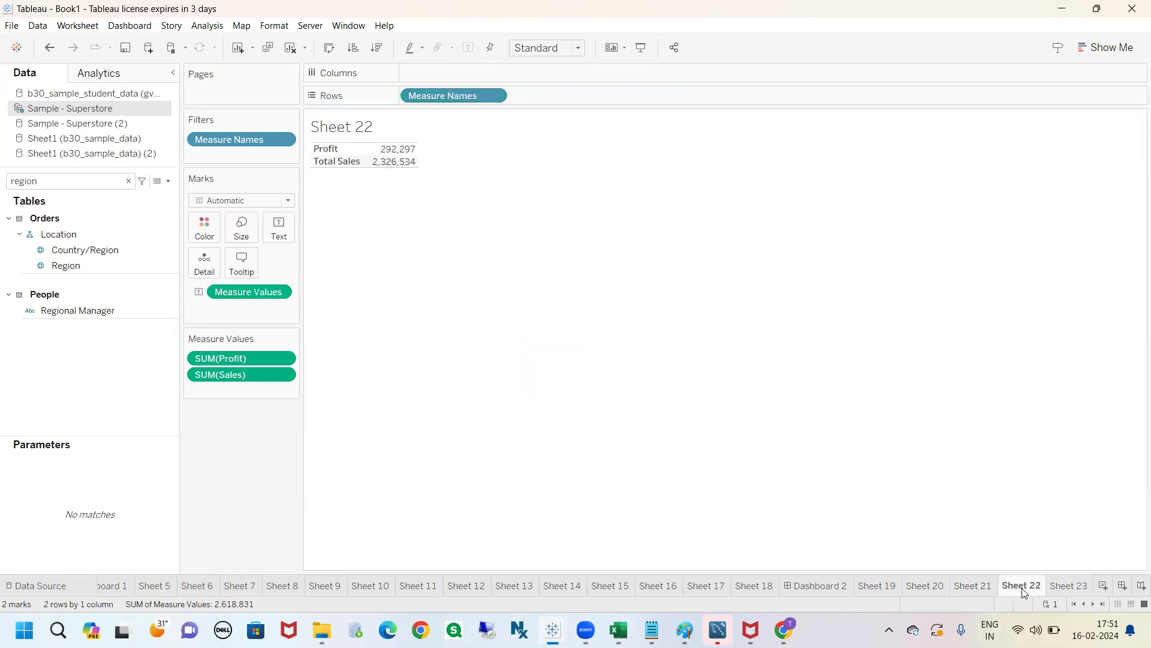
left_click(973, 587)
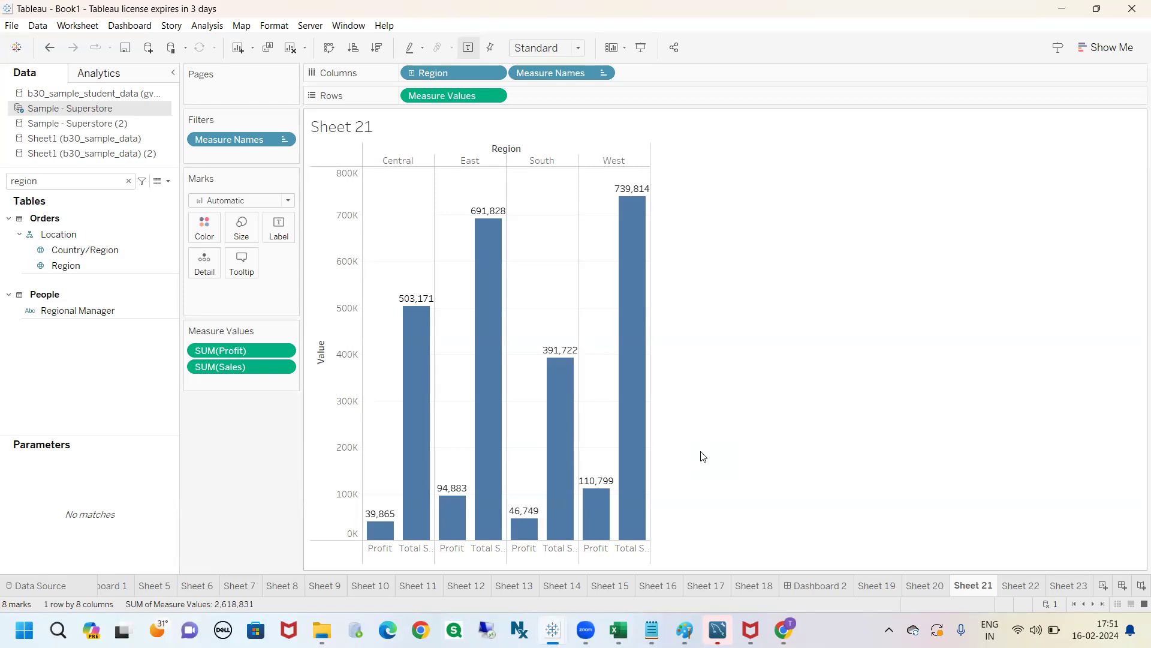
left_click(128, 181)
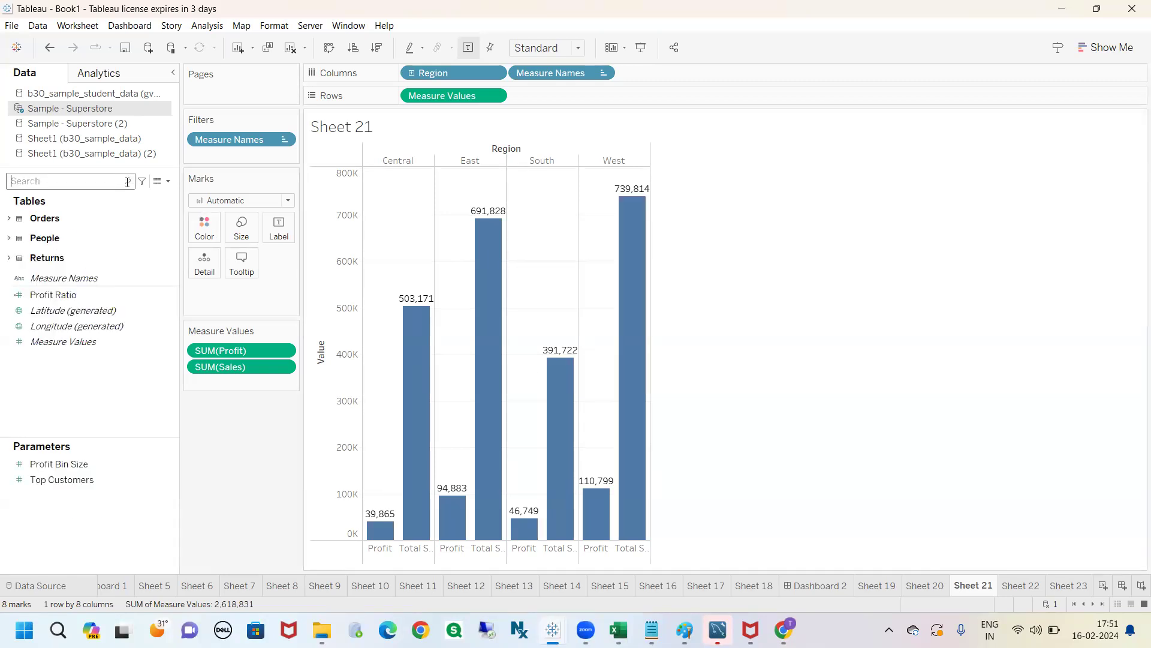
type("quan")
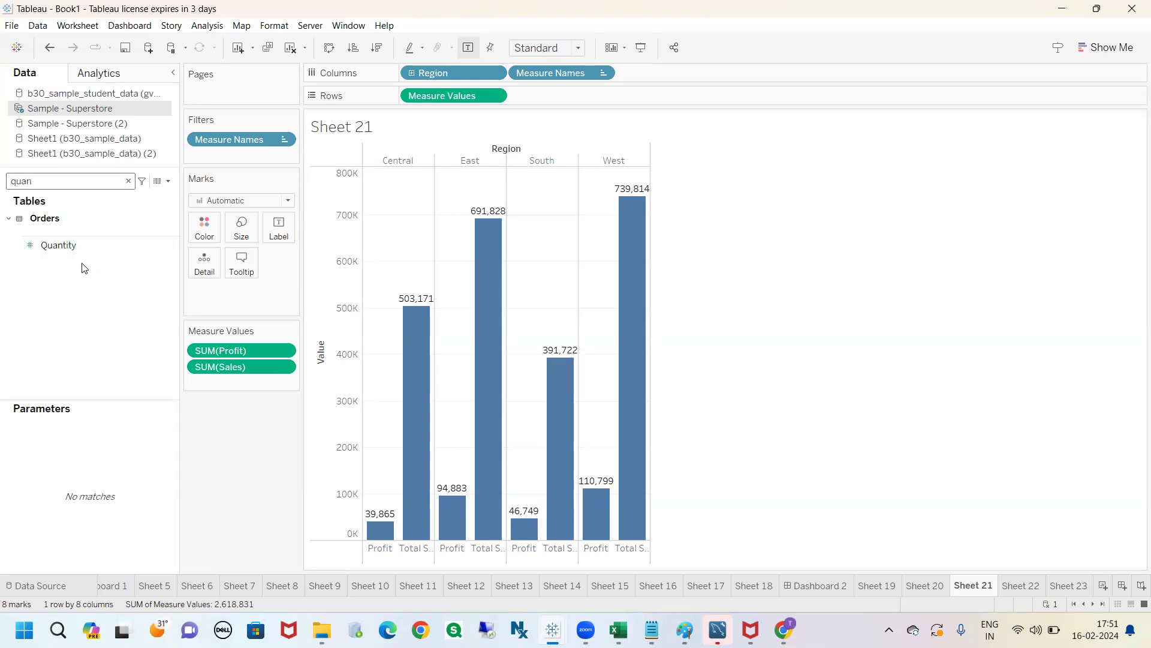
key("ctrl+2")
mouse_move(375, 82)
left_mouse_down()
mouse_move(534, 107)
mouse_move(378, 90)
mouse_move(156, 343)
mouse_move(192, 369)
left_mouse_up()
left_click(169, 371)
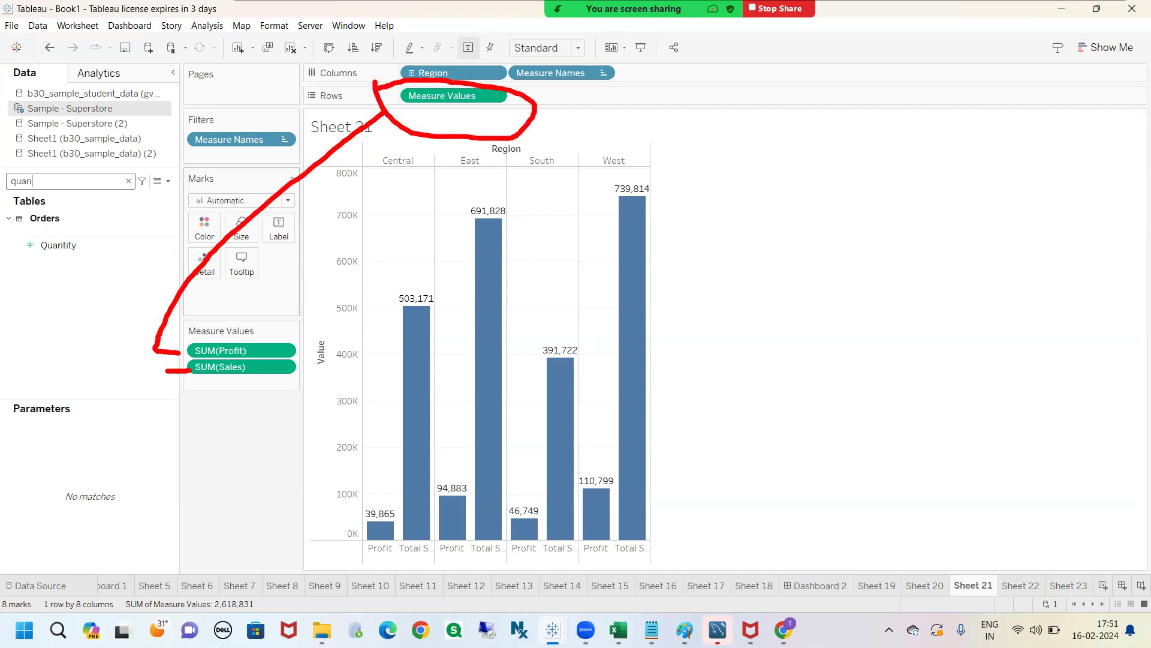
key("Escape")
- Try adding Quantity to the Measure Values card beneath Sales, and remove it
mouse_move(85, 246)
left_mouse_down()
mouse_move(126, 358)
mouse_move(175, 395)
mouse_move(233, 388)
left_mouse_up()
mouse_move(366, 558)
left_mouse_down()
mouse_move(390, 544)
mouse_move(450, 553)
mouse_move(387, 519)
mouse_move(459, 567)
mouse_move(396, 535)
left_mouse_up()
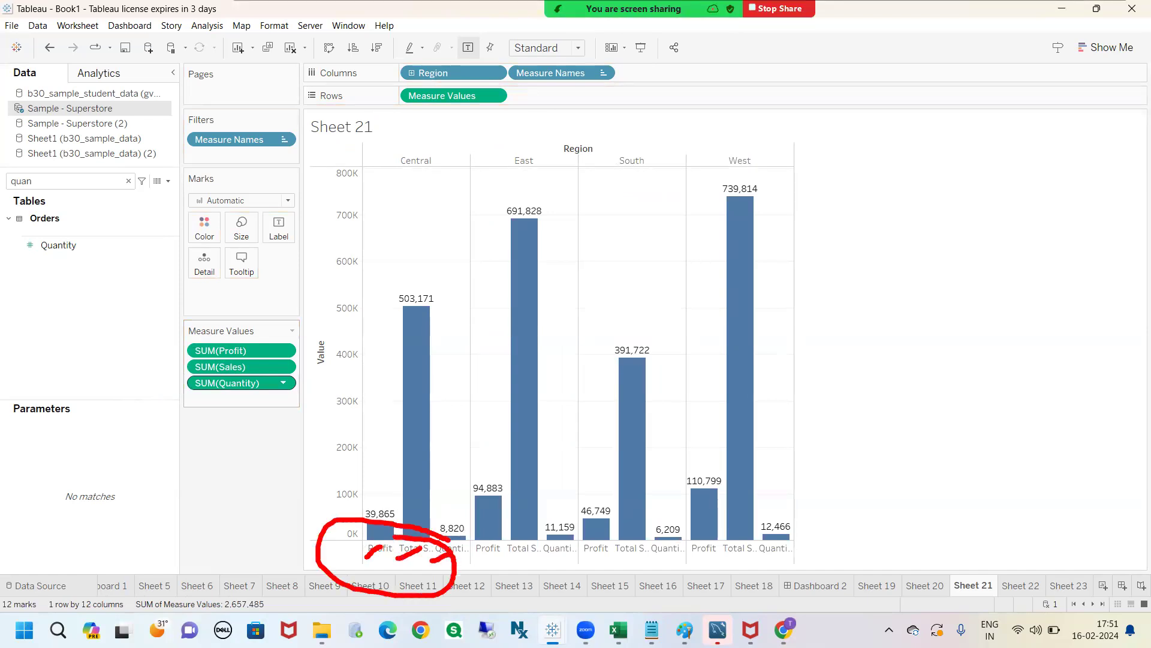
key("Escape")
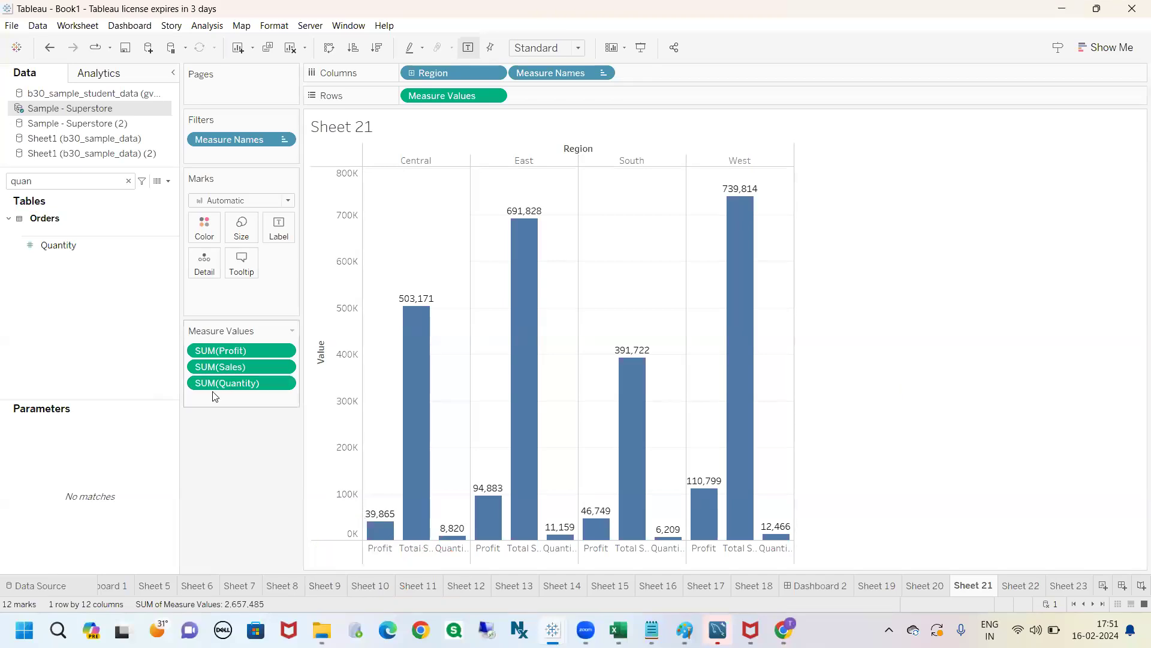
left_click_drag(228, 384, 110, 342)
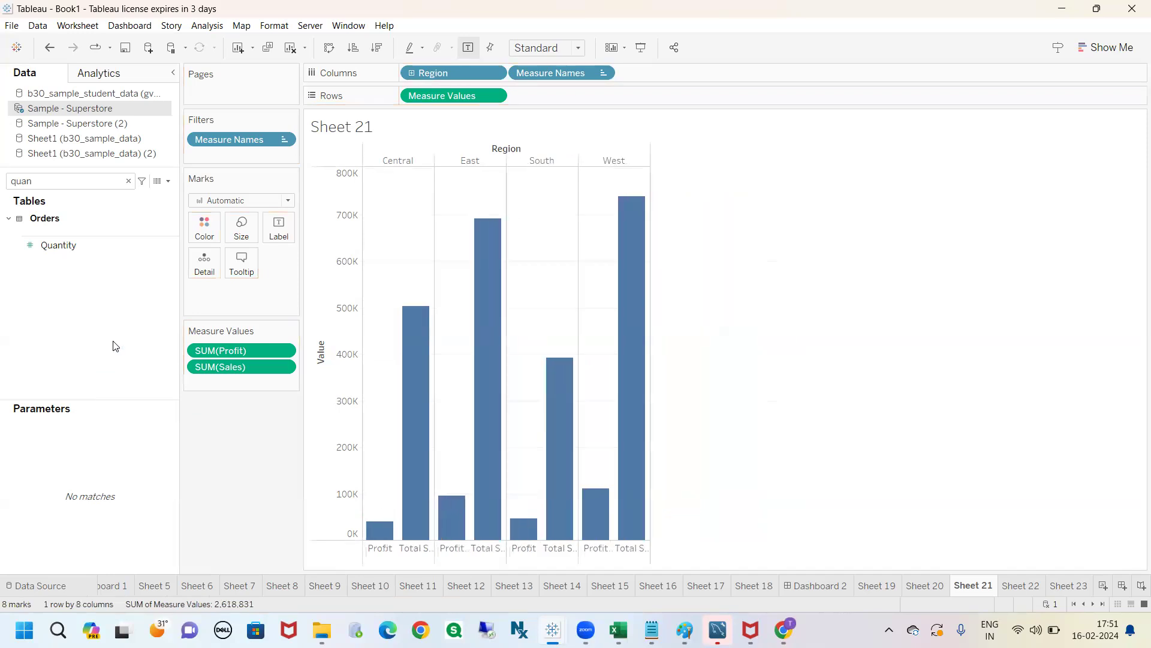
- Add Quantity to Rows after Measure Values, and mark up how each pill on Rows gets its own row of bars
left_click_drag(61, 246, 549, 100)
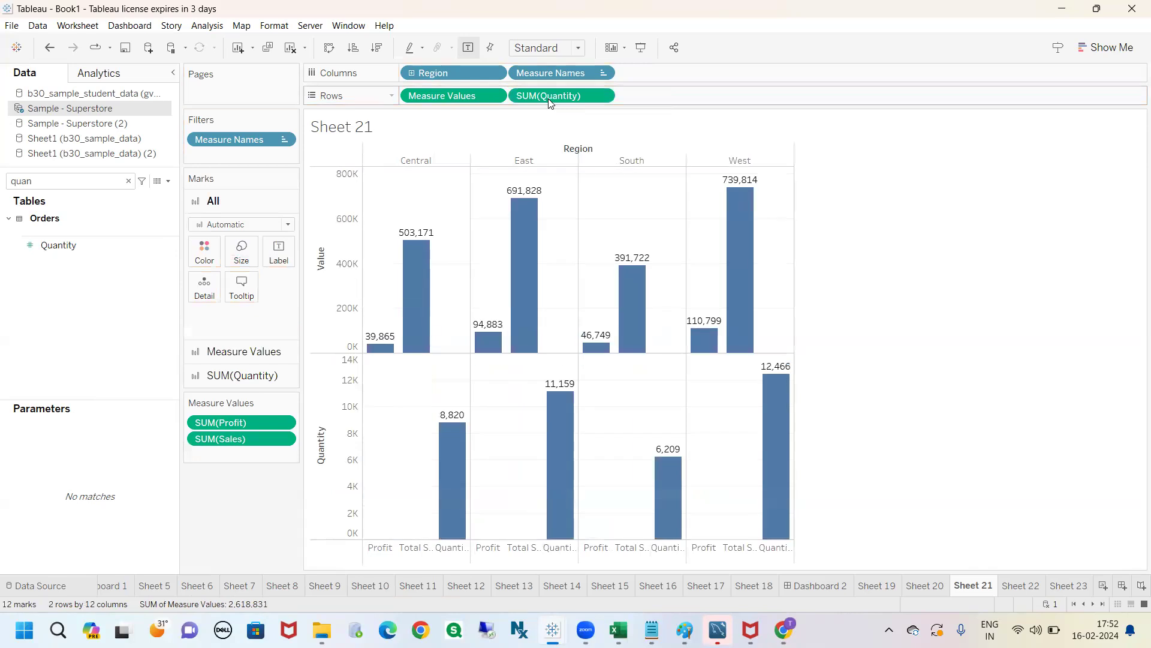
mouse_move(406, 104)
left_mouse_down()
mouse_move(400, 123)
mouse_move(482, 87)
mouse_move(402, 86)
left_mouse_up()
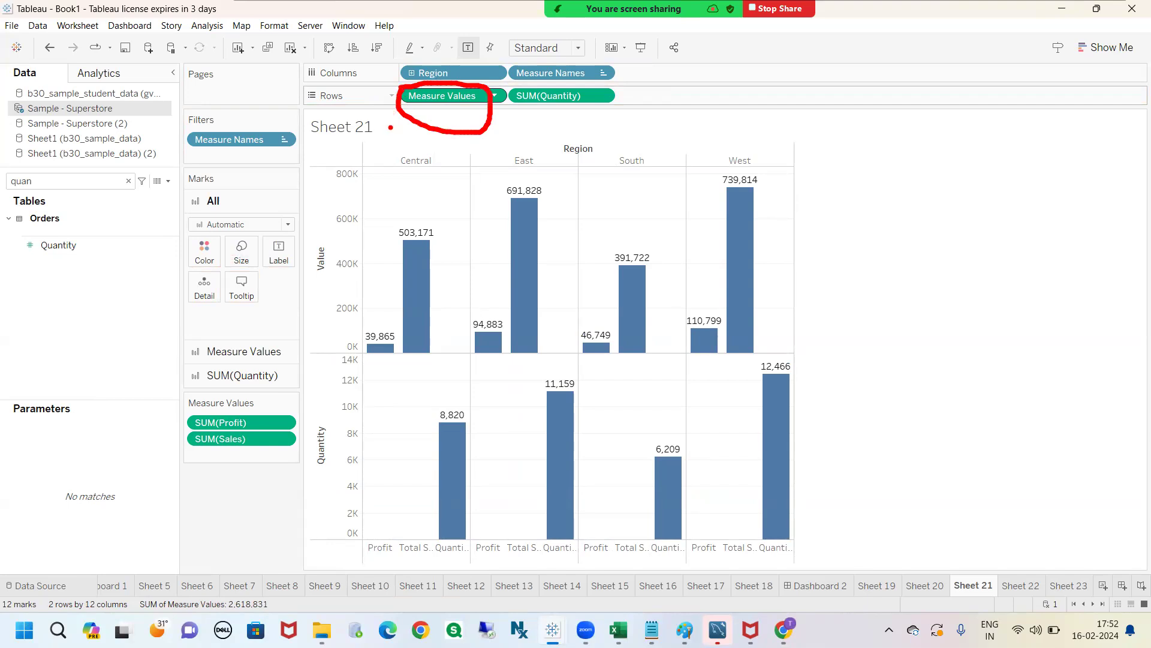
mouse_move(255, 247)
left_mouse_down()
mouse_move(617, 246)
mouse_move(910, 201)
mouse_move(889, 242)
left_mouse_up()
mouse_move(264, 261)
left_mouse_down()
mouse_move(180, 397)
mouse_move(190, 444)
left_mouse_up()
mouse_move(387, 304)
left_mouse_down()
mouse_move(352, 360)
mouse_move(427, 309)
mouse_move(340, 299)
left_mouse_up()
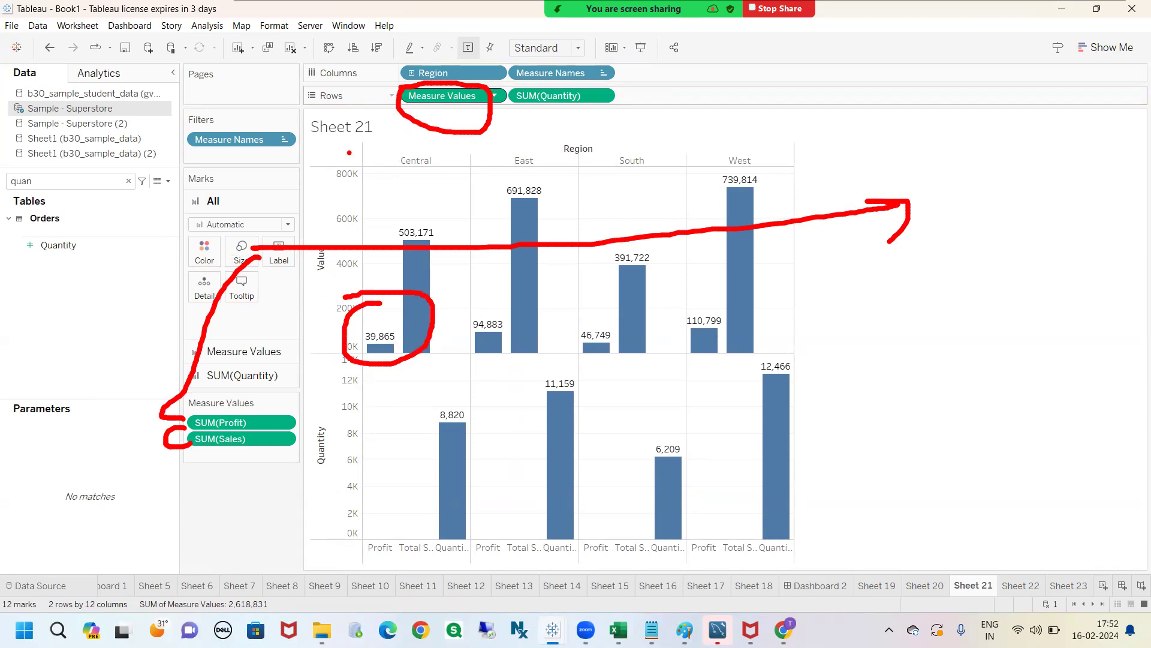
mouse_move(579, 93)
left_mouse_down()
mouse_move(554, 82)
mouse_move(600, 109)
left_mouse_up()
mouse_move(302, 476)
left_mouse_down()
mouse_move(900, 444)
mouse_move(836, 501)
mouse_move(789, 495)
left_mouse_up()
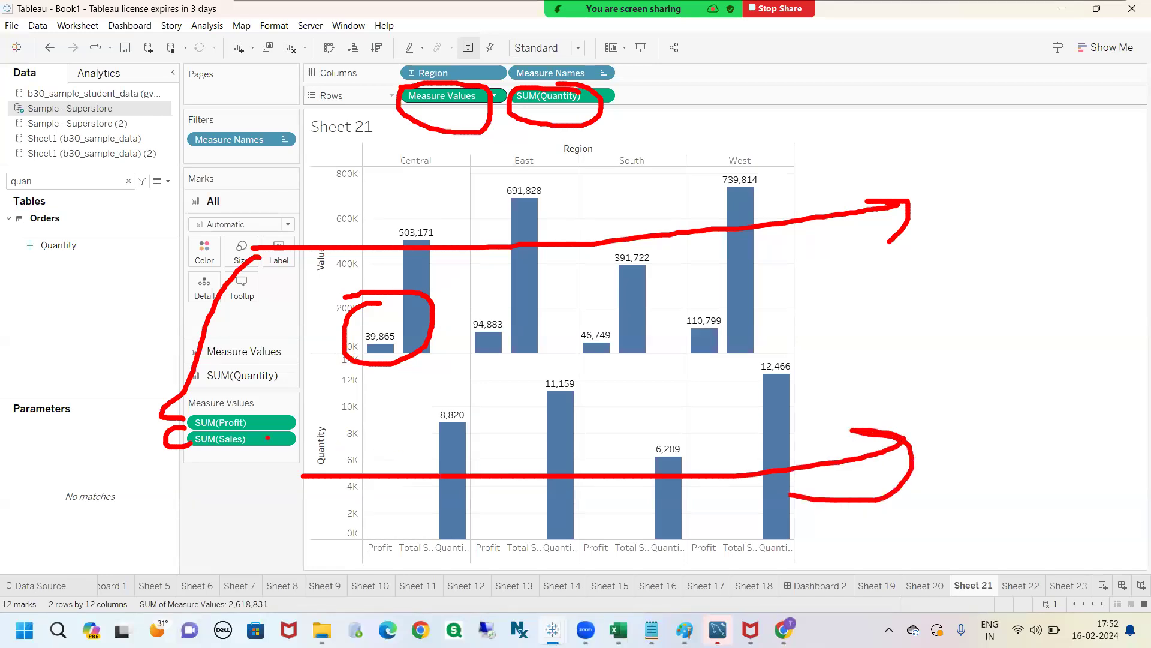
mouse_move(302, 410)
left_mouse_down()
mouse_move(375, 453)
mouse_move(293, 411)
left_mouse_up()
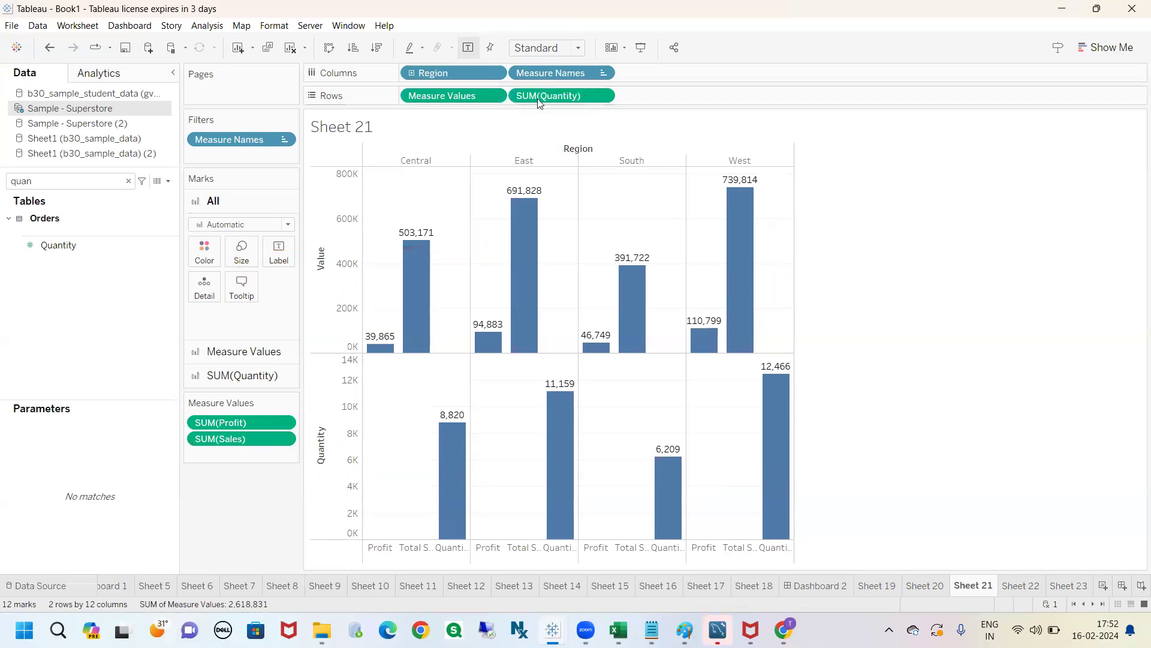
- Move Quantity ahead of Measure Values on Rows, and trace the reordered chart rows
mouse_move(537, 98)
left_mouse_down()
mouse_move(424, 114)
mouse_move(416, 100)
mouse_move(395, 103)
left_mouse_up()
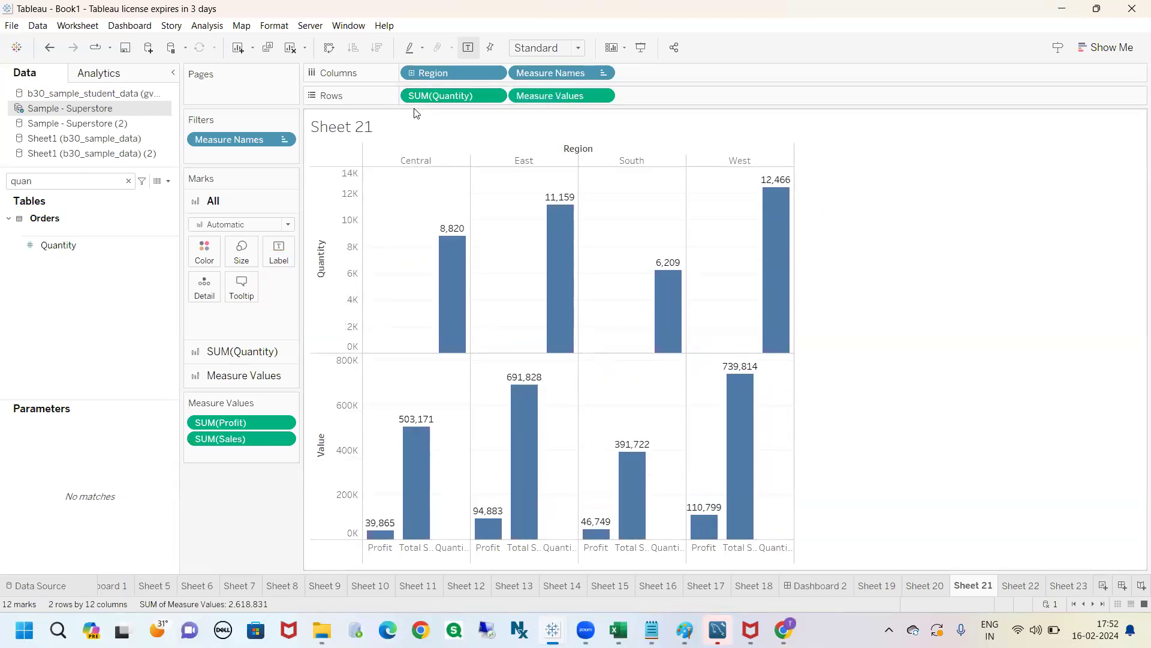
mouse_move(420, 96)
left_mouse_down()
mouse_move(264, 266)
mouse_move(662, 259)
mouse_move(907, 223)
mouse_move(897, 271)
left_mouse_up()
left_click_drag(314, 456, 848, 450)
key("Escape")
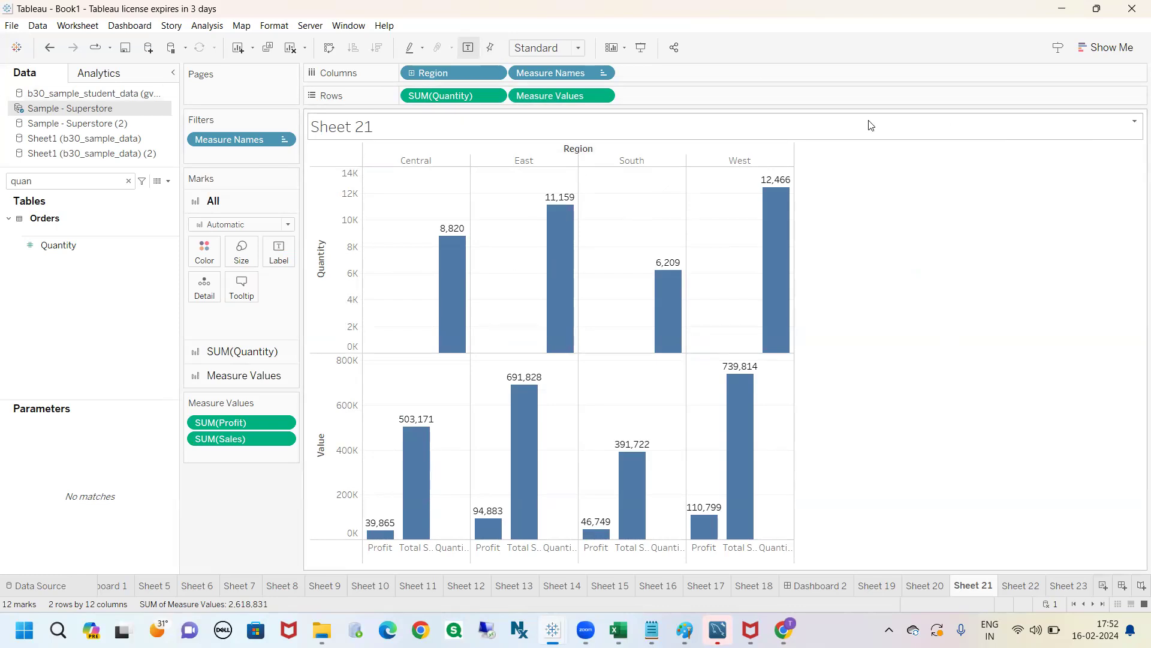
- Create a new blank worksheet after Sheet 23
left_click(1021, 586)
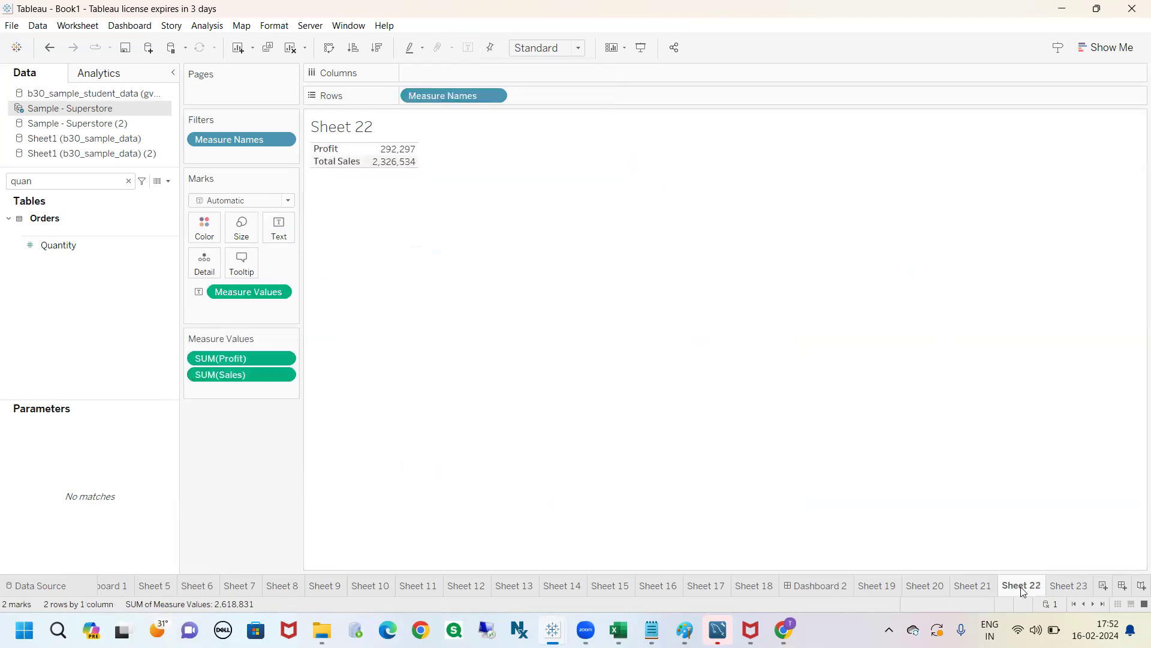
left_click(1086, 588)
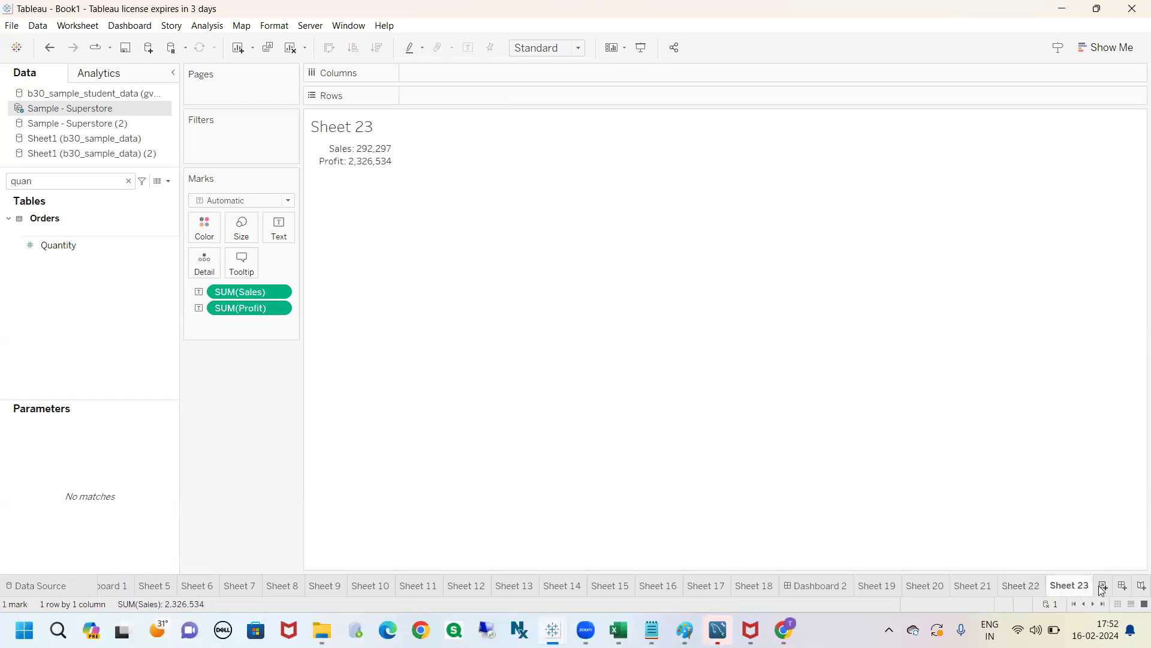
left_click(1103, 585)
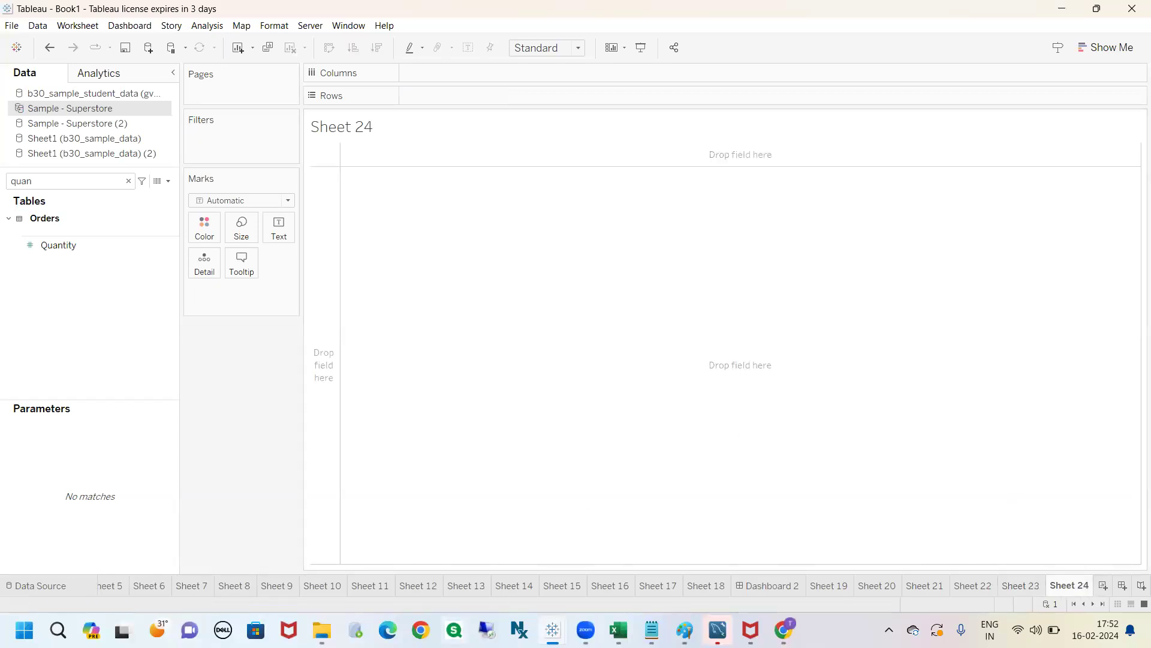
- Switch to the Tableau notes in Chrome, examine the Dashboard 1 bar, stacked bar and pie chart examples, and return to Tableau
left_click(783, 631)
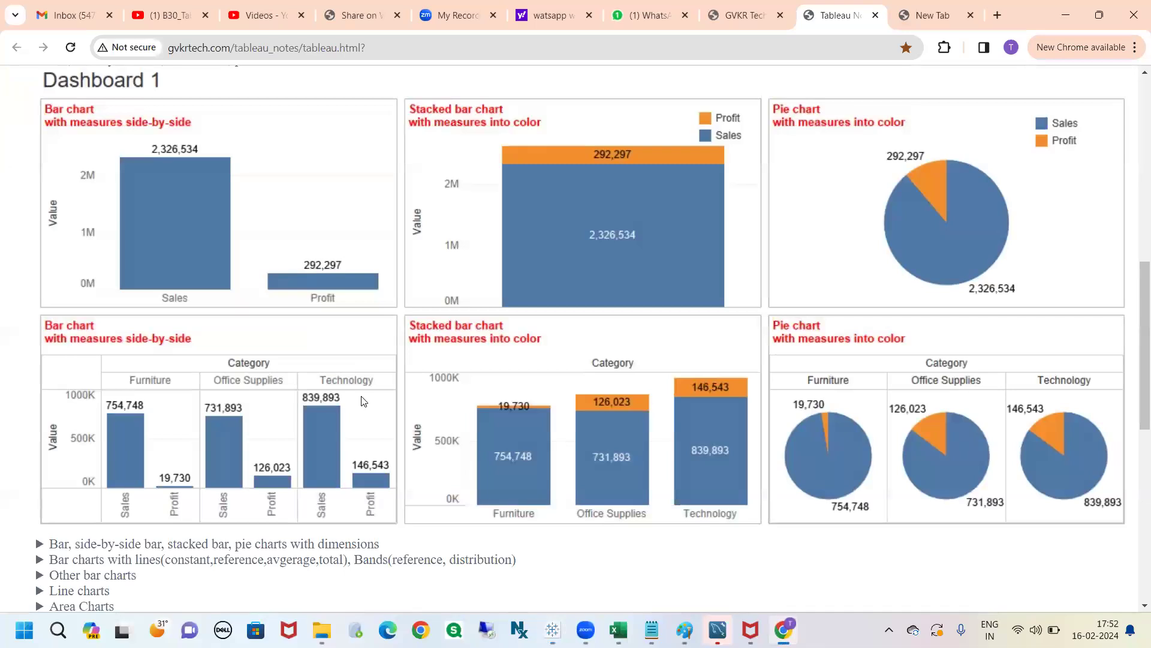
scroll(363, 401, "up", 1)
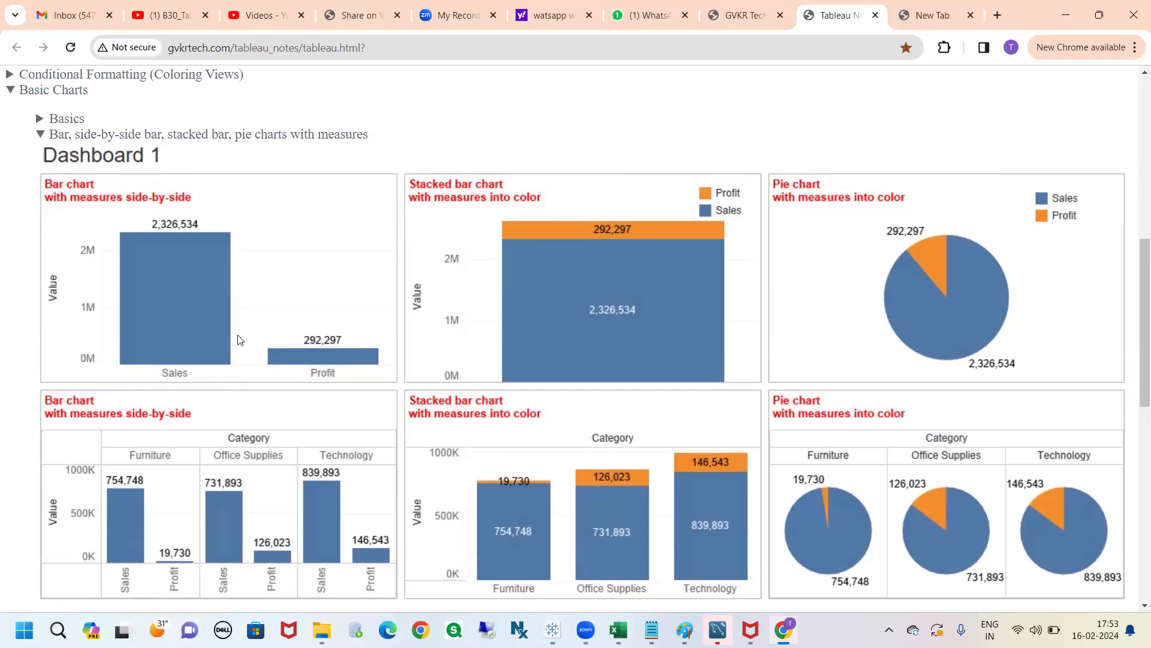
scroll(238, 340, "down", 1)
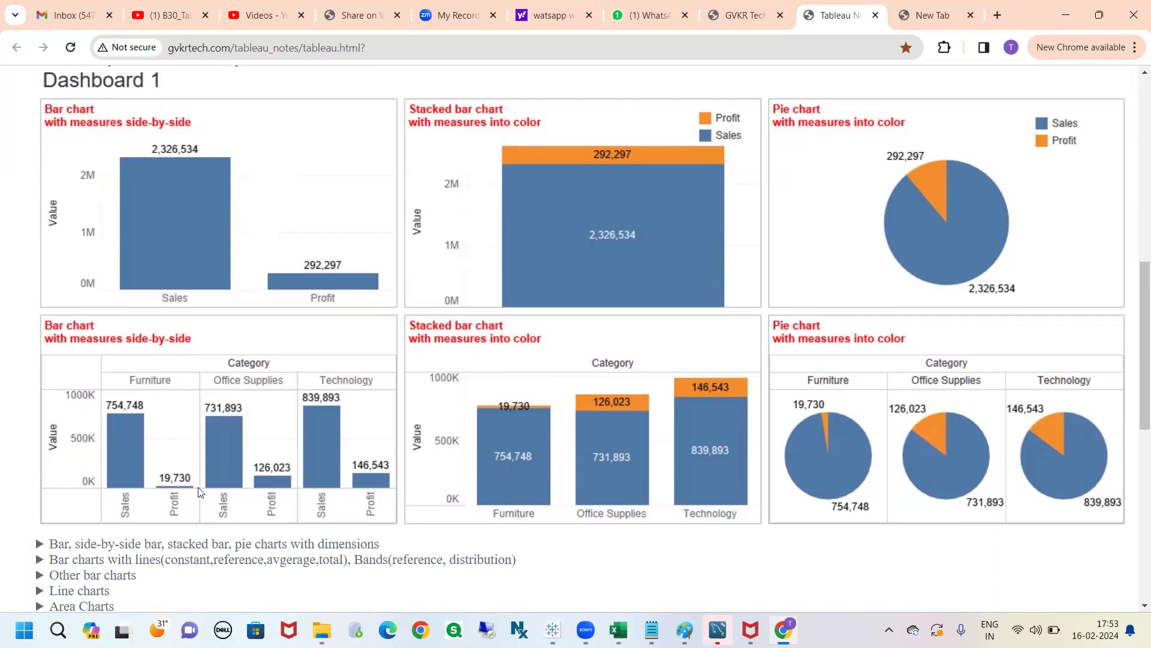
scroll(368, 438, "up", 1)
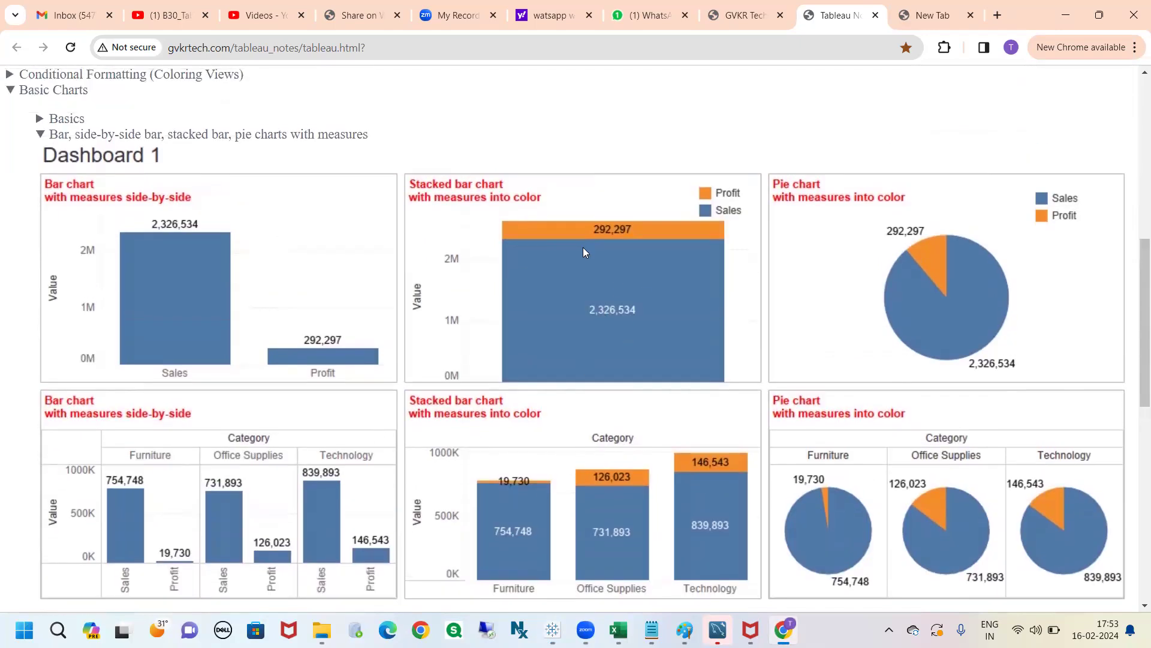
key("alt+Tab")
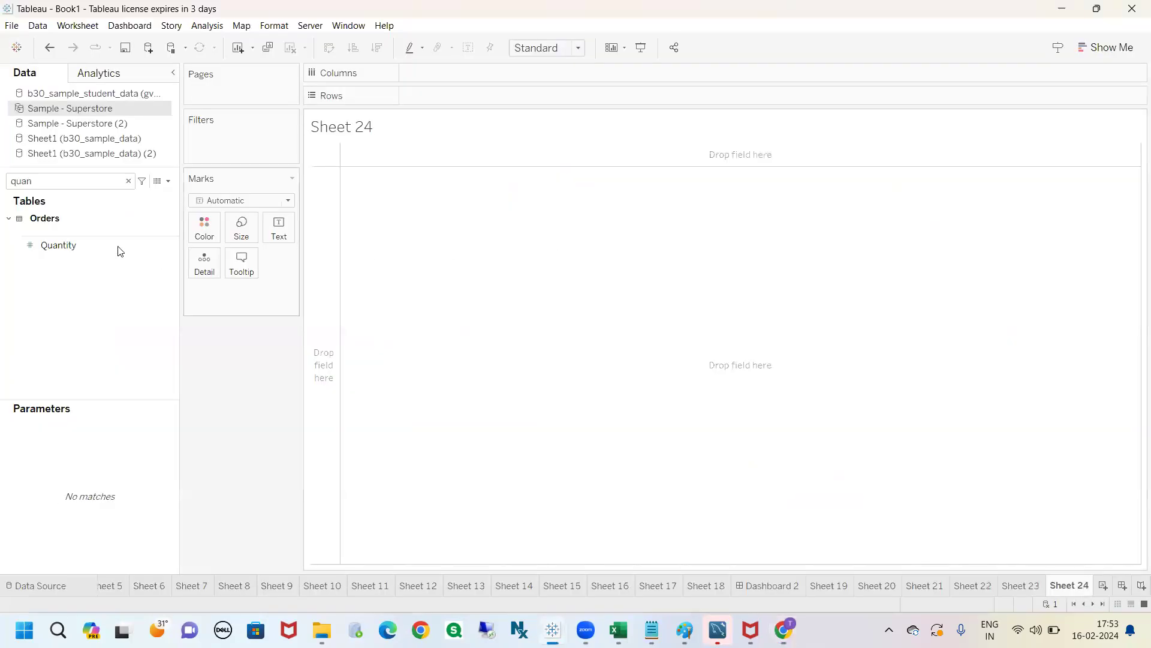
- Search the data fields for "sal" and place Sales on Rows in the blank worksheet
left_click(127, 181)
type("sal")
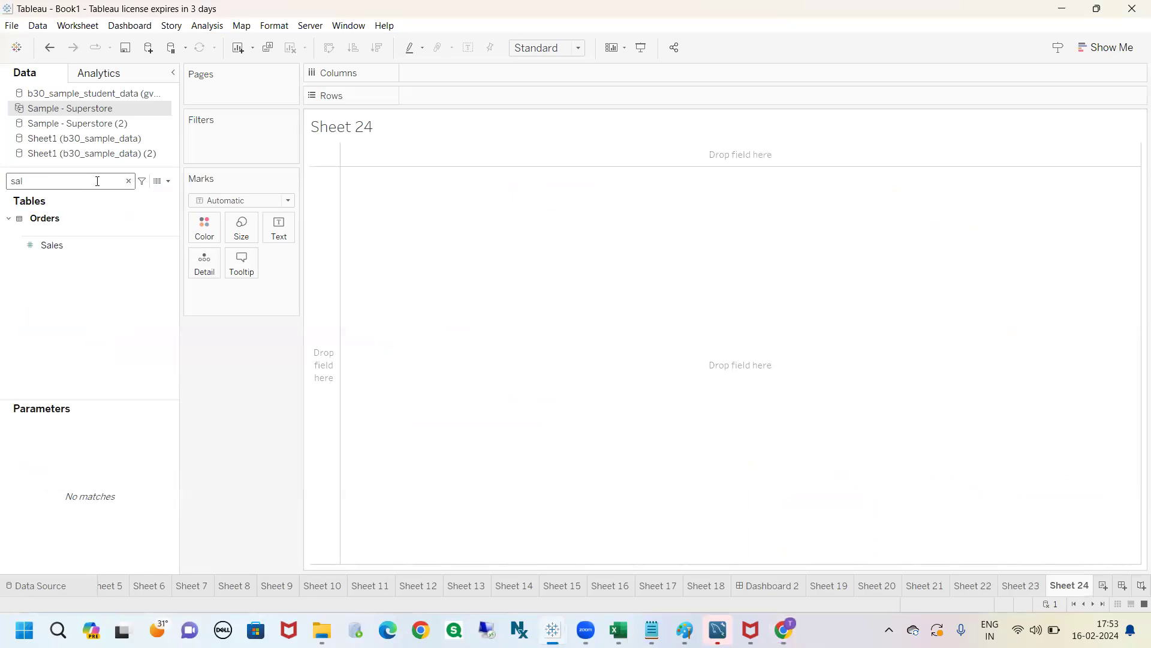
left_click(100, 242)
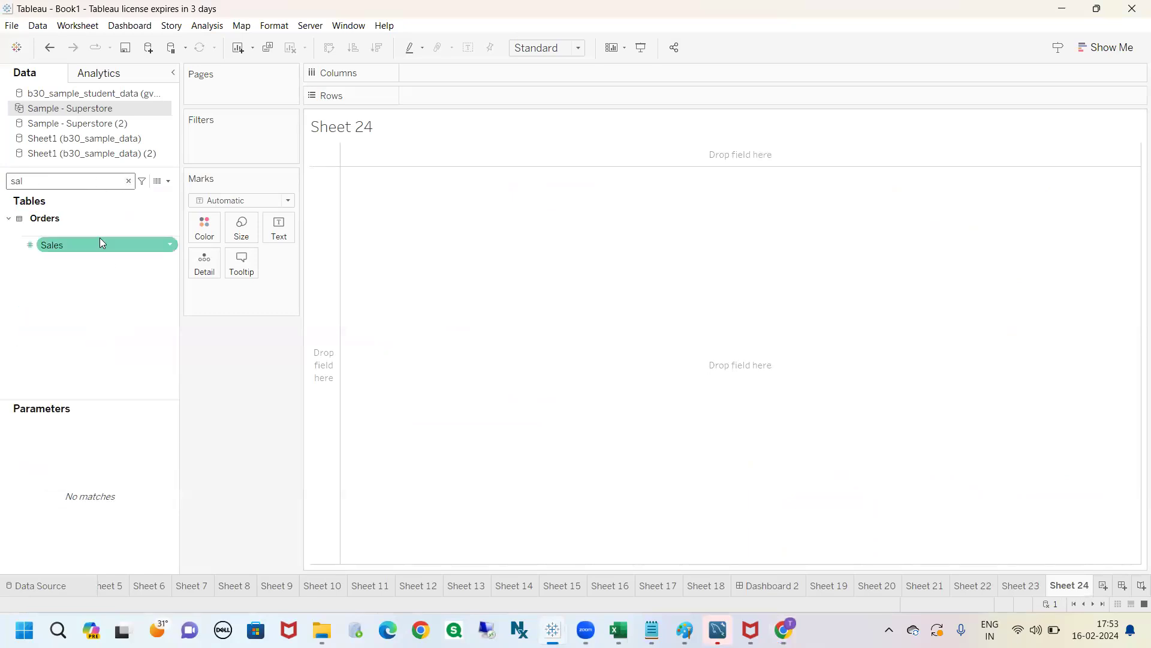
left_click_drag(97, 244, 438, 91)
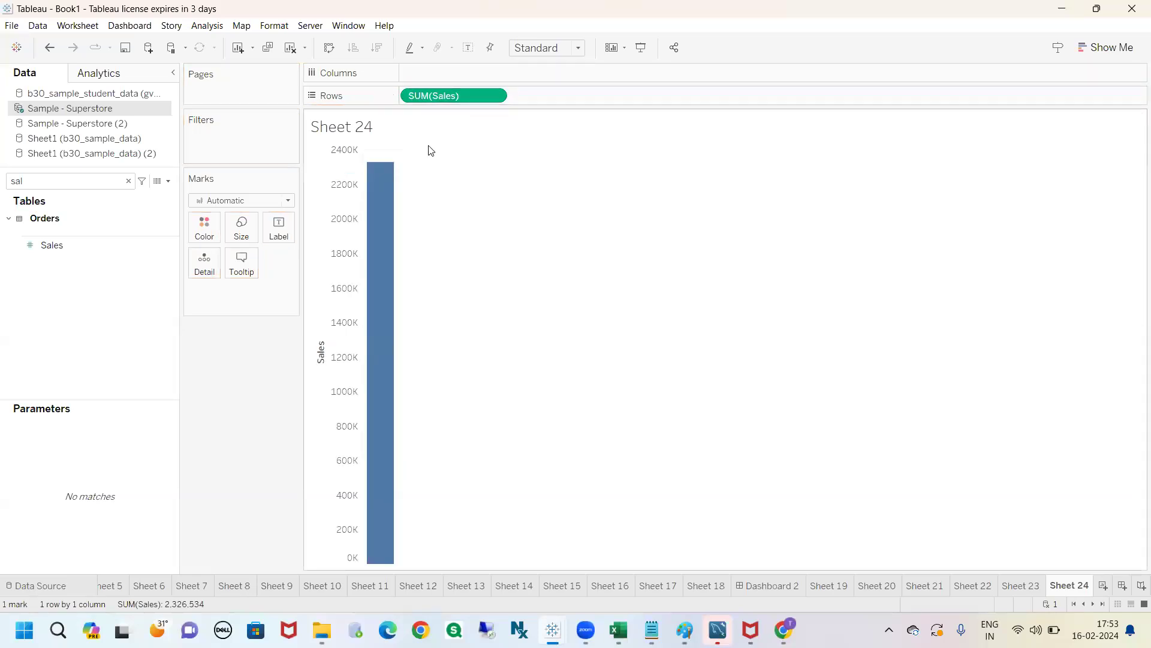
- Try the Entire View fit, return to Standard, and widen the single Sales bar
left_click(543, 47)
left_click(527, 101)
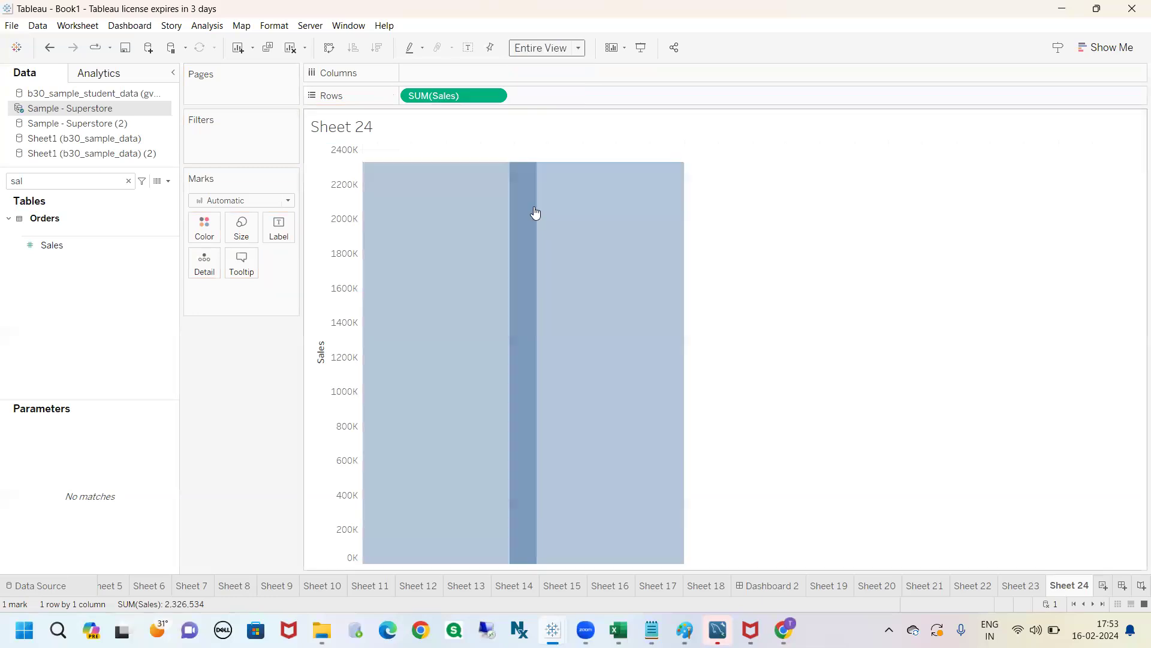
left_click(539, 48)
left_click(527, 62)
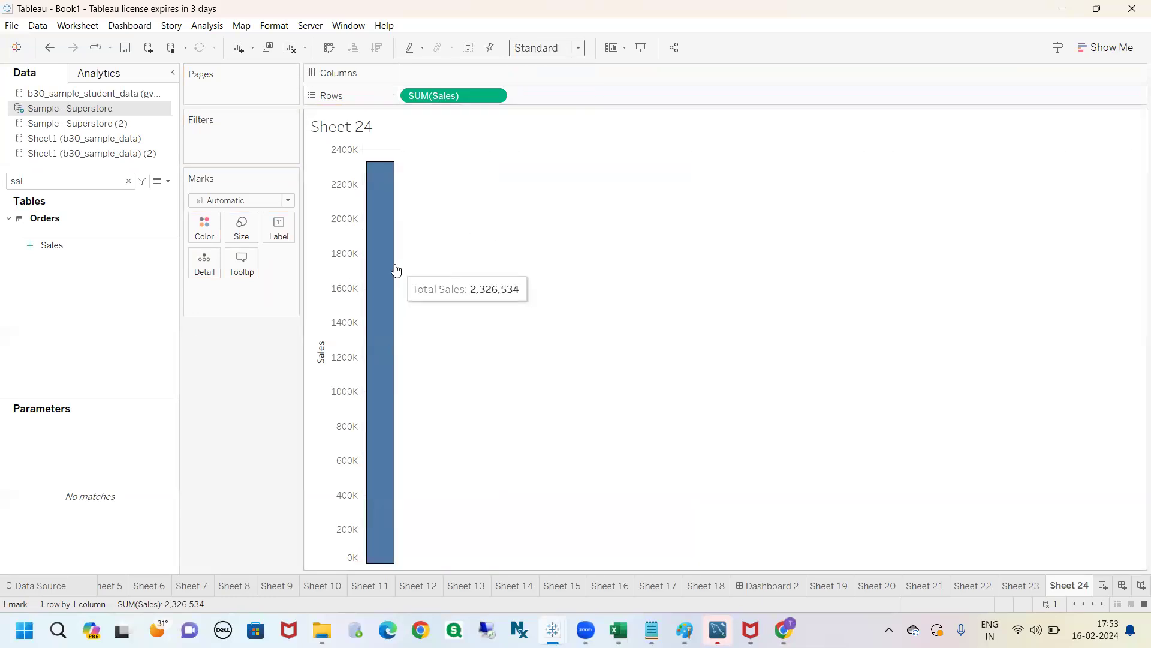
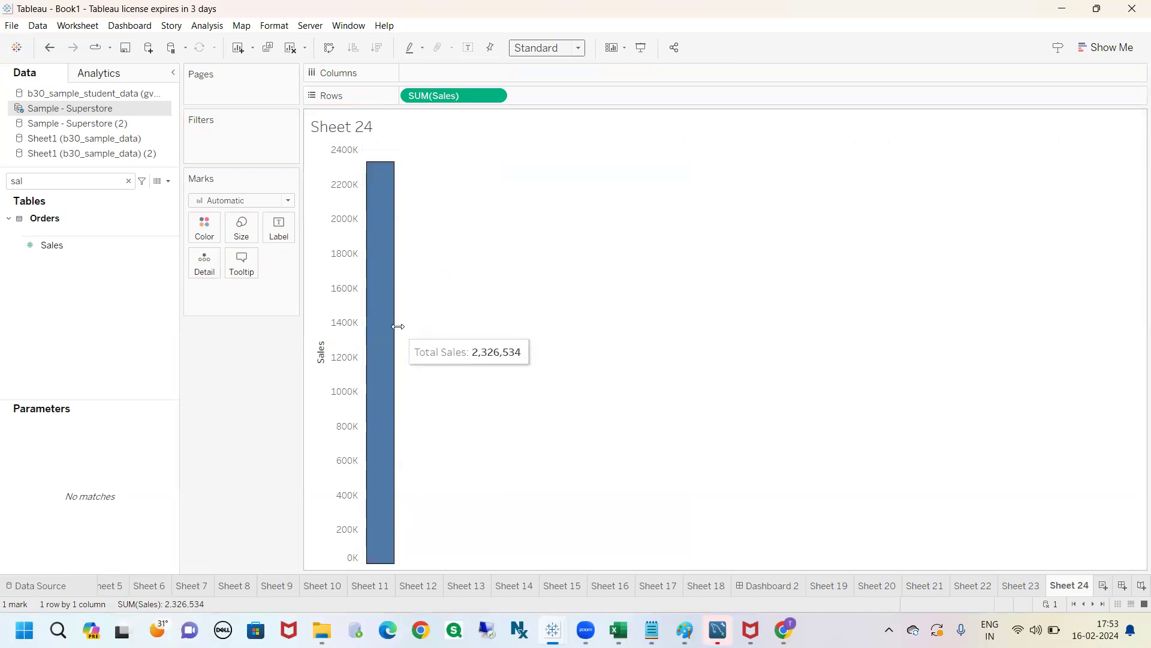
left_click_drag(397, 326, 476, 334)
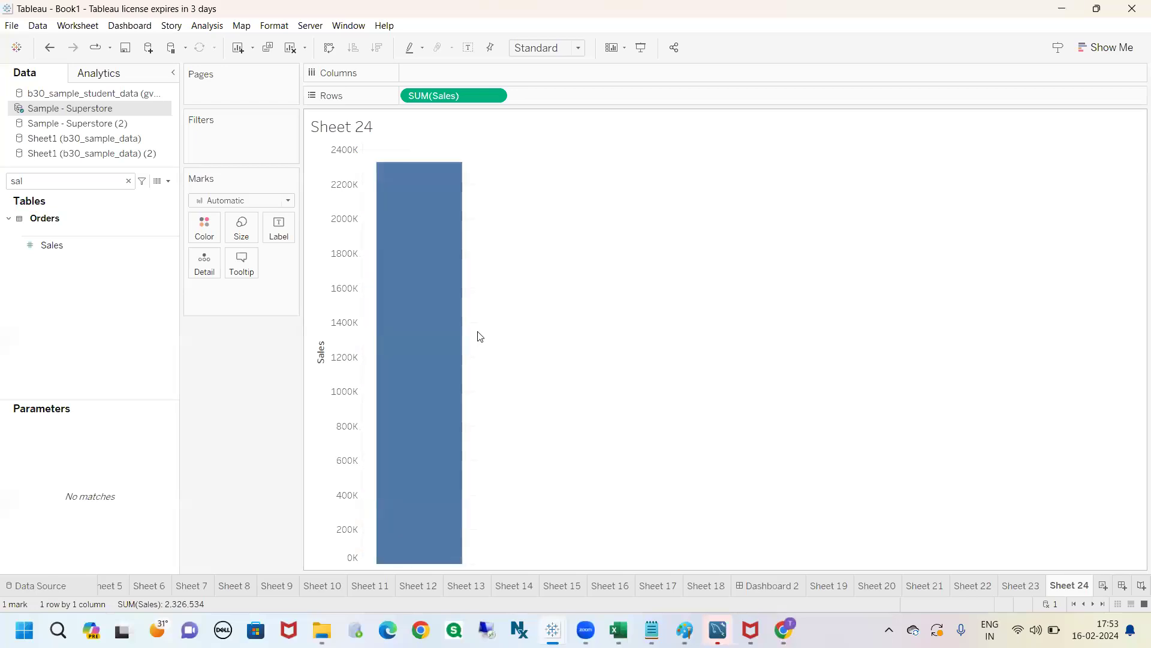
mouse_move(444, 282)
- Find Profit by searching "pro" and add it to Rows after Sales as a separate axis
left_click(129, 181)
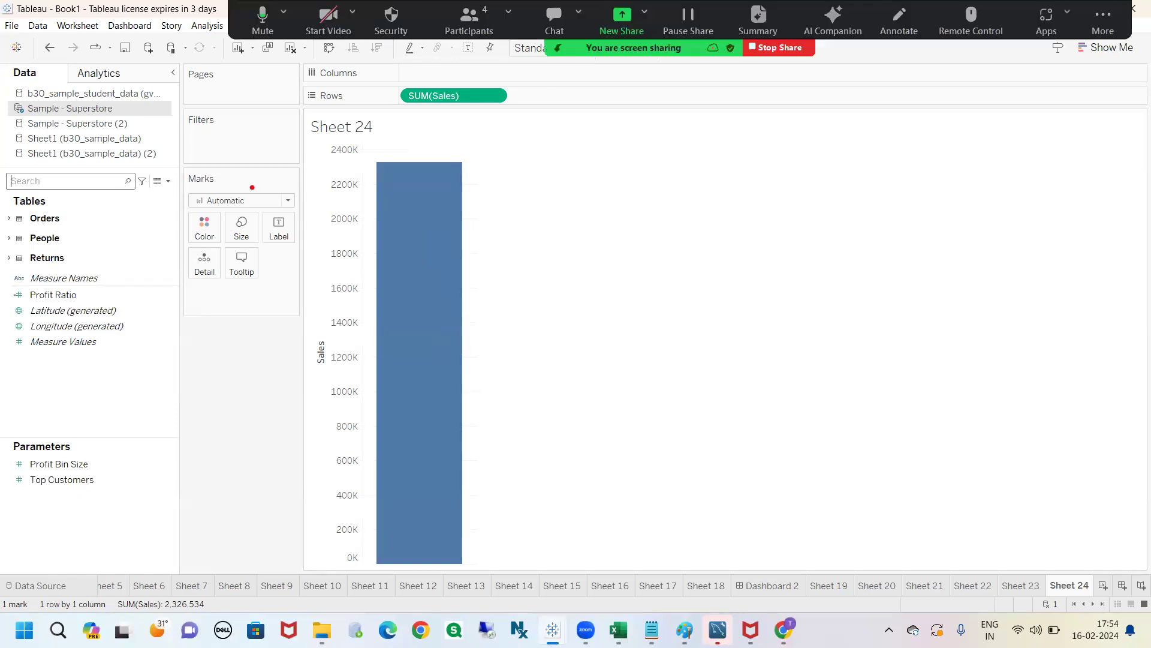
mouse_move(412, 65)
left_mouse_down()
mouse_move(368, 74)
mouse_move(380, 195)
mouse_move(122, 294)
mouse_move(488, 133)
left_mouse_up()
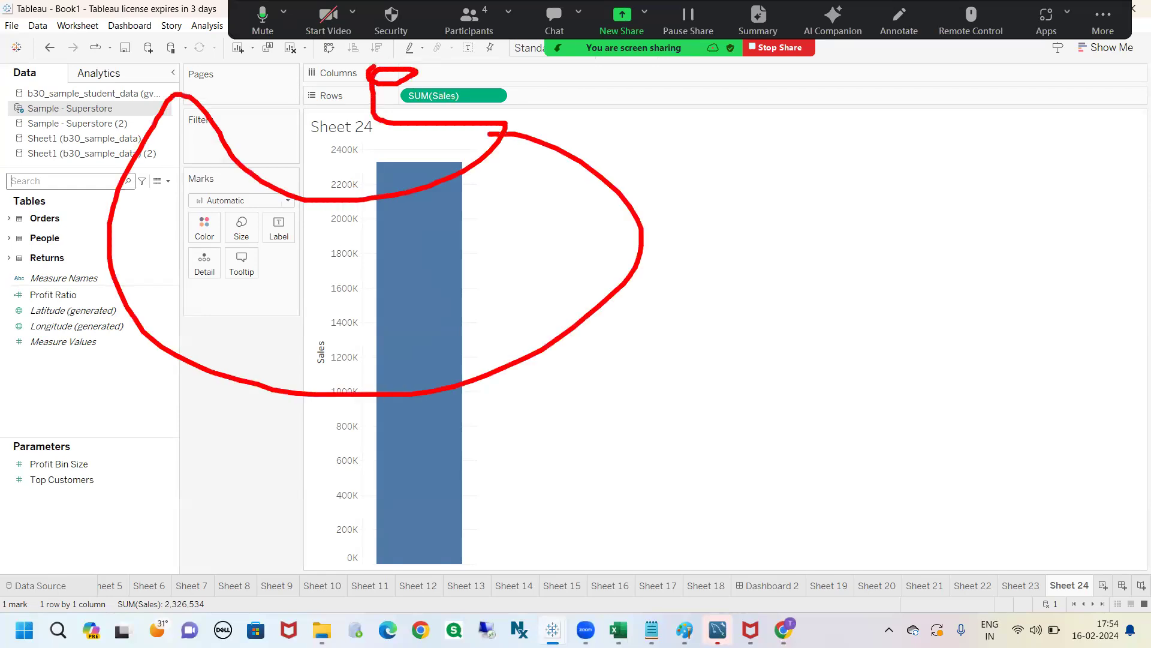
key("Escape")
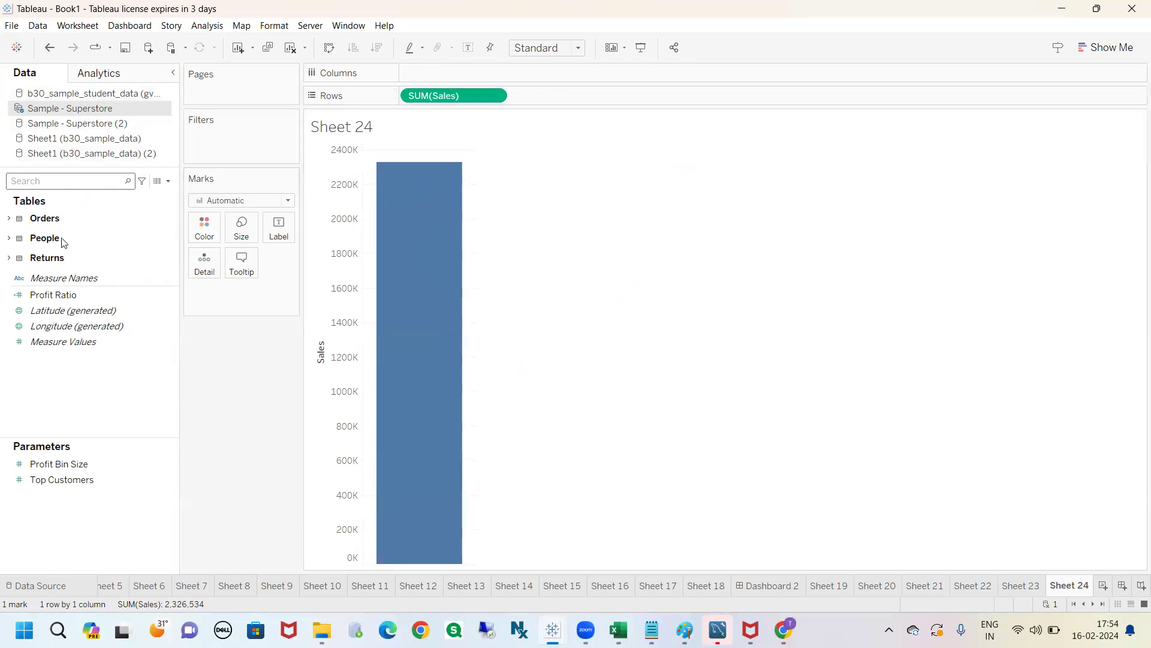
type("pro")
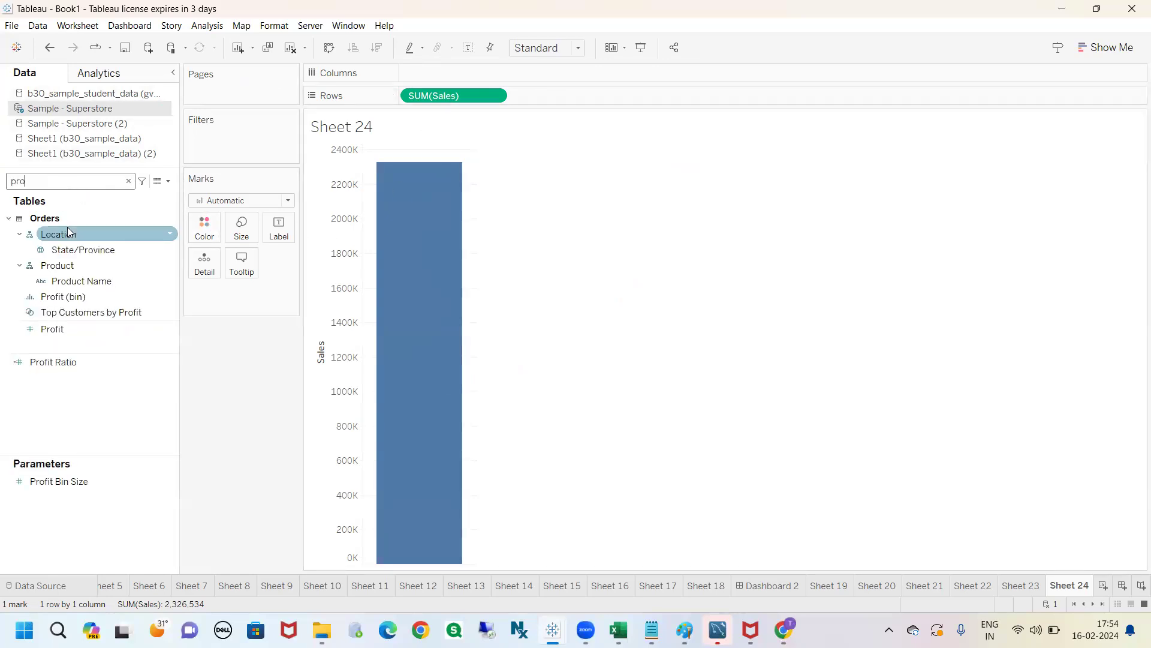
left_click_drag(77, 341, 555, 103)
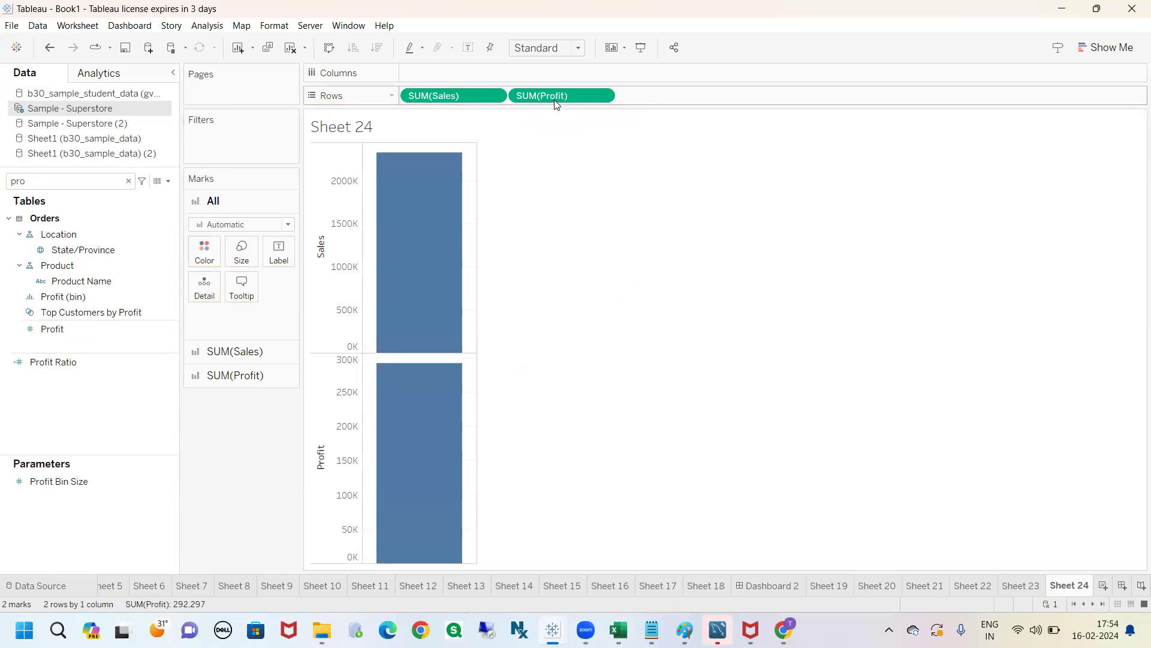
- Try Profit on Columns against Sales on Rows, undo the move, and remove Profit from the view
left_click_drag(547, 94, 477, 80)
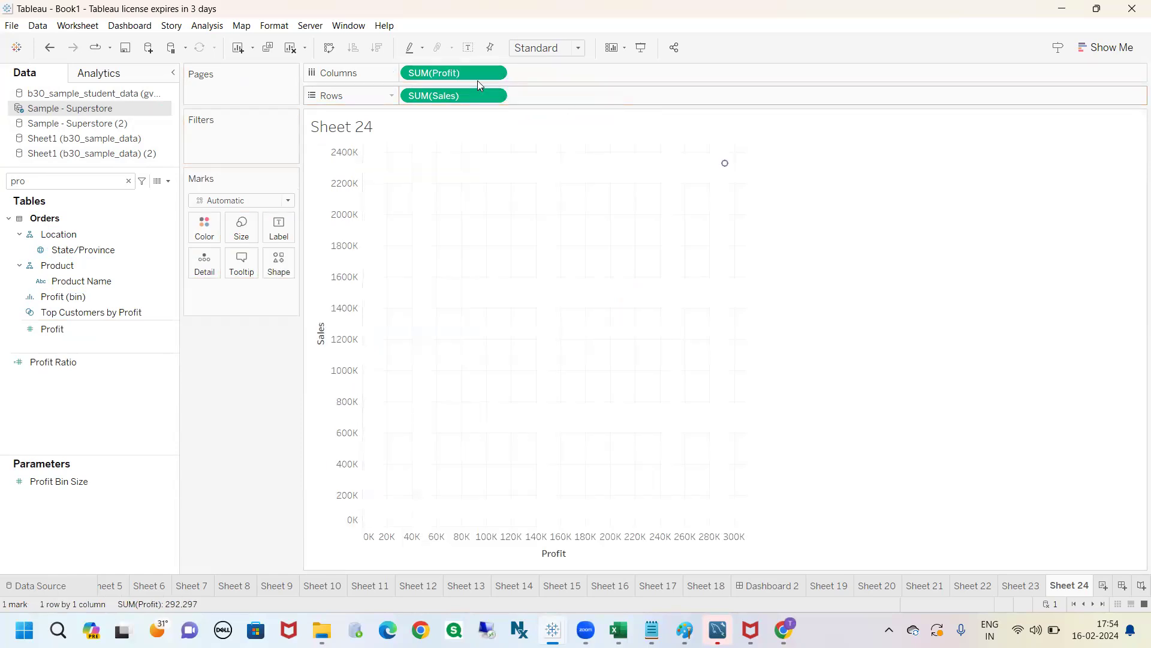
left_click(55, 52)
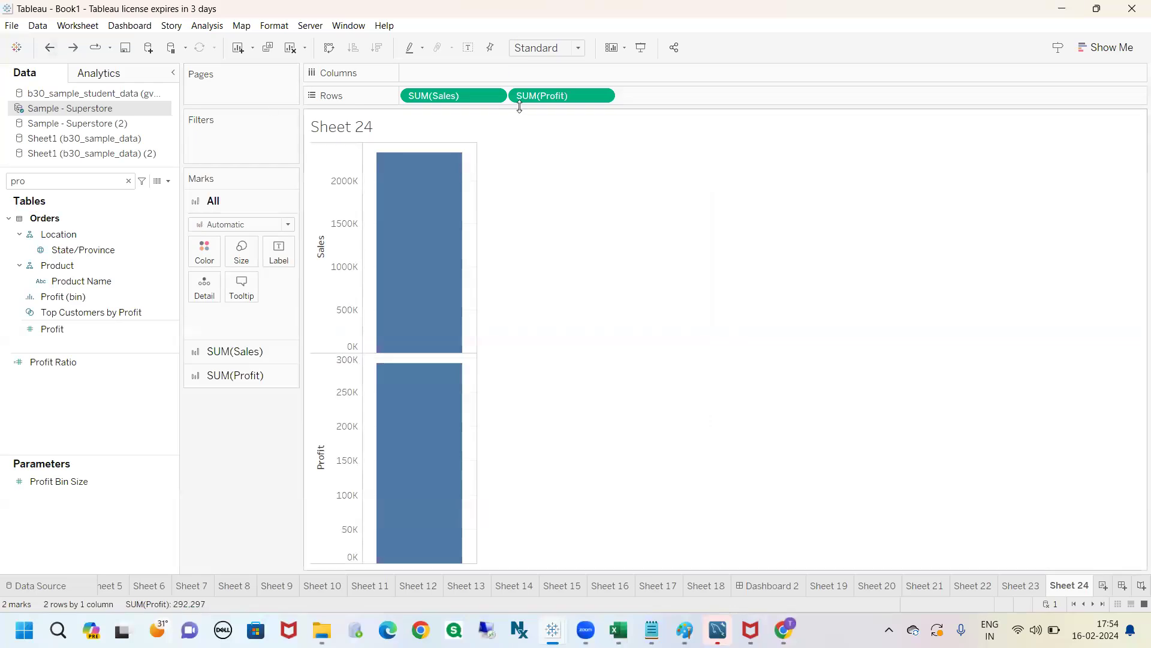
left_click_drag(532, 103, 84, 456)
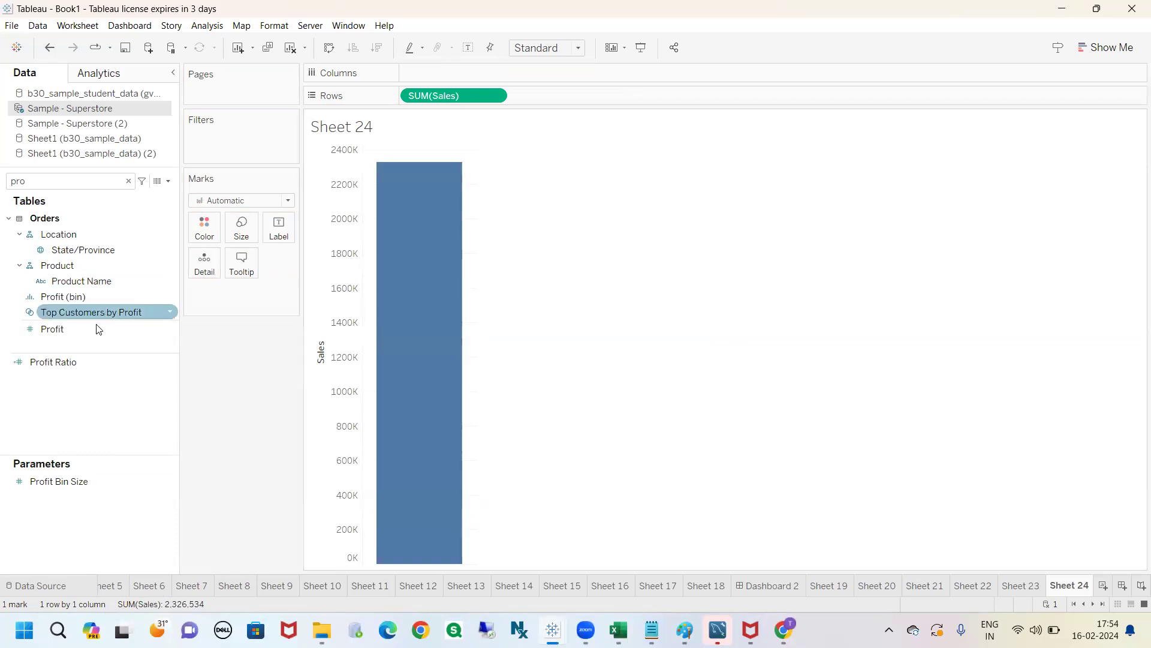
- Try Profit on the Sales axis to combine both measures, circle the labels under the bars, and undo the drop
left_click_drag(91, 327, 108, 350)
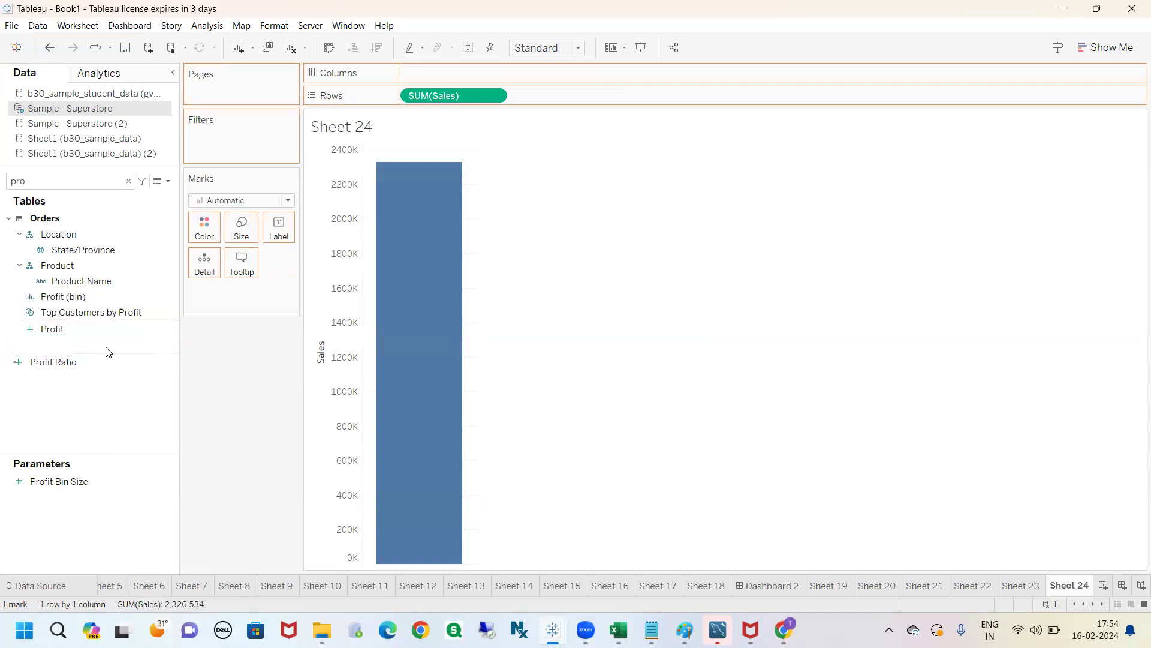
key("ctrl+2")
mouse_move(295, 161)
left_mouse_down()
mouse_move(278, 452)
mouse_move(404, 509)
mouse_move(288, 161)
left_mouse_up()
key("Escape")
mouse_move(54, 329)
left_mouse_down()
mouse_move(282, 351)
mouse_move(331, 318)
left_mouse_up()
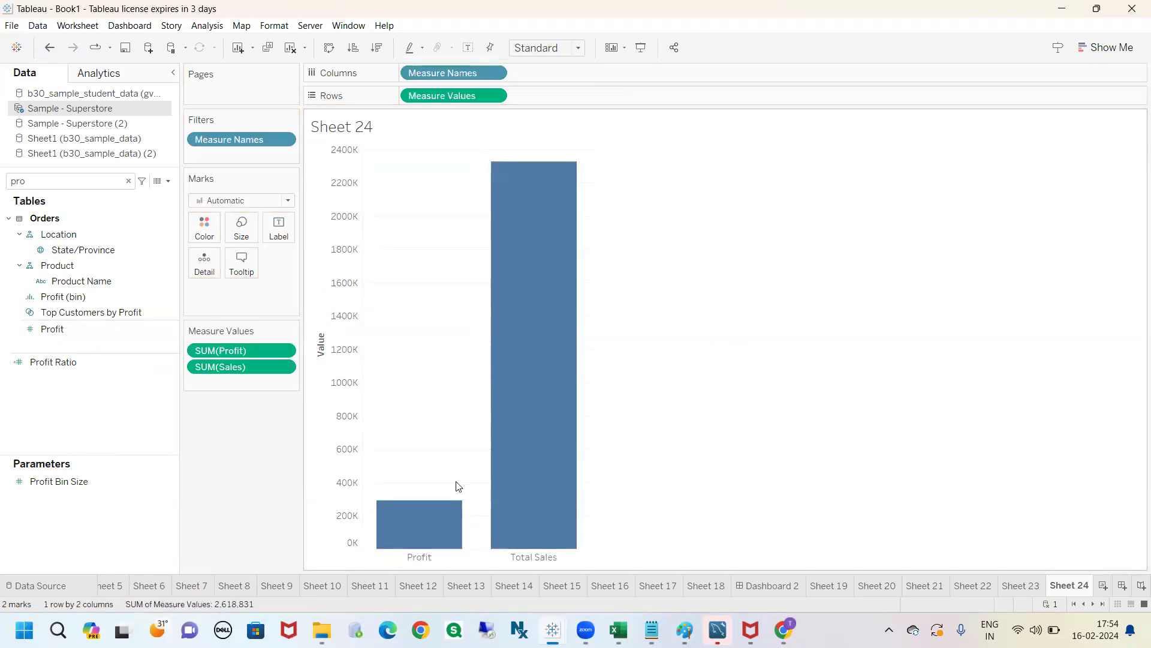
key("ctrl+2")
mouse_move(376, 552)
left_mouse_down()
mouse_move(573, 574)
mouse_move(362, 538)
mouse_move(344, 550)
left_mouse_up()
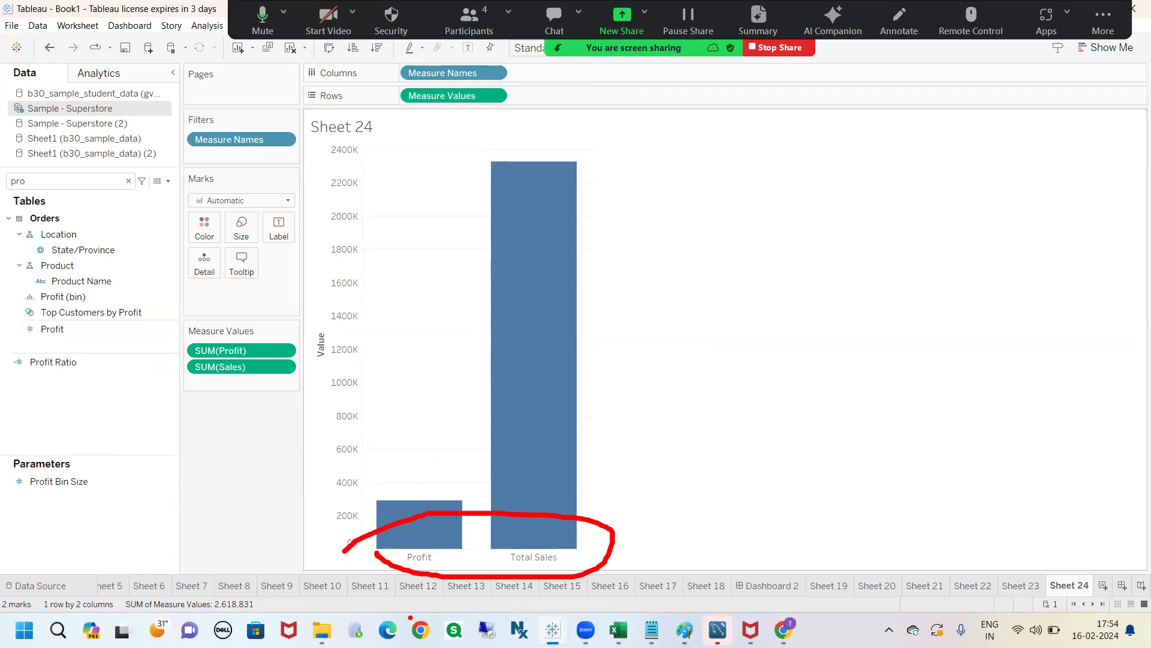
key("ctrl+2")
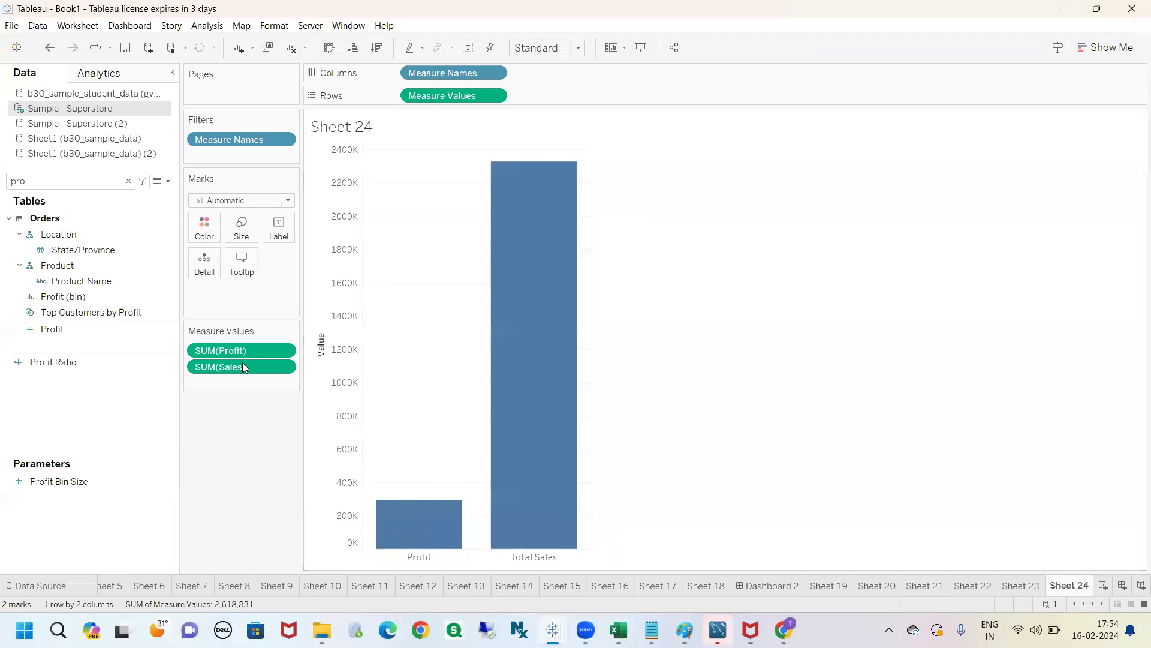
left_click(51, 48)
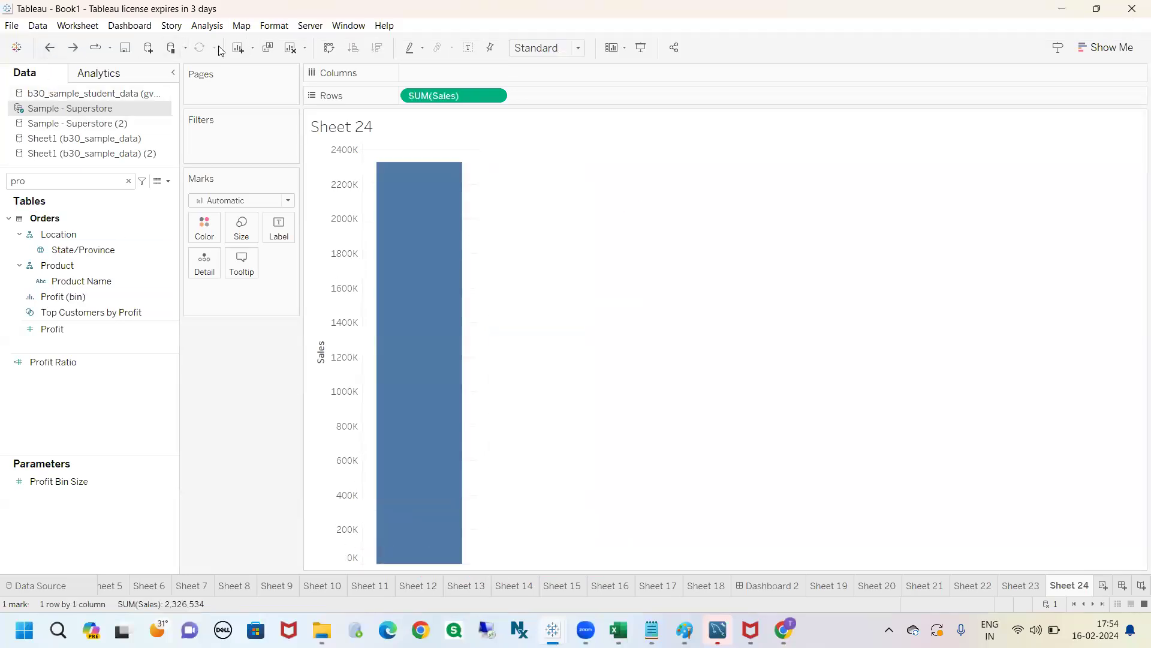
- Clear the worksheet, find Sales by searching "sa", and place it on Rows
left_click(291, 48)
left_click(111, 297)
double_click(85, 183)
type("sa")
left_click_drag(60, 246, 437, 94)
- Find Profit by searching "prof", drop it onto the Sales axis for side-by-side bars, and circle the bar labels
left_click(120, 179)
key("BackSpace")
key("BackSpace")
key("BackSpace")
type("prod")
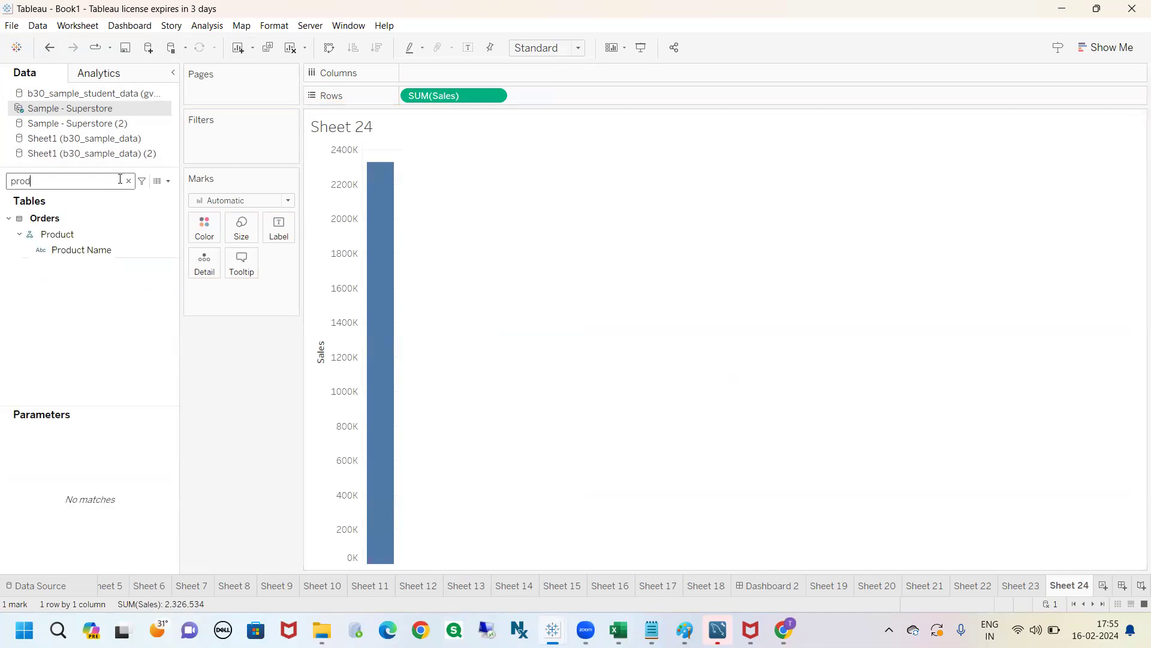
key("BackSpace")
type("f")
left_click(76, 265)
left_click_drag(77, 265, 346, 318)
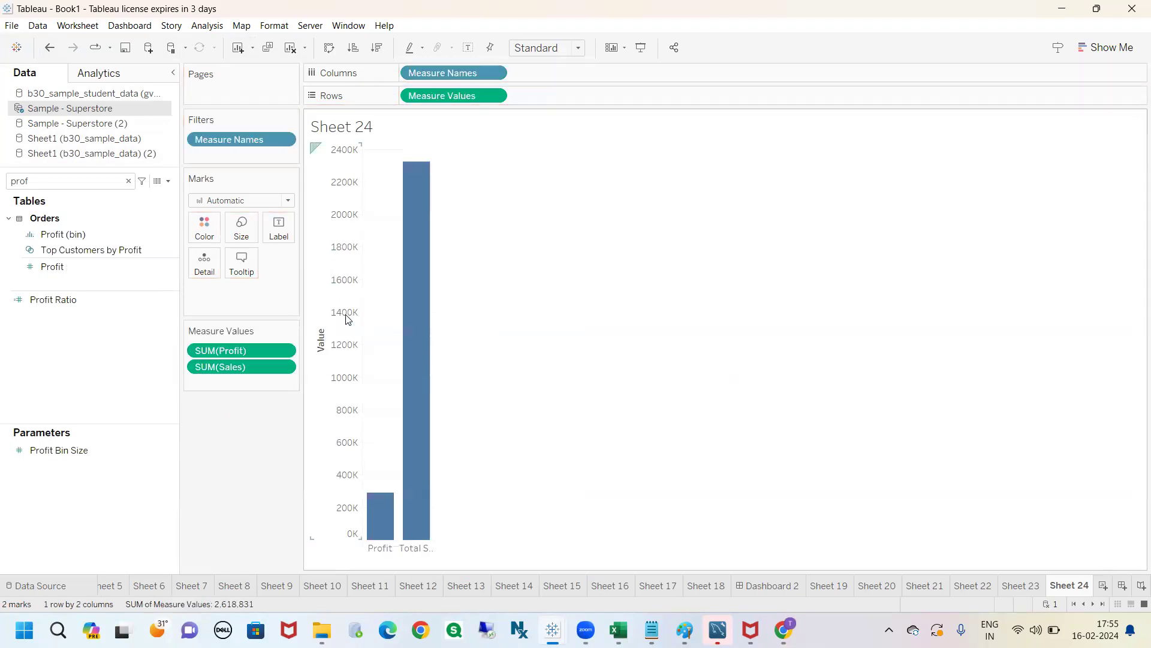
mouse_move(403, 399)
mouse_move(359, 538)
left_mouse_down()
mouse_move(417, 568)
mouse_move(360, 533)
left_mouse_up()
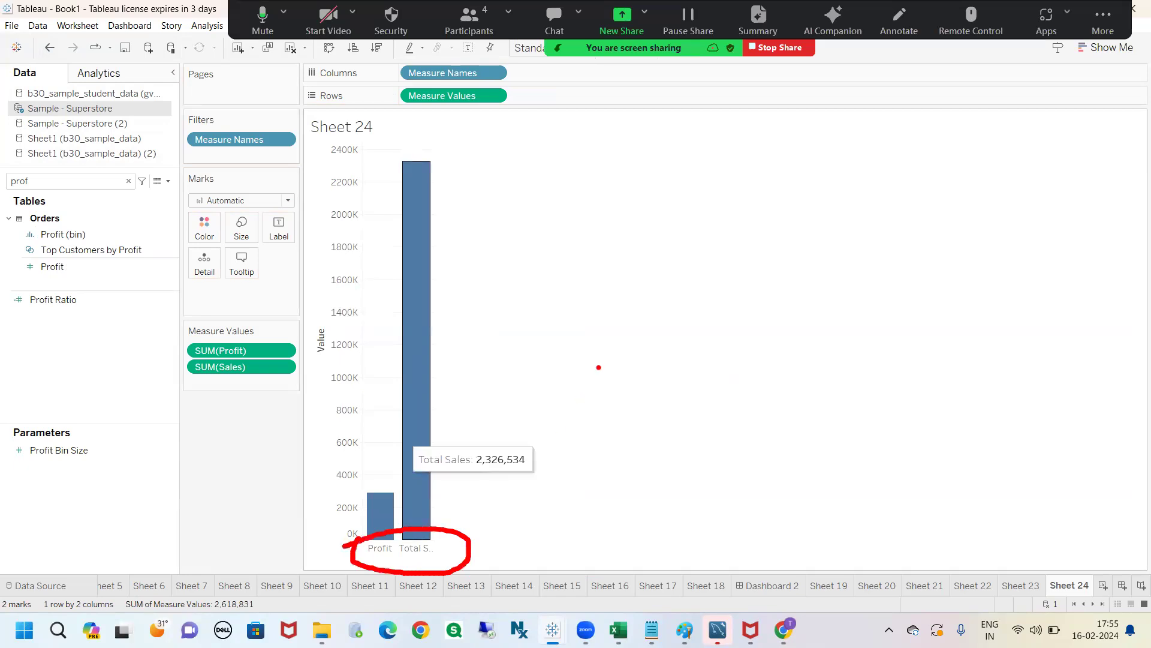
- Find Quantity by searching "qua", drop it onto the shared Value axis, and circle that axis
left_click(128, 181)
type("qua")
mouse_move(103, 244)
left_mouse_down()
mouse_move(180, 345)
mouse_move(351, 304)
mouse_move(345, 331)
mouse_move(318, 299)
mouse_move(365, 450)
mouse_move(352, 309)
mouse_move(308, 301)
left_mouse_up()
key("ctrl+2")
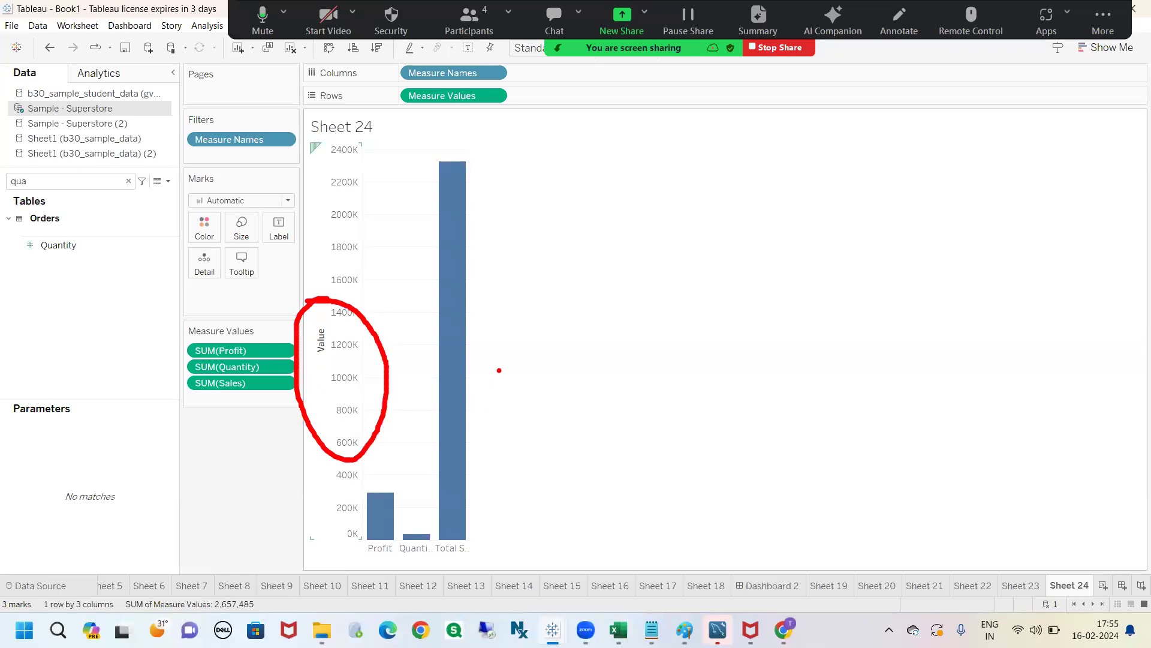
key("Escape")
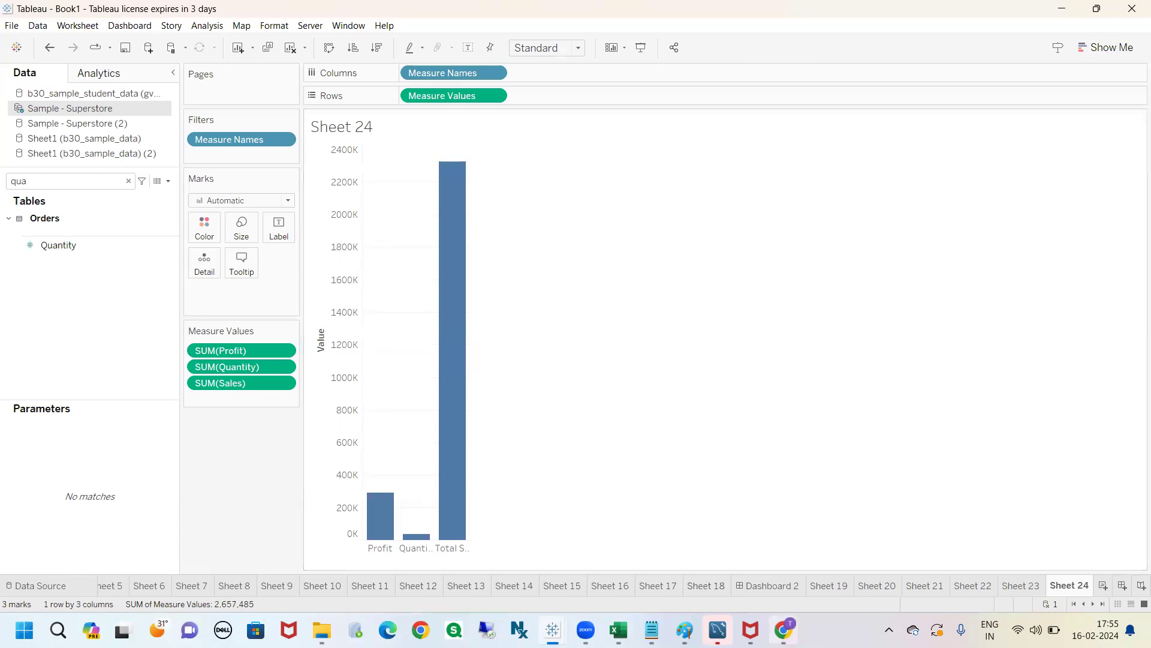
- Switch to the Tableau notes in Chrome, review the Dashboard 1 side-by-side measure charts, and return to Tableau
left_click(783, 630)
scroll(227, 369, "down", 2)
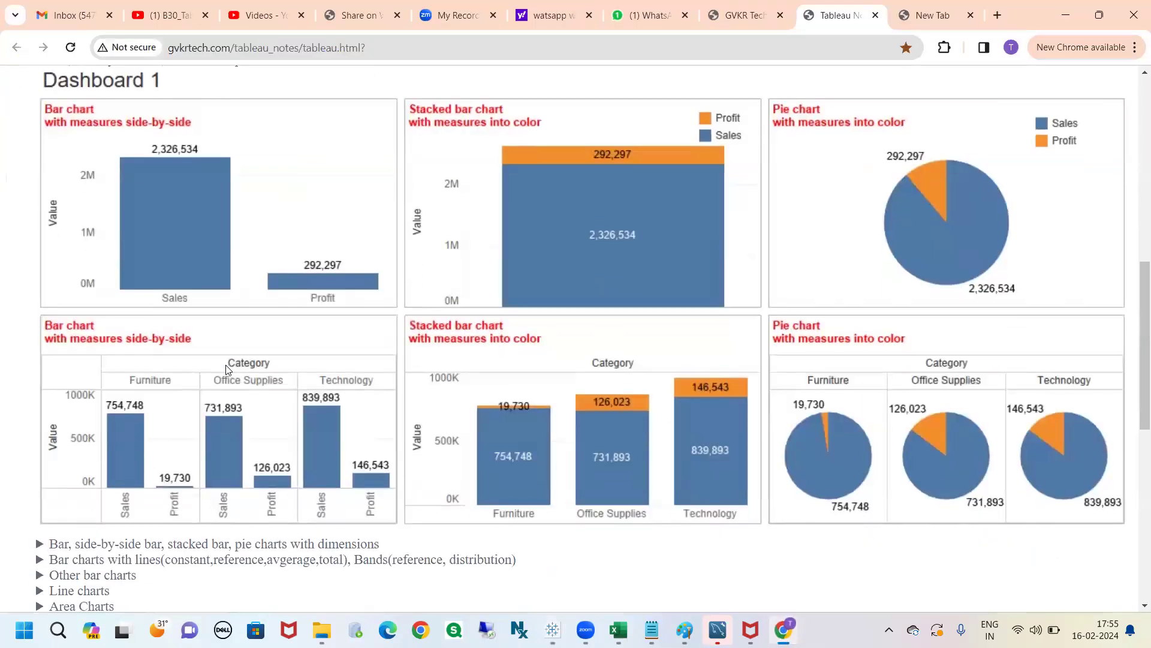
scroll(227, 369, "down", 1)
scroll(225, 369, "up", 3)
scroll(226, 369, "down", 1)
key("alt+Tab")
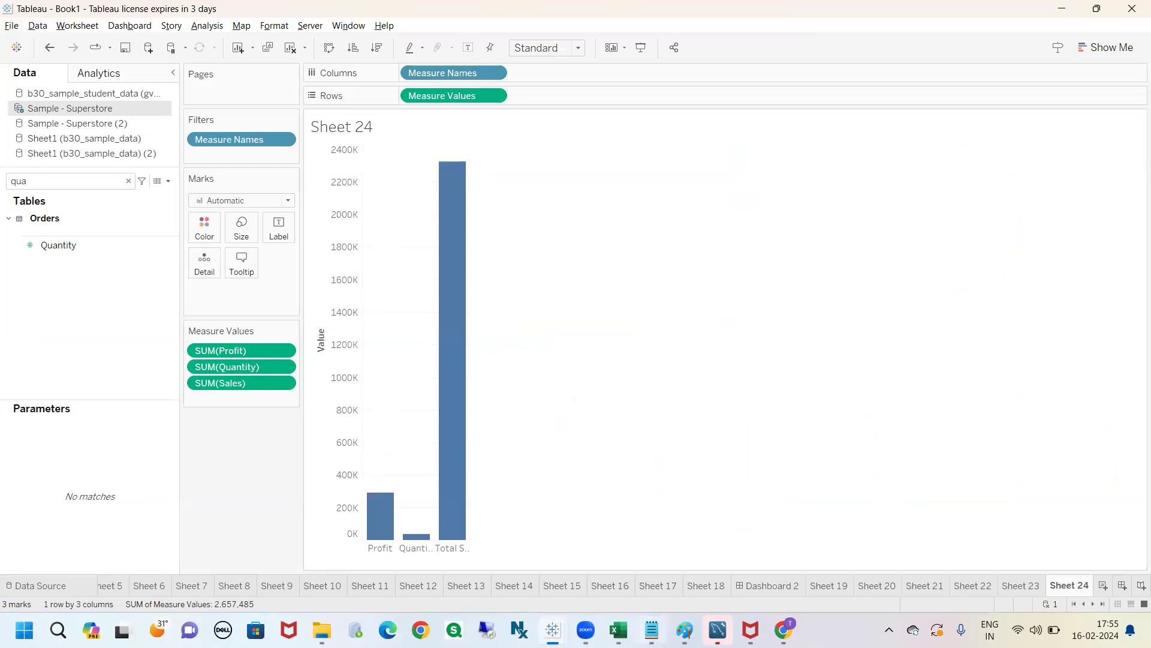
- Switch to the Chrome notes, examine the Dashboard 2 bar, stacked bar and pie charts with dimensions, and collapse that section
mouse_move(685, 630)
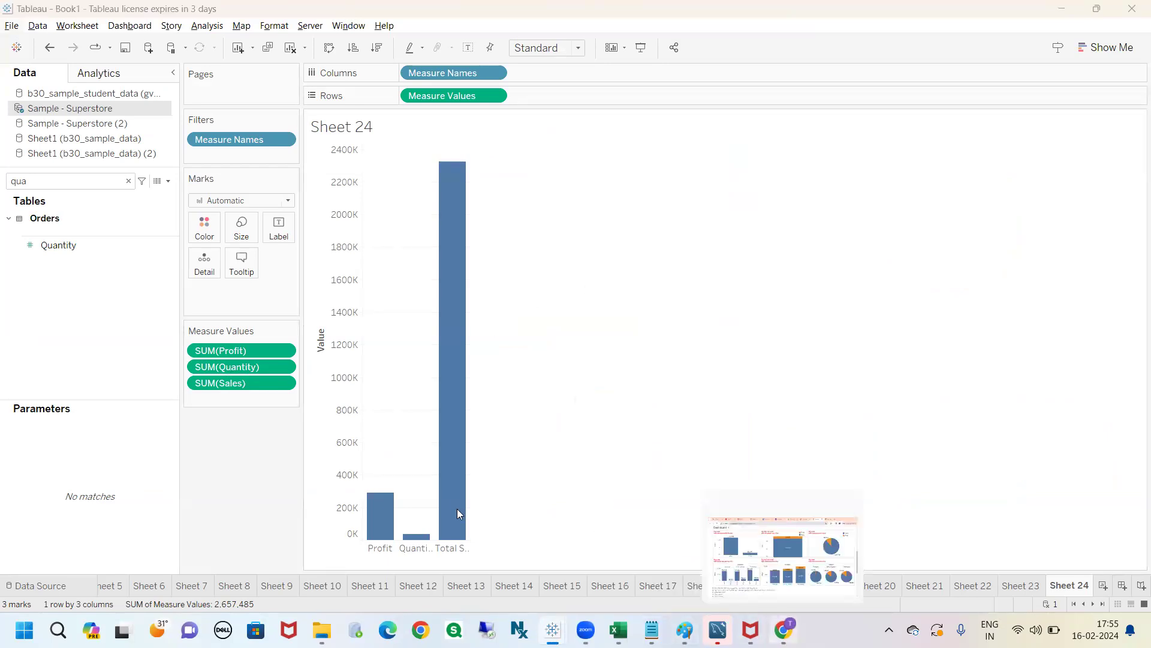
left_click(783, 630)
scroll(402, 489, "down", 2)
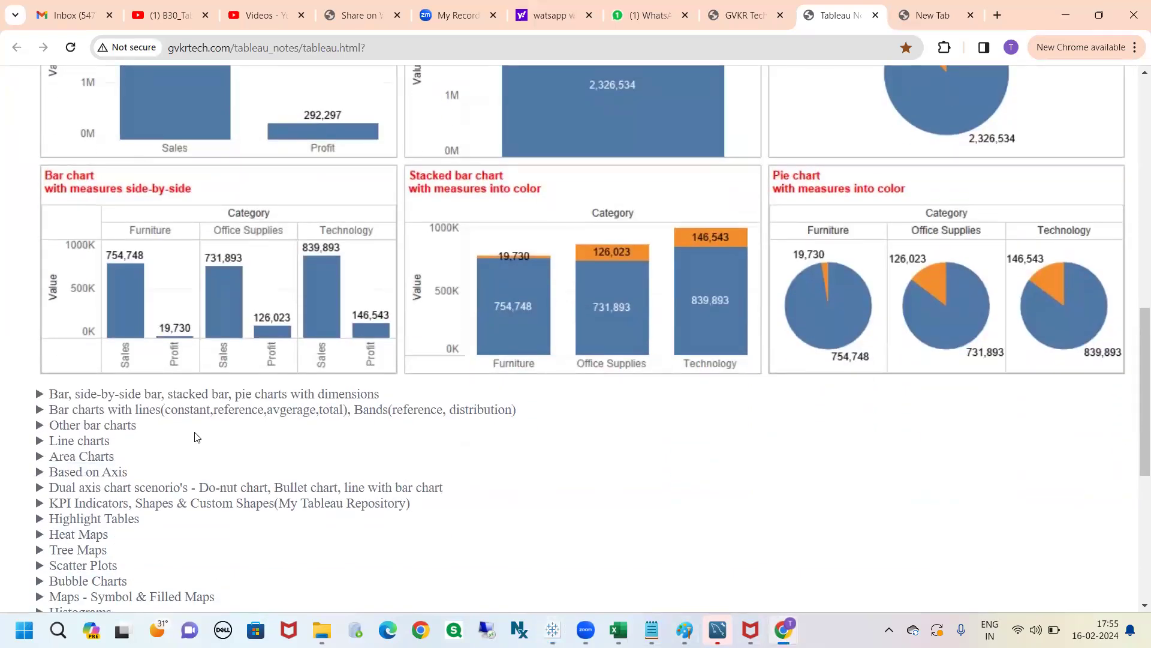
left_click(177, 396)
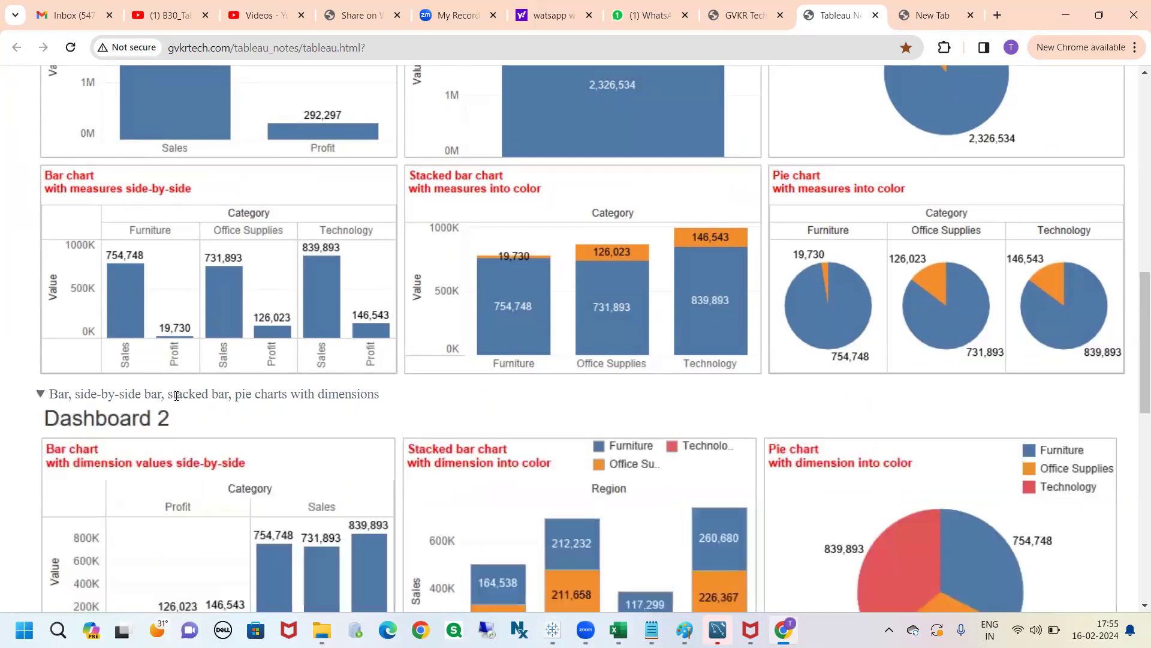
scroll(175, 397, "down", 5)
scroll(174, 397, "up", 3)
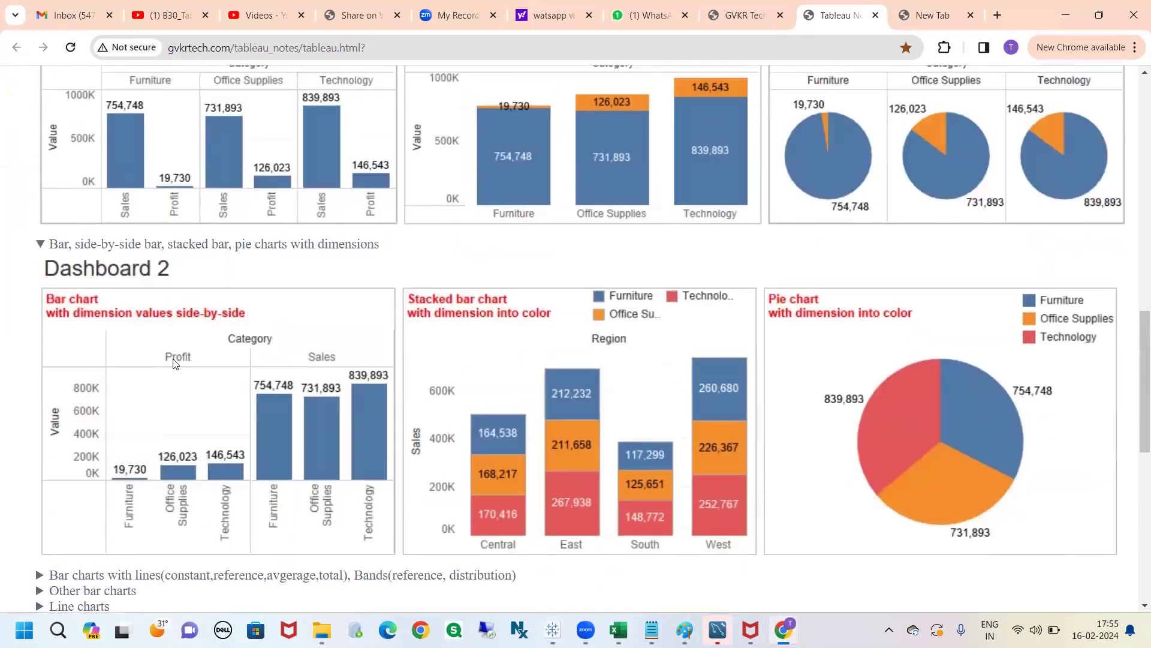
left_click(193, 244)
scroll(236, 326, "down", 1)
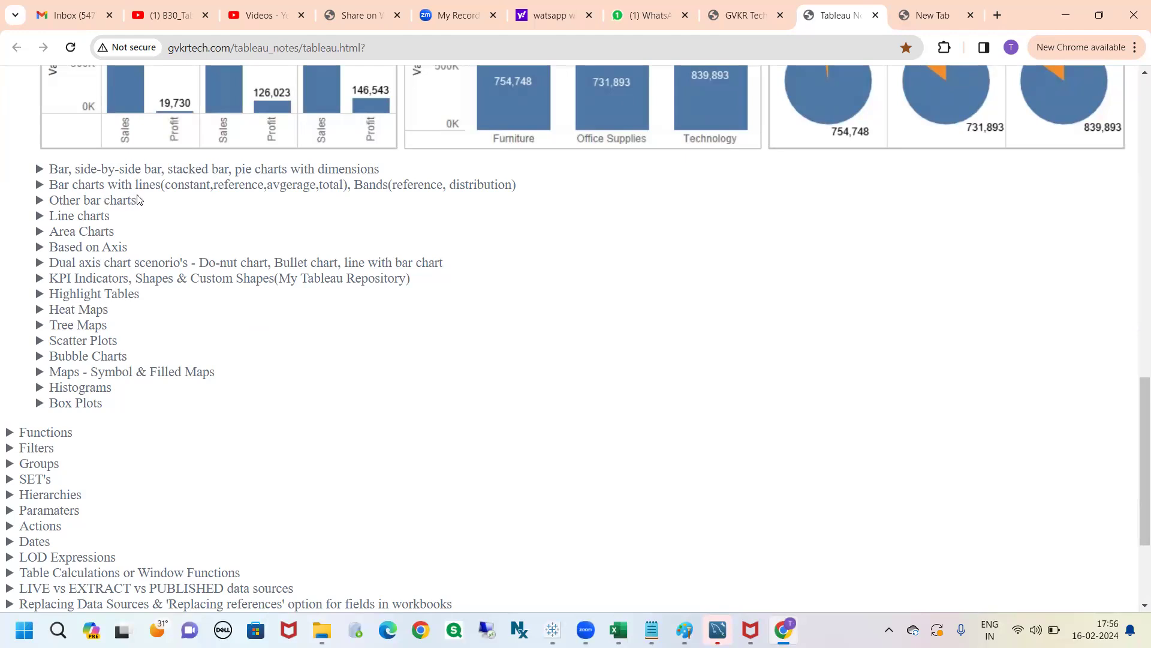
- Collapse the notes section on charts with measures and expand the Based on Axis section
scroll(132, 261, "up", 3)
scroll(140, 260, "up", 6)
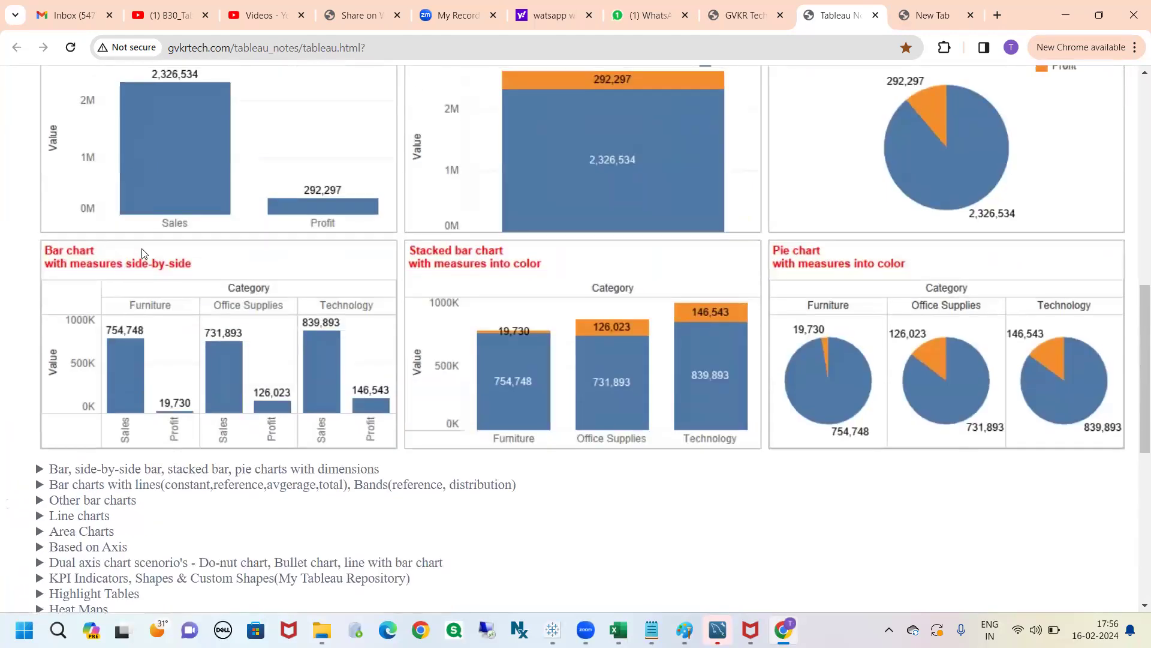
left_click(128, 208)
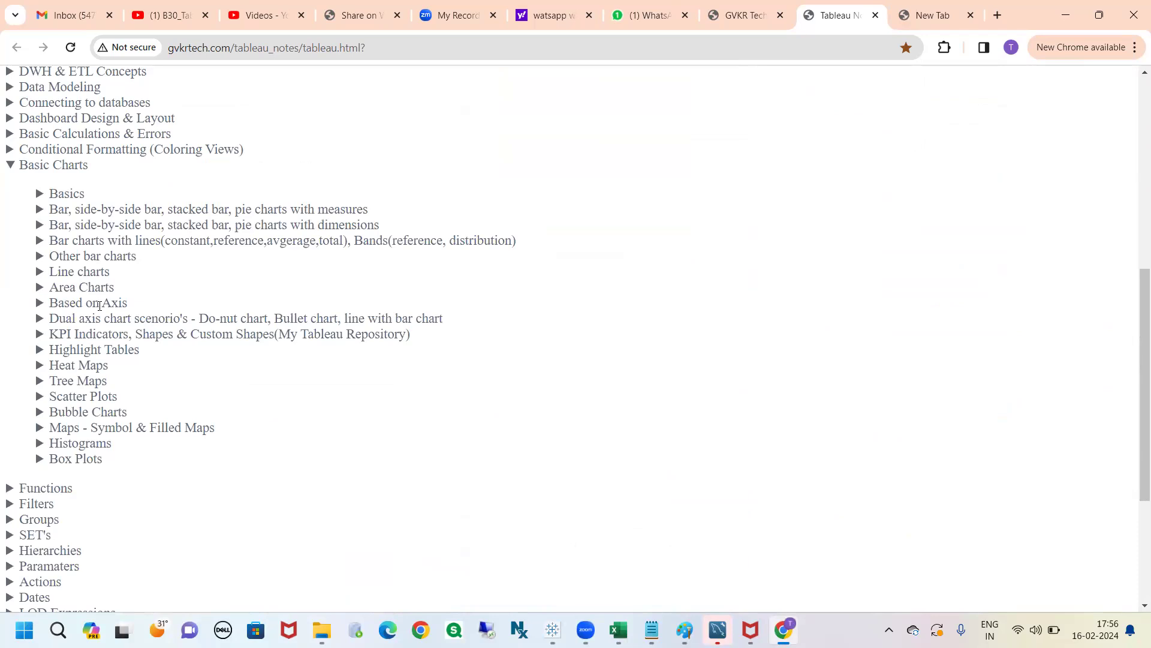
left_click(97, 304)
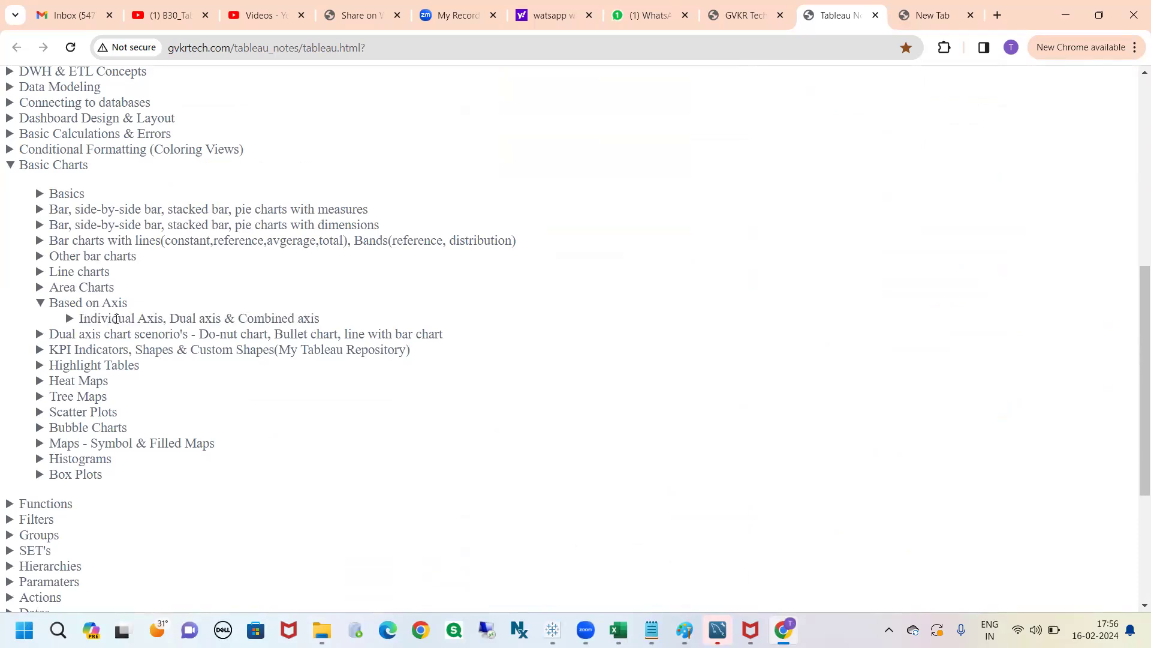
- Expand the Individual Axis, Dual axis & Combined axis notes and view the Dashboard 3 axis comparison charts
left_click(116, 319)
scroll(173, 325, "down", 4)
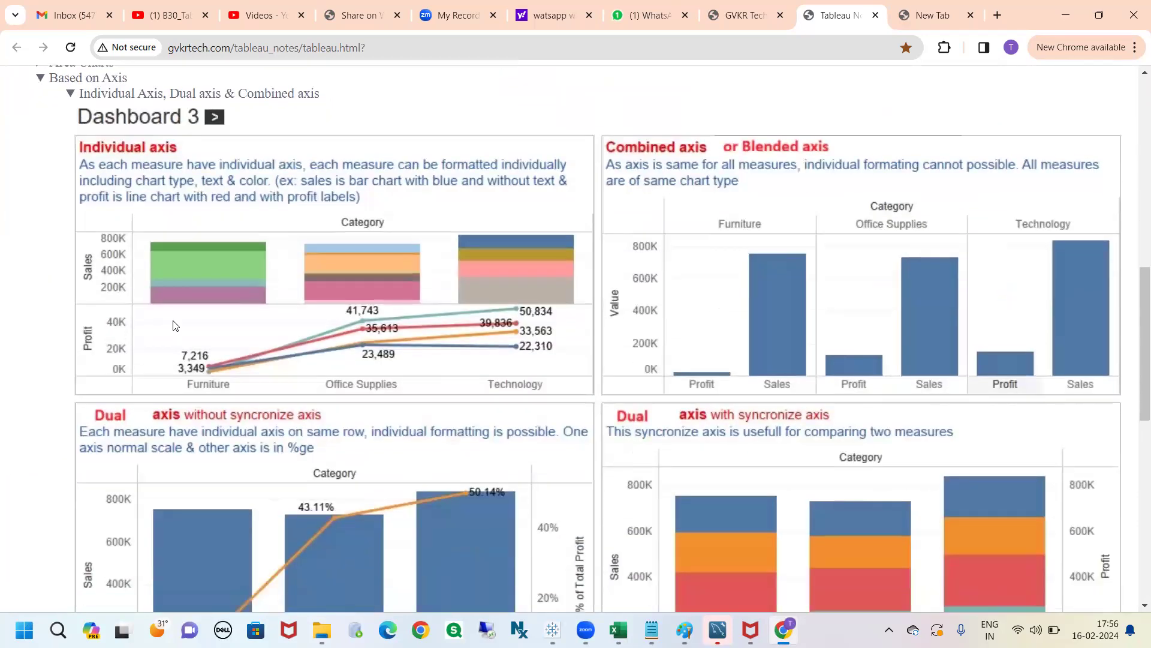
scroll(173, 326, "up", 1)
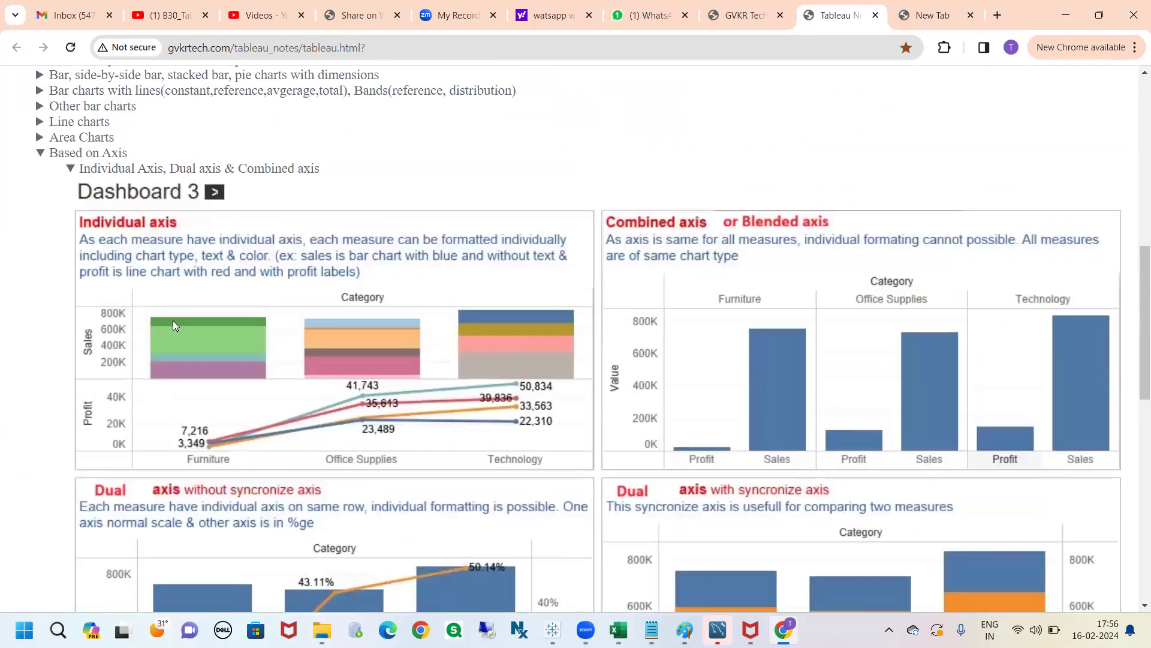
- Mark up the Individual, Dual and Combined axis heading and circle the Individual axis chart in red, and clear the annotations
key("ctrl+2")
mouse_move(85, 179)
left_mouse_down()
mouse_move(215, 179)
mouse_move(348, 157)
mouse_move(260, 164)
mouse_move(263, 175)
left_mouse_up()
mouse_move(167, 150)
left_mouse_down()
mouse_move(167, 172)
mouse_move(231, 161)
mouse_move(168, 147)
left_mouse_up()
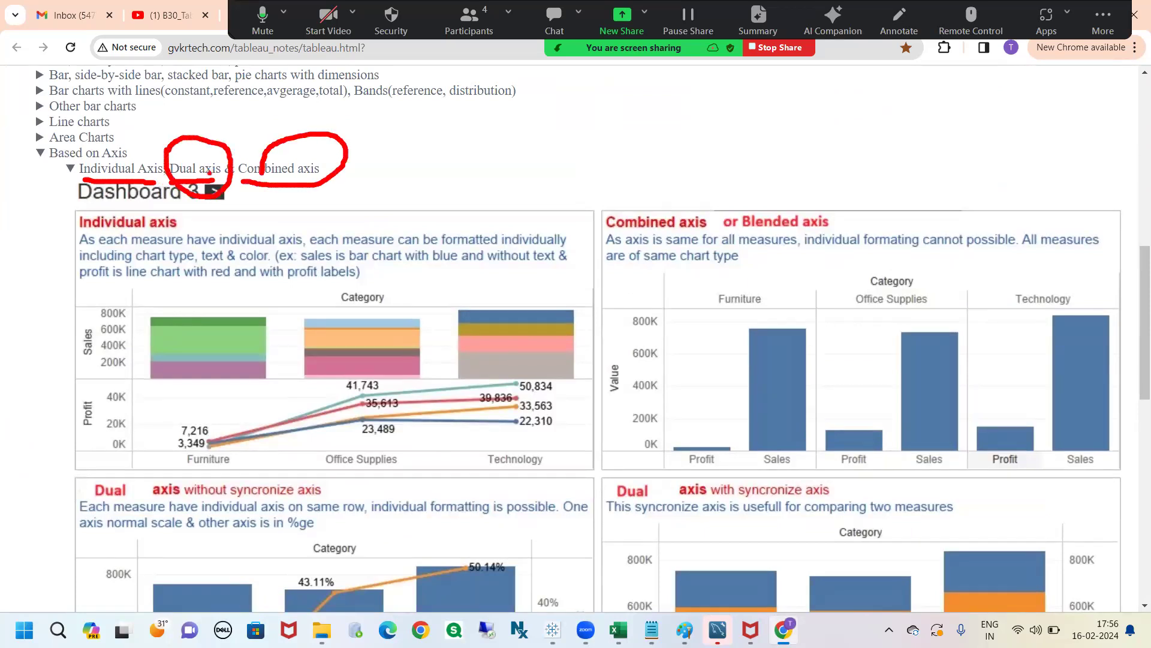
left_click_drag(125, 154, 141, 155)
mouse_move(260, 163)
left_mouse_down()
mouse_move(291, 223)
mouse_move(307, 159)
left_mouse_up()
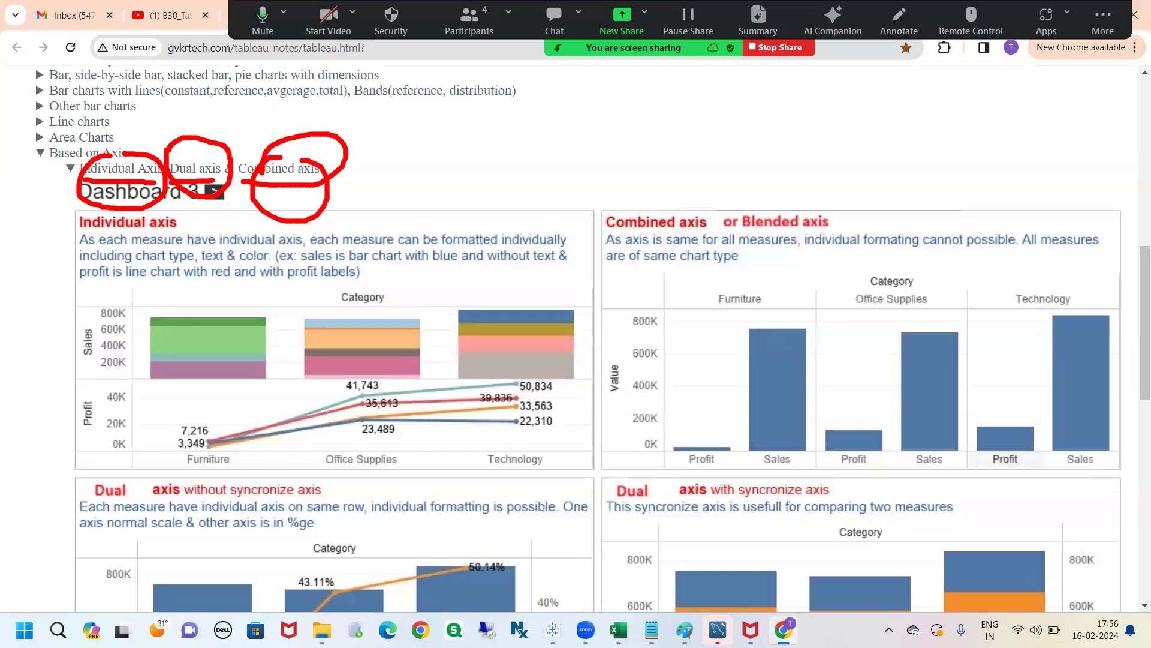
mouse_move(88, 174)
left_mouse_down()
mouse_move(61, 182)
mouse_move(40, 216)
mouse_move(67, 188)
left_mouse_up()
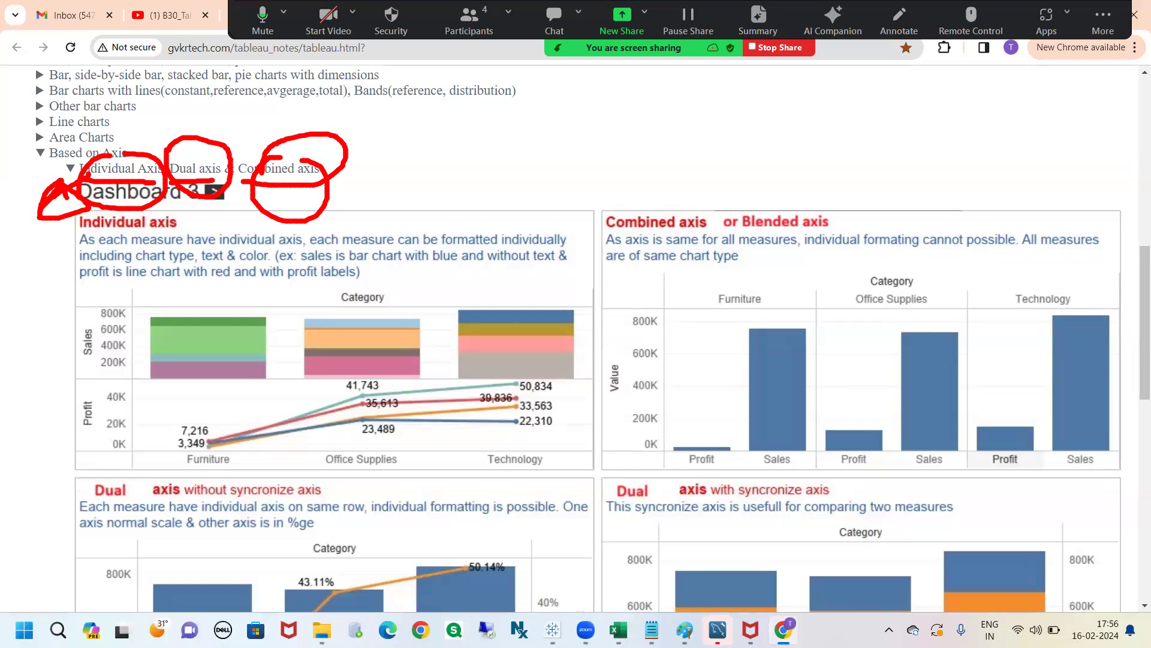
mouse_move(300, 189)
left_mouse_down()
mouse_move(410, 200)
mouse_move(407, 210)
left_mouse_up()
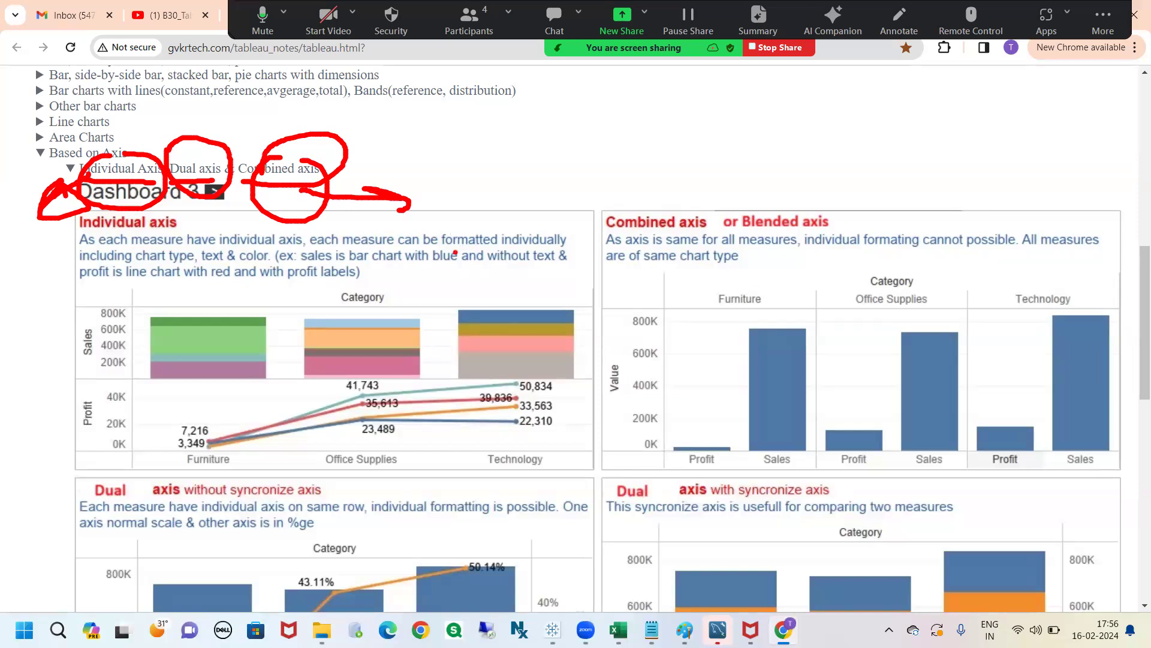
mouse_move(128, 257)
left_mouse_down()
mouse_move(85, 410)
mouse_move(445, 567)
mouse_move(489, 292)
mouse_move(187, 240)
mouse_move(144, 253)
left_mouse_up()
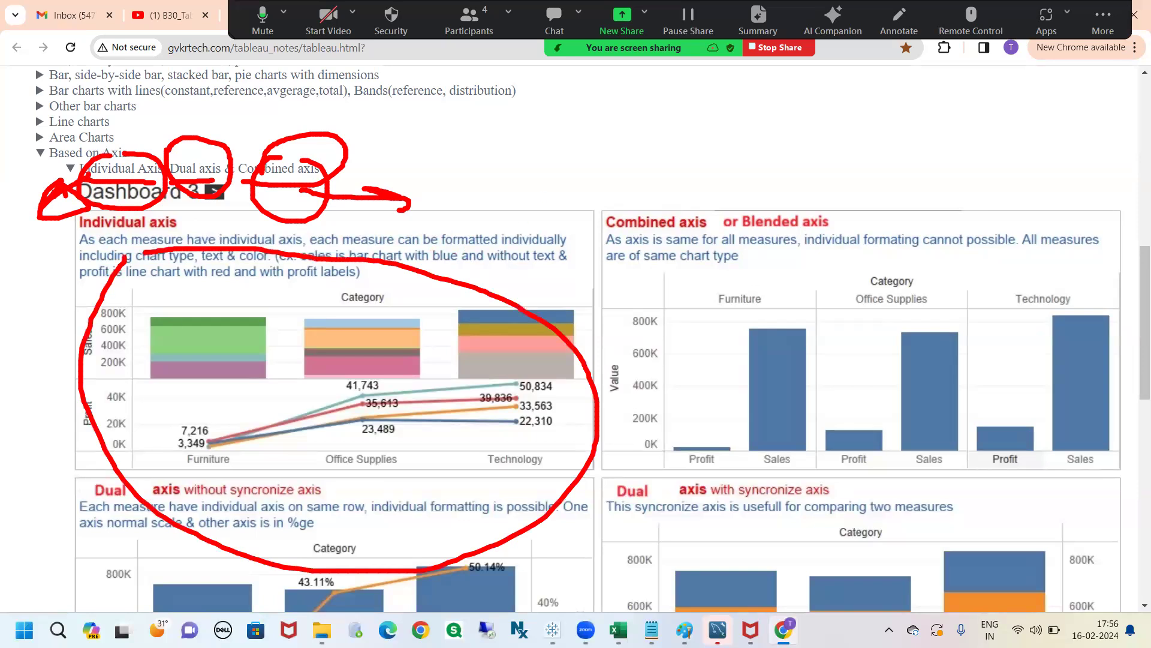
key("Escape")
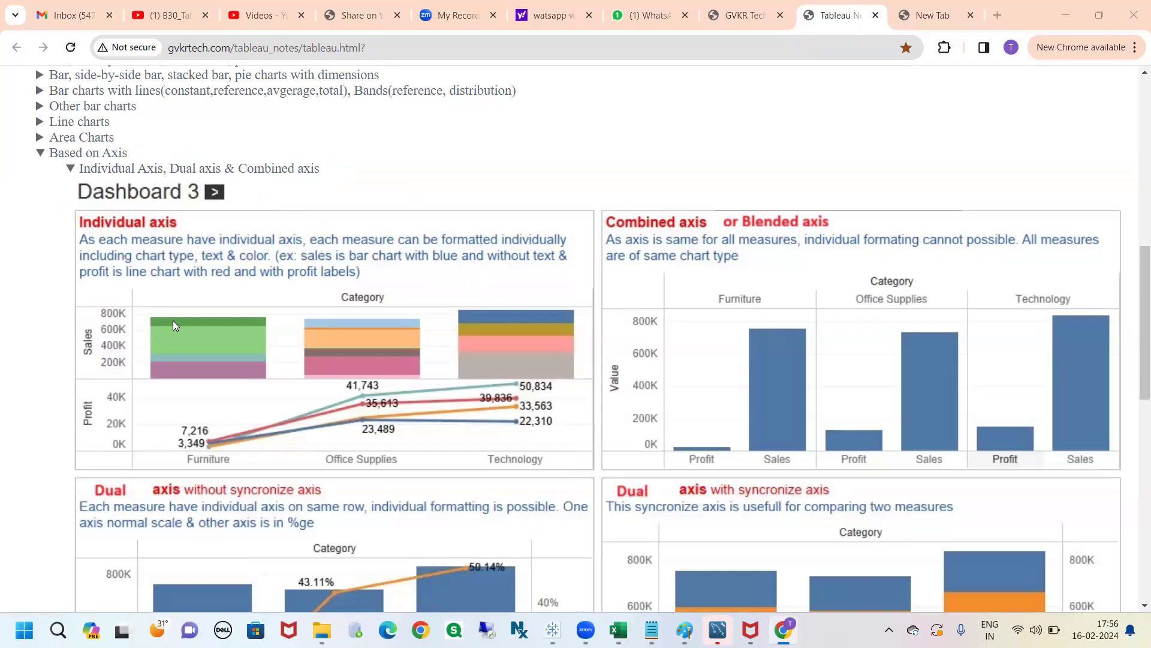
- Switch to Tableau, circle the shared Value axis and the Measure Values card, and clear the annotations
key("alt+Tab")
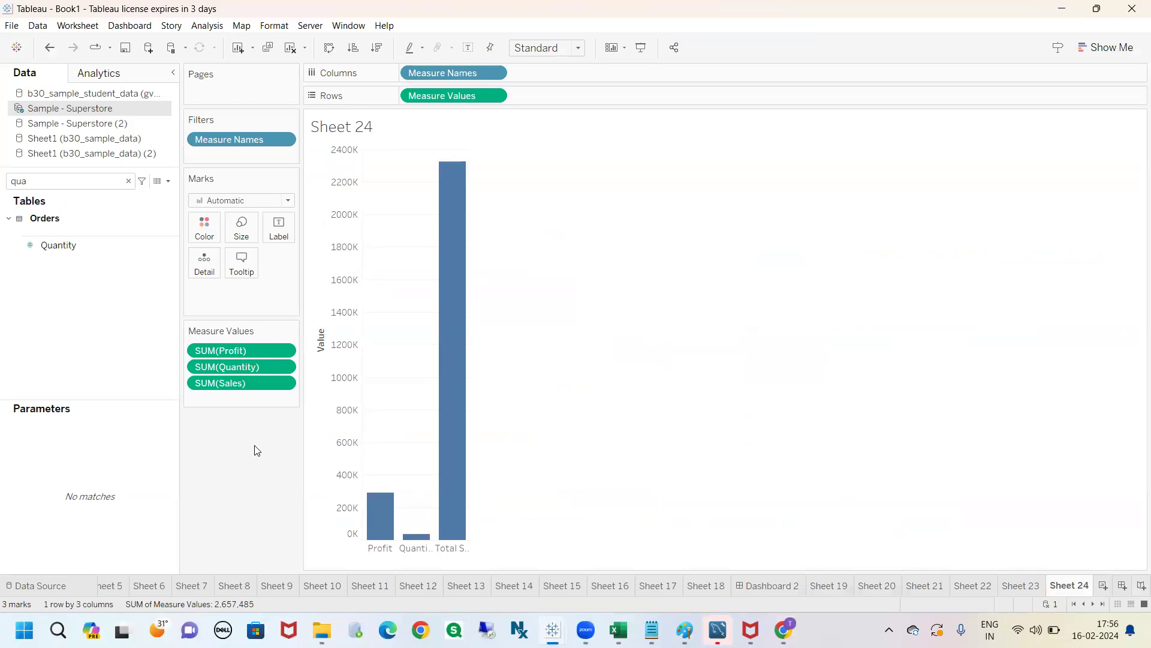
mouse_move(335, 142)
left_mouse_down()
mouse_move(271, 430)
mouse_move(416, 481)
mouse_move(341, 144)
left_mouse_up()
mouse_move(200, 318)
left_mouse_down()
mouse_move(186, 327)
mouse_move(203, 445)
mouse_move(240, 331)
mouse_move(198, 330)
left_mouse_up()
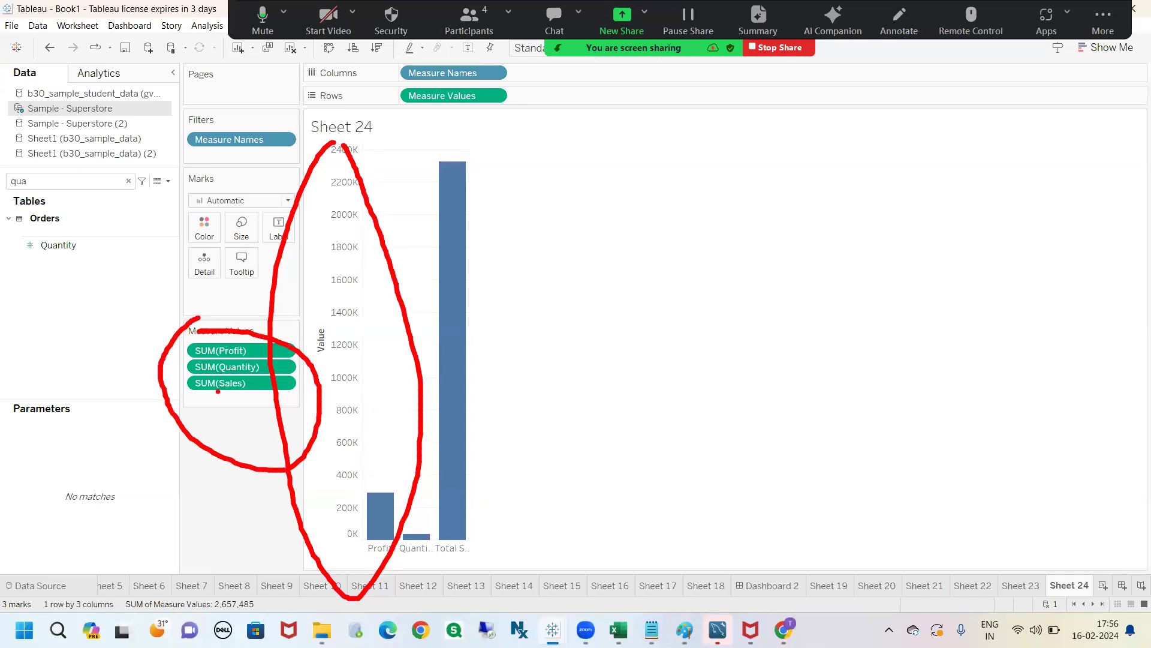
key("Escape")
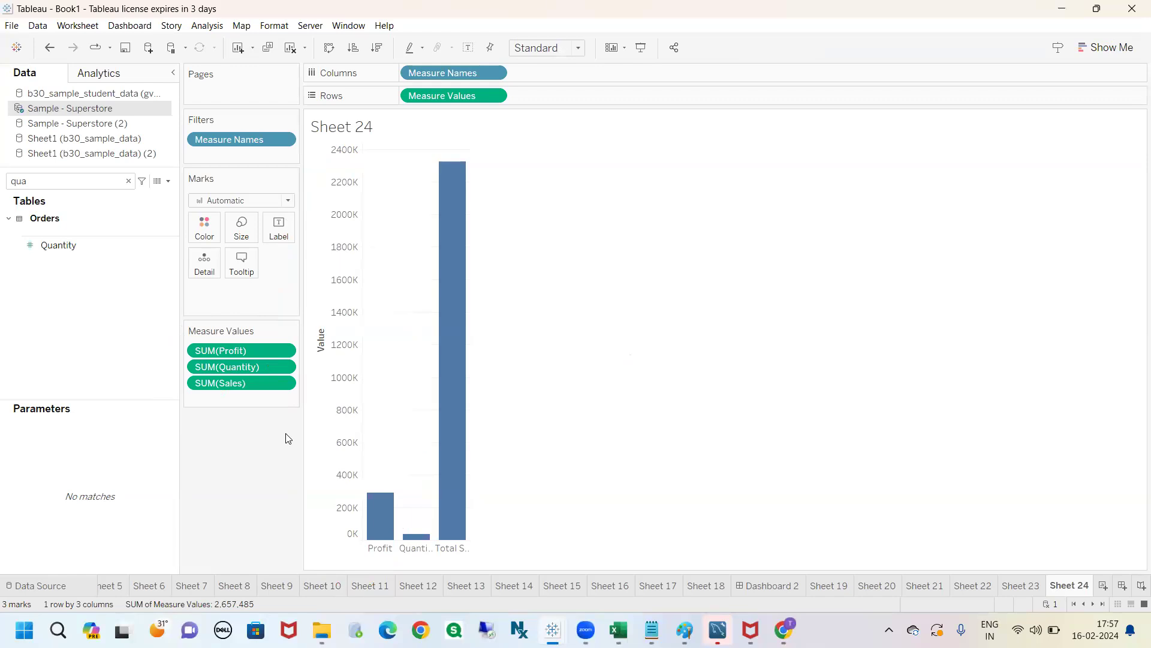
- Clear the field search and add Profit Ratio to Rows after Measure Values as a separate axis
left_click(129, 182)
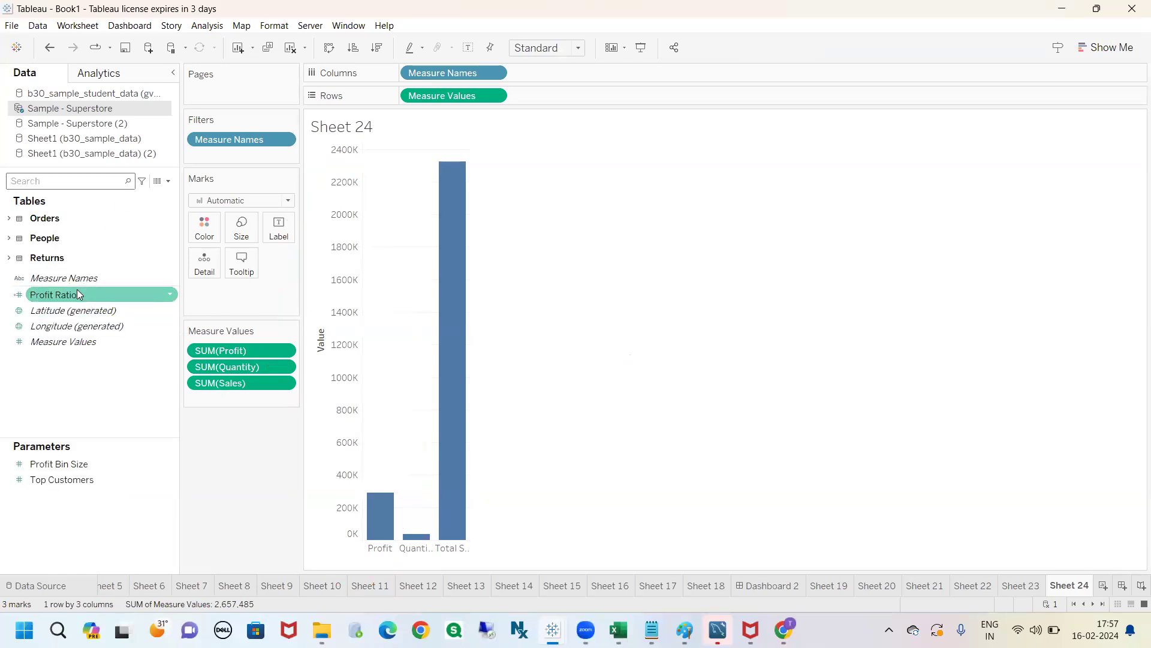
left_click(30, 278)
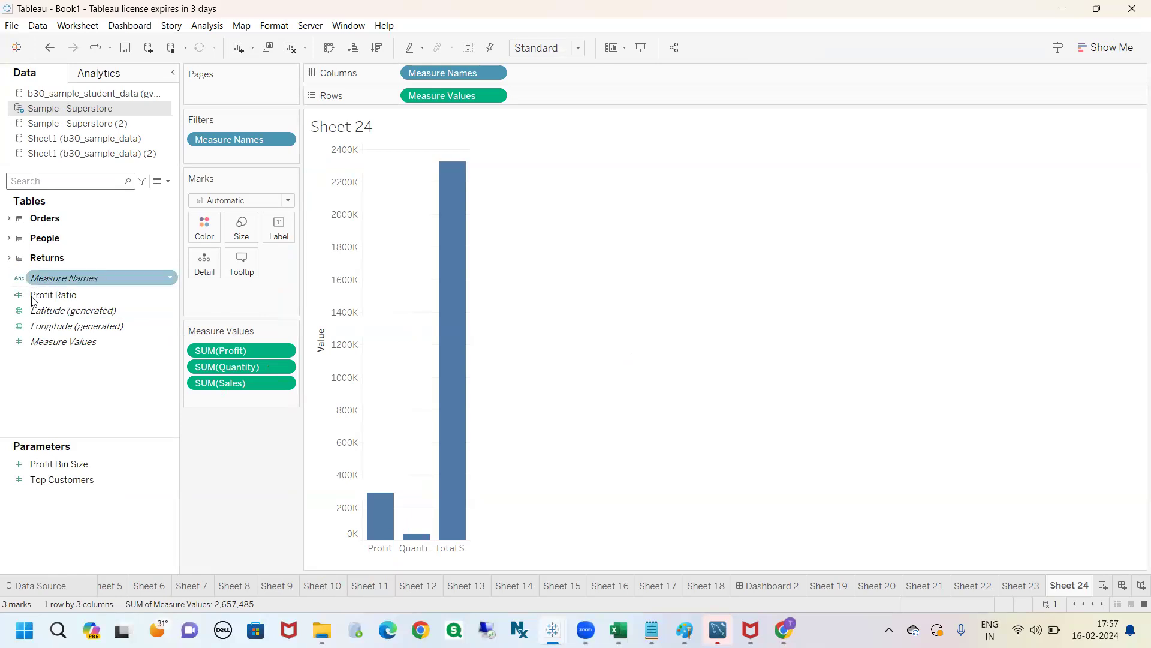
left_click(33, 297)
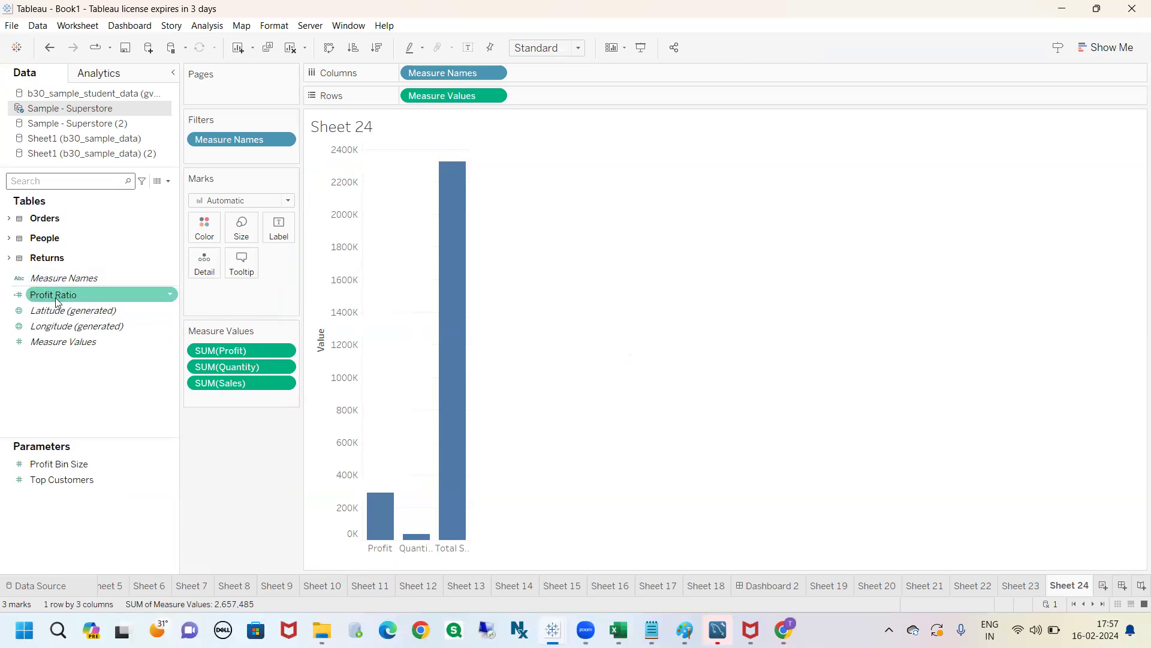
left_click_drag(57, 302, 522, 100)
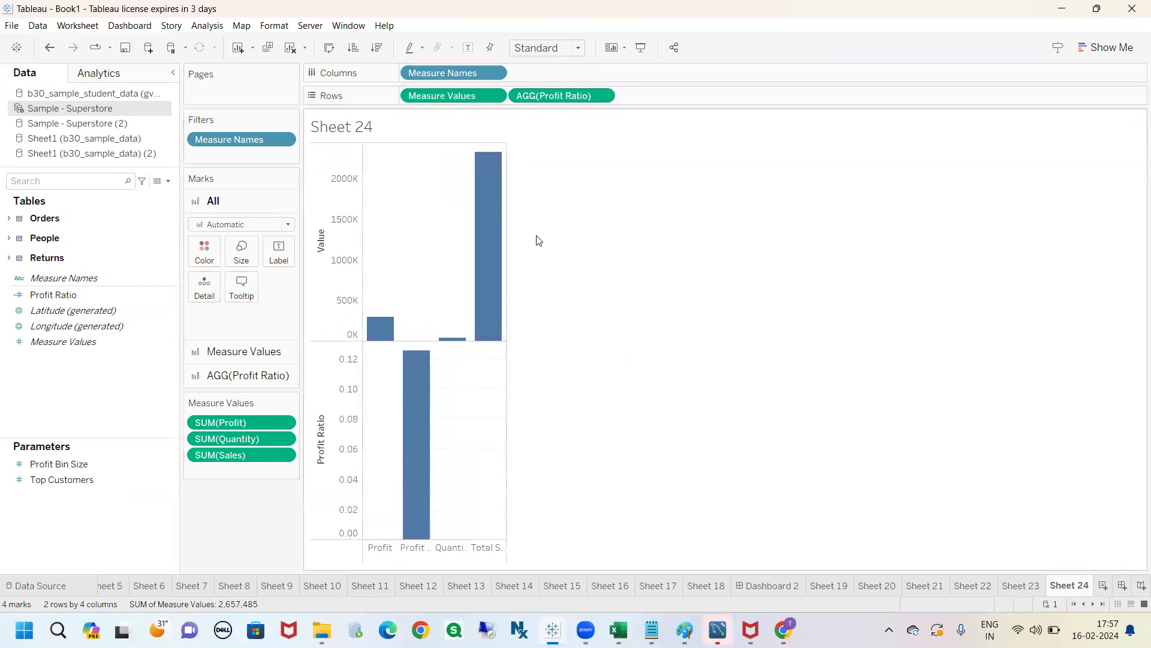
- Circle the Profit Ratio axis, the combined Value axis and the Measure Values card for comparison, and clear the annotations
left_click_drag(294, 454, 298, 443)
mouse_move(303, 406)
left_mouse_down()
mouse_move(276, 515)
mouse_move(397, 414)
mouse_move(288, 414)
left_mouse_up()
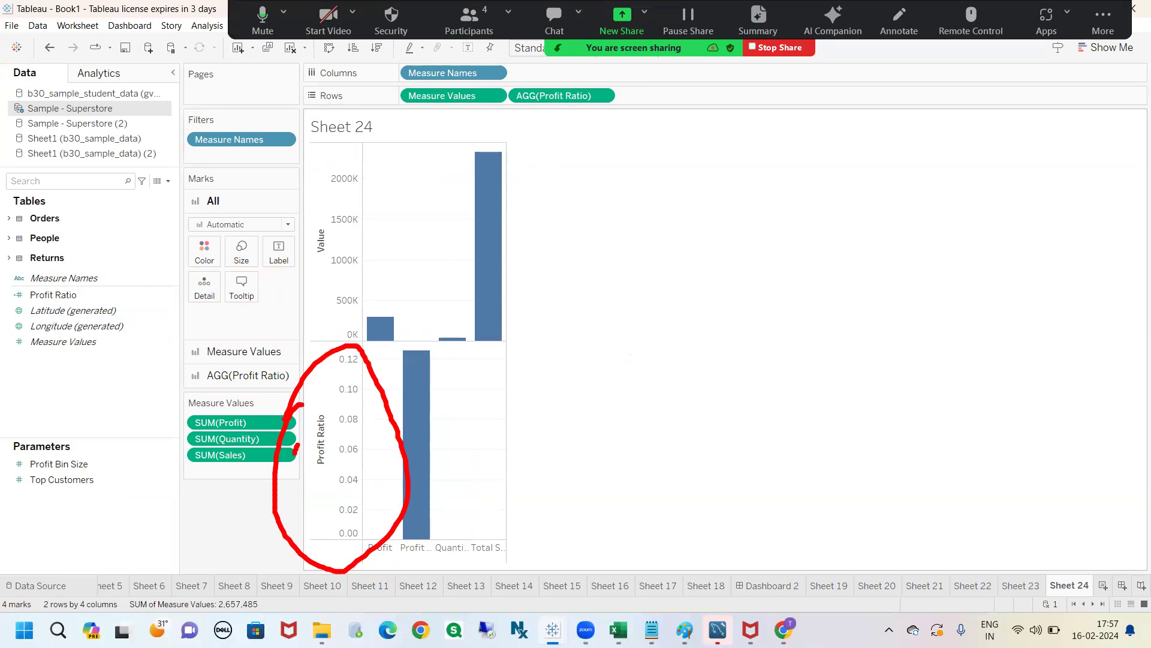
left_click_drag(444, 112, 384, 138)
mouse_move(311, 156)
left_mouse_down()
mouse_move(306, 346)
mouse_move(376, 199)
mouse_move(294, 148)
left_mouse_up()
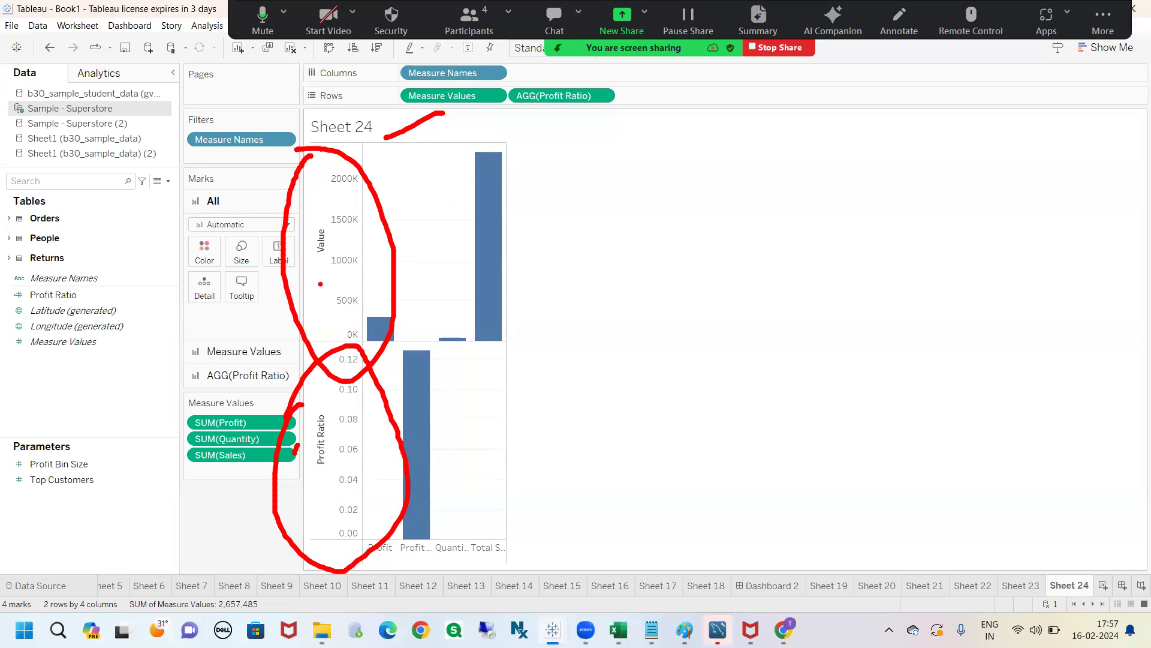
mouse_move(356, 427)
left_mouse_down()
mouse_move(354, 471)
mouse_move(318, 399)
mouse_move(364, 478)
left_mouse_up()
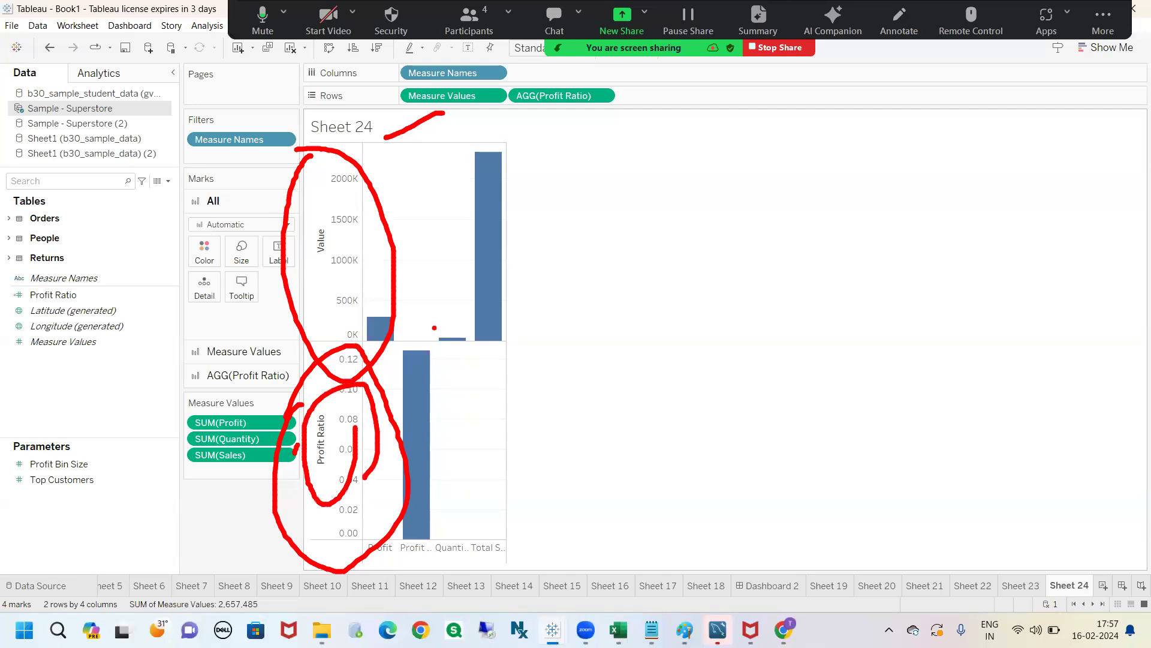
mouse_move(438, 99)
left_mouse_down()
mouse_move(287, 216)
mouse_move(391, 243)
mouse_move(328, 193)
left_mouse_up()
mouse_move(257, 278)
left_mouse_down()
mouse_move(177, 367)
mouse_move(156, 483)
mouse_move(279, 453)
mouse_move(165, 418)
left_mouse_up()
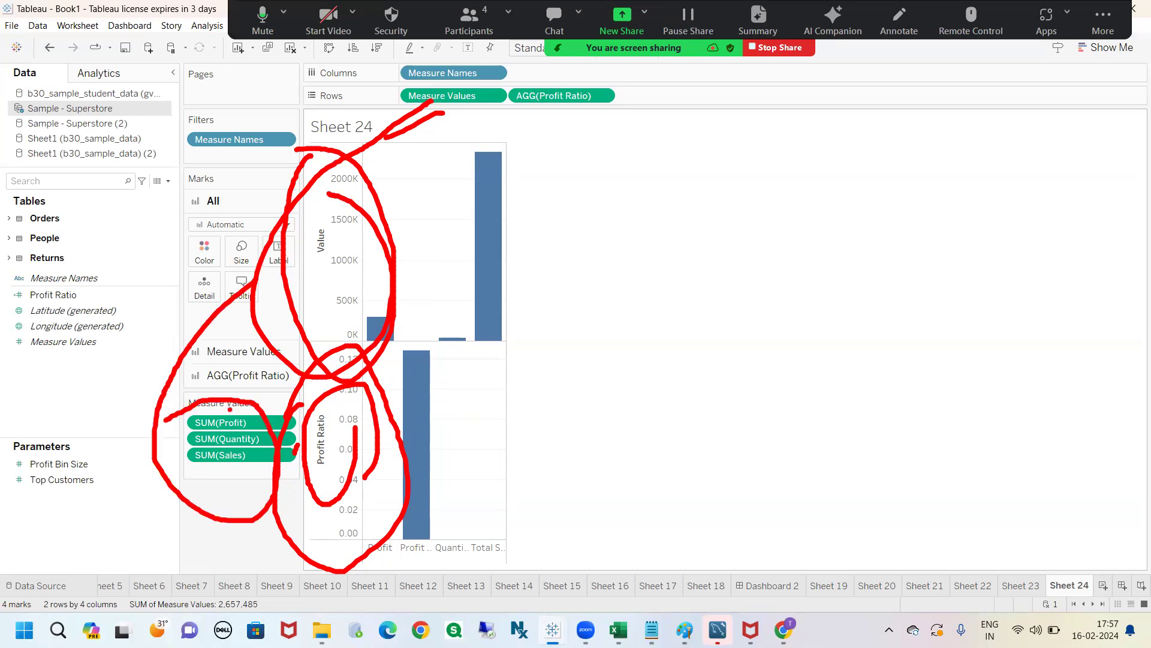
key("Escape")
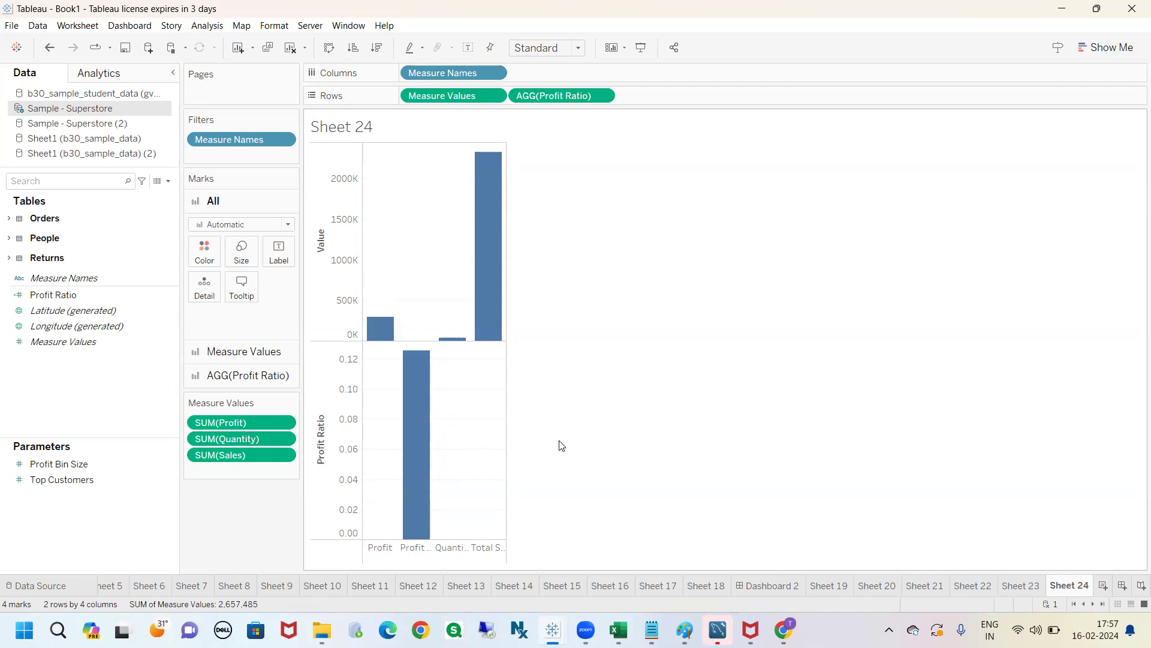
- Change the mark type of AGG(Profit Ratio) on Rows to Square and briefly annotate the link to its mark
left_click(552, 101)
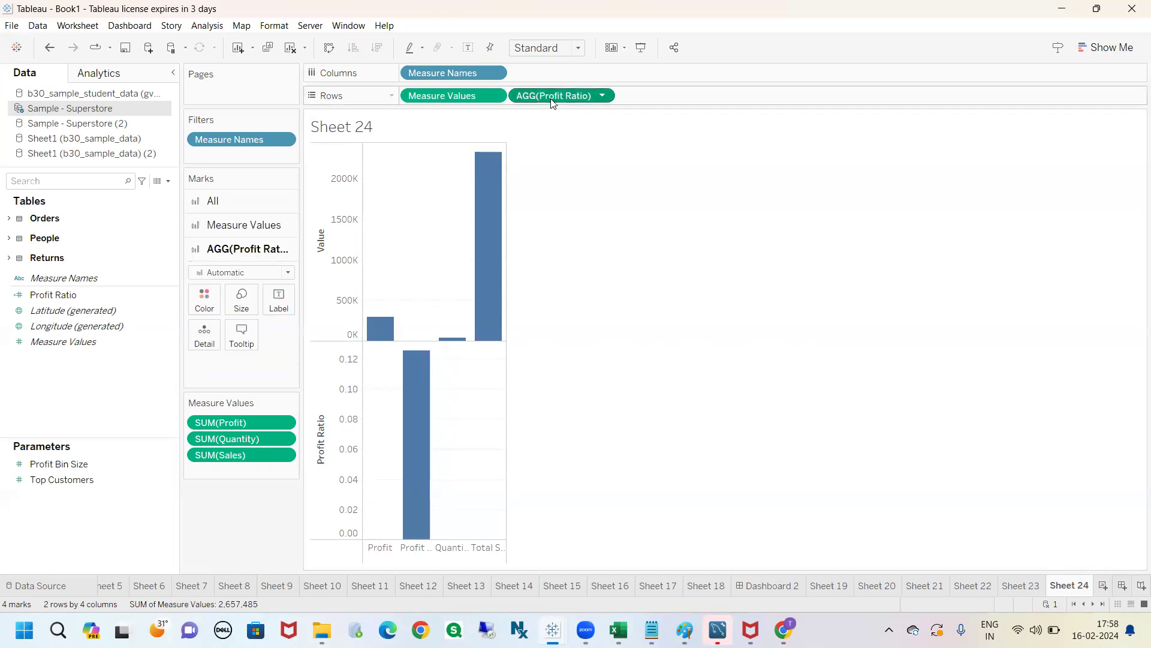
left_click(602, 97)
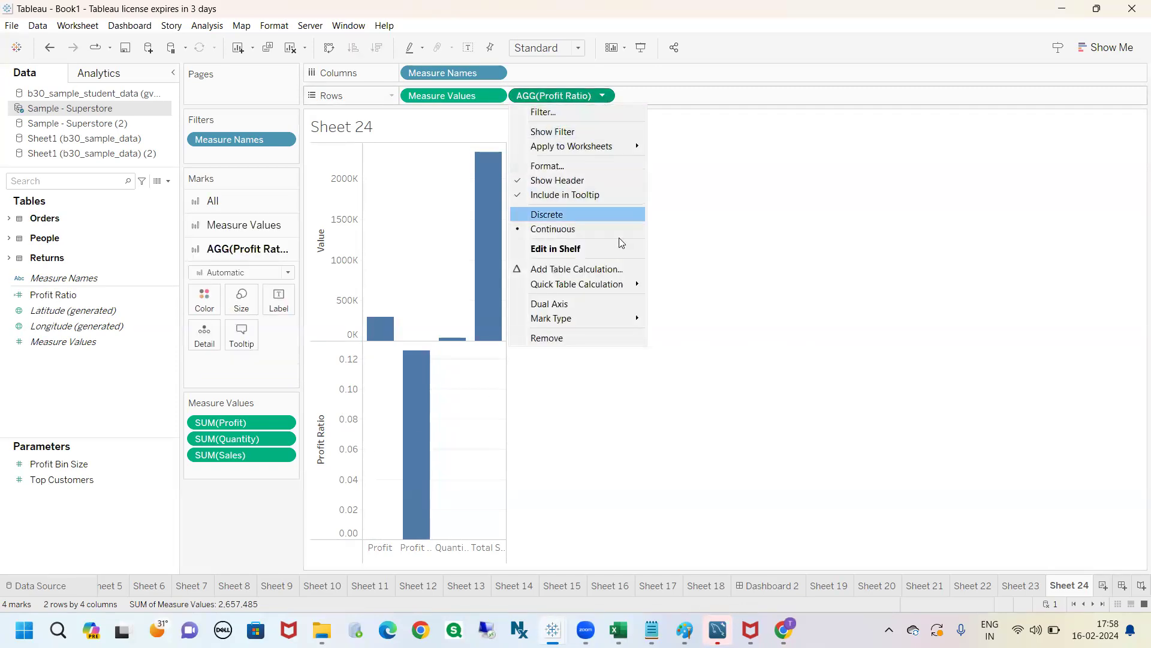
mouse_move(615, 320)
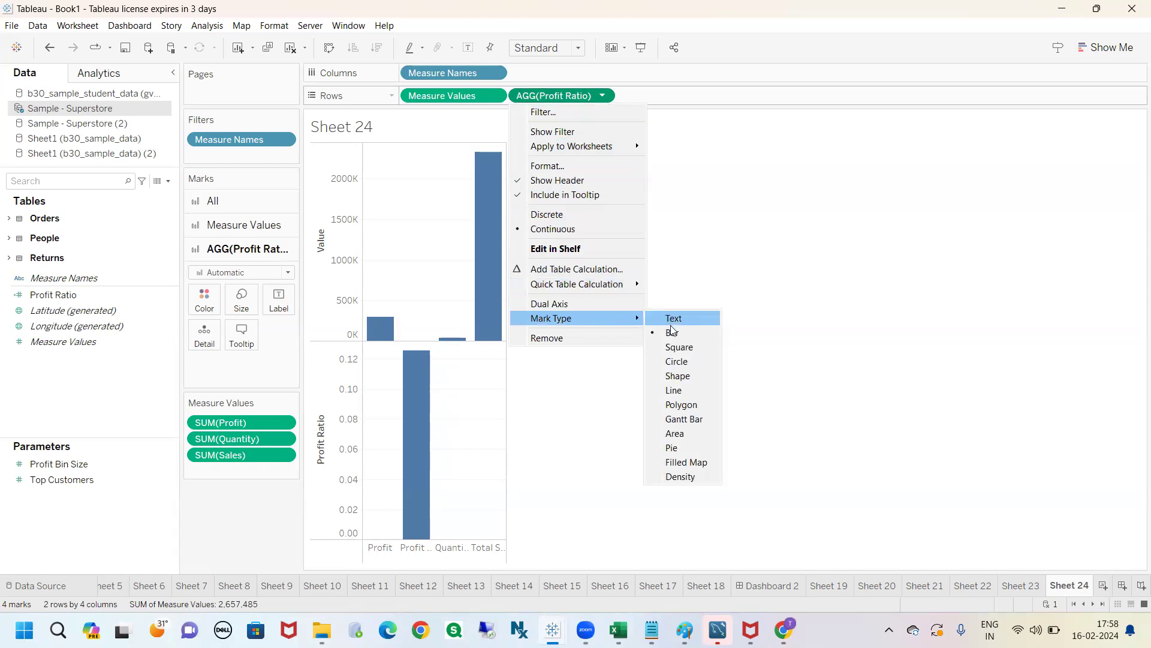
left_click(678, 348)
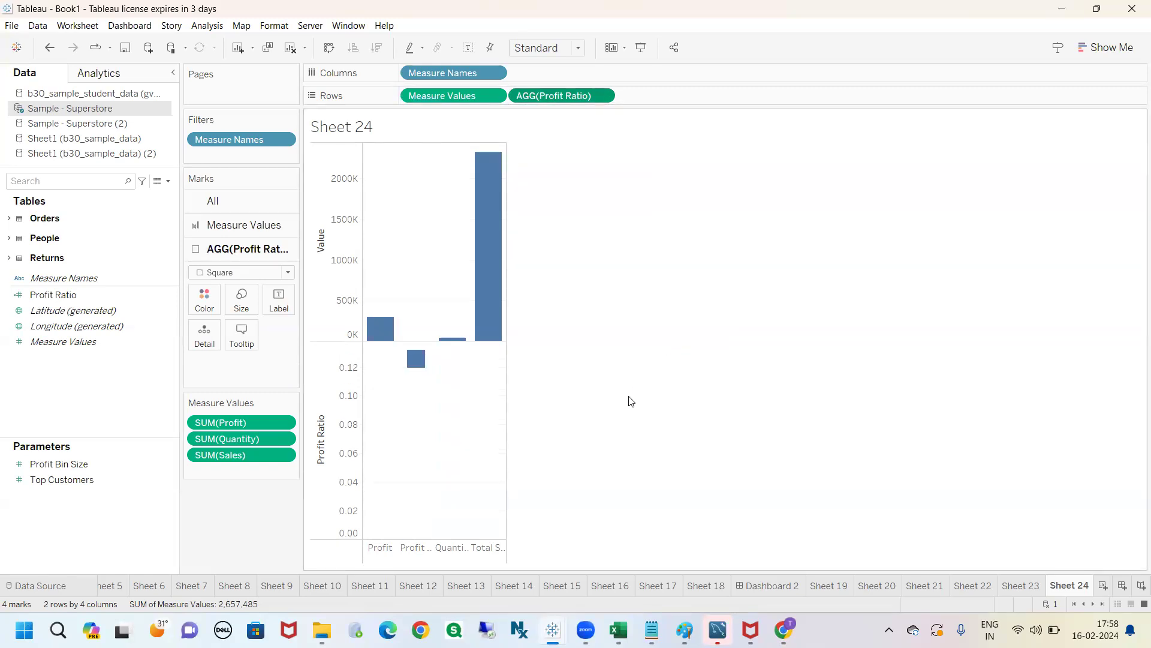
mouse_move(568, 105)
left_mouse_down()
mouse_move(603, 87)
mouse_move(505, 95)
mouse_move(569, 119)
mouse_move(522, 406)
mouse_move(456, 437)
mouse_move(383, 410)
mouse_move(408, 347)
mouse_move(398, 408)
left_mouse_up()
key("Escape")
- Change the mark type of Measure Values on Rows to Shape and point out its marks with annotations
left_click(493, 96)
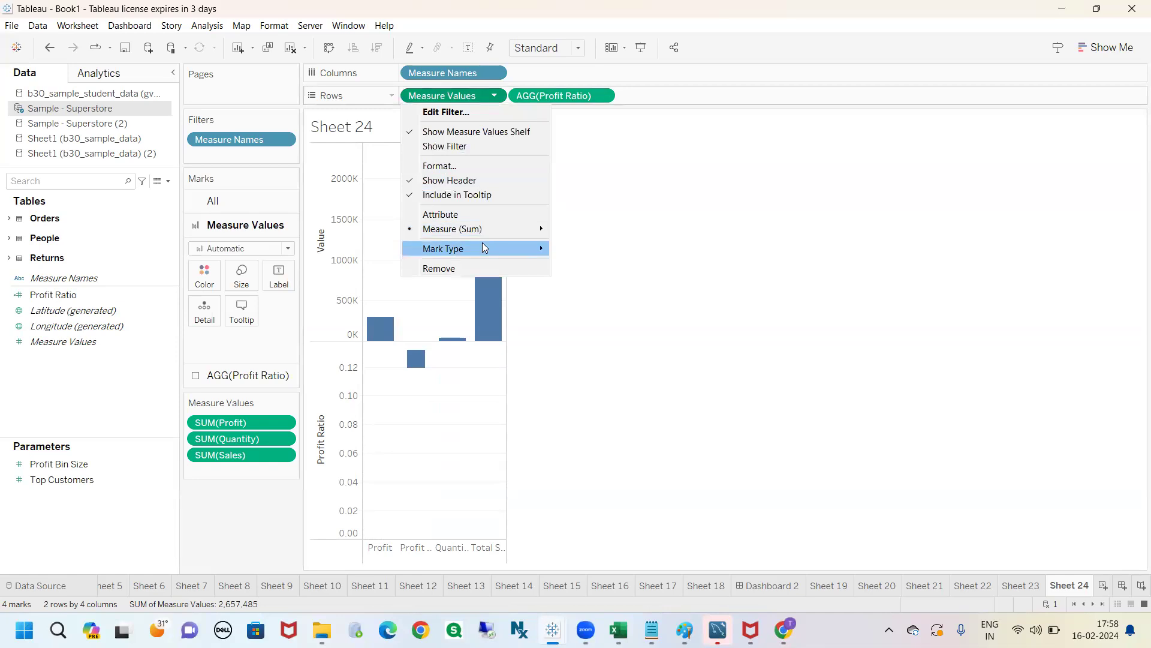
mouse_move(511, 251)
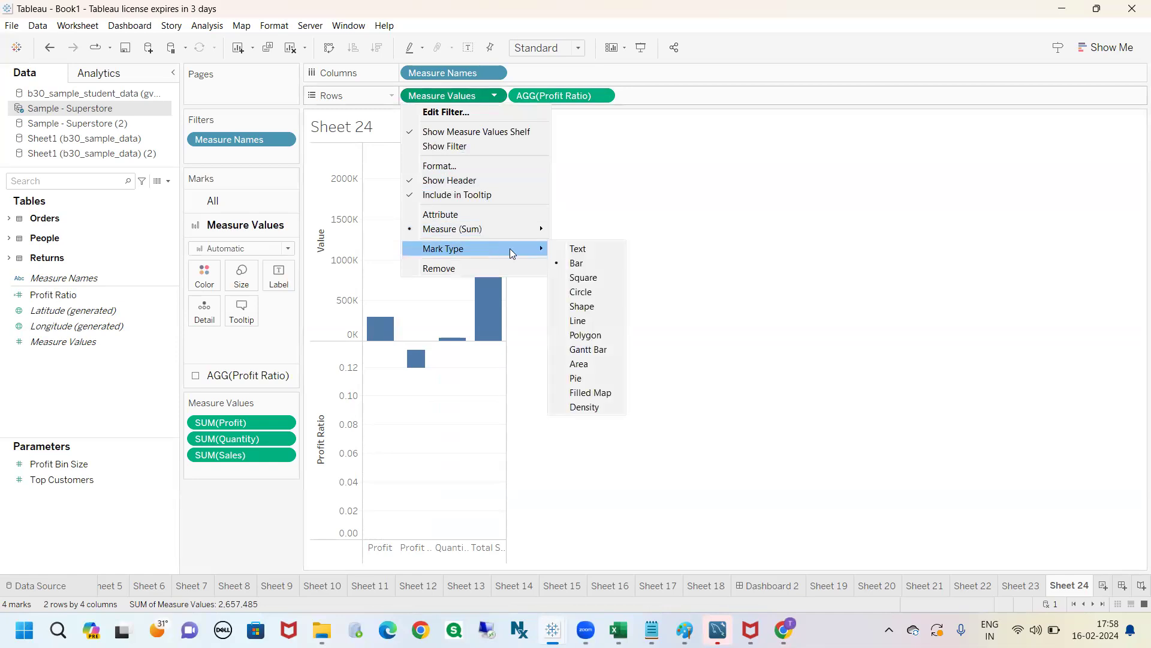
left_click(586, 310)
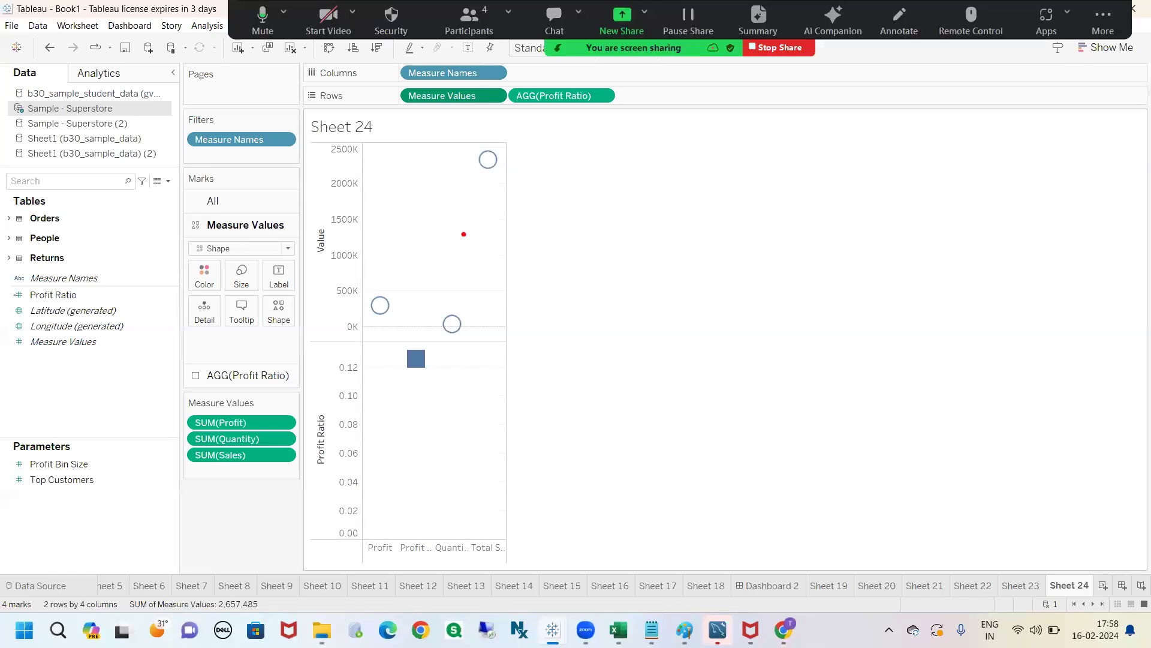
mouse_move(409, 90)
left_mouse_down()
mouse_move(441, 134)
mouse_move(498, 97)
mouse_move(412, 92)
mouse_move(413, 145)
mouse_move(194, 393)
mouse_move(239, 511)
mouse_move(207, 394)
mouse_move(192, 402)
mouse_move(281, 381)
mouse_move(352, 297)
mouse_move(444, 312)
left_mouse_up()
mouse_move(485, 169)
left_mouse_down()
mouse_move(480, 195)
mouse_move(491, 207)
left_mouse_up()
right_click(585, 310)
left_click(630, 262)
right_click(631, 264)
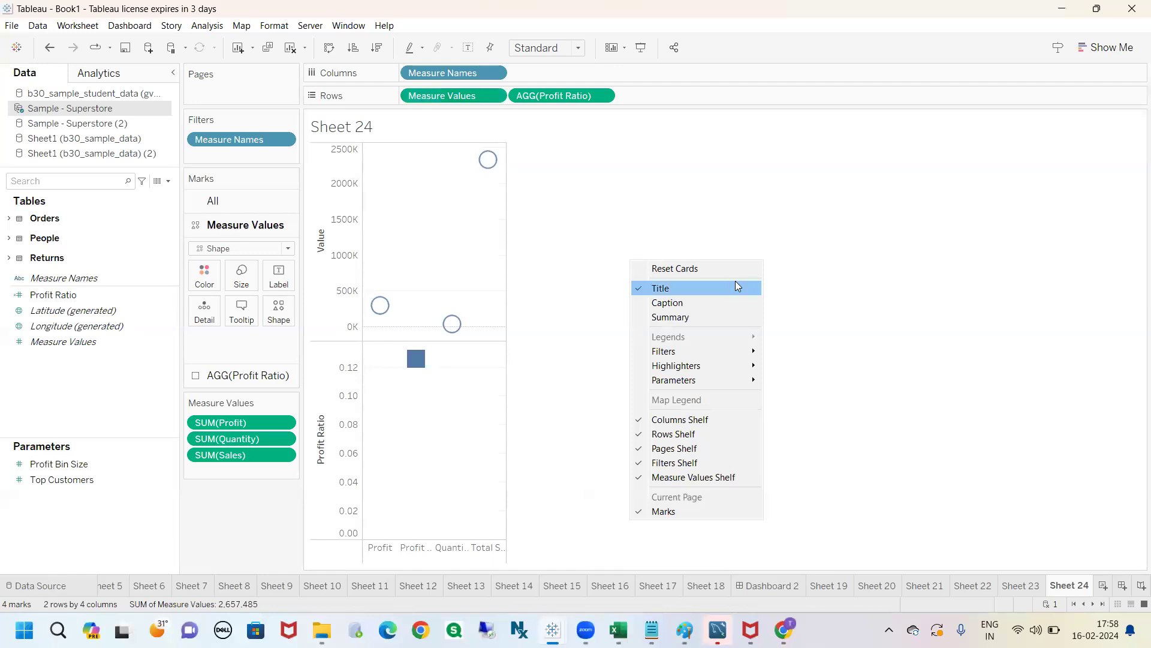
right_click(740, 226)
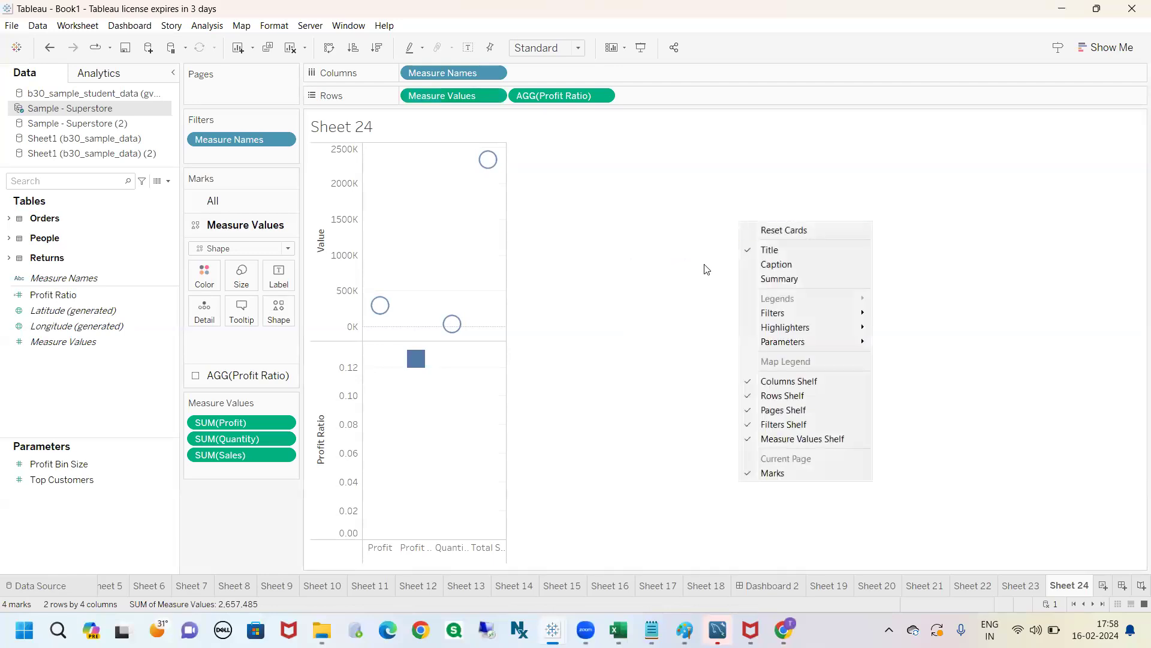
left_click(670, 272)
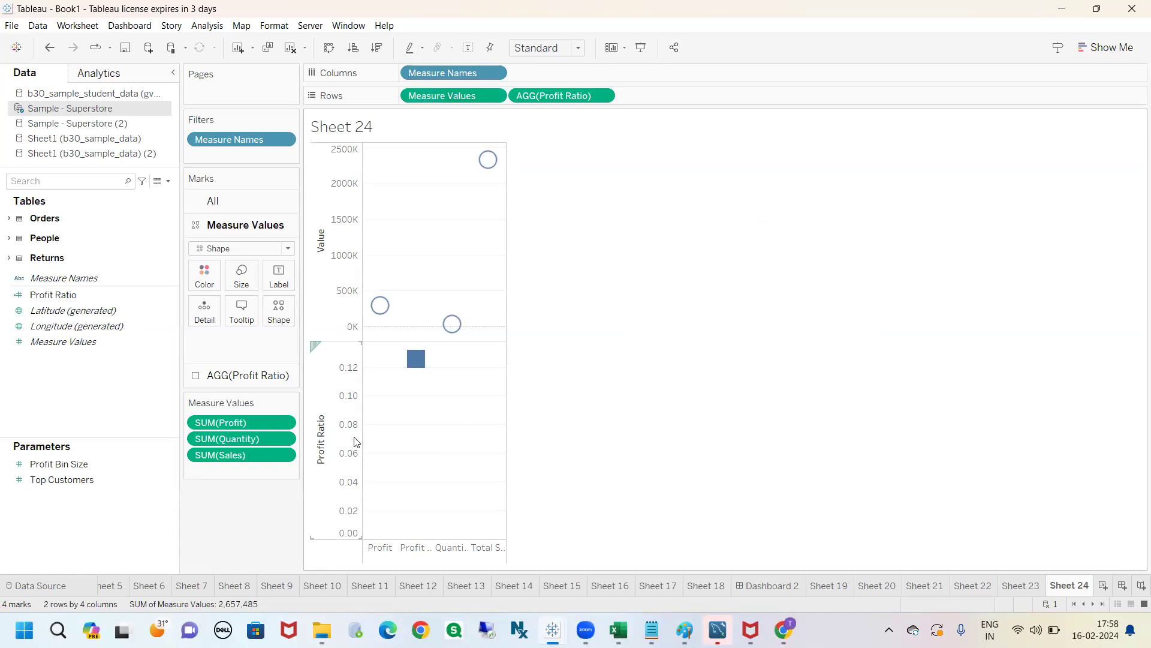
- Change the Profit Ratio mark type to Line from its axis, and review the axis options again
right_click(339, 387)
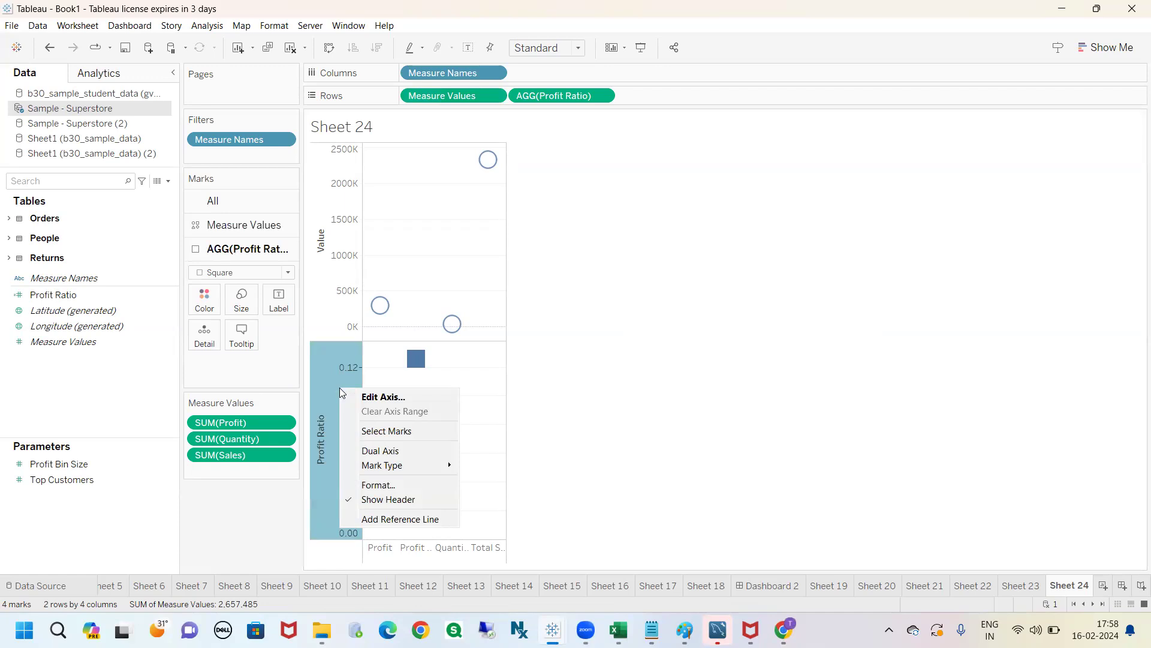
mouse_move(412, 465)
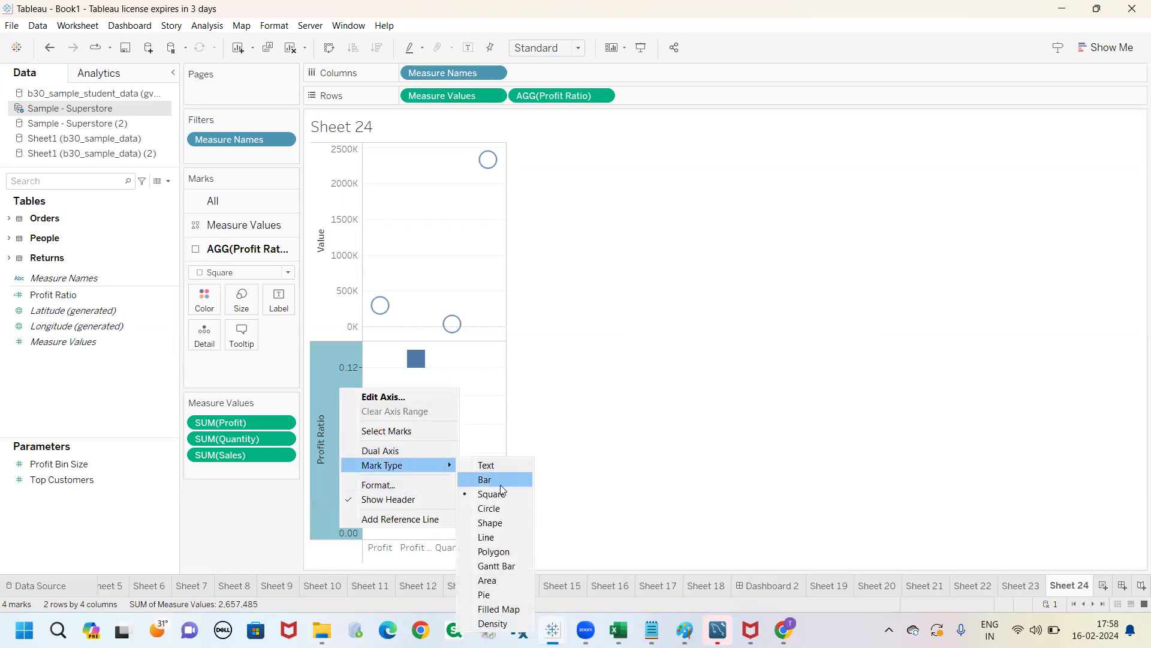
left_click(486, 538)
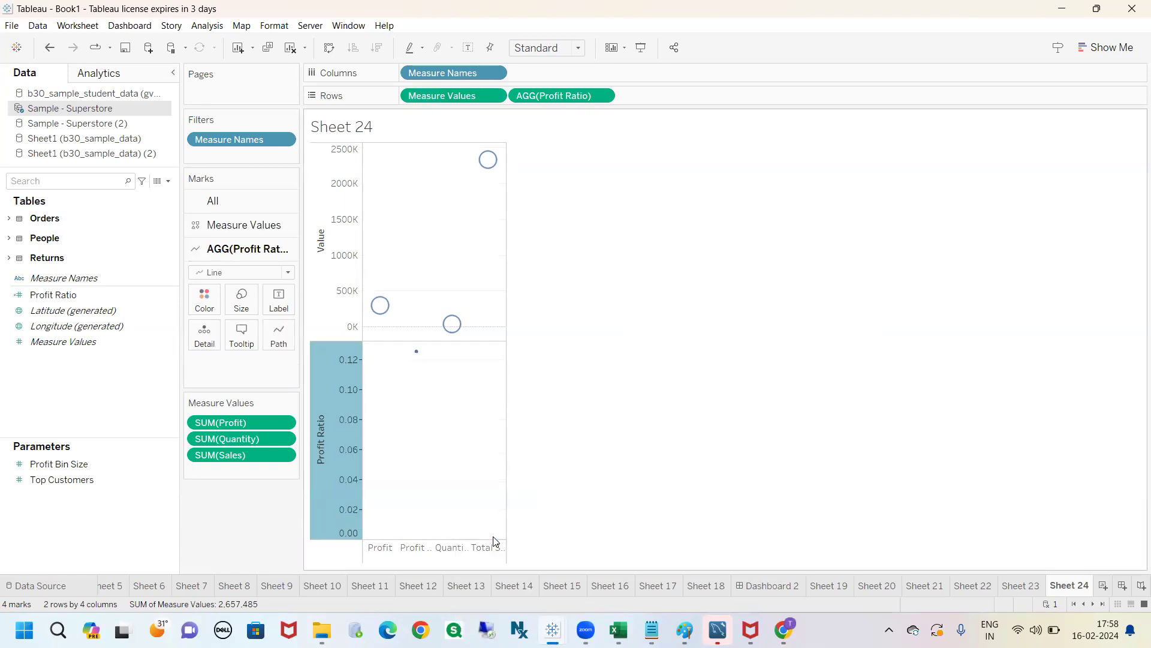
right_click(341, 386)
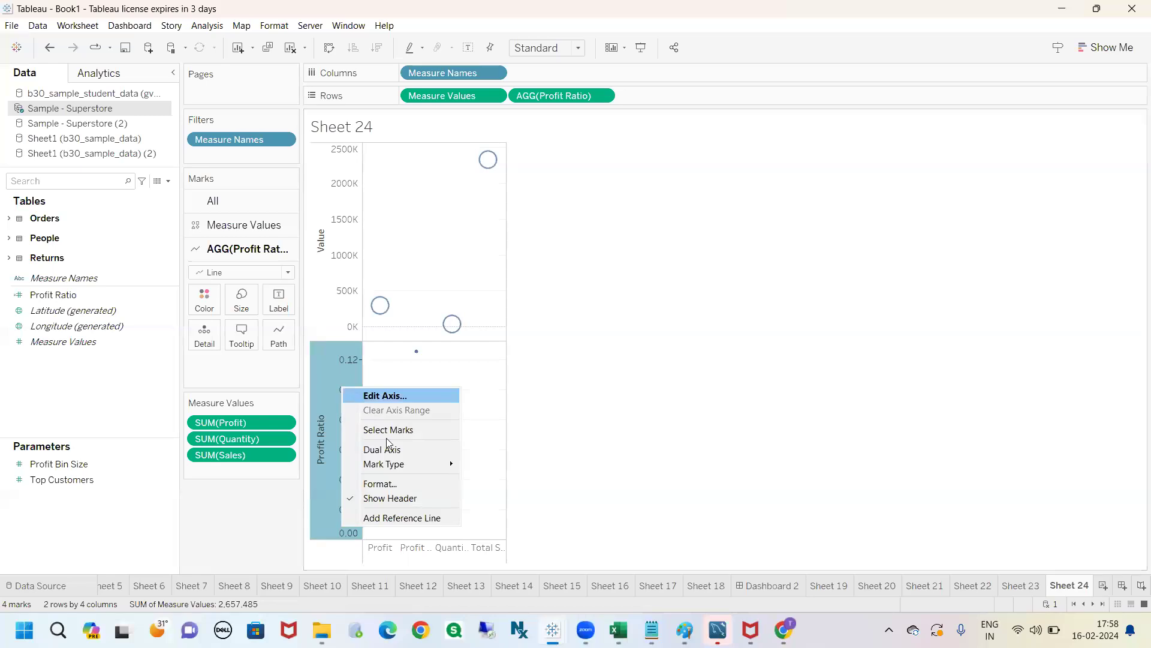
left_click(581, 421)
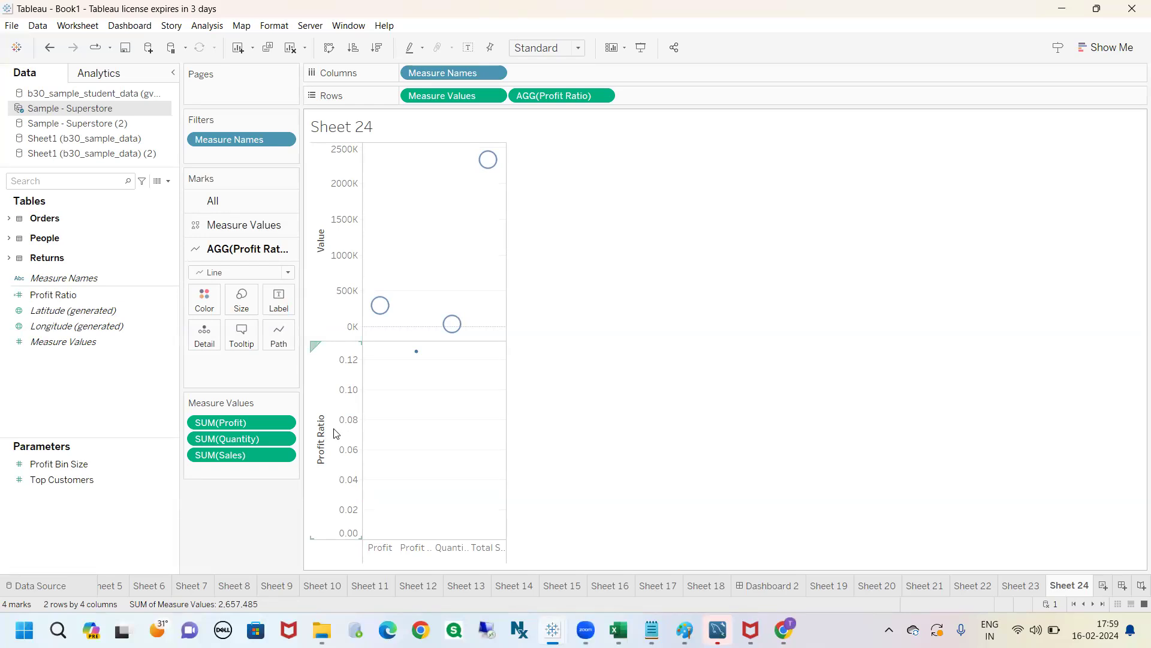
- Select the combined Value axis and open its mark type choices
left_click(337, 221)
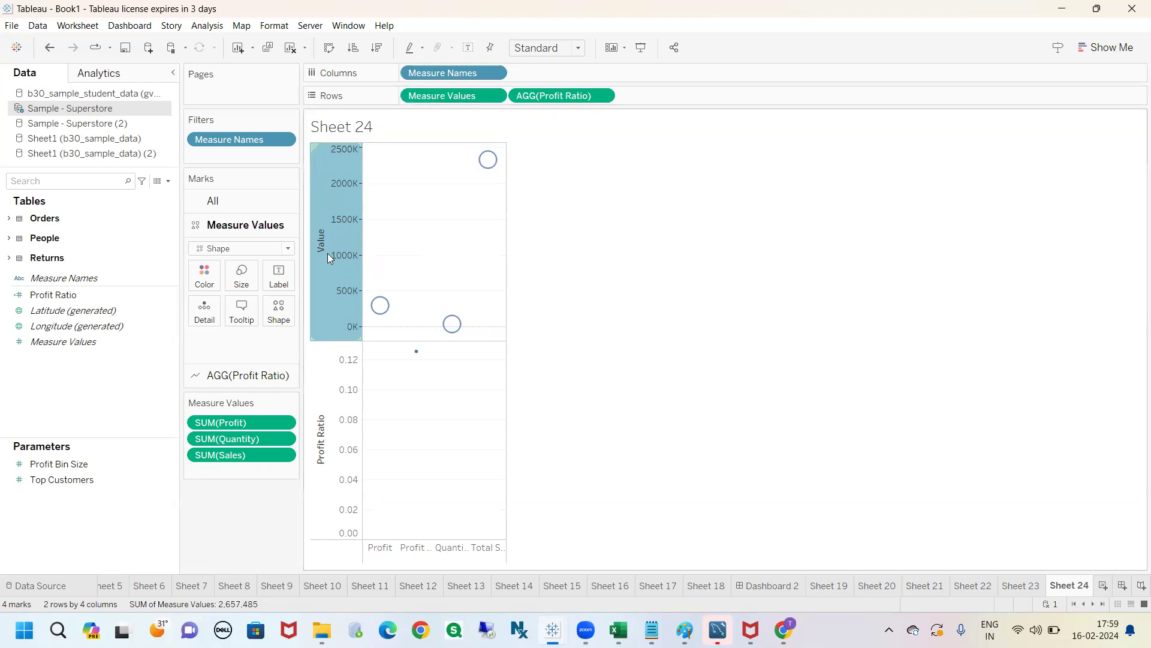
right_click(336, 197)
mouse_move(398, 258)
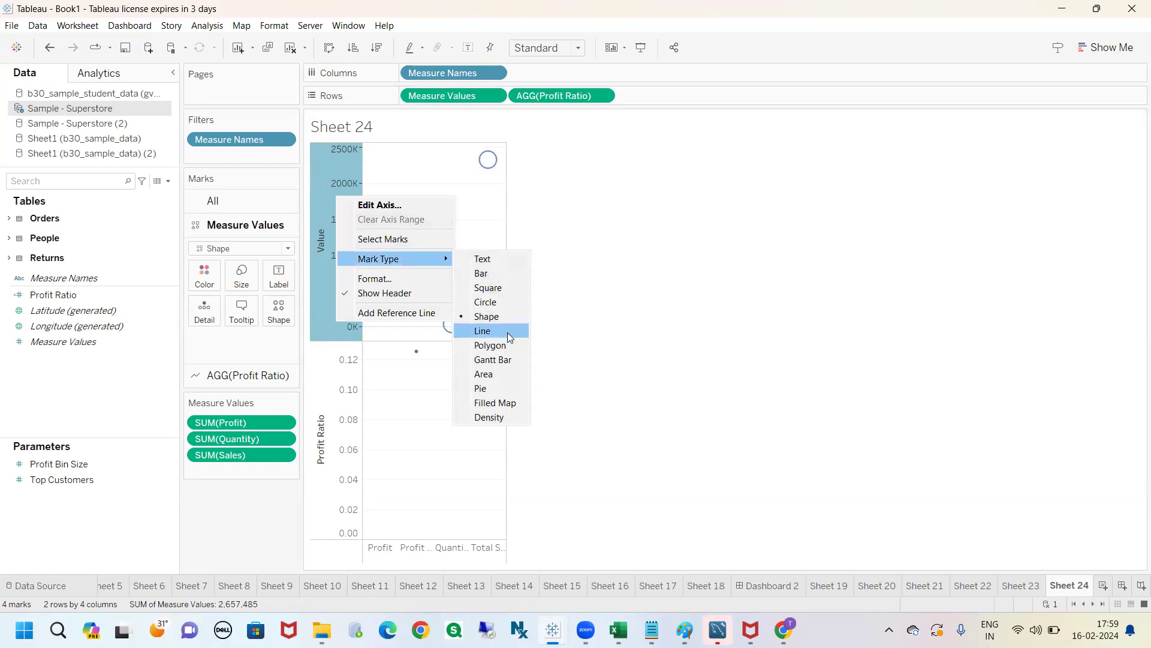
- Try the Area mark type on the Value axis measures and undo the change
left_click(501, 373)
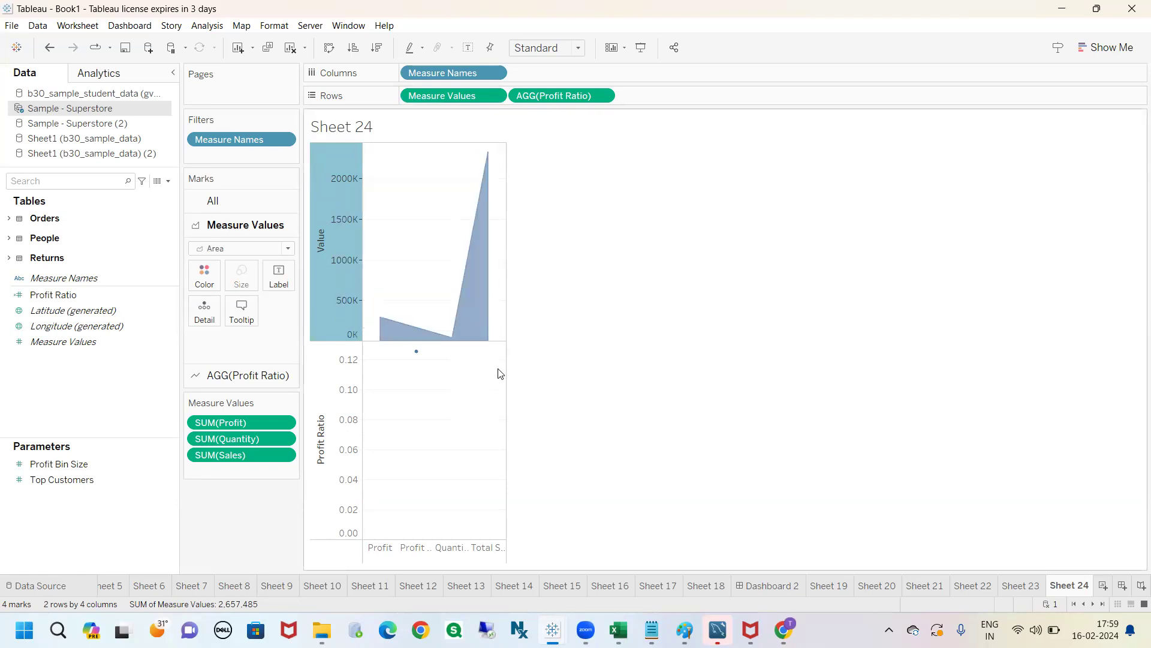
mouse_move(223, 413)
left_mouse_down()
mouse_move(312, 468)
mouse_move(259, 412)
mouse_move(397, 301)
mouse_move(405, 349)
mouse_move(489, 132)
mouse_move(351, 284)
left_mouse_up()
key("Escape")
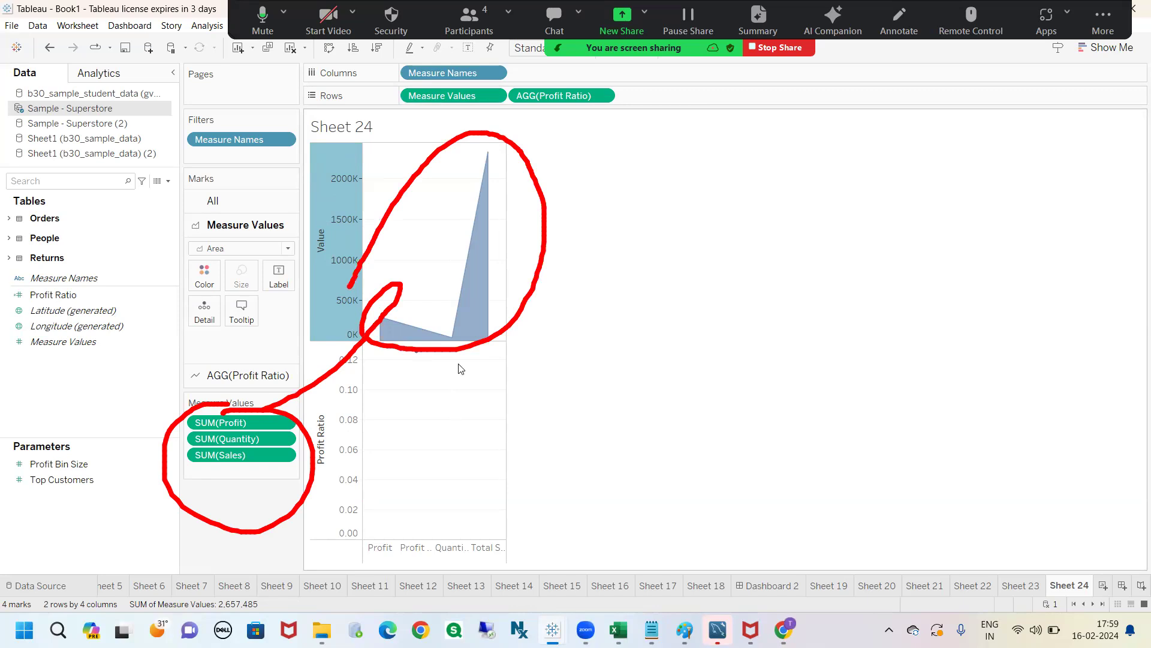
left_click(49, 49)
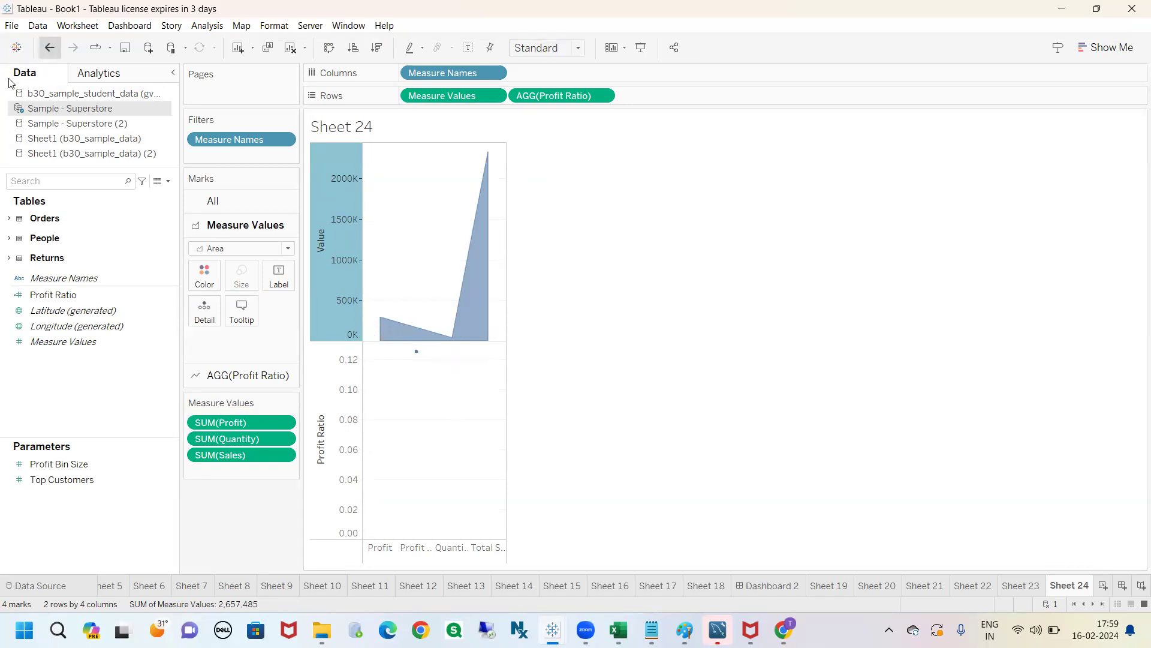
left_click(49, 49)
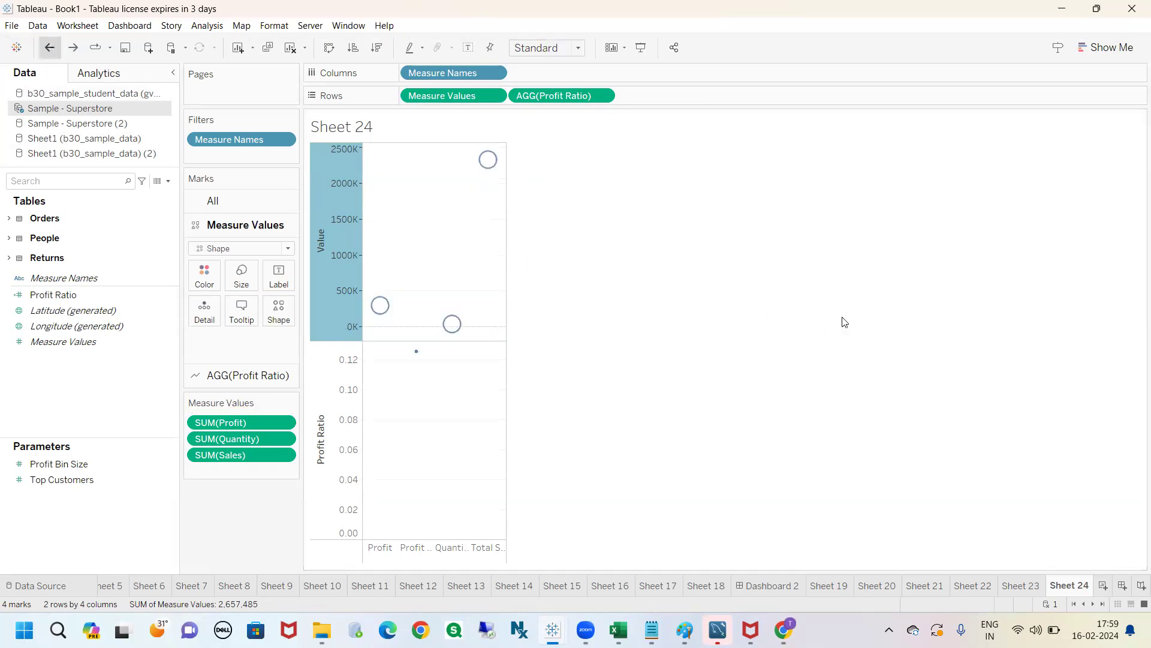
- Add a new blank worksheet after Sheet 24
left_click(1030, 587)
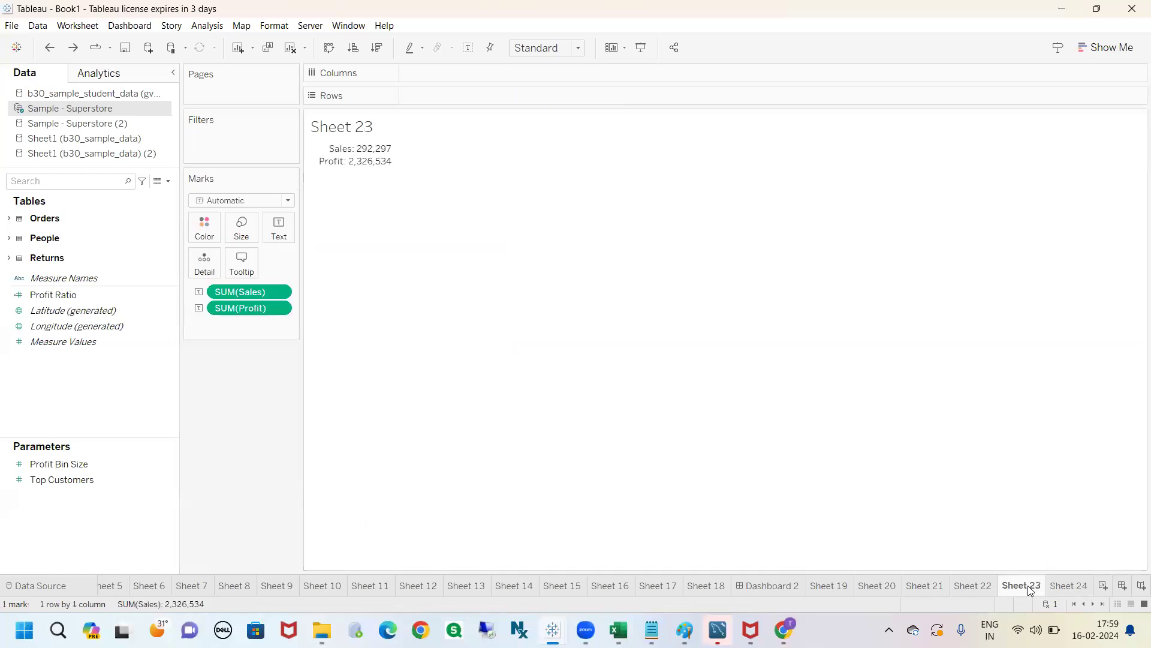
left_click(1058, 586)
left_click(1104, 587)
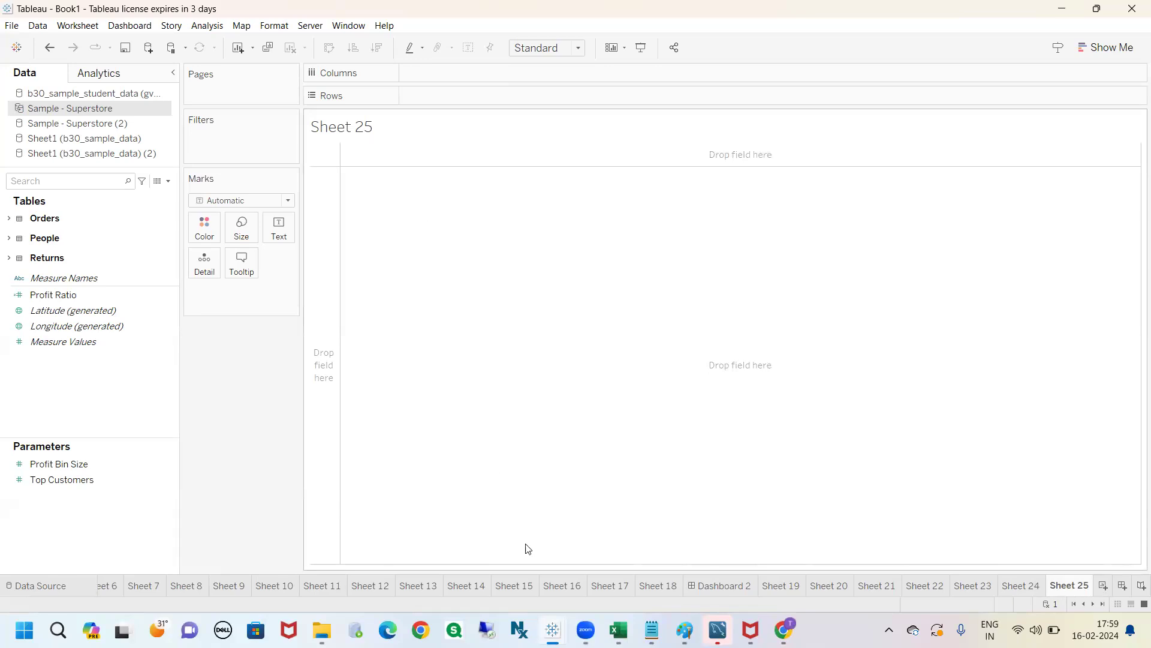
- Switch to the Tableau notes page in Chrome, collapse the Based on Axis section and review the stacked bar topic under Basic Charts
left_click(784, 630)
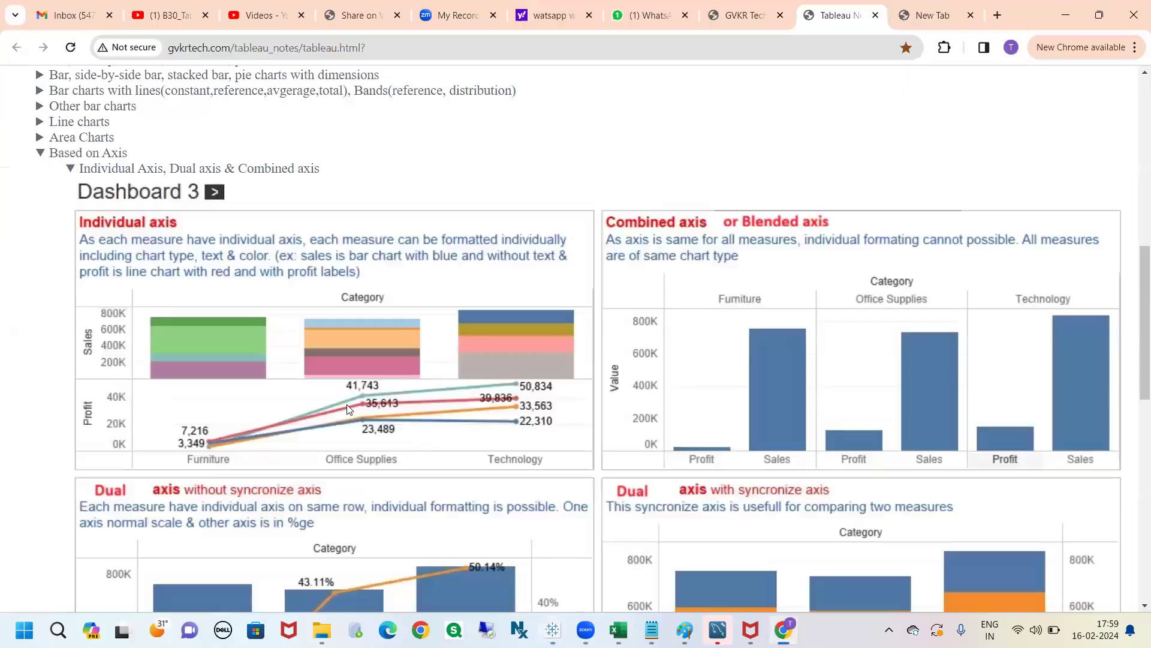
left_click(94, 153)
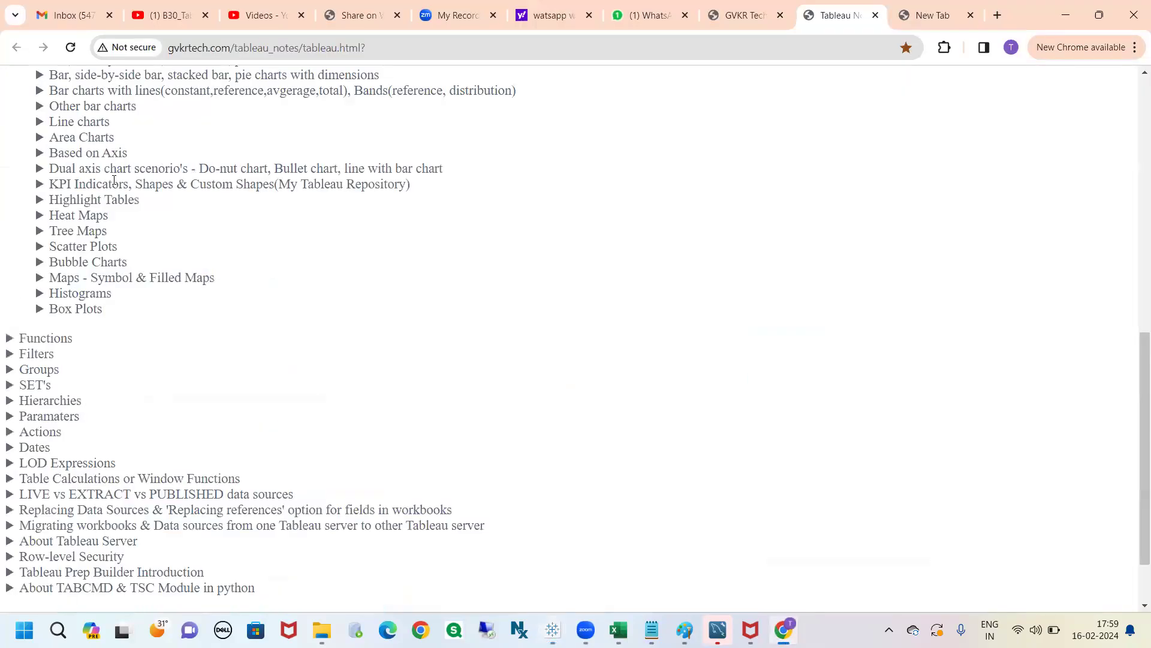
scroll(198, 240, "up", 2)
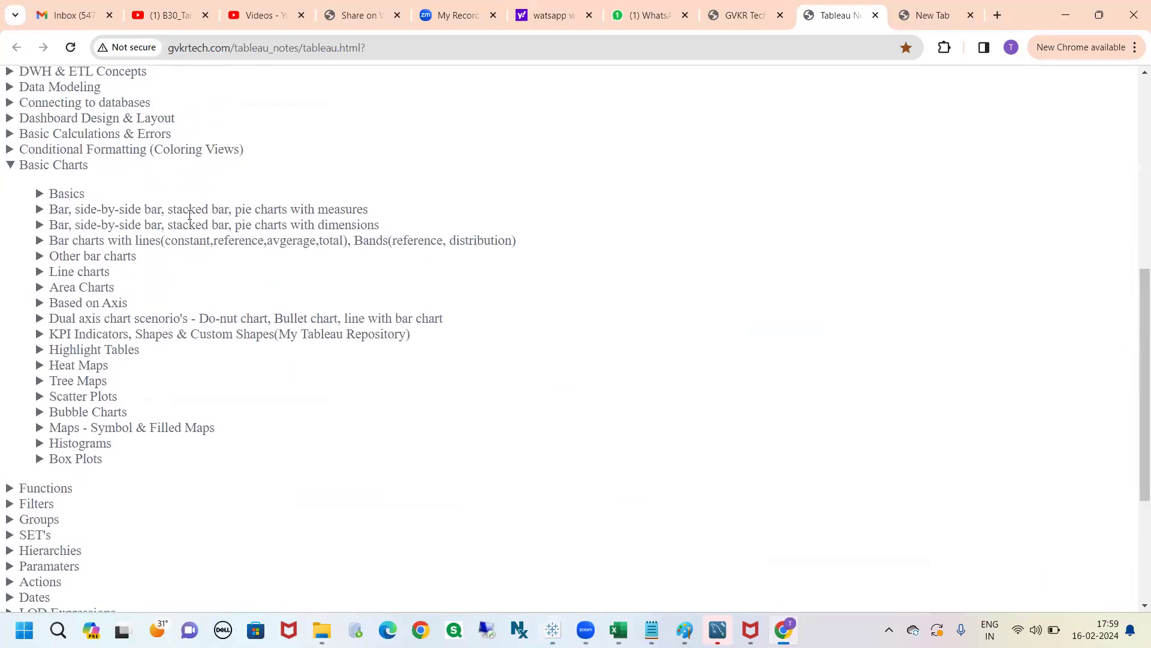
left_click_drag(161, 210, 229, 217)
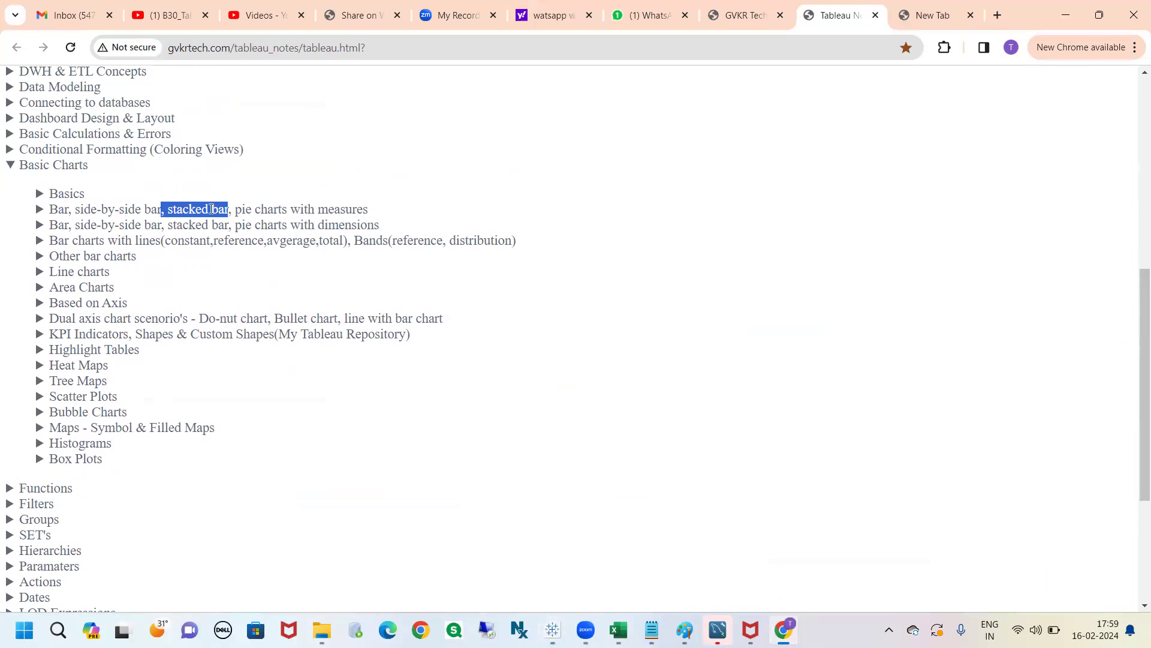
- Switch back to Tableau, place Sales on Rows and combine Profit with it on the same axis
key("alt+Tab")
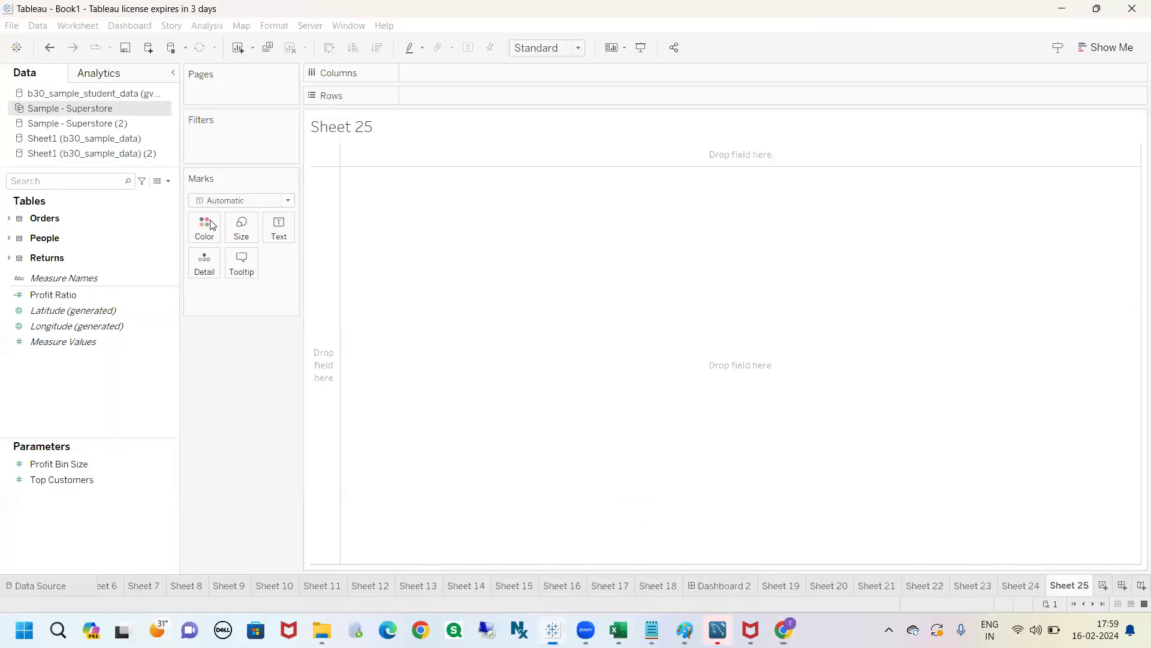
left_click(102, 182)
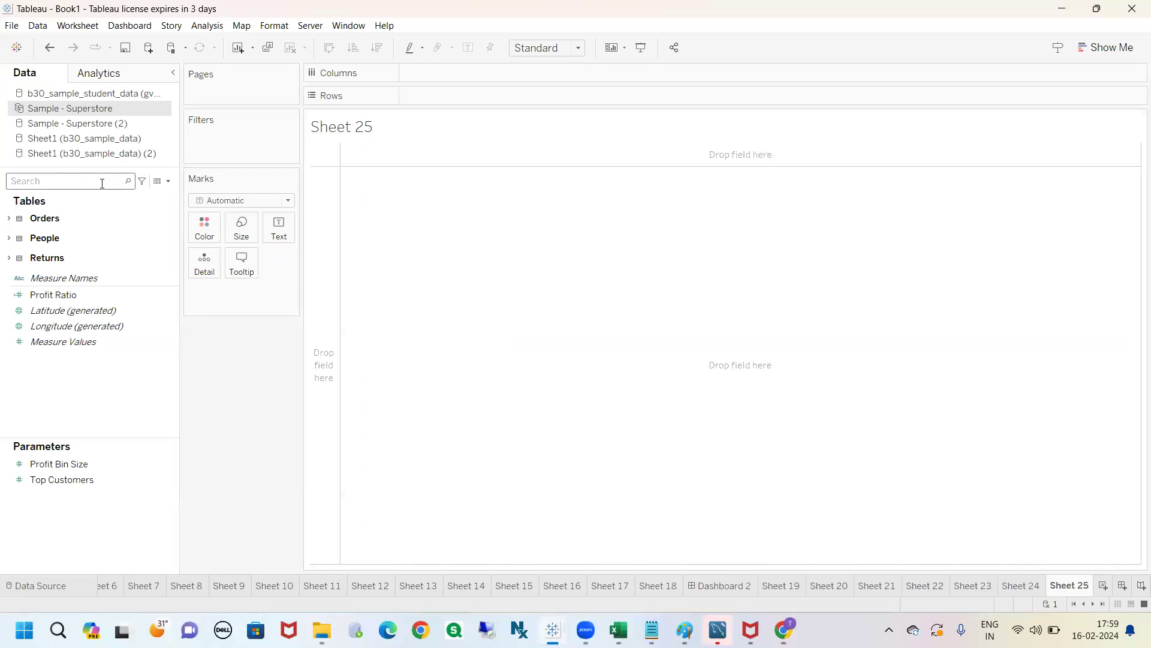
type("sal")
mouse_move(89, 244)
left_mouse_down()
mouse_move(358, 189)
mouse_move(454, 101)
left_mouse_up()
left_click(99, 182)
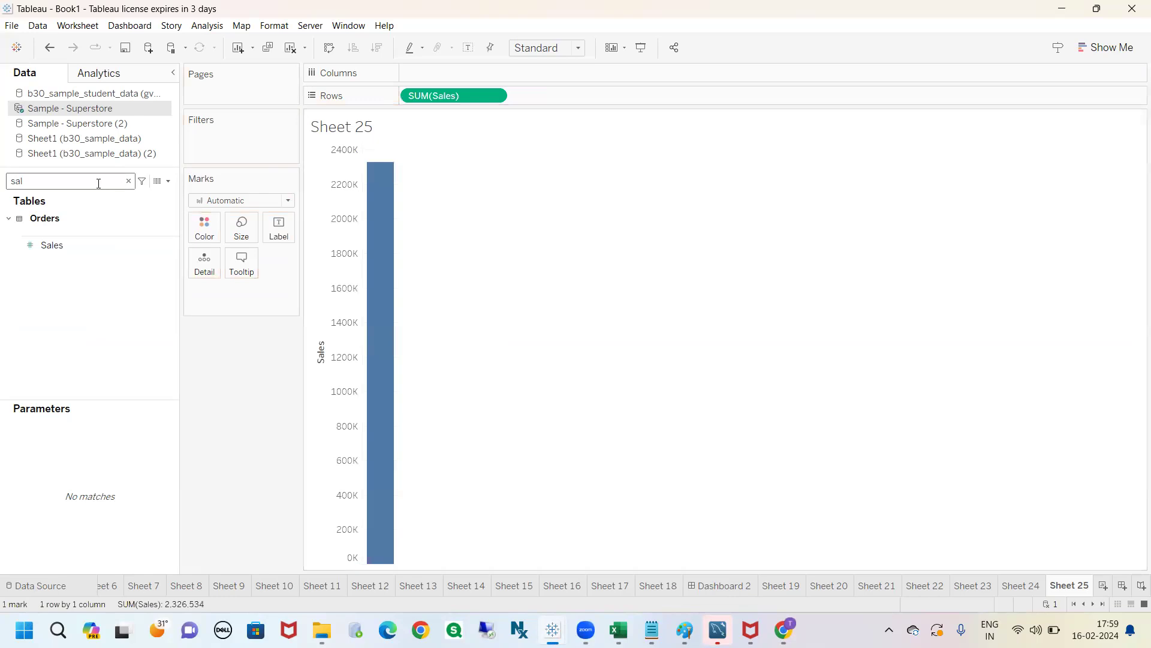
type("pro")
left_click_drag(52, 329, 334, 345)
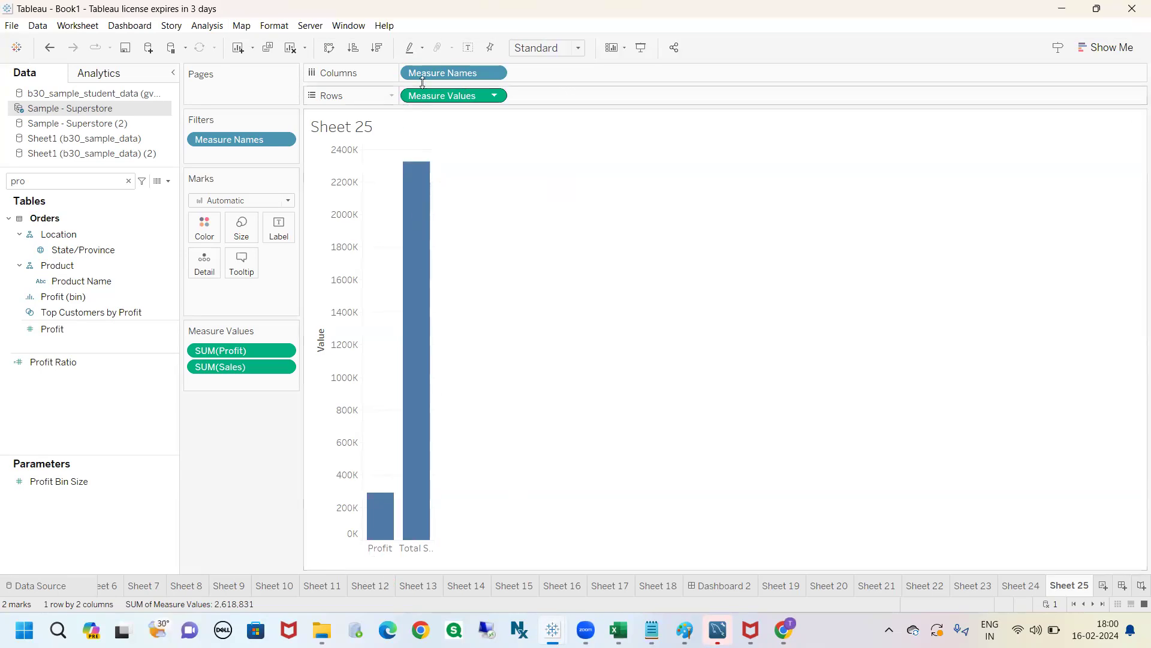
- Stack the bars by moving Measure Names from Columns to Color, trying it briefly on Detail before returning it to Color
left_click_drag(440, 72, 205, 231)
mouse_move(383, 241)
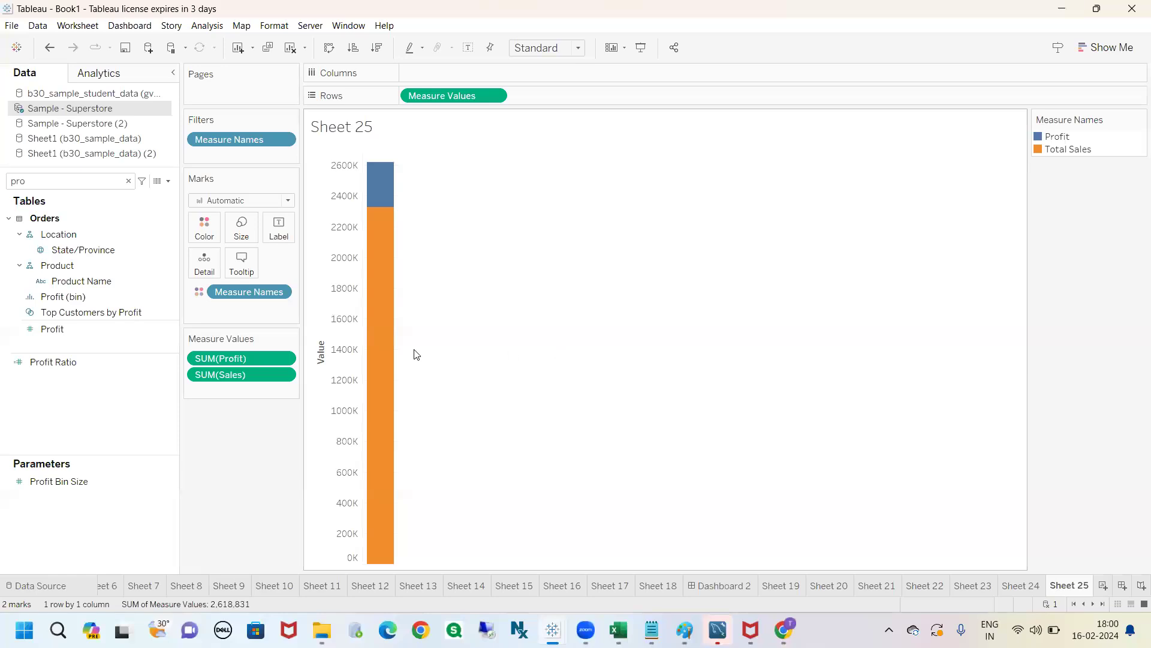
left_click_drag(238, 299, 205, 264)
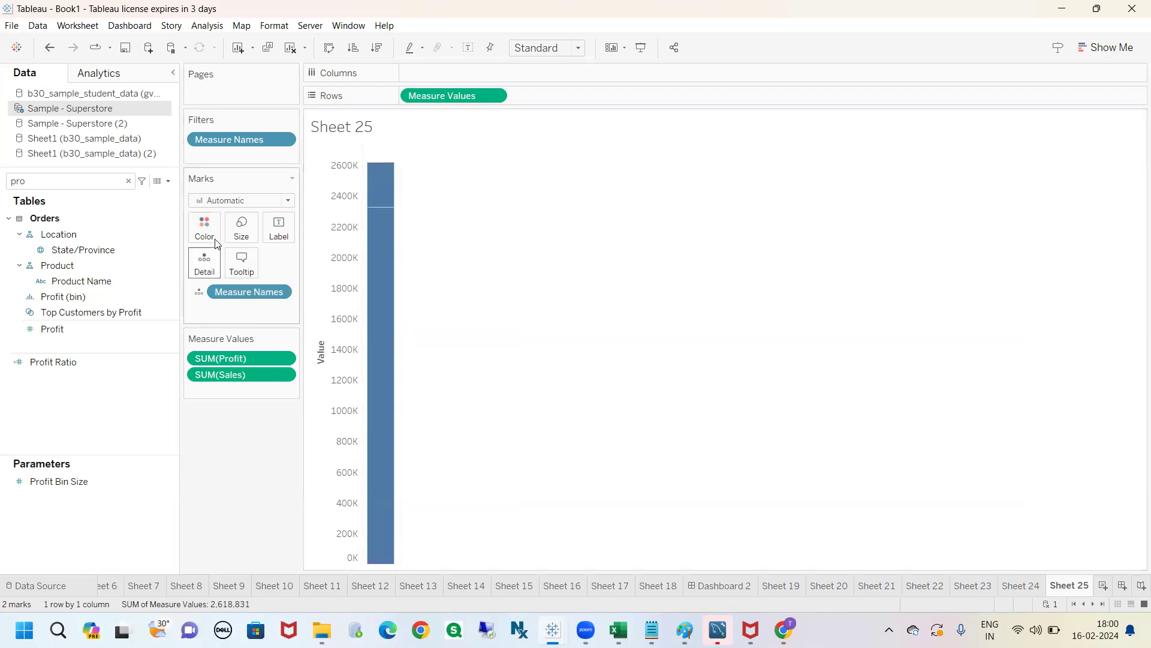
left_click_drag(225, 290, 205, 227)
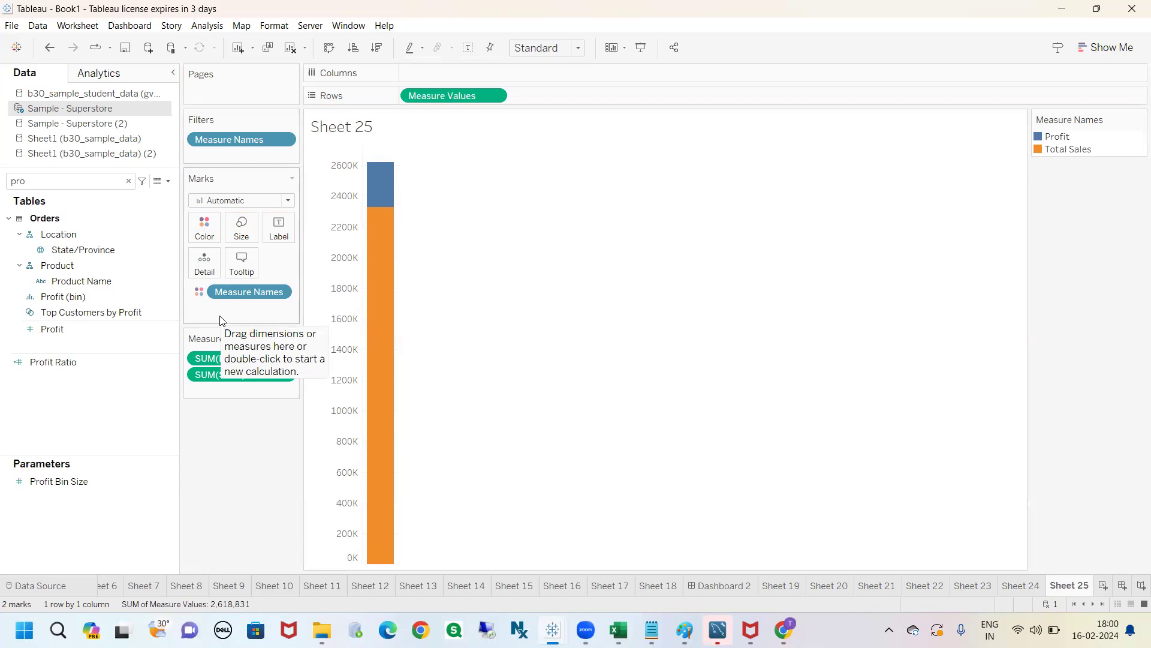
key("ctrl+2")
mouse_move(1011, 125)
left_mouse_down()
mouse_move(999, 180)
mouse_move(1015, 96)
mouse_move(990, 126)
mouse_move(1036, 138)
left_mouse_up()
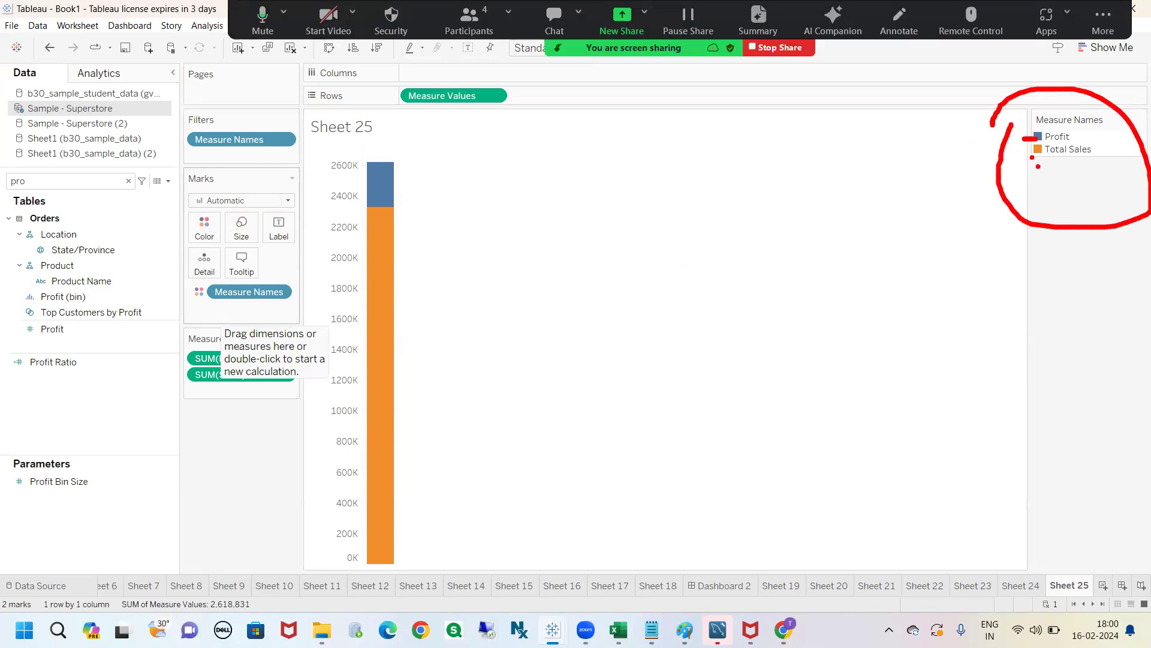
key("Escape")
- Find the Region field and place it on Columns to split the stacked bar by region
left_click(127, 181)
type("regi")
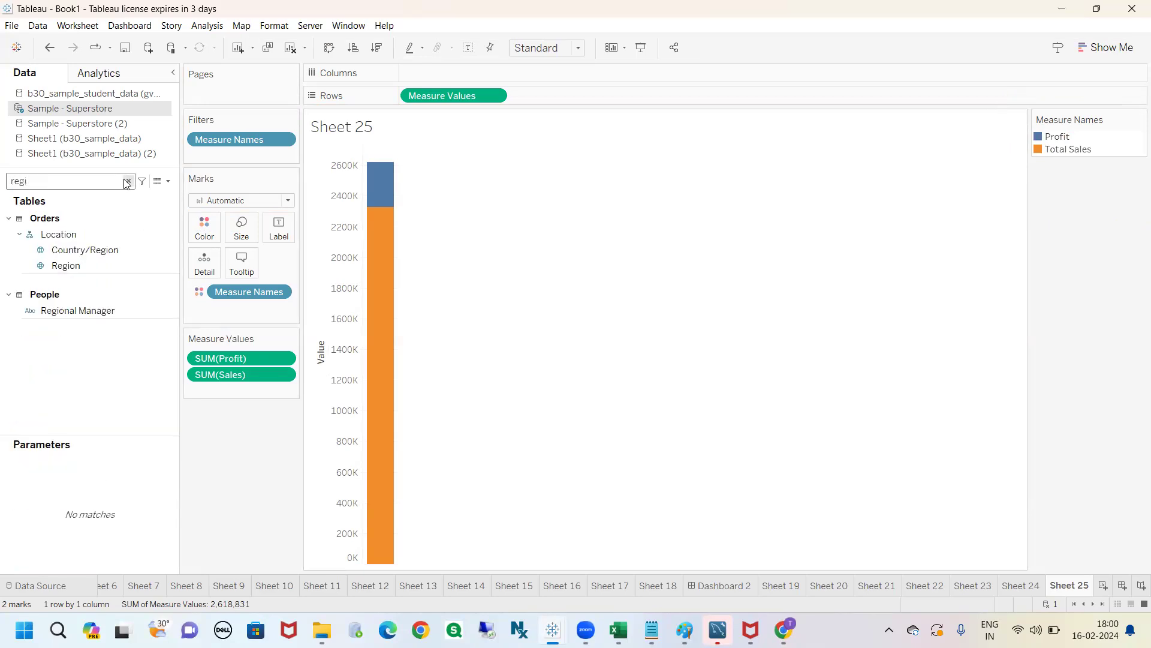
left_click_drag(102, 264, 445, 73)
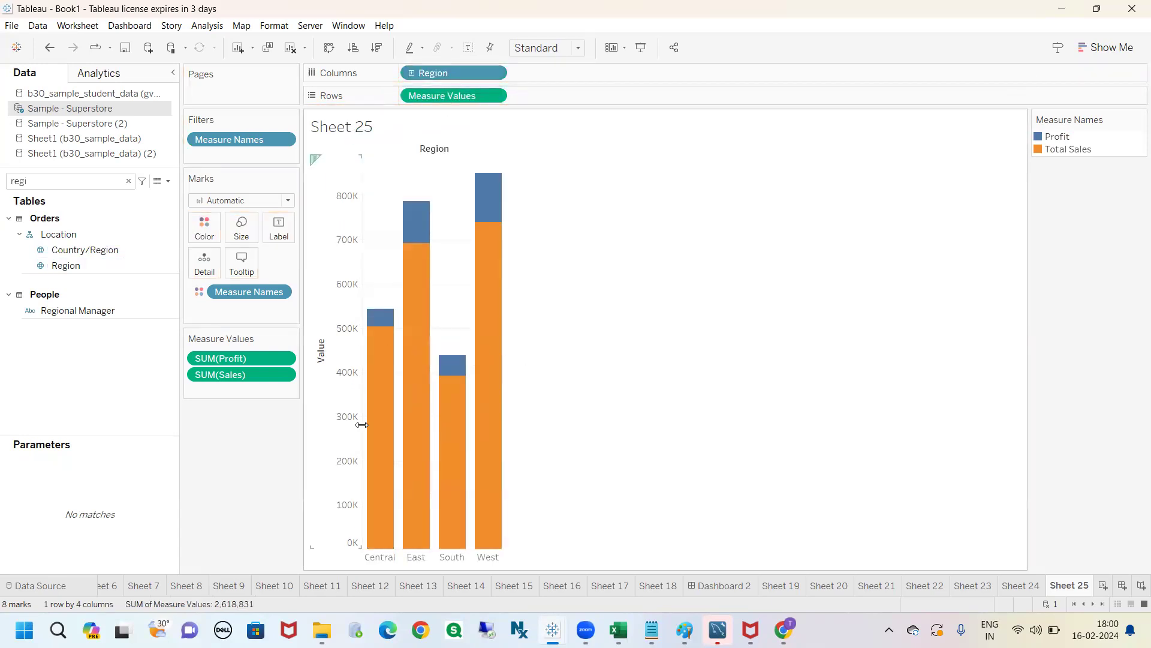
- Highlight the Central bar, the East bar and the Profit legend entry in turn to examine the stacked segments
left_click(387, 558)
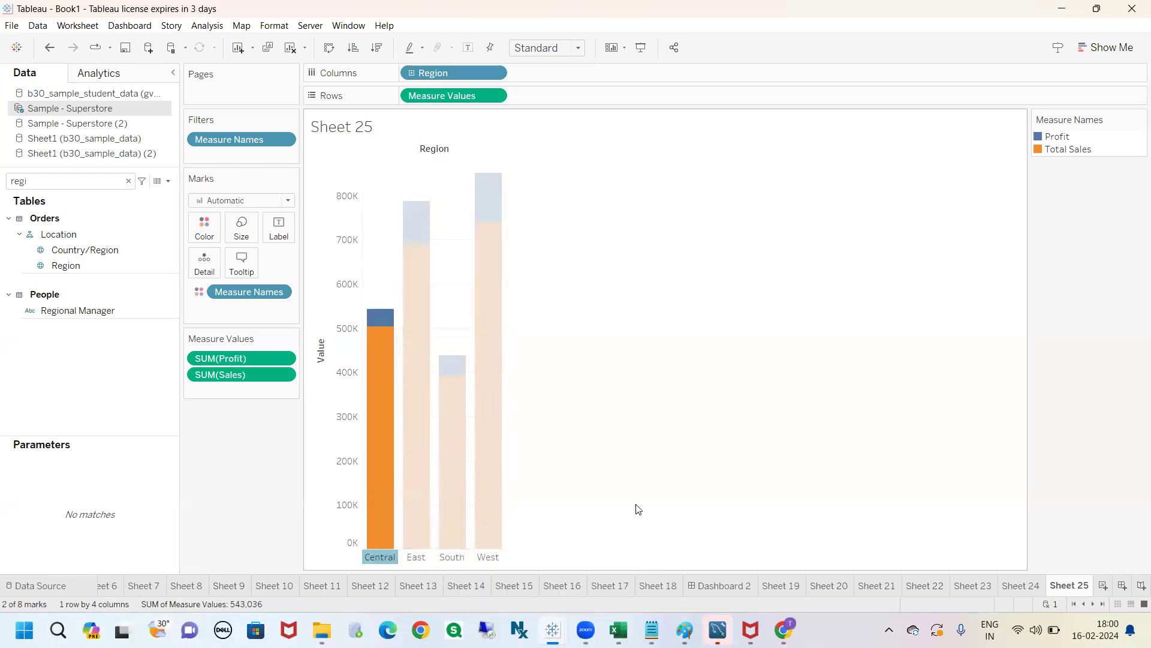
left_click(638, 508)
left_click(416, 557)
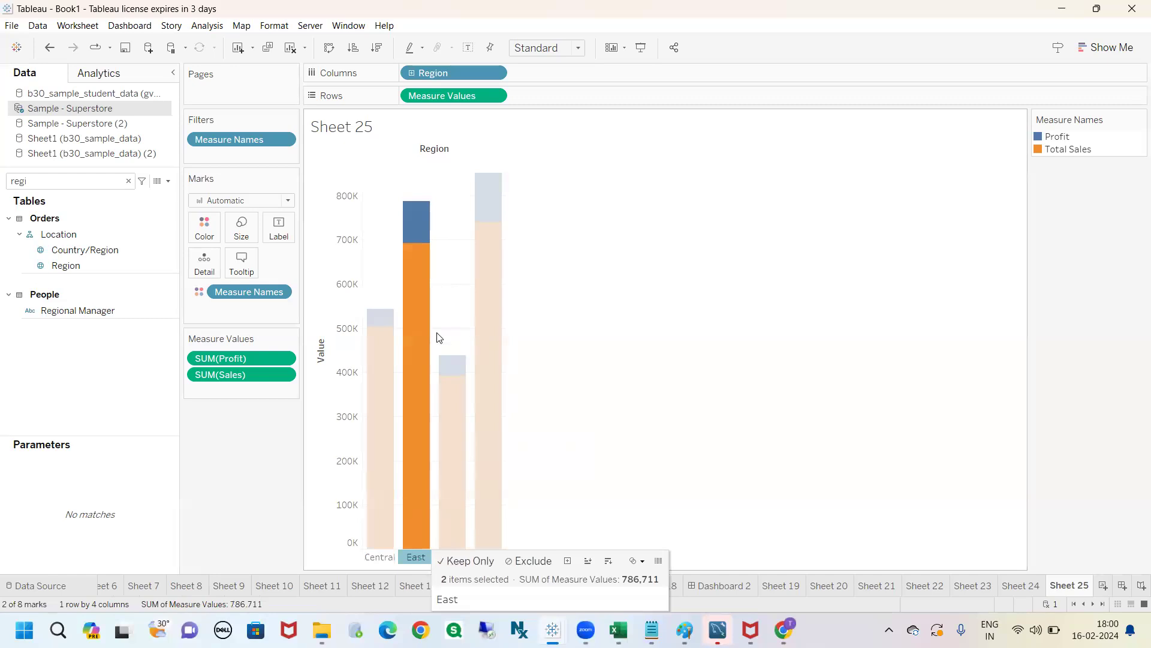
left_click(593, 309)
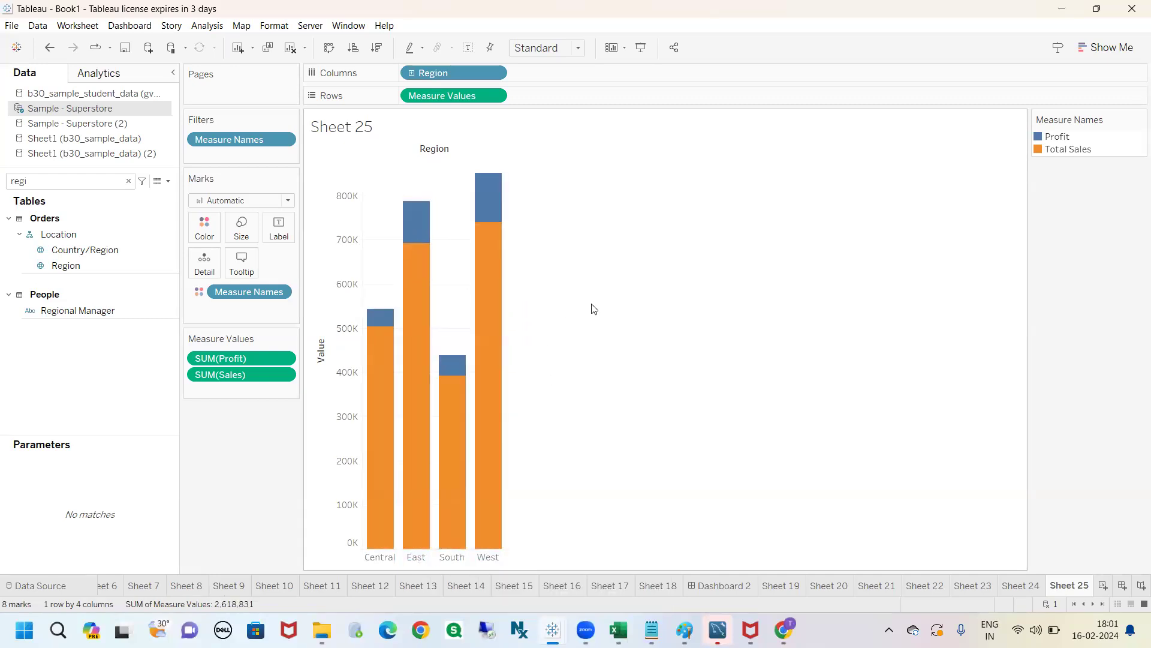
mouse_move(386, 323)
left_click(1056, 138)
left_click(977, 191)
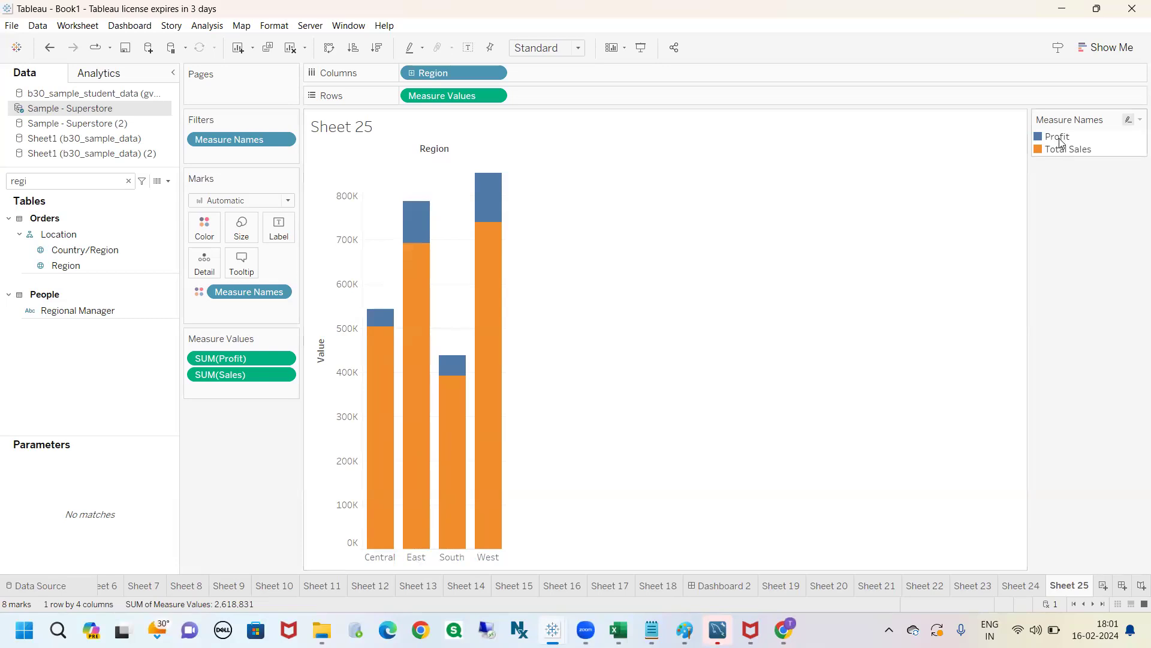
- Reorder the Measure Names color legend so that Profit comes below Total Sales
left_click_drag(1060, 137, 1065, 206)
left_click(1065, 205)
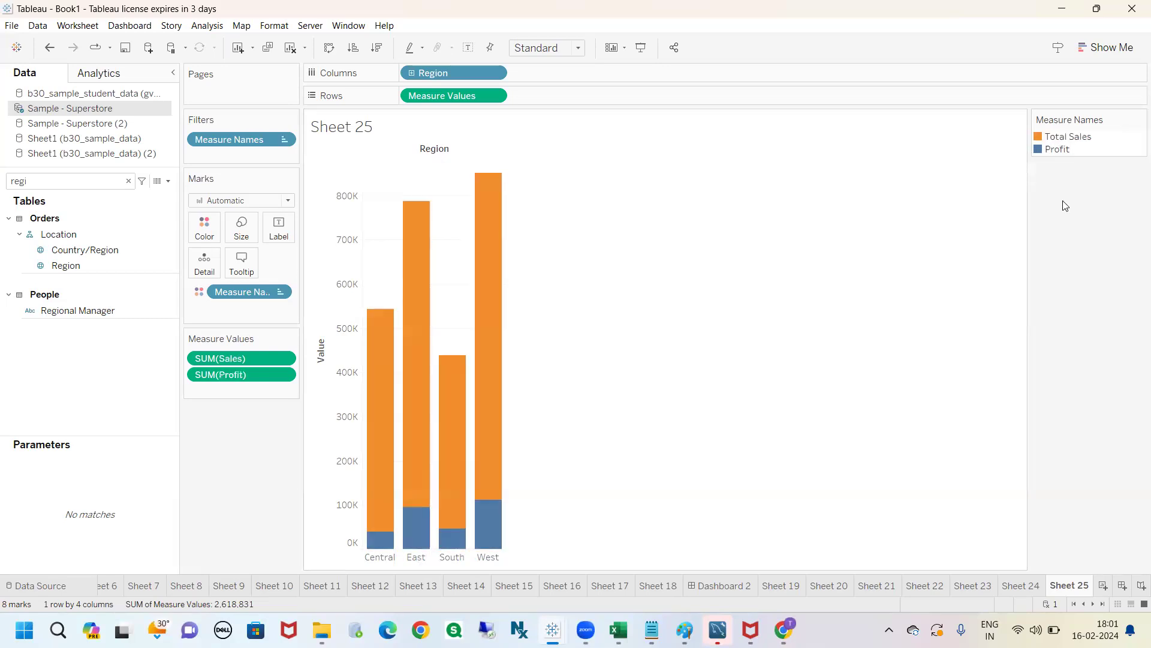
key("ctrl+2")
mouse_move(1050, 110)
left_mouse_down()
mouse_move(1003, 162)
mouse_move(1019, 105)
left_mouse_up()
key("Escape")
left_click(1057, 149)
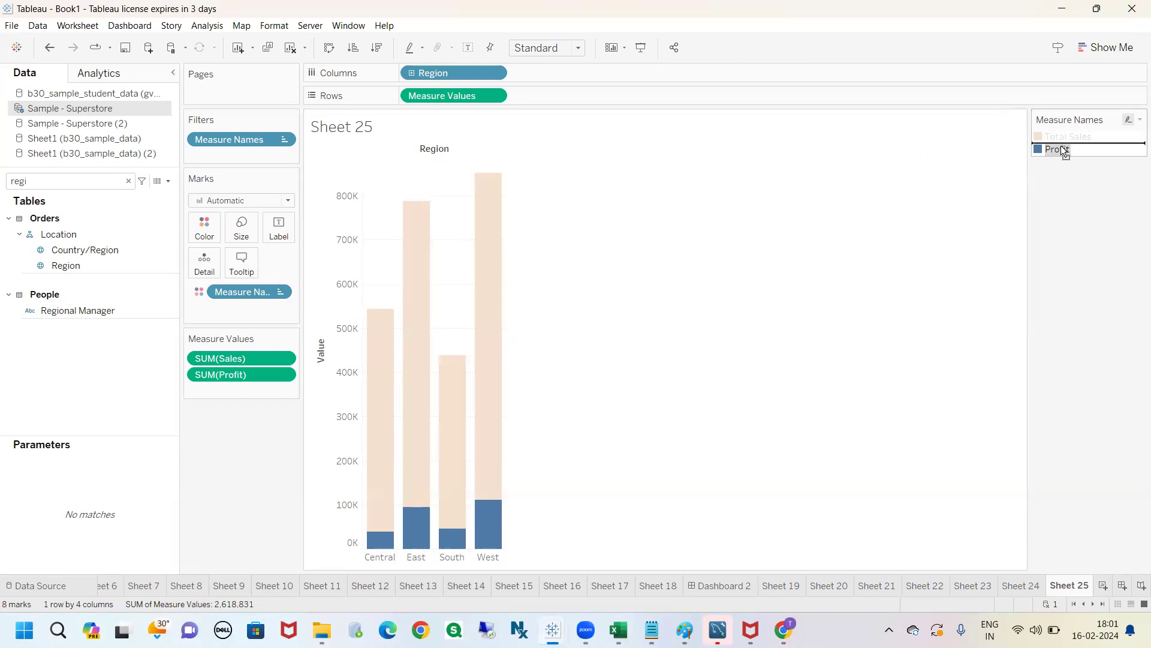
left_click(1059, 178)
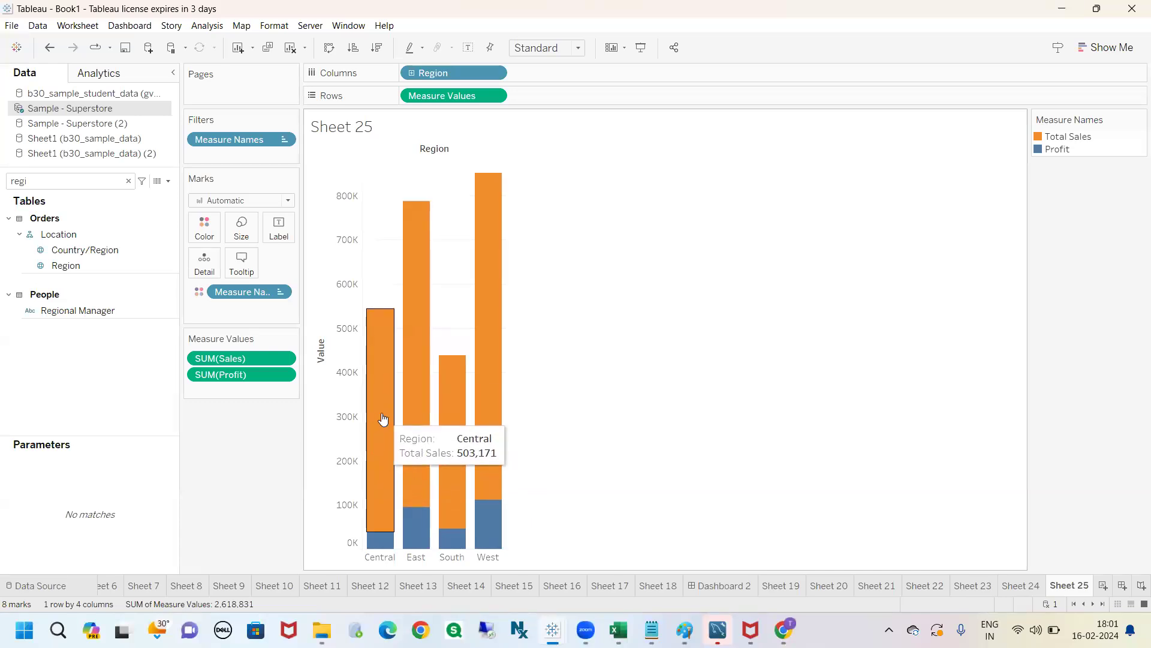
- Duplicate the Sheet 25 worksheet with its stacked bar chart
key("ctrl+2")
mouse_move(1042, 561)
left_mouse_down()
mouse_move(1020, 580)
mouse_move(1096, 574)
mouse_move(977, 553)
left_mouse_up()
key("Escape")
right_click(1075, 589)
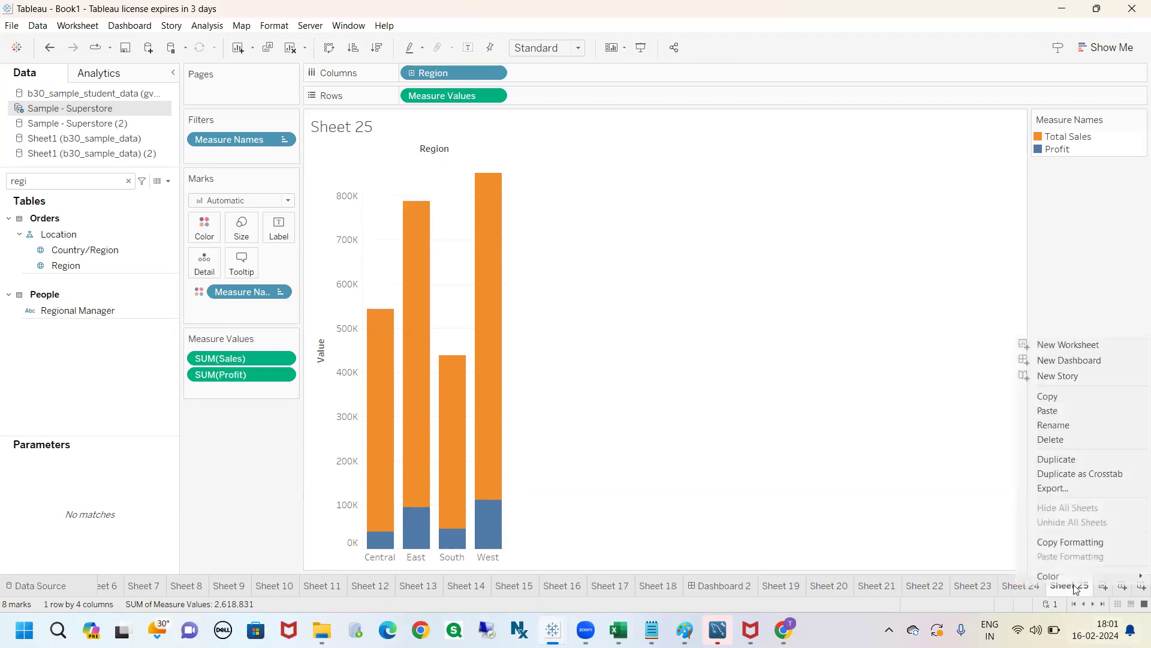
left_click(1052, 461)
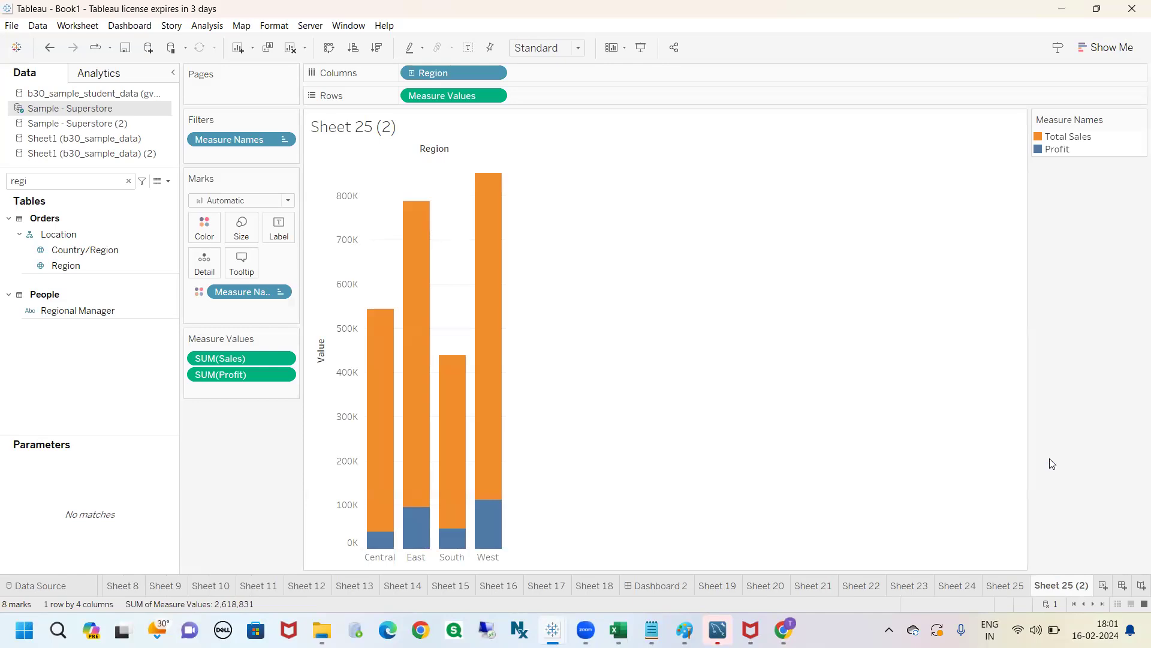
- Change the mark type of the duplicated chart to Pie
mouse_move(482, 316)
left_click(288, 201)
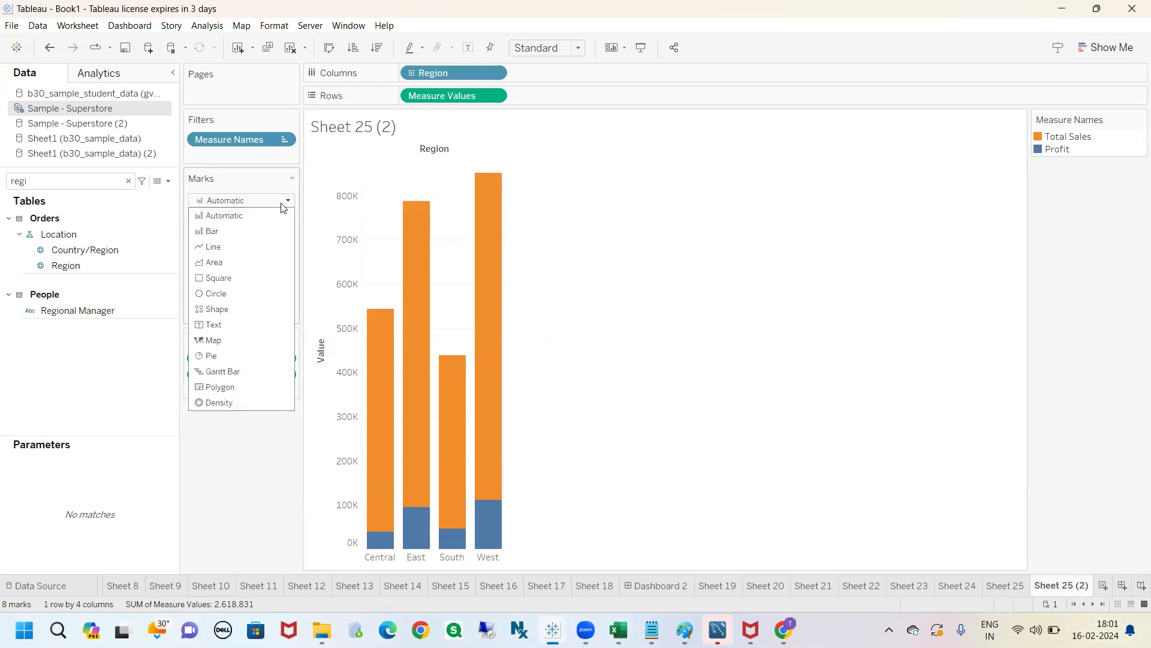
left_click(226, 358)
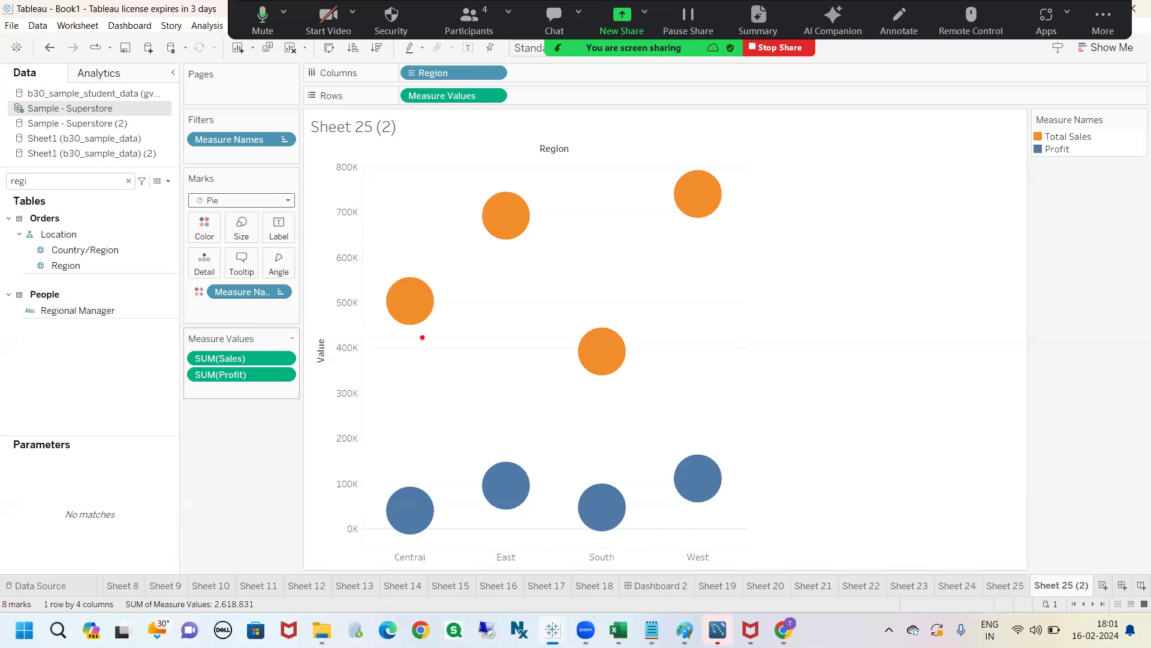
mouse_move(499, 100)
left_mouse_down()
mouse_move(453, 84)
mouse_move(388, 120)
mouse_move(518, 105)
left_mouse_up()
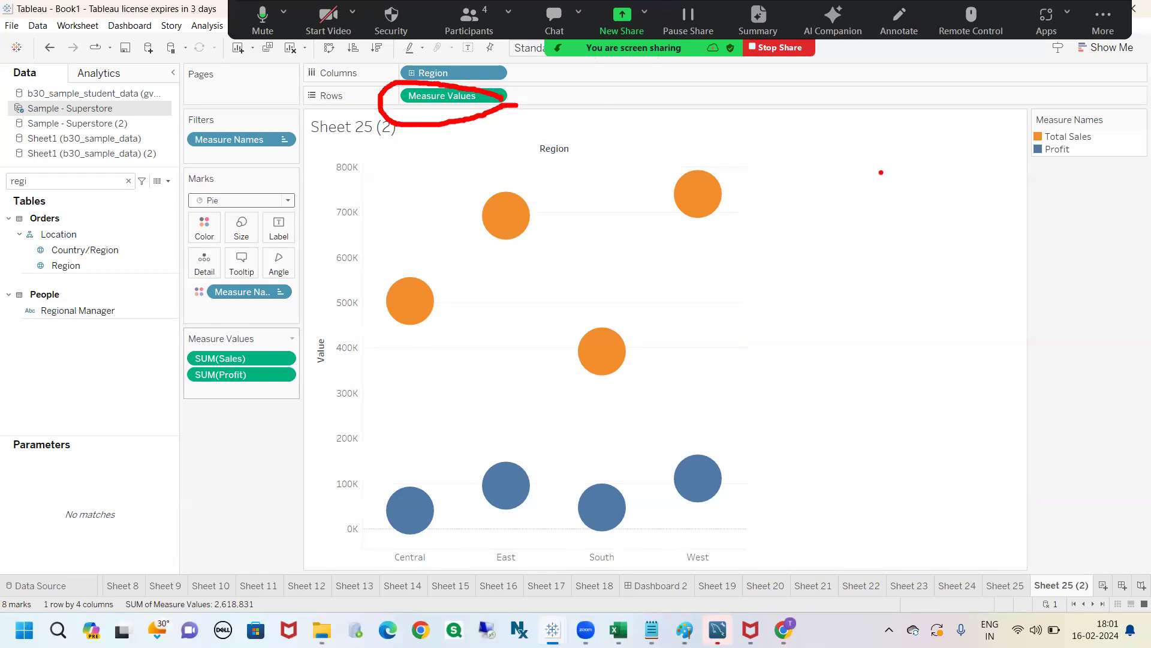
key("Escape")
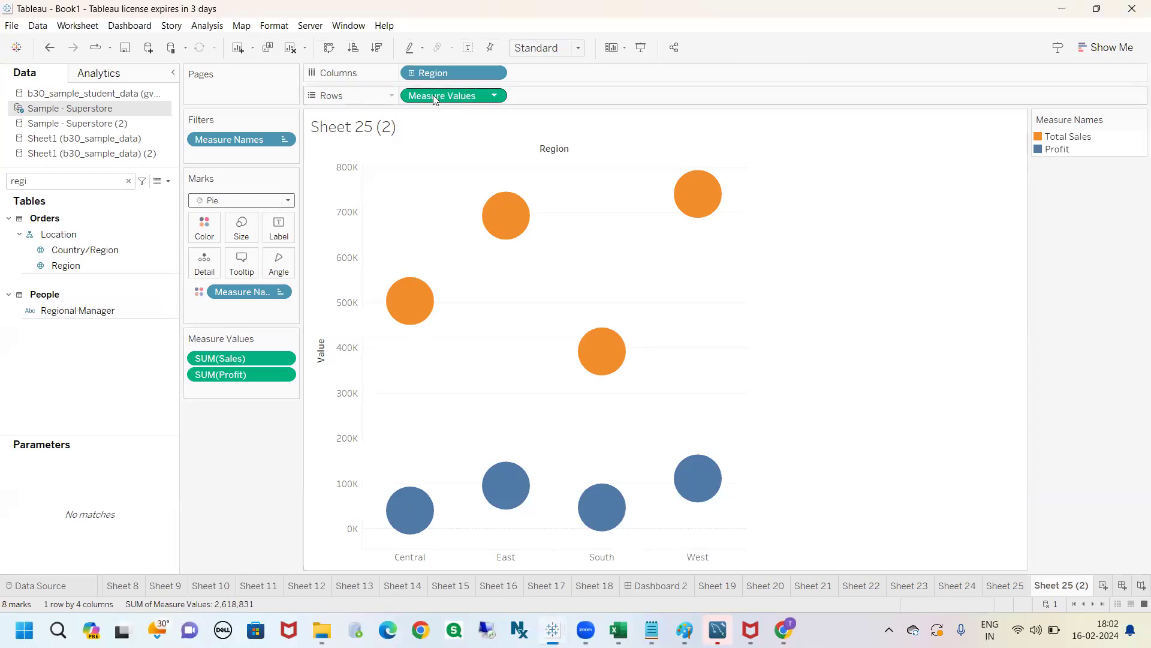
- Move Measure Values from the rows to the pie marks' labels and fit the chart to the entire view
left_click_drag(435, 99, 275, 233)
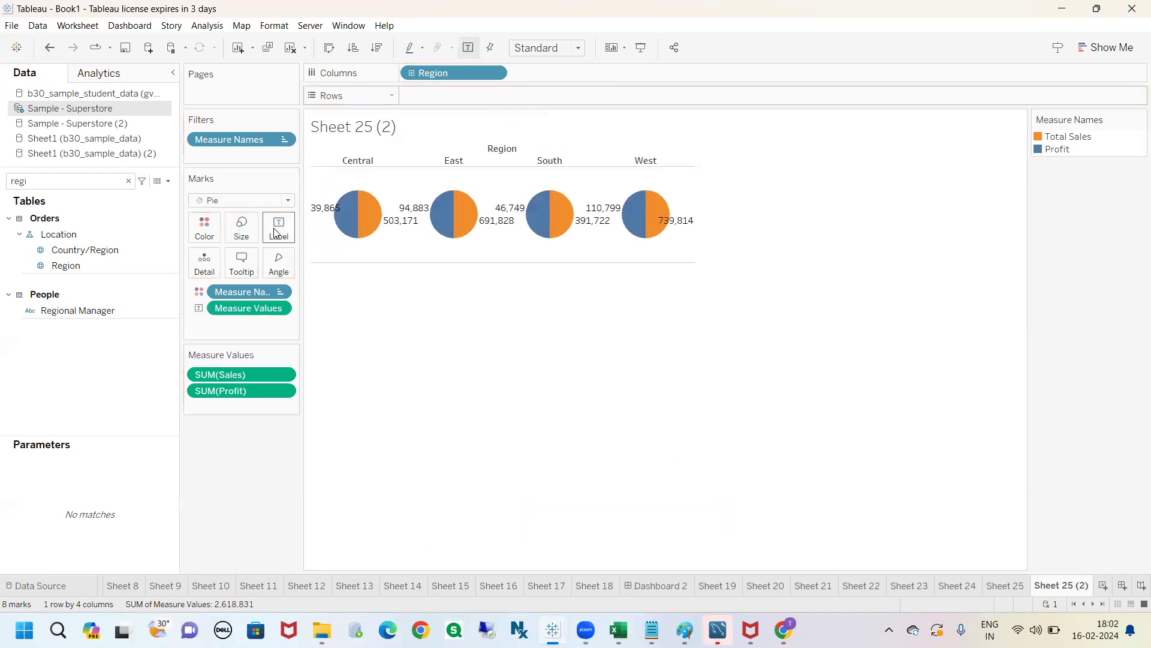
left_click(547, 48)
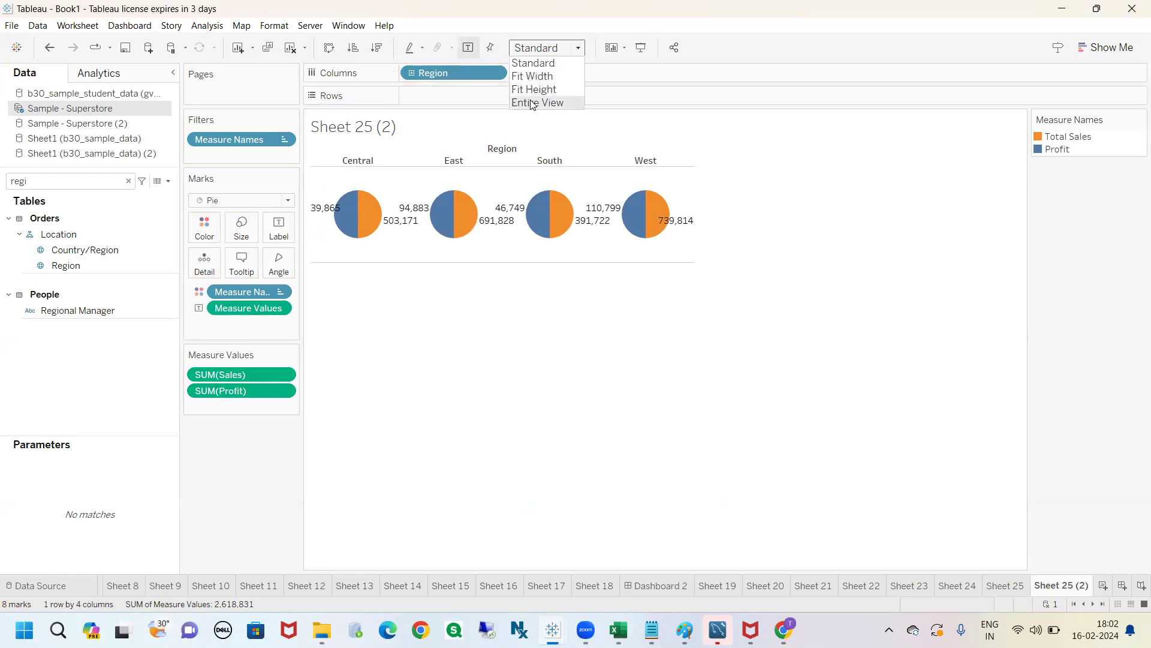
left_click(531, 103)
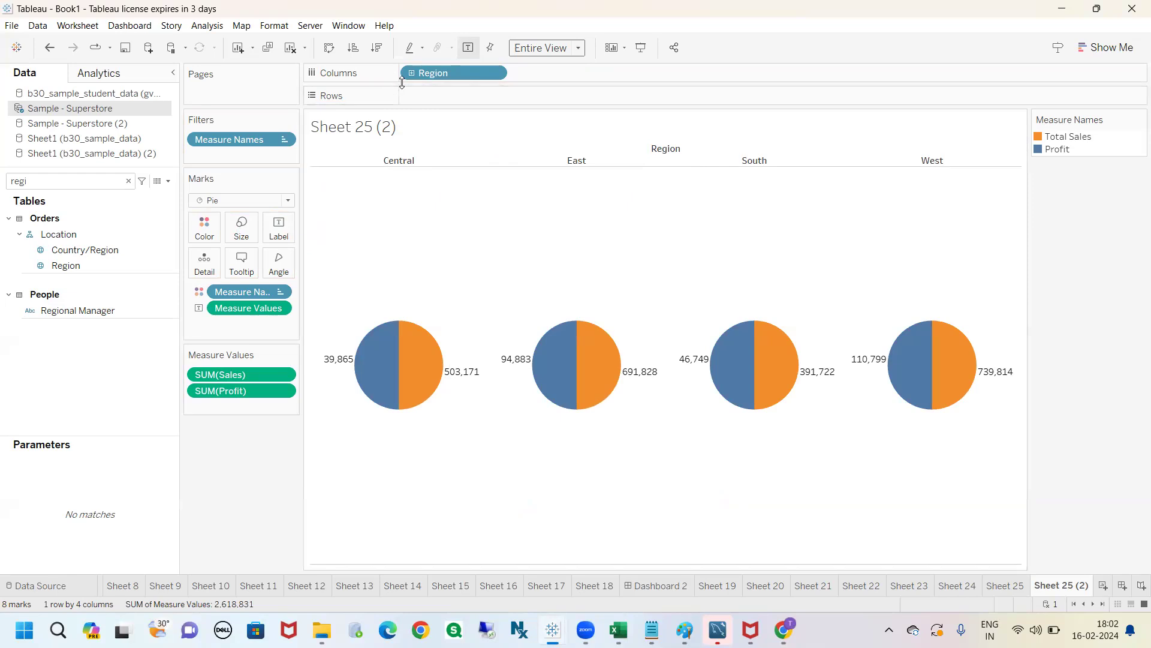
- Remove Region from the columns to merge the pies into one, and highlight the Total Sales and Profit slices in turn
left_click_drag(431, 71, 223, 481)
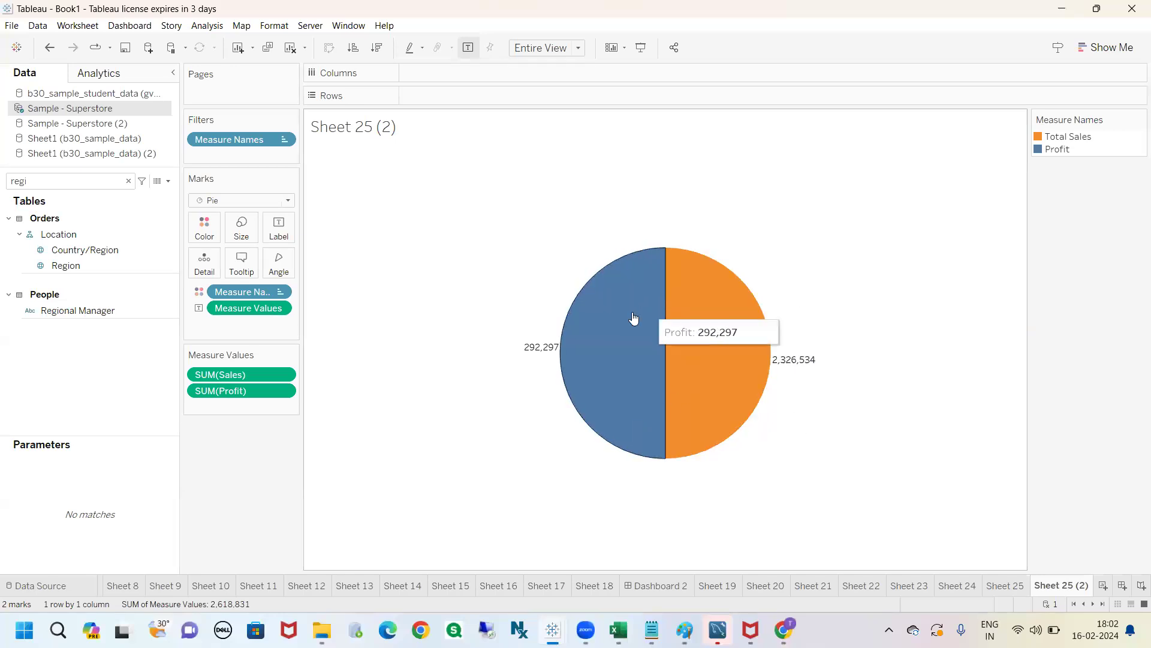
left_click(1056, 136)
left_click(1058, 150)
left_click(1076, 193)
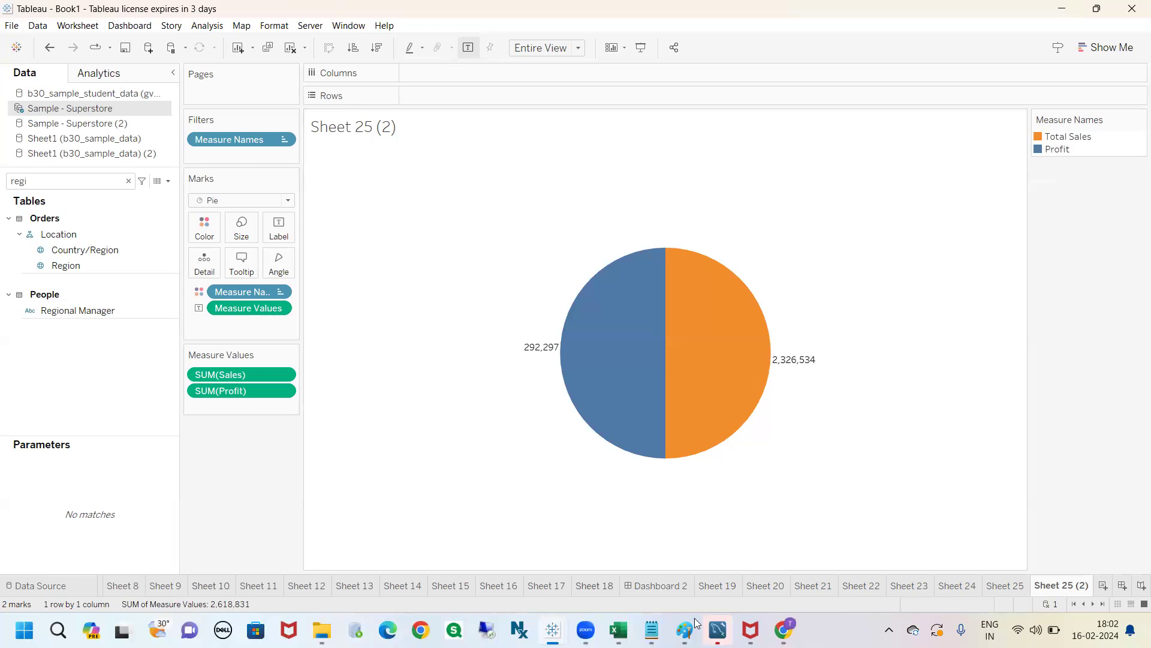
- Create a new worksheet, search the fields for "reg", and place Region on the rows
left_click(1102, 586)
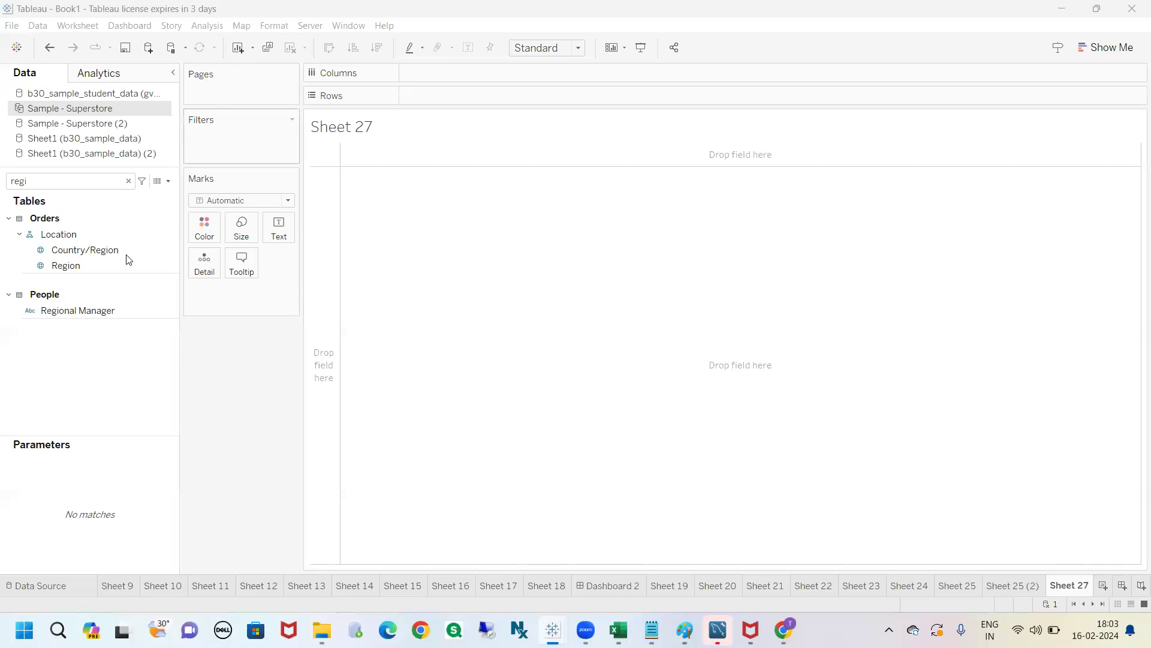
left_click(128, 181)
left_click(1005, 590)
left_click(1069, 585)
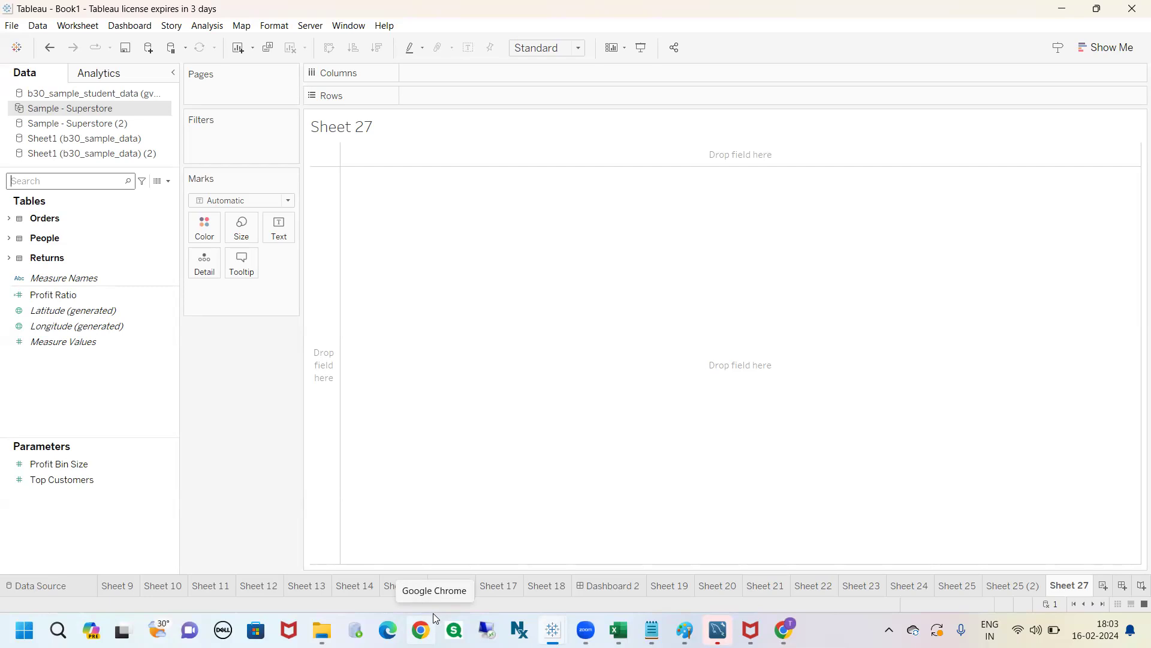
type("g")
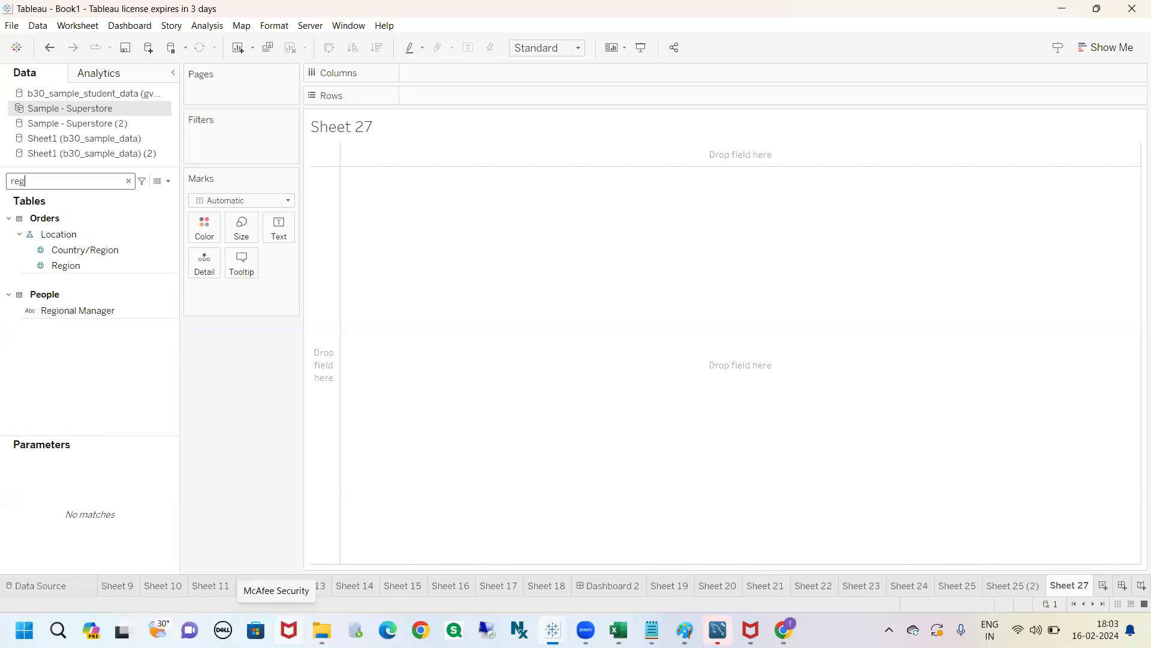
left_click_drag(63, 265, 423, 98)
- Search the fields for "sa" and place Sales on the columns to chart sales by region
left_click(61, 183)
key("BackSpace")
key("BackSpace")
key("BackSpace")
type("sa")
left_click_drag(52, 245, 415, 77)
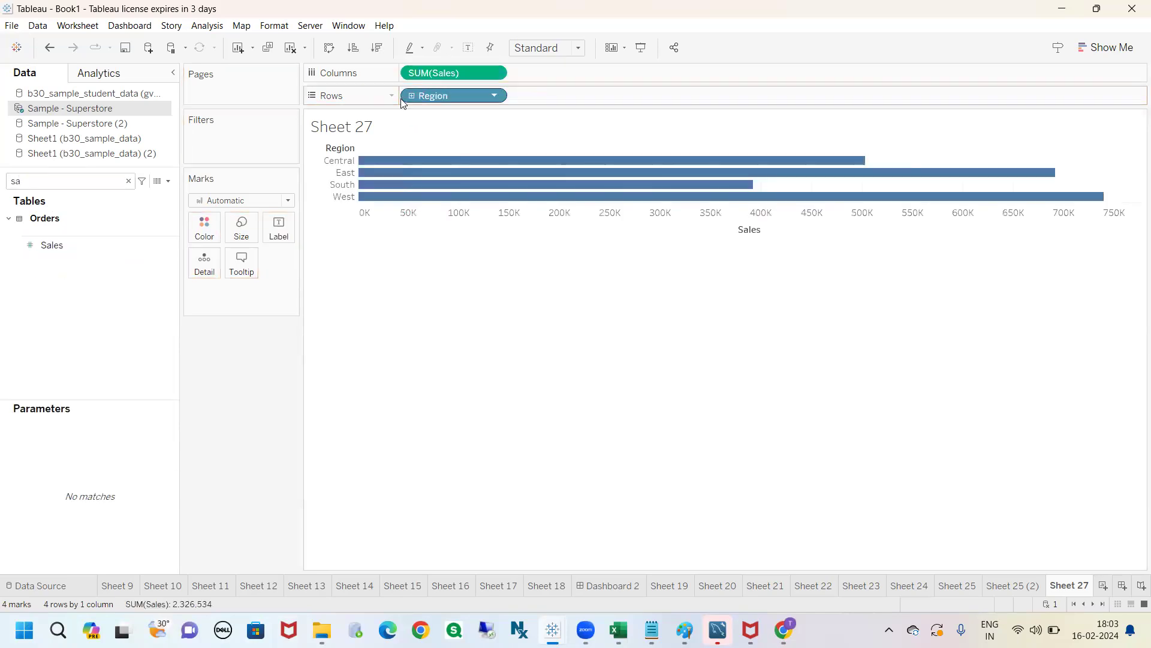
- Convert the Sales by Region bar chart to a pie chart with Show Me and fit it to the entire view
left_click(1092, 57)
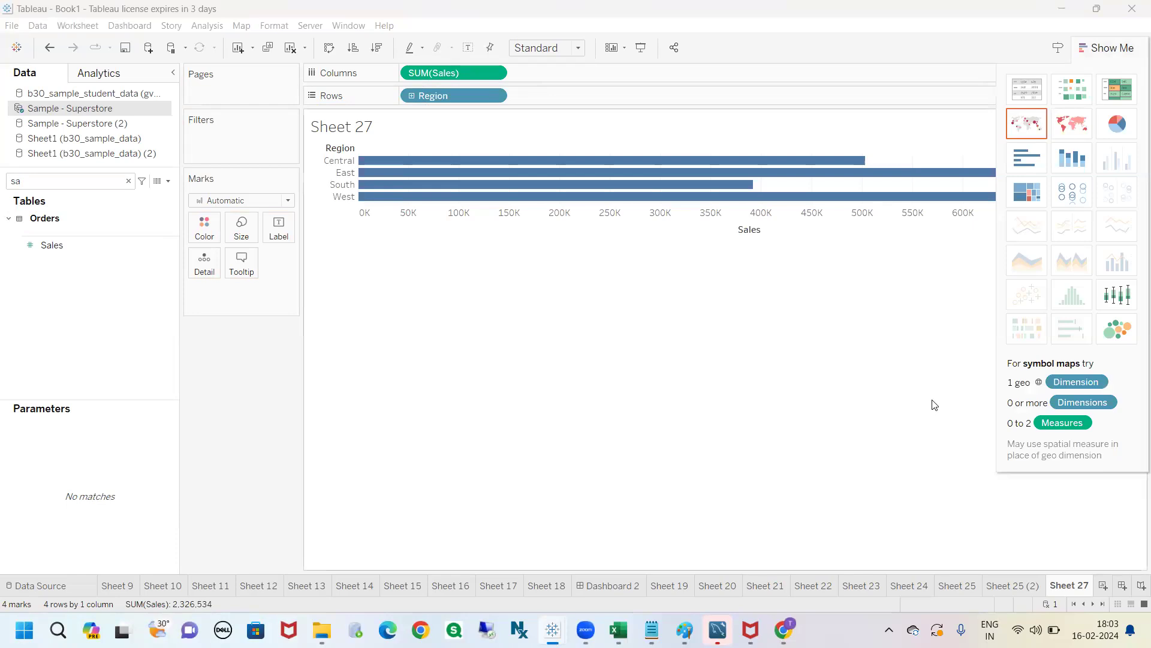
mouse_move(1123, 112)
left_mouse_down()
mouse_move(1076, 149)
mouse_move(1123, 115)
mouse_move(1111, 116)
left_mouse_up()
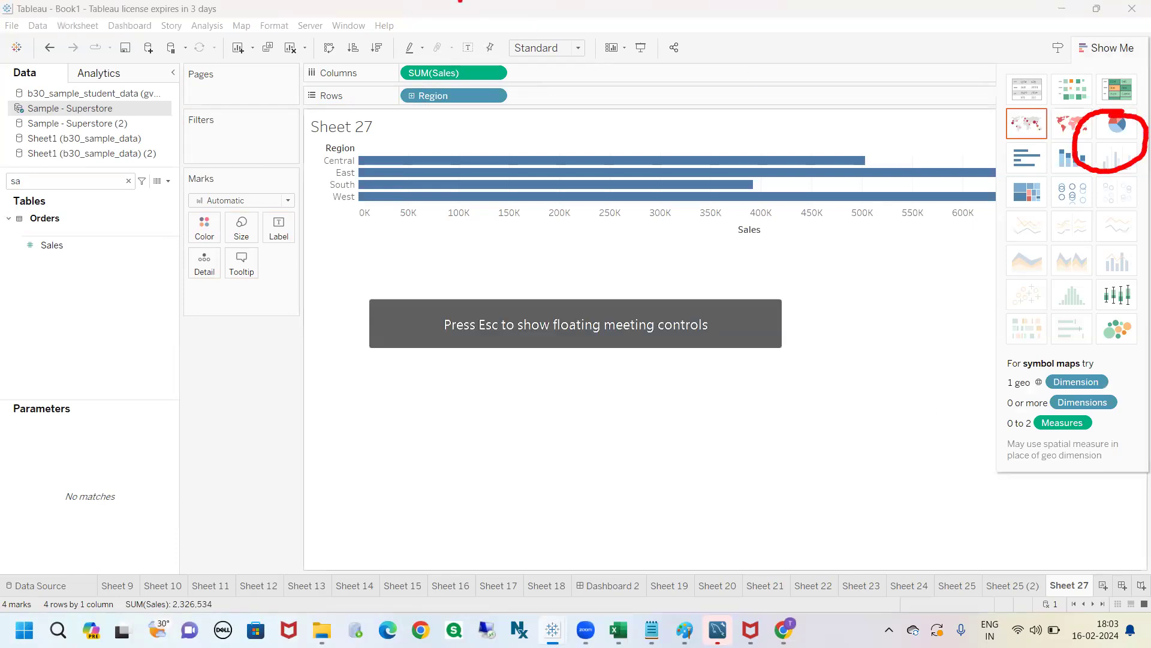
key("Escape")
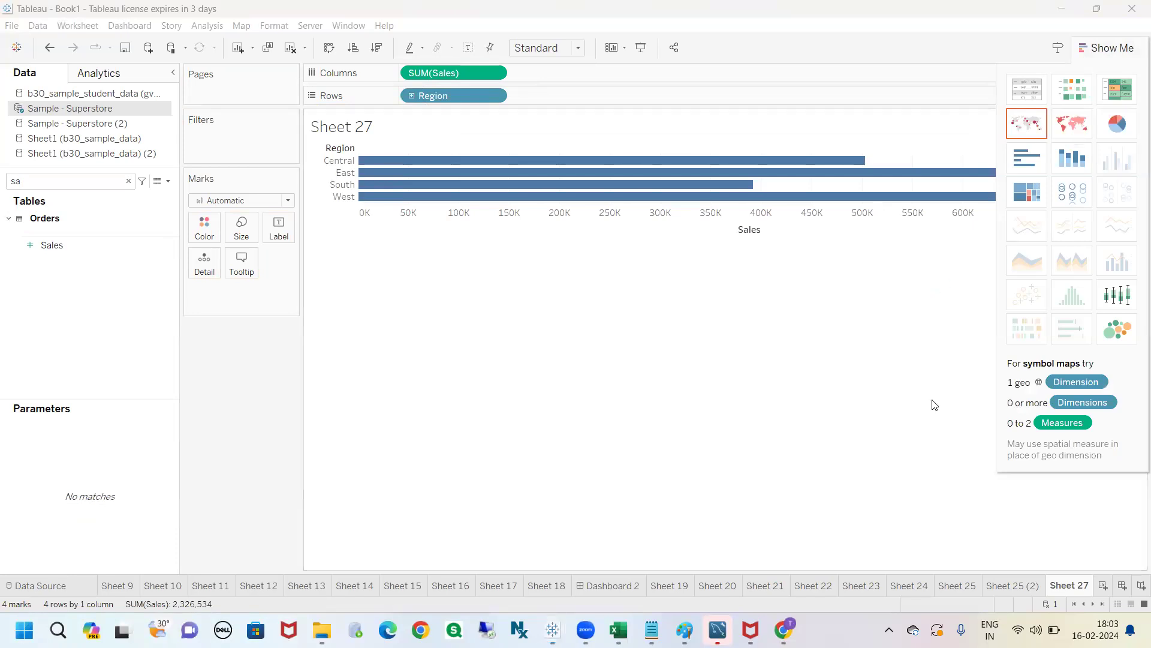
left_click(1115, 134)
left_click(1115, 129)
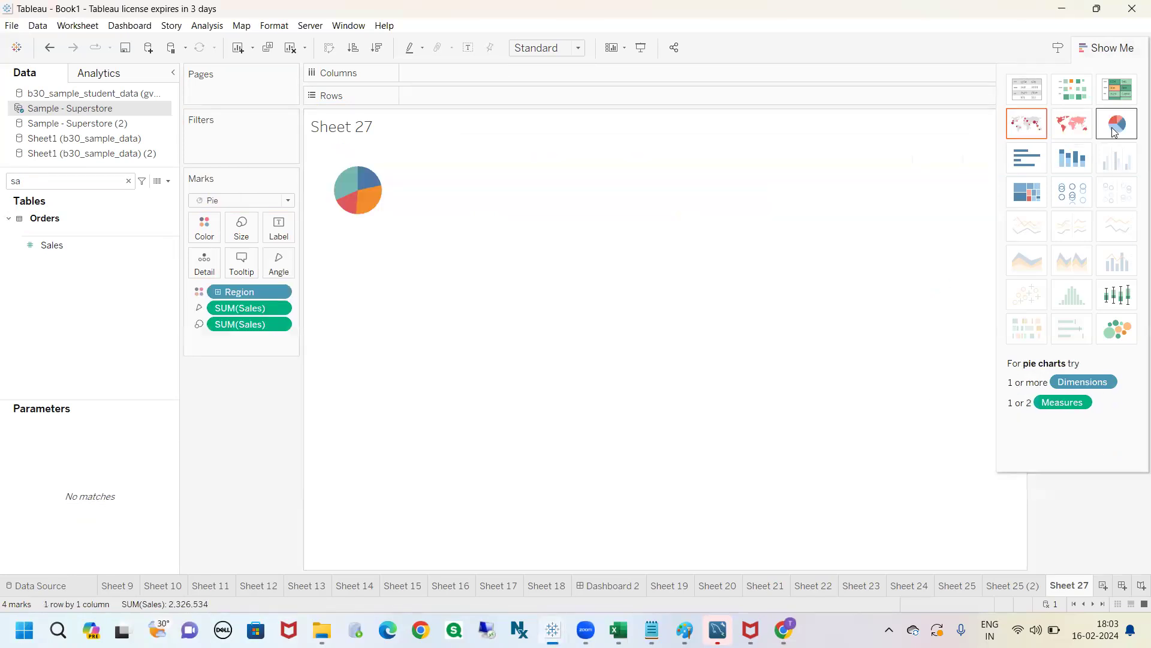
left_click(1109, 48)
left_click(564, 48)
left_click(545, 101)
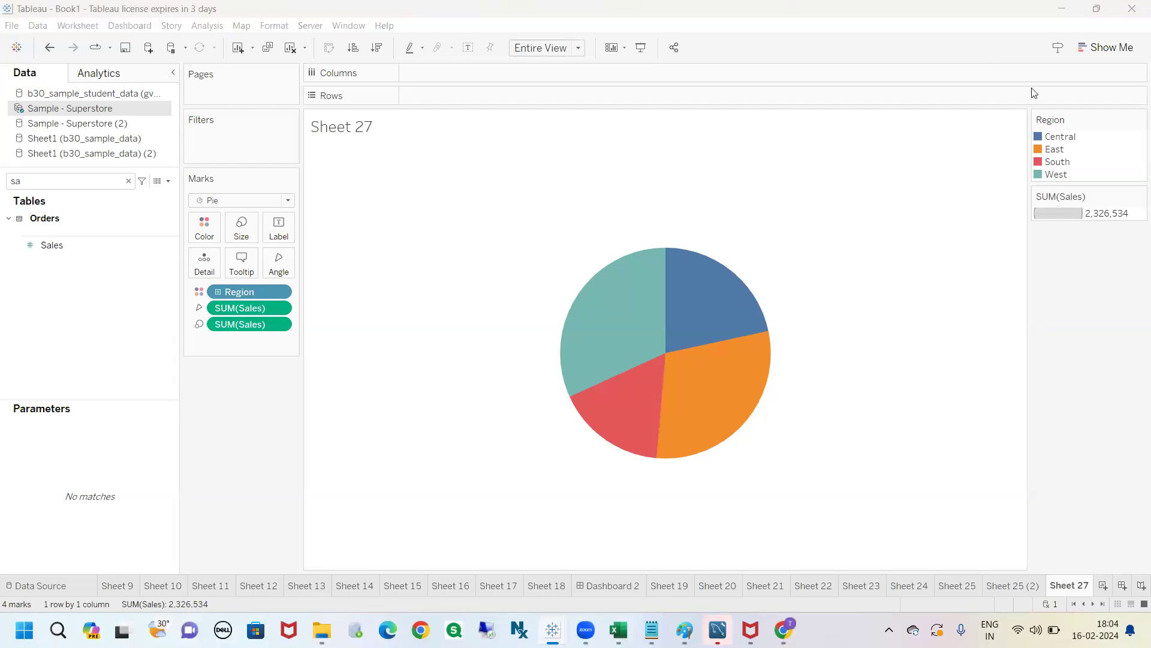
left_click(1038, 315)
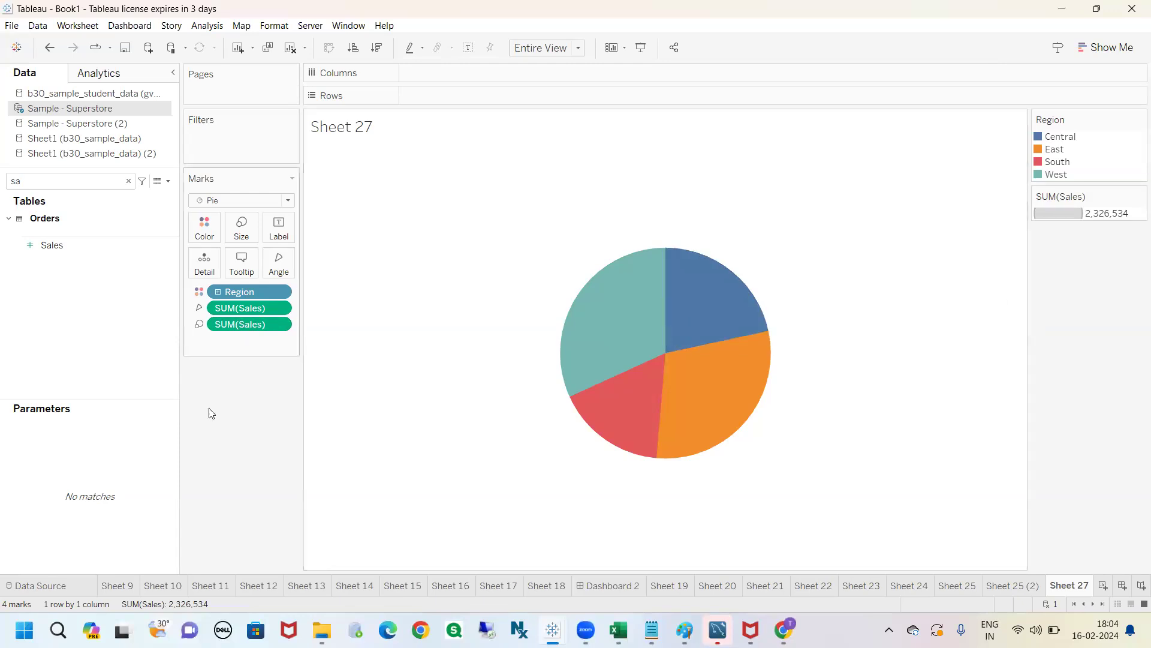
- Show mark labels on the regional sales pie chart
left_click(273, 235)
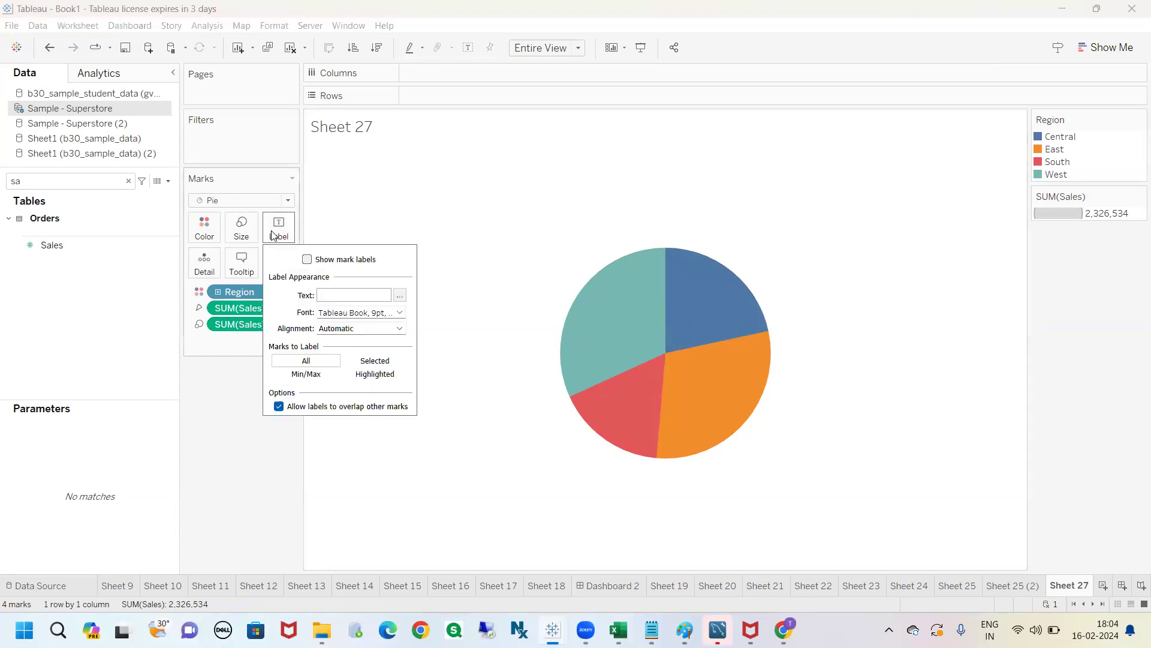
left_click(307, 260)
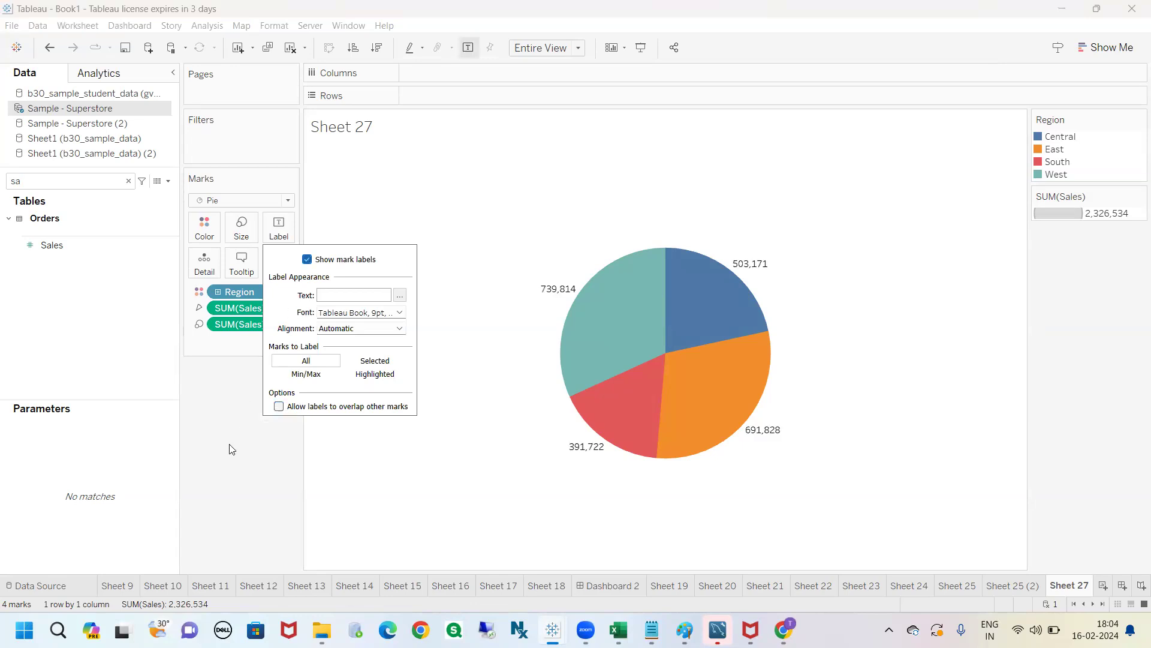
left_click(230, 460)
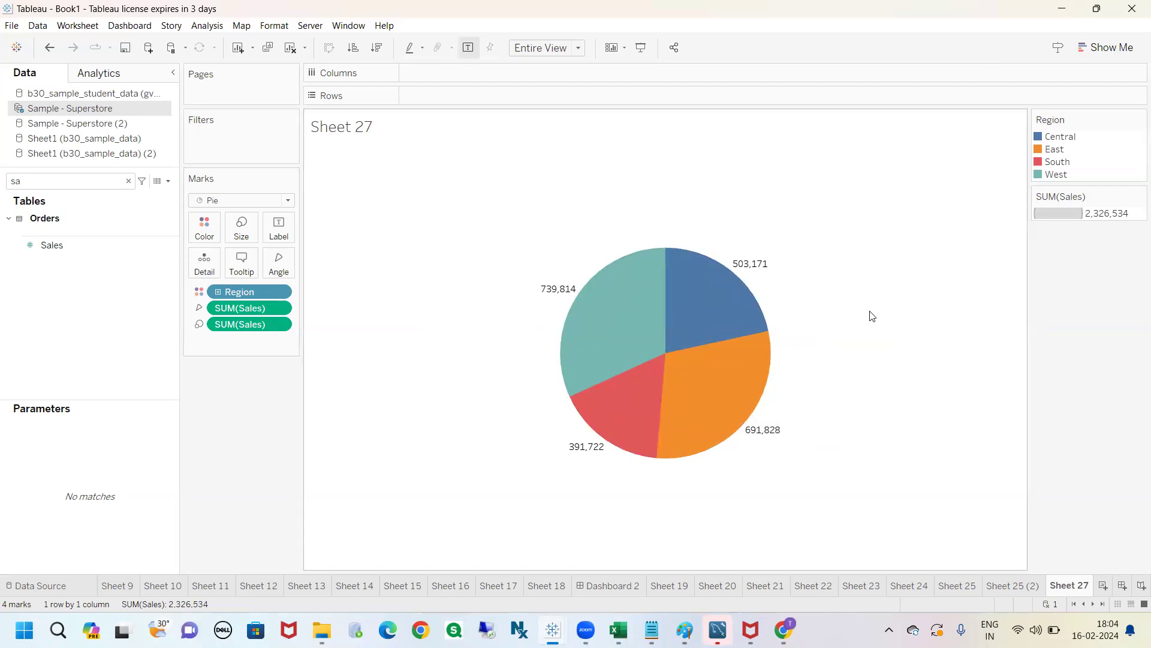
- Check the dimension and measure requirements for pie charts in Show Me
left_click(1121, 48)
left_click(1125, 49)
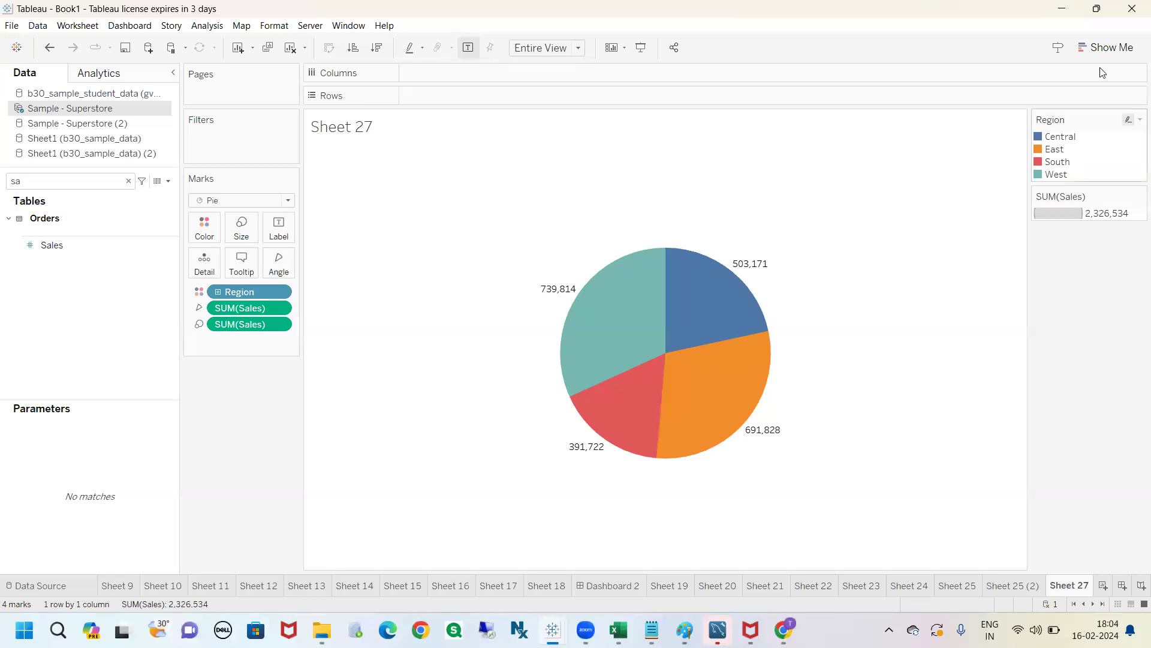
left_click(1102, 50)
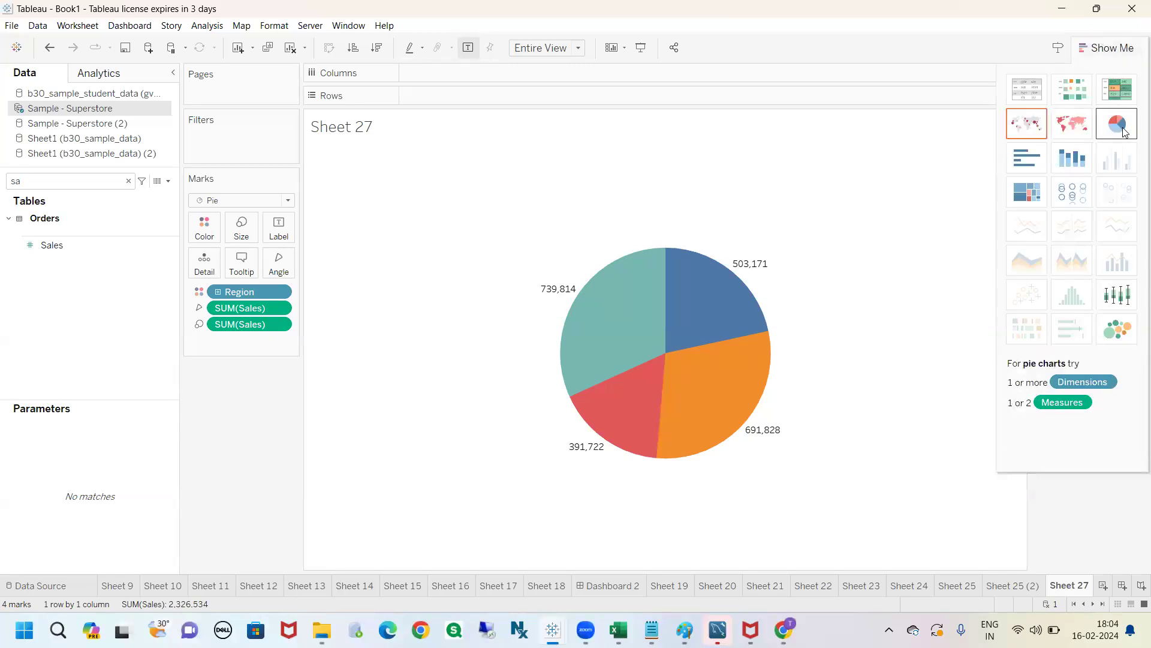
left_click(1116, 54)
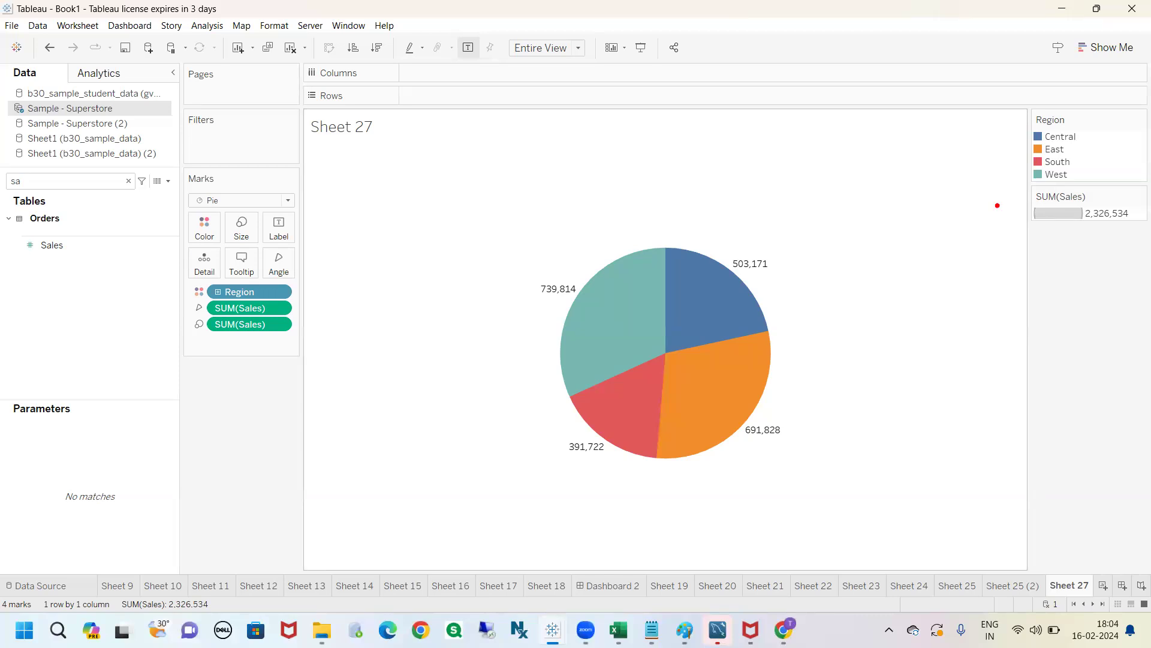
mouse_move(213, 290)
left_mouse_down()
mouse_move(180, 219)
mouse_move(203, 210)
mouse_move(209, 225)
left_mouse_up()
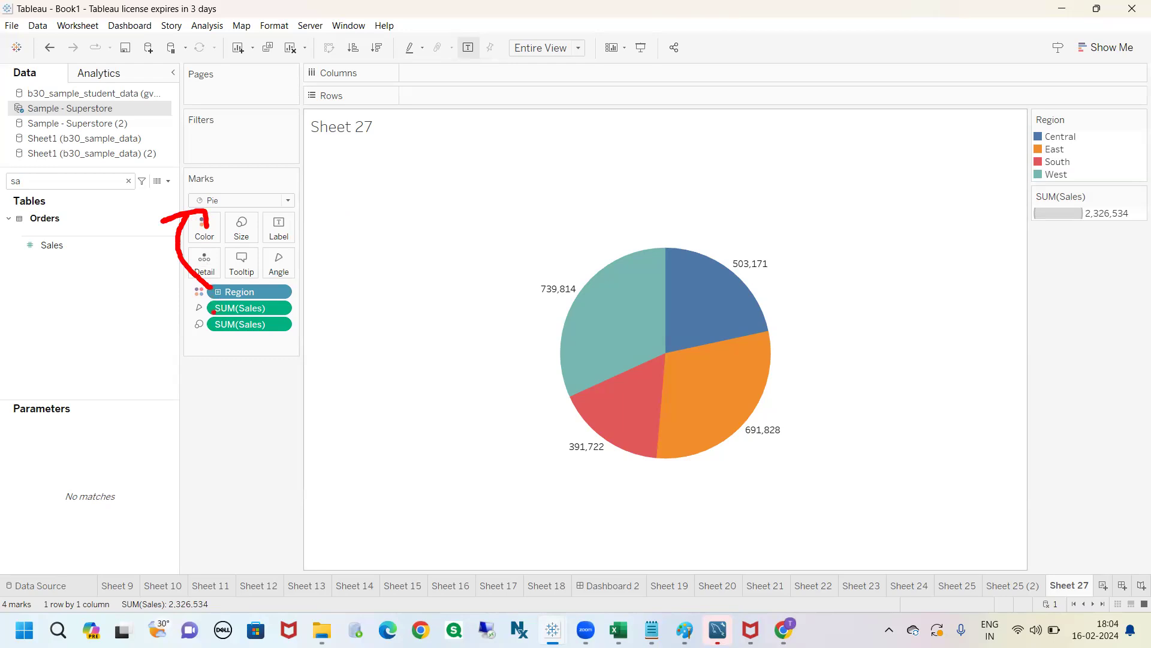
mouse_move(195, 299)
left_mouse_down()
mouse_move(174, 312)
mouse_move(200, 318)
mouse_move(189, 300)
mouse_move(270, 275)
mouse_move(279, 291)
left_mouse_up()
mouse_move(198, 323)
left_mouse_down()
mouse_move(213, 356)
mouse_move(203, 324)
mouse_move(247, 360)
mouse_move(295, 192)
mouse_move(251, 217)
mouse_move(292, 221)
left_mouse_up()
key("Escape")
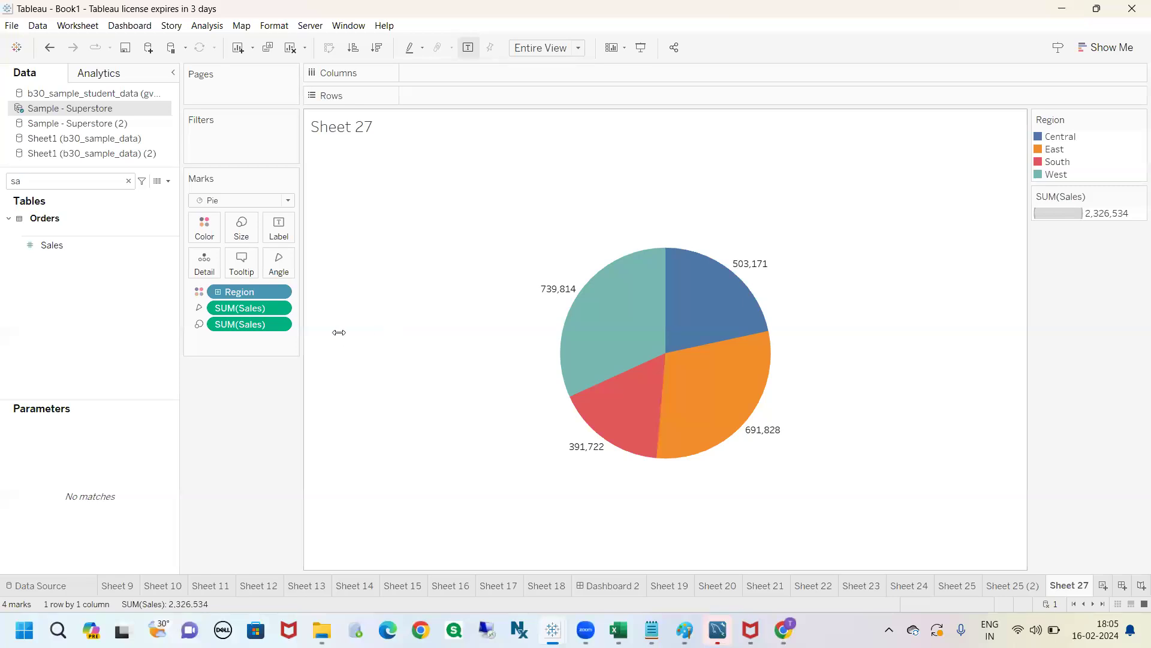
- Highlight the Central, East, South and West slices in turn through the Region legend, and clear the highlight
mouse_move(655, 295)
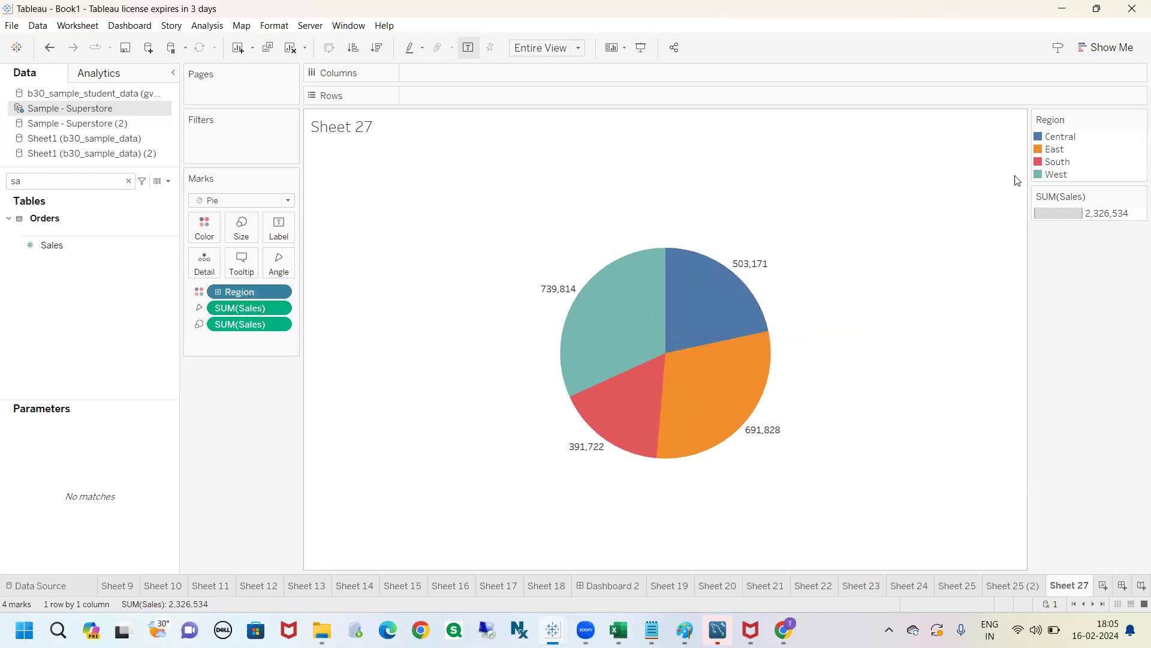
left_click(1057, 138)
left_click(1057, 150)
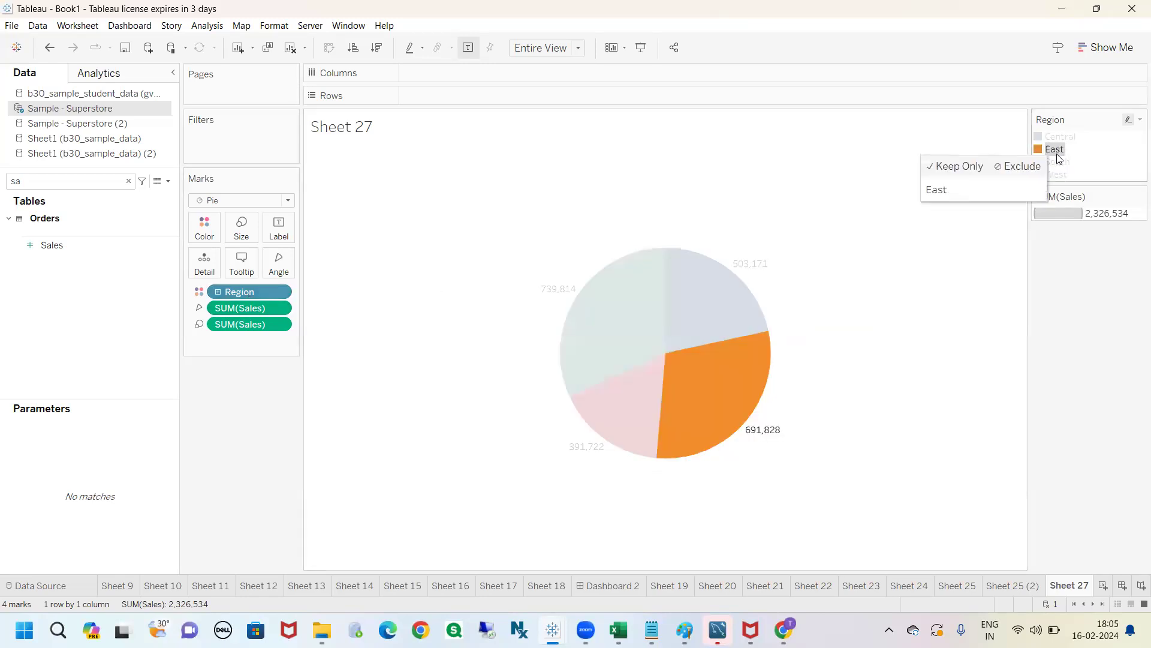
left_click(1059, 162)
left_click(1057, 175)
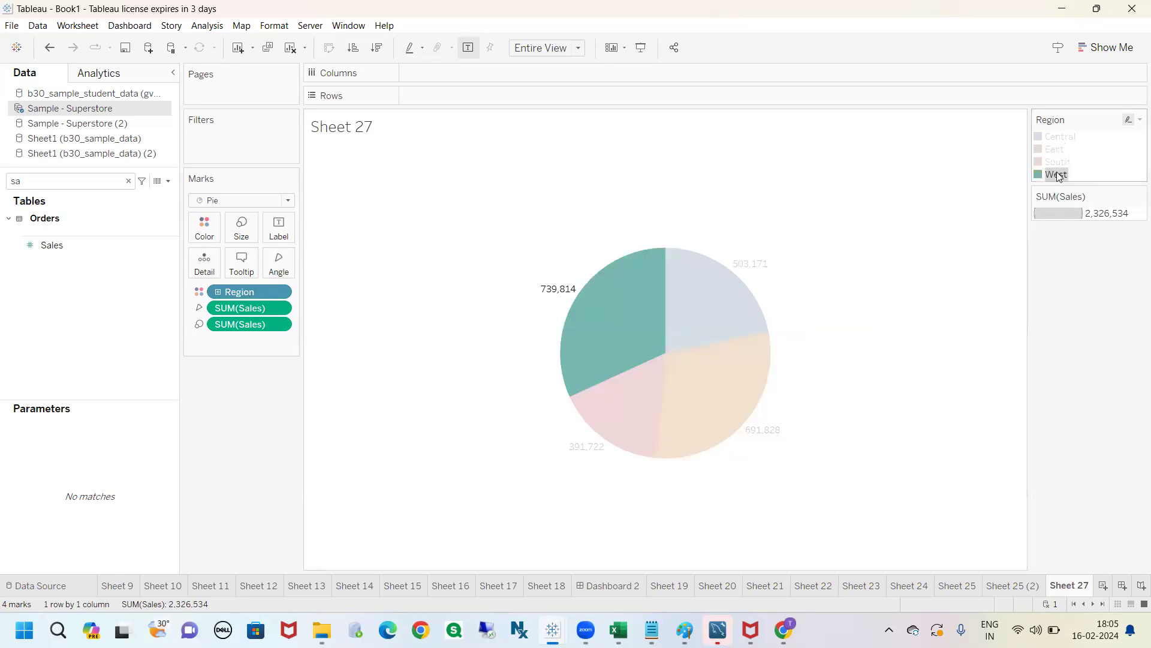
left_click(1041, 257)
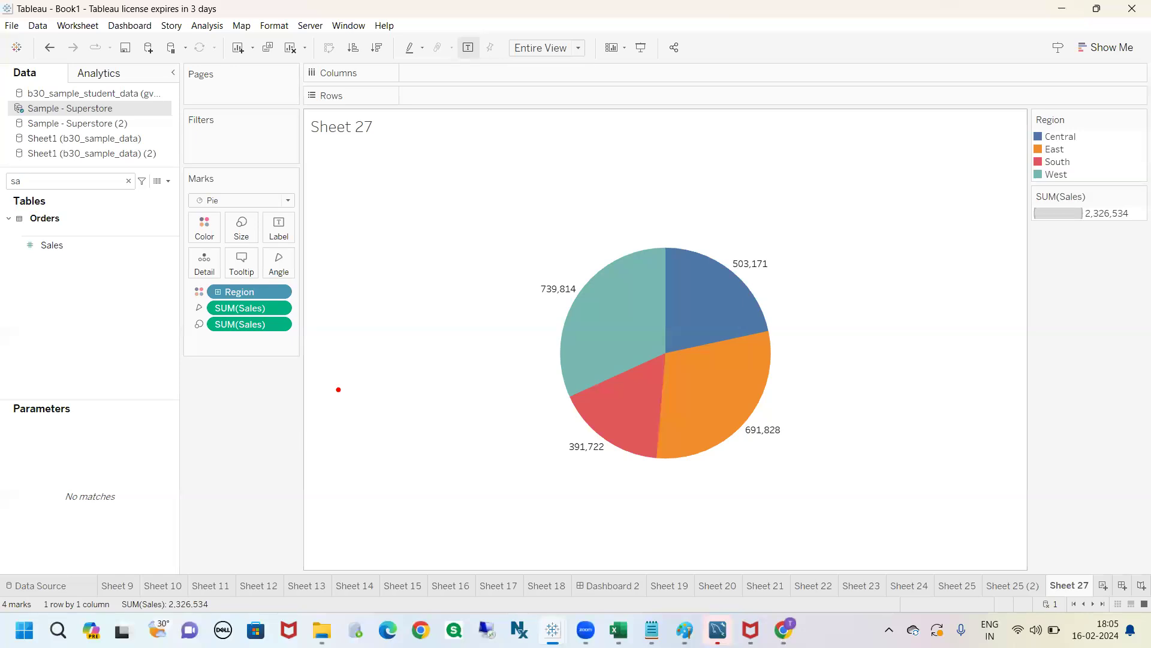
mouse_move(608, 256)
left_mouse_down()
mouse_move(508, 277)
mouse_move(526, 315)
mouse_move(571, 305)
mouse_move(600, 259)
left_mouse_up()
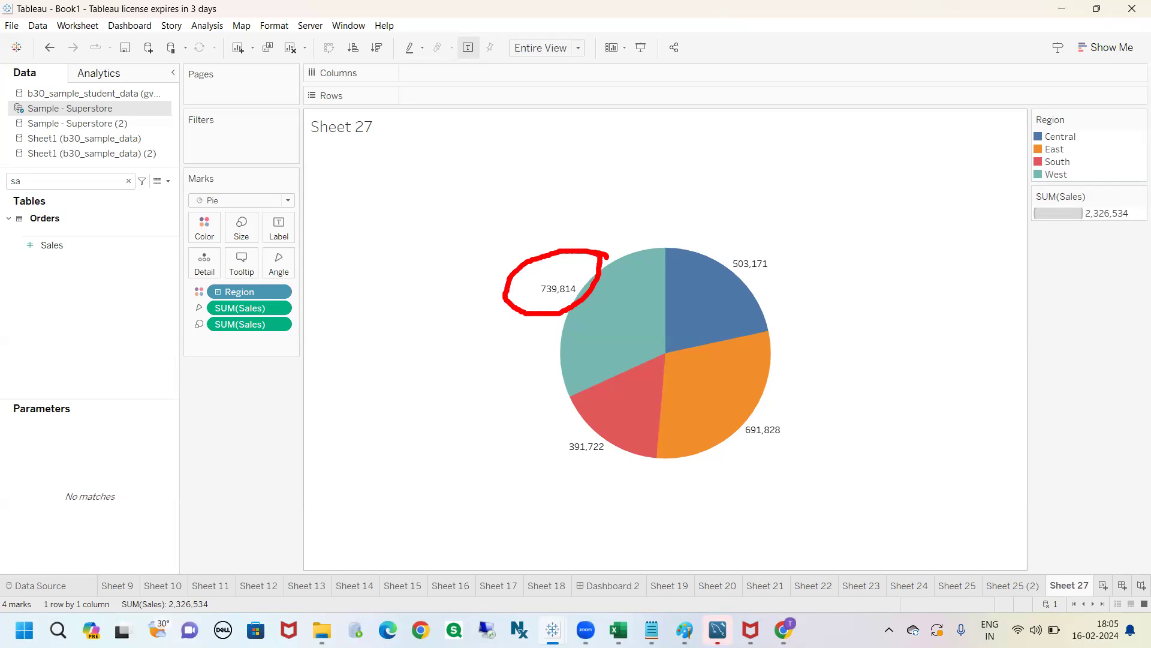
left_click_drag(561, 252, 587, 198)
mouse_move(558, 210)
left_mouse_down()
mouse_move(590, 196)
mouse_move(591, 227)
left_mouse_up()
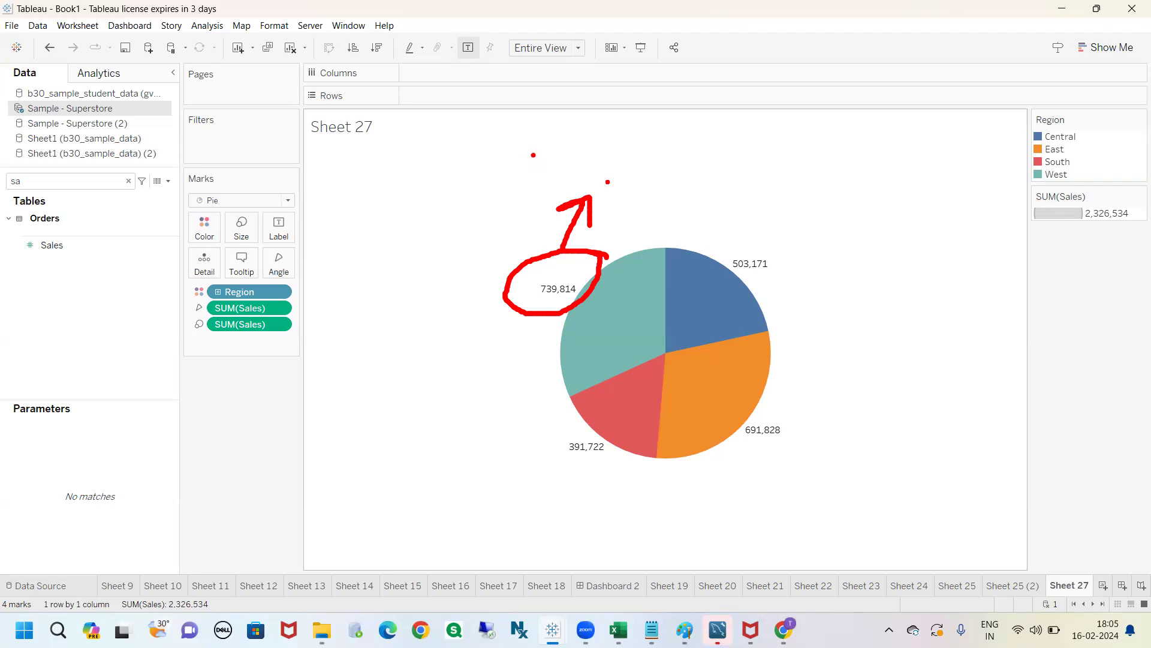
mouse_move(530, 155)
left_mouse_down()
mouse_move(550, 166)
mouse_move(528, 159)
mouse_move(543, 191)
mouse_move(594, 147)
mouse_move(612, 174)
left_mouse_up()
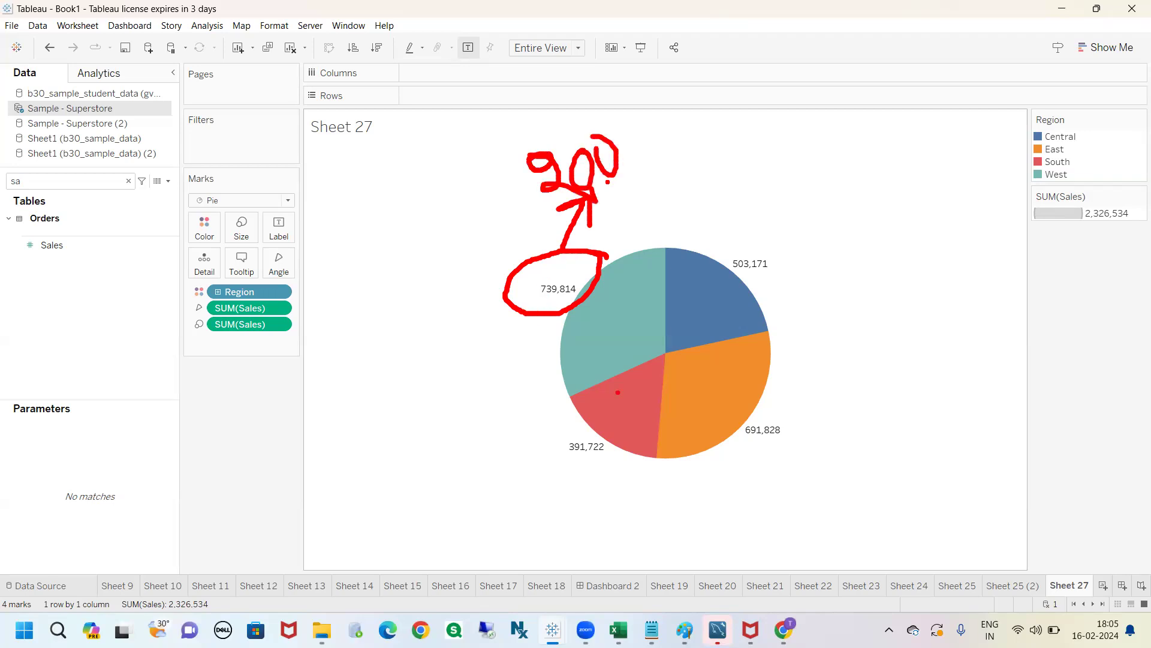
mouse_move(753, 439)
left_mouse_down()
mouse_move(758, 449)
mouse_move(751, 403)
mouse_move(743, 442)
left_mouse_up()
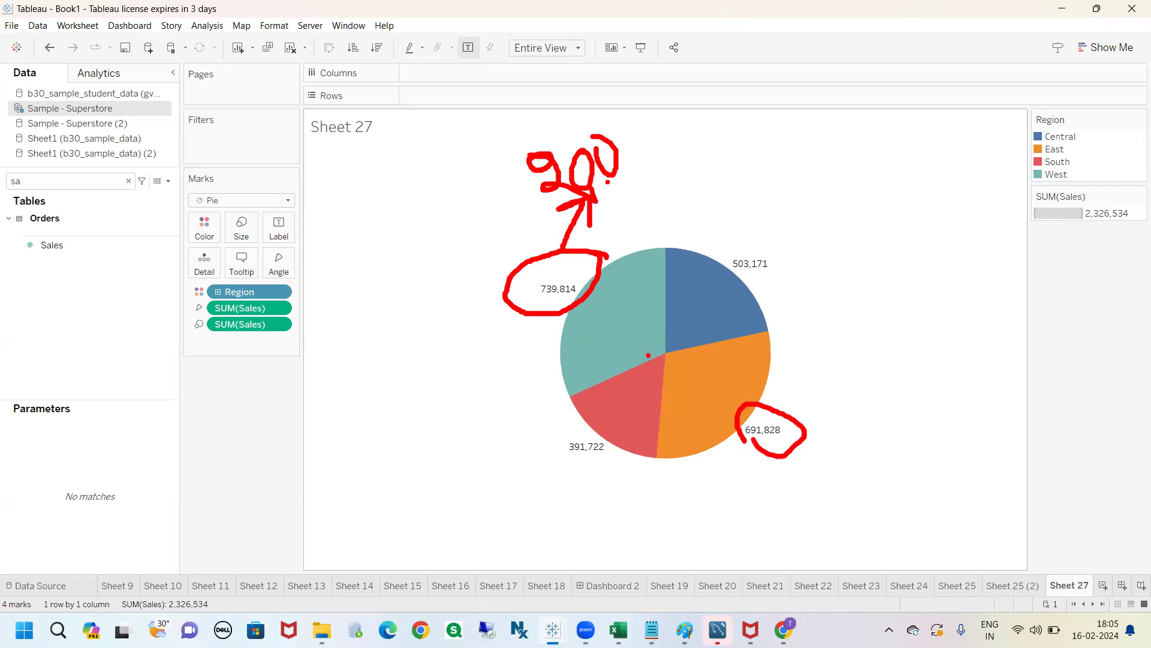
left_click_drag(621, 143, 623, 113)
mouse_move(831, 412)
left_mouse_down()
mouse_move(837, 431)
mouse_move(857, 407)
mouse_move(884, 421)
mouse_move(886, 401)
left_mouse_up()
left_click_drag(891, 388, 887, 383)
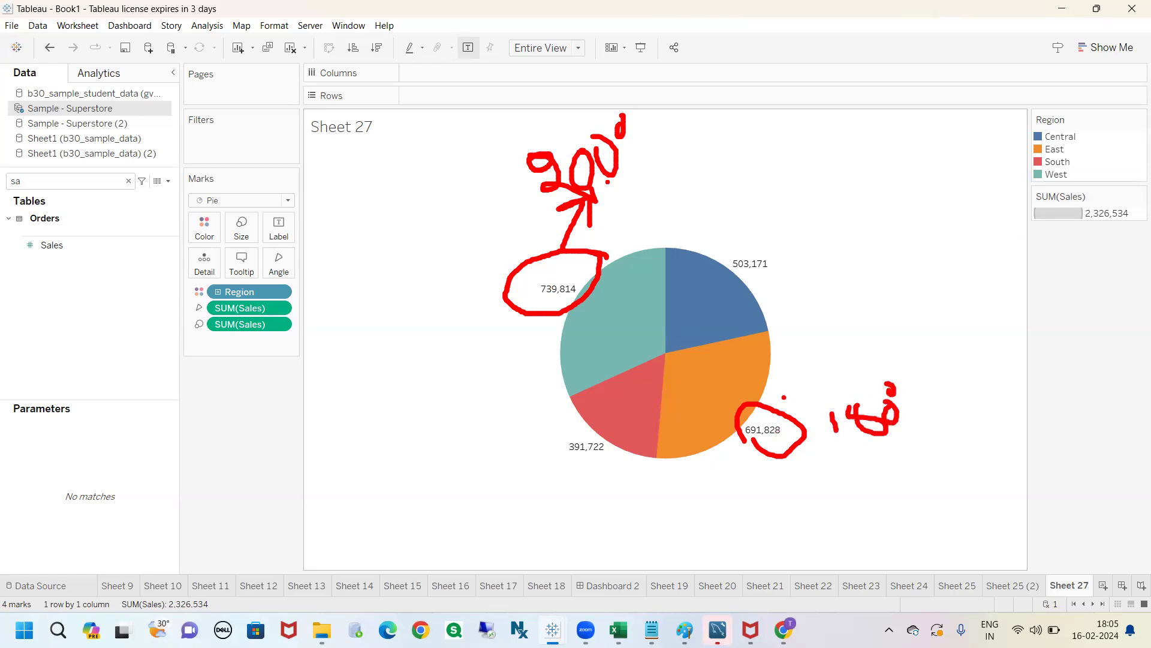
mouse_move(744, 276)
left_mouse_down()
mouse_move(780, 278)
mouse_move(793, 319)
mouse_move(827, 356)
mouse_move(852, 356)
mouse_move(839, 334)
left_mouse_up()
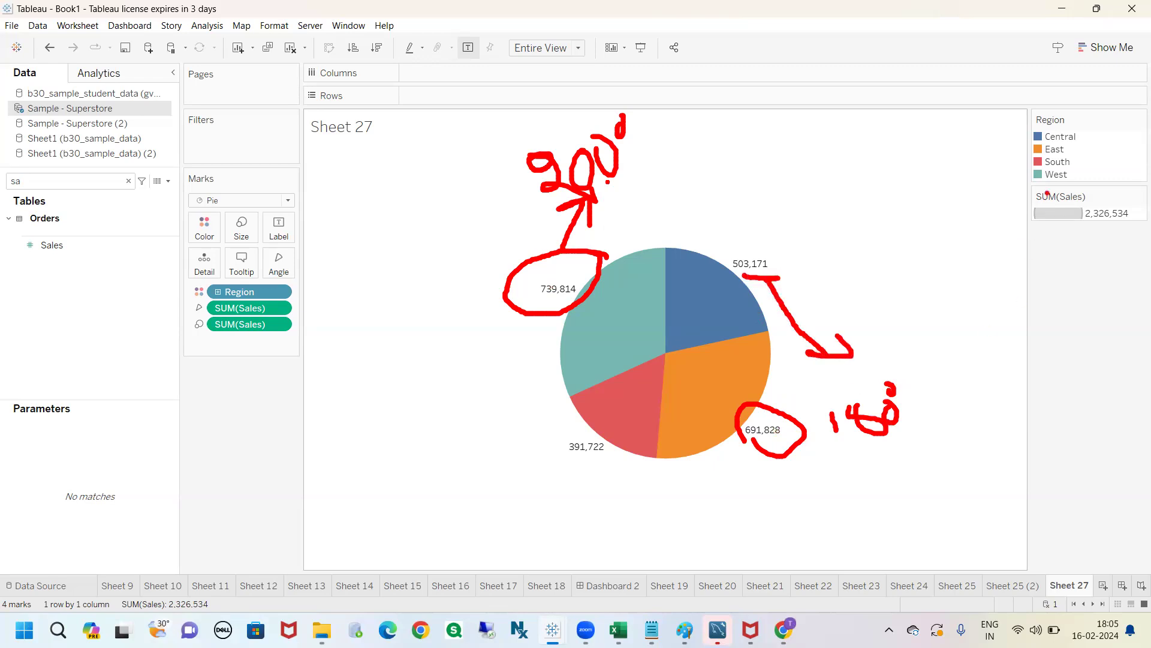
left_click_drag(772, 215, 780, 245)
mouse_move(790, 216)
left_mouse_down()
mouse_move(797, 237)
mouse_move(793, 214)
left_mouse_up()
mouse_move(811, 207)
left_mouse_down()
mouse_move(808, 231)
mouse_move(802, 190)
left_mouse_up()
left_click(793, 193)
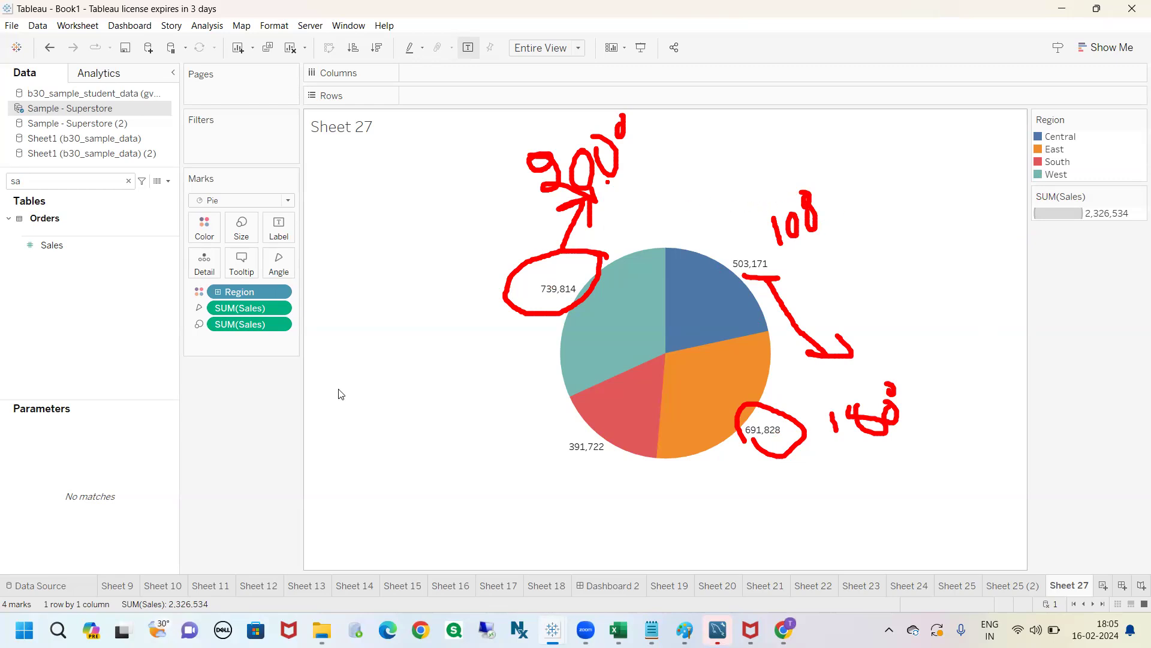
key("Escape")
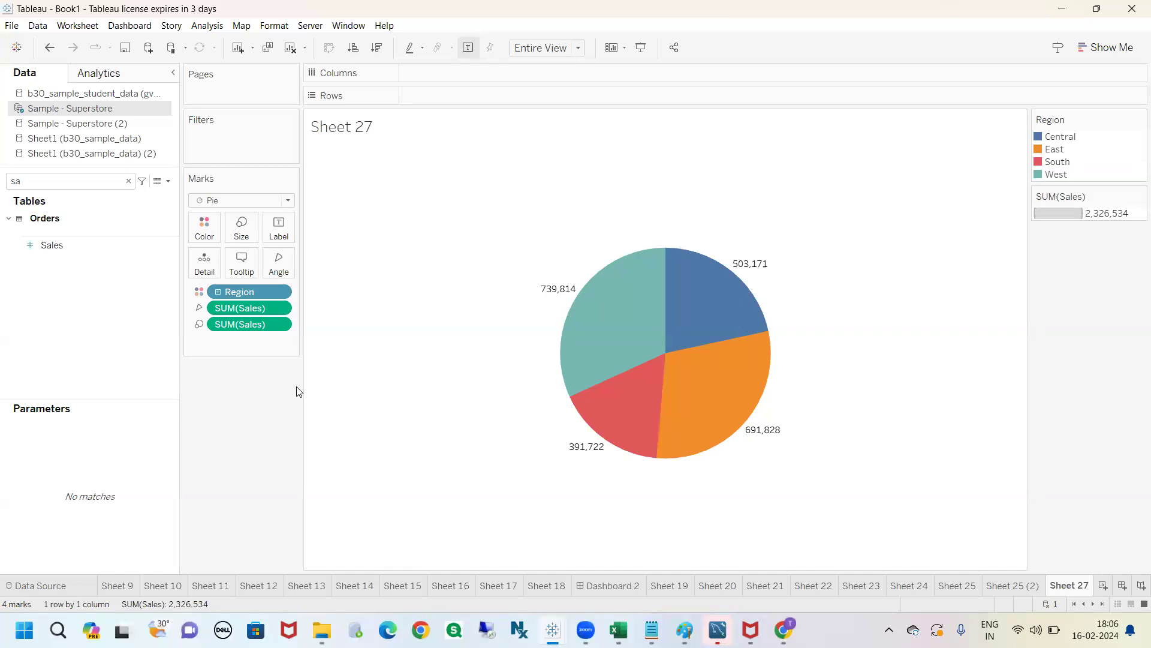
mouse_move(185, 321)
left_mouse_down()
mouse_move(227, 379)
mouse_move(294, 348)
mouse_move(254, 318)
mouse_move(180, 313)
mouse_move(163, 326)
left_mouse_up()
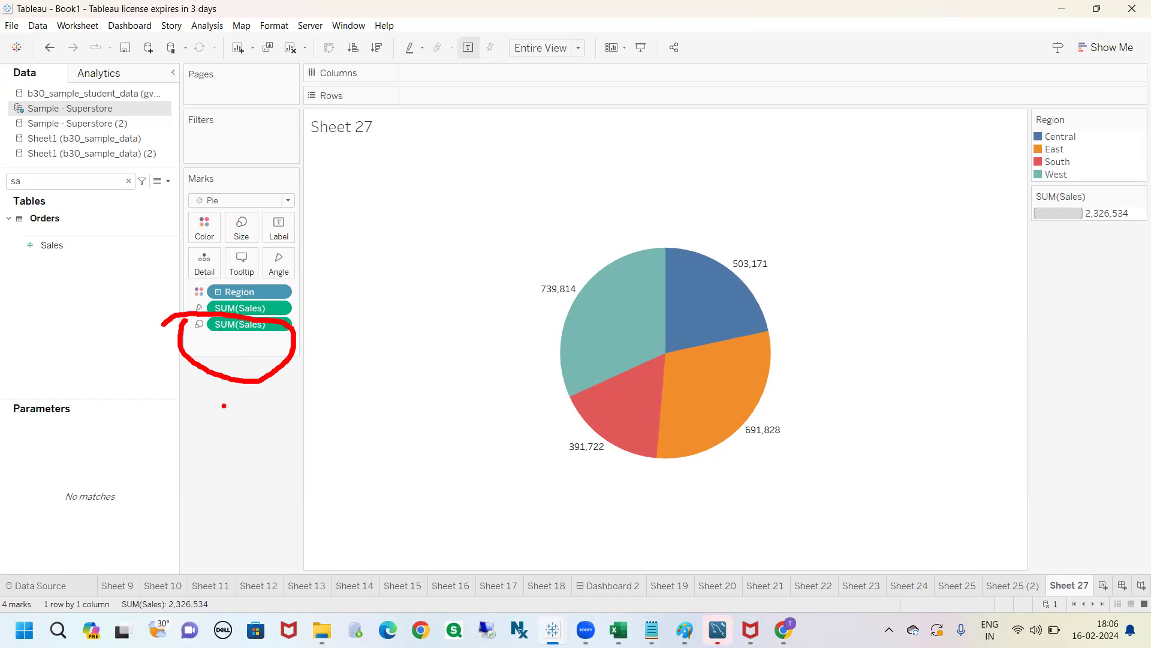
key("Escape")
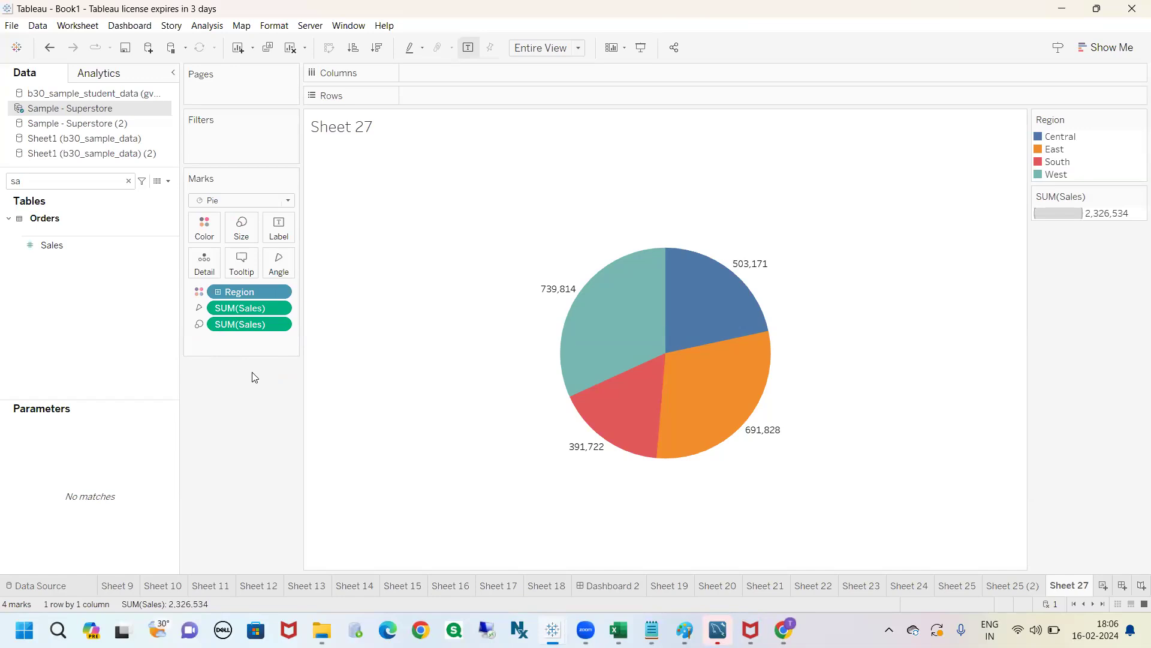
- Try splitting the regional sales pie chart by Category across the columns, and take Category off again
left_click(129, 181)
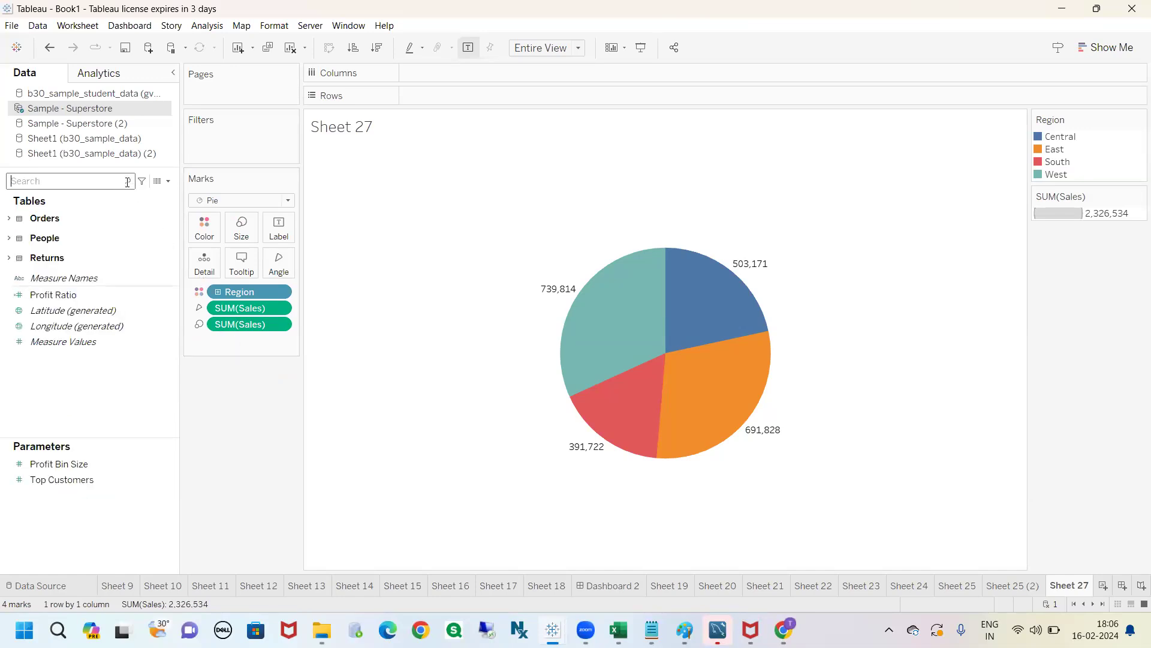
type("cate")
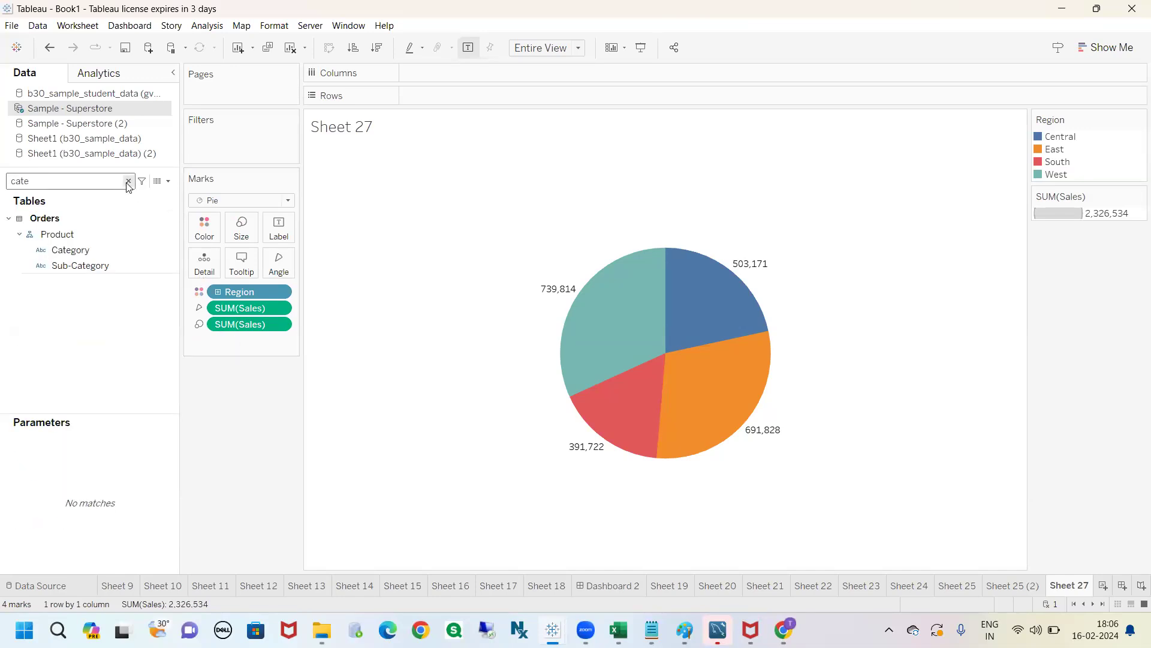
left_click_drag(91, 250, 442, 69)
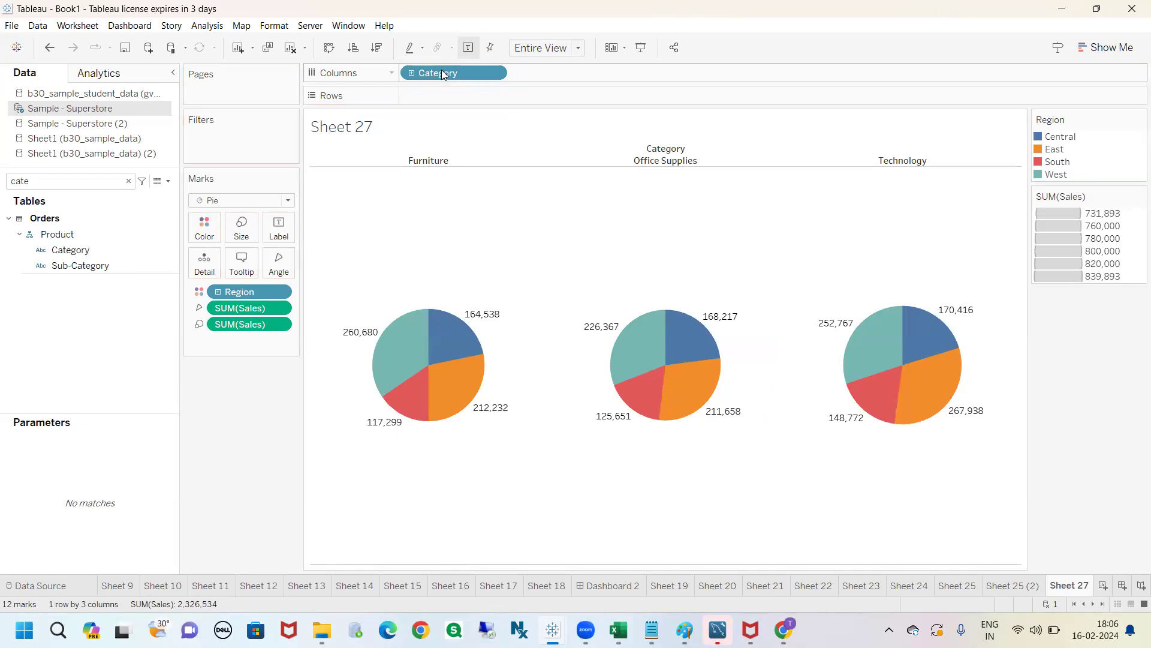
left_click_drag(442, 70, 112, 226)
- Split the regional sales pie chart by year of Order Date across the columns
key("BackSpace")
key("BackSpace")
key("BackSpace")
key("BackSpace")
type("order")
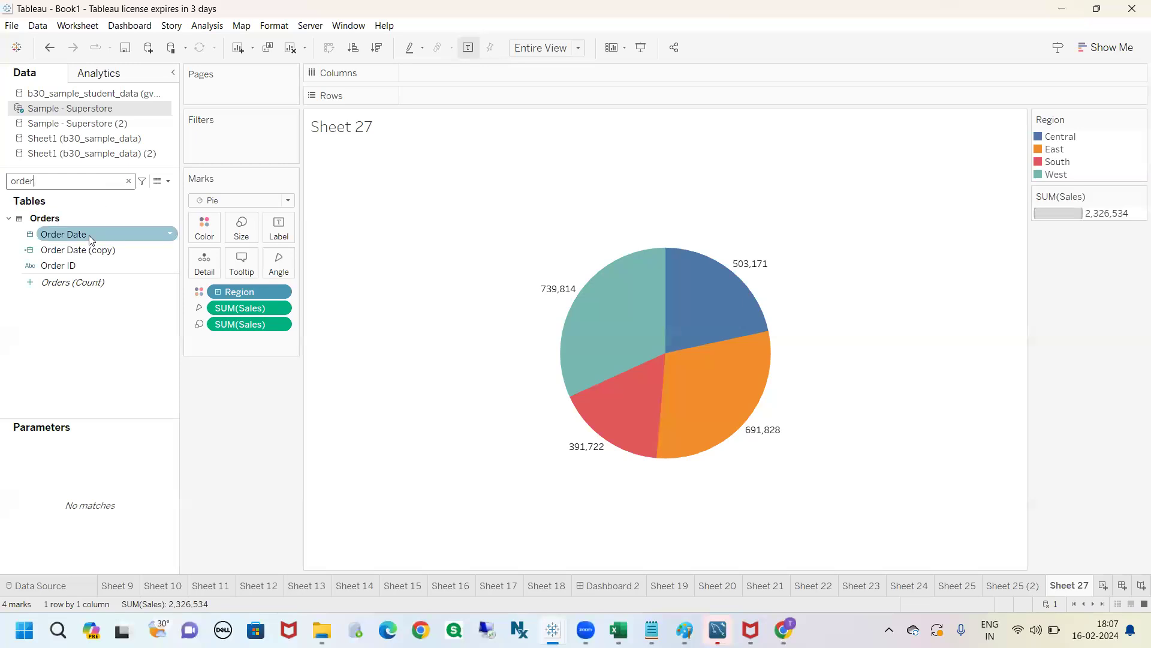
left_click_drag(89, 235, 450, 114)
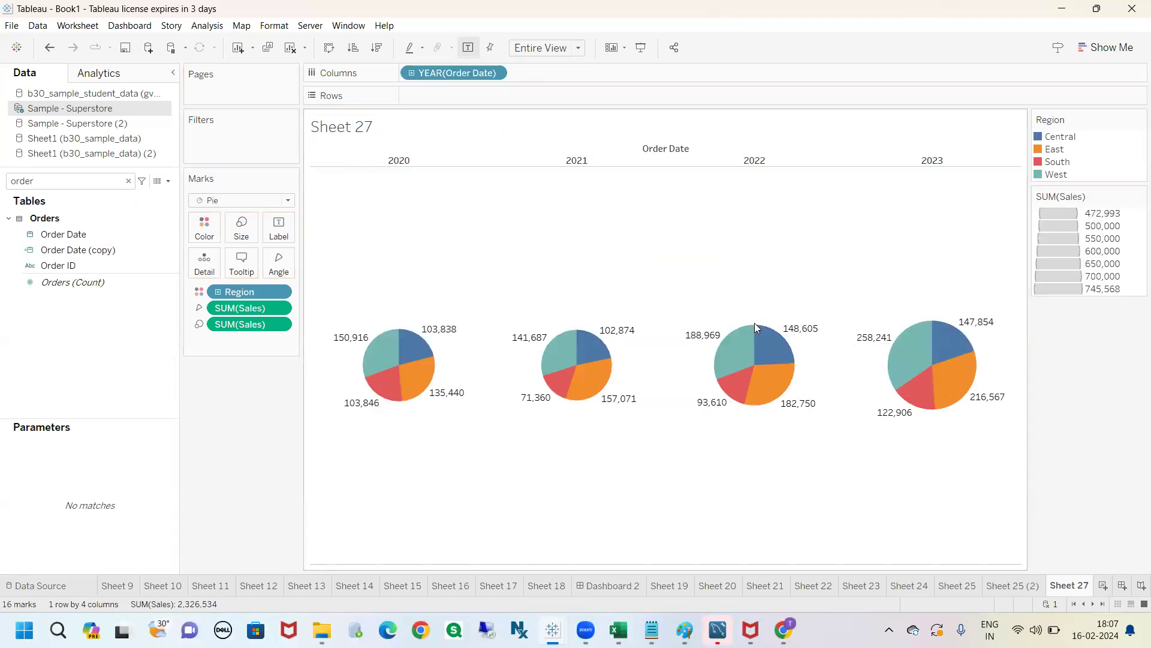
mouse_move(754, 324)
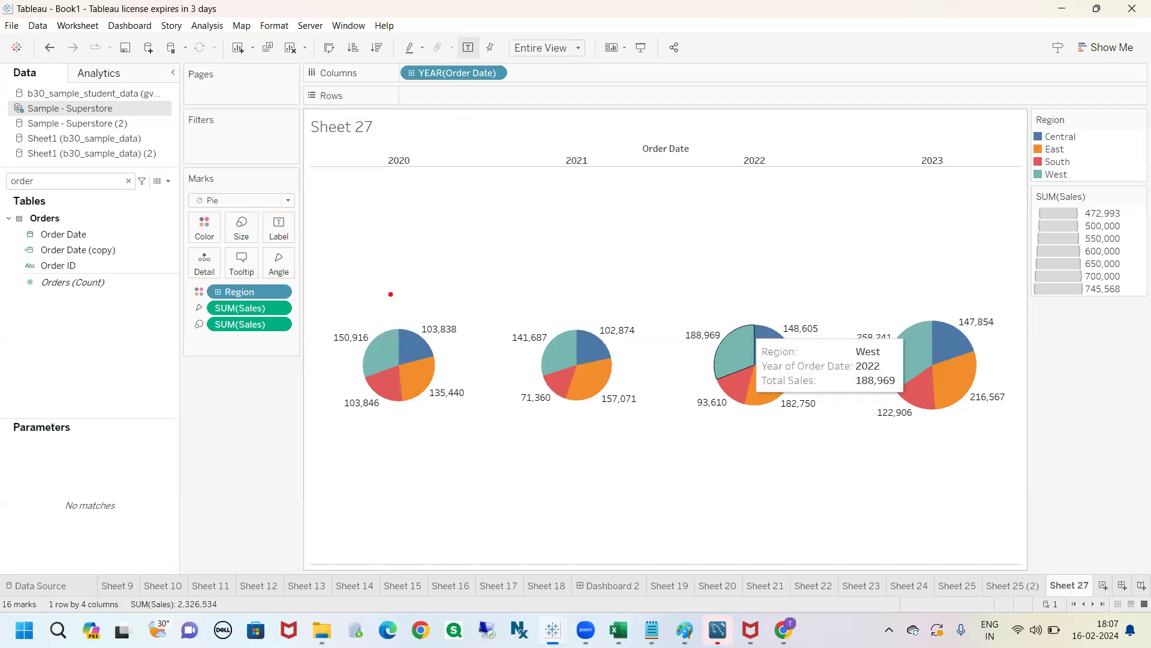
mouse_move(173, 324)
left_mouse_down()
mouse_move(214, 337)
mouse_move(170, 318)
left_mouse_up()
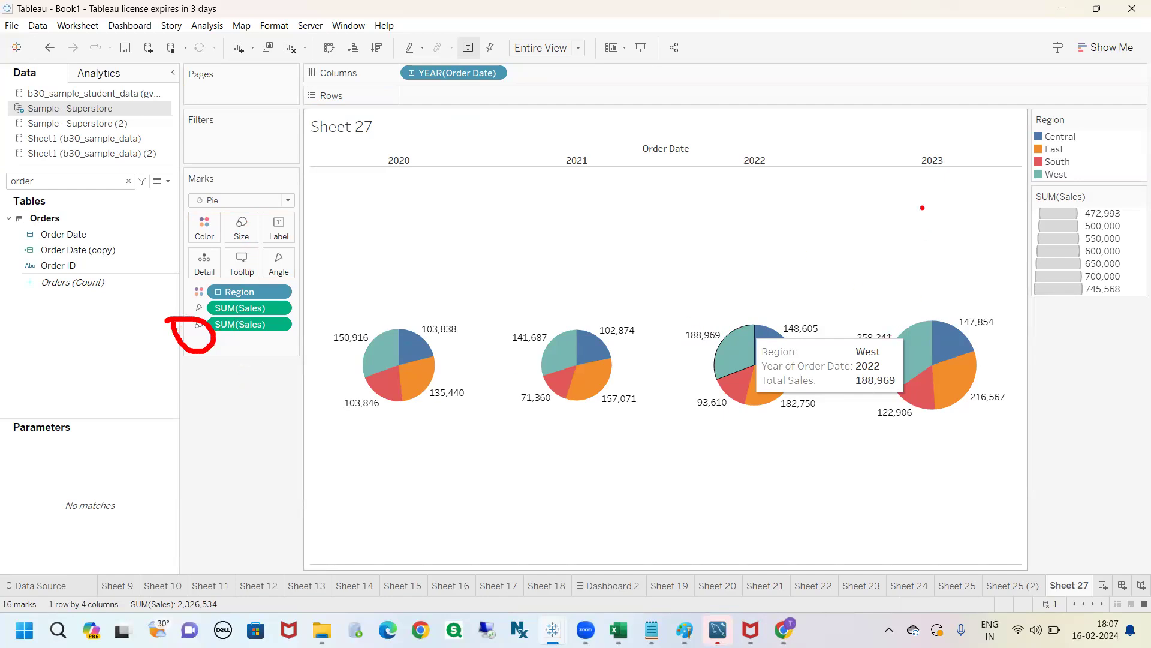
mouse_move(919, 144)
left_mouse_down()
mouse_move(902, 185)
mouse_move(887, 132)
left_mouse_up()
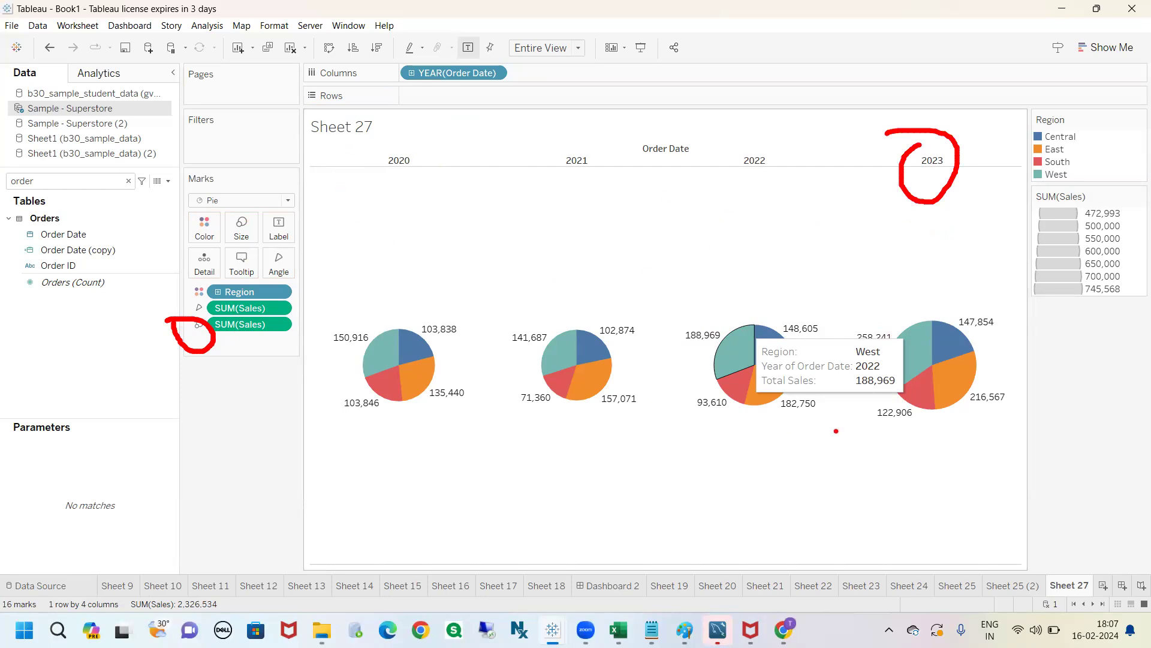
mouse_move(934, 280)
left_mouse_down()
mouse_move(933, 312)
mouse_move(899, 299)
mouse_move(936, 309)
left_mouse_up()
mouse_move(736, 158)
left_mouse_down()
mouse_move(806, 175)
mouse_move(718, 157)
left_mouse_up()
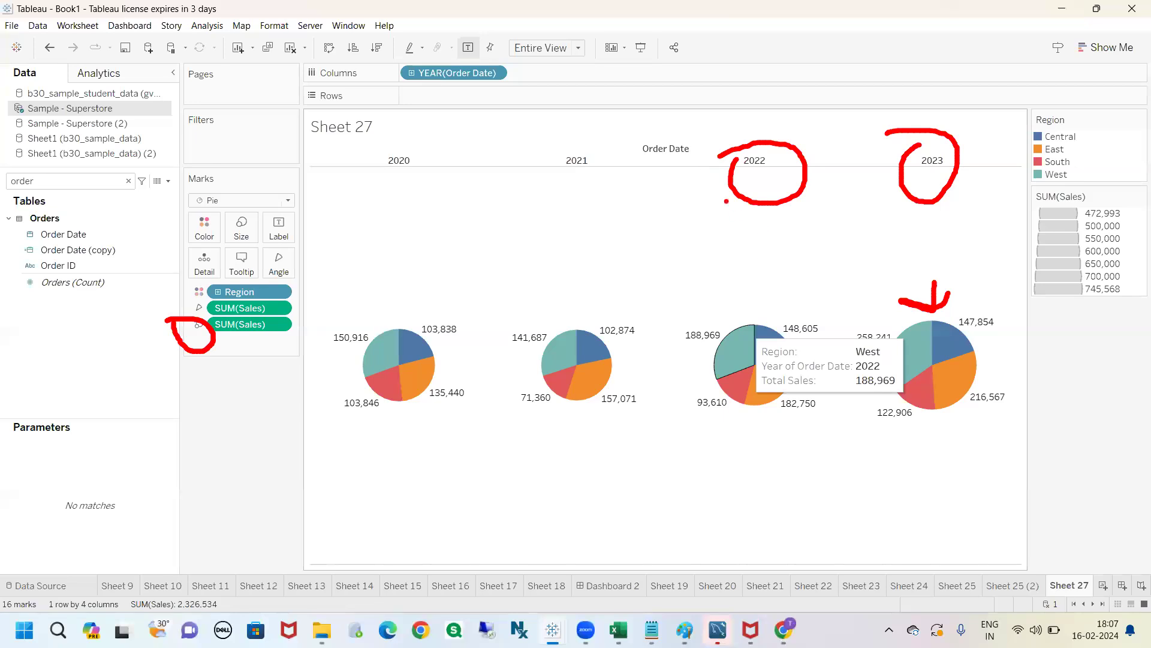
mouse_move(746, 202)
left_mouse_down()
mouse_move(754, 299)
mouse_move(770, 286)
left_mouse_up()
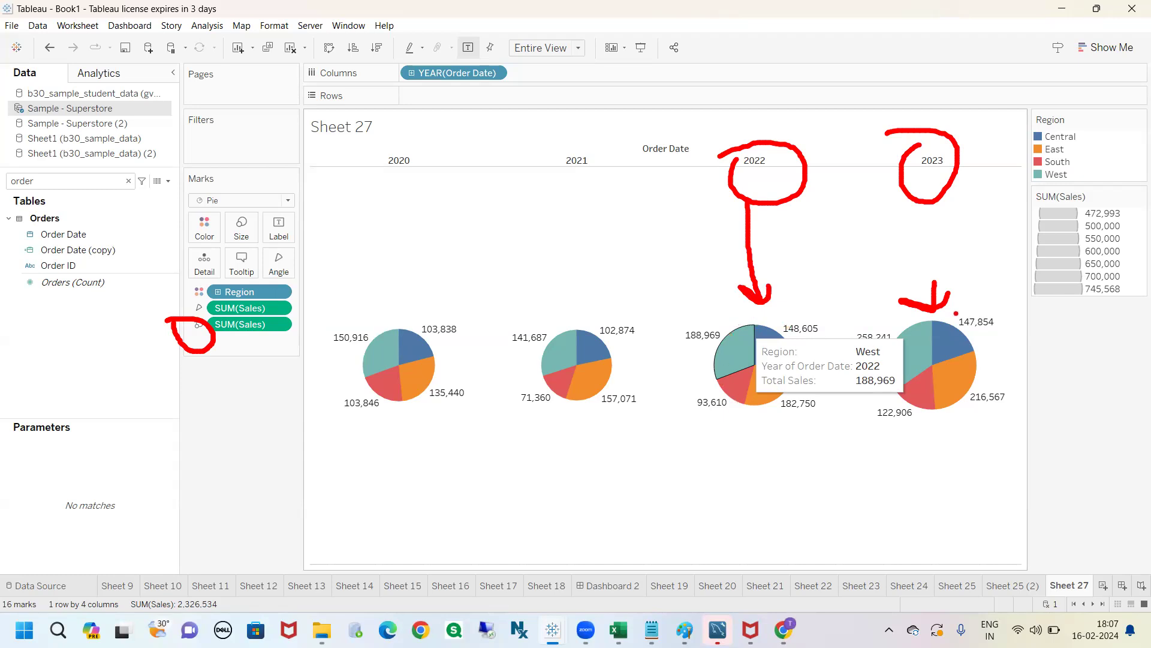
mouse_move(933, 179)
left_mouse_down()
mouse_move(879, 220)
mouse_move(866, 211)
left_mouse_up()
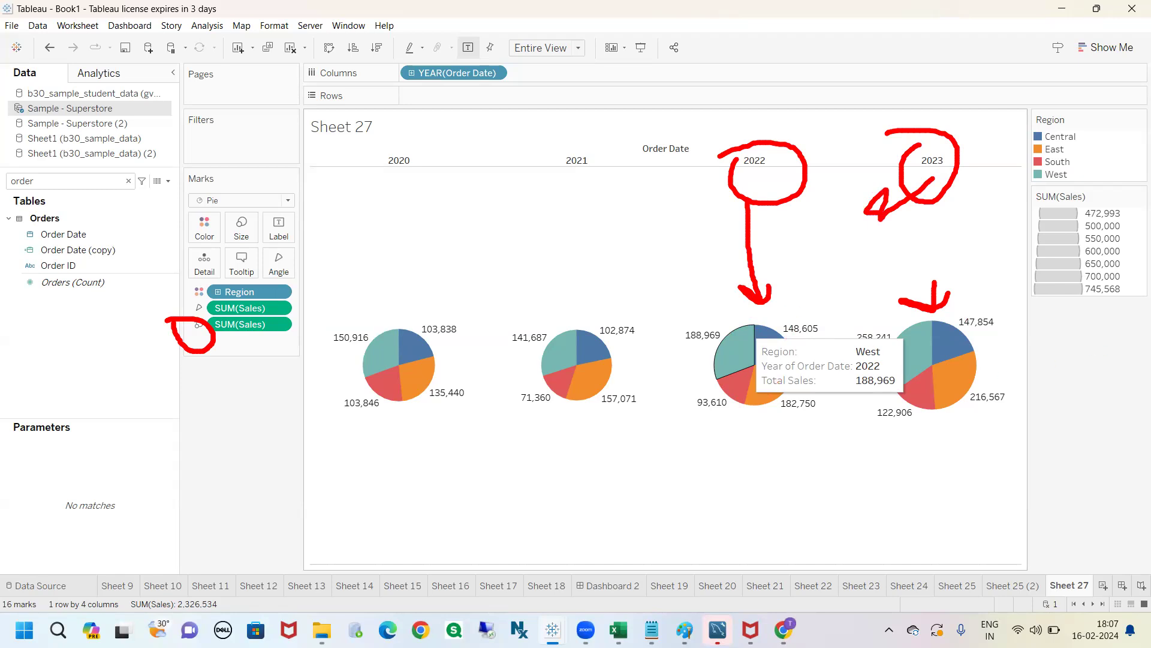
key("Escape")
- Remove SUM(Sales) from both the size and the angle of the pie marks
left_click_drag(239, 325, 222, 447)
mouse_move(329, 308)
left_mouse_down()
mouse_move(371, 427)
mouse_move(956, 445)
mouse_move(710, 264)
mouse_move(369, 295)
mouse_move(343, 313)
left_mouse_up()
left_click_drag(342, 263, 364, 297)
mouse_move(332, 287)
left_mouse_down()
mouse_move(370, 297)
mouse_move(371, 279)
left_mouse_up()
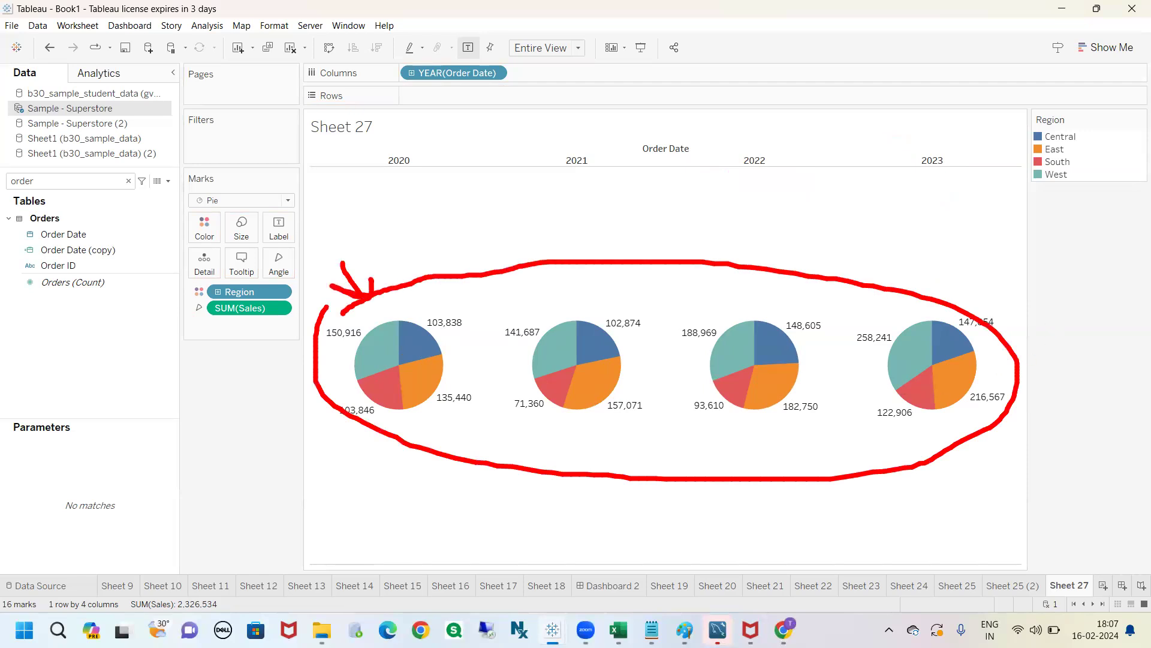
key("Escape")
left_click_drag(243, 312, 226, 410)
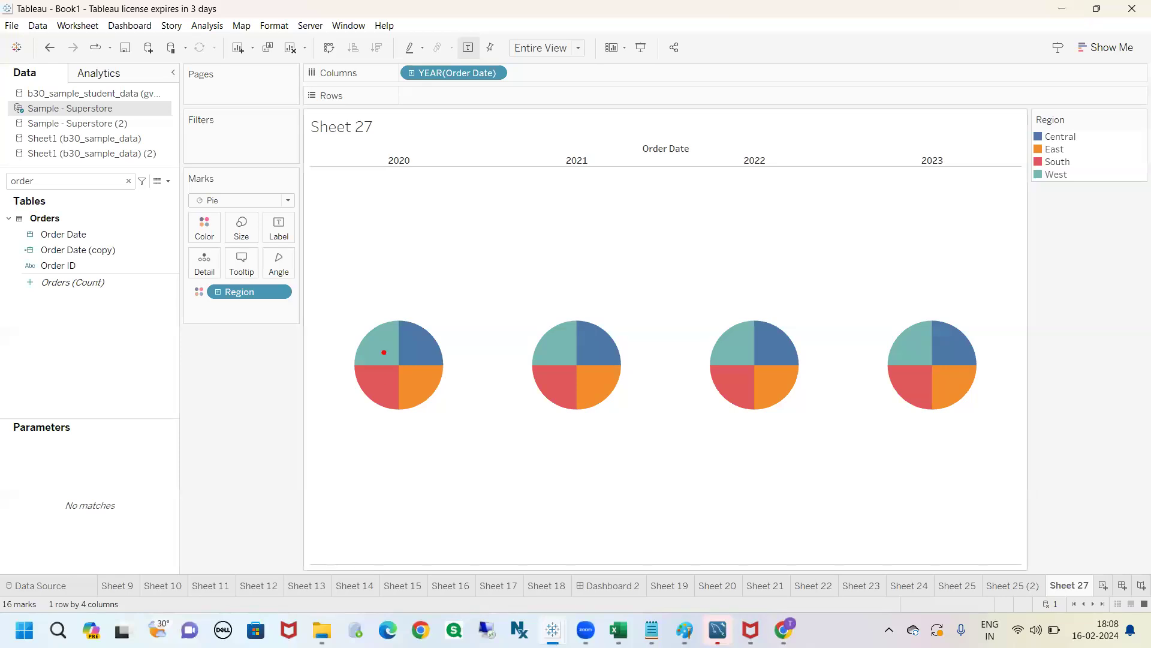
left_click_drag(364, 323, 350, 307)
left_click_drag(427, 326, 448, 316)
left_click_drag(440, 390, 461, 415)
left_click_drag(379, 398, 369, 437)
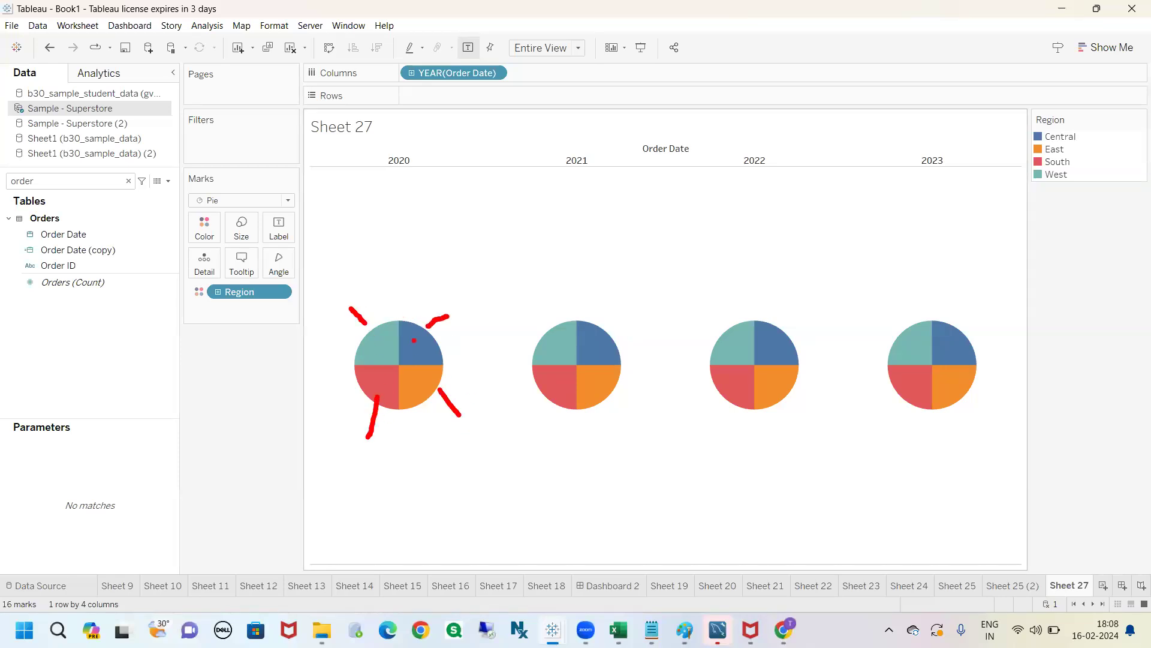
mouse_move(348, 277)
left_mouse_down()
mouse_move(363, 329)
mouse_move(360, 270)
left_mouse_up()
left_click_drag(430, 277, 446, 298)
left_click_drag(465, 279, 469, 258)
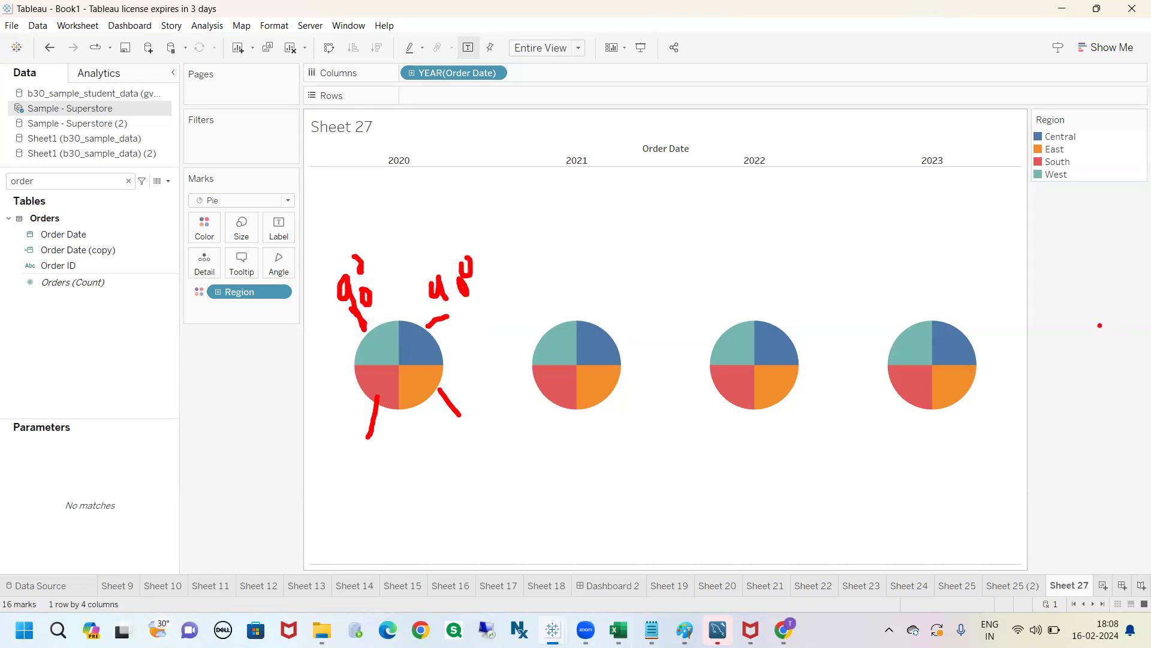
key("Escape")
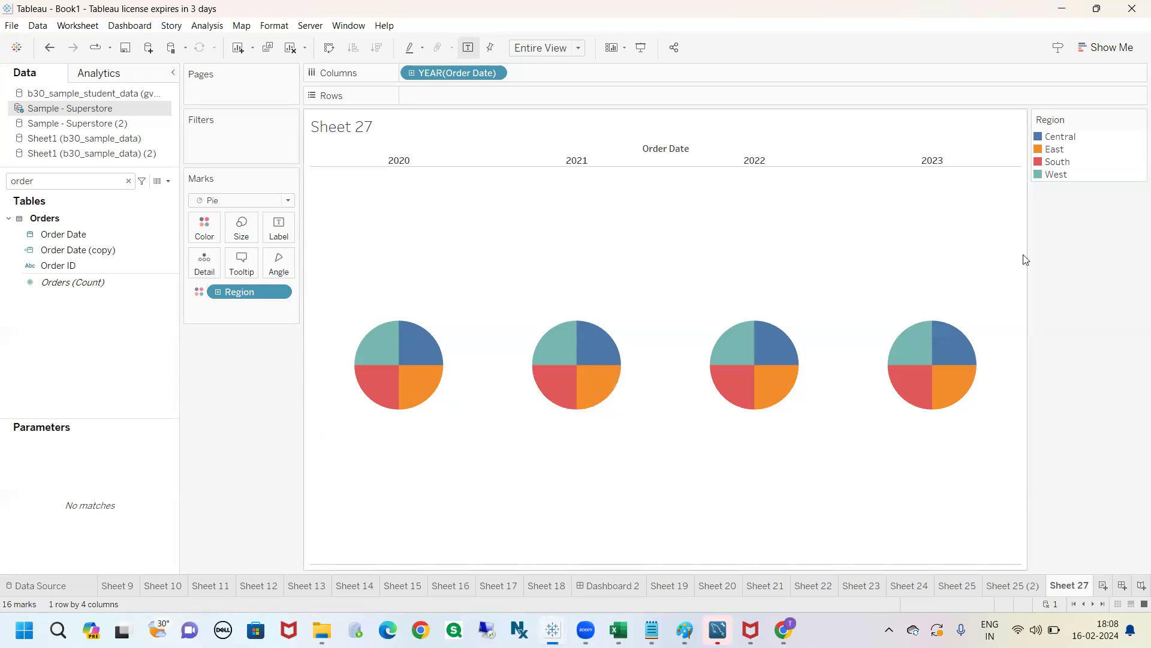
- Compare with the Sales and Profit pie on Sheet 25 (2), and remove the year of Order Date from Sheet 27's columns
left_click(1032, 591)
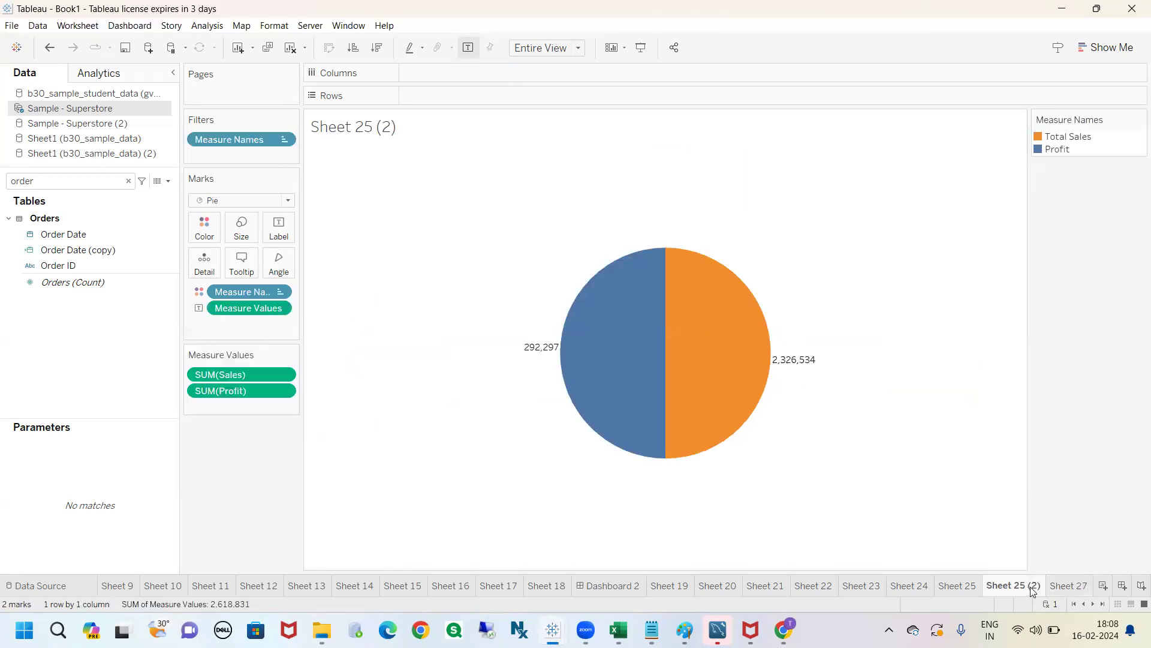
left_click(1073, 590)
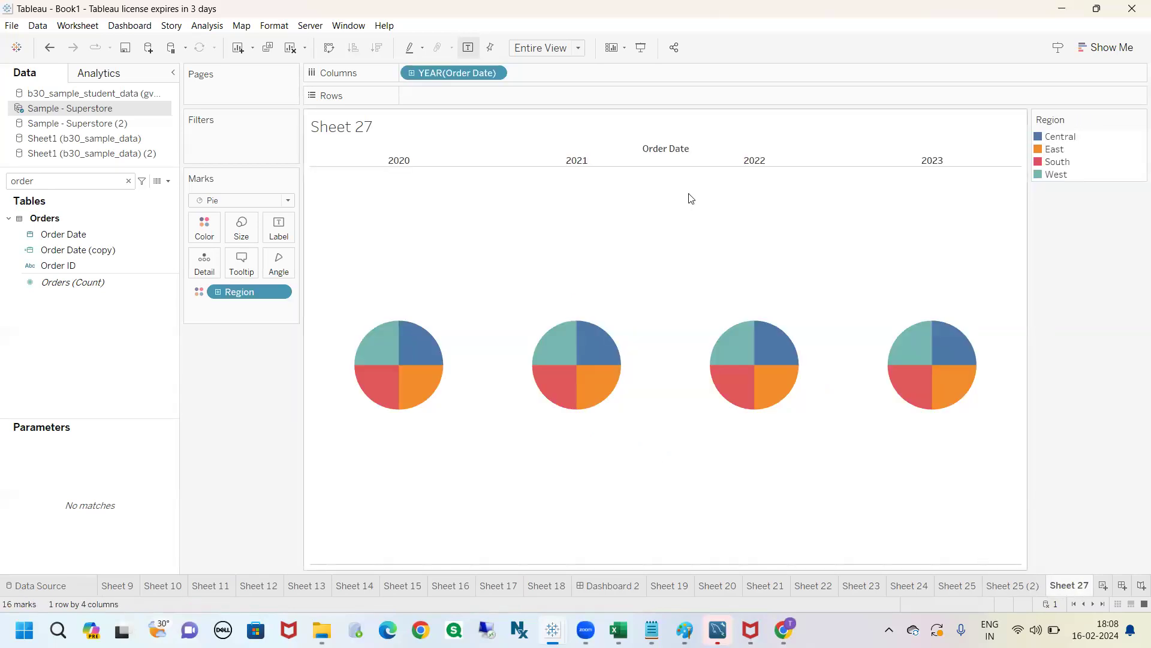
left_click_drag(447, 75, 222, 491)
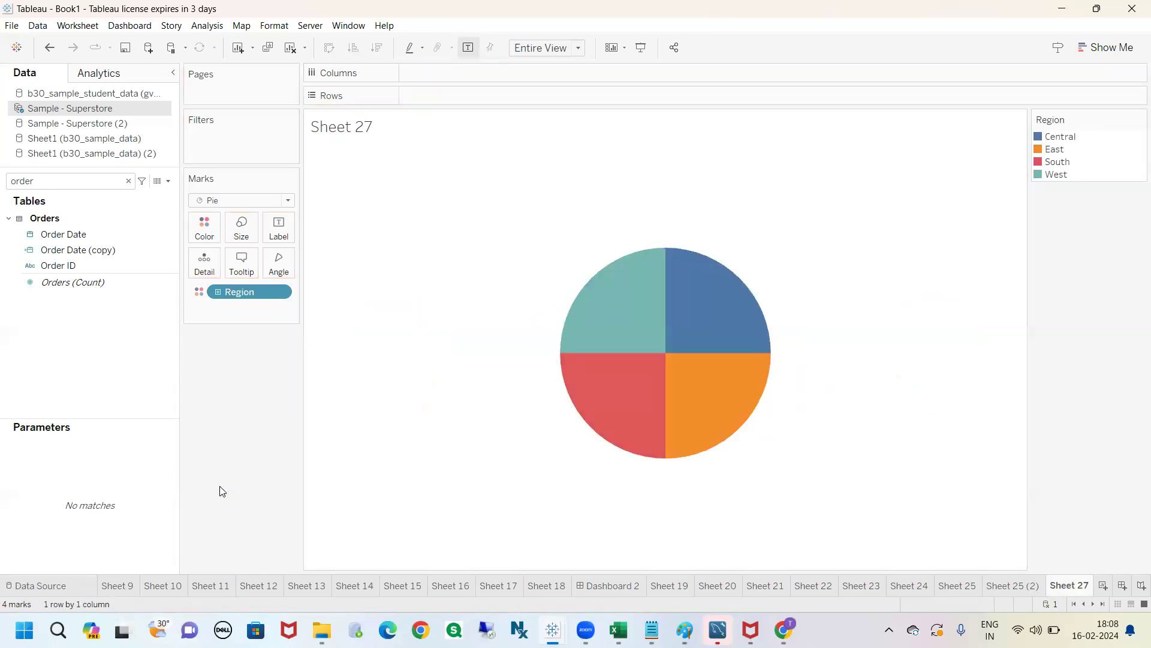
- Find the Sales field and add it as the label of the Region pie slices
left_click(102, 184)
type("sa")
left_click(469, 47)
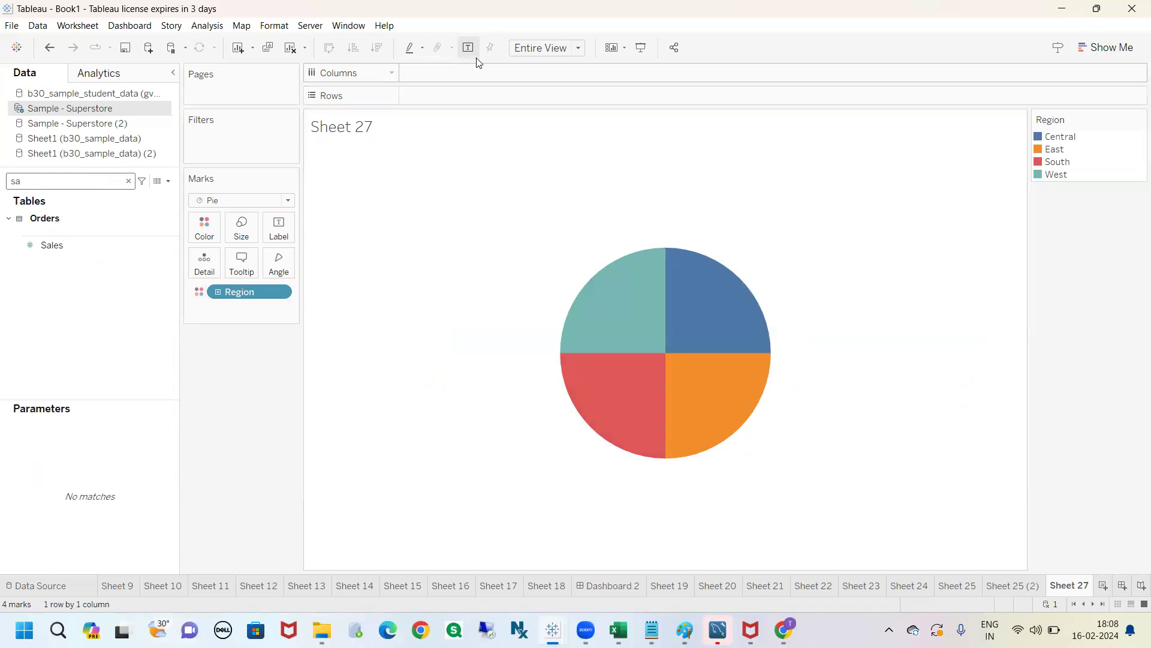
left_click(468, 47)
left_click_drag(84, 246, 277, 232)
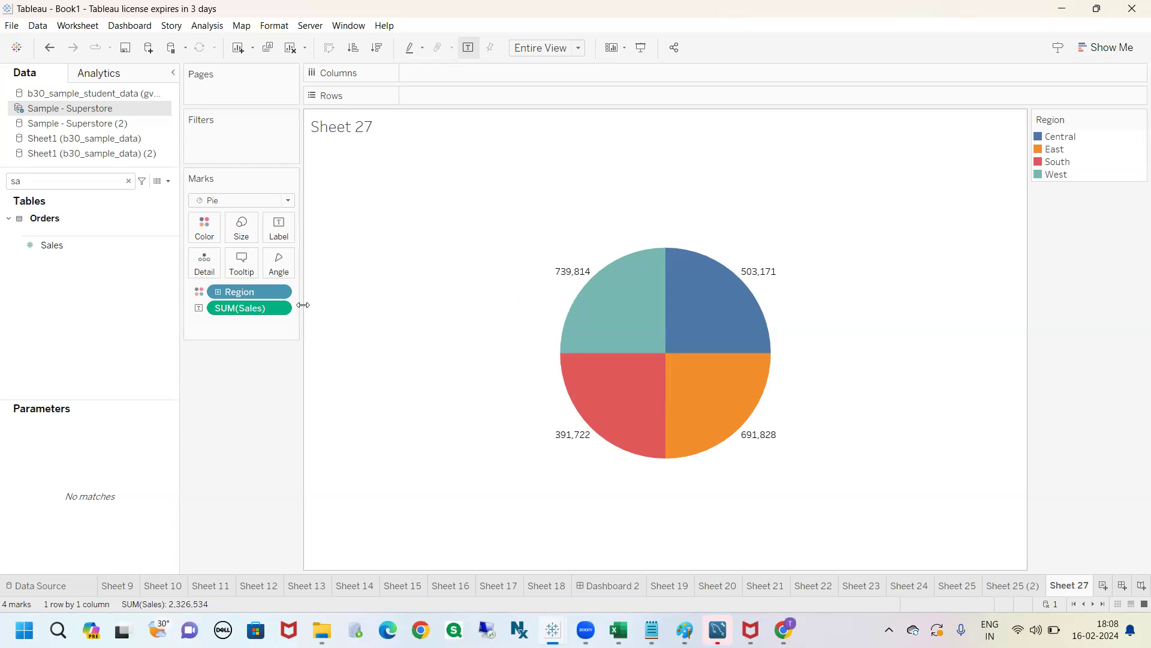
left_click_drag(303, 304, 309, 304)
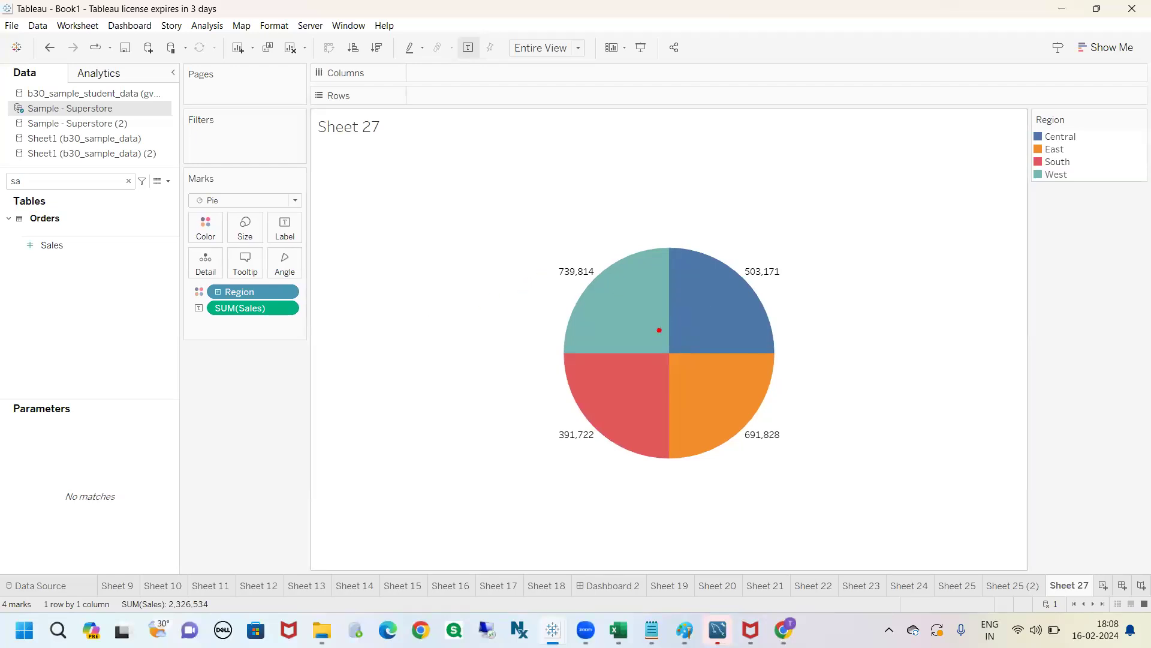
mouse_move(571, 254)
left_mouse_down()
mouse_move(590, 321)
mouse_move(549, 234)
mouse_move(851, 217)
mouse_move(1032, 186)
mouse_move(1057, 205)
left_mouse_up()
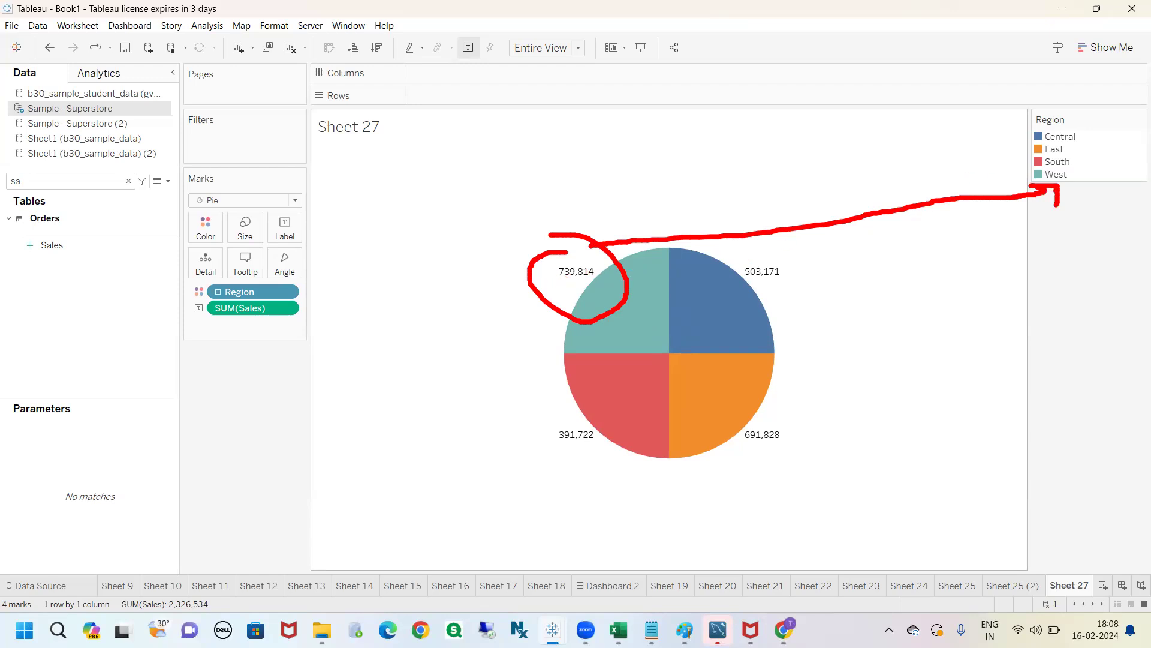
mouse_move(571, 229)
left_mouse_down()
mouse_move(610, 189)
mouse_move(619, 213)
left_mouse_up()
mouse_move(649, 155)
left_mouse_down()
mouse_move(654, 207)
mouse_move(665, 170)
left_mouse_up()
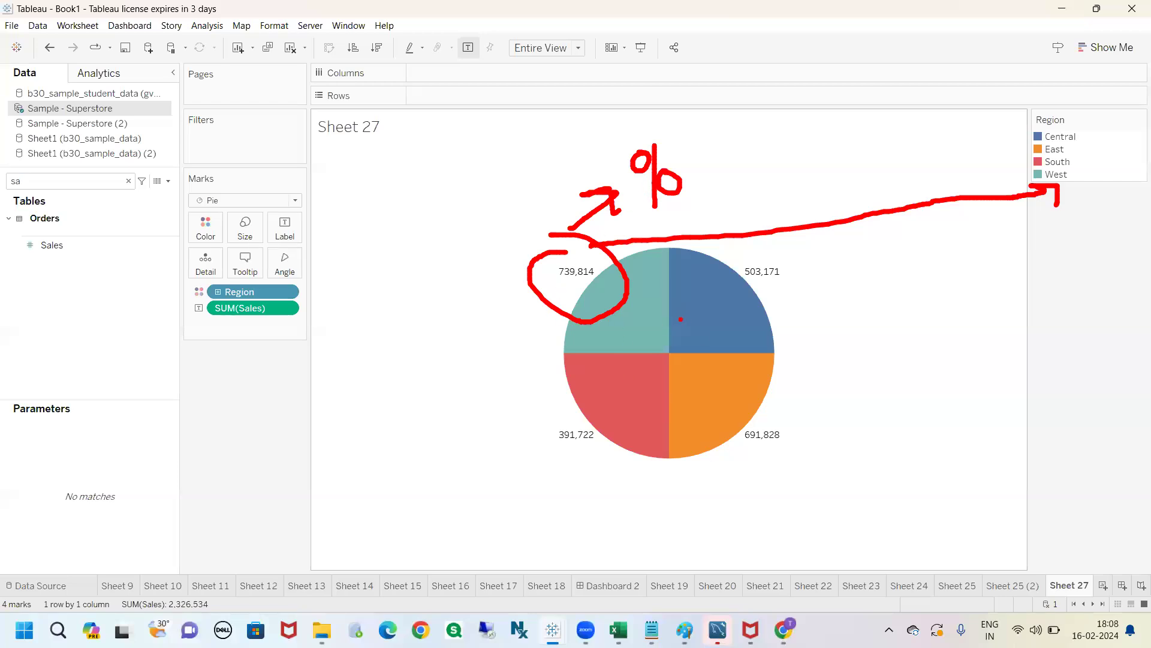
mouse_move(570, 246)
left_mouse_down()
mouse_move(605, 199)
mouse_move(577, 194)
mouse_move(611, 225)
left_mouse_up()
key("Escape")
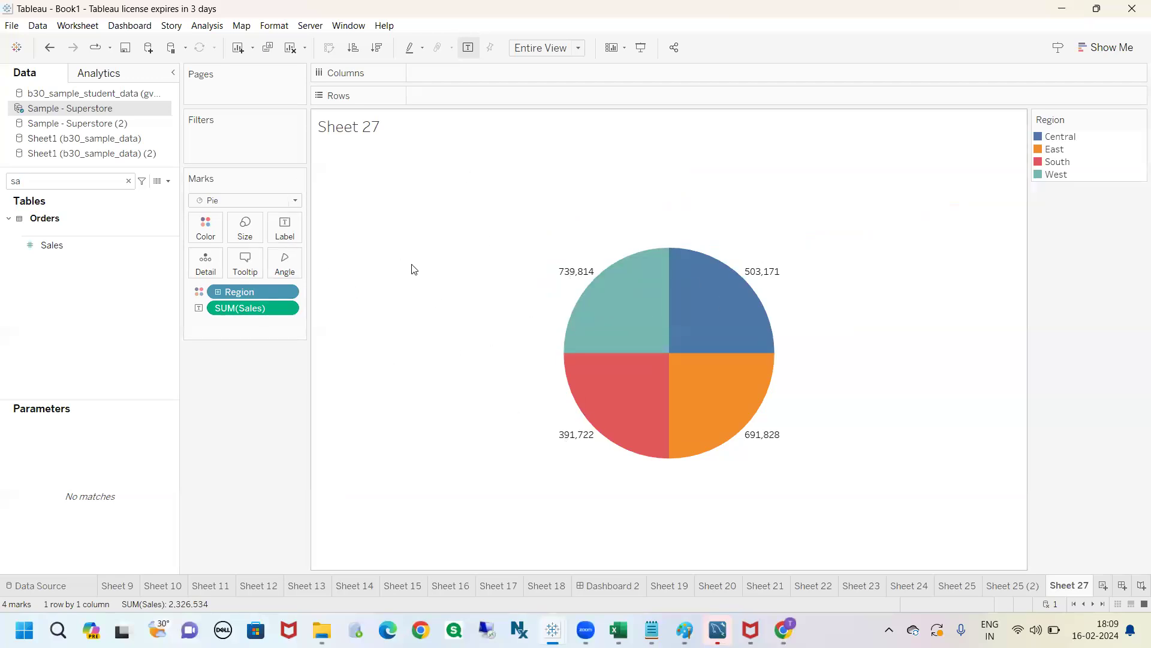
- Apply the Percent of Total quick table calculation to the SUM(Sales) label of the pie chart
left_click(288, 309)
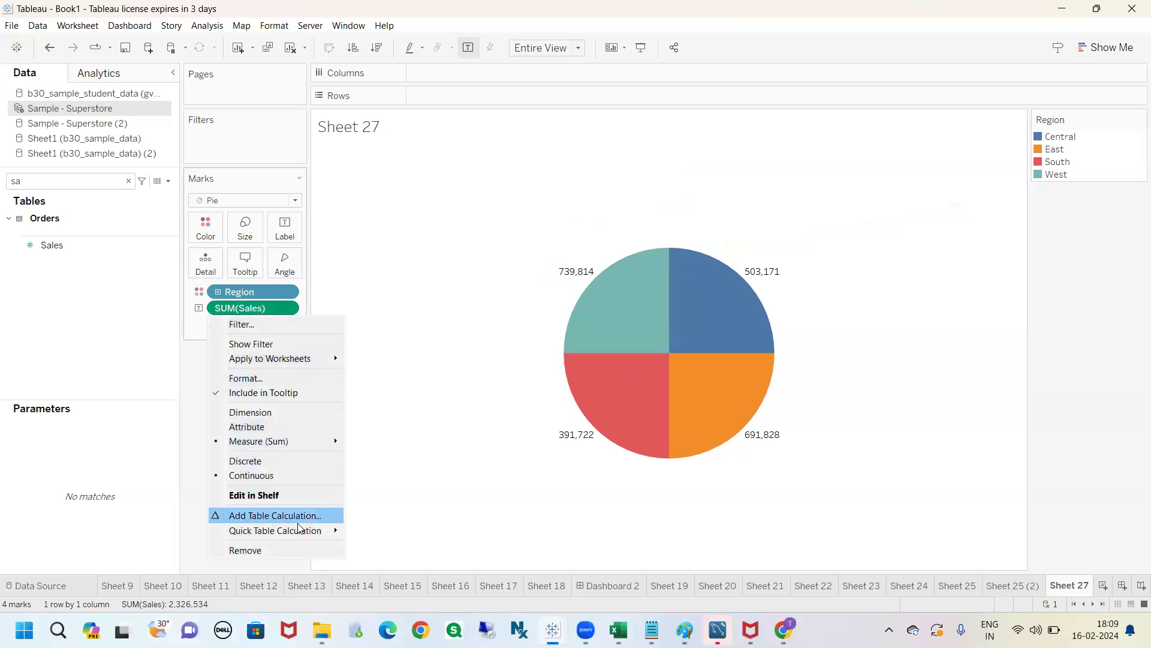
mouse_move(309, 531)
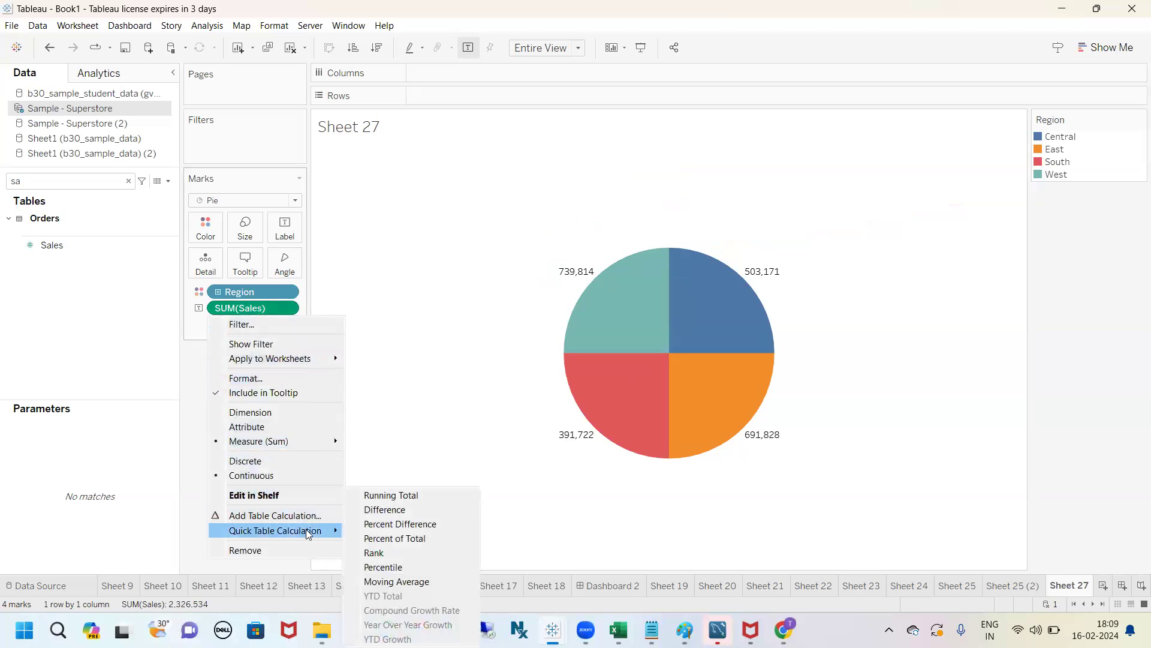
left_click(394, 539)
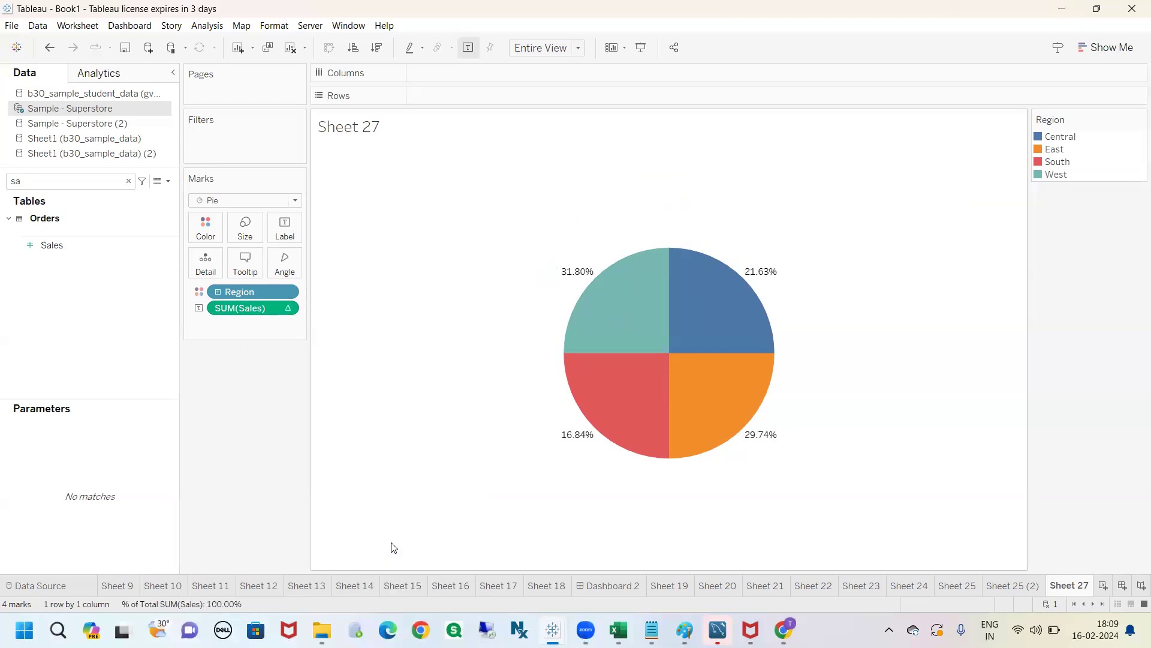
mouse_move(656, 381)
left_mouse_down()
mouse_move(651, 336)
mouse_move(683, 360)
mouse_move(699, 318)
mouse_move(718, 347)
left_mouse_up()
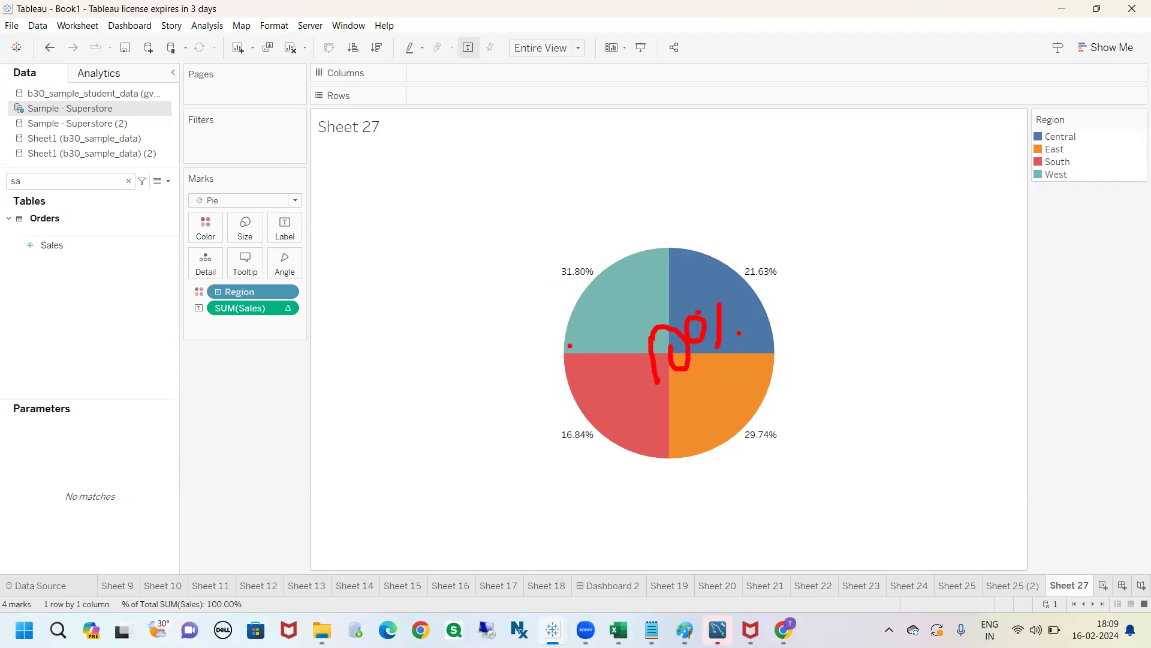
mouse_move(548, 236)
left_mouse_down()
mouse_move(602, 307)
mouse_move(520, 241)
left_mouse_up()
mouse_move(619, 243)
left_mouse_down()
mouse_move(912, 218)
mouse_move(1040, 184)
mouse_move(1040, 203)
left_mouse_up()
mouse_move(770, 259)
left_mouse_down()
mouse_move(739, 281)
mouse_move(790, 265)
mouse_move(809, 276)
mouse_move(946, 198)
mouse_move(1019, 133)
mouse_move(1017, 181)
left_mouse_up()
key("Escape")
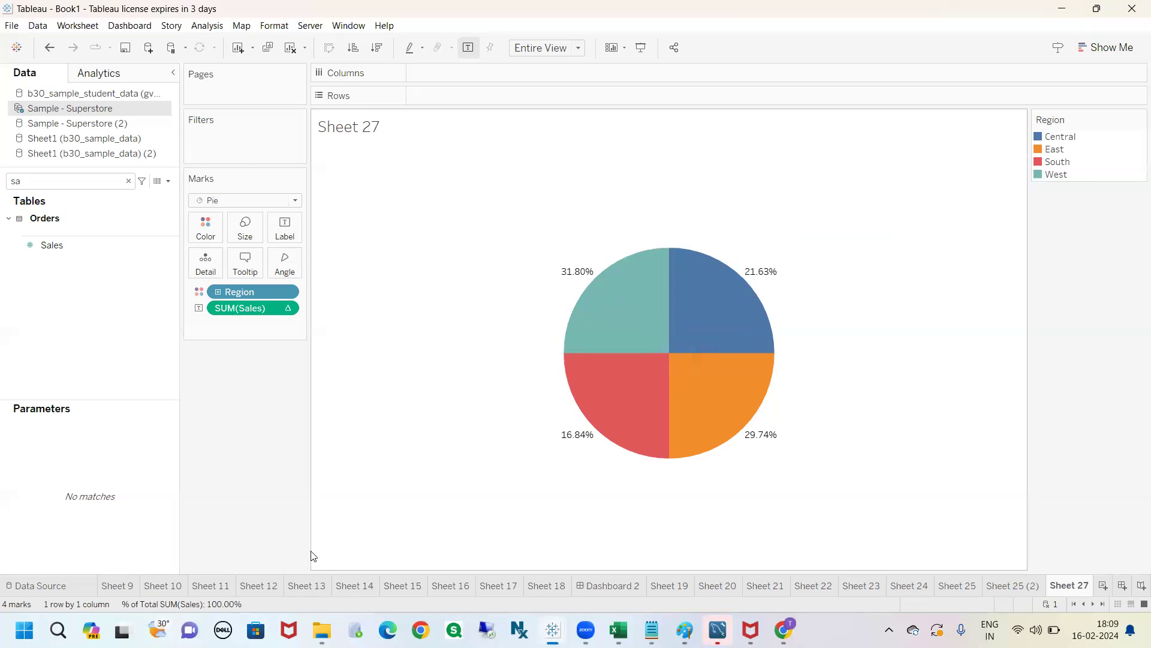
- Move the percent-of-total SUM(Sales) from the pie's label to the rows
mouse_move(231, 580)
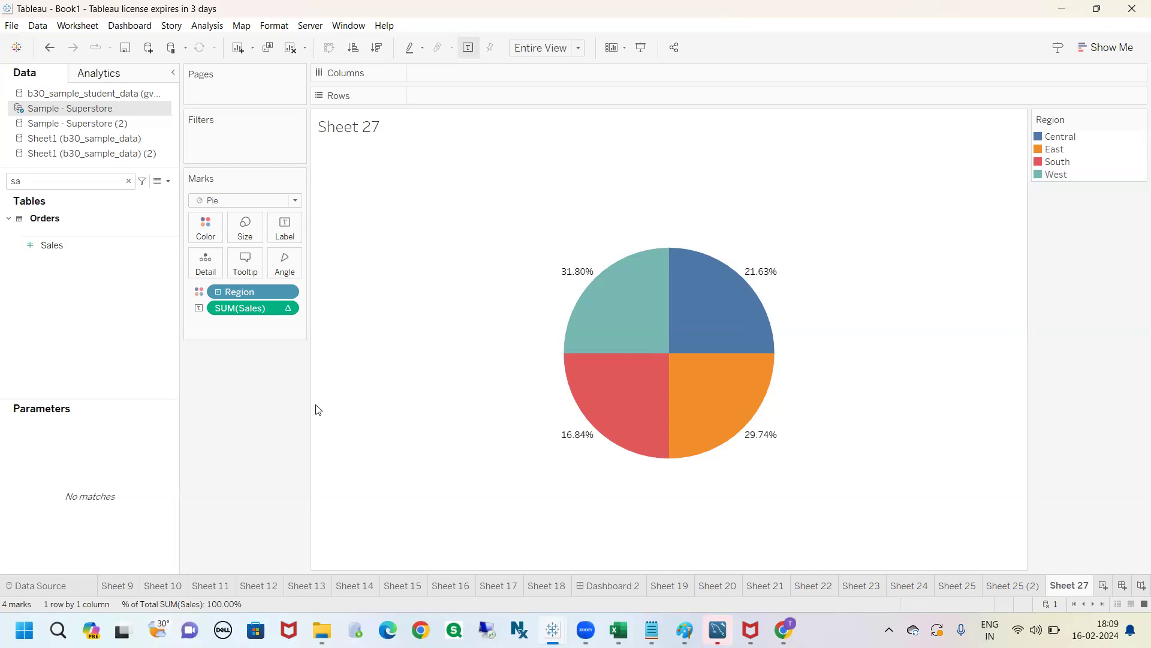
mouse_move(655, 314)
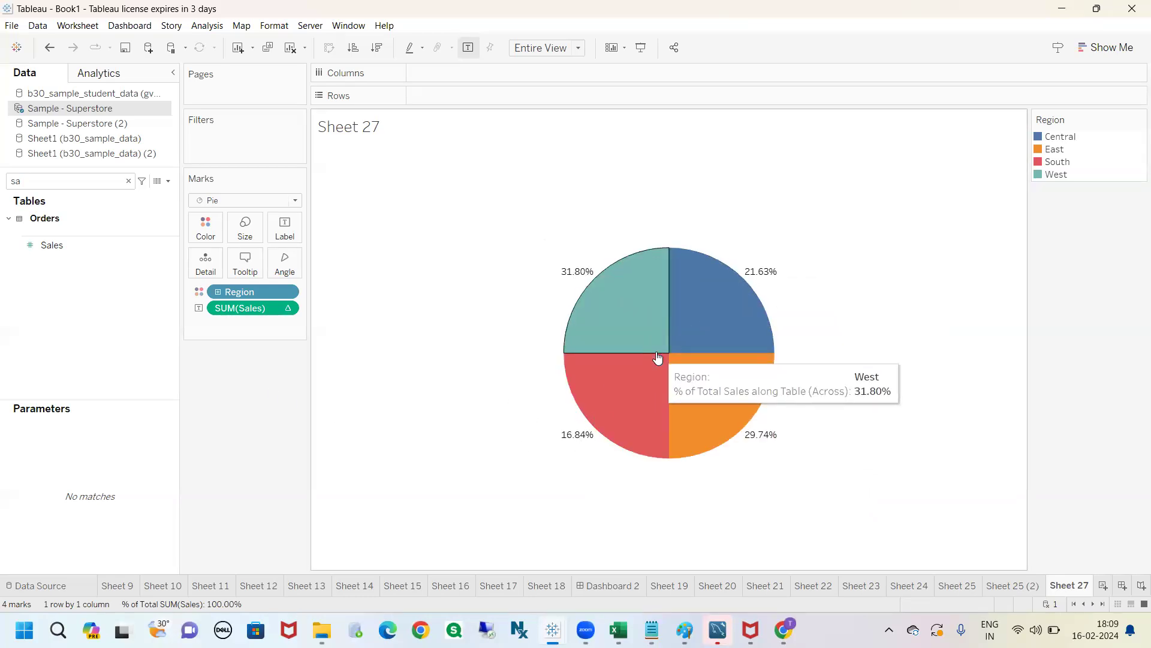
left_click_drag(240, 308, 457, 103)
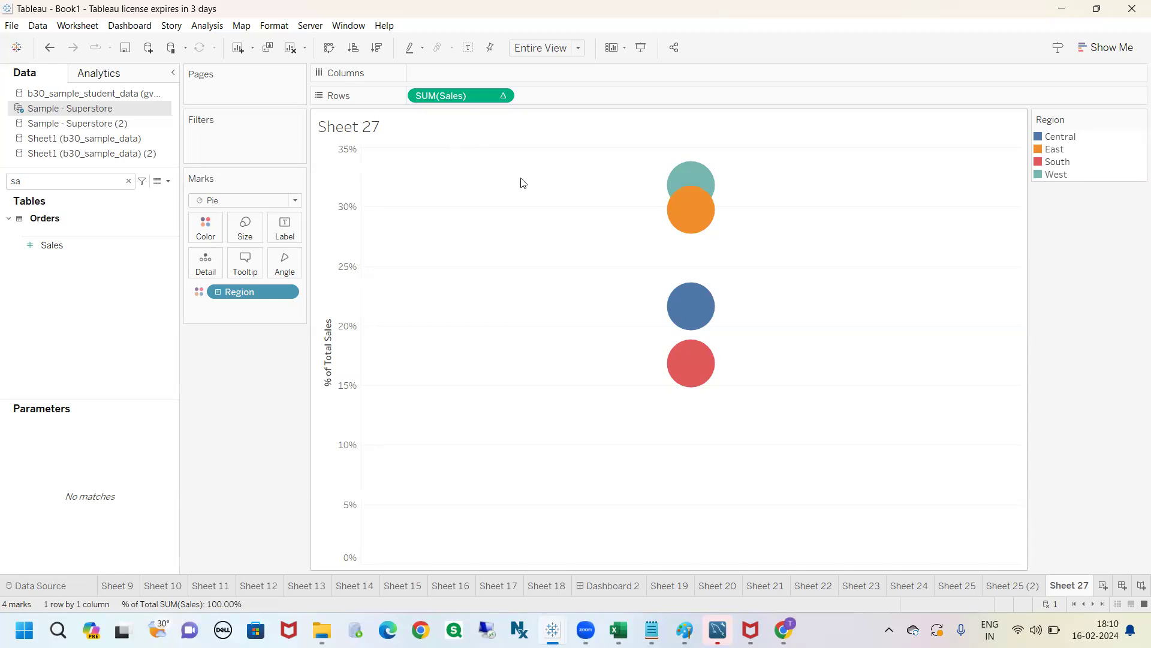
- Change the mark type of the Region percent-of-total chart to Bar
mouse_move(191, 171)
left_mouse_down()
mouse_move(183, 193)
mouse_move(160, 160)
left_mouse_up()
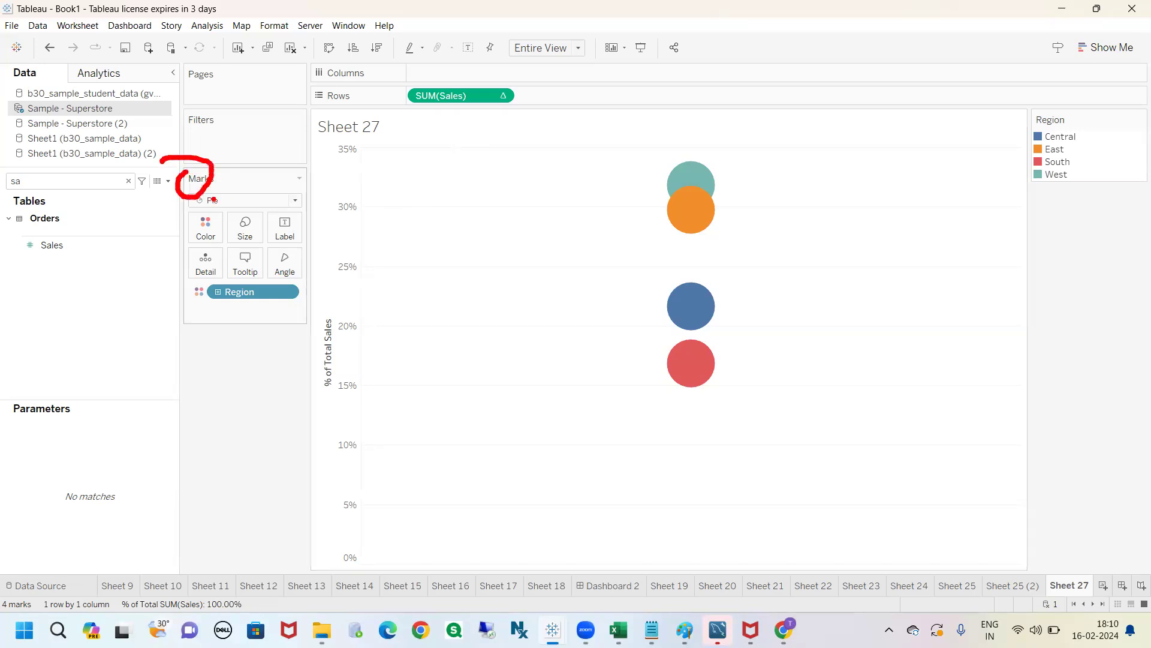
mouse_move(226, 194)
left_mouse_down()
mouse_move(250, 180)
mouse_move(242, 196)
left_mouse_up()
key("Escape")
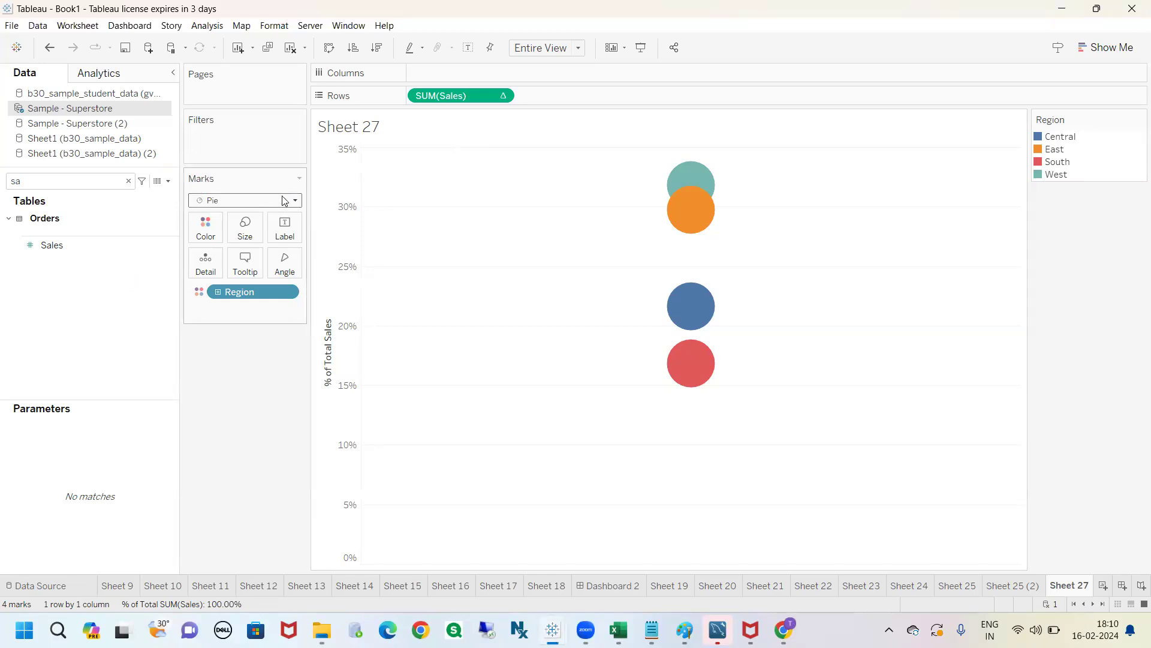
left_click(297, 202)
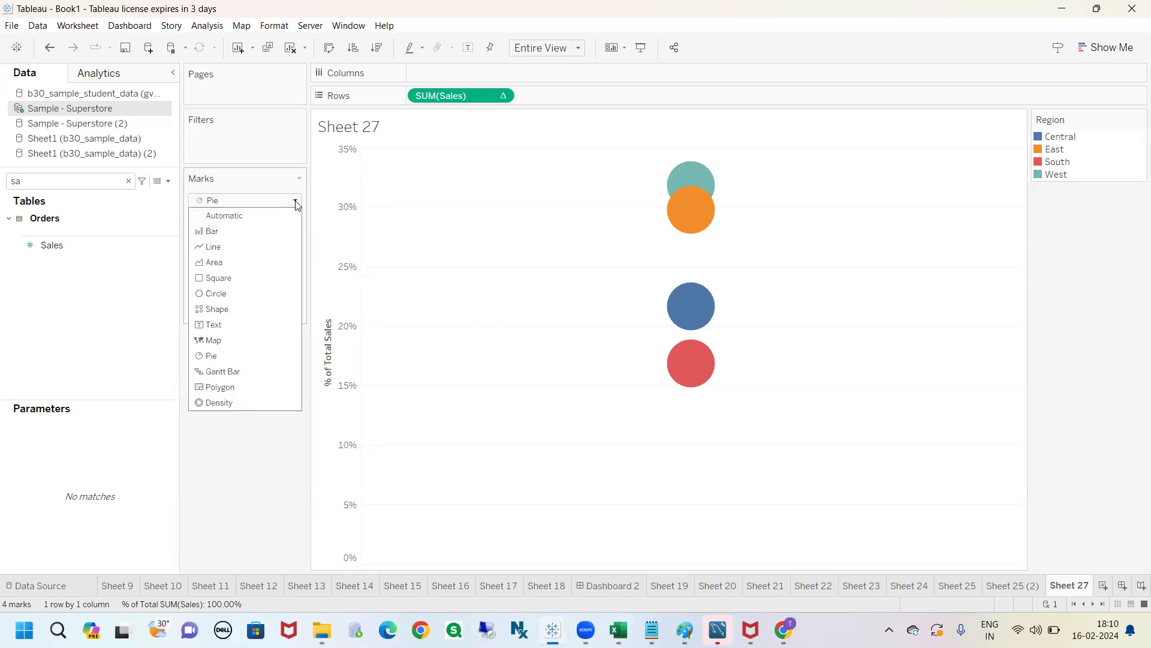
left_click(225, 234)
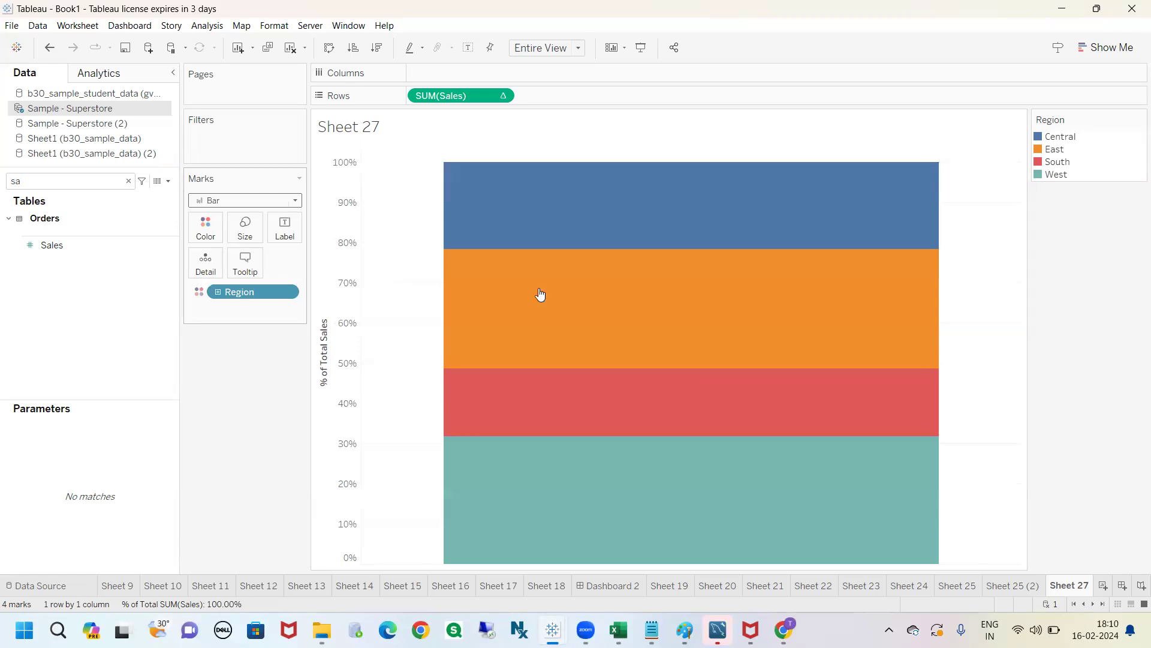
- Set the view fit to Standard and show the mark labels on the stacked bar
left_click(543, 48)
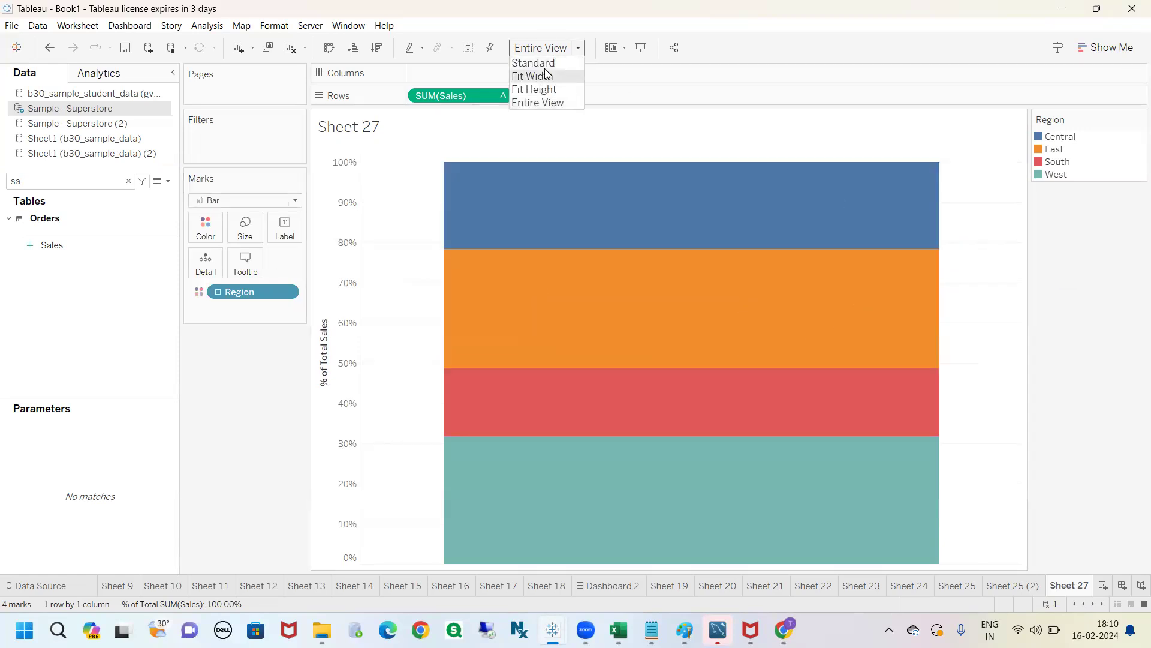
left_click(543, 64)
mouse_move(396, 278)
left_click_drag(393, 270, 497, 290)
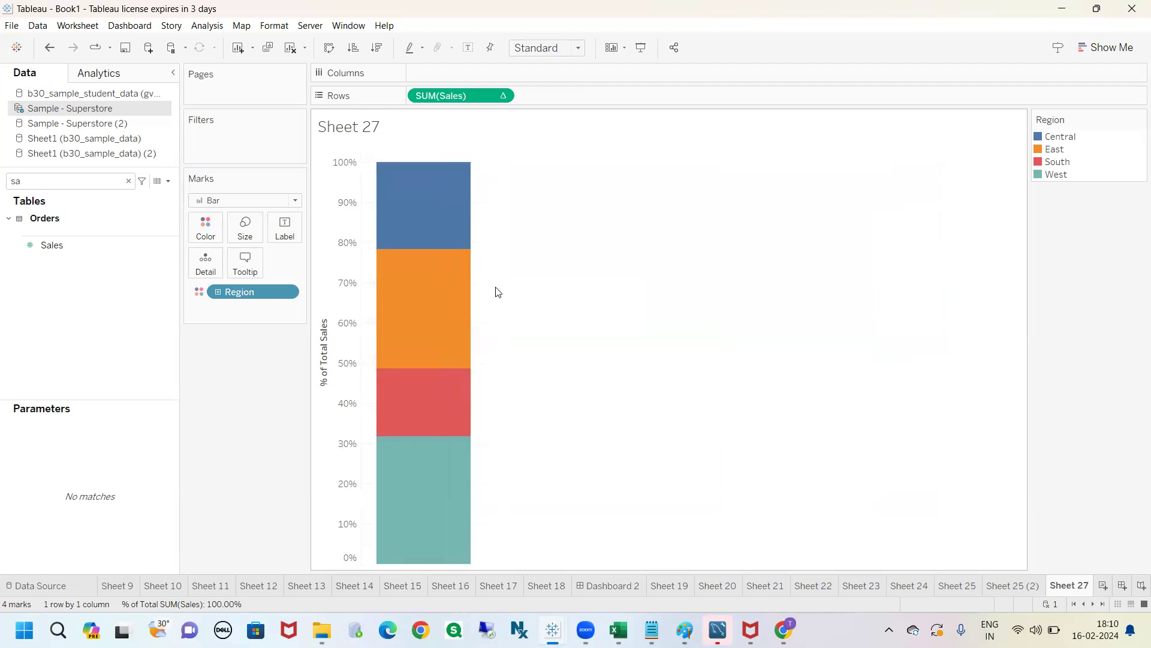
left_click(468, 48)
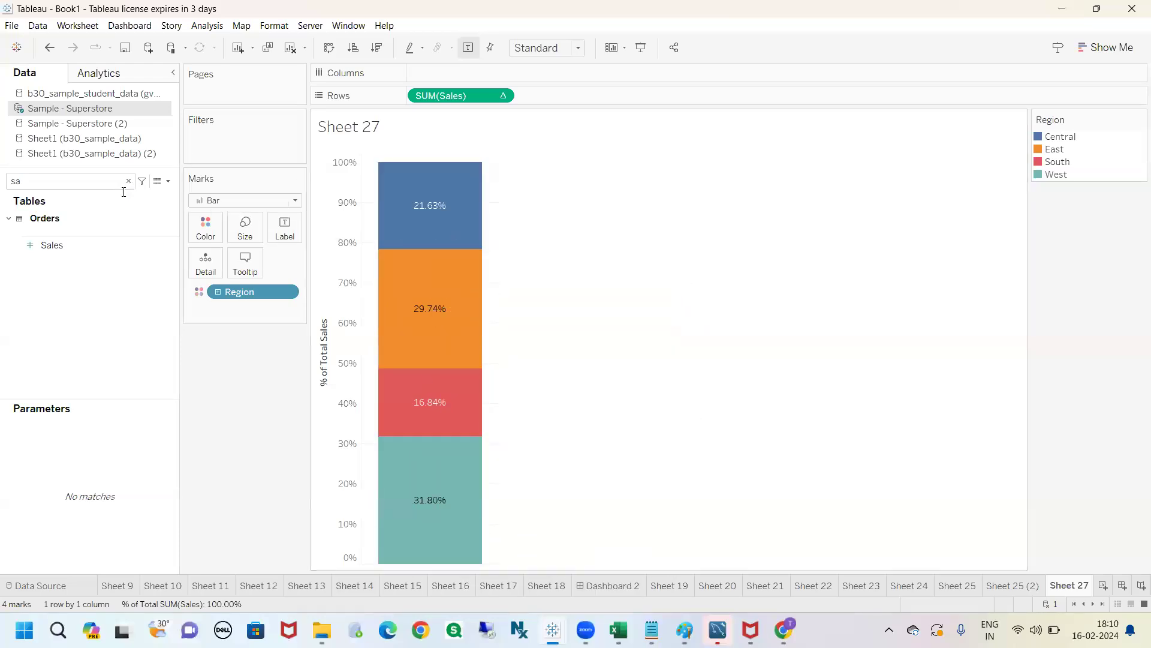
- Find the Order Date field and add it to the columns to split the stacked bar by year
key("BackSpace")
key("BackSpace")
type("ord")
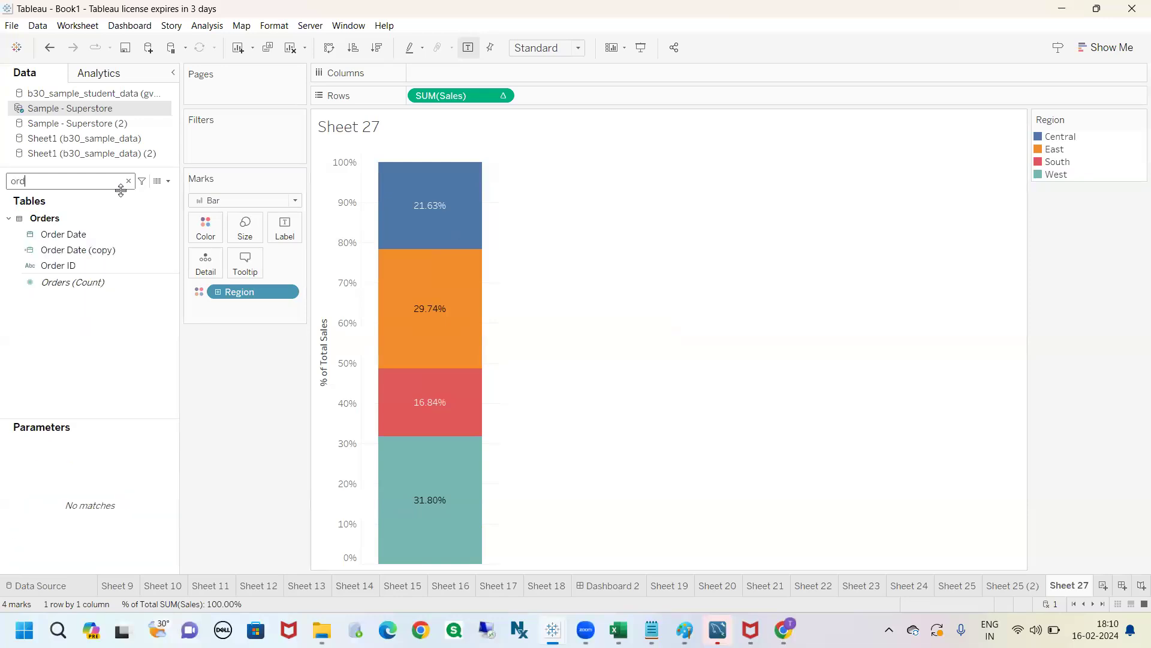
type("e")
left_click_drag(73, 236, 455, 79)
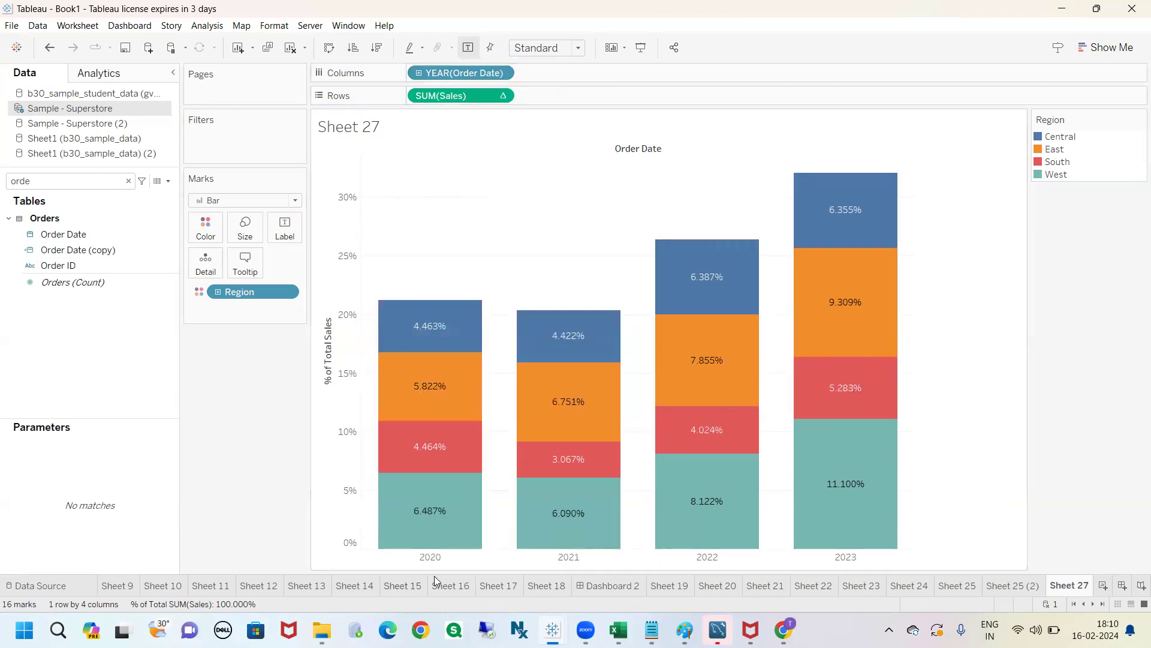
- Highlight the 2020 bar and examine how its region percentages relate to the total sales
left_click(431, 557)
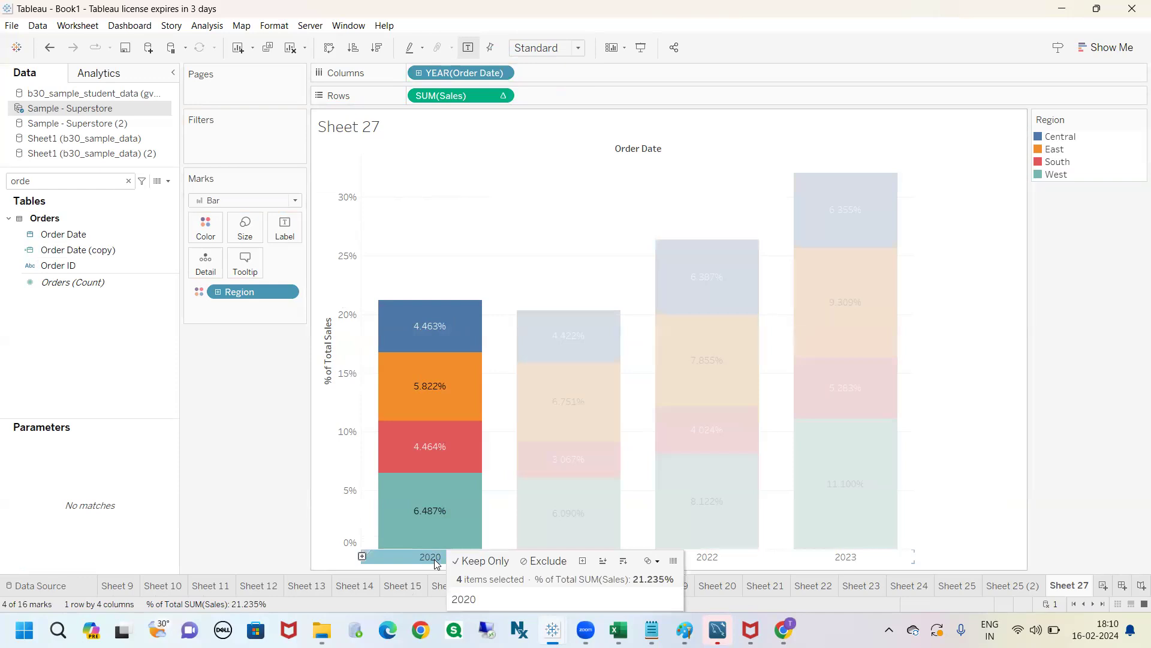
left_click(435, 561)
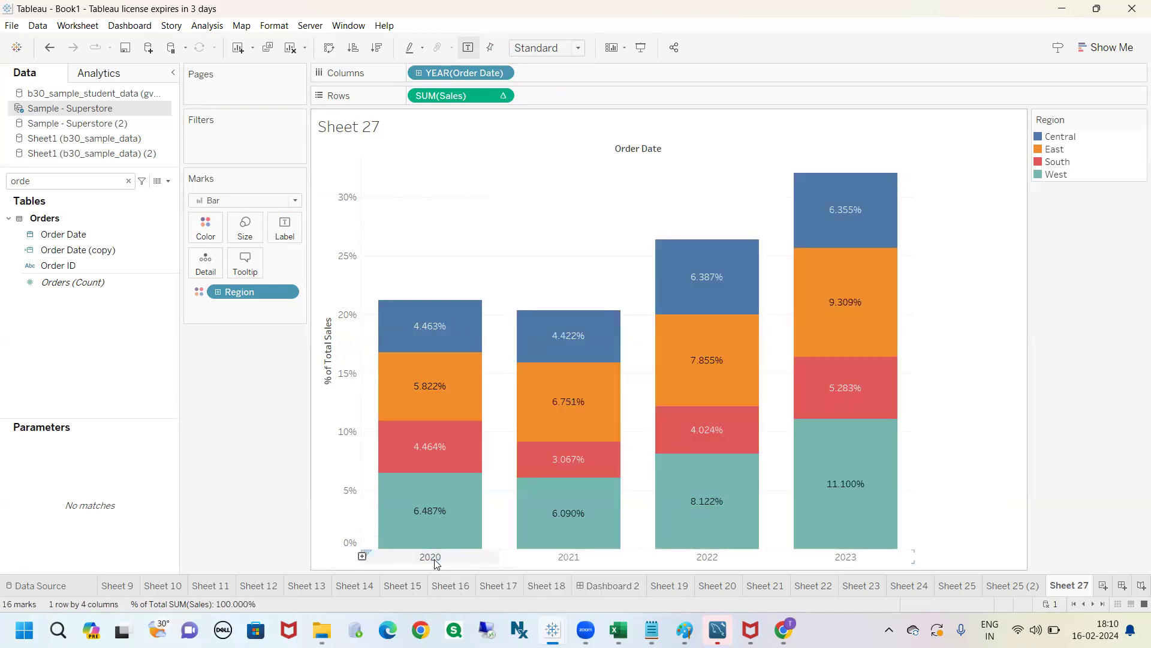
left_click(435, 559)
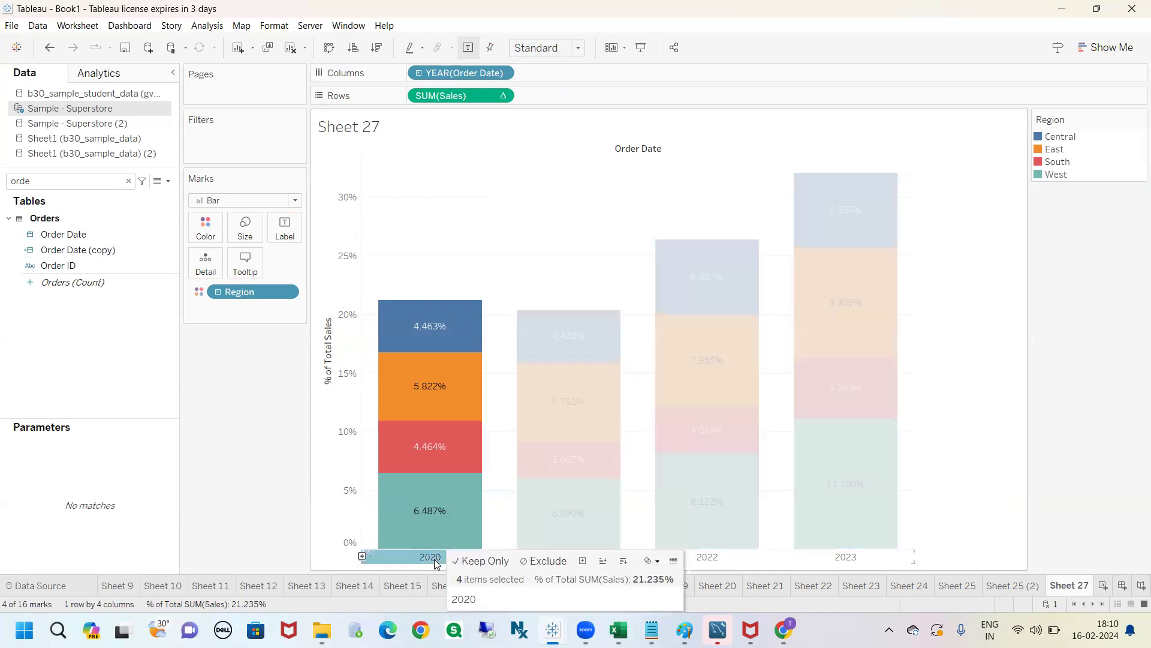
left_click(436, 560)
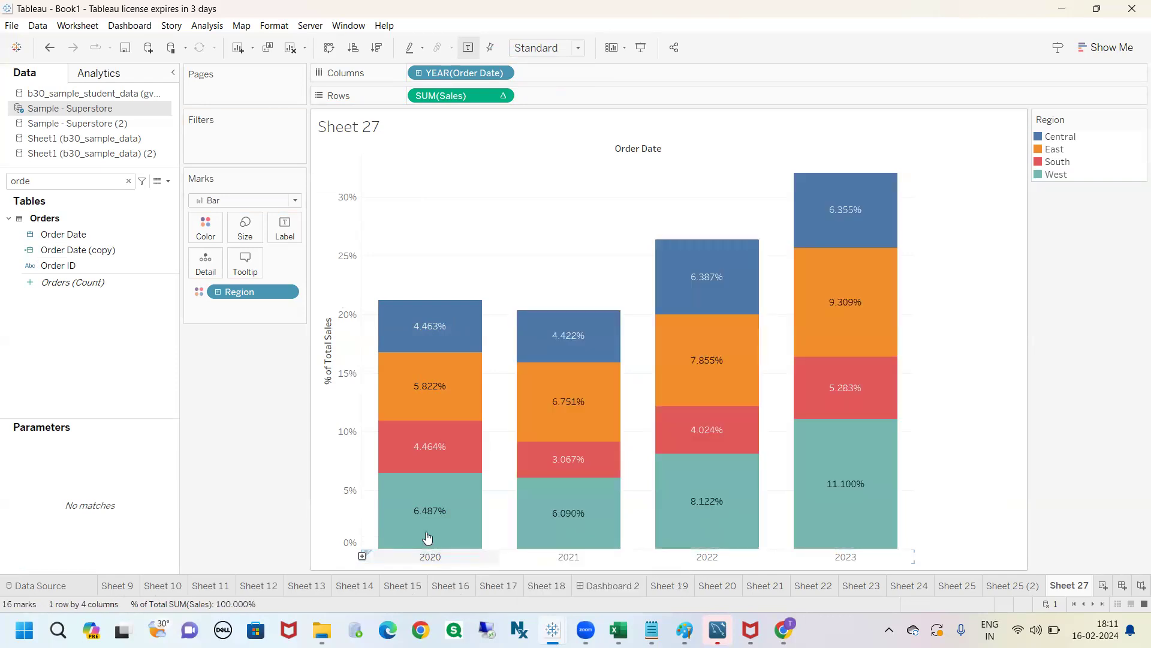
mouse_move(404, 300)
left_mouse_down()
mouse_move(383, 496)
mouse_move(427, 531)
mouse_move(472, 481)
mouse_move(435, 301)
mouse_move(405, 302)
mouse_move(417, 274)
mouse_move(428, 292)
left_mouse_up()
left_click_drag(441, 256, 452, 262)
left_click_drag(459, 247, 479, 239)
left_click_drag(485, 198, 483, 261)
left_click(501, 223)
key("Escape")
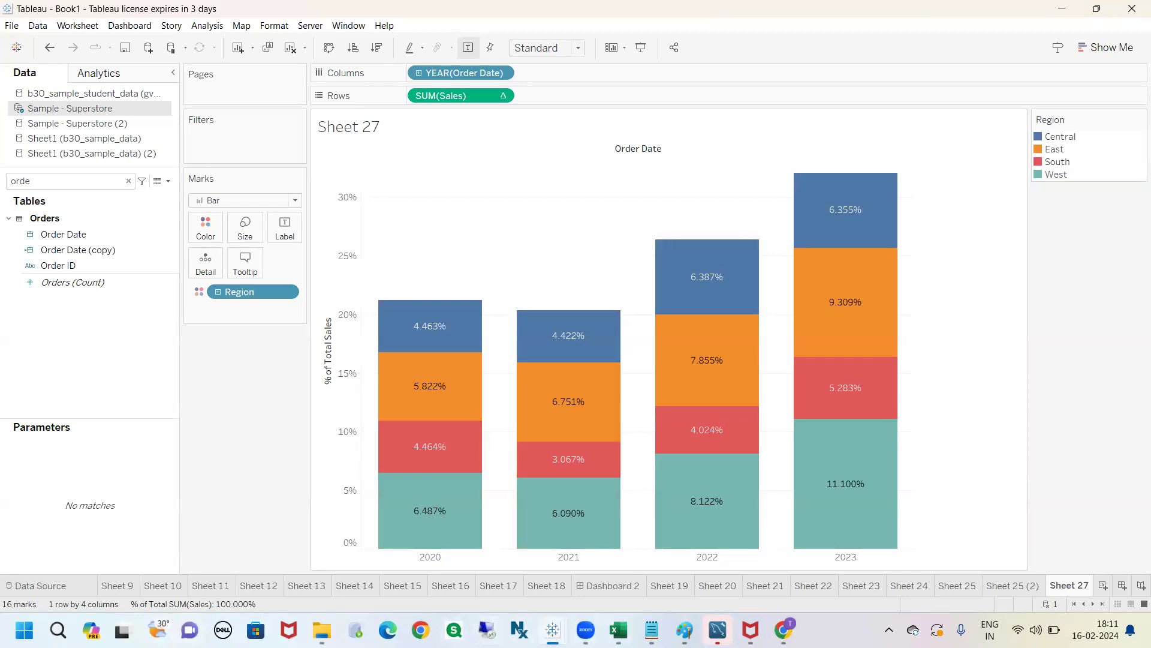
- Switch to the b30_sample_data workbook in Excel and enter day1 with 60 and day2 with 40 in K7:L8
left_click(619, 630)
left_click(576, 297)
type("day")
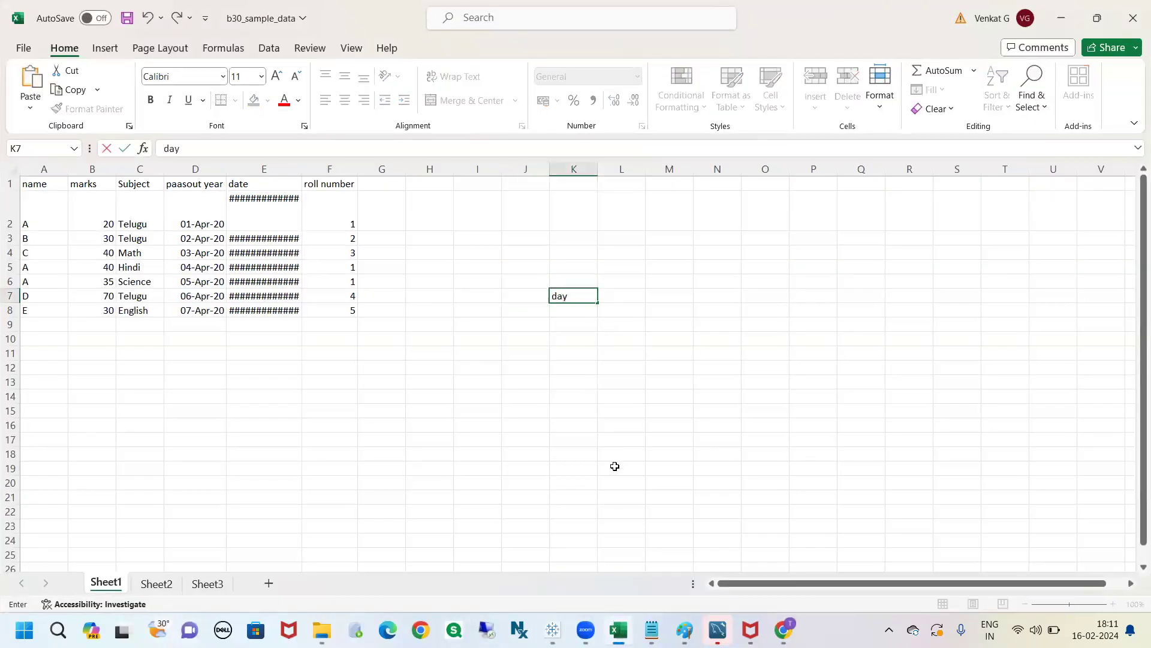
type("1")
key("Tab")
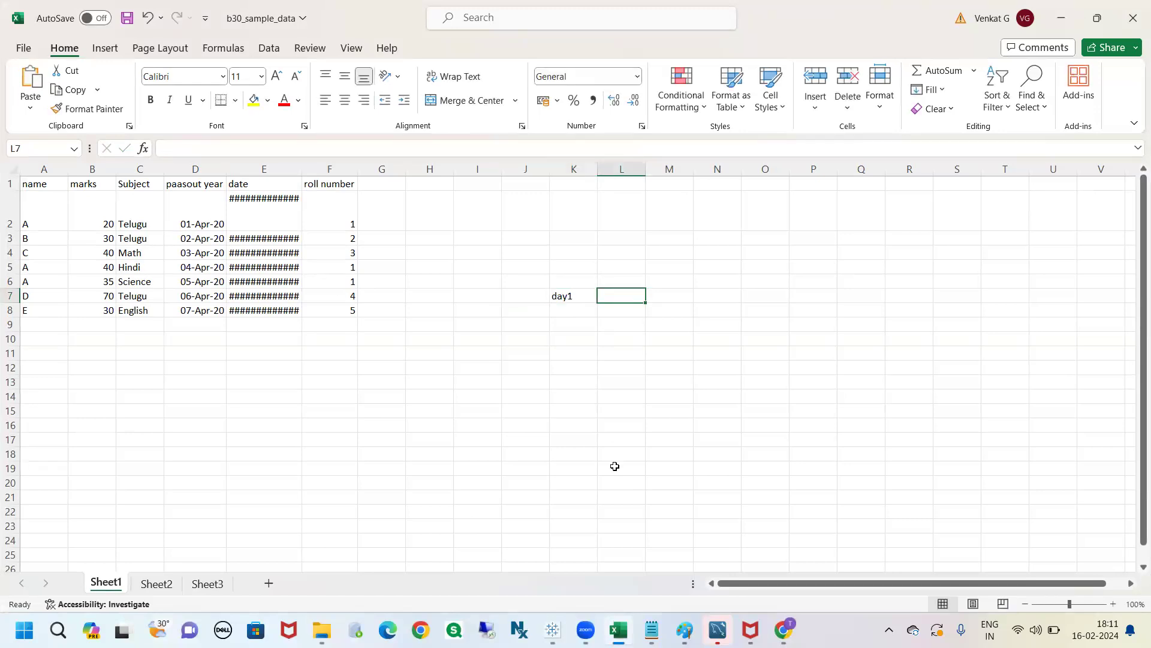
type("60")
key("Return")
key("Left")
type("day2")
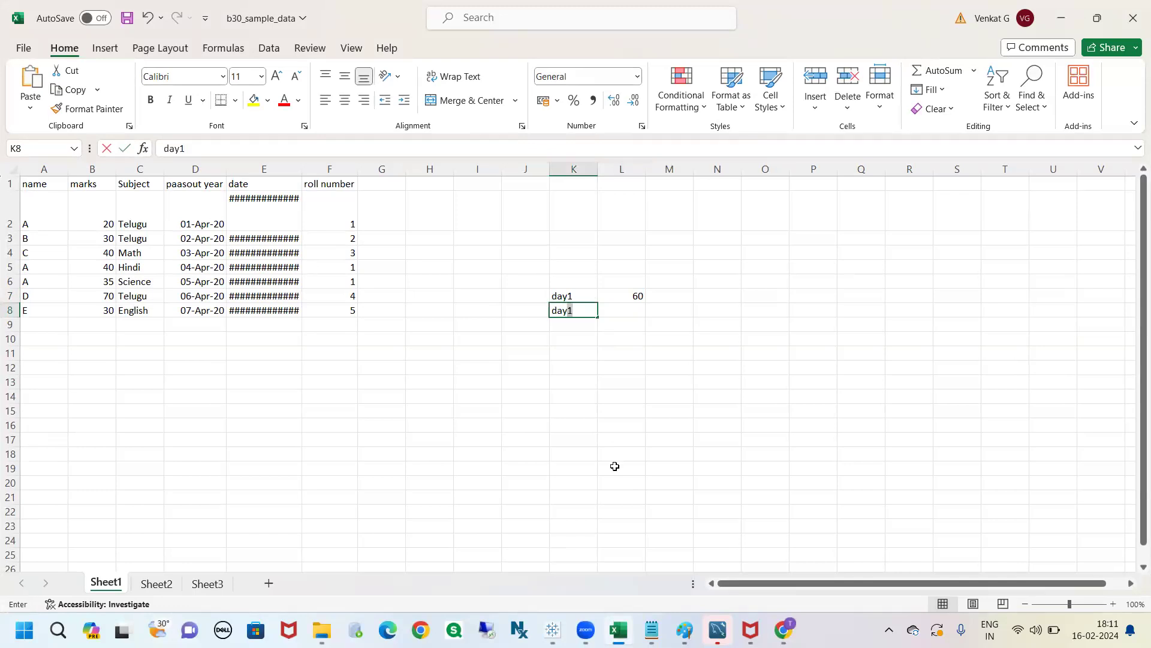
key("Tab")
type("40")
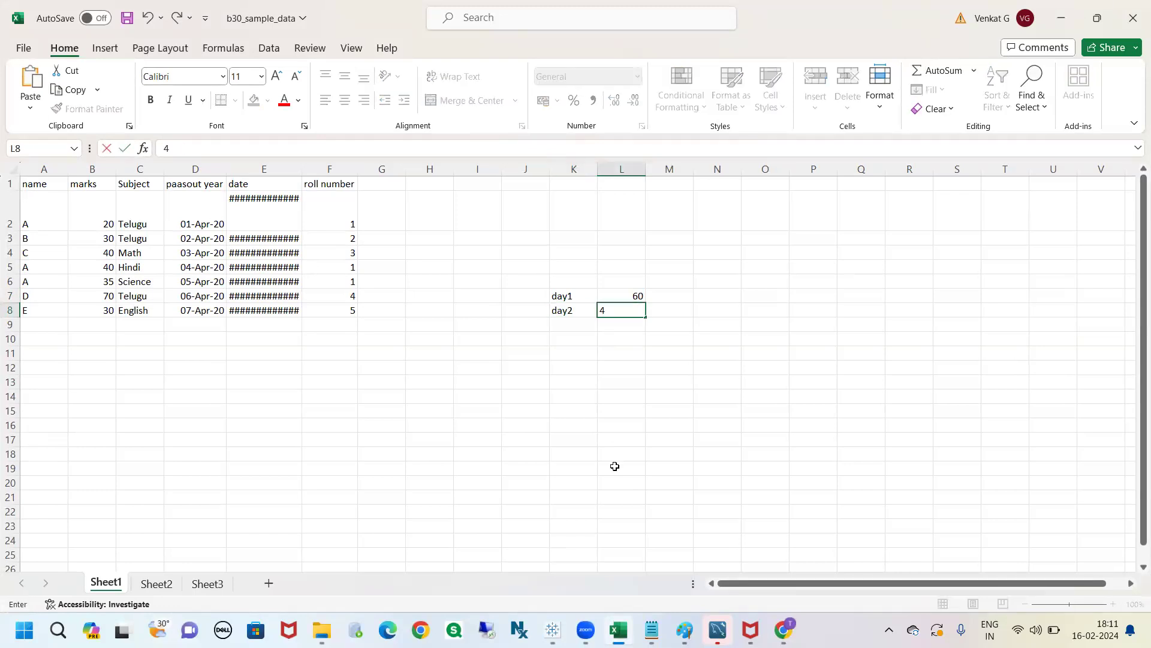
left_click(619, 401)
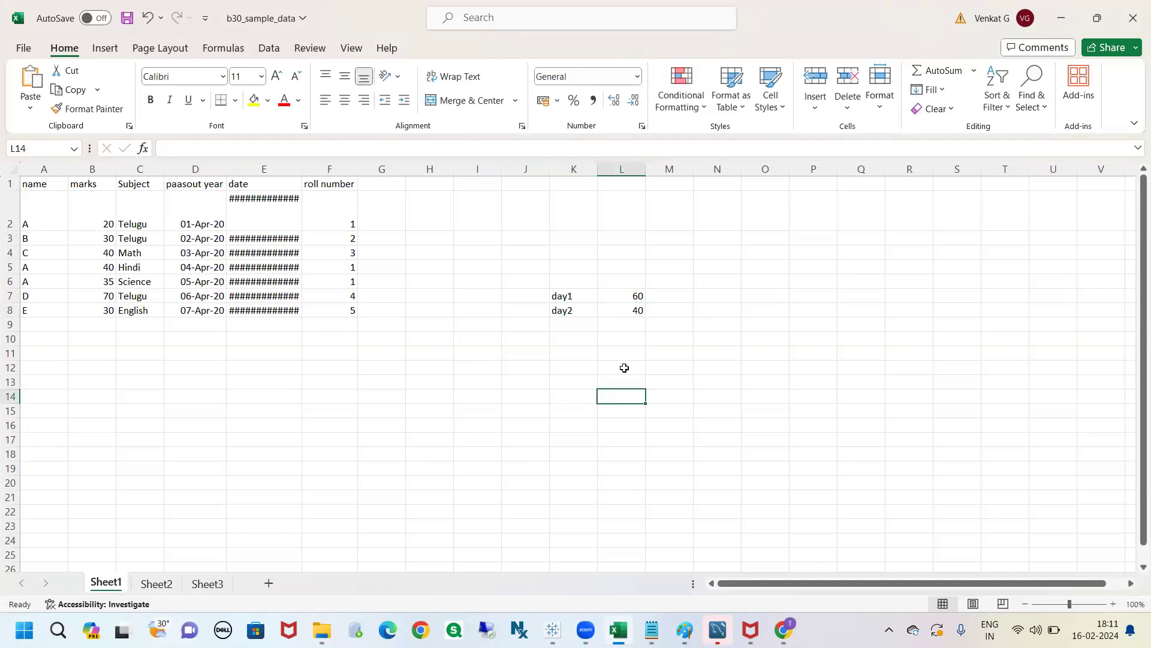
- Enter 100% in cell O7 as the overall share for the two day values
left_click_drag(637, 300, 633, 311)
left_click(748, 294)
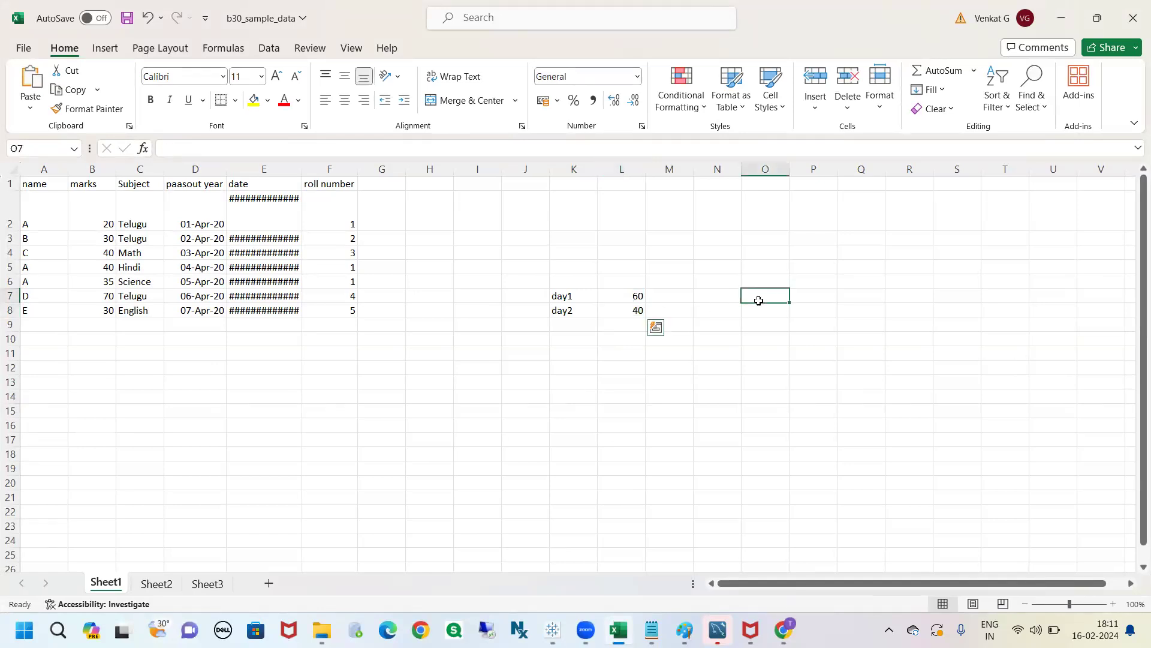
type("100")
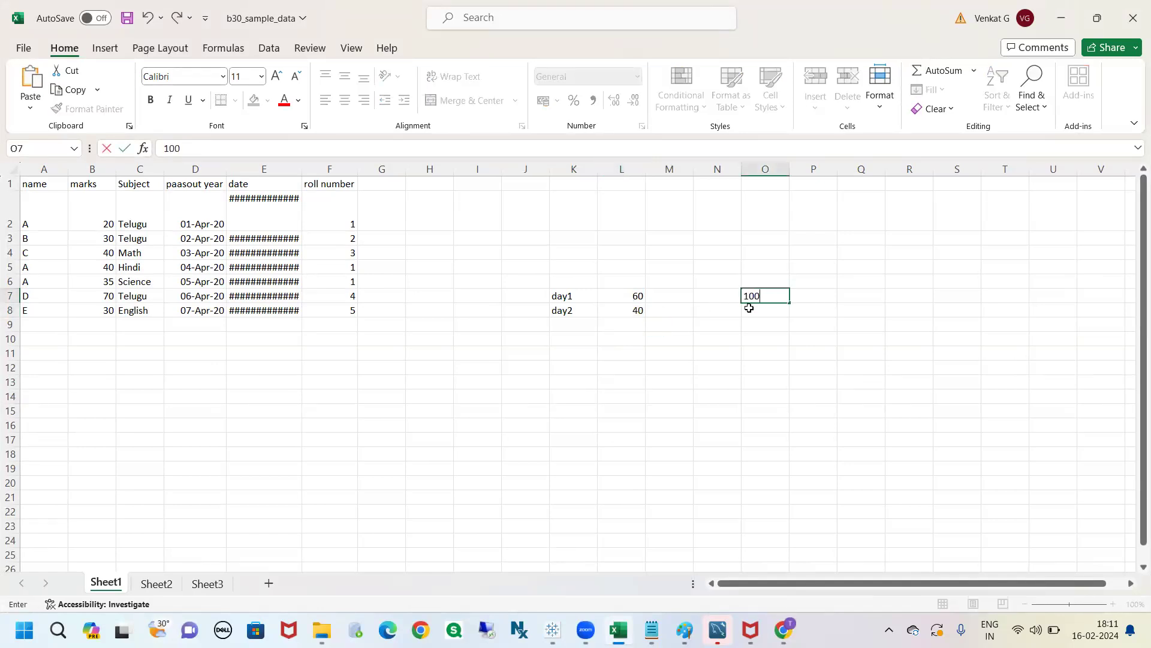
type("%")
left_click(708, 338)
- Enter 60% beside the day1 value and 40% beside the day2 value in M7:M8
left_click(671, 303)
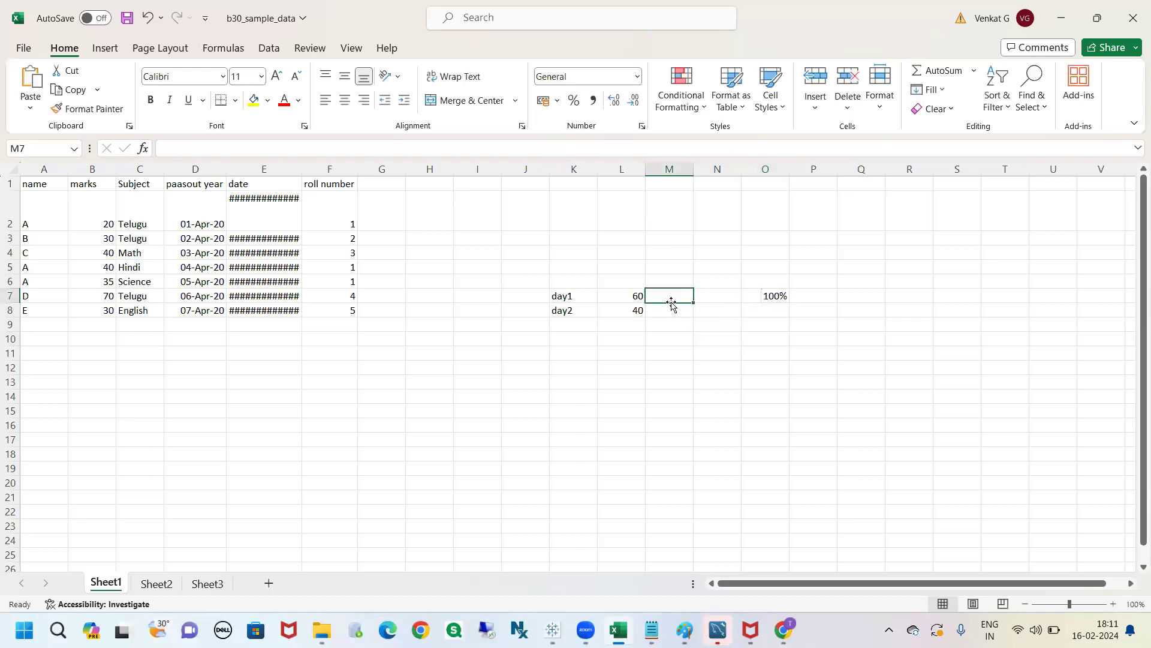
type("60")
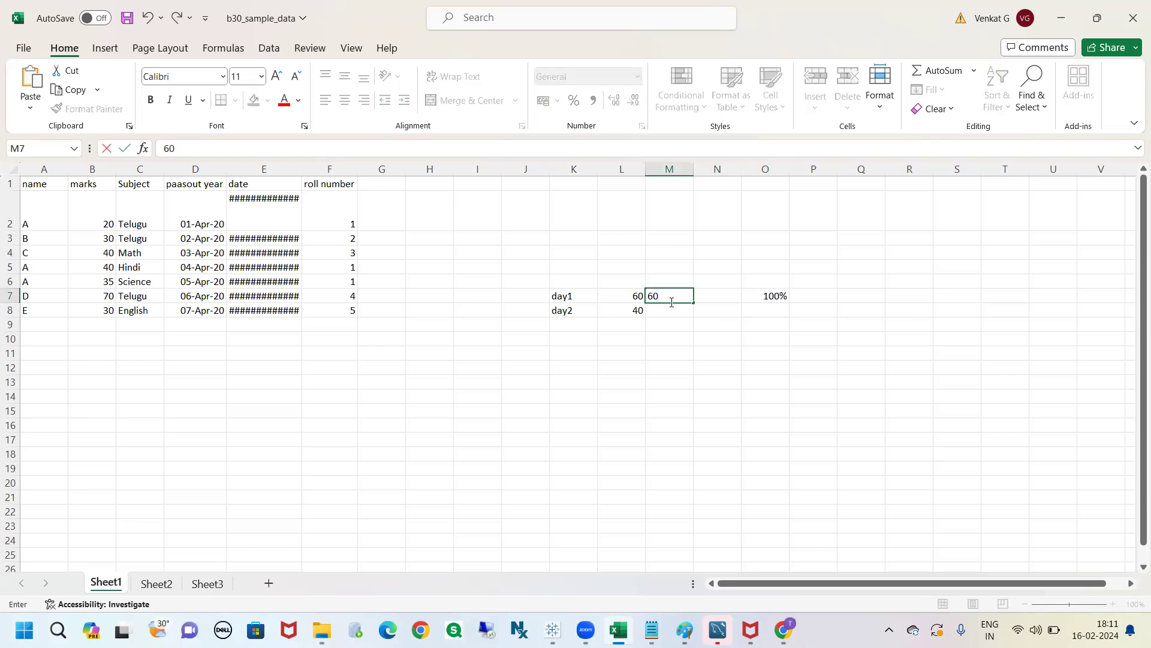
type("%")
left_click(671, 307)
type("40")
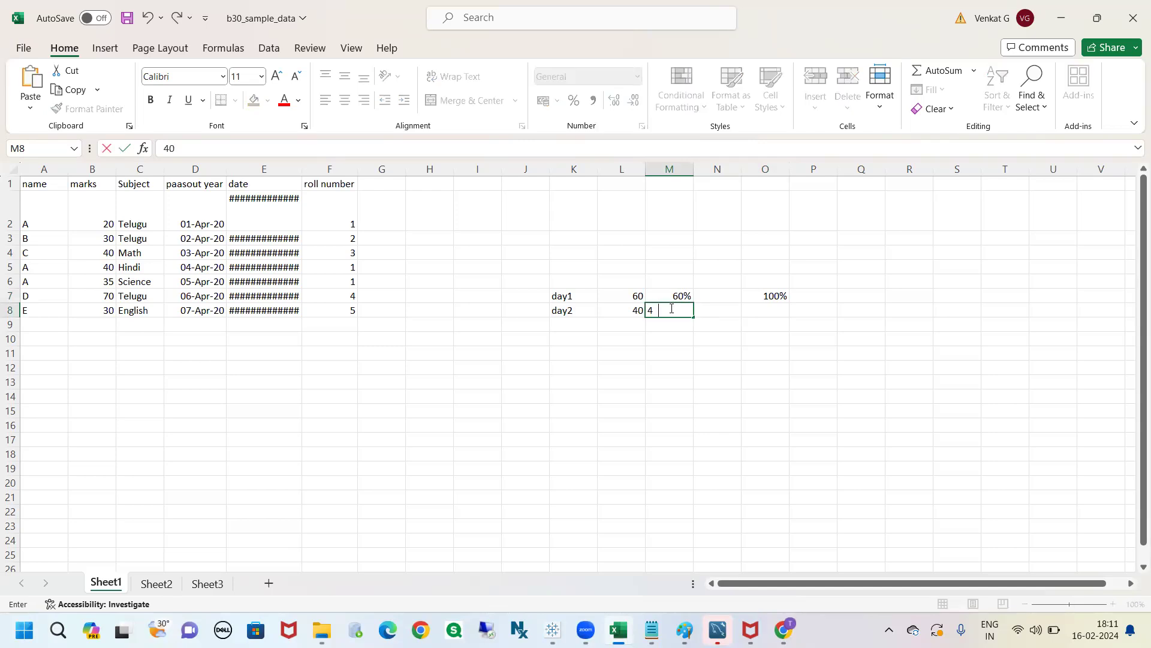
type("%")
left_click(778, 375)
- Enter 100 in cell L9 as the total of the day1 and day2 values
left_click(635, 295)
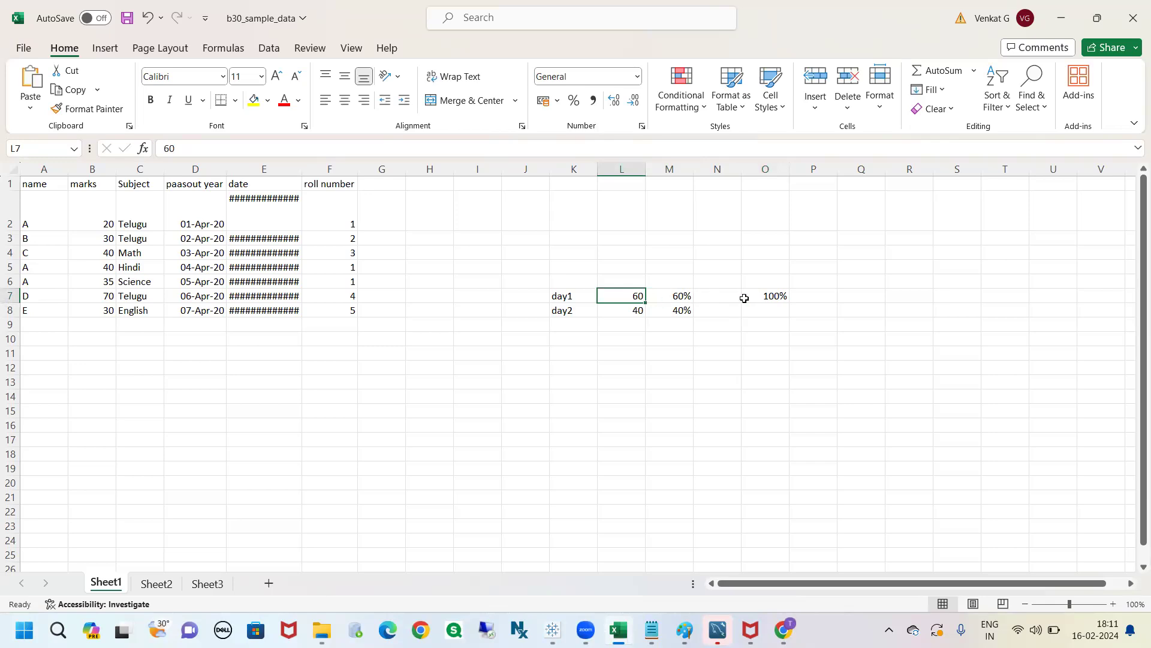
left_click(766, 298)
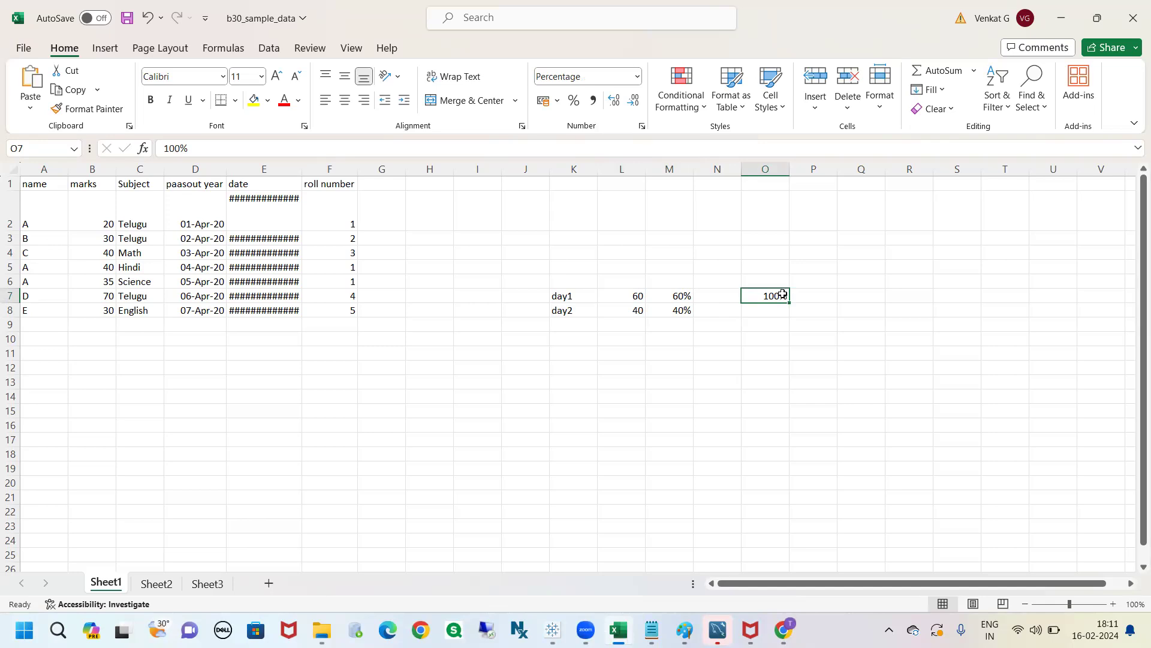
left_click_drag(639, 296, 637, 312)
left_click(630, 327)
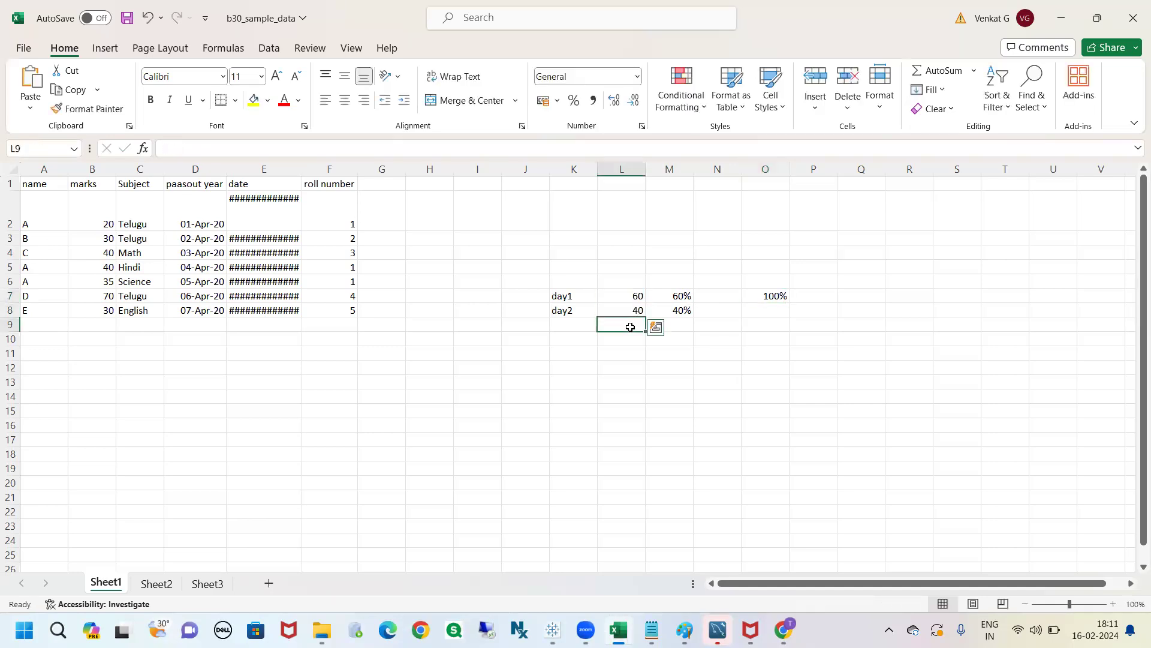
type("100")
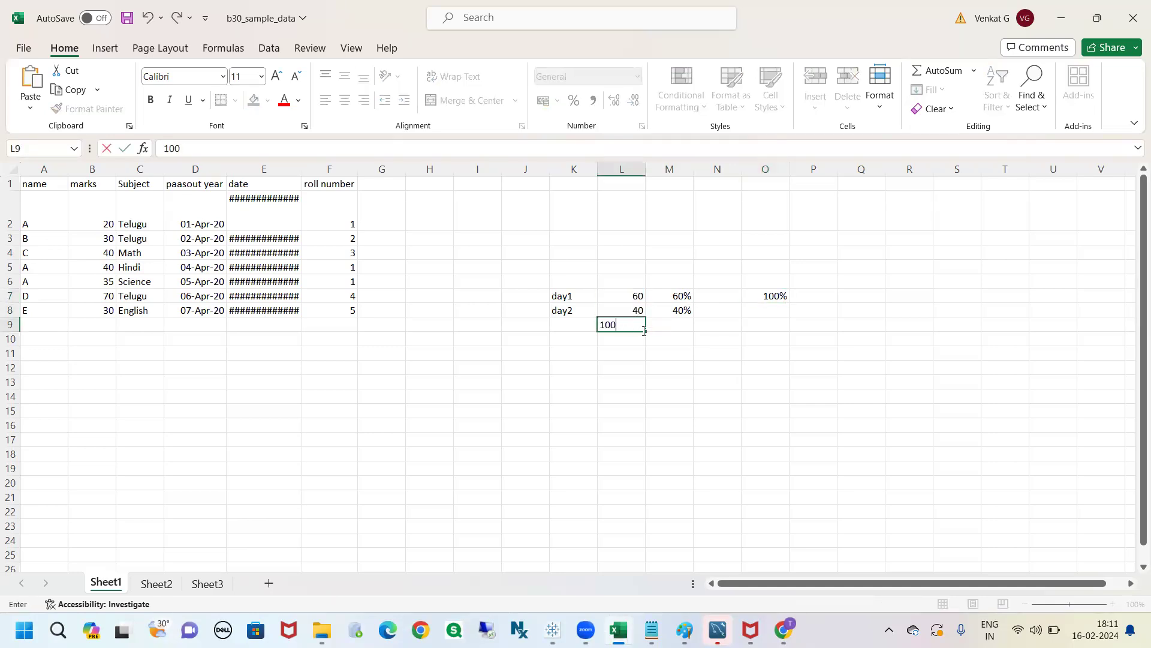
left_click(683, 337)
- Compare the day1 and day2 values in L7:L8 with their total and their percentage shares
left_click(639, 296)
left_click(639, 326)
left_click(602, 352)
left_click(632, 311)
left_click(635, 325)
left_click(677, 313)
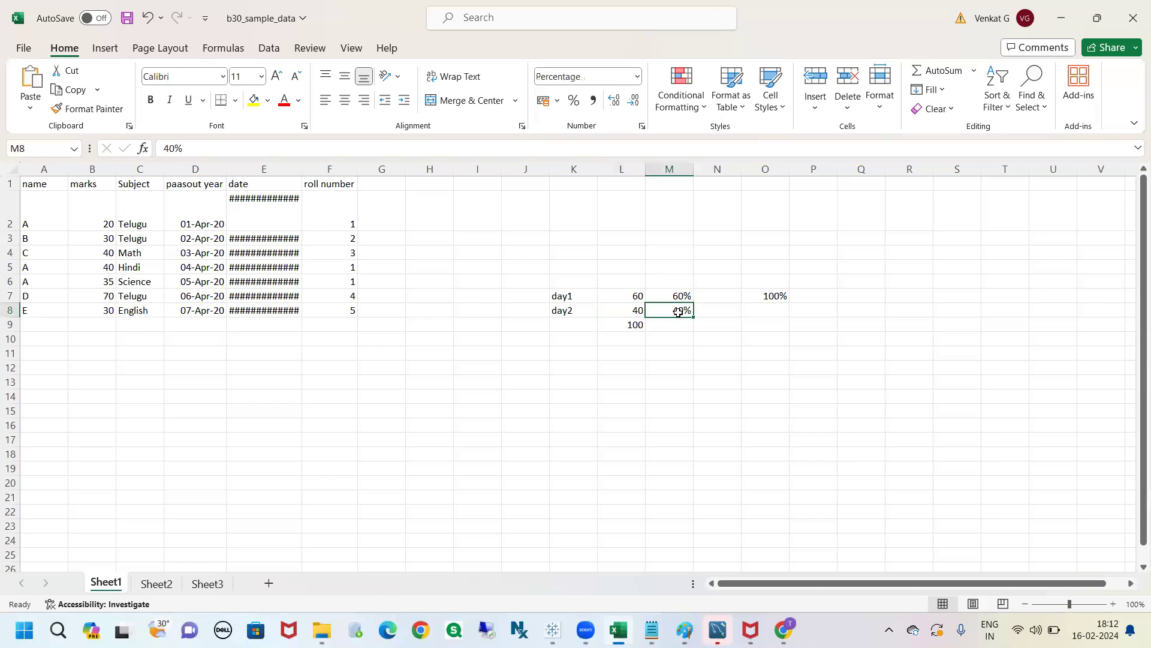
left_click(653, 366)
left_click(634, 298)
left_click_drag(631, 306, 632, 309)
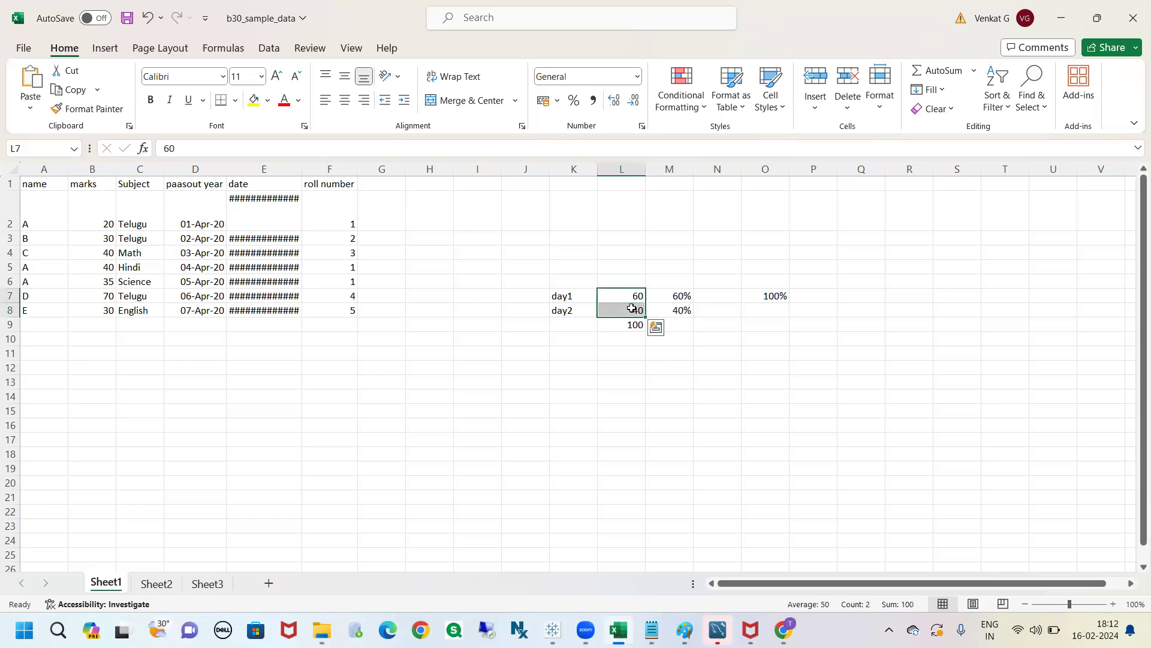
- Switch back to Tableau and examine the stacked bars of all four years as one 100% total
key("alt+Tab")
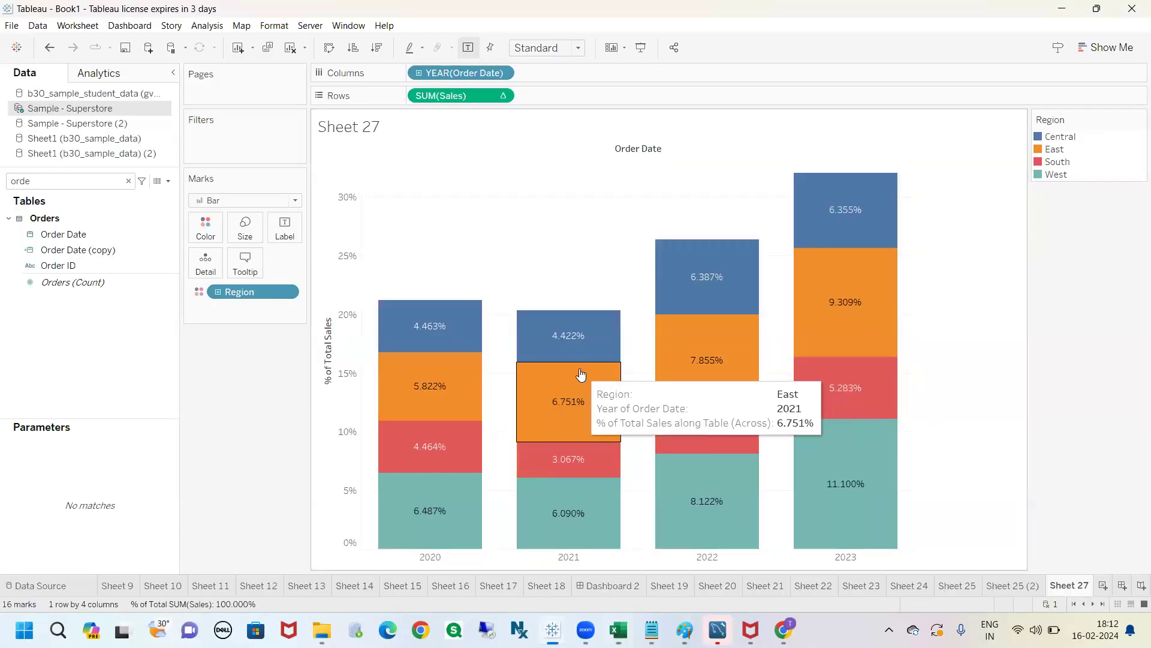
mouse_move(399, 292)
left_mouse_down()
mouse_move(427, 527)
mouse_move(708, 535)
mouse_move(993, 318)
mouse_move(898, 180)
mouse_move(419, 275)
mouse_move(397, 303)
left_mouse_up()
mouse_move(465, 196)
left_mouse_down()
mouse_move(489, 241)
mouse_move(485, 224)
left_mouse_up()
left_click_drag(491, 172, 510, 198)
mouse_move(525, 166)
left_mouse_down()
mouse_move(514, 187)
mouse_move(527, 164)
left_mouse_up()
mouse_move(546, 157)
left_mouse_down()
mouse_move(557, 184)
mouse_move(564, 157)
mouse_move(595, 191)
left_mouse_up()
left_click(570, 137)
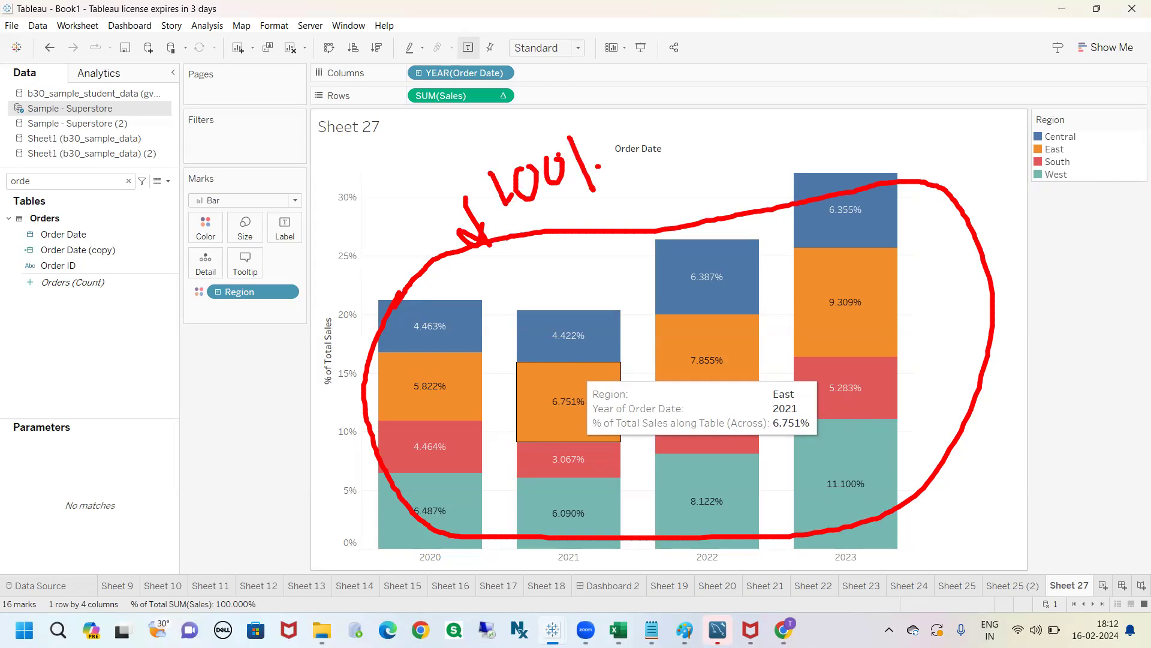
key("Escape")
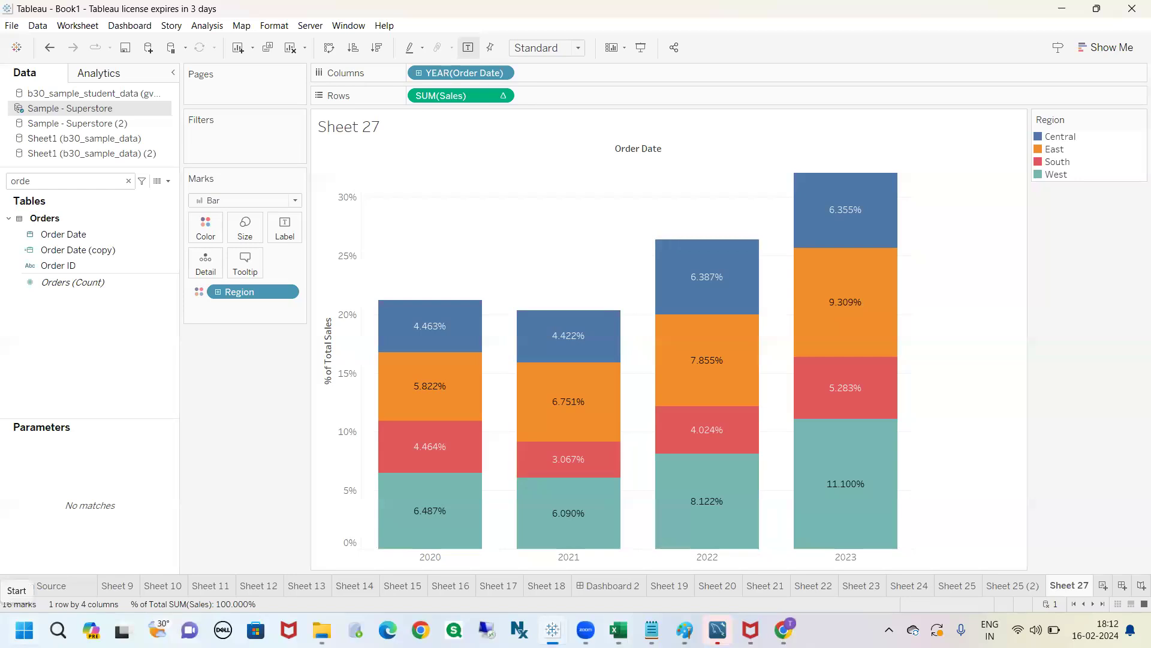
- Select the 2020 bar and examine its regional shares against the 100% total of all years
left_click(436, 558)
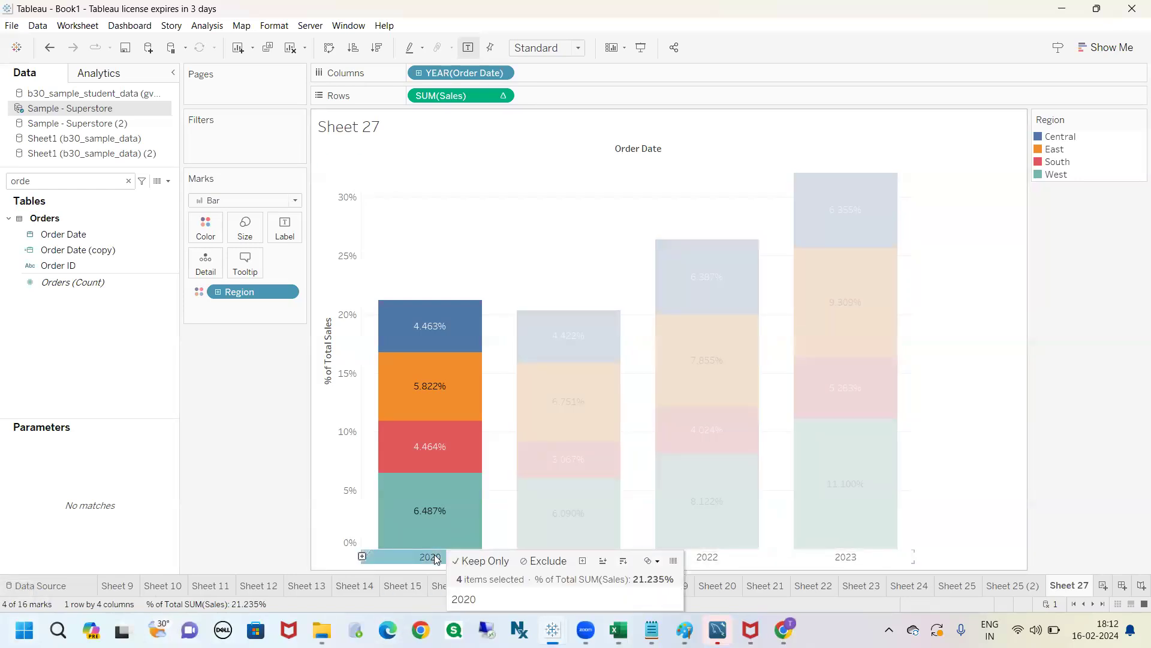
mouse_move(395, 321)
left_mouse_down()
mouse_move(455, 540)
mouse_move(459, 300)
mouse_move(402, 318)
left_mouse_up()
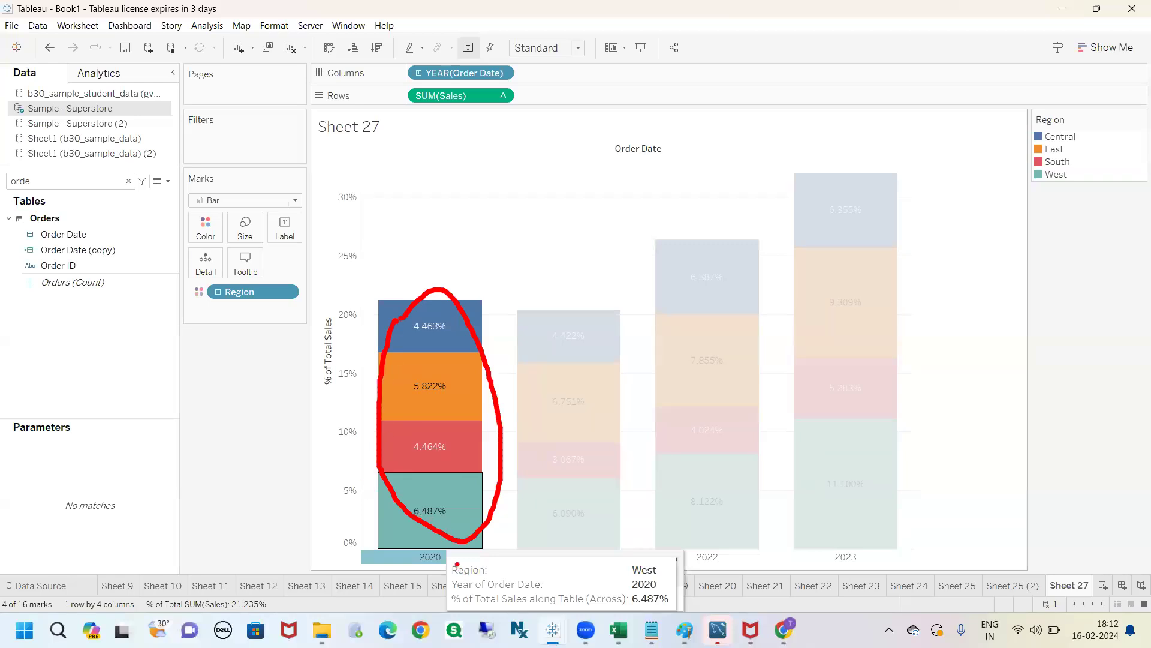
mouse_move(566, 100)
left_mouse_down()
mouse_move(558, 110)
mouse_move(575, 142)
mouse_move(584, 75)
left_mouse_up()
mouse_move(616, 87)
left_mouse_down()
mouse_move(610, 99)
mouse_move(622, 88)
mouse_move(650, 102)
mouse_move(652, 75)
left_mouse_up()
mouse_move(589, 164)
left_mouse_down()
mouse_move(623, 147)
mouse_move(653, 171)
mouse_move(662, 154)
left_mouse_up()
mouse_move(676, 84)
left_mouse_down()
mouse_move(722, 66)
mouse_move(742, 95)
left_mouse_up()
mouse_move(763, 54)
left_mouse_down()
mouse_move(768, 68)
mouse_move(833, 57)
mouse_move(859, 72)
left_mouse_up()
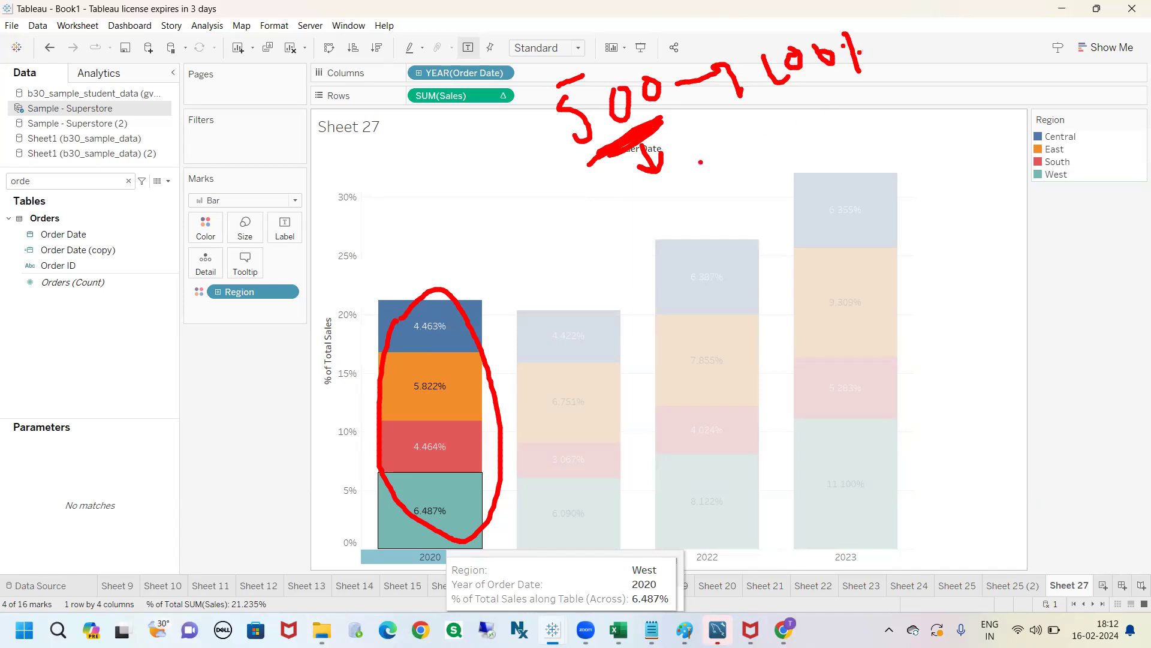
mouse_move(574, 136)
left_mouse_down()
mouse_move(484, 212)
mouse_move(528, 208)
left_mouse_up()
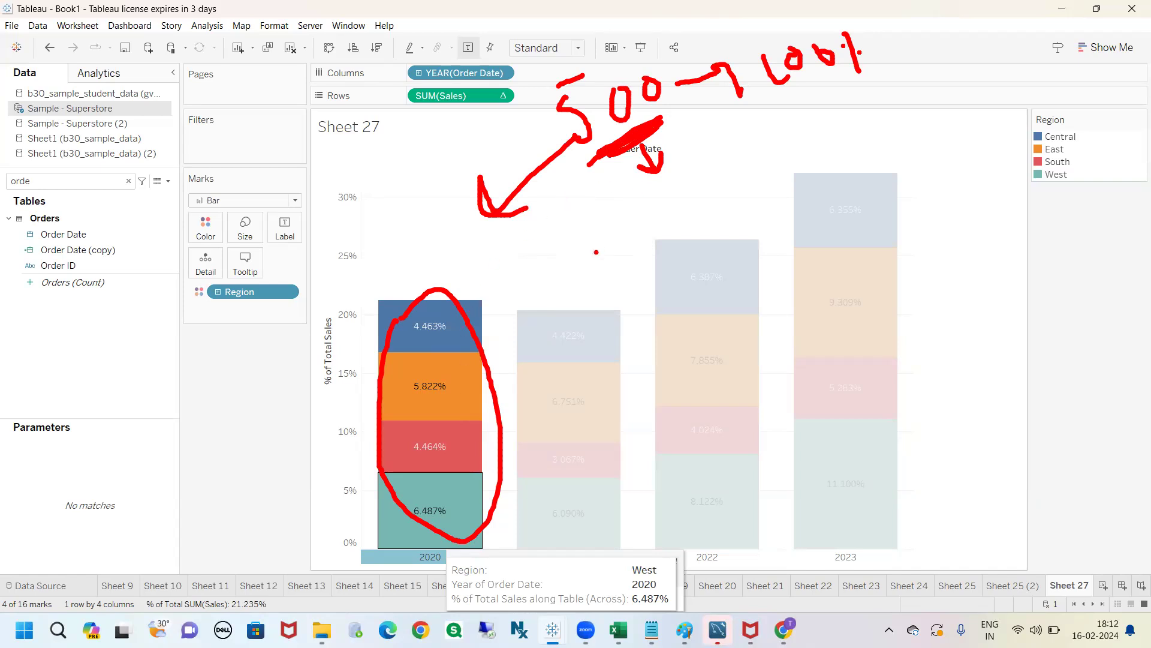
key("Escape")
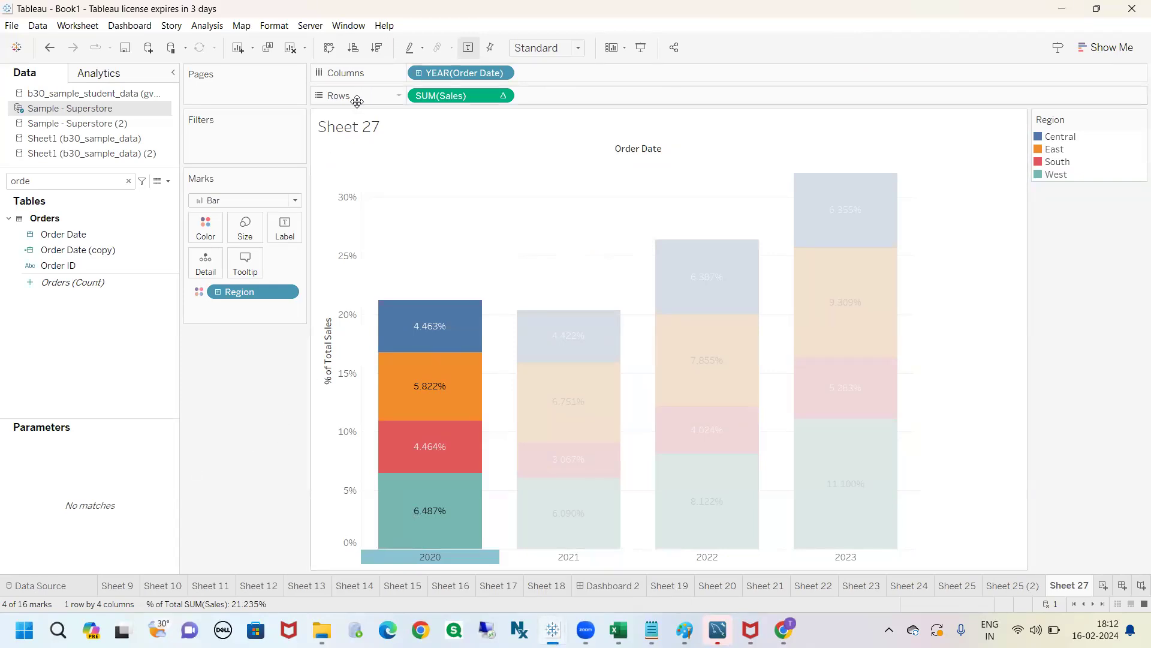
- Set the percent of total calculation on SUM(Sales) to compute using Cell, making each year's bar its own 100%
left_click(502, 96)
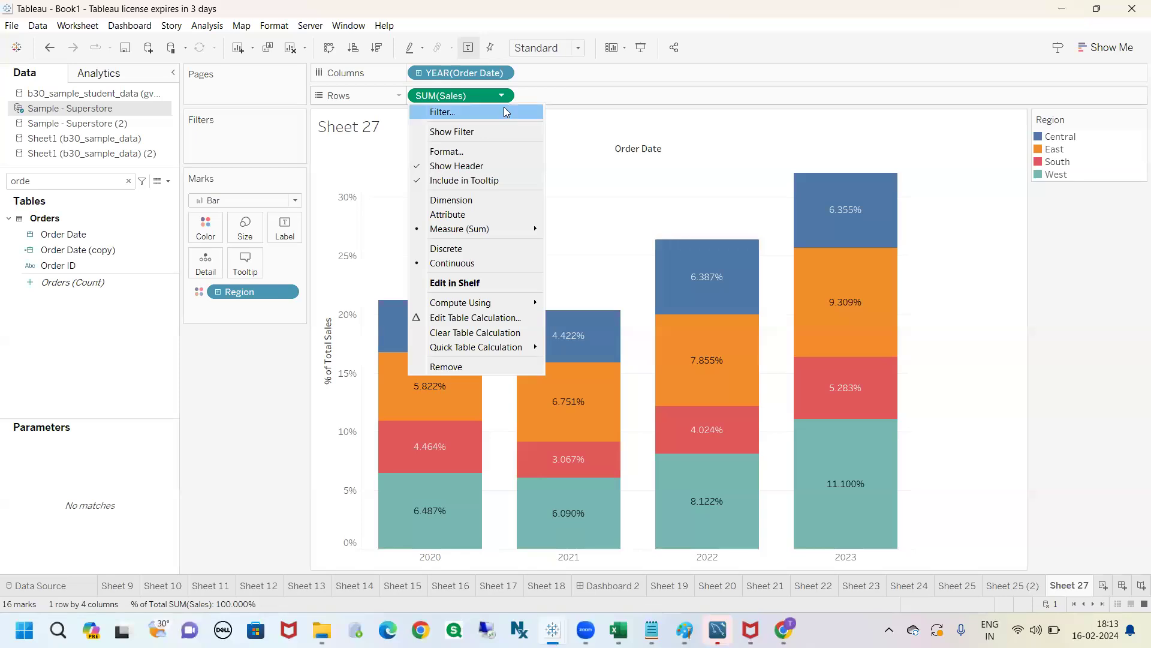
mouse_move(492, 304)
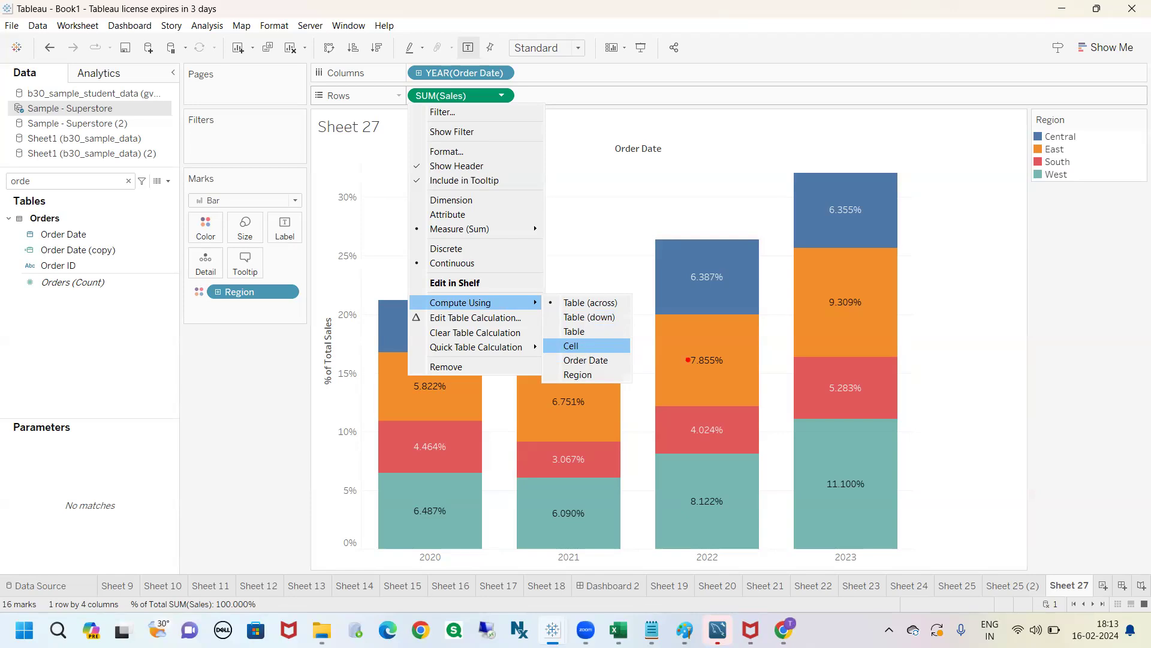
mouse_move(832, 205)
left_mouse_down()
mouse_move(859, 506)
mouse_move(857, 211)
mouse_move(817, 181)
left_mouse_up()
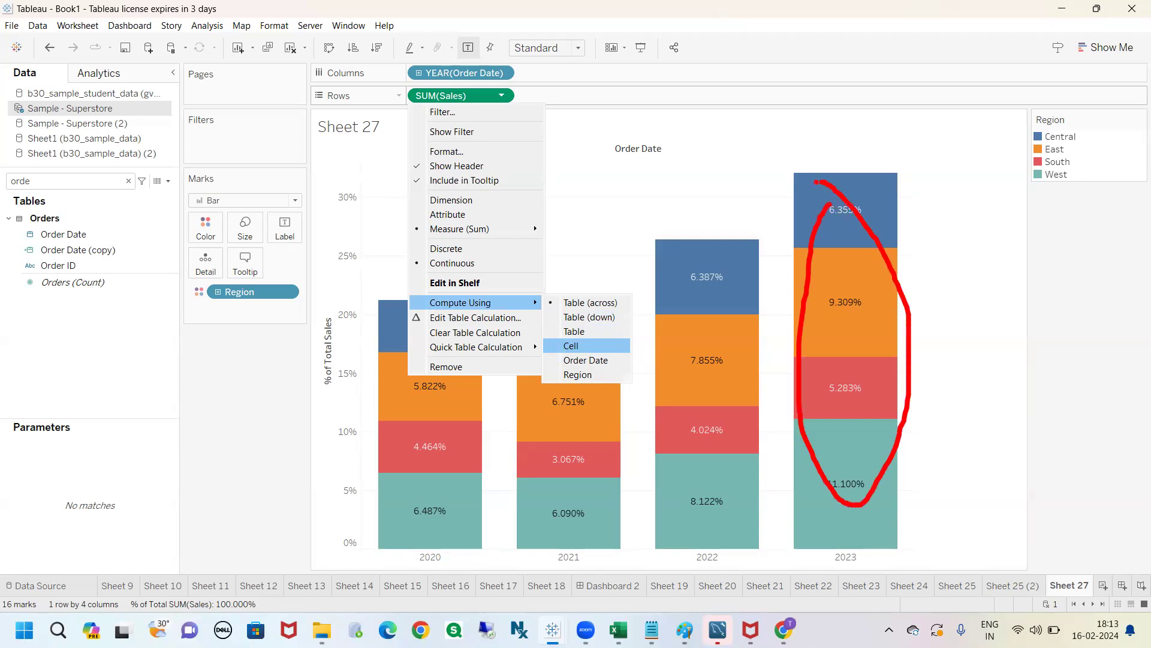
mouse_move(872, 573)
left_mouse_down()
mouse_move(873, 539)
mouse_move(881, 552)
left_mouse_up()
mouse_move(720, 586)
left_mouse_down()
mouse_move(718, 564)
mouse_move(727, 570)
left_mouse_up()
mouse_move(587, 585)
left_mouse_down()
mouse_move(585, 567)
mouse_move(597, 563)
left_mouse_up()
mouse_move(466, 583)
left_mouse_down()
mouse_move(459, 558)
mouse_move(468, 562)
left_mouse_up()
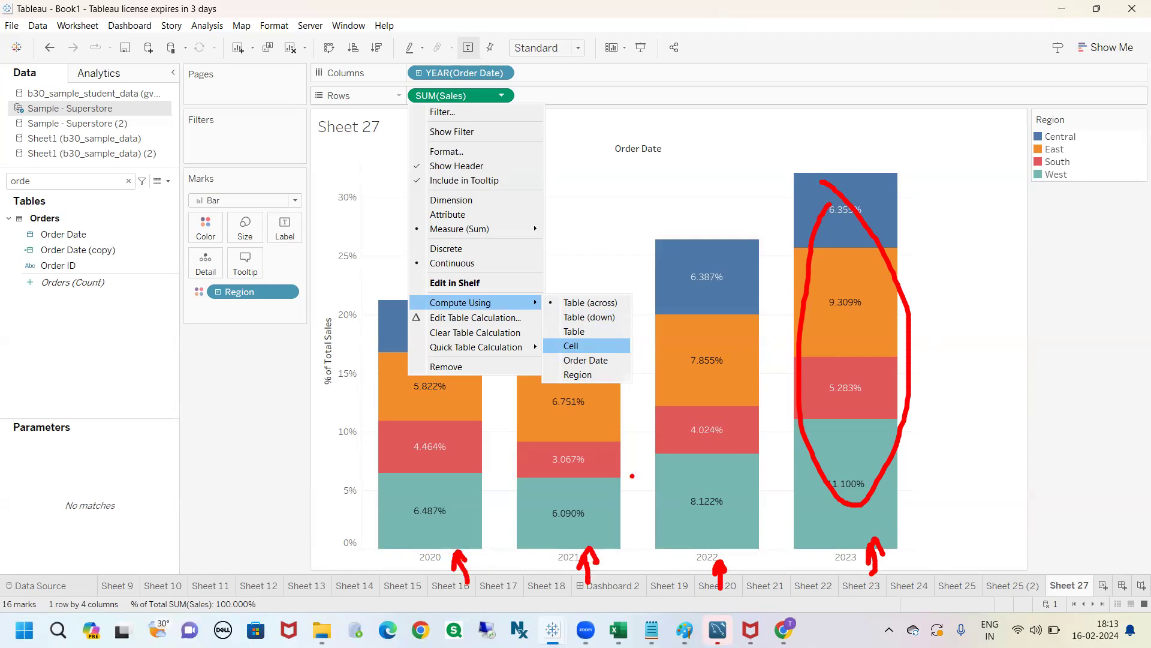
mouse_move(442, 64)
left_mouse_down()
mouse_move(407, 81)
mouse_move(447, 66)
mouse_move(433, 67)
left_mouse_up()
left_click(588, 346)
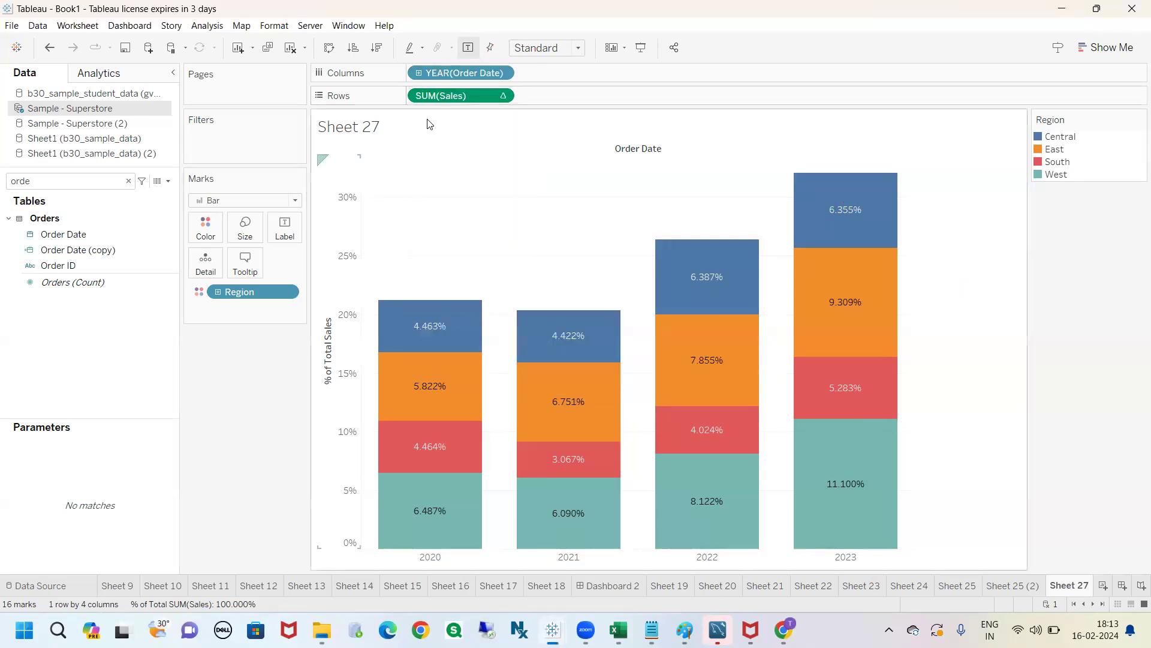
left_click(501, 96)
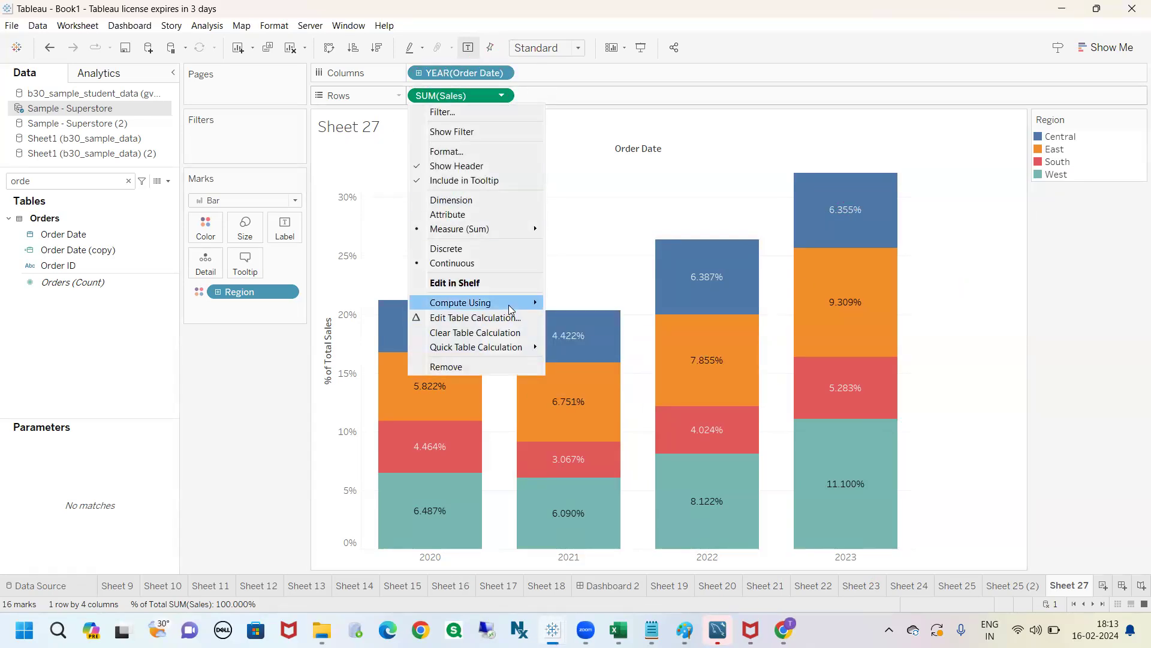
left_click(569, 347)
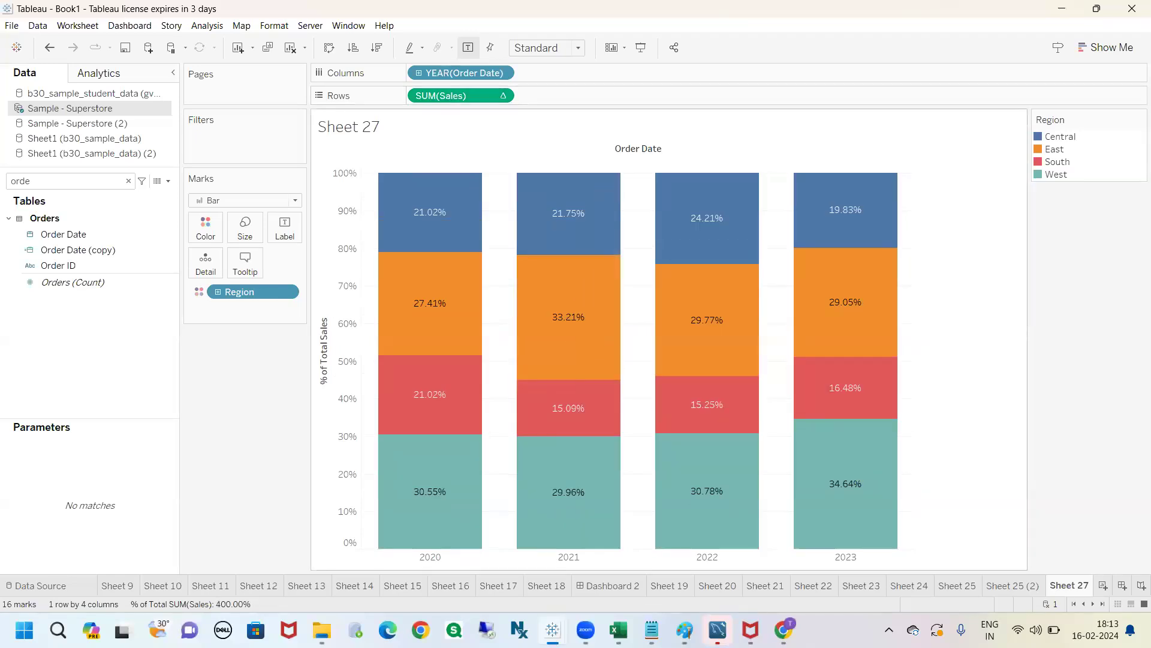
- Examine the four regional shares in the 2020 bar as parts of that year's 100%
left_click_drag(405, 231, 439, 228)
left_click_drag(403, 338, 438, 329)
left_click_drag(425, 418, 447, 413)
left_click_drag(412, 511, 429, 505)
mouse_move(405, 178)
left_mouse_down()
mouse_move(411, 510)
mouse_move(400, 213)
left_mouse_up()
left_click_drag(407, 153, 442, 155)
left_click(463, 169)
mouse_move(456, 132)
left_mouse_down()
mouse_move(465, 161)
mouse_move(490, 149)
mouse_move(493, 171)
left_mouse_up()
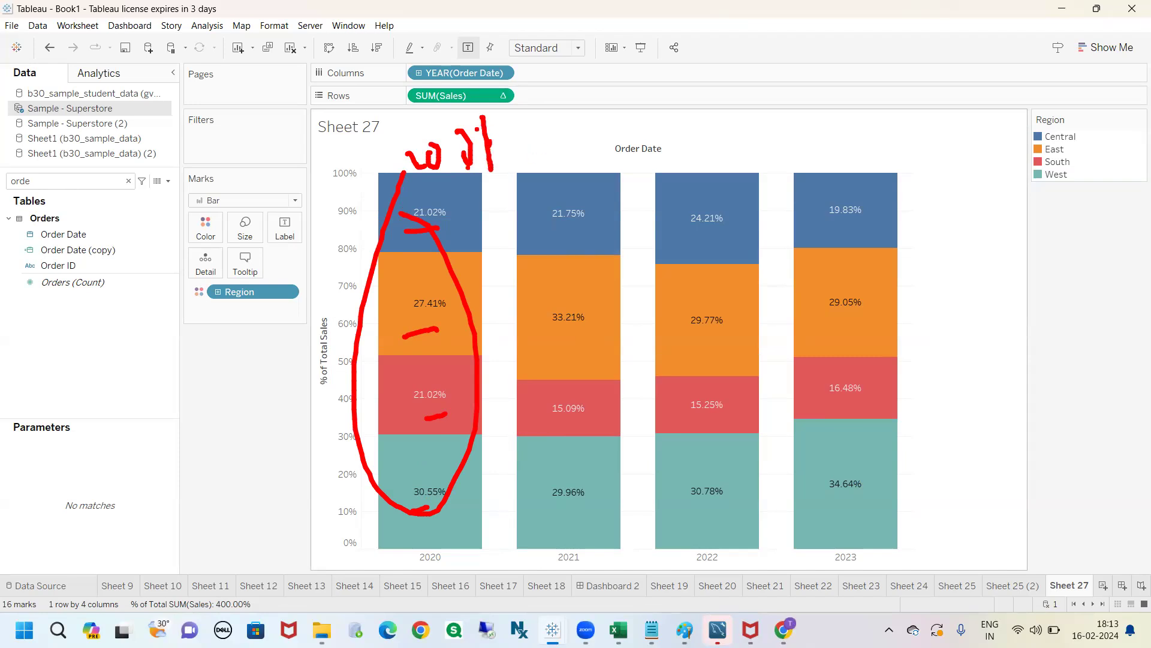
mouse_move(395, 176)
left_mouse_down()
mouse_move(731, 177)
mouse_move(876, 157)
mouse_move(1039, 155)
left_mouse_up()
mouse_move(983, 145)
left_mouse_down()
mouse_move(1040, 154)
mouse_move(1014, 180)
mouse_move(967, 148)
left_mouse_up()
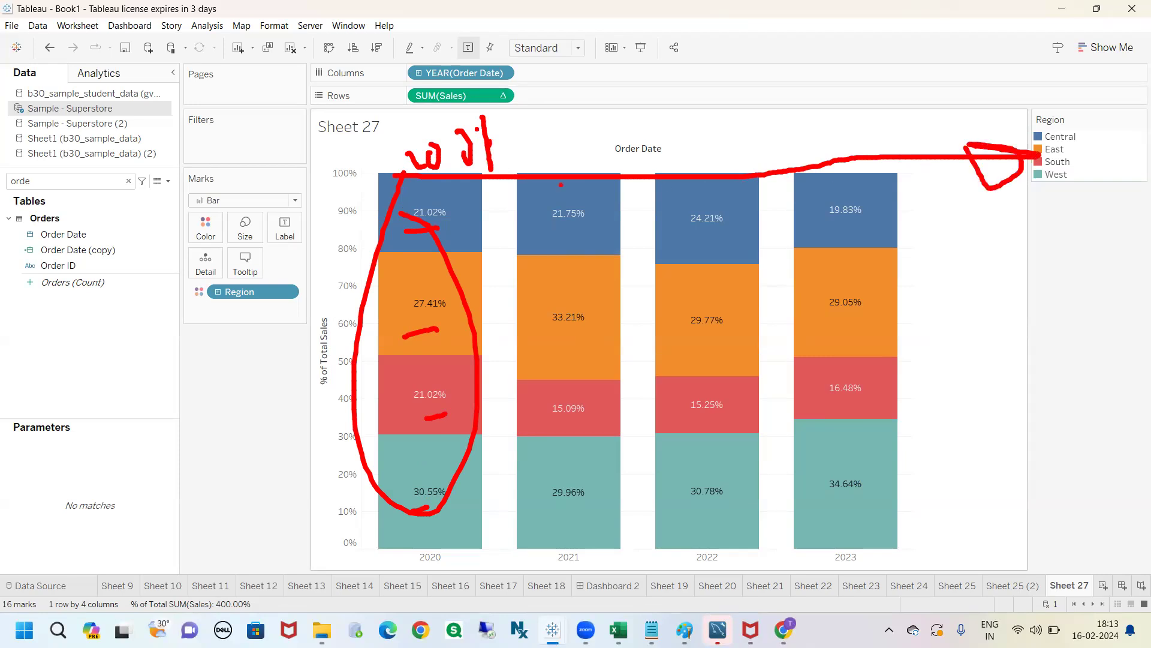
- Examine the West share in the 2022 bar as a part of that year's 100%
mouse_move(577, 141)
left_mouse_down()
mouse_move(578, 156)
mouse_move(601, 129)
left_mouse_up()
left_click_drag(622, 122, 621, 151)
left_click(601, 121)
mouse_move(679, 538)
left_mouse_down()
mouse_move(671, 555)
mouse_move(710, 531)
mouse_move(664, 539)
left_mouse_up()
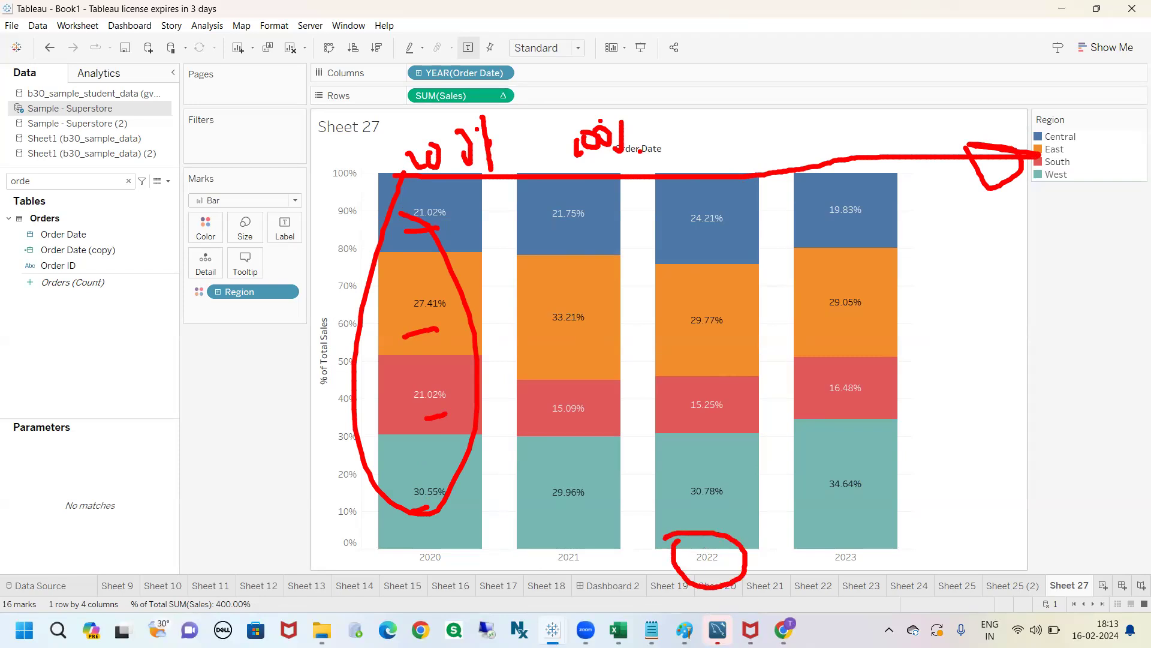
mouse_move(686, 464)
left_mouse_down()
mouse_move(744, 497)
mouse_move(694, 457)
left_mouse_up()
mouse_move(736, 474)
left_mouse_down()
mouse_move(818, 449)
mouse_move(1069, 189)
left_mouse_up()
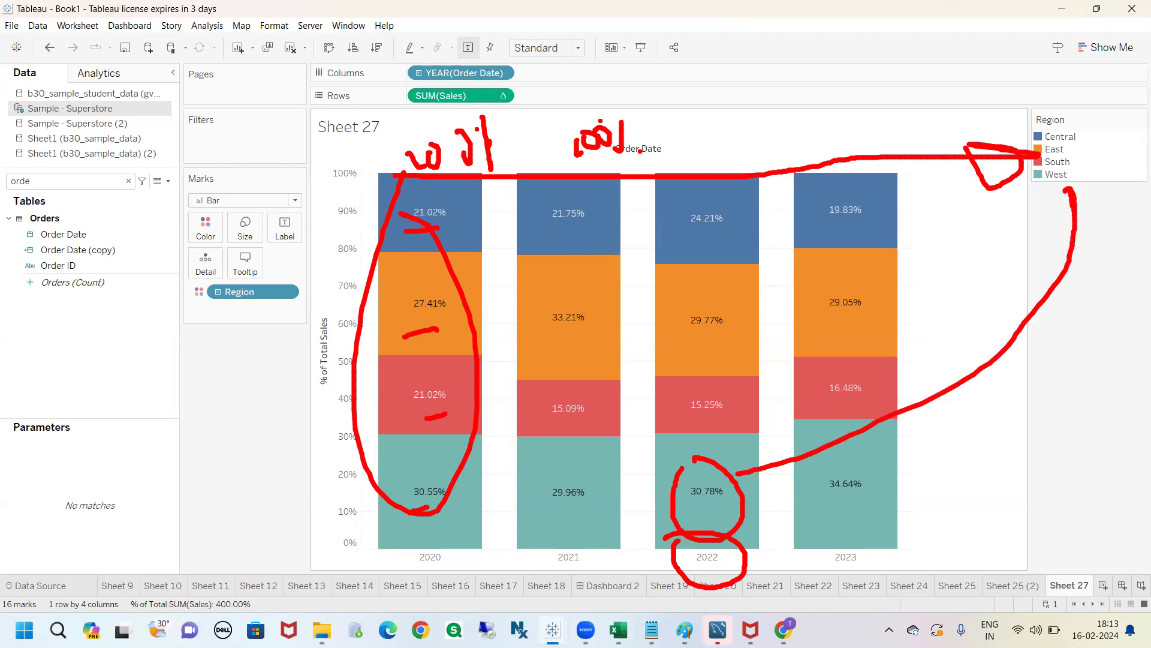
key("Escape")
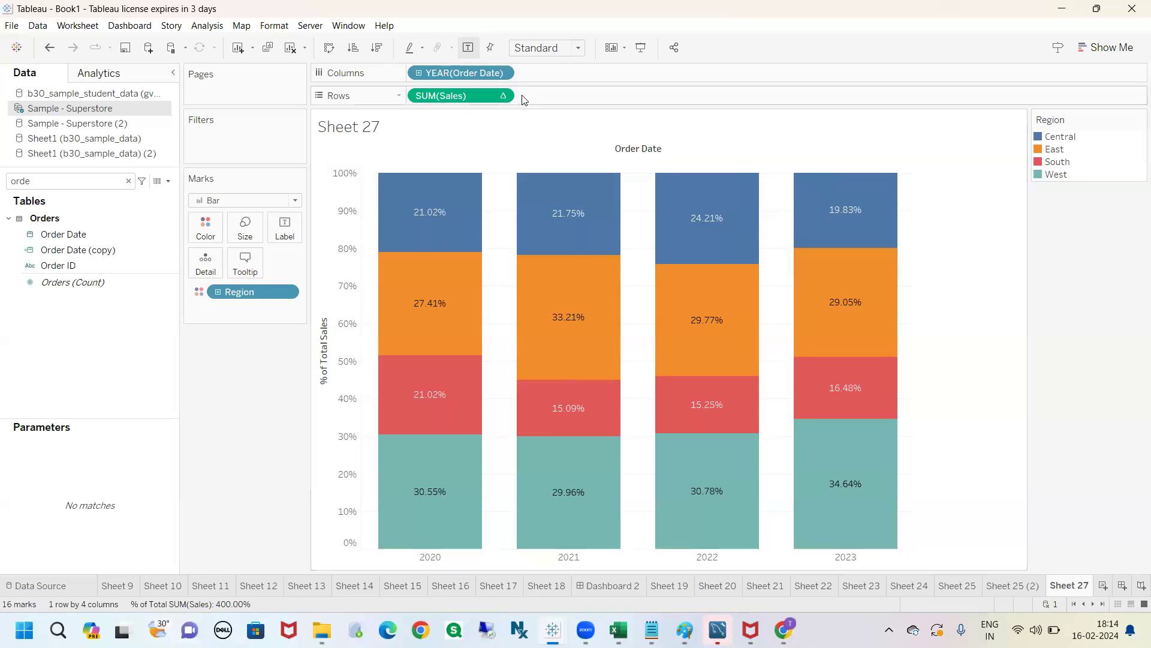
- Review the quick table calculations offered for SUM(Sales) without changing the current one
left_click(500, 96)
mouse_move(518, 305)
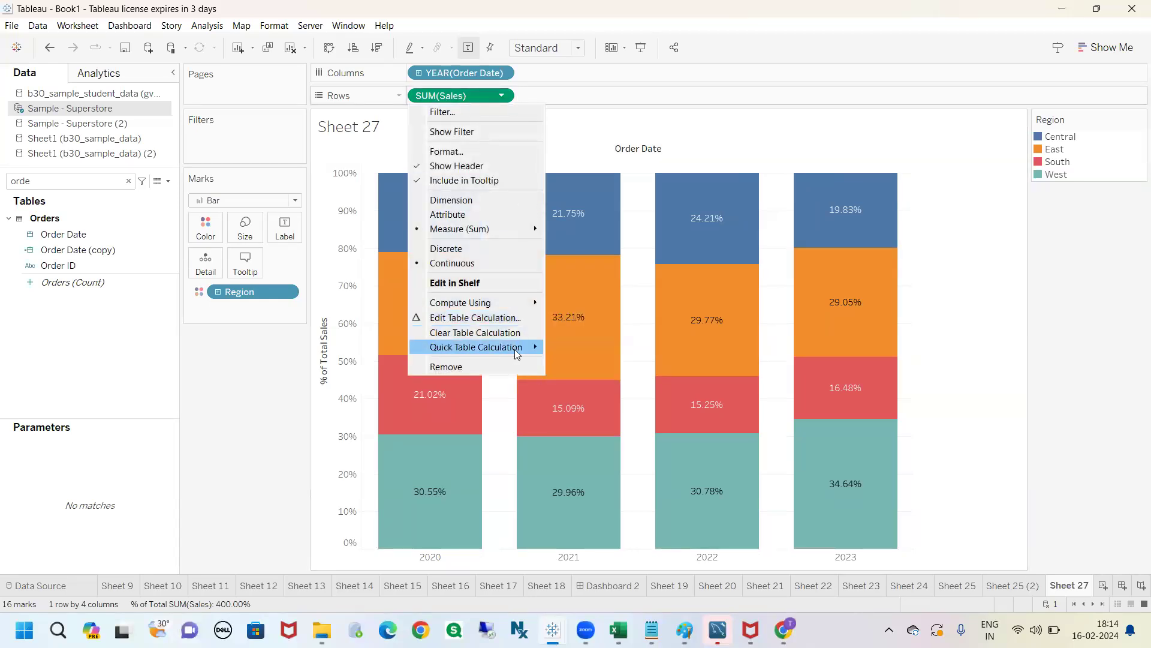
mouse_move(533, 350)
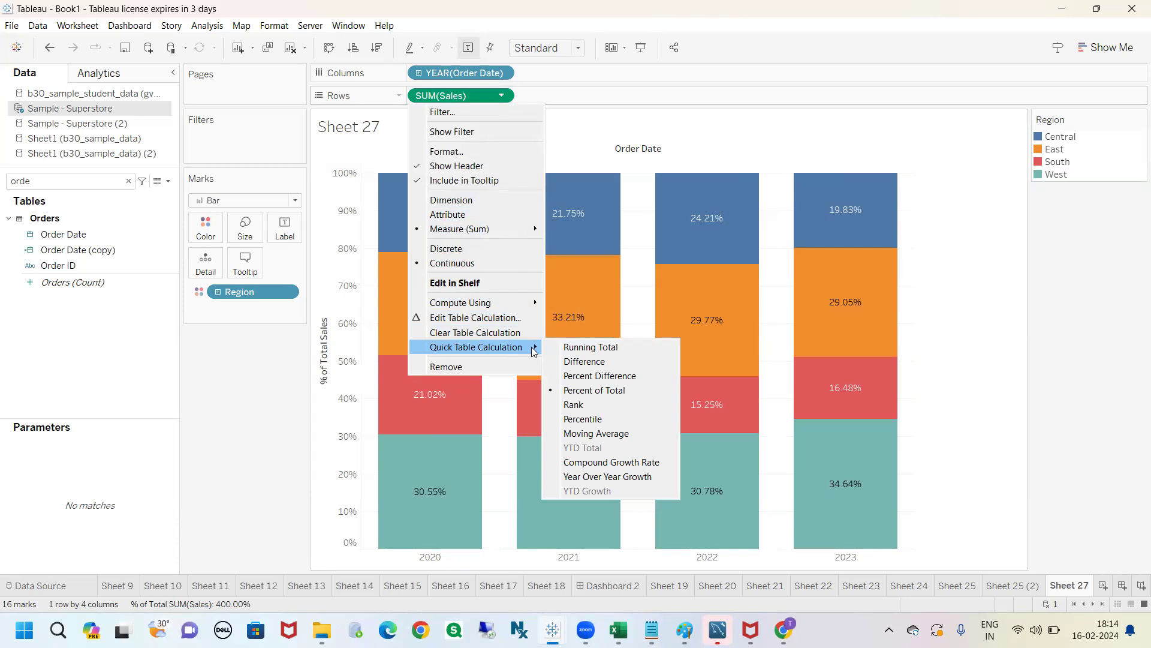
left_click(1050, 311)
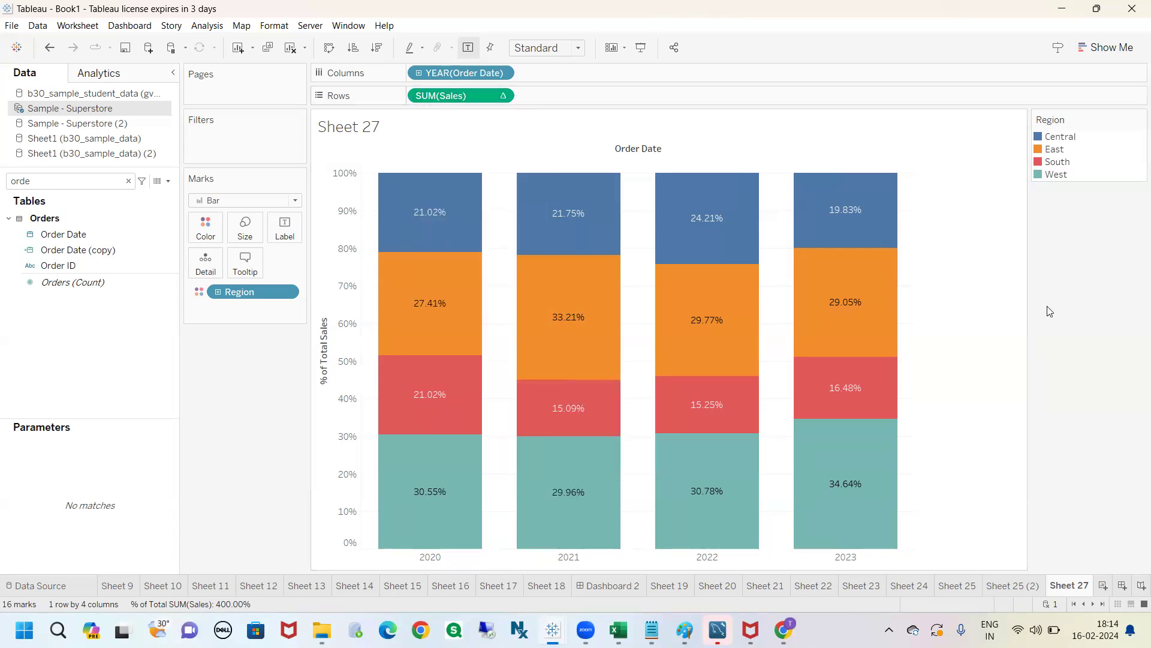
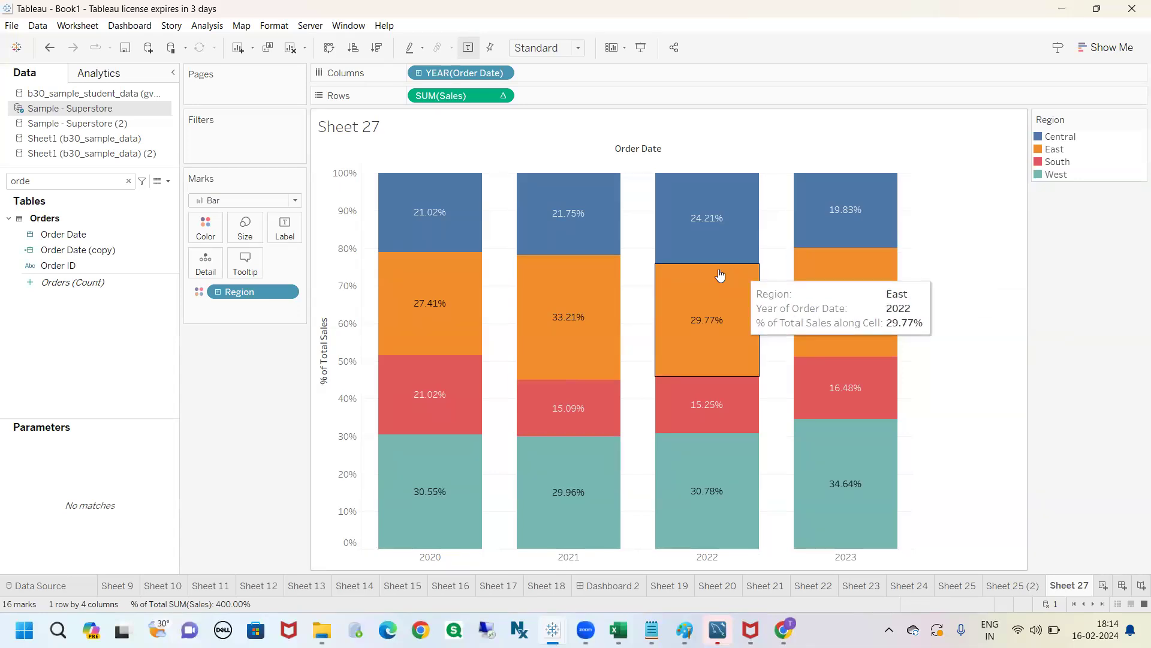
- Switch to the Tableau notes in Chrome and check the pie chart topic under Basic Charts
mouse_move(718, 630)
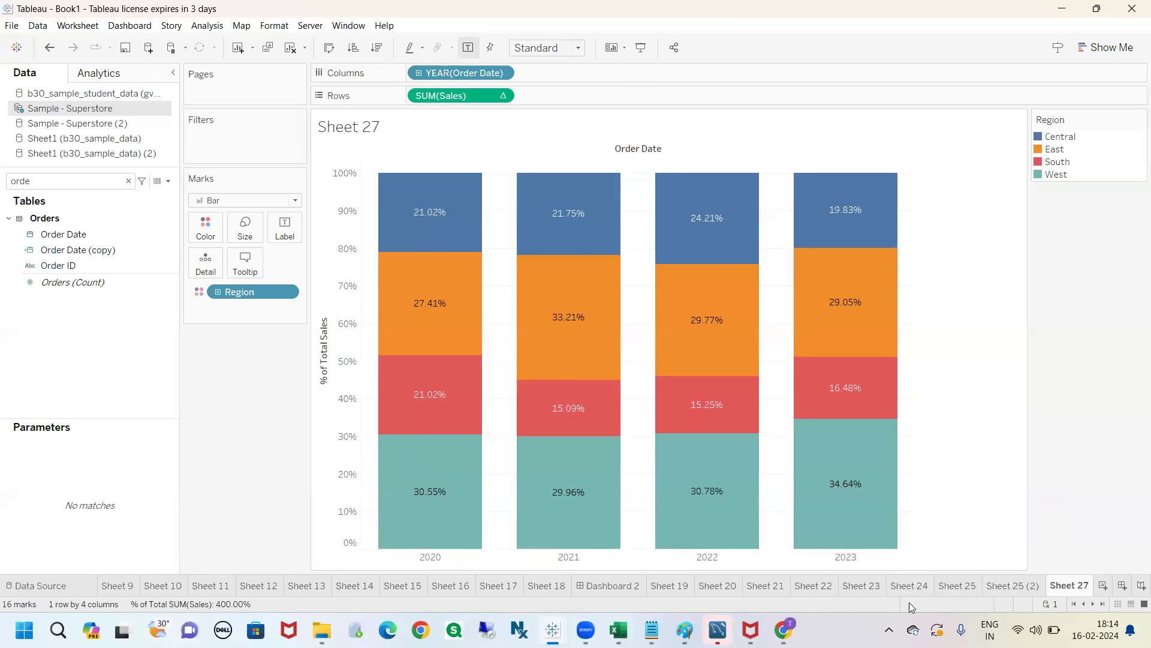
left_click(783, 630)
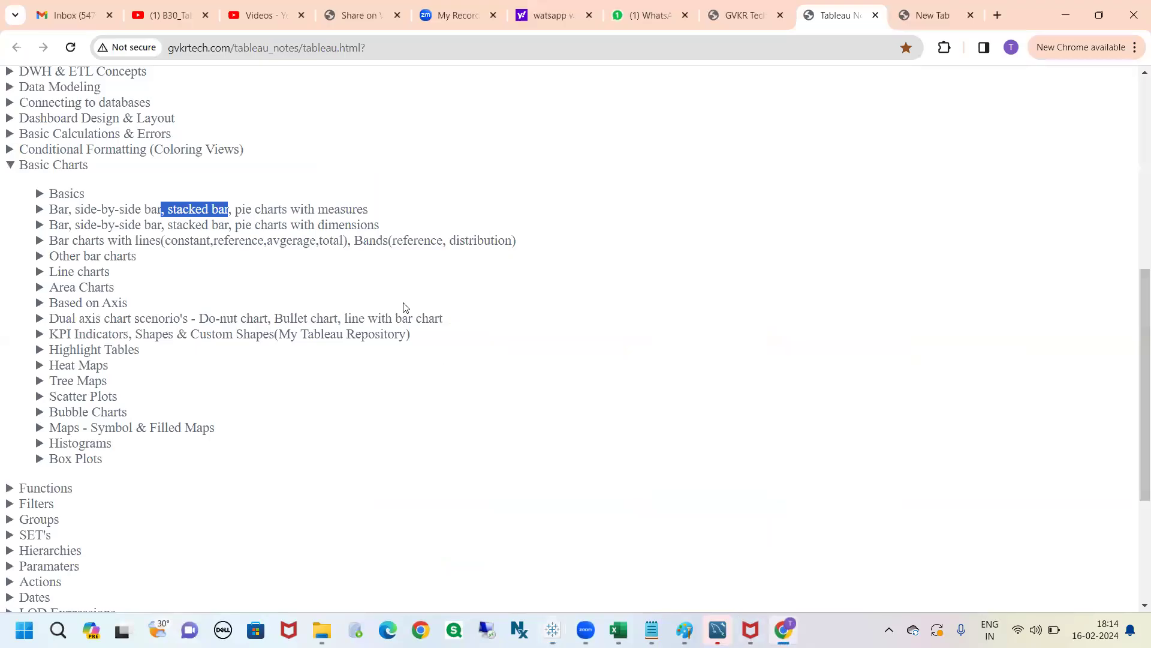
left_click_drag(236, 209, 272, 210)
left_click(272, 210)
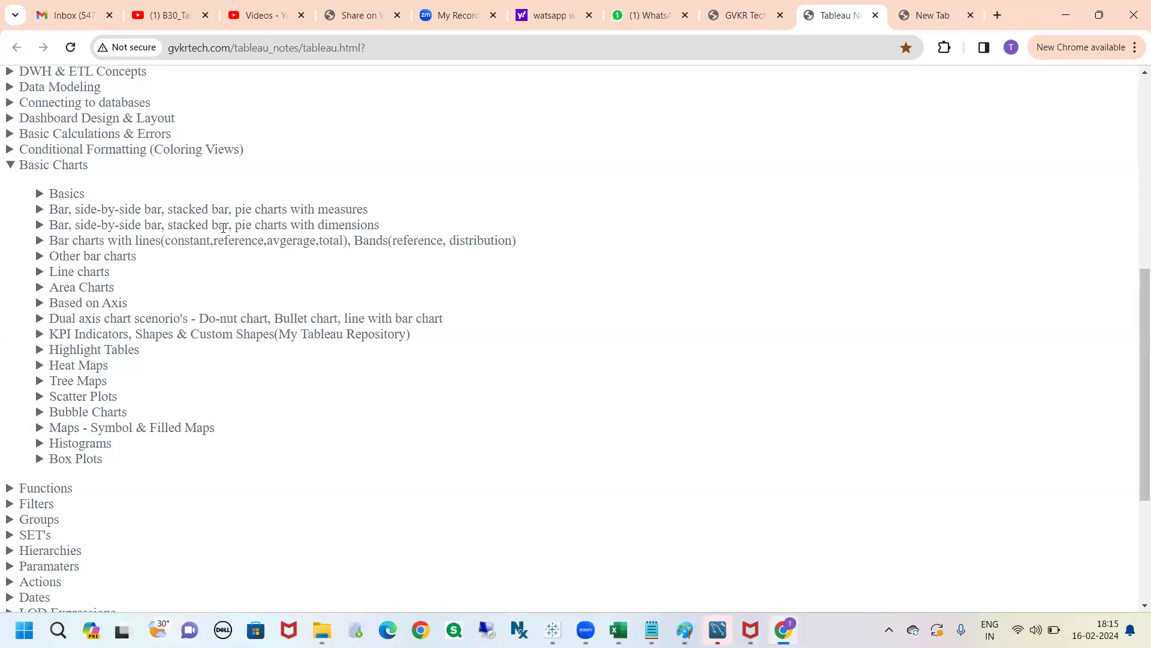
- Switch back to Tableau and review the earlier charts on Sheet 25 (2) and Sheet 25, returning to Sheet 27
key("alt+Tab")
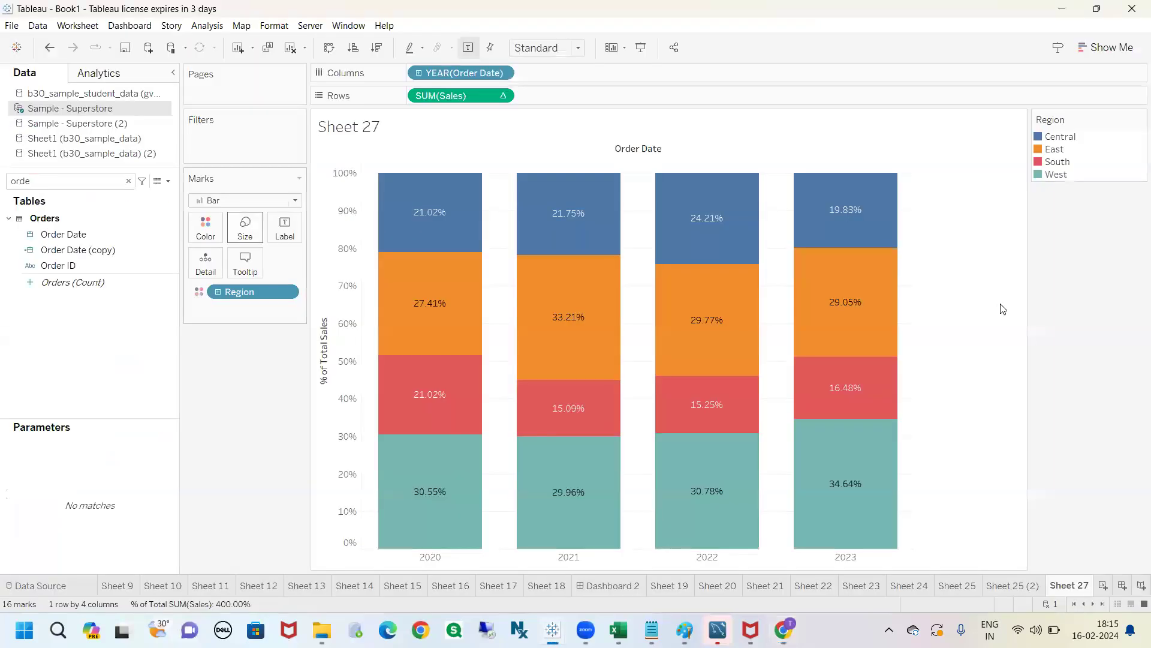
left_click(993, 587)
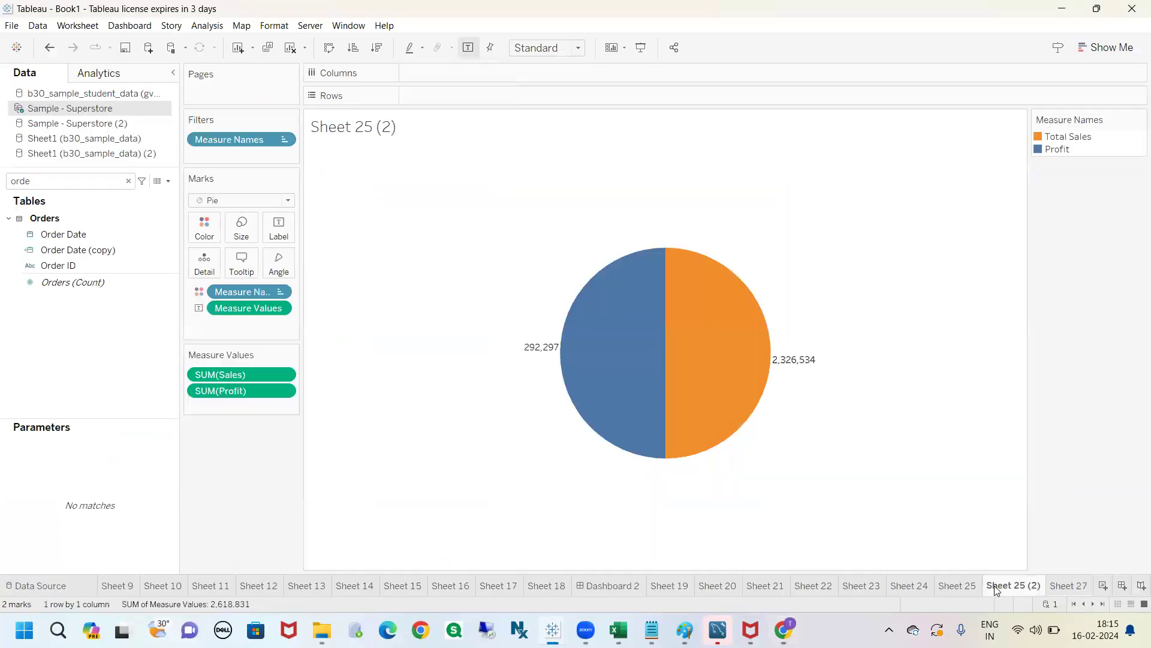
left_click(950, 586)
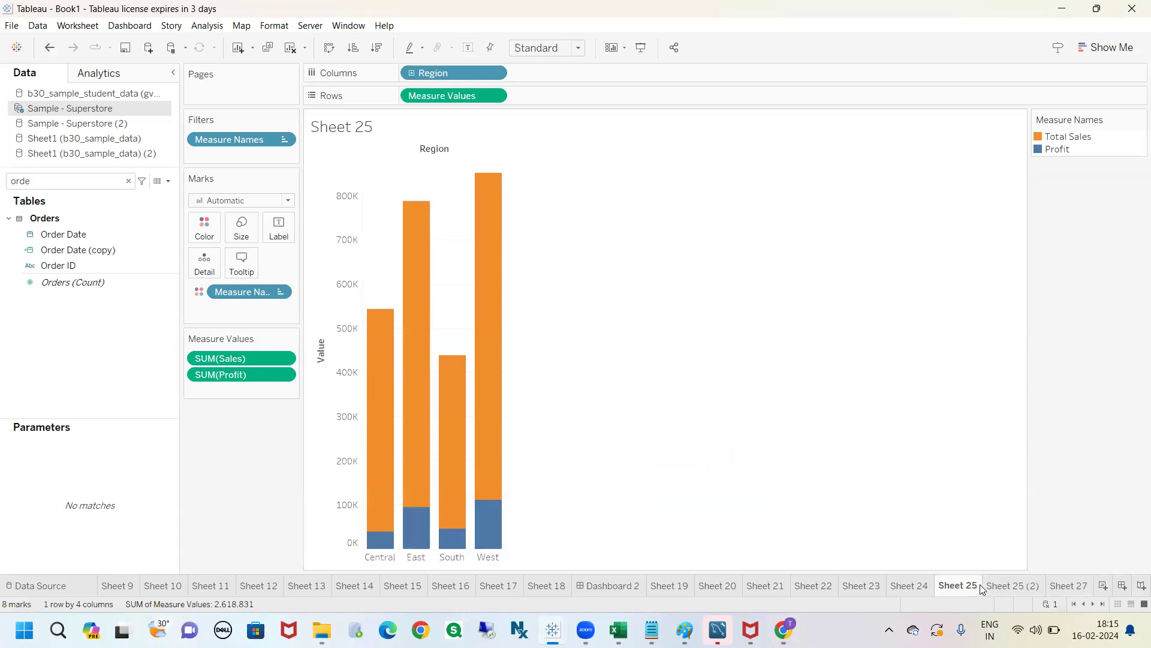
left_click(1067, 586)
- Create a new worksheet and place the Region field on Rows
left_click(1102, 586)
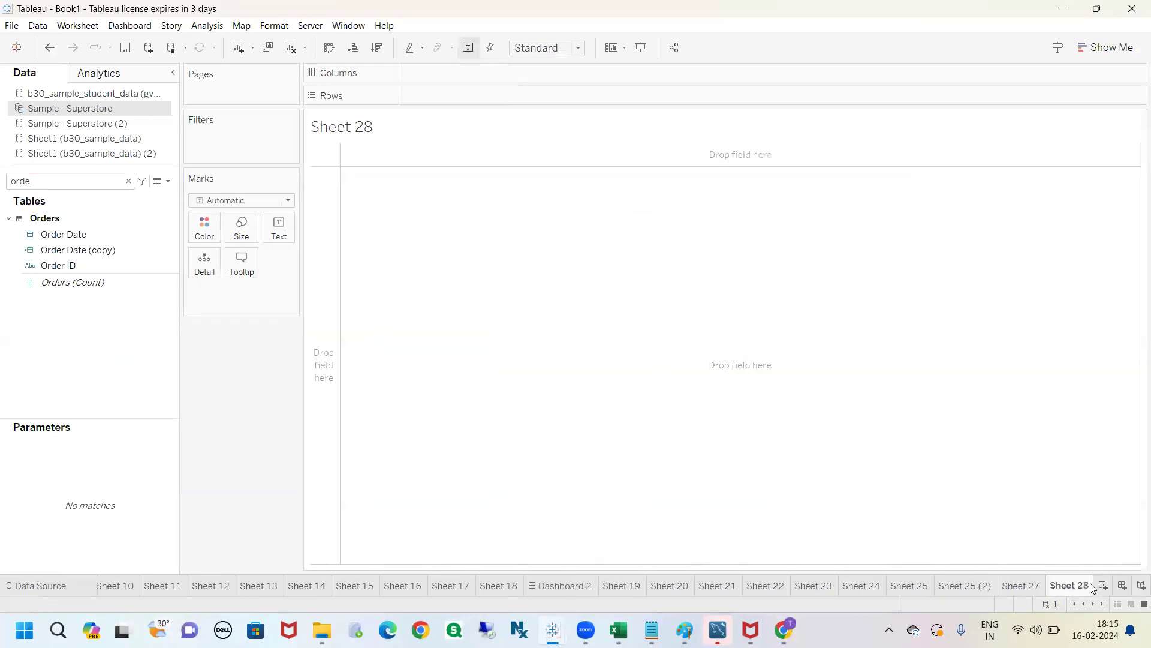
left_click(104, 182)
key("BackSpace")
key("BackSpace")
key("BackSpace")
key("BackSpace")
type("reg")
left_click_drag(66, 265, 402, 98)
- Find the Sales field and add it as the text value for each region
left_click(104, 176)
key("BackSpace")
key("BackSpace")
key("BackSpace")
type("sa")
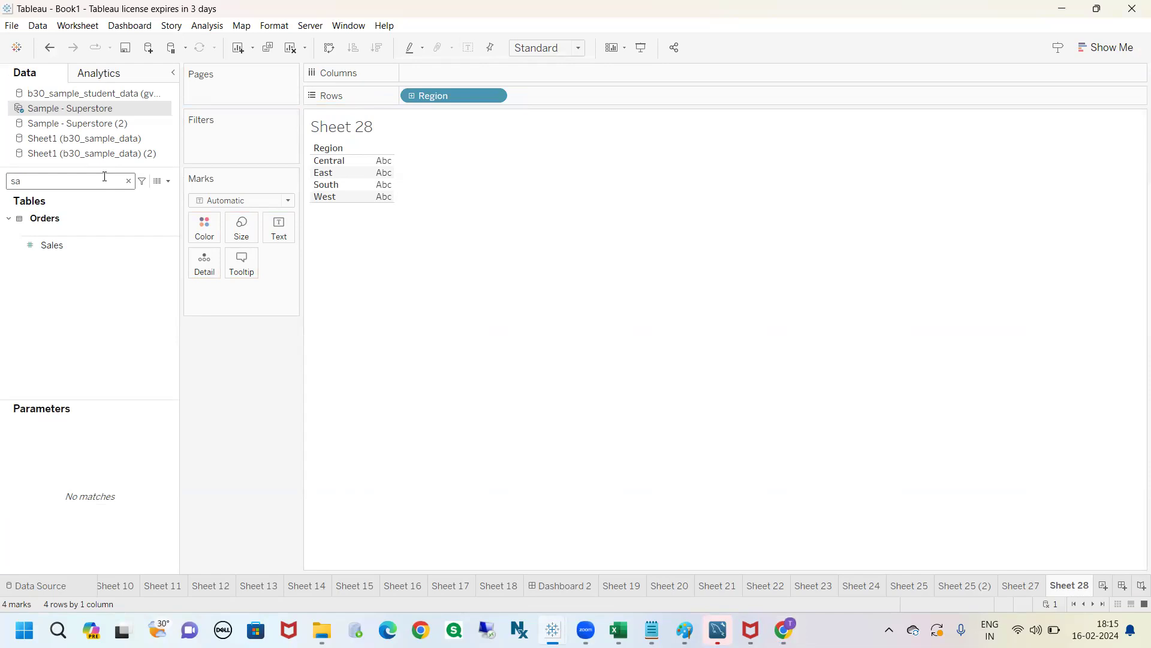
left_click_drag(84, 249, 279, 235)
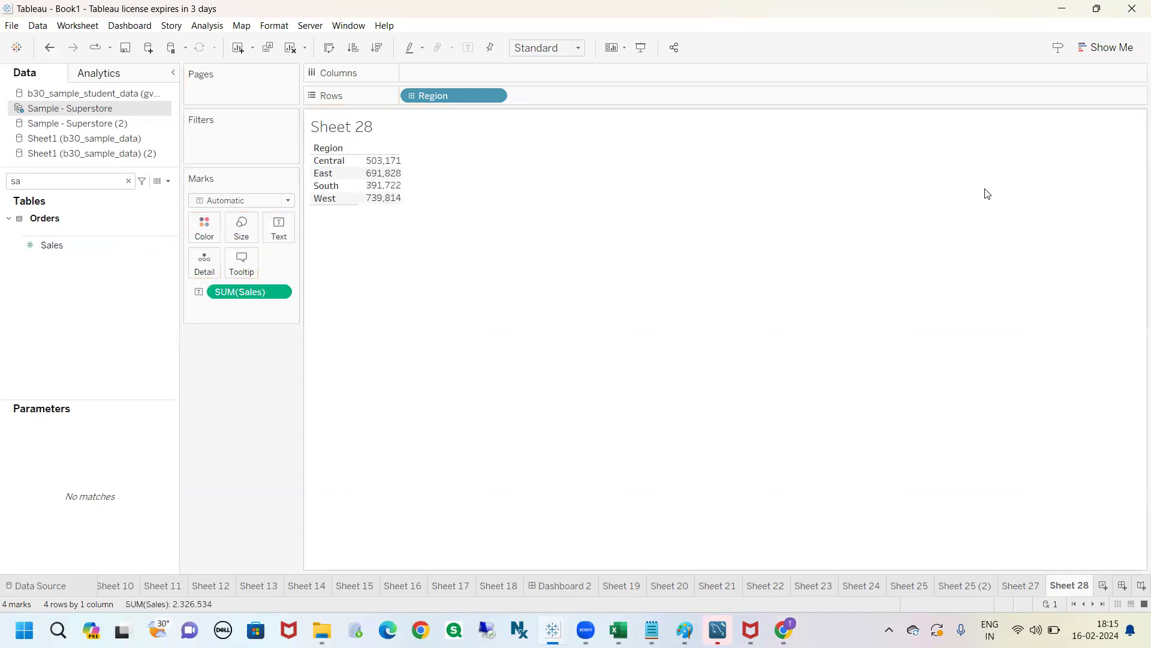
- Convert the table of Sales by Region into a pie chart using Show Me
left_click(1106, 47)
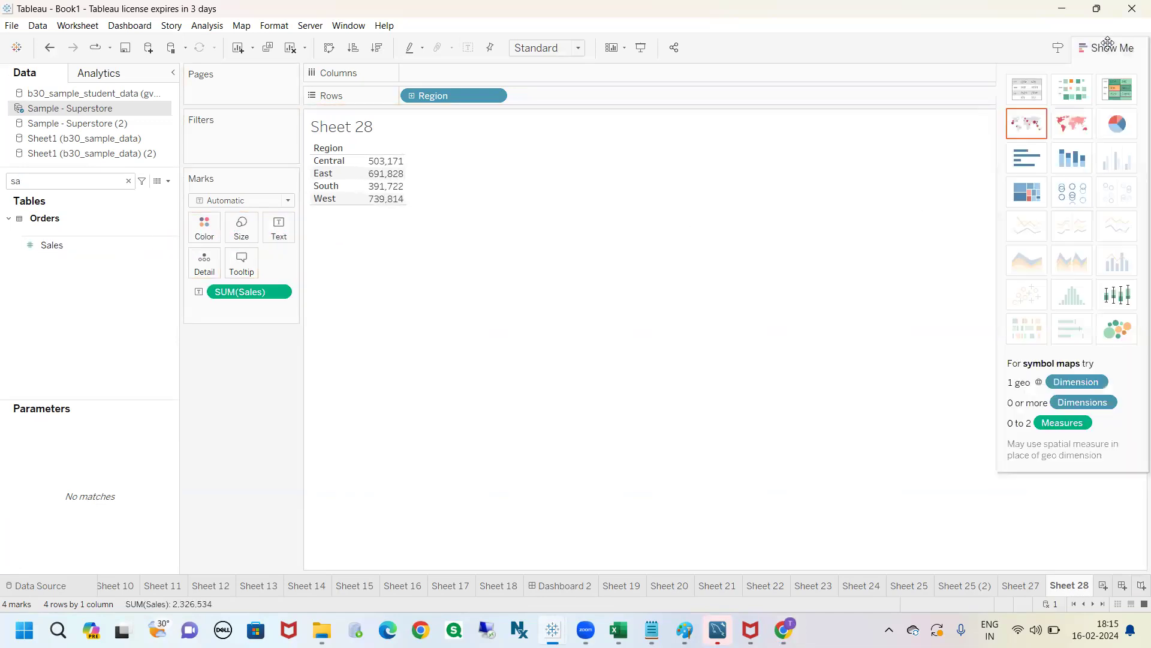
left_click(1117, 124)
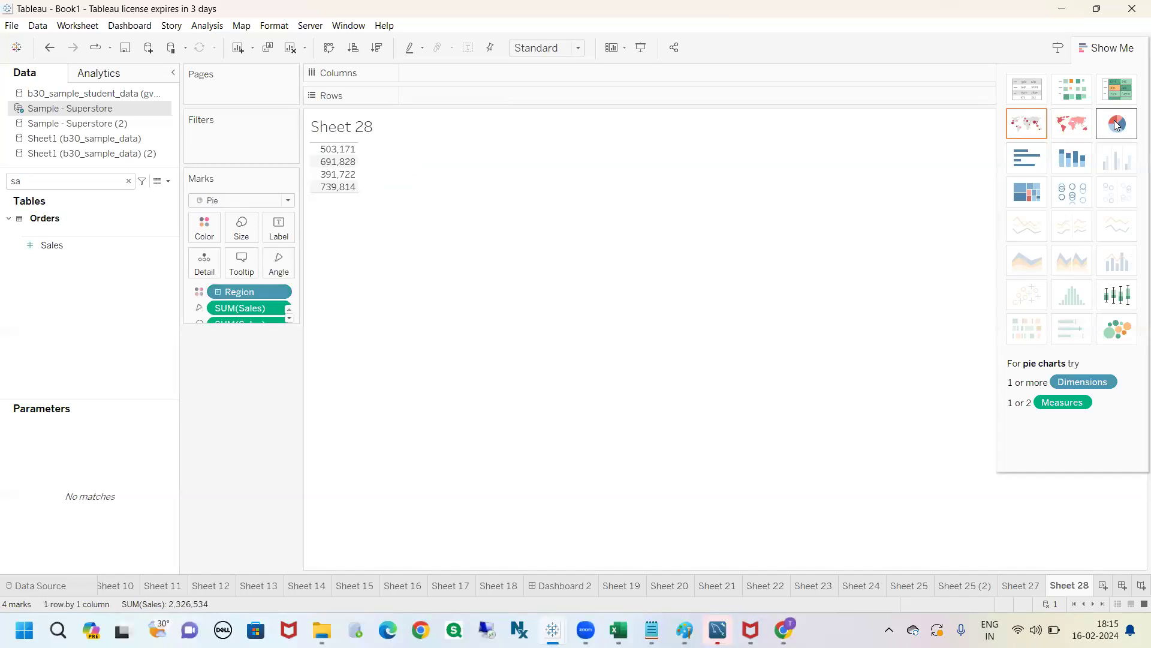
mouse_move(374, 185)
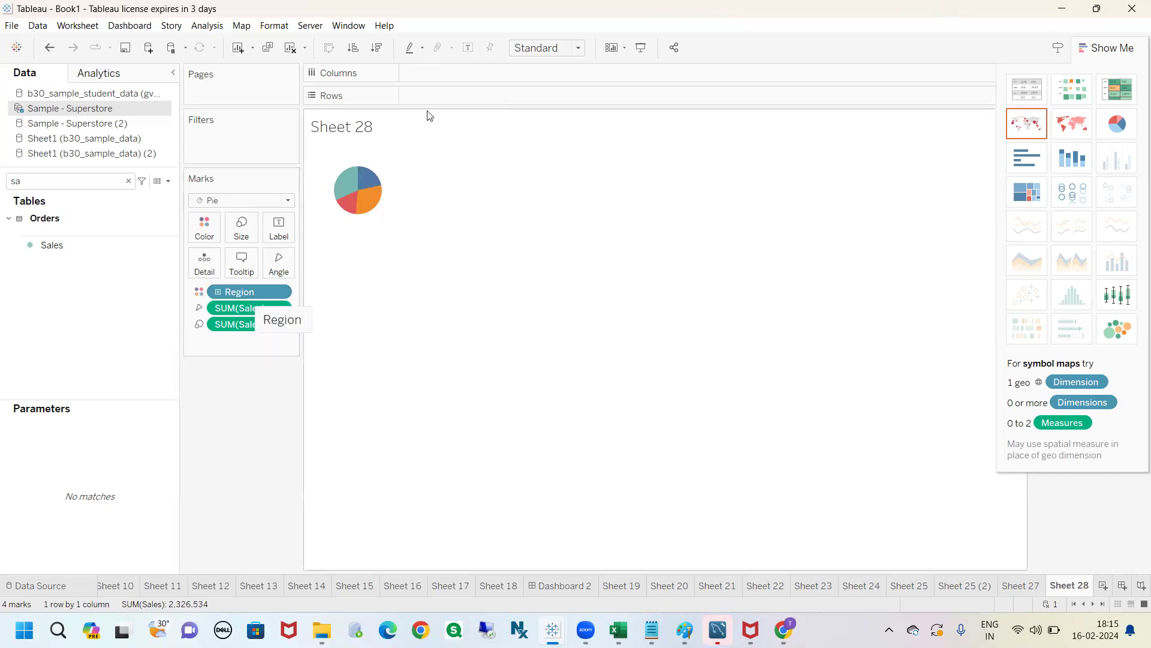
- Clear the worksheet and add Sales as its only text value
left_click(290, 48)
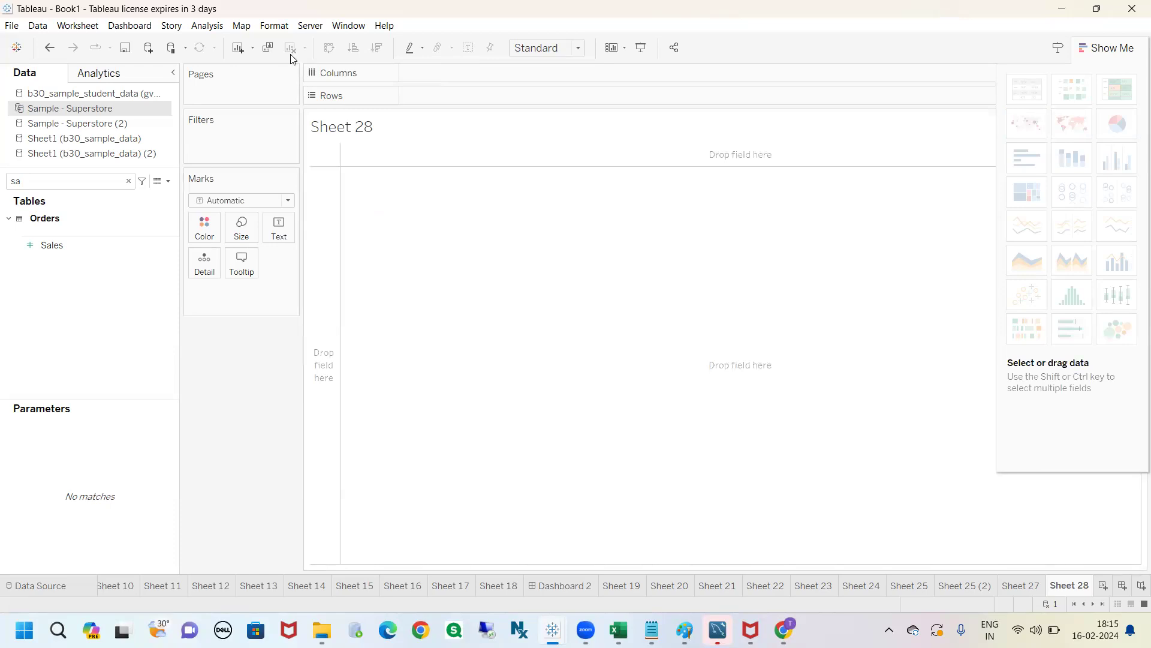
left_click_drag(51, 247, 279, 231)
- Find the Profit field and add it as a second measure value alongside Sales
left_click(128, 181)
type("pro")
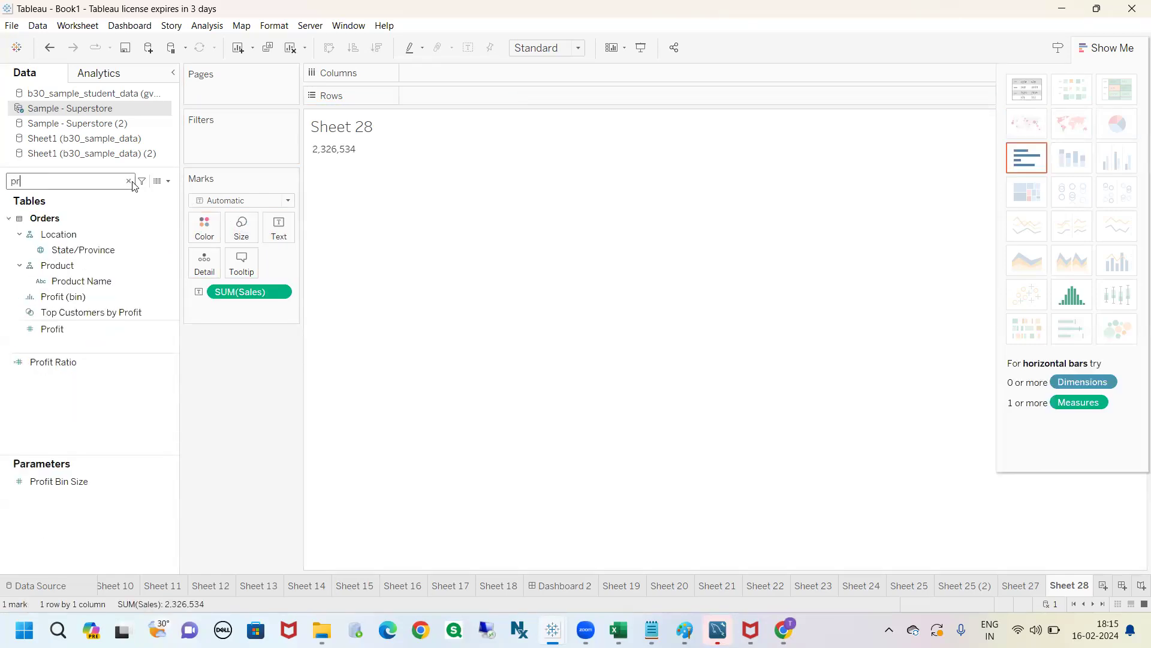
double_click(90, 324)
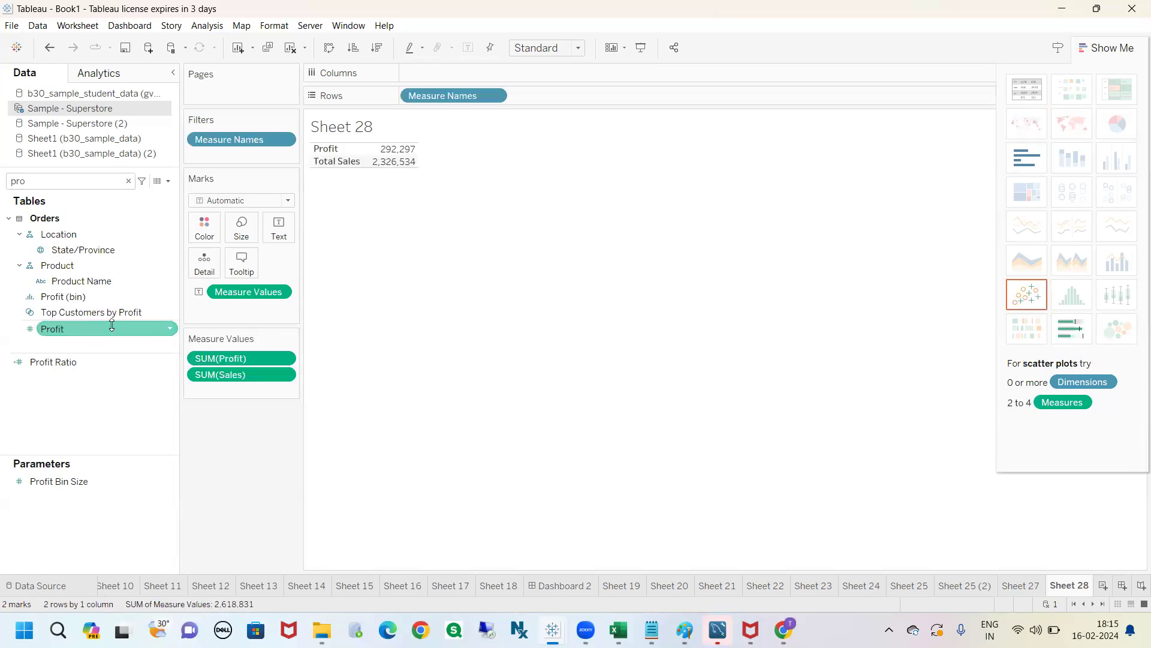
- Check in Show Me how many dimensions and measures a pie chart requires, and close the chart list
mouse_move(1110, 88)
left_mouse_down()
mouse_move(1101, 174)
mouse_move(1135, 114)
mouse_move(1110, 84)
left_mouse_up()
left_click_drag(1107, 145, 976, 234)
mouse_move(982, 193)
left_mouse_down()
mouse_move(1004, 234)
mouse_move(921, 321)
left_mouse_up()
key("Escape")
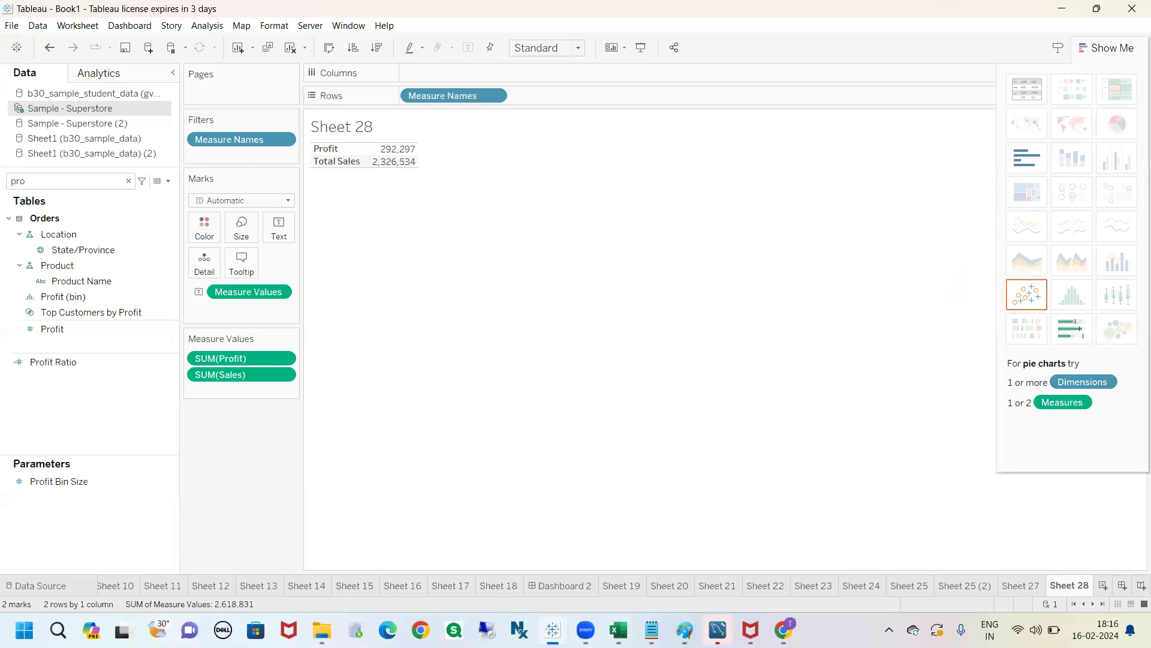
mouse_move(1106, 134)
left_mouse_down()
mouse_move(889, 314)
mouse_move(958, 369)
mouse_move(1003, 379)
mouse_move(988, 393)
mouse_move(998, 433)
left_mouse_up()
left_click(998, 401)
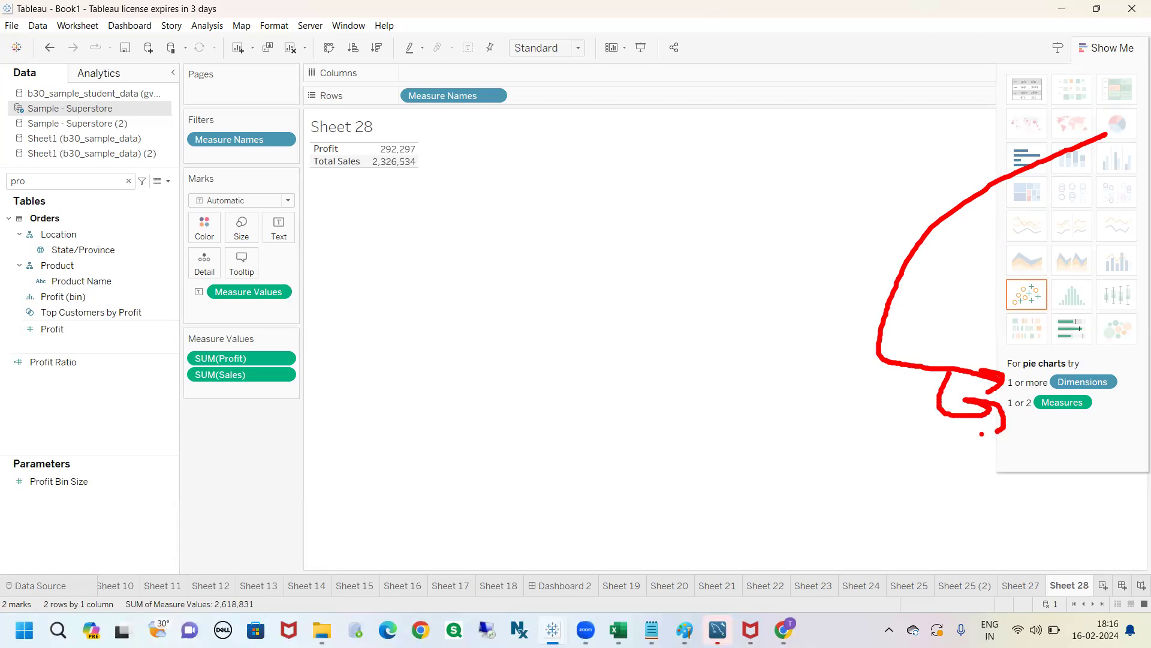
key("Escape")
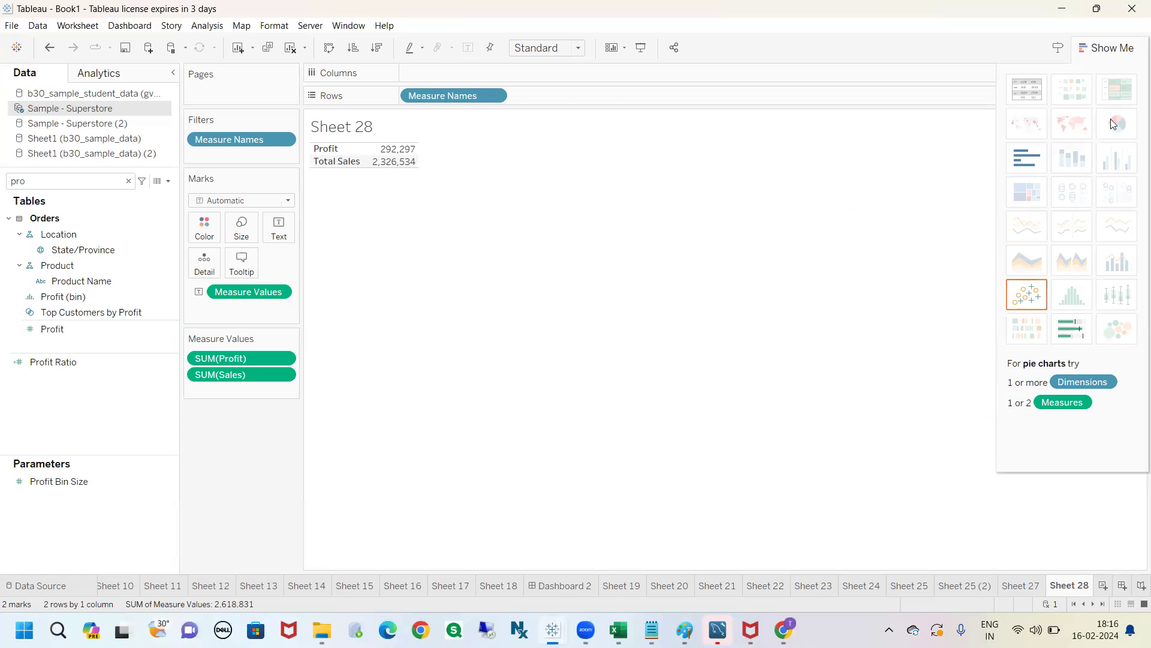
left_click(1100, 53)
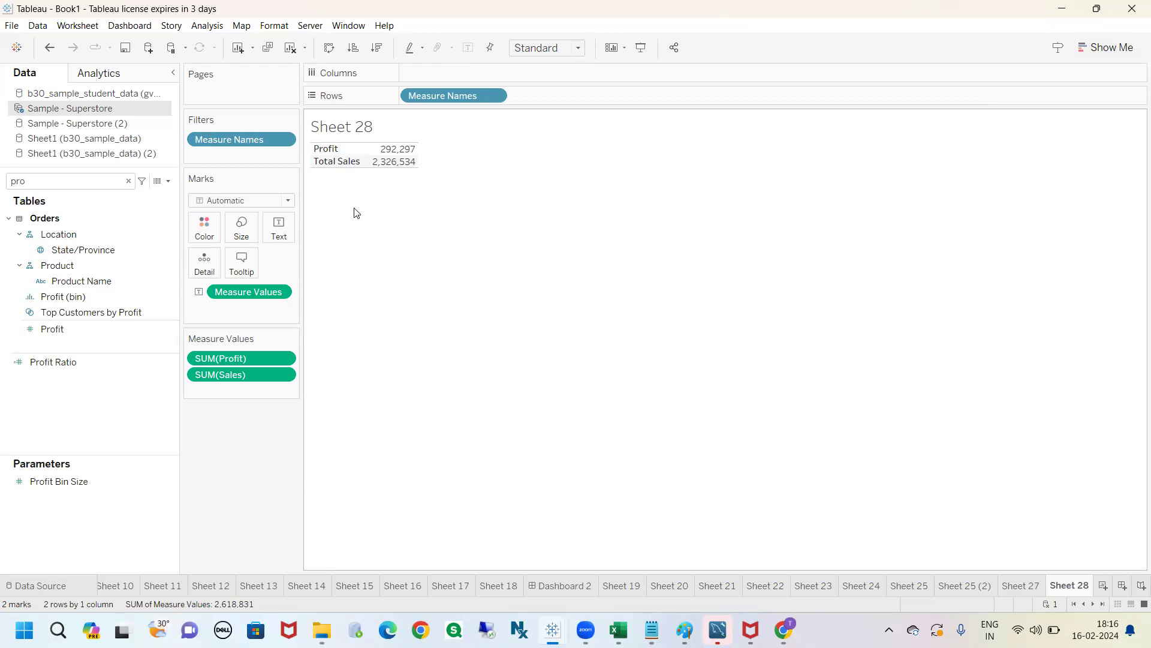
- Change the mark type from Automatic to Pie for the Profit and Sales values
left_click(266, 204)
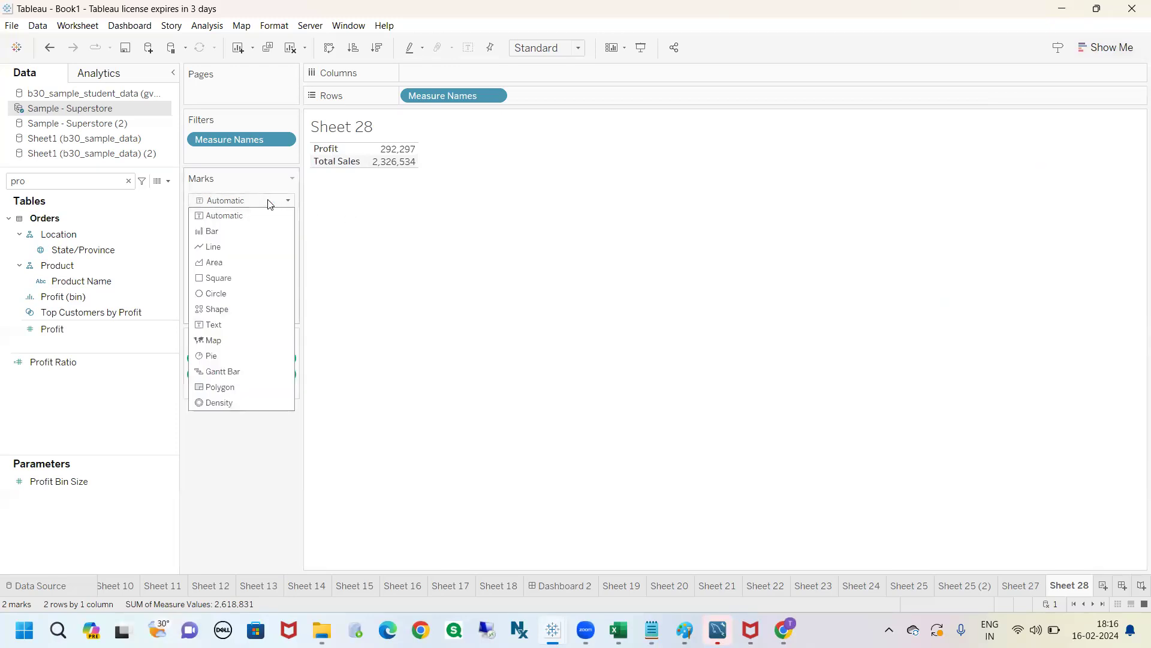
left_click(214, 355)
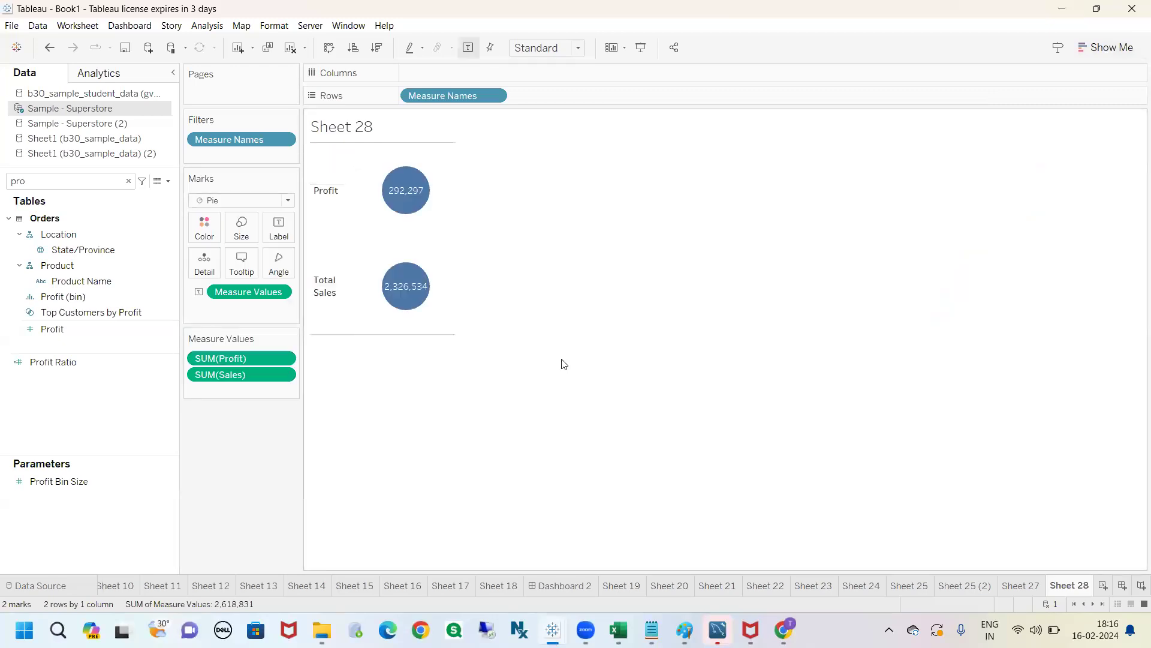
left_click_drag(438, 212, 517, 208)
left_click_drag(456, 301, 554, 296)
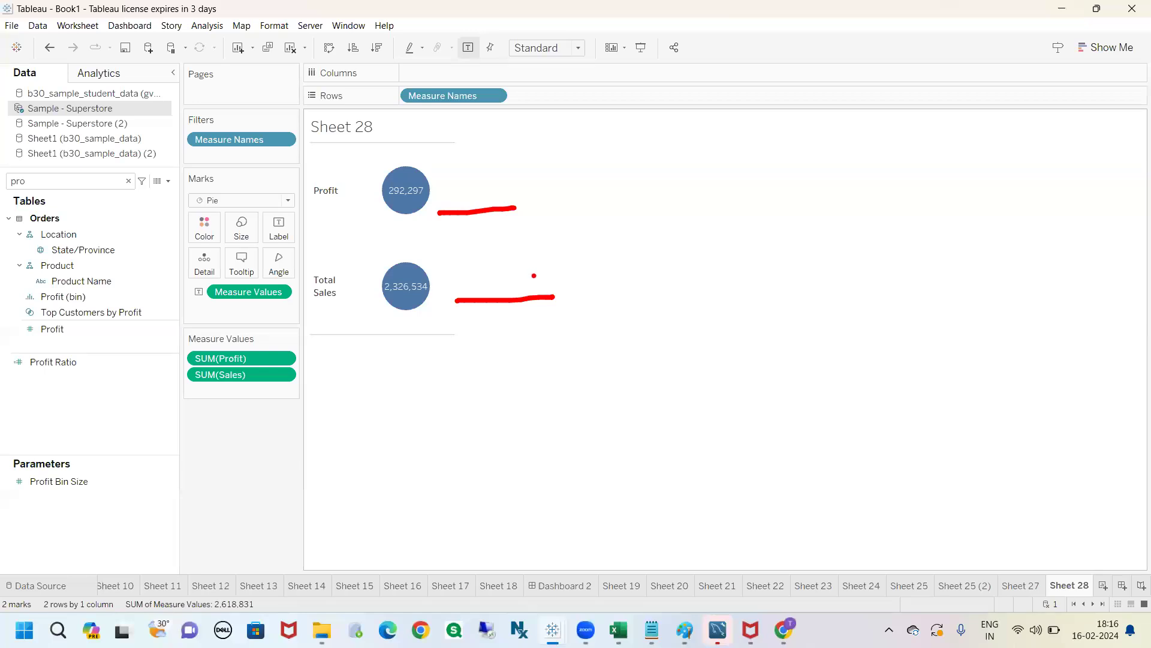
mouse_move(394, 90)
left_mouse_down()
mouse_move(431, 124)
mouse_move(474, 80)
mouse_move(371, 90)
left_mouse_up()
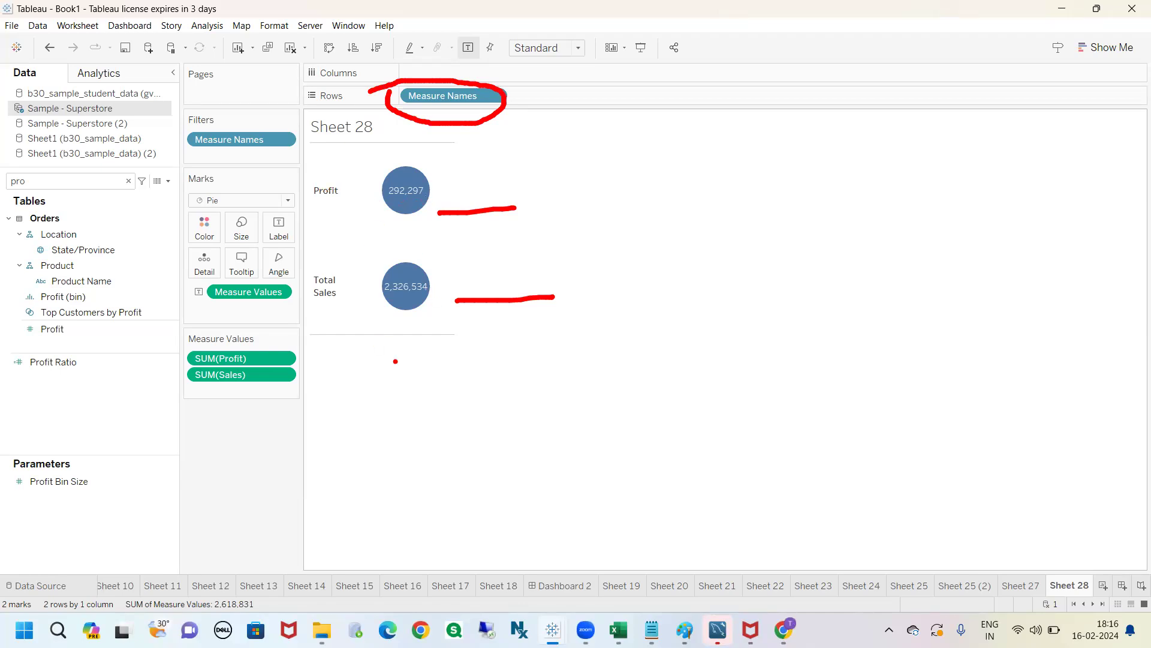
key("Escape")
- Move Measure Names from Rows to Color to form a single pie, and fit it to Entire View
mouse_move(444, 96)
left_mouse_down()
mouse_move(350, 173)
mouse_move(210, 228)
left_mouse_up()
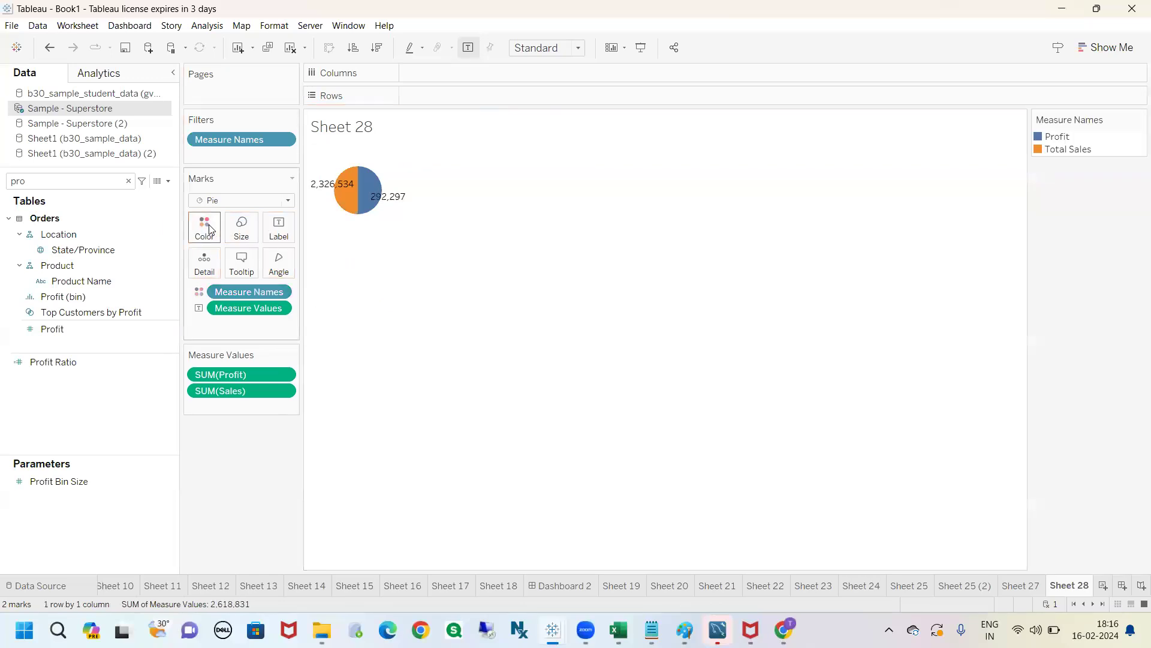
left_click(578, 47)
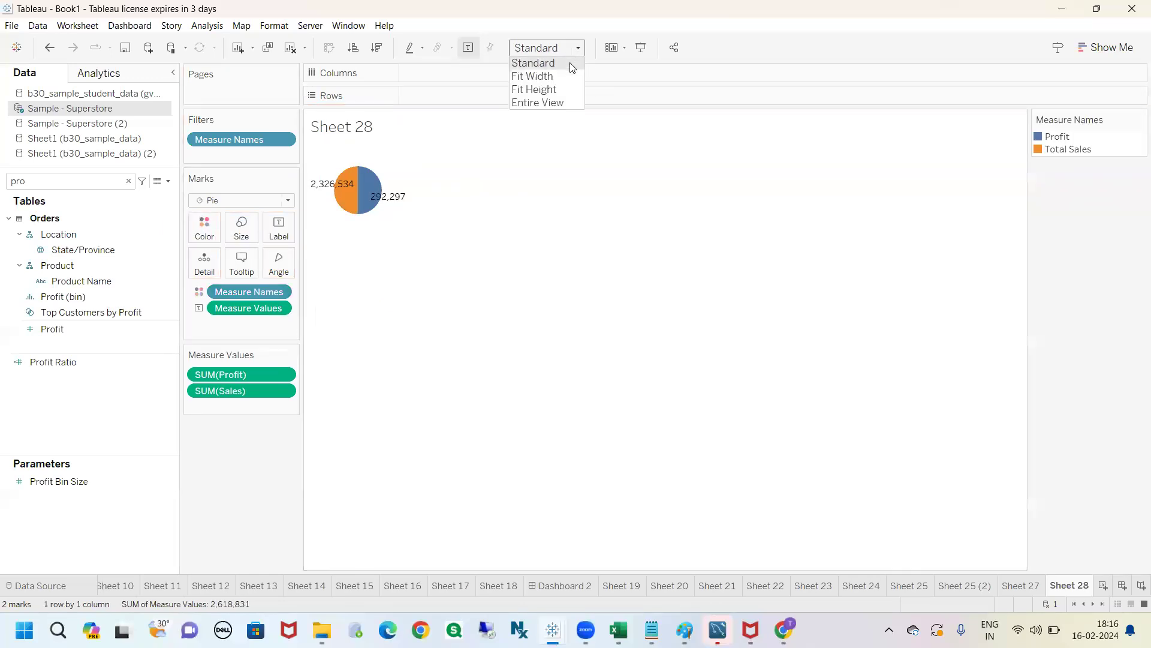
left_click(546, 102)
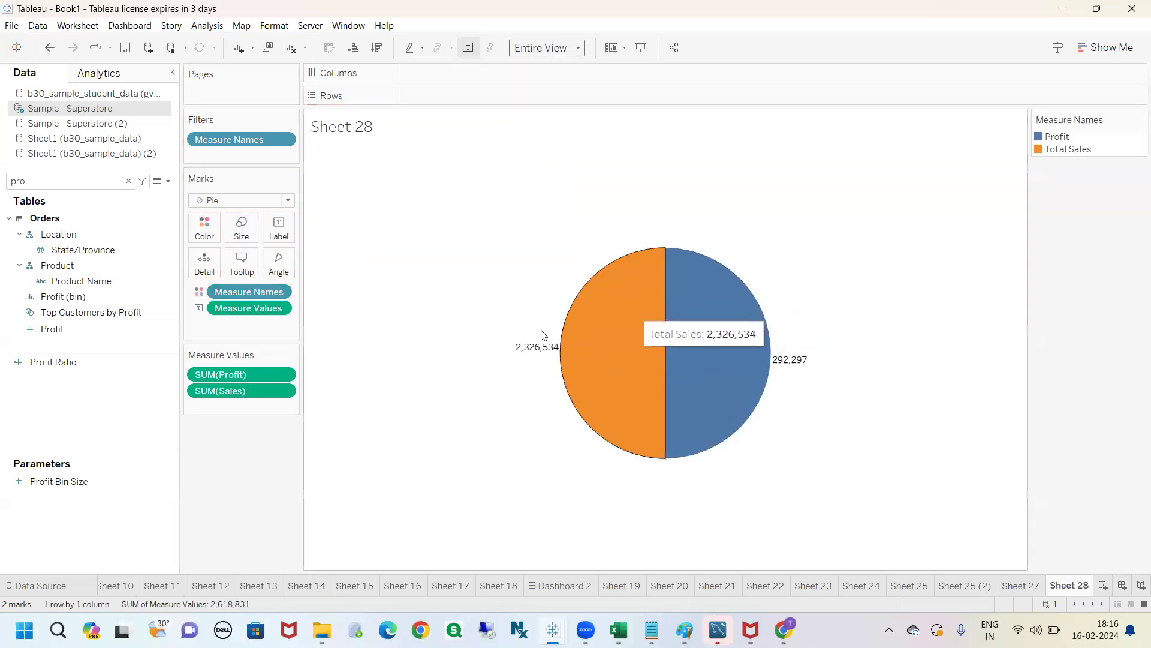
mouse_move(589, 386)
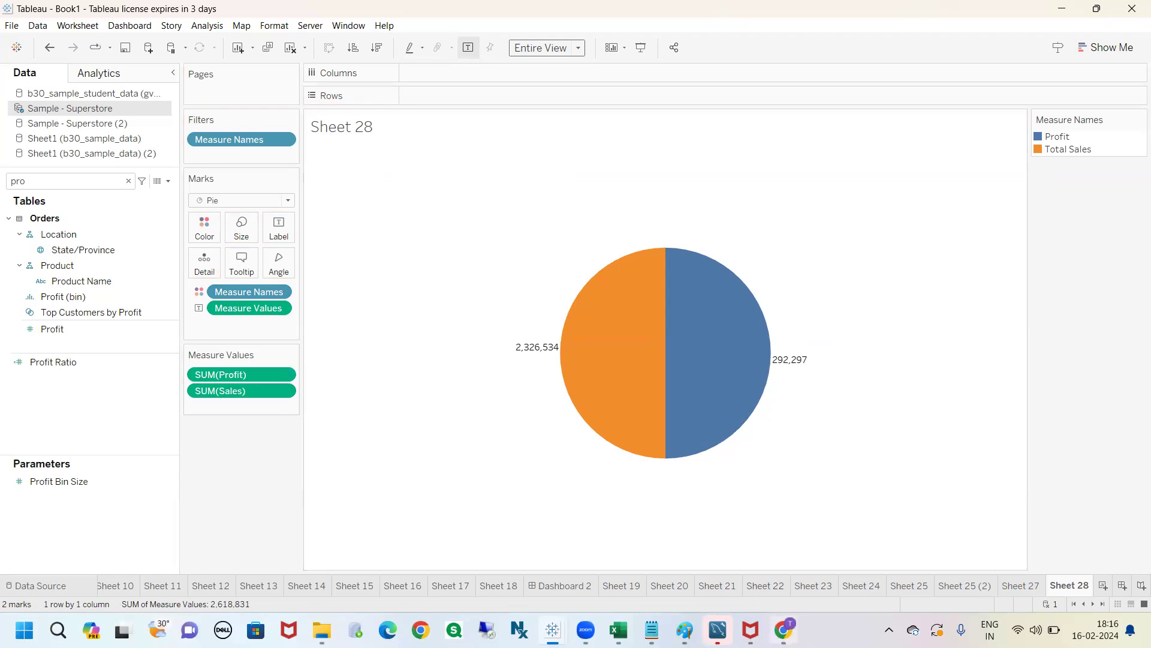
mouse_move(783, 630)
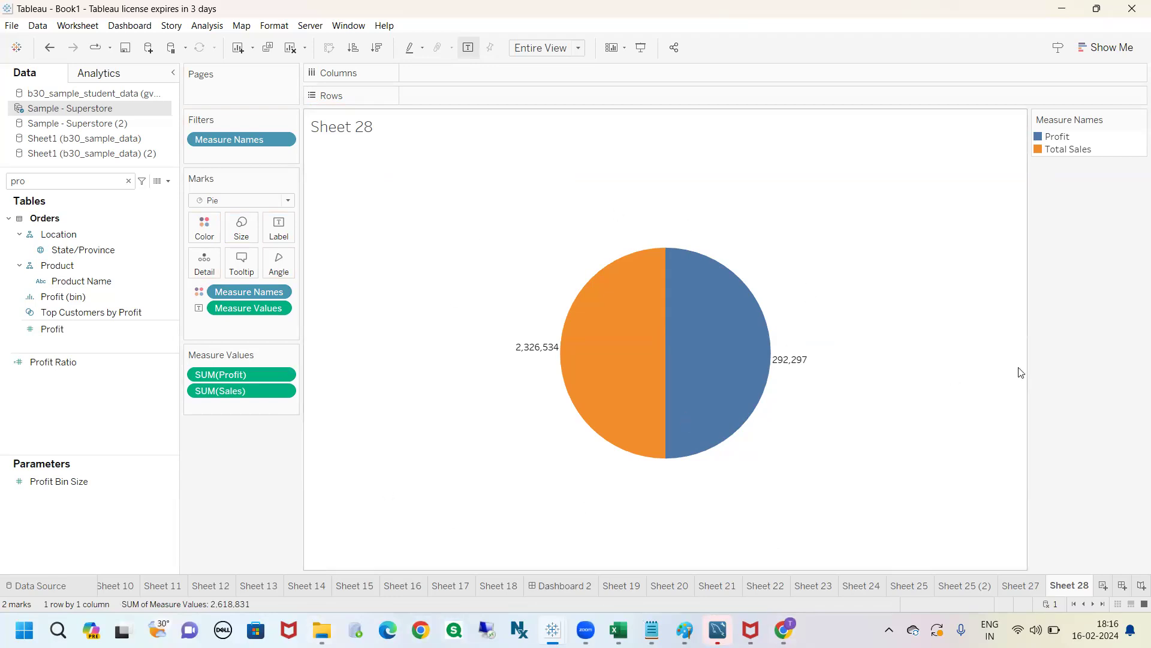
- Create a new worksheet, and switch to the Tableau notes page in Chrome with its Basic Charts topics expanded
left_click(1102, 584)
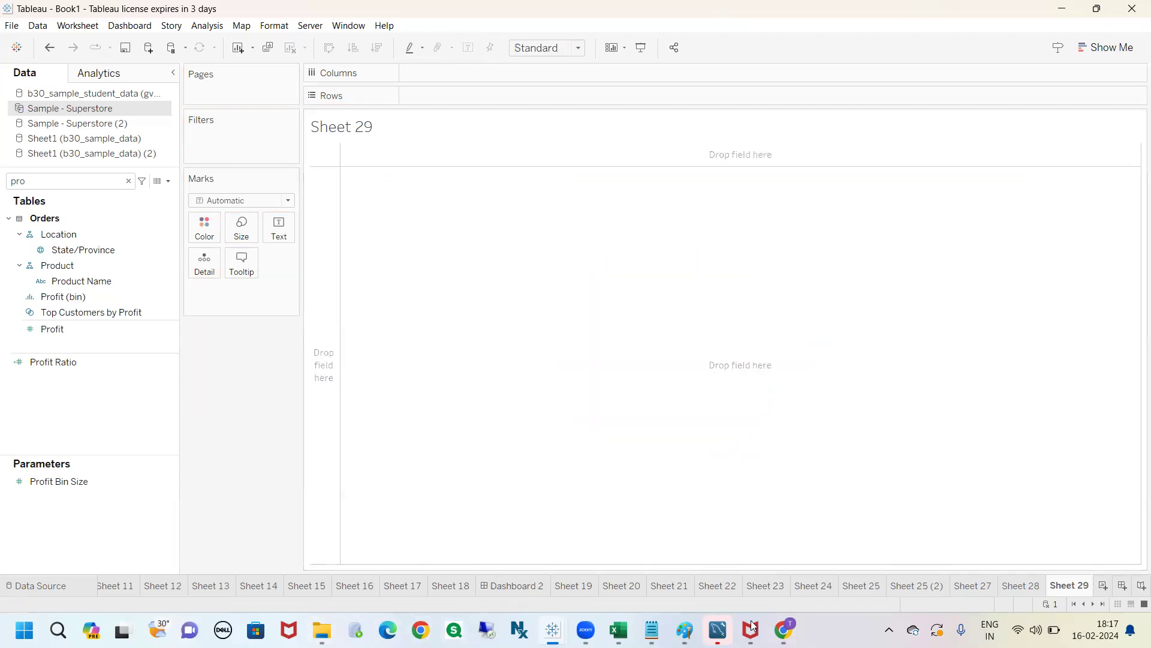
key("alt+Tab")
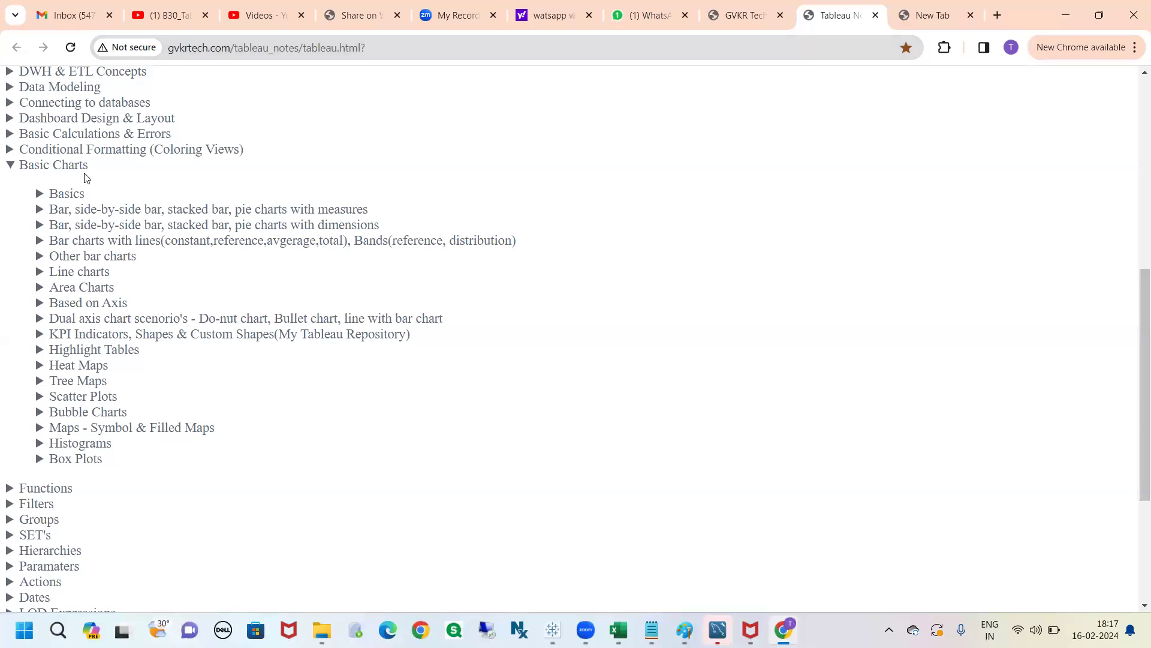
left_click(66, 166)
scroll(74, 169, "up", 3)
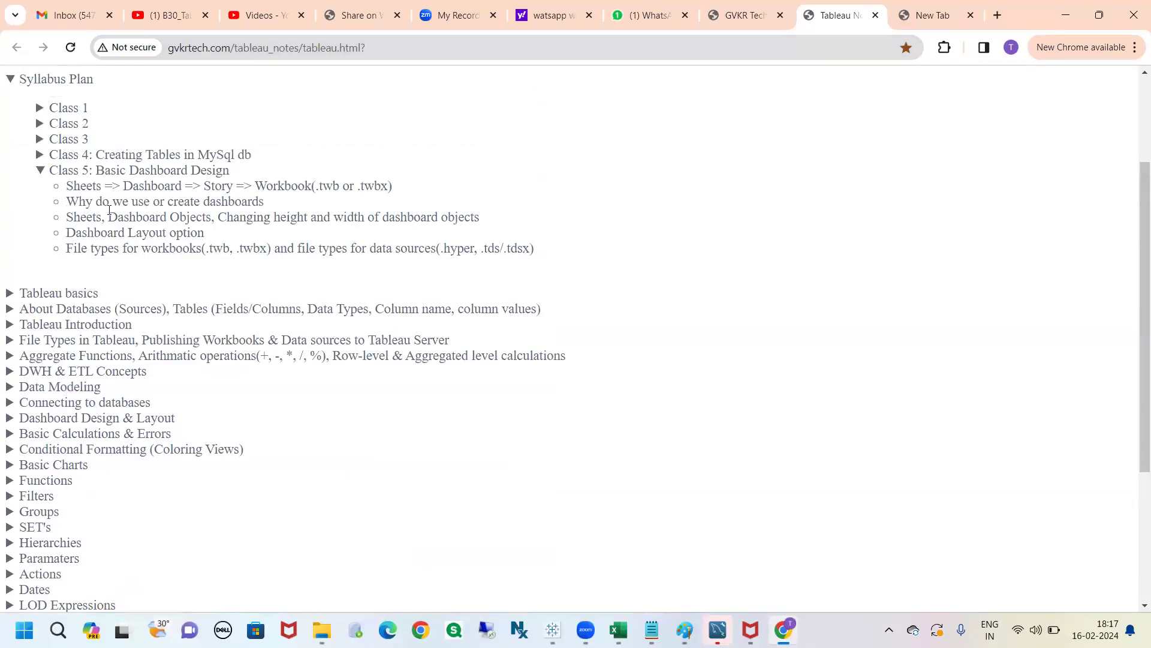
scroll(198, 224, "down", 3)
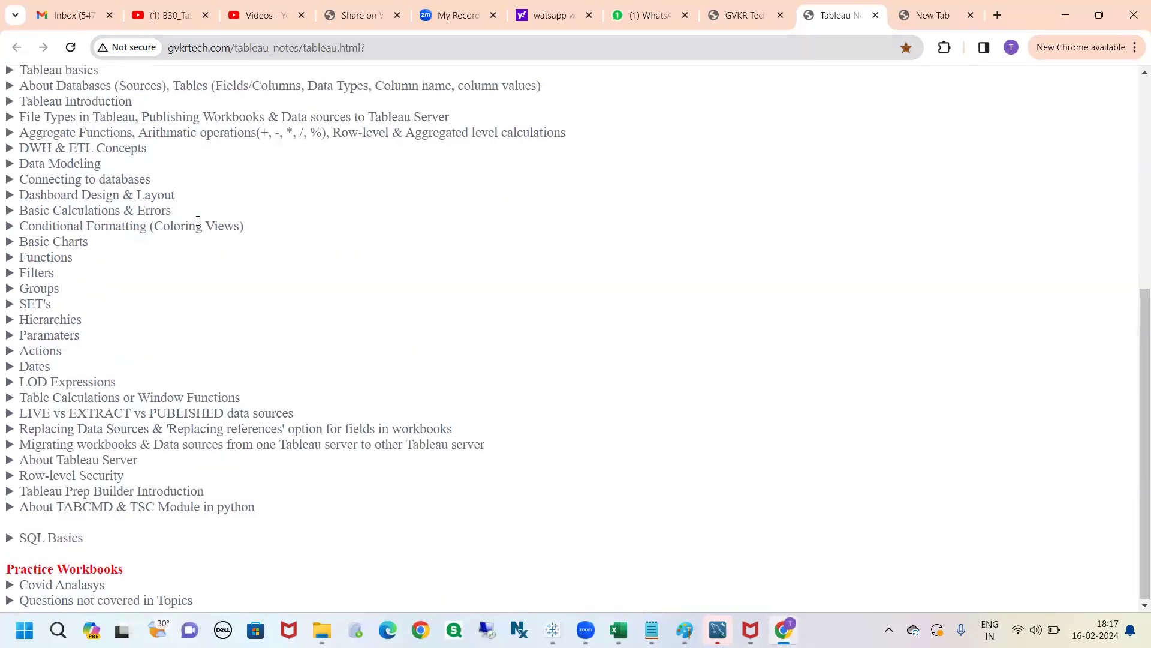
scroll(198, 224, "up", 1)
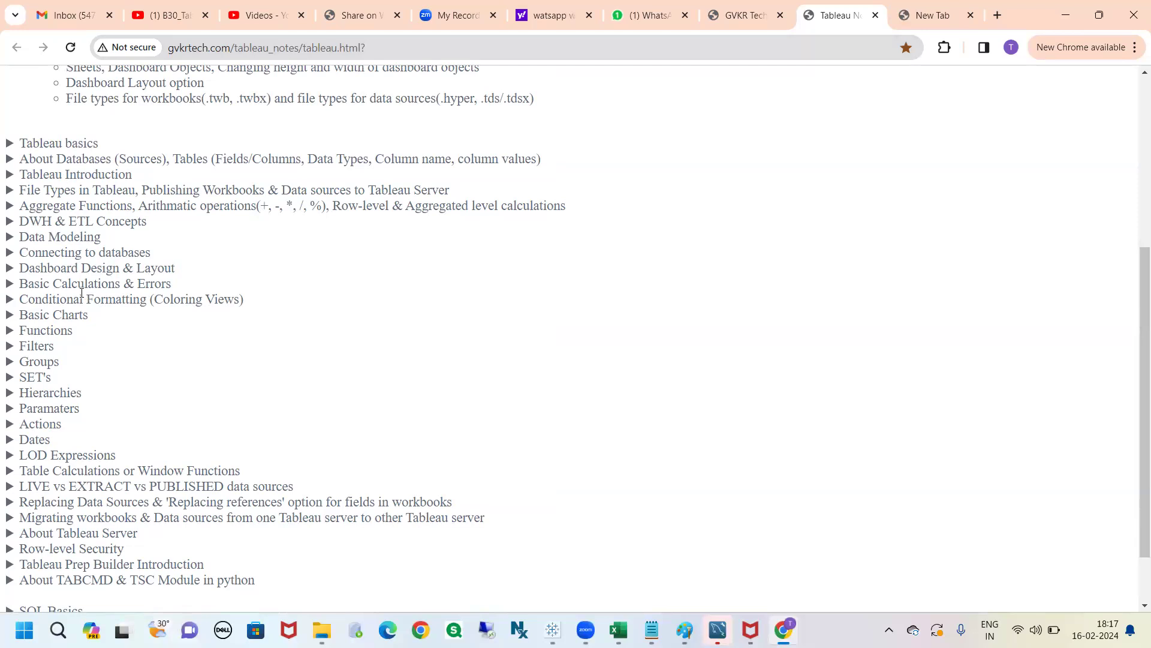
left_click(60, 318)
scroll(76, 194, "down", 2)
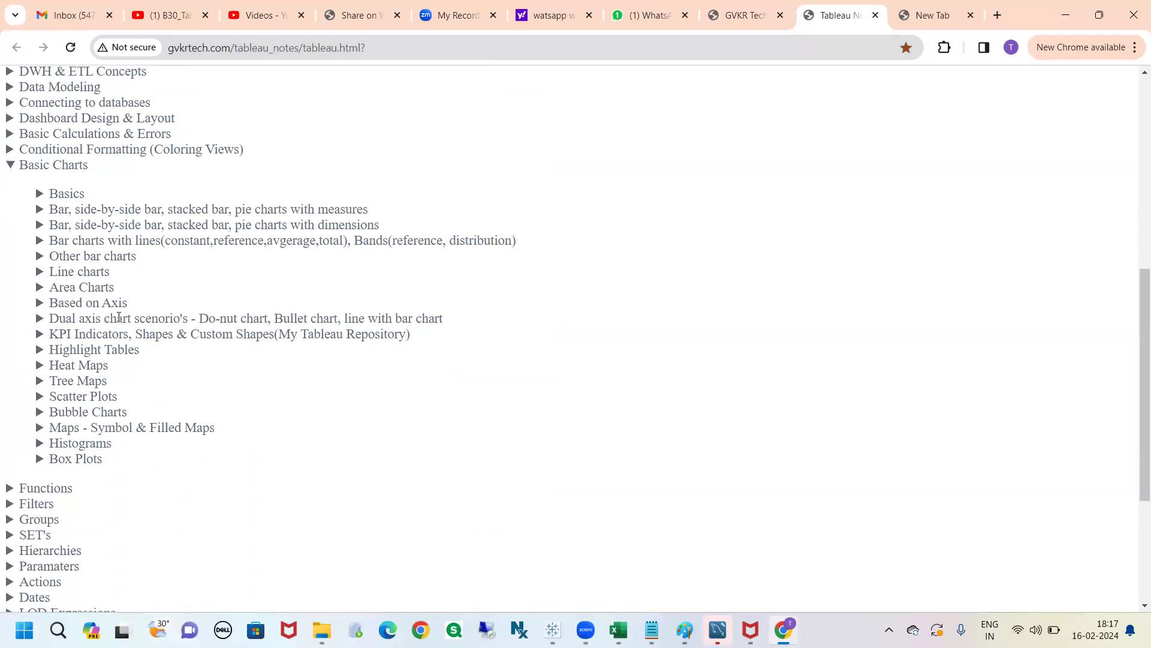
- Look through the Basics notes and the bar, stacked bar and pie charts with measures, examining the stacked bar chart by Category
left_click(76, 193)
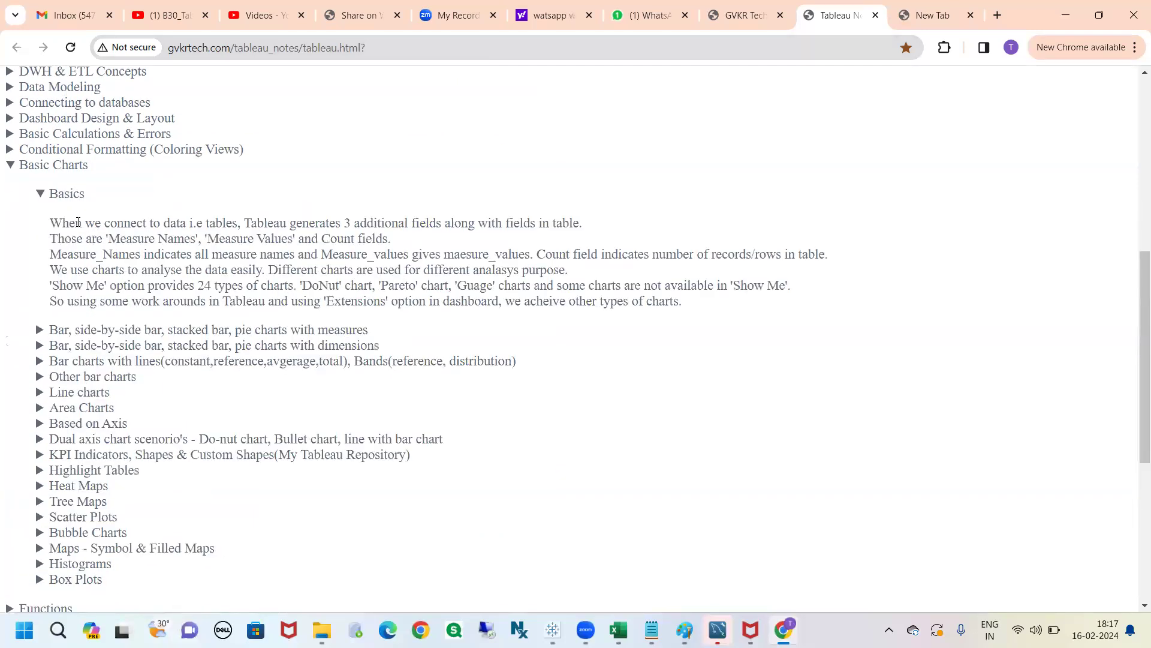
left_click(71, 193)
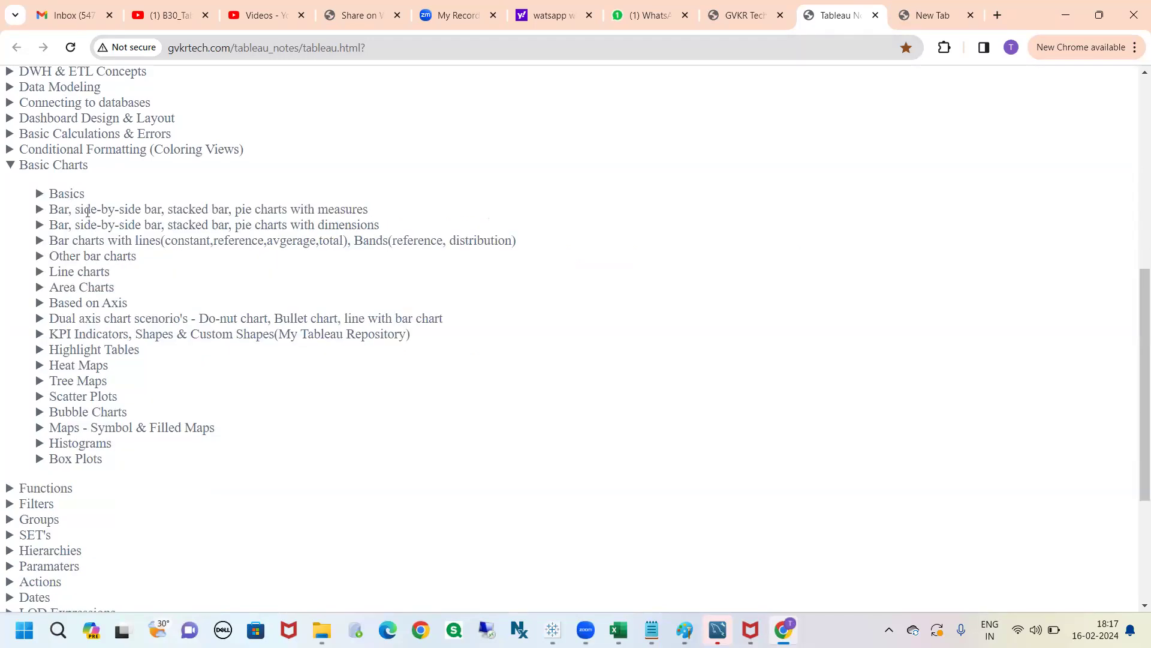
left_click(88, 210)
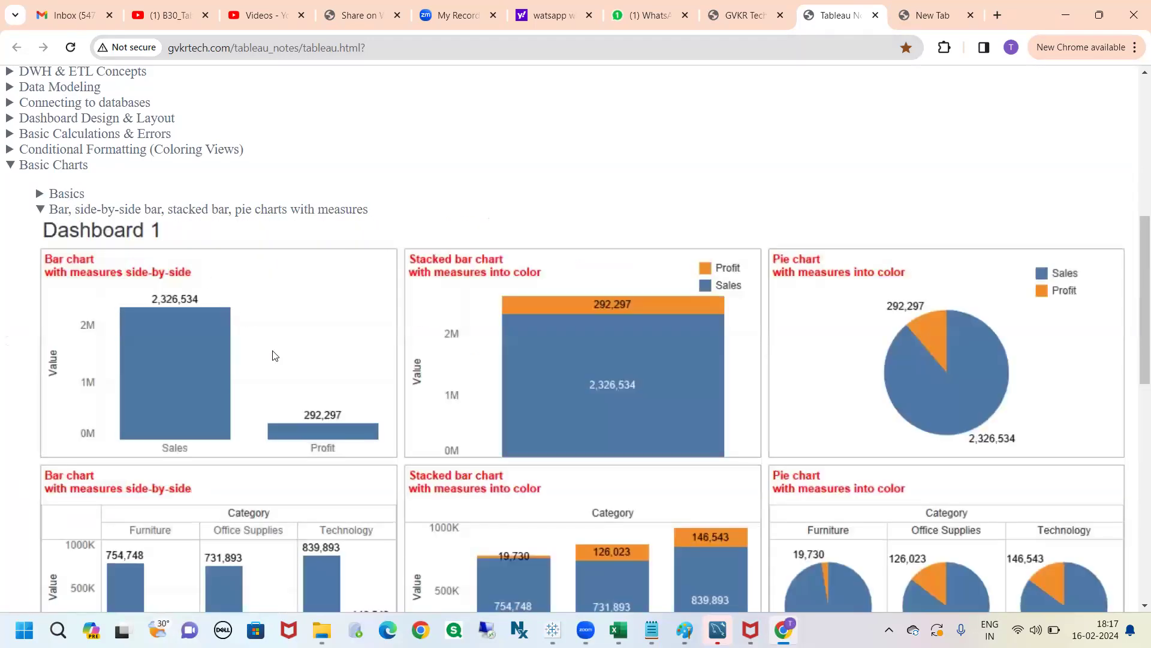
scroll(240, 288, "down", 2)
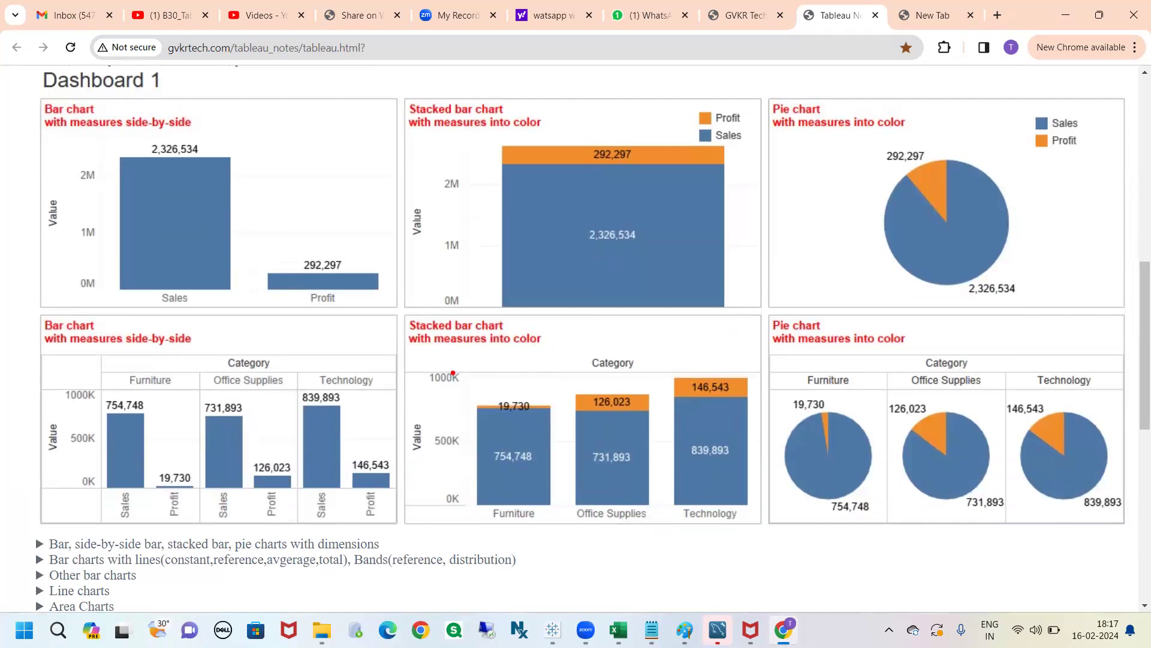
mouse_move(413, 363)
left_mouse_down()
mouse_move(401, 387)
mouse_move(423, 487)
mouse_move(774, 348)
mouse_move(313, 388)
left_mouse_up()
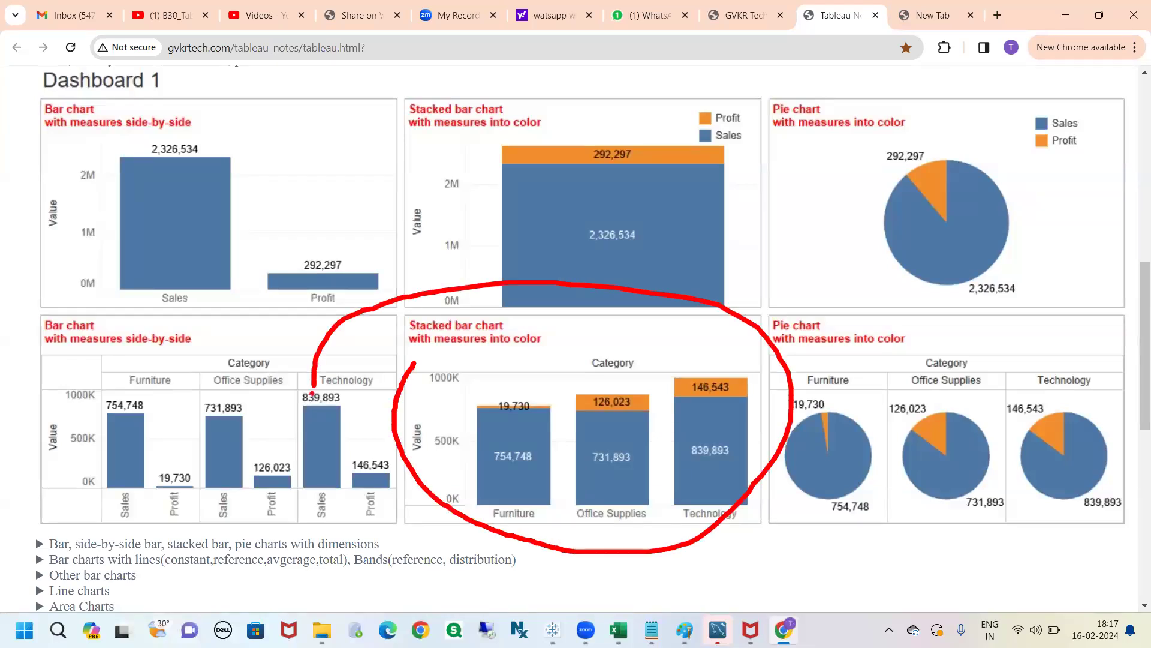
mouse_move(606, 350)
left_mouse_down()
mouse_move(591, 348)
mouse_move(606, 387)
mouse_move(602, 343)
left_mouse_up()
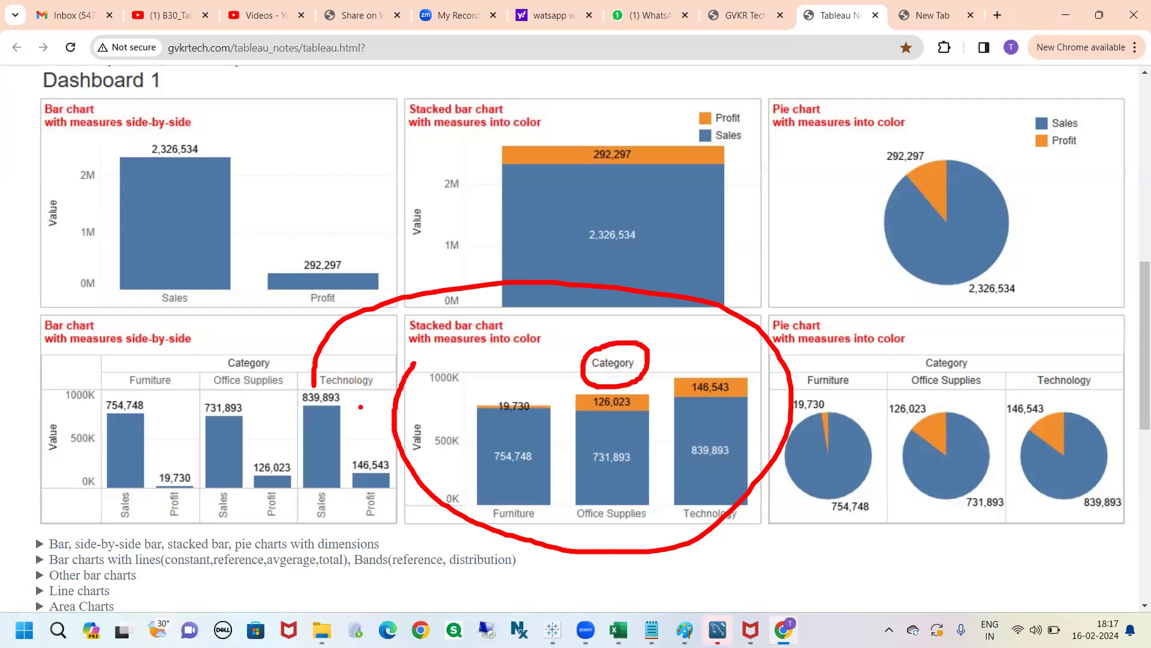
left_click_drag(522, 529, 535, 563)
left_click_drag(601, 529, 615, 573)
left_click_drag(692, 522, 707, 570)
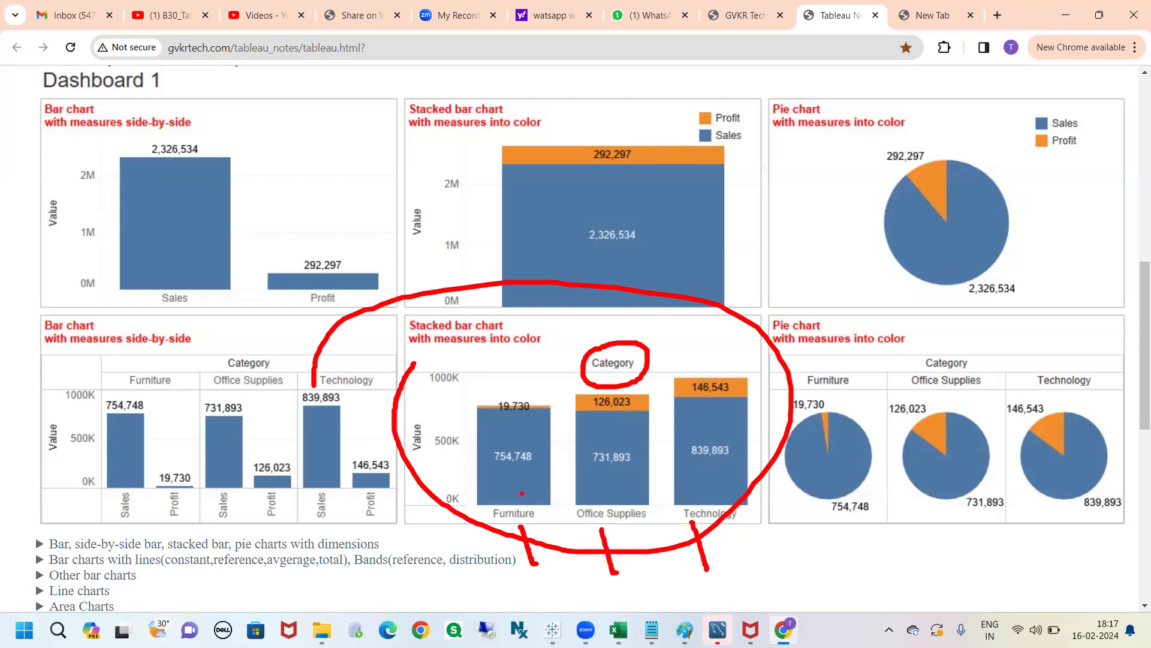
left_click_drag(521, 485, 523, 564)
left_click_drag(612, 477, 604, 627)
left_click_drag(702, 479, 701, 535)
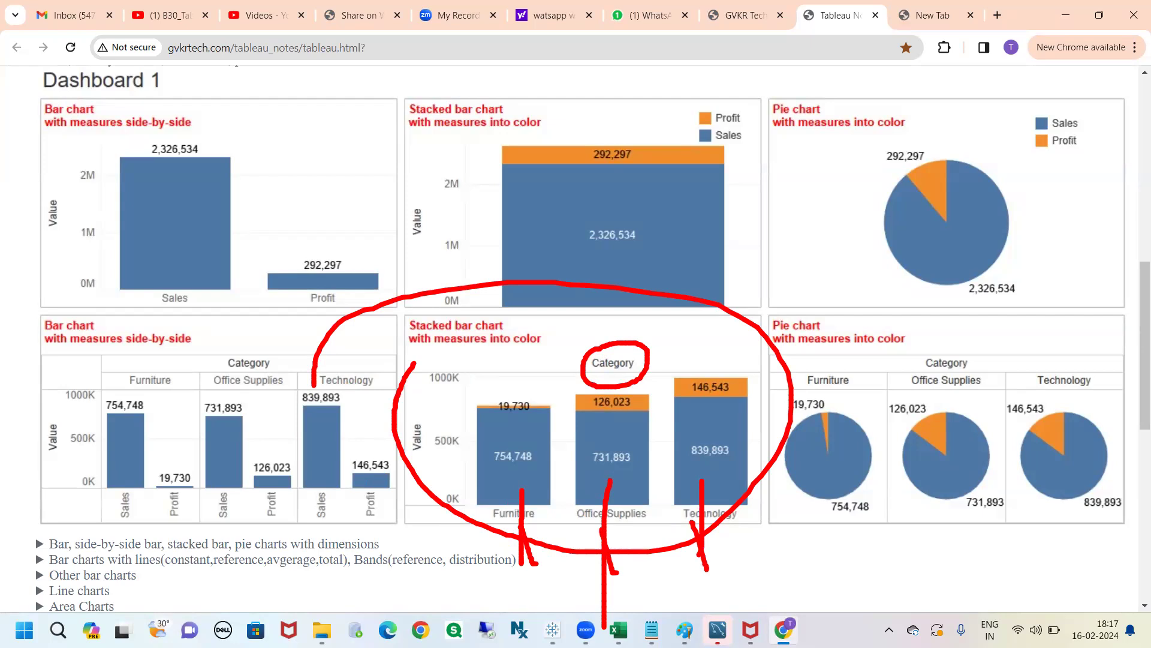
mouse_move(643, 371)
left_mouse_down()
mouse_move(692, 357)
mouse_move(696, 367)
left_mouse_up()
key("Escape")
- Collapse the charts with measures topic and review the Class 5: Basic Dashboard Design entry in the Syllabus Plan
scroll(177, 190, "up", 1)
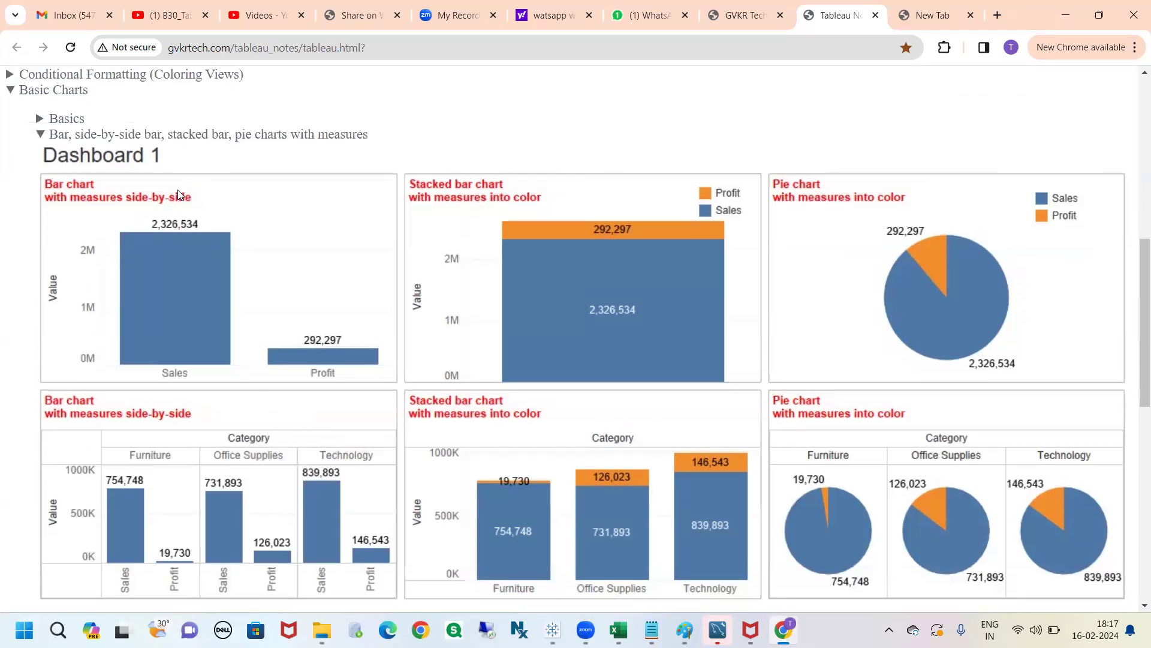
left_click(103, 134)
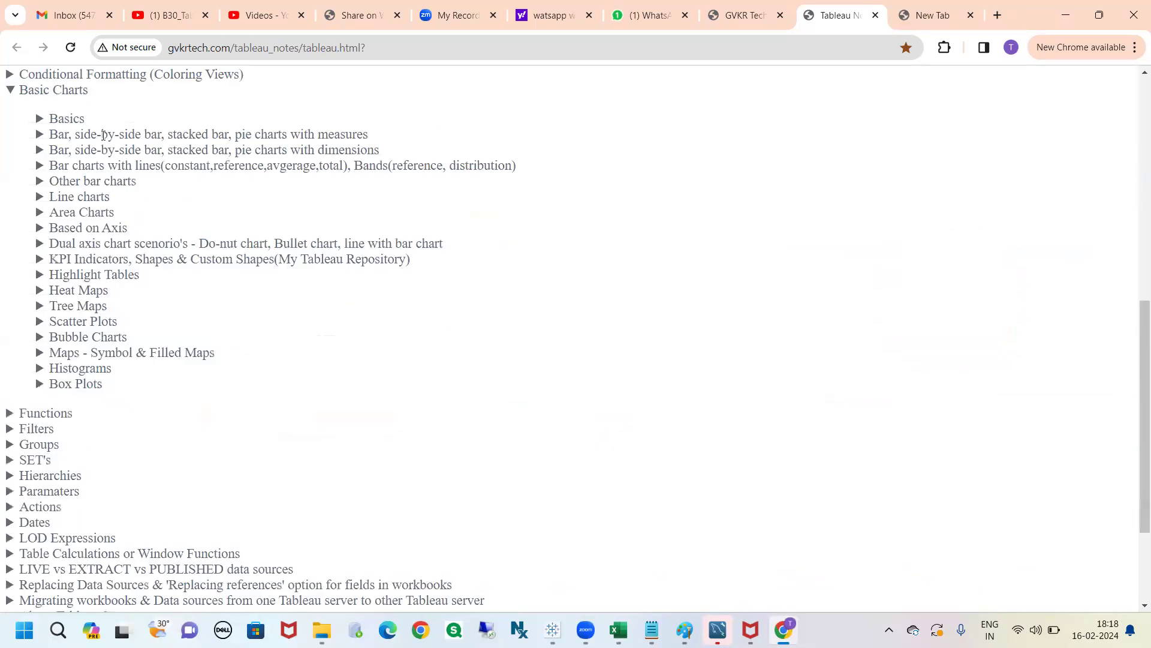
scroll(99, 139, "up", 7)
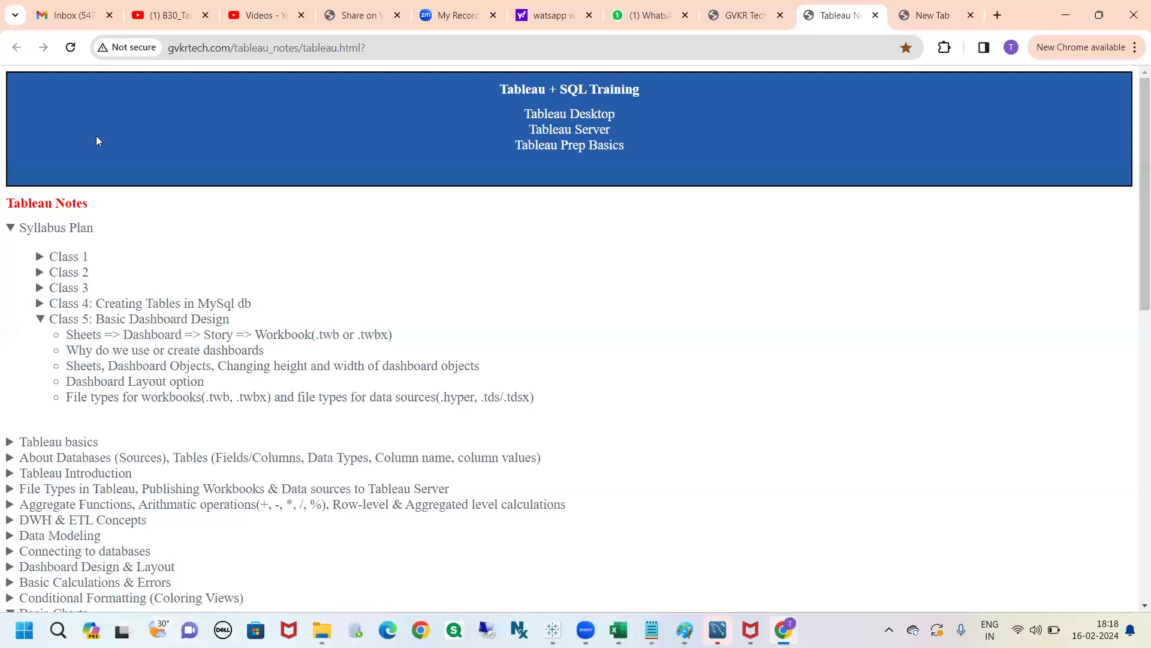
scroll(97, 144, "down", 1)
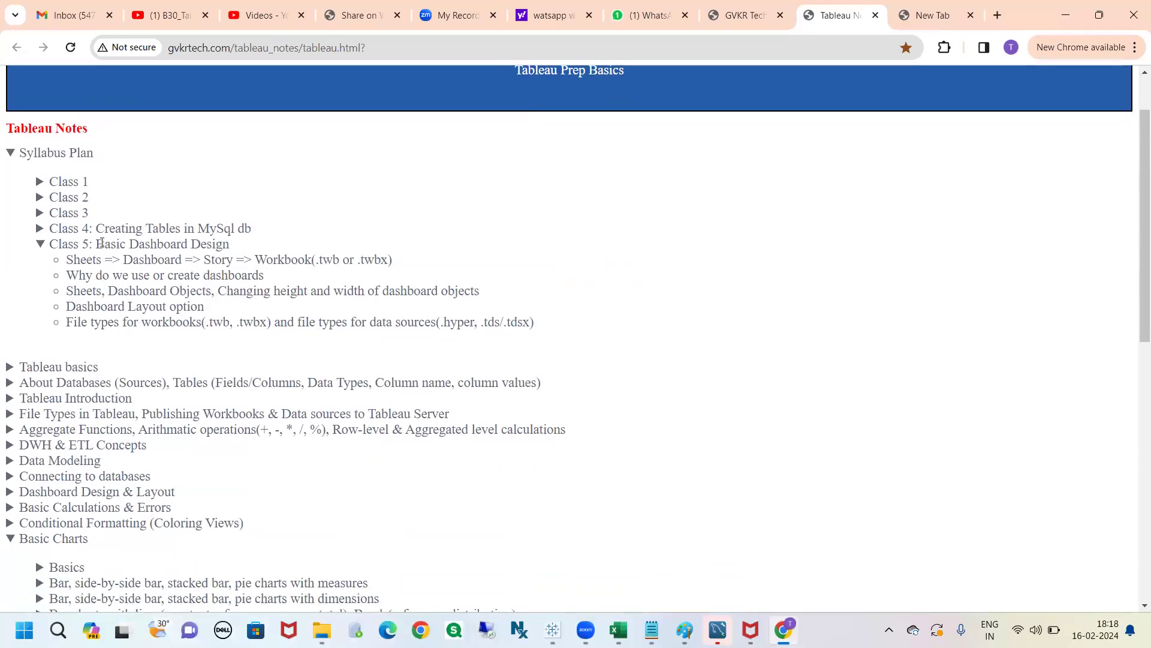
left_click_drag(97, 243, 230, 252)
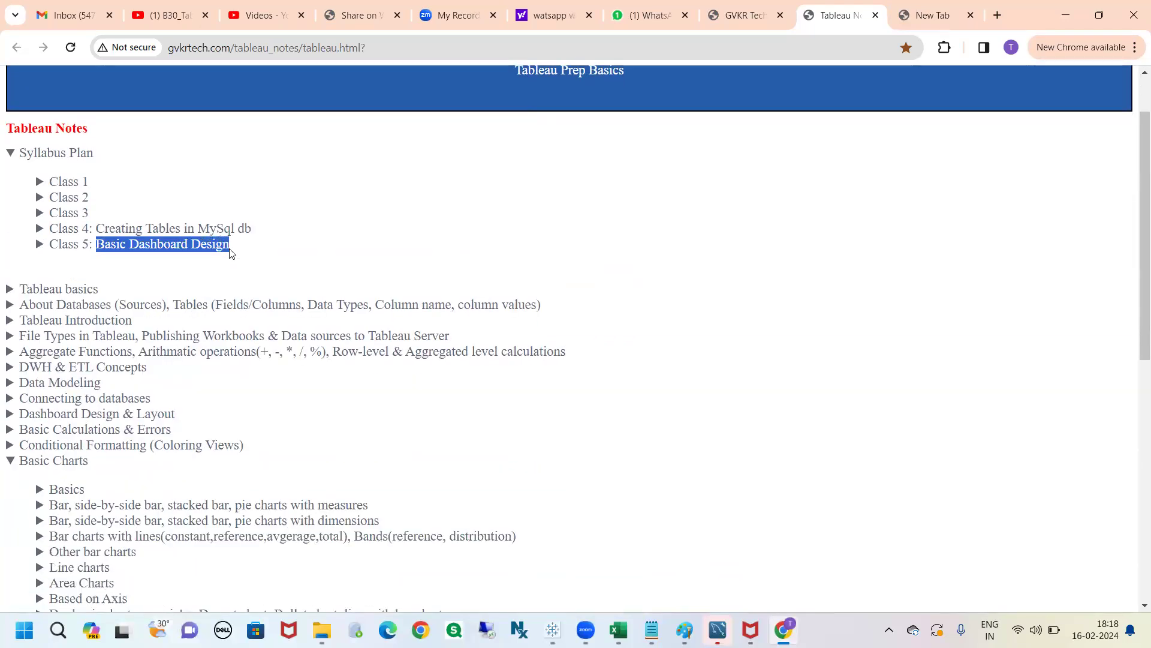
left_click(216, 248)
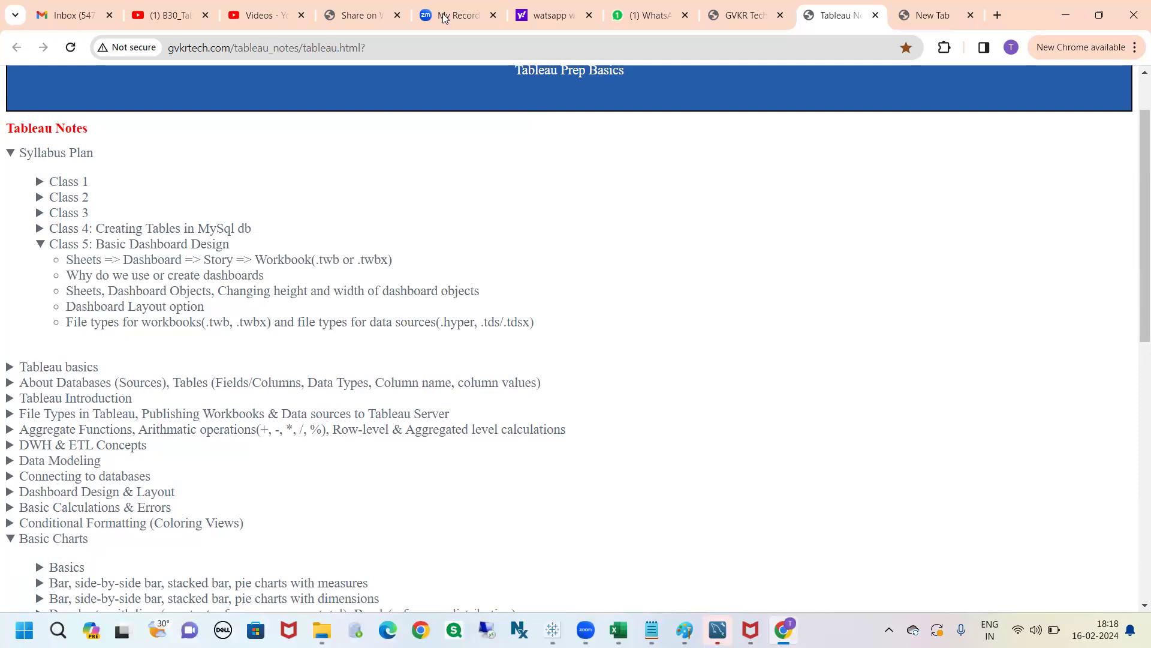
- Switch to the Book1 workbook in Tableau and open the Sheet 28 pie chart
mouse_move(561, 5)
mouse_move(781, 629)
left_click(552, 629)
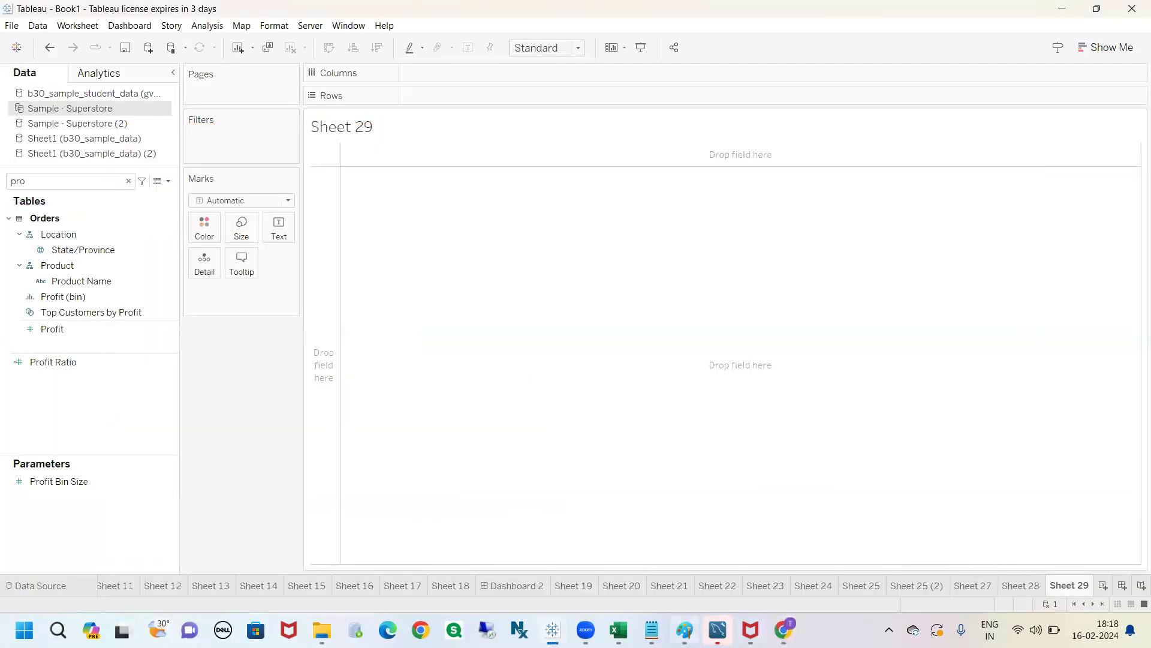
mouse_move(553, 630)
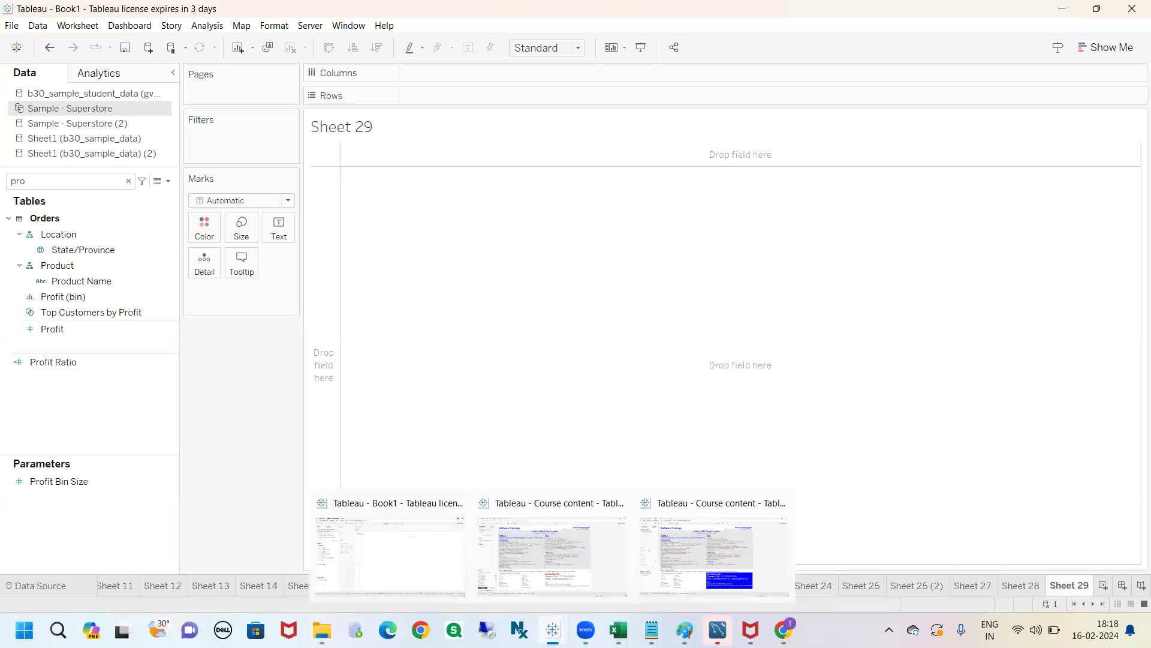
left_click(455, 570)
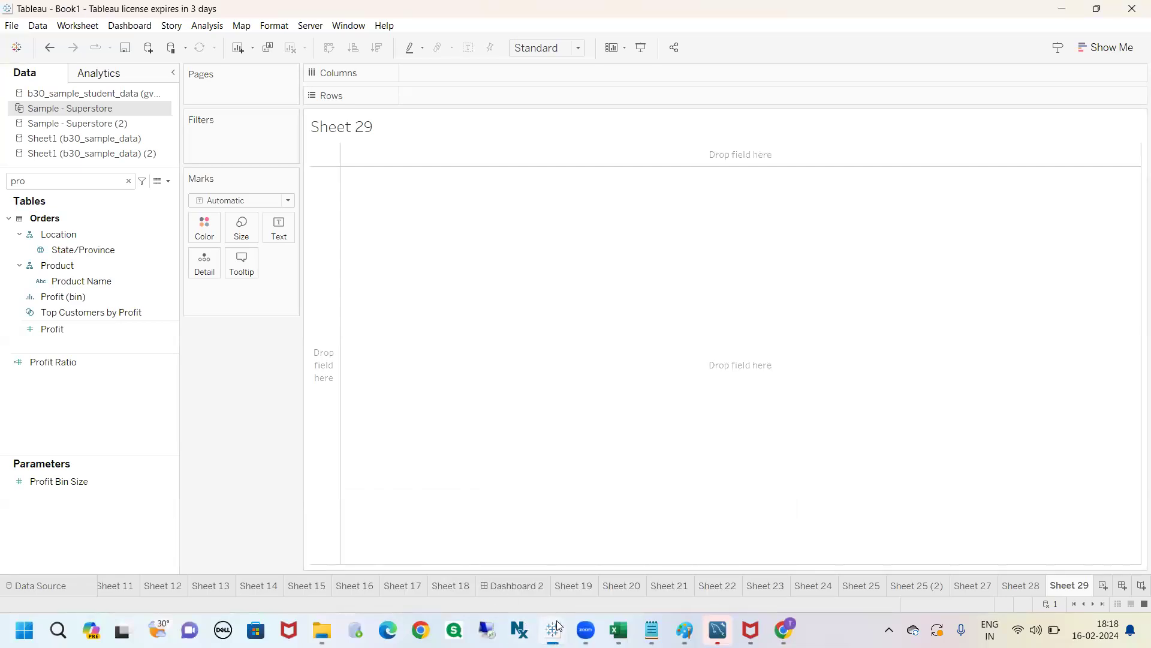
left_click(1029, 588)
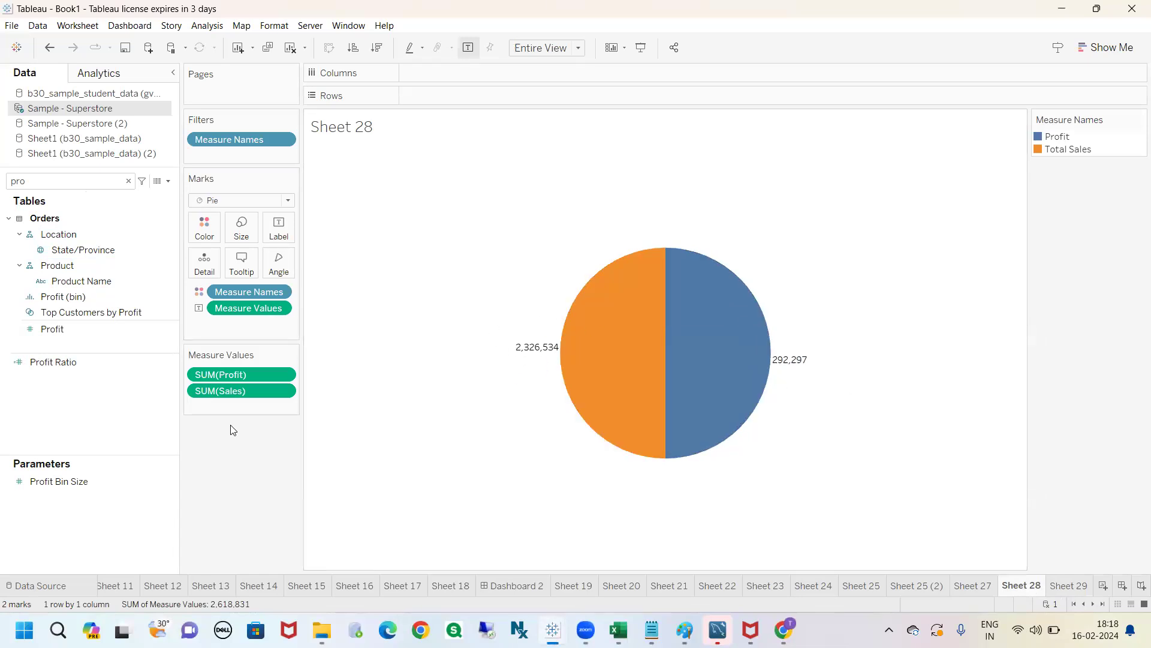
- Apply the Percent of Total quick table calculation to SUM(Sales) in Measure Values
left_click(284, 392)
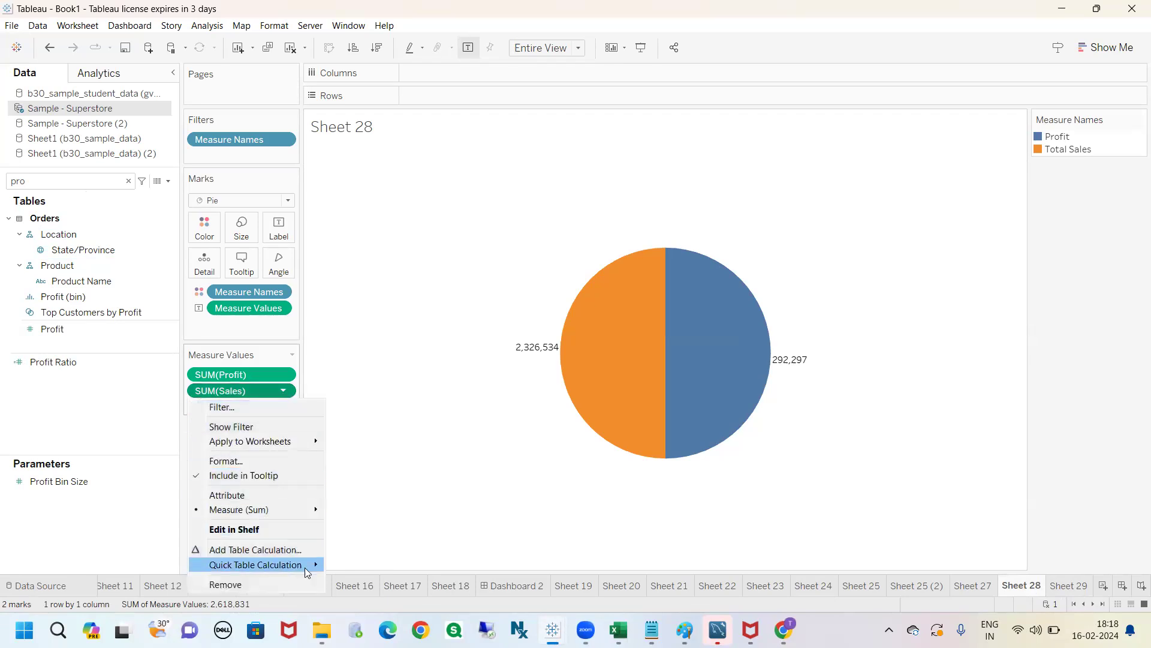
mouse_move(305, 567)
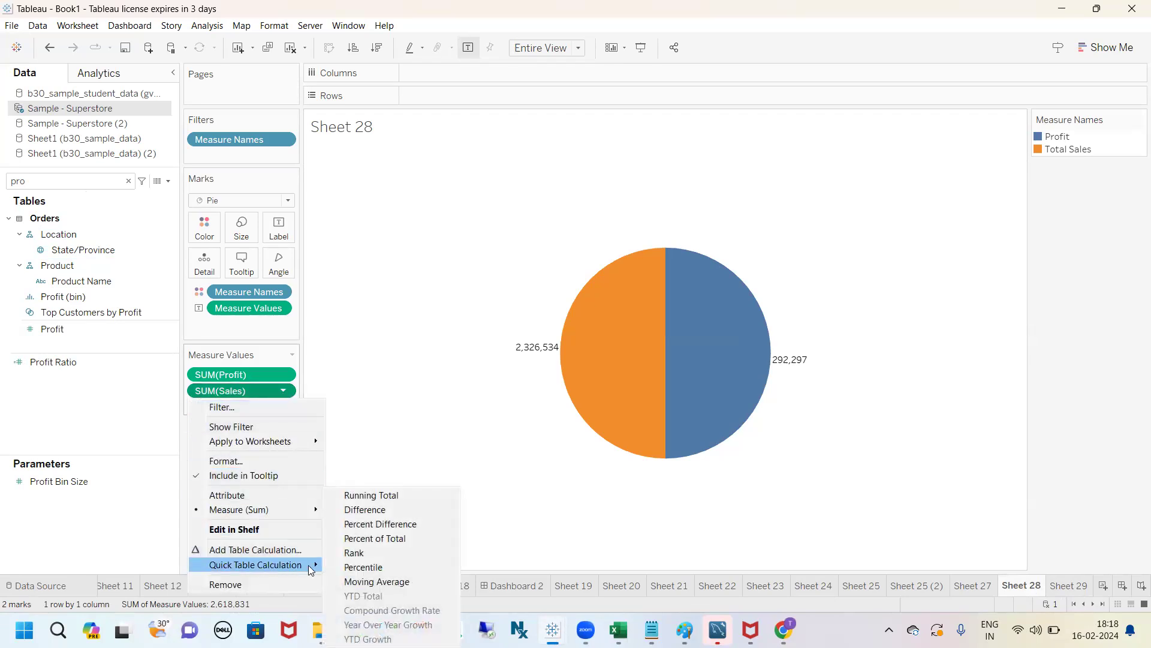
left_click(372, 538)
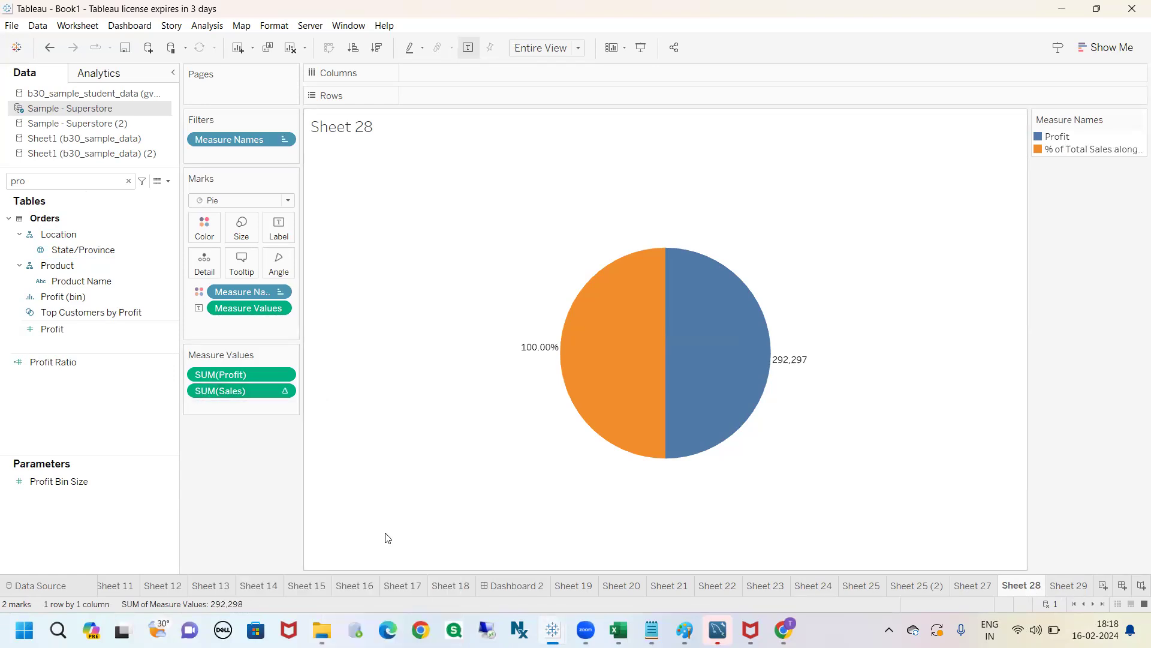
mouse_move(529, 335)
left_mouse_down()
mouse_move(505, 344)
mouse_move(544, 414)
mouse_move(534, 324)
mouse_move(510, 336)
left_mouse_up()
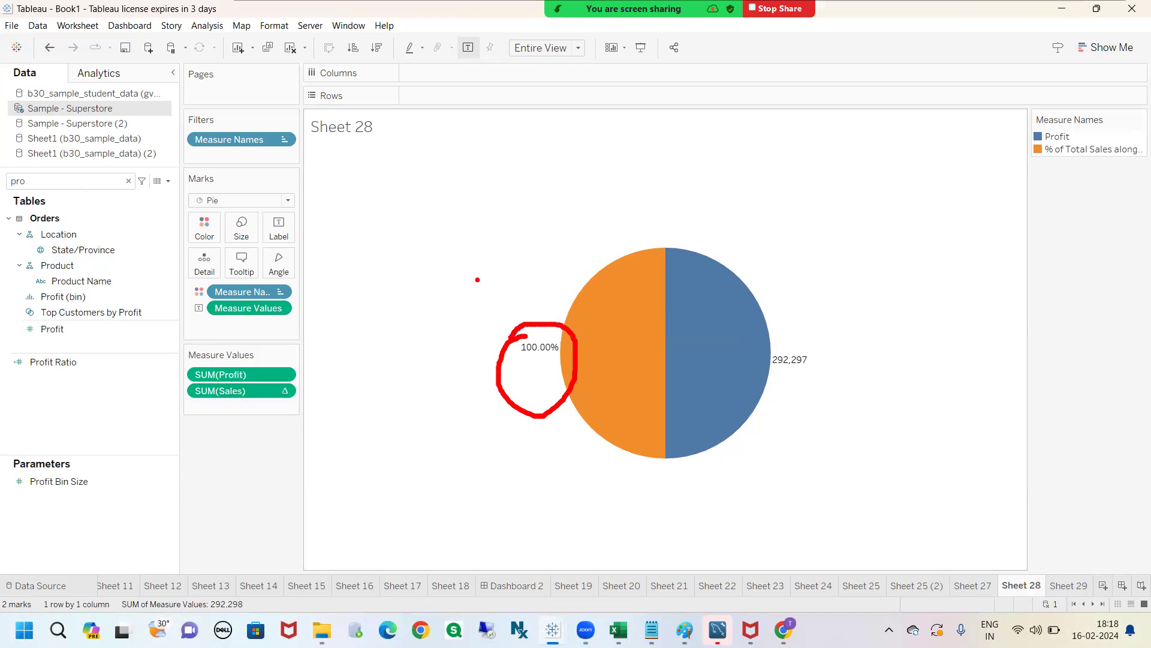
key("Escape")
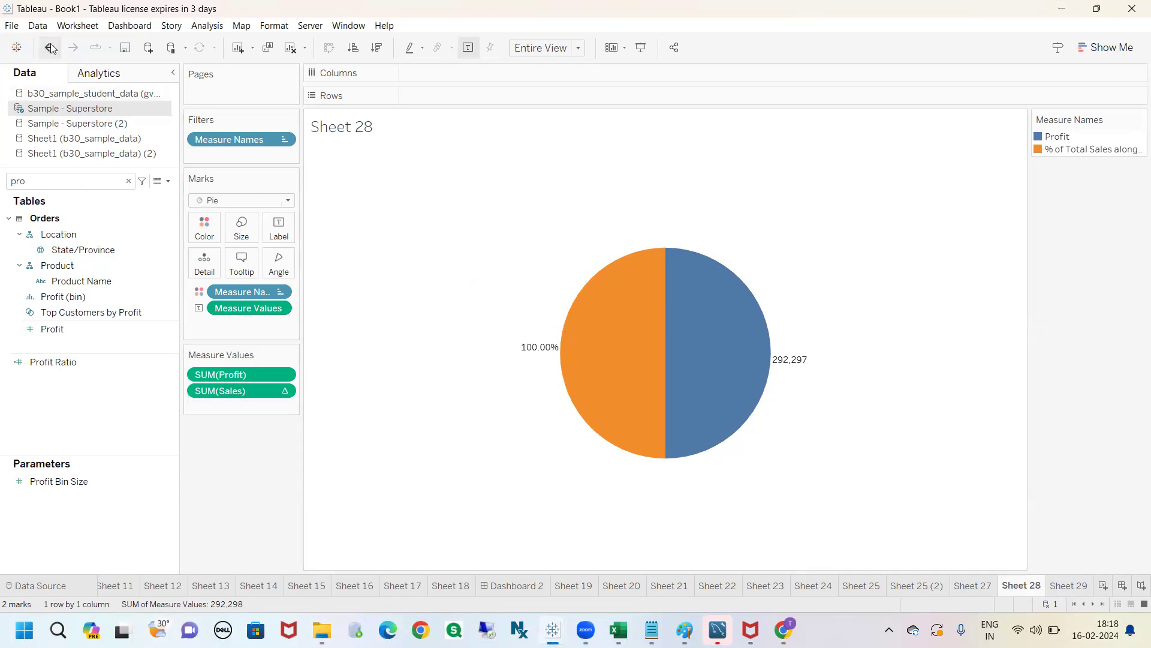
- Check the quick table calculation options of SUM(Sales) and undo its Percent of Total calculation
left_click(283, 391)
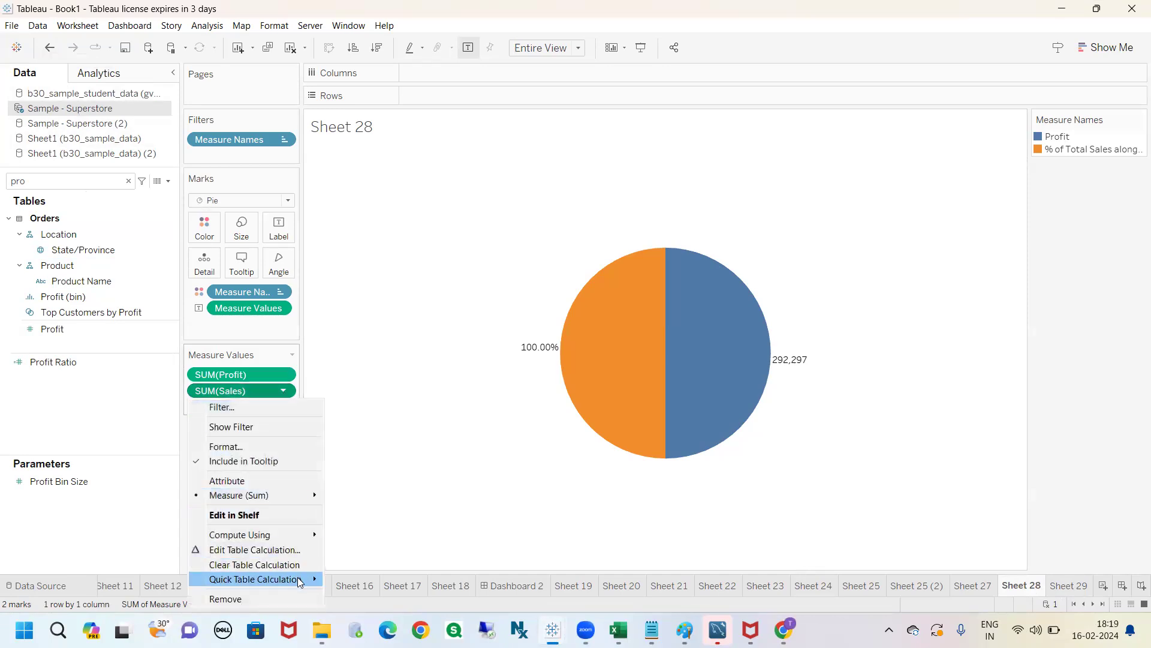
mouse_move(299, 579)
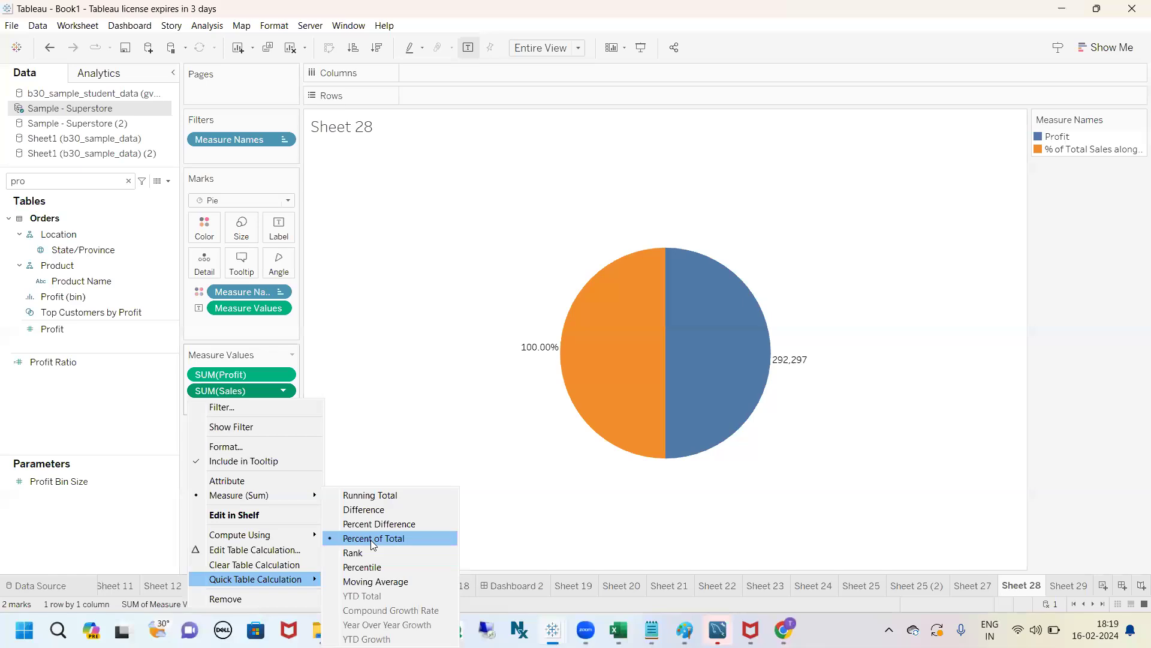
left_click(364, 427)
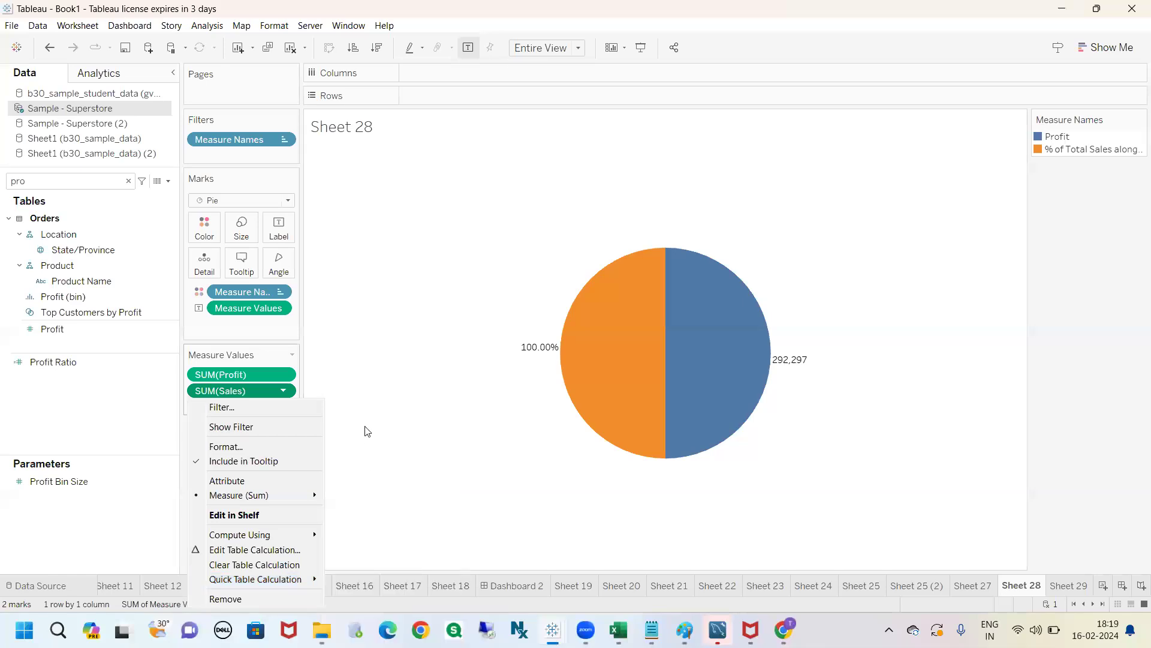
left_click(51, 49)
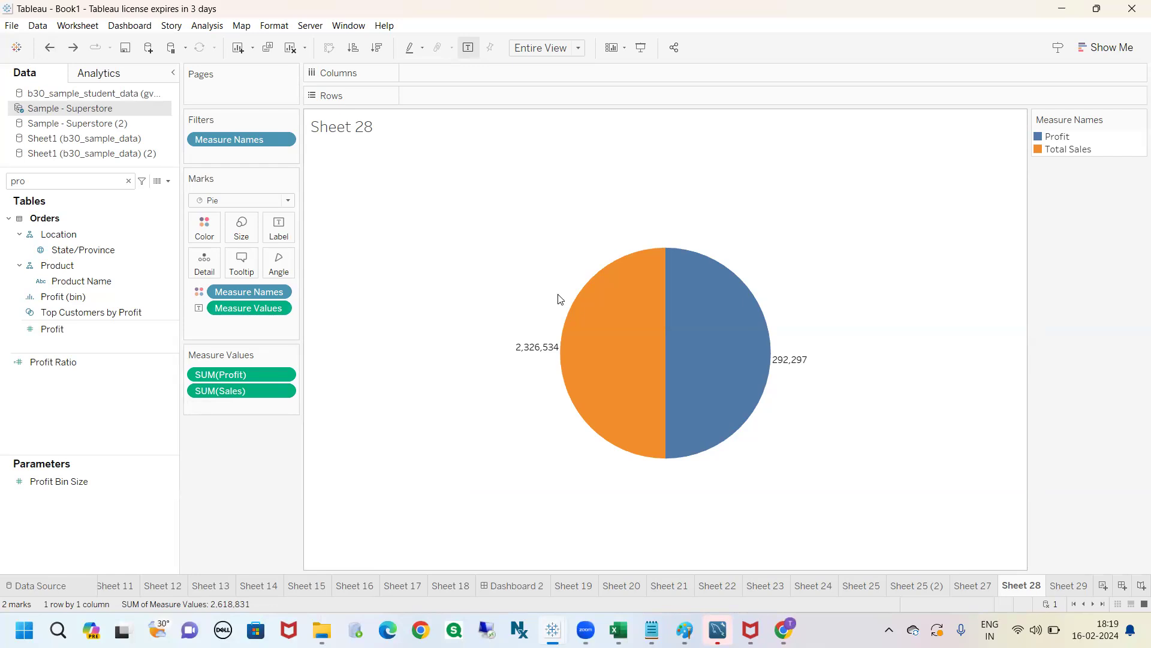
- Examine the table calculation options of SUM(Sales) on Sheet 27's stacked bar chart, and return to the Sheet 28 pie
left_click(983, 584)
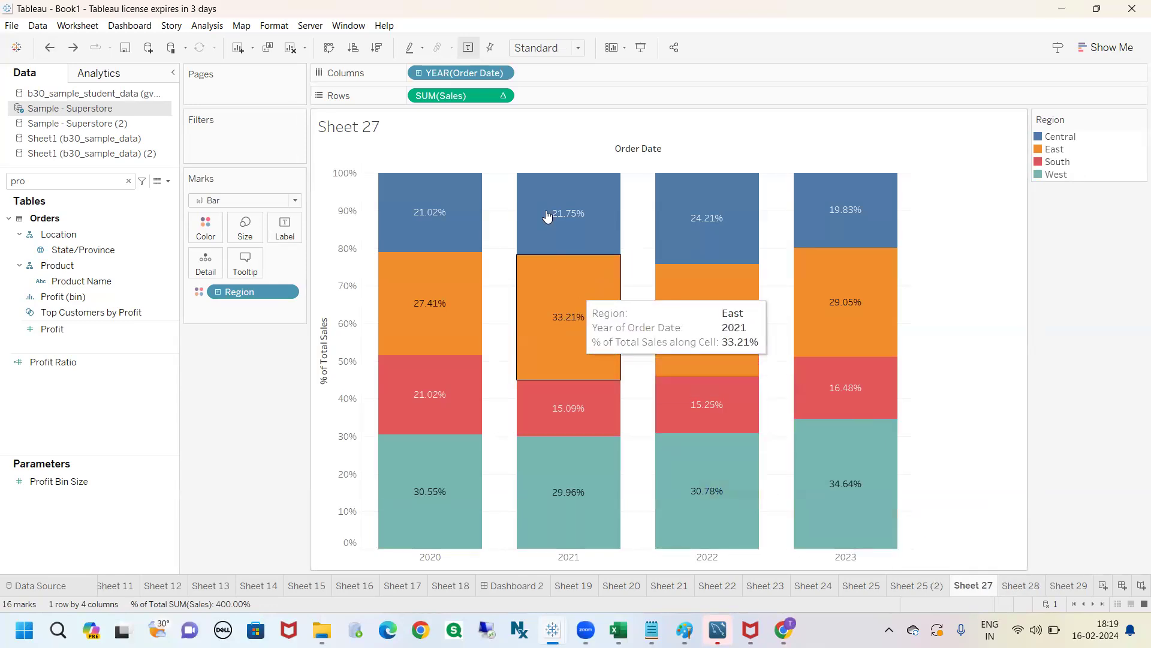
left_click_drag(499, 61, 580, 54)
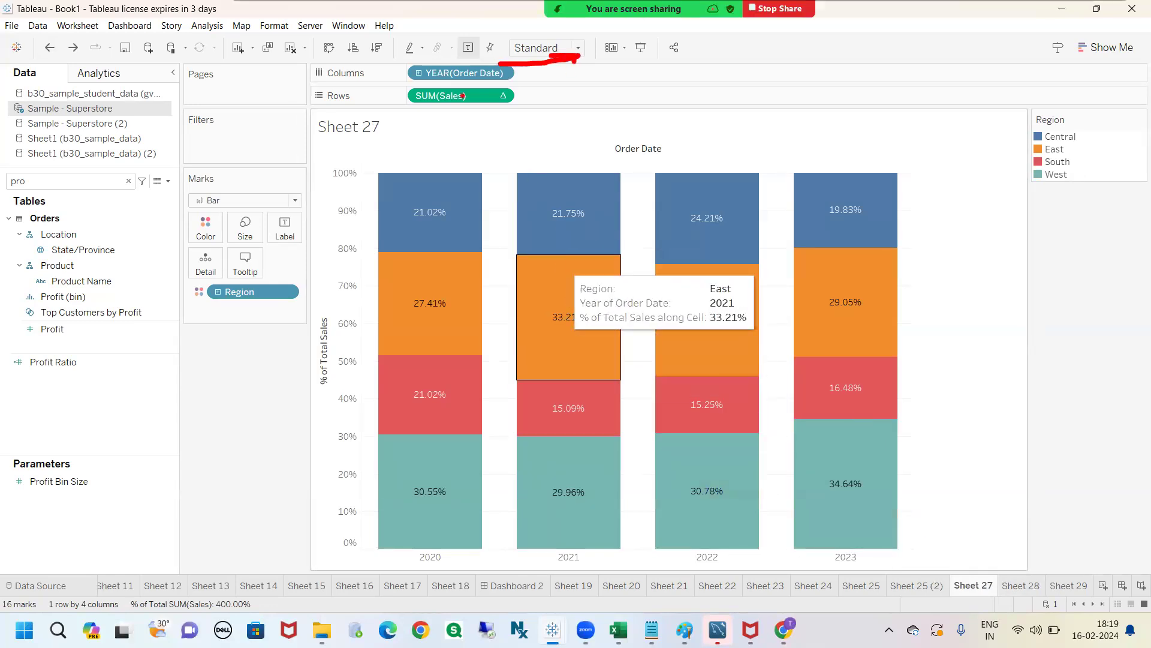
mouse_move(416, 92)
left_mouse_down()
mouse_move(441, 137)
mouse_move(511, 104)
mouse_move(408, 88)
left_mouse_up()
left_click_drag(479, 126, 534, 161)
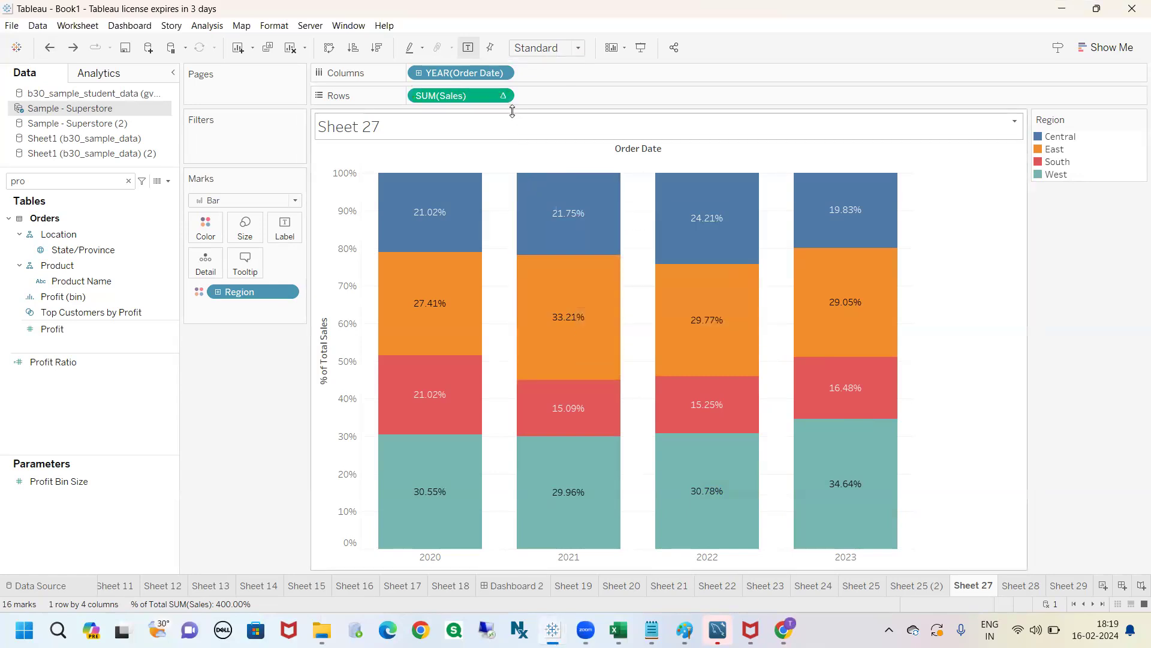
left_click(501, 95)
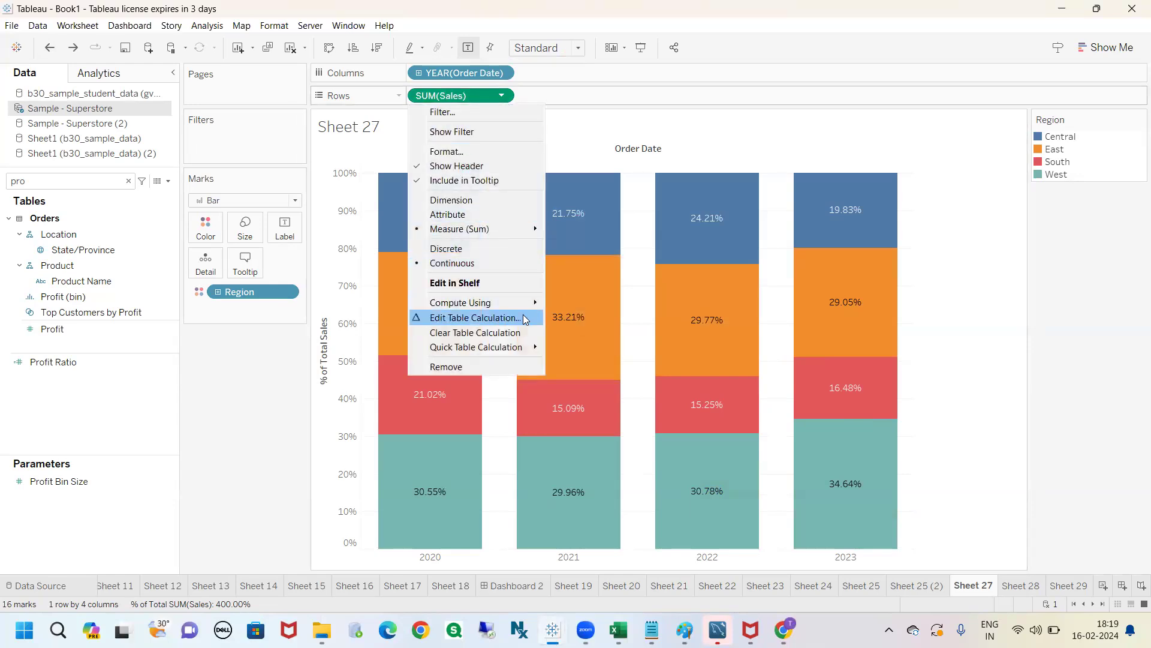
mouse_move(514, 347)
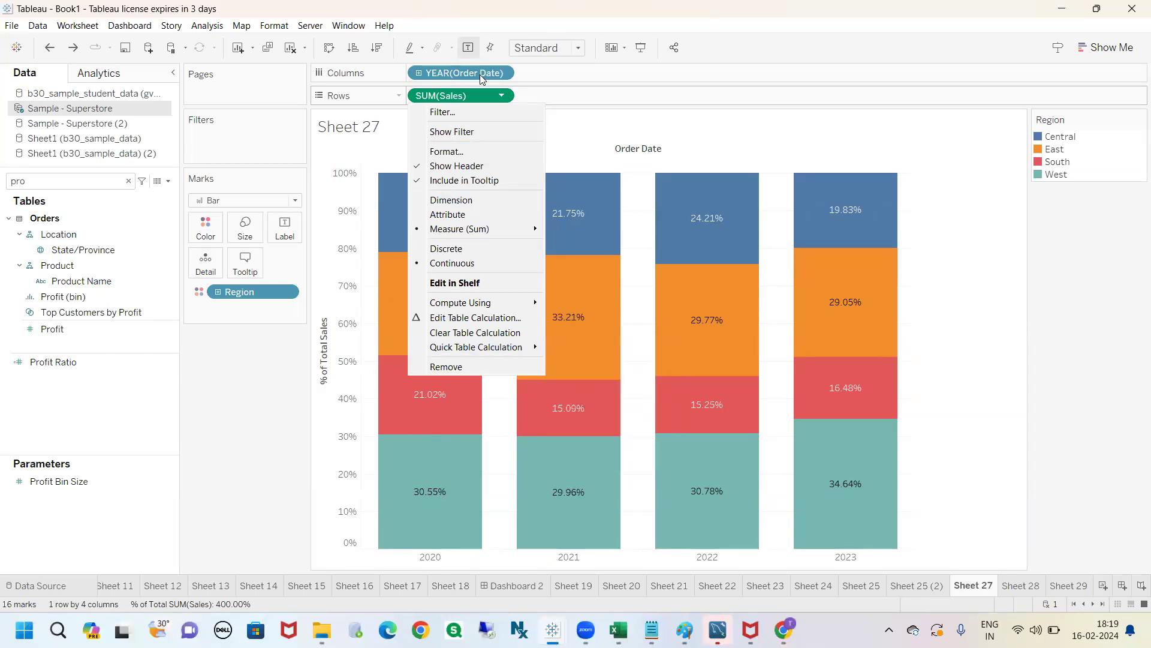
left_click(1056, 586)
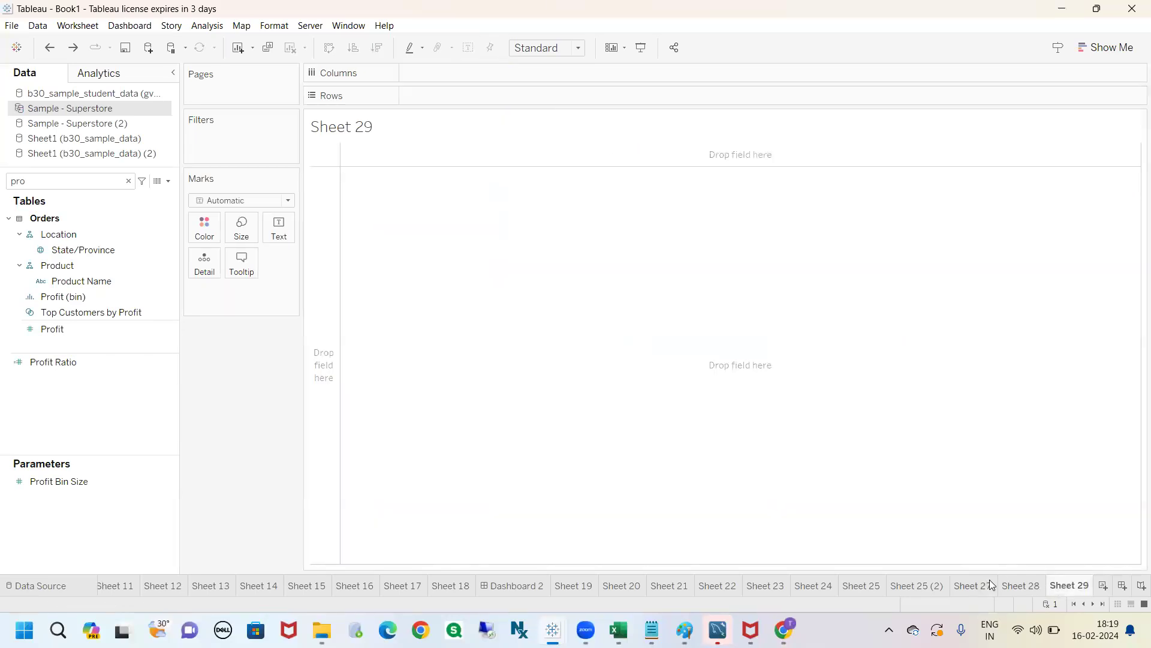
left_click(1038, 588)
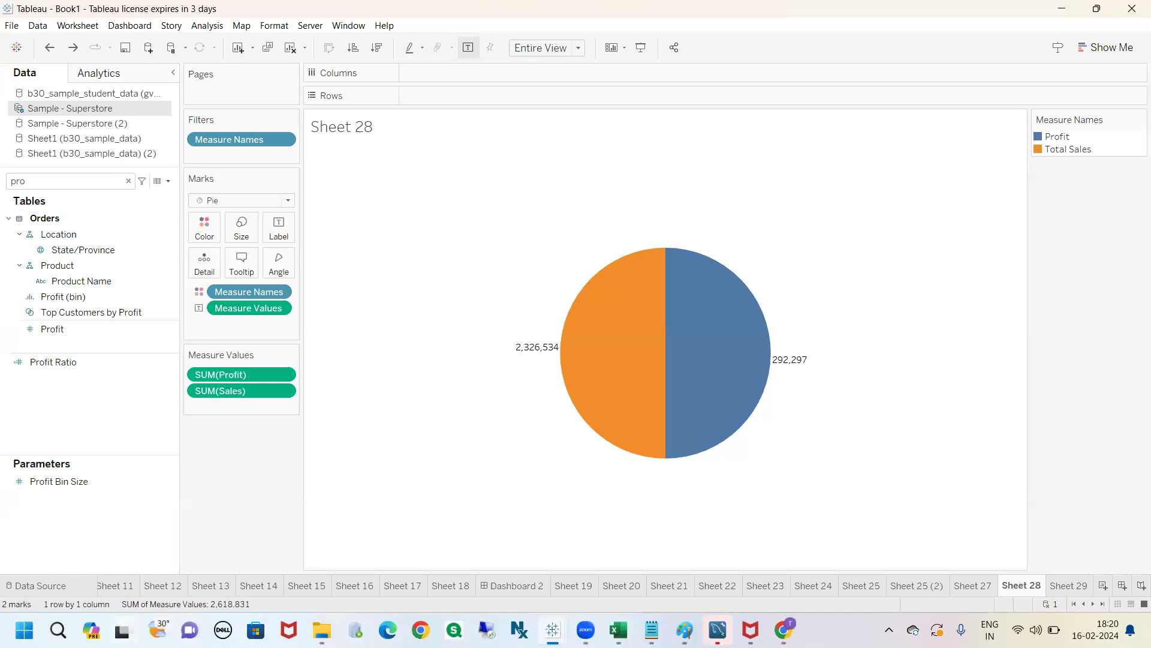
- Switch to the b30_sample_data workbook in Excel and clear cells M7:O9 and the total in L9
left_click(629, 625)
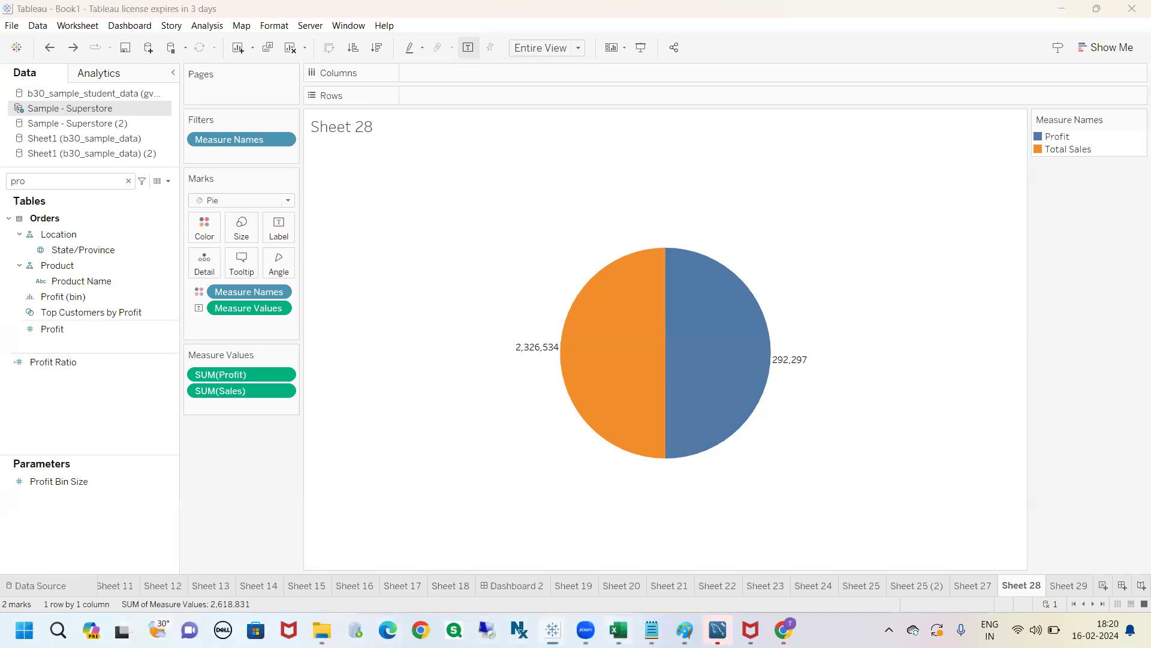
left_click_drag(675, 295, 770, 322)
key("Delete")
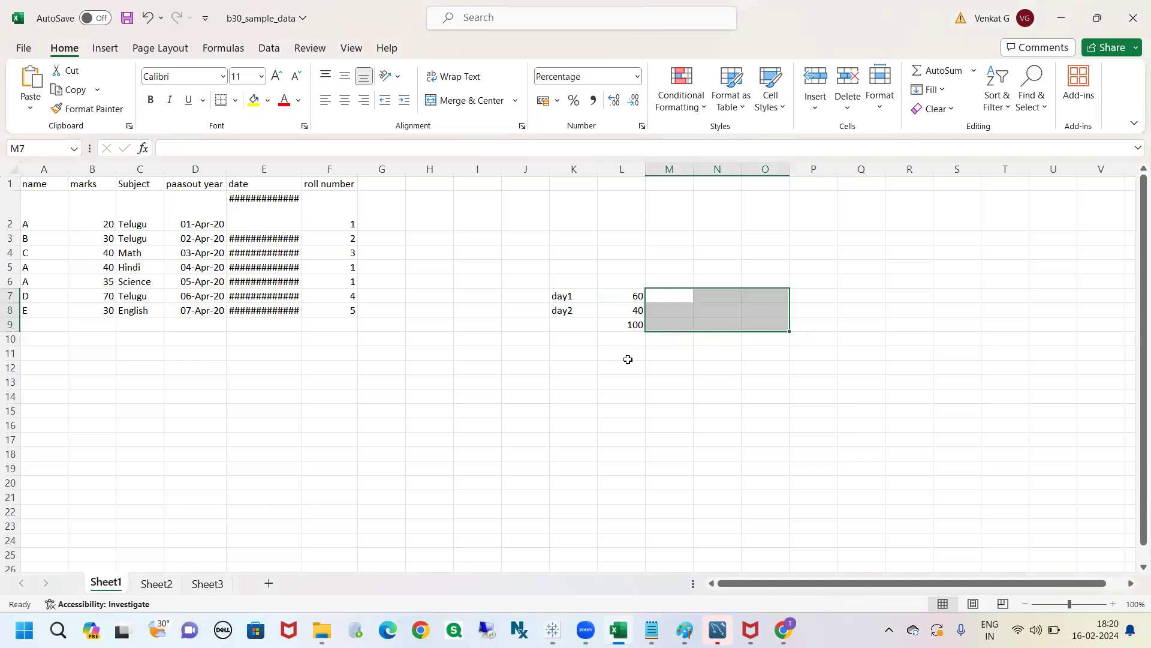
left_click(634, 325)
key("Delete")
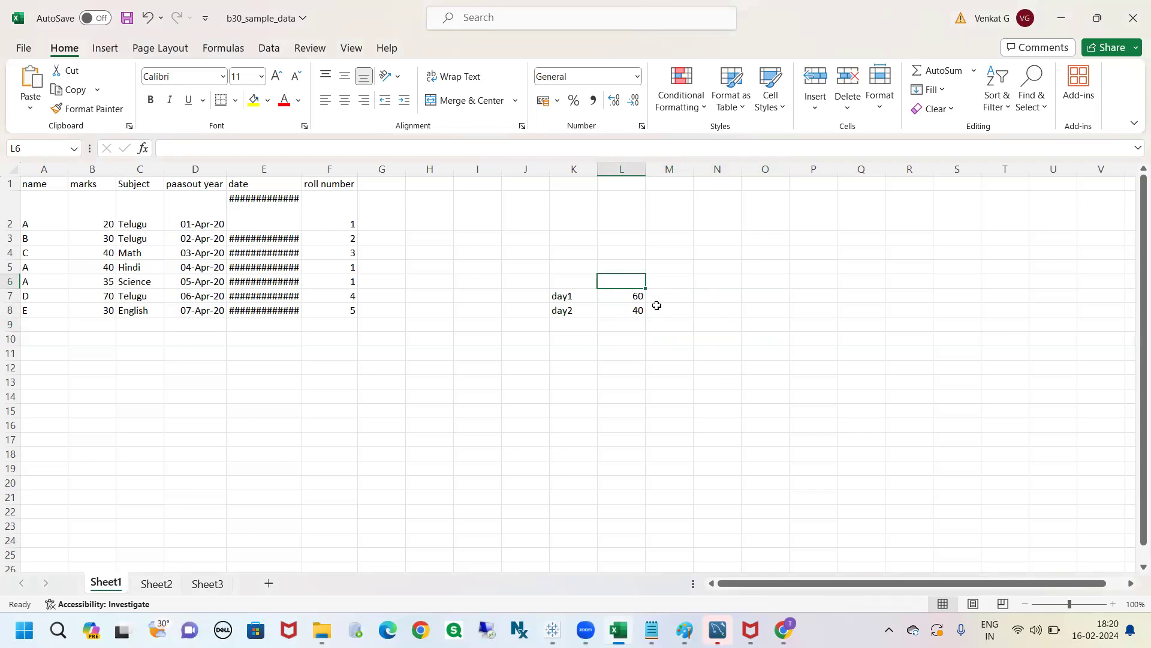
- Add the headers sales in L6 and quantity in M6 above the day1 and day2 rows
type("sales")
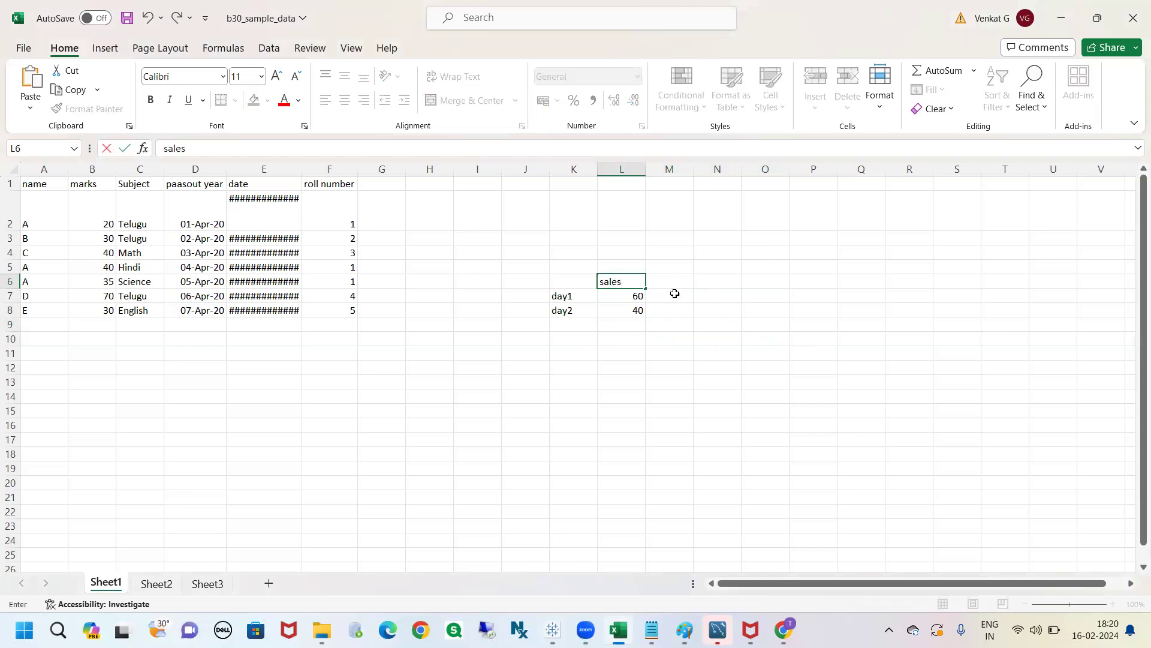
left_click(671, 281)
left_click(567, 286)
left_click(570, 295)
left_click(631, 295)
left_click(658, 282)
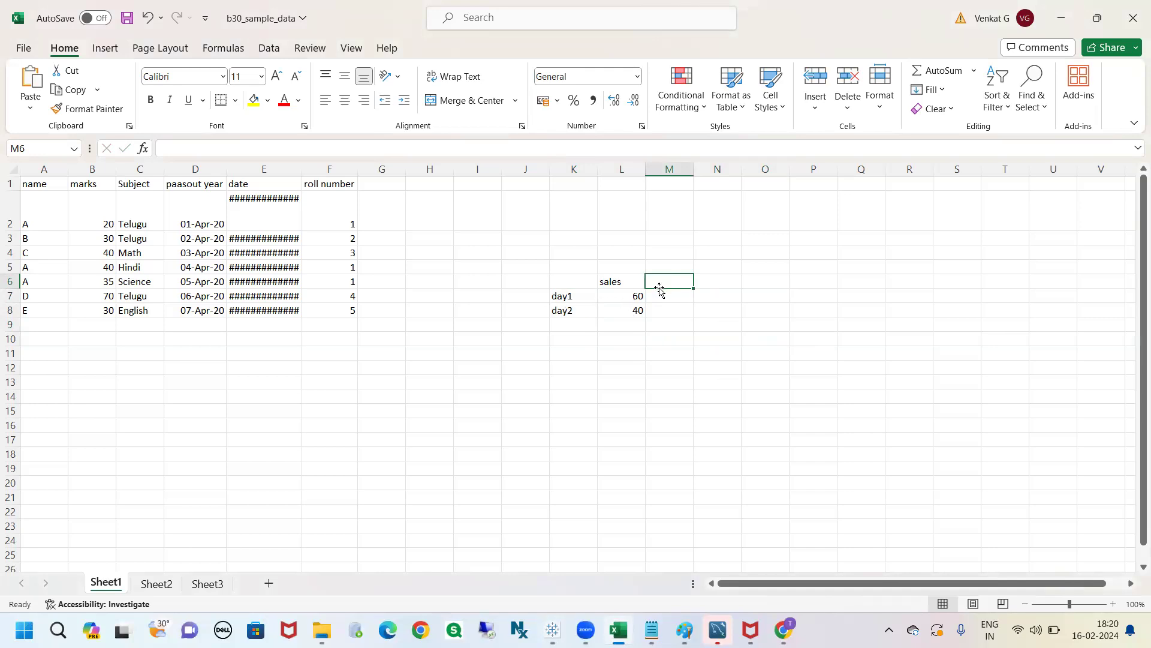
type("quantity")
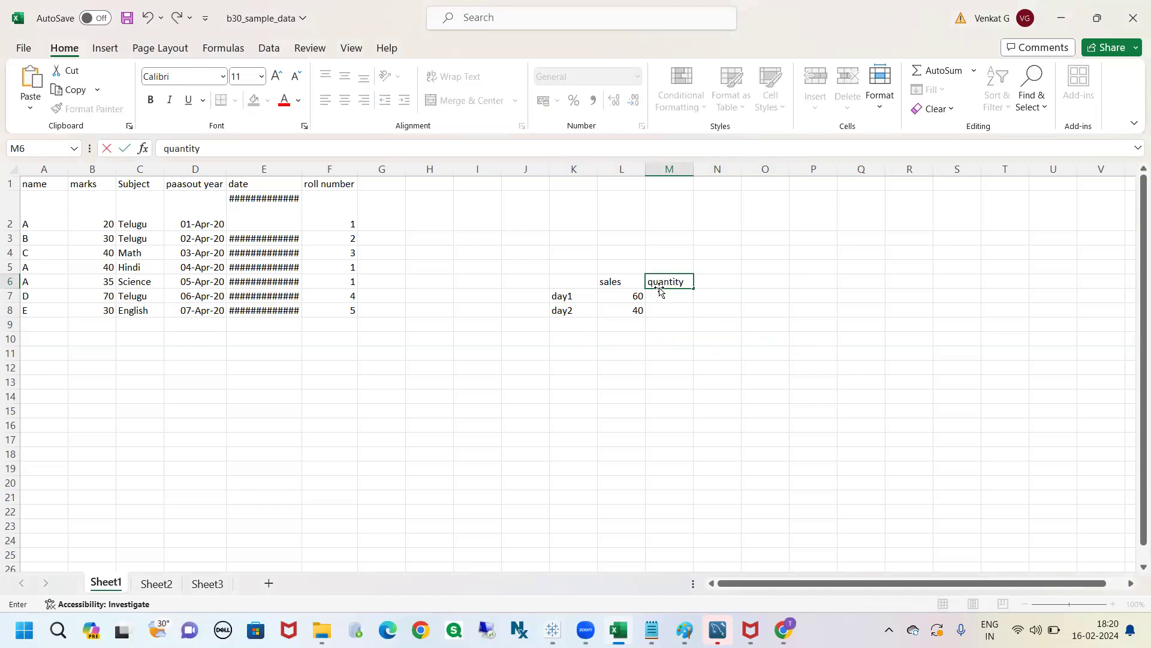
key("Return")
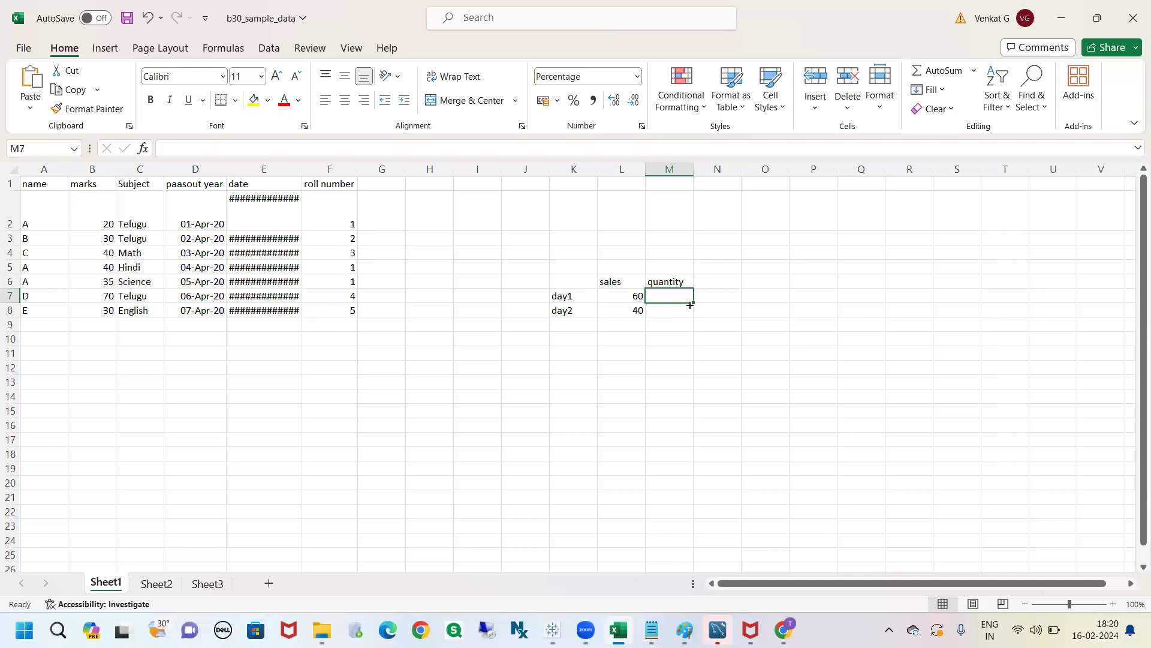
- Try a quantity of 10 for day1 in cell M7, compare it with the sales cell, and clear it
type("10")
key("Delete")
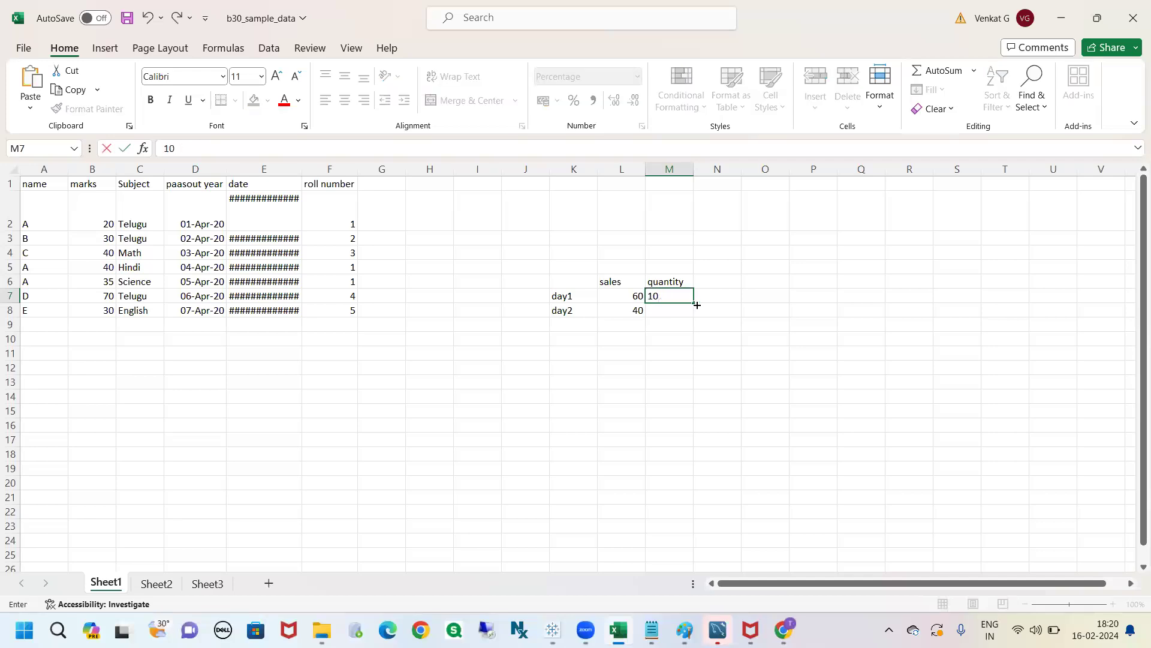
left_click(639, 366)
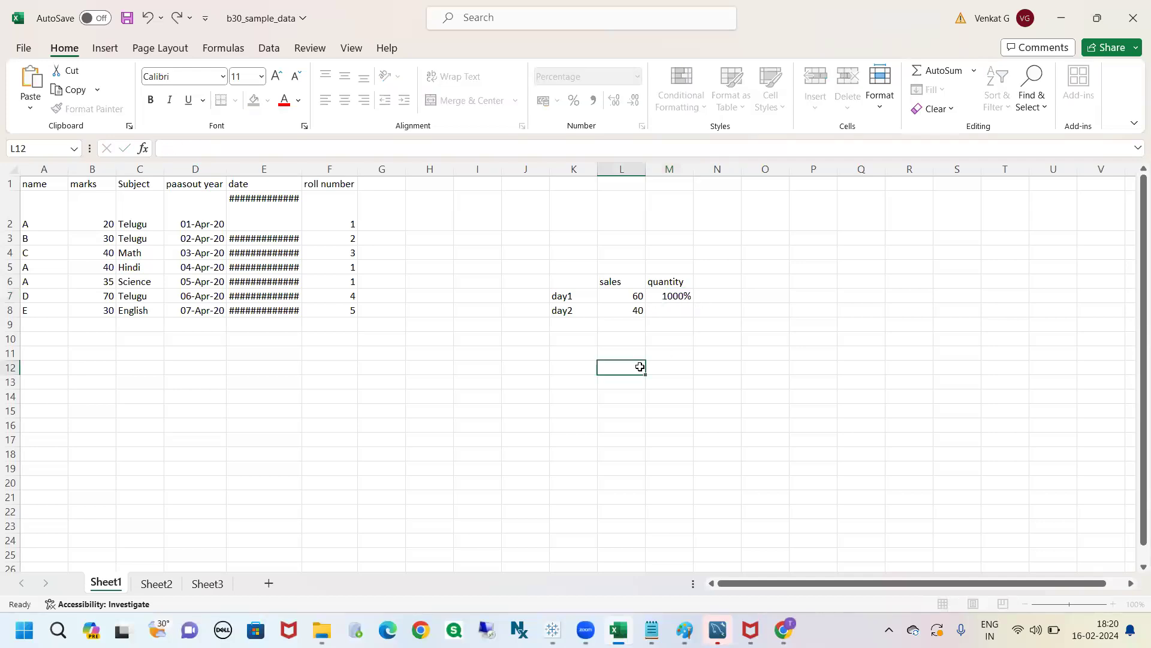
left_click(664, 302)
left_click_drag(631, 297, 663, 294)
left_click(672, 324)
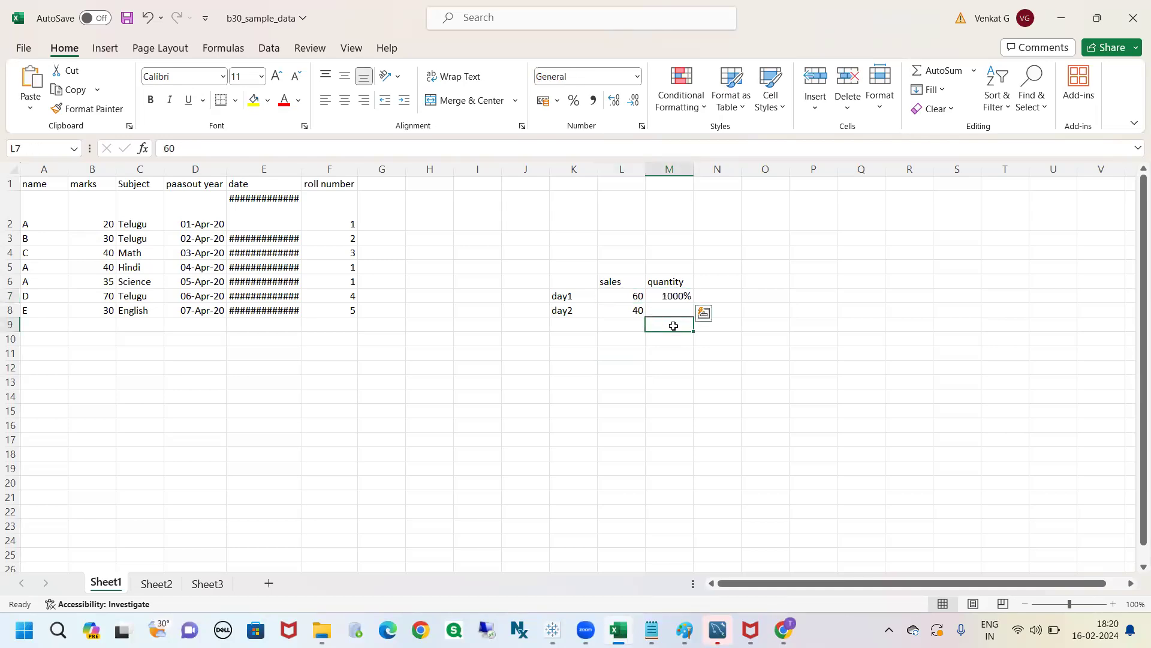
left_click(676, 300)
key("Delete")
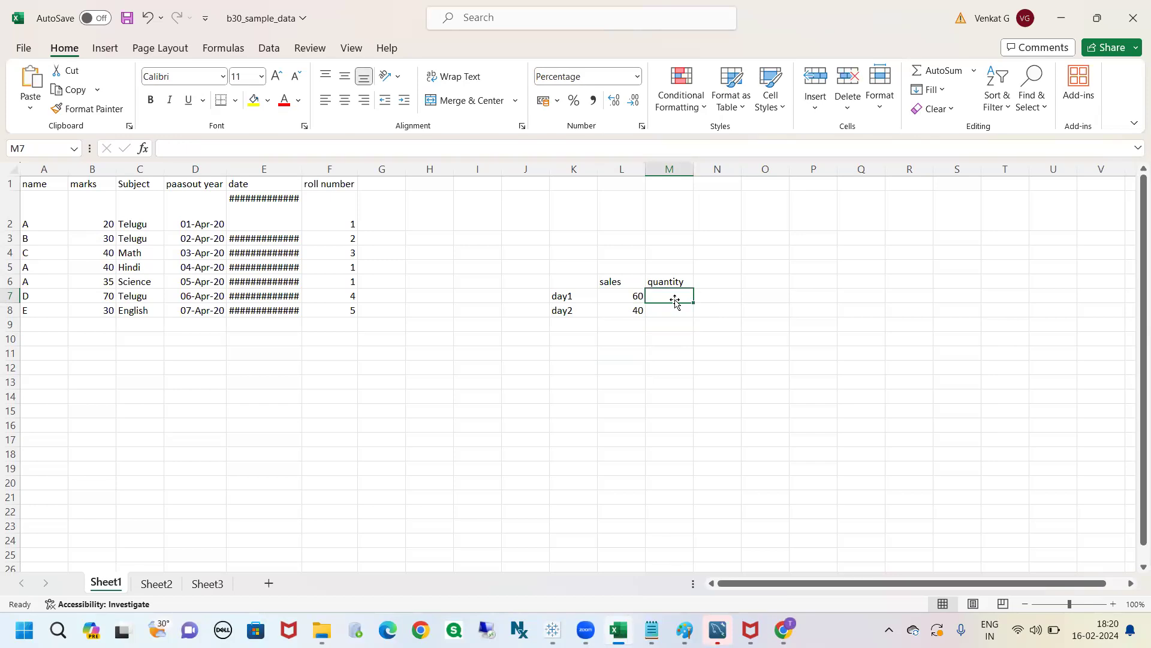
- Compare the sales and quantity header cells, and switch back to the Sheet 28 pie chart in Tableau
left_click(580, 345)
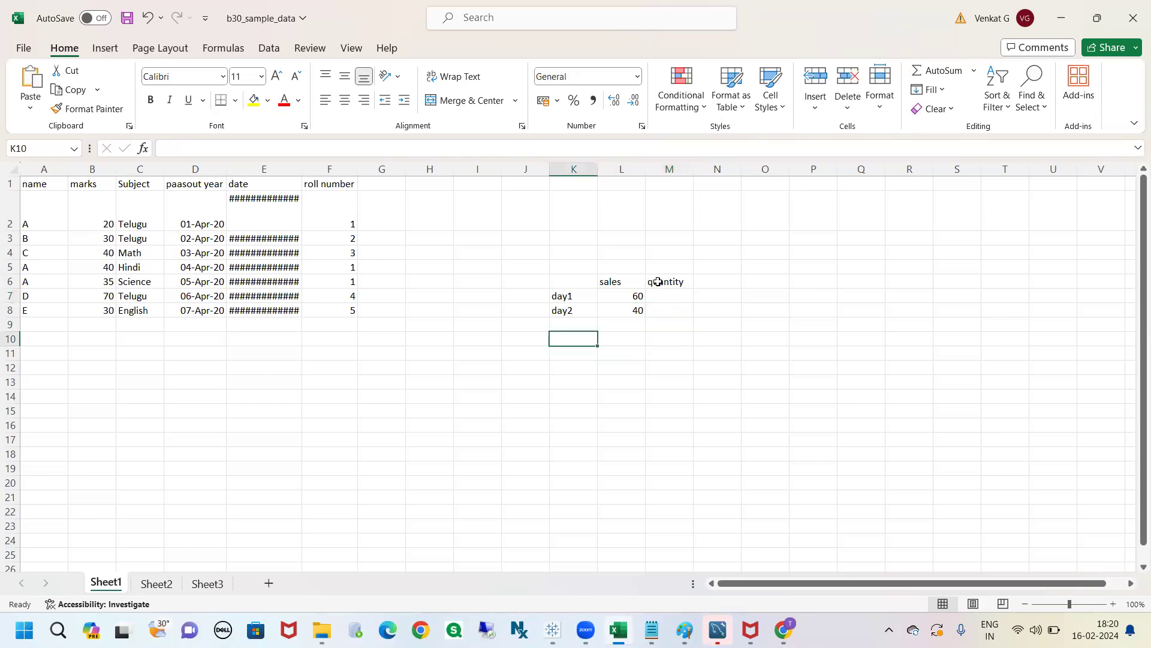
key("alt")
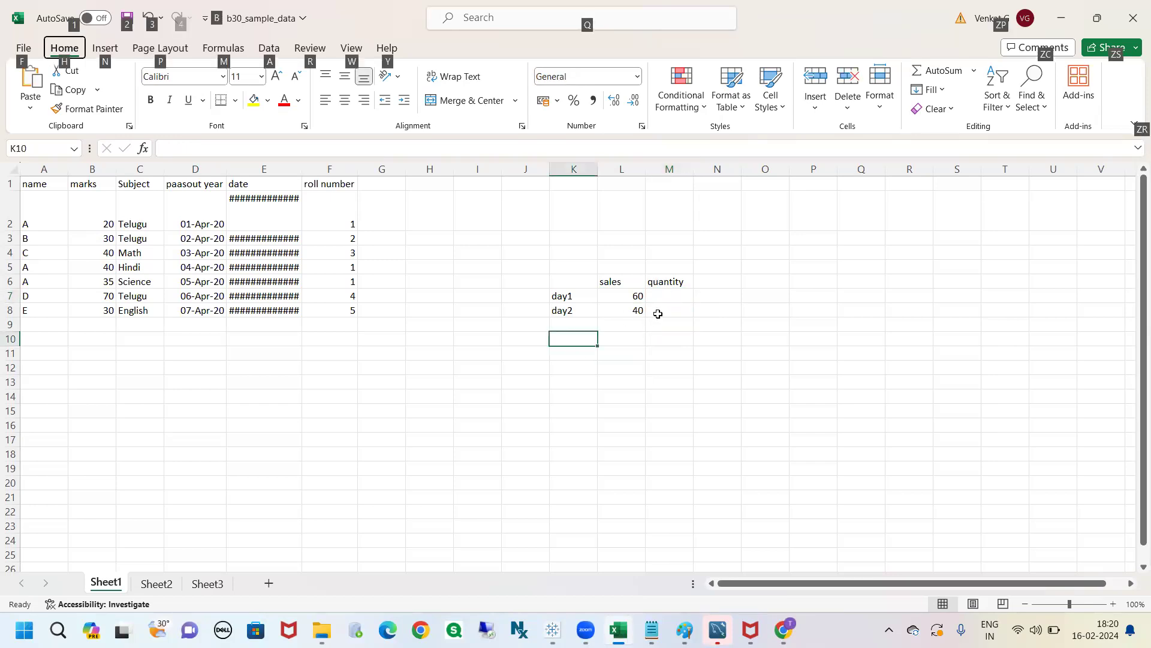
key("alt")
left_click(661, 283)
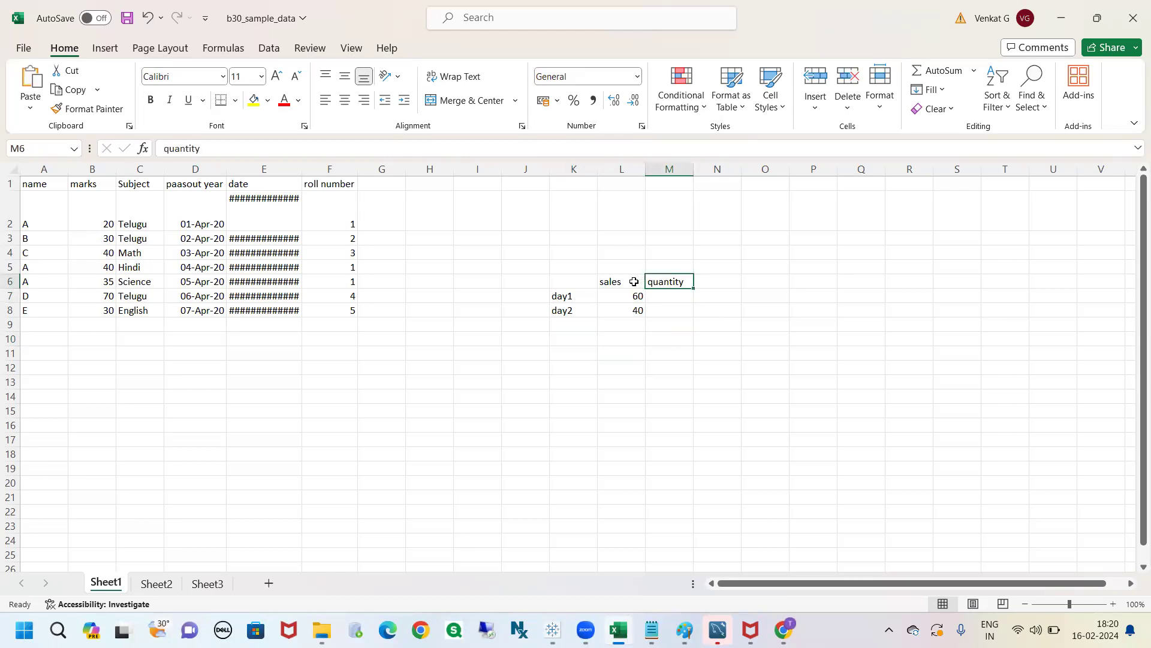
left_click(632, 282)
left_click(665, 281)
left_click(718, 630)
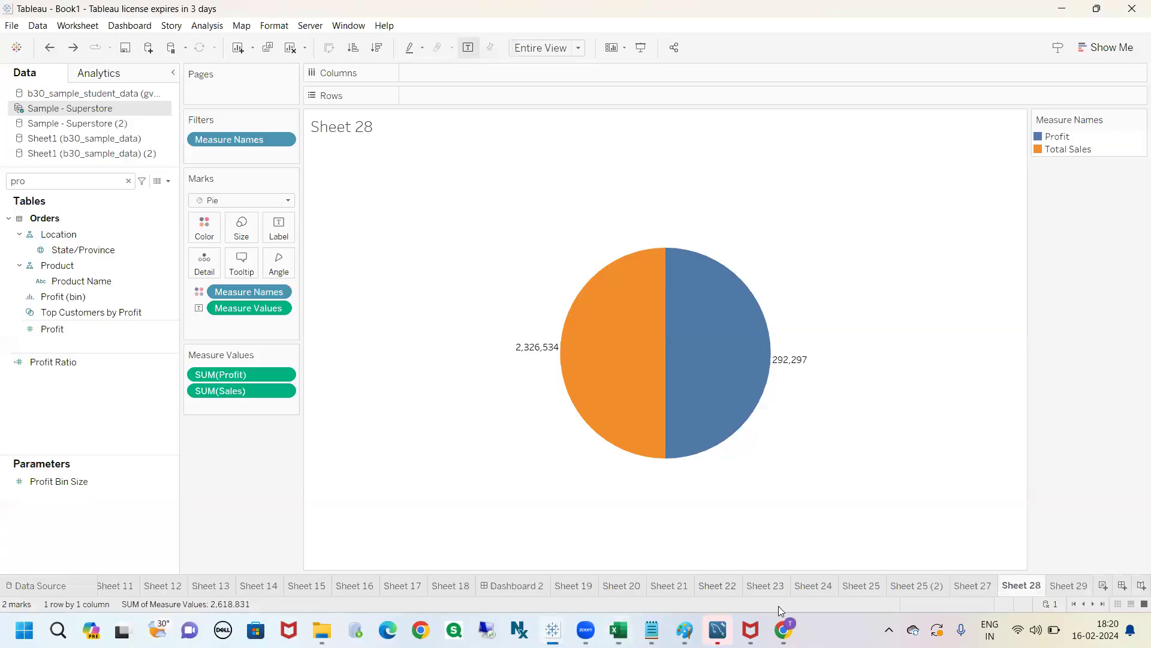
- Create the calculated field Calculation1 with the formula SUM([Profit])/SUM([Sales])
left_click(283, 391)
left_click(394, 453)
left_click(168, 181)
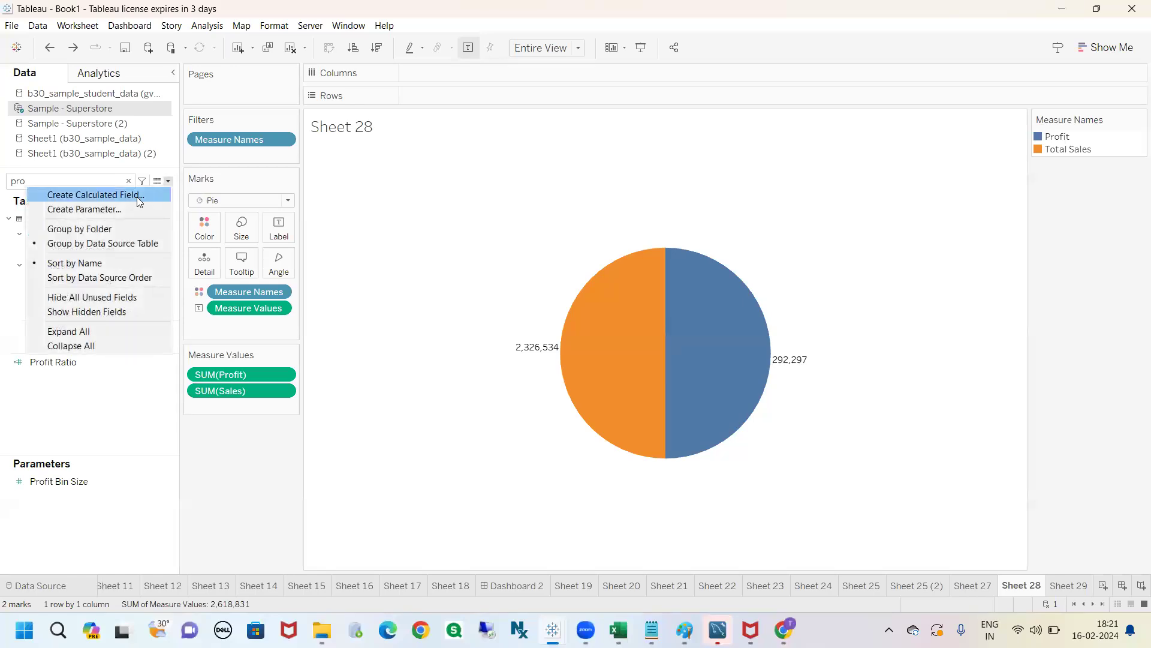
left_click(120, 195)
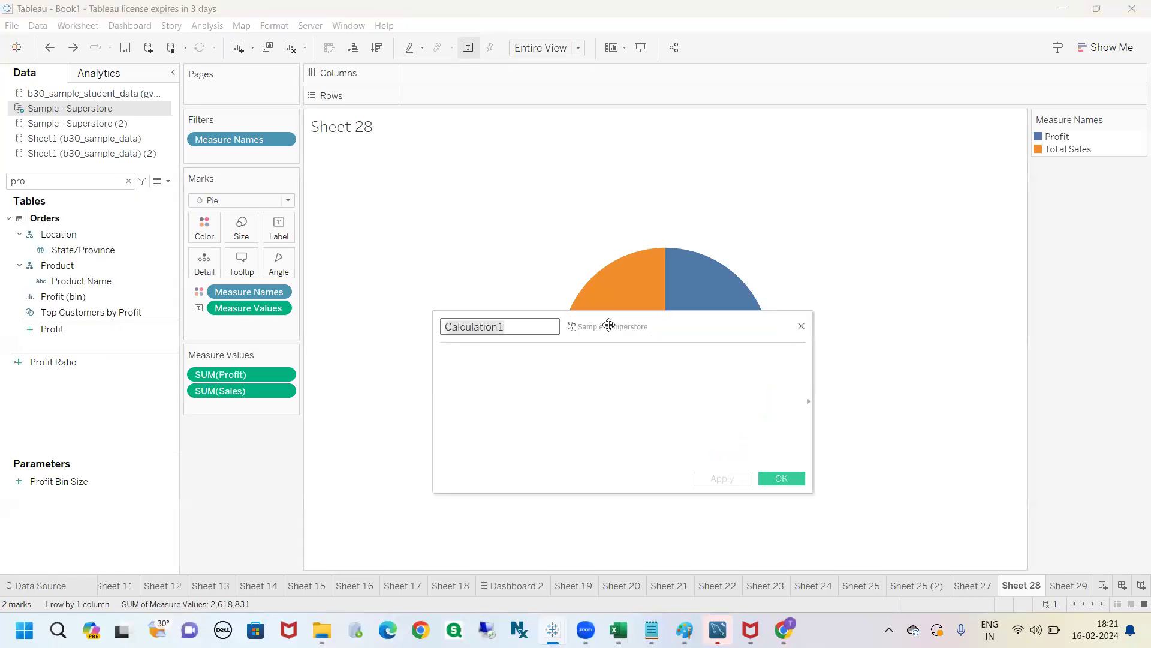
left_click_drag(609, 324, 528, 413)
left_click_drag(241, 377, 407, 460)
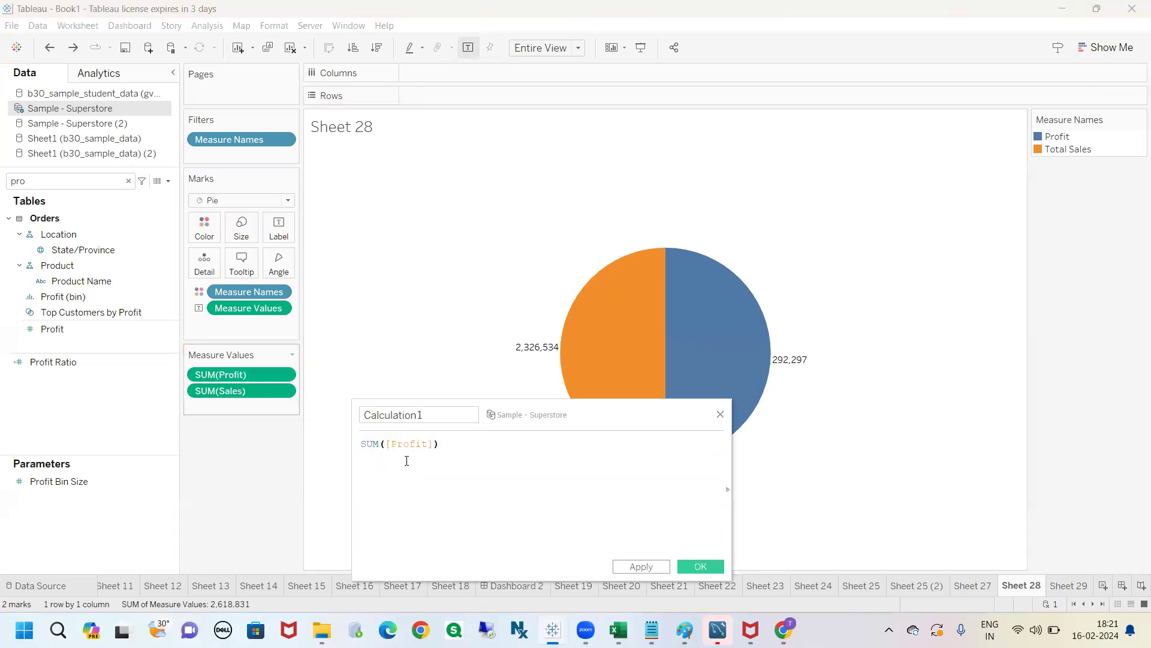
left_click_drag(220, 391, 634, 527)
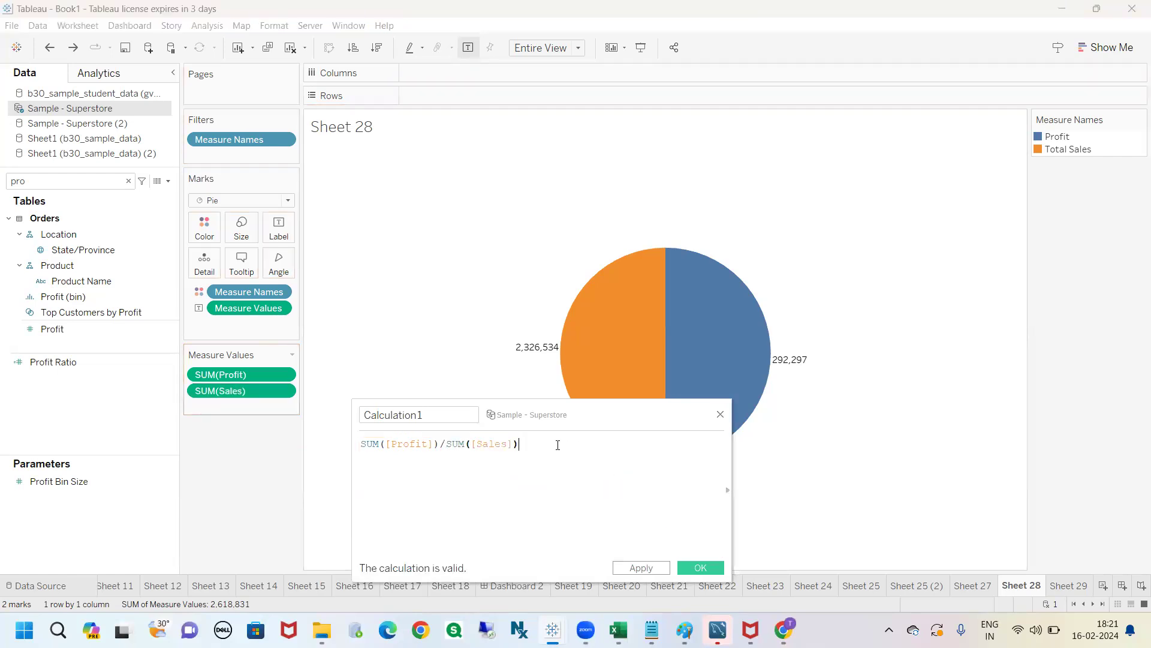
left_click(700, 568)
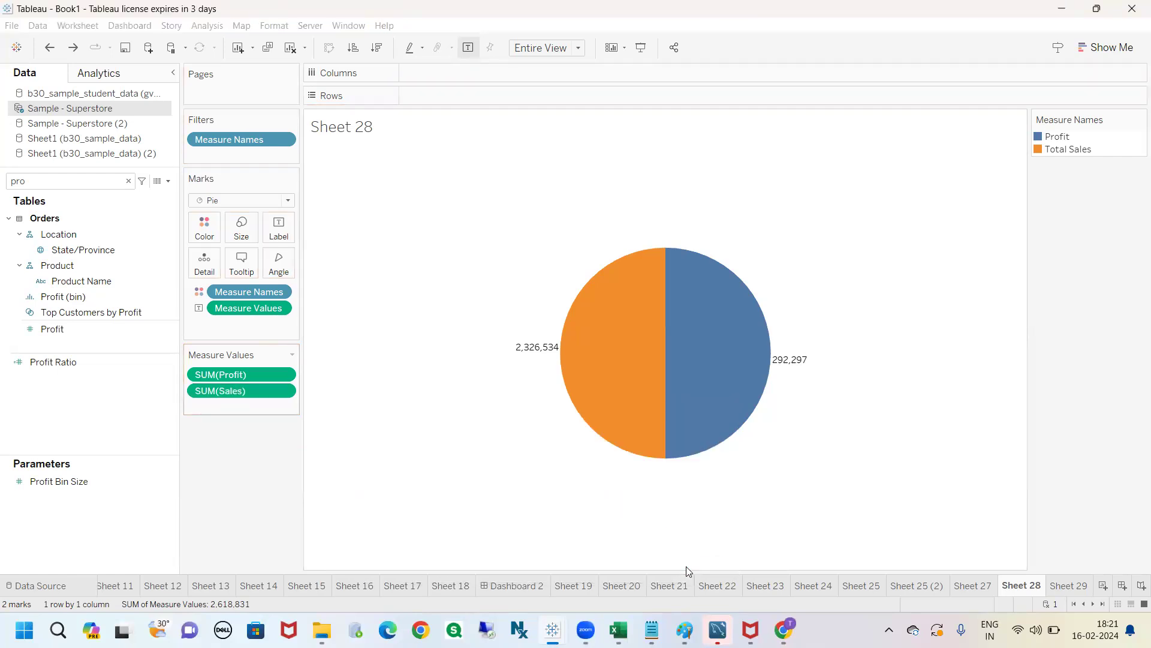
- Filter the data fields by ca and add Calculation1 to the measure values of the pie chart
double_click(57, 181)
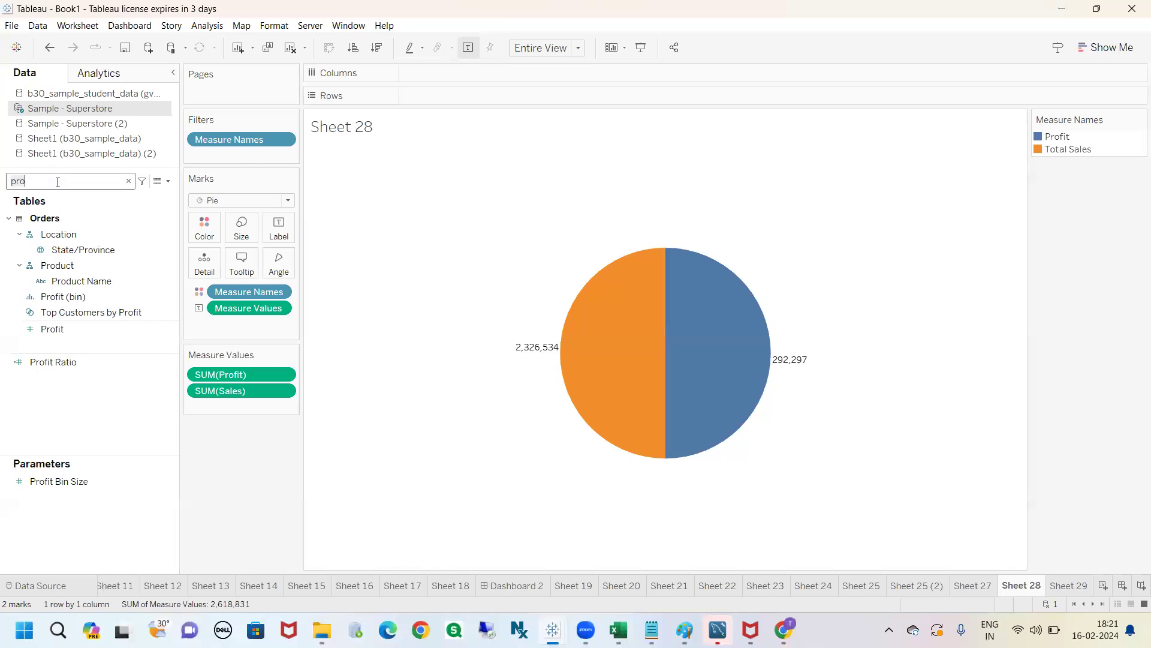
type("ca")
left_click_drag(84, 319, 230, 414)
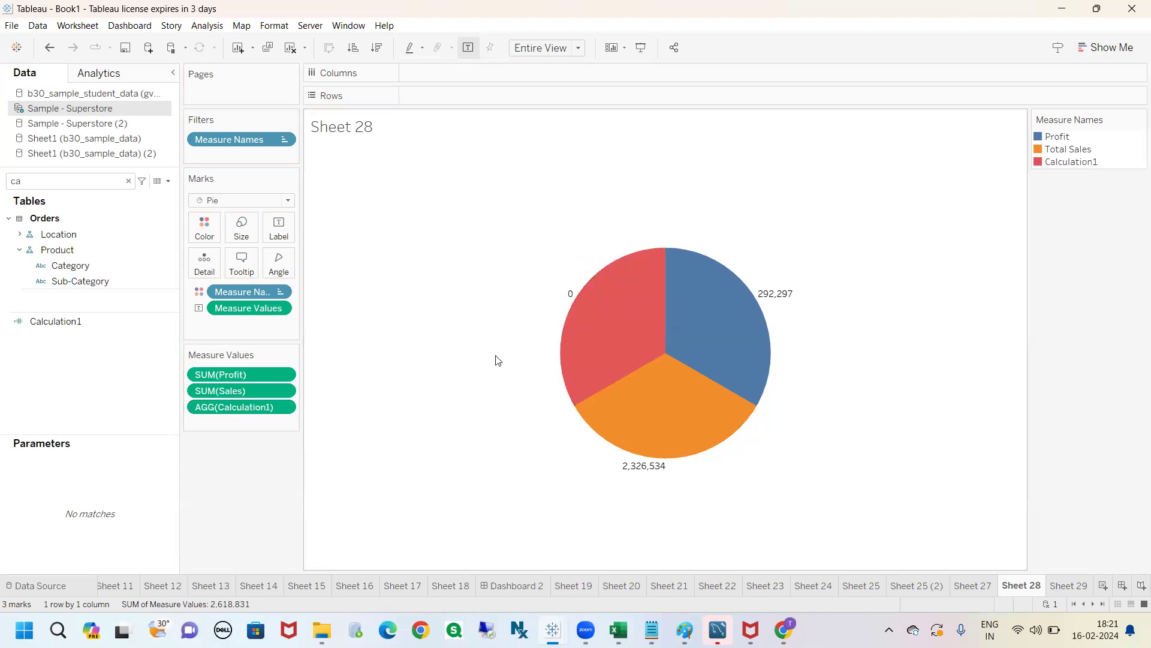
mouse_move(587, 294)
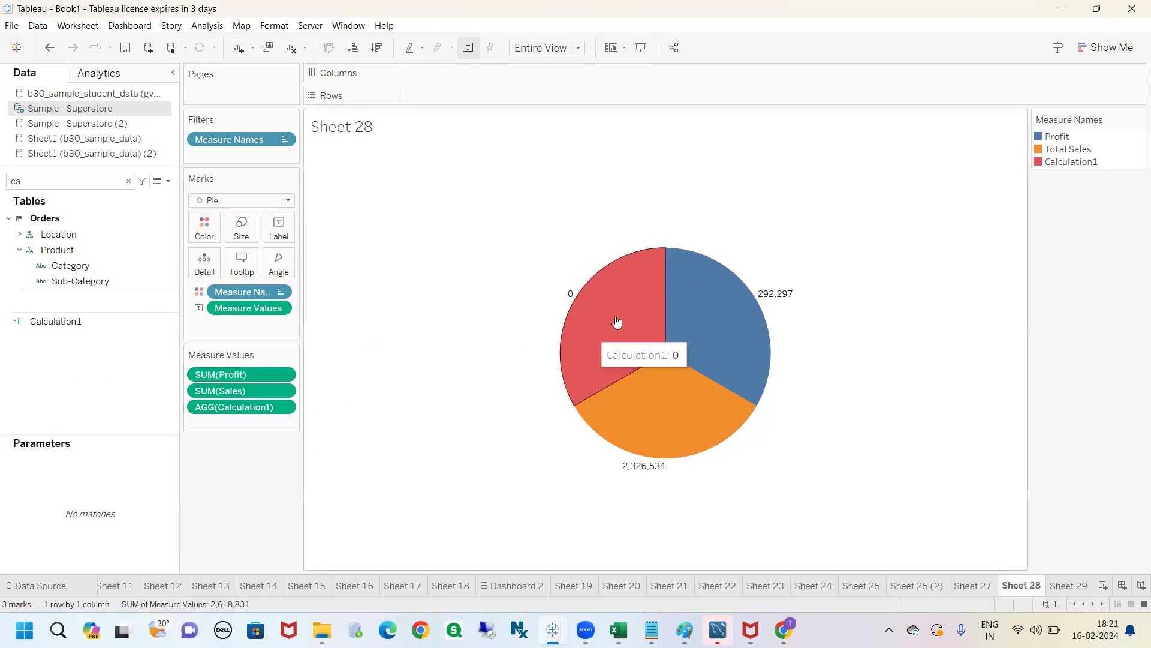
- Format the Calculation1 measure value as a percentage with 2 decimal places and close the formatting options
left_click(283, 408)
left_click(245, 477)
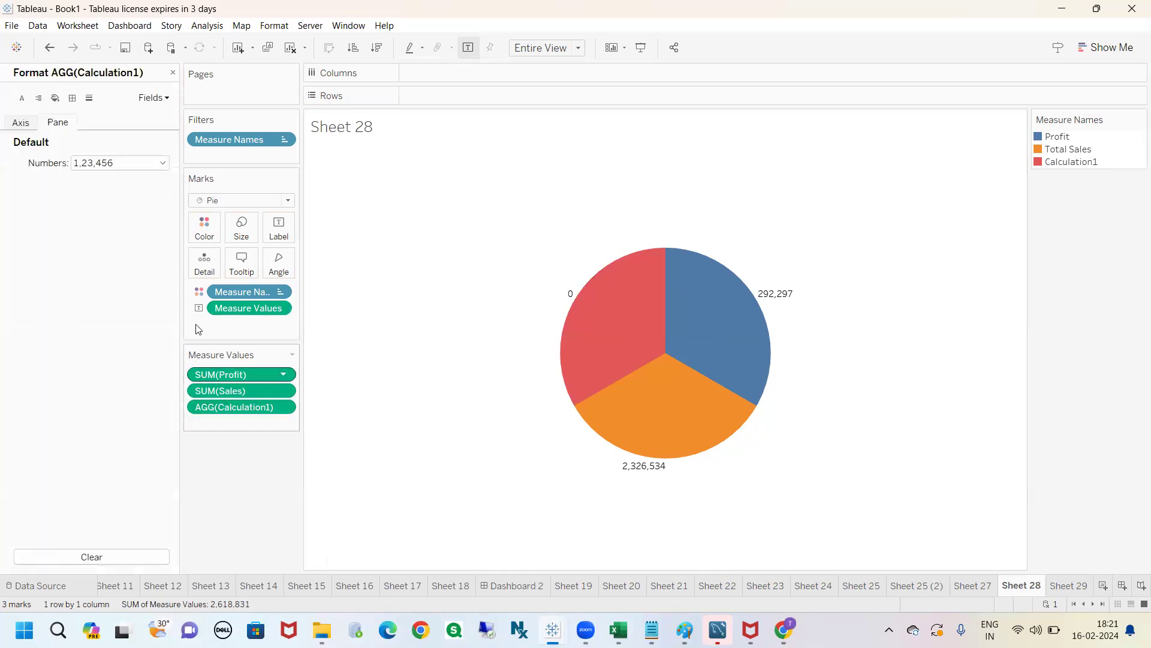
left_click(157, 163)
left_click(99, 246)
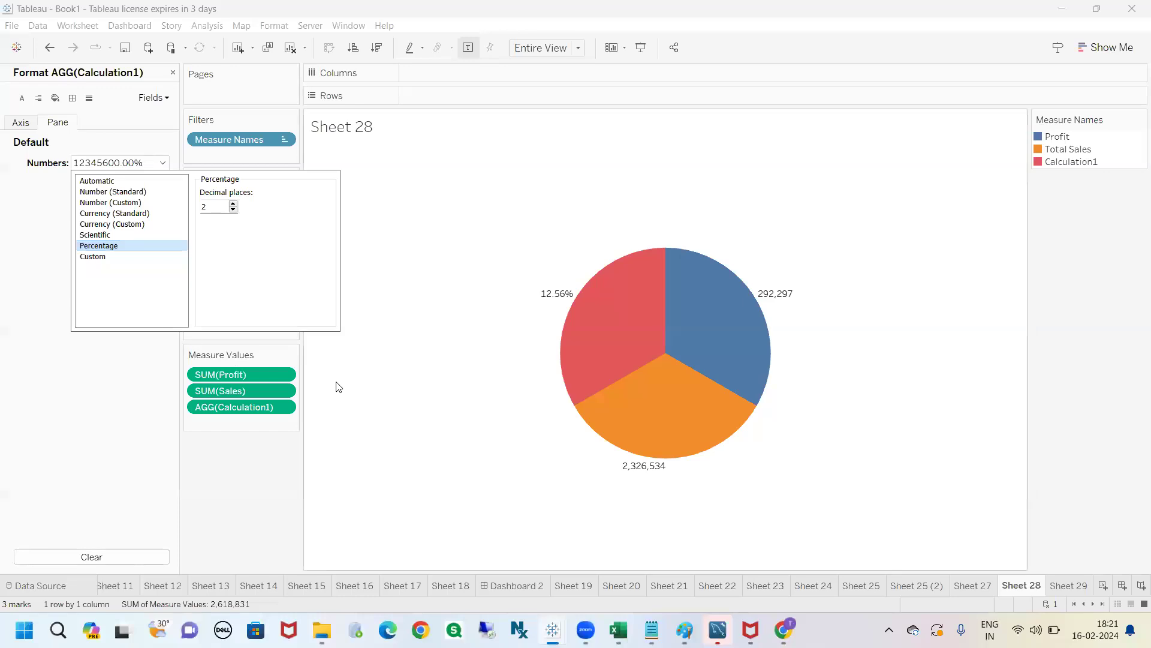
mouse_move(527, 287)
left_mouse_down()
mouse_move(533, 344)
mouse_move(595, 273)
mouse_move(524, 283)
mouse_move(496, 243)
mouse_move(518, 282)
mouse_move(533, 254)
mouse_move(506, 281)
left_mouse_up()
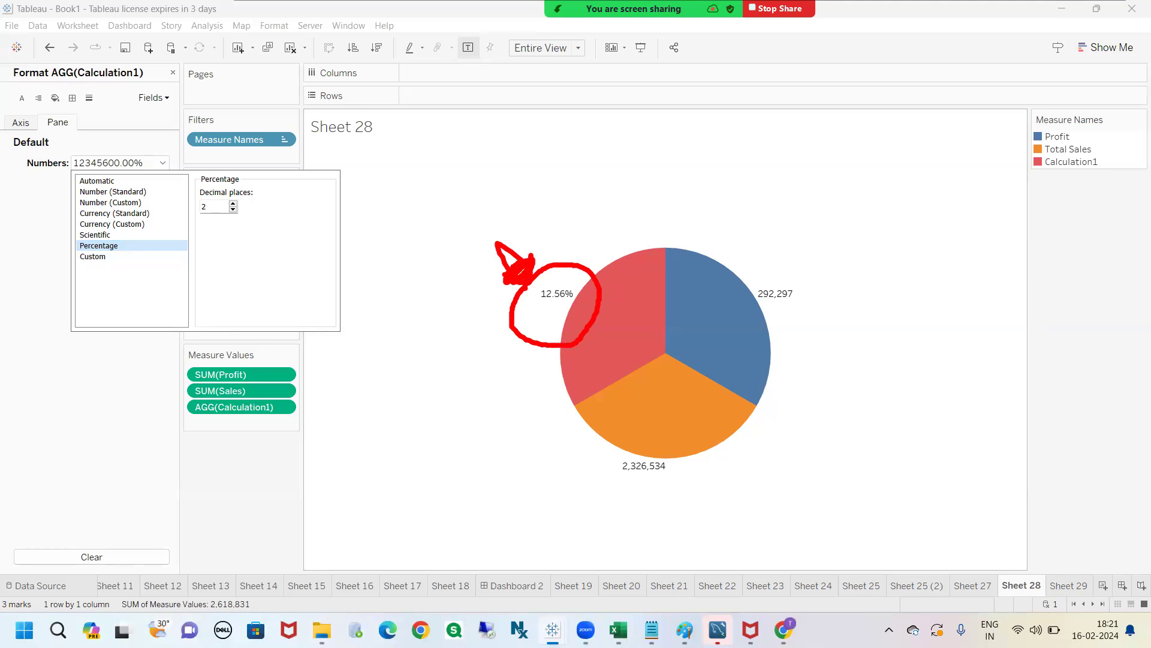
left_click(444, 371)
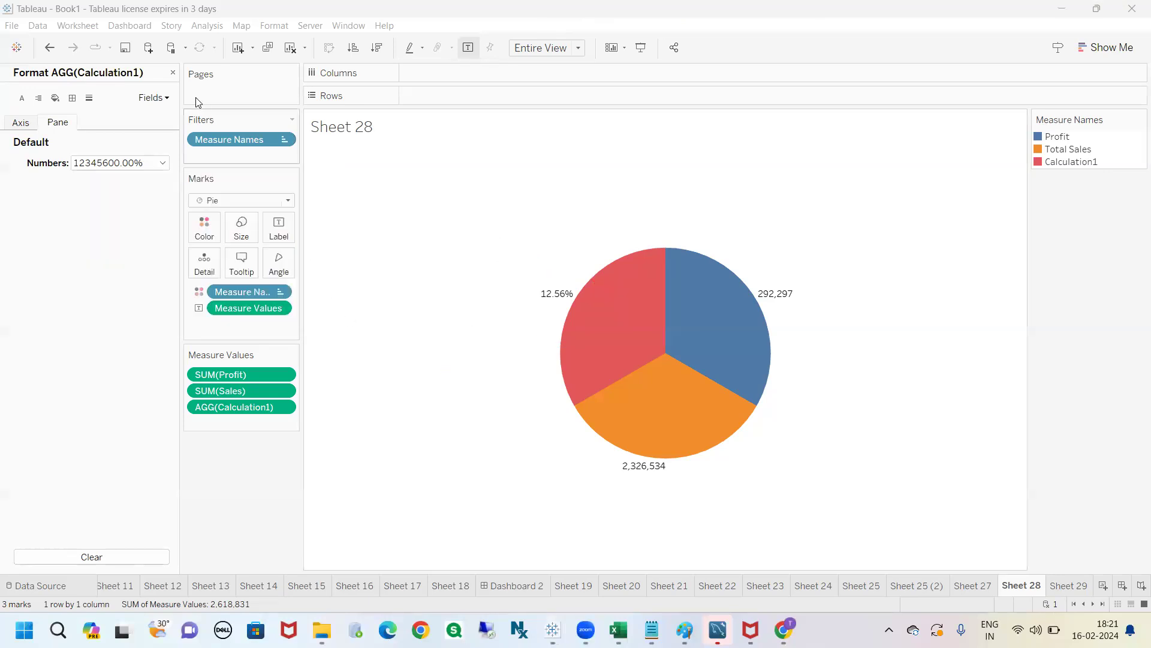
left_click(174, 73)
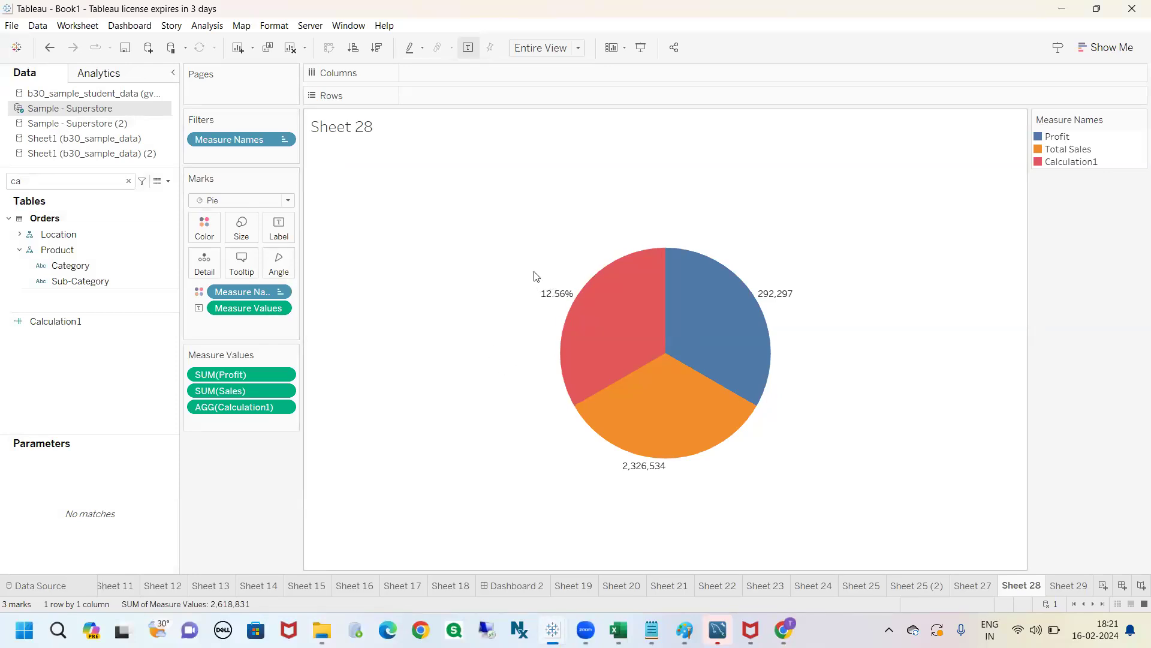
- Switch to the b30_sample_data workbook in Excel and enter 2021 in K11 with the value 100 in L11
key("alt+Tab")
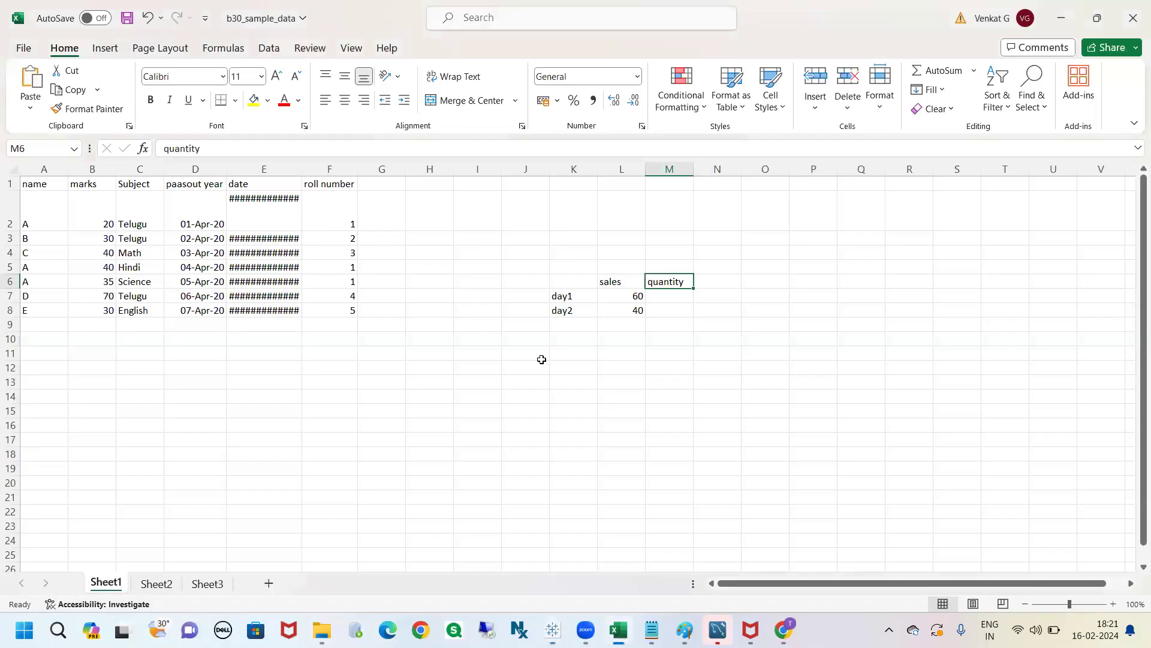
left_click(564, 361)
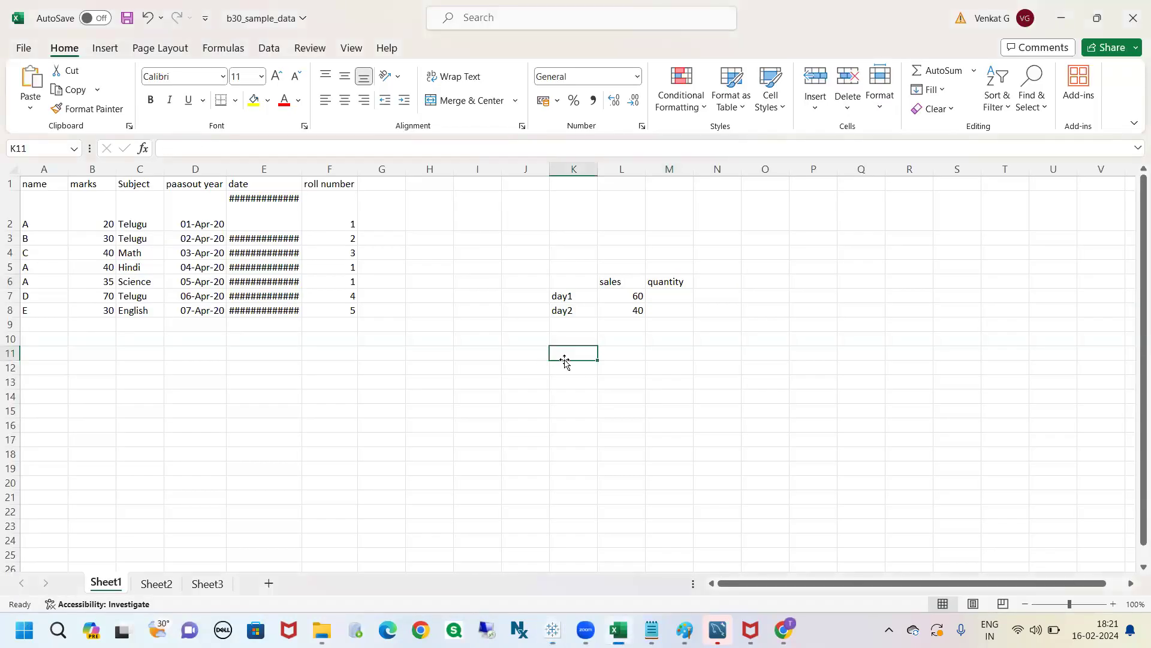
type("2021")
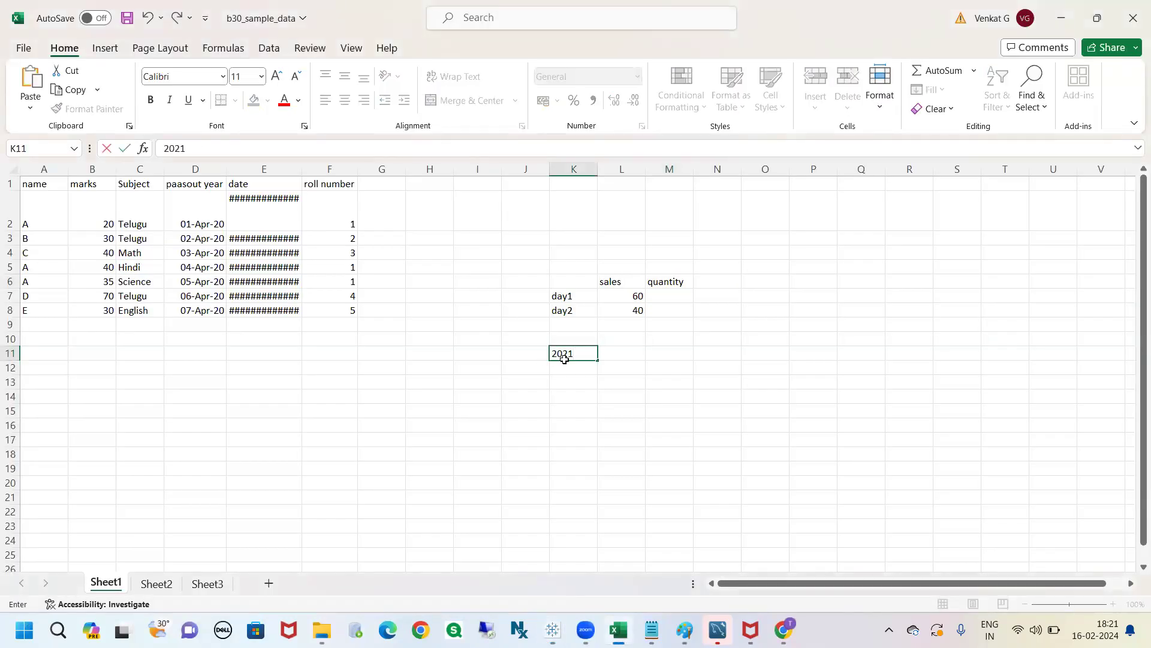
key("Tab")
type("100")
key("Return")
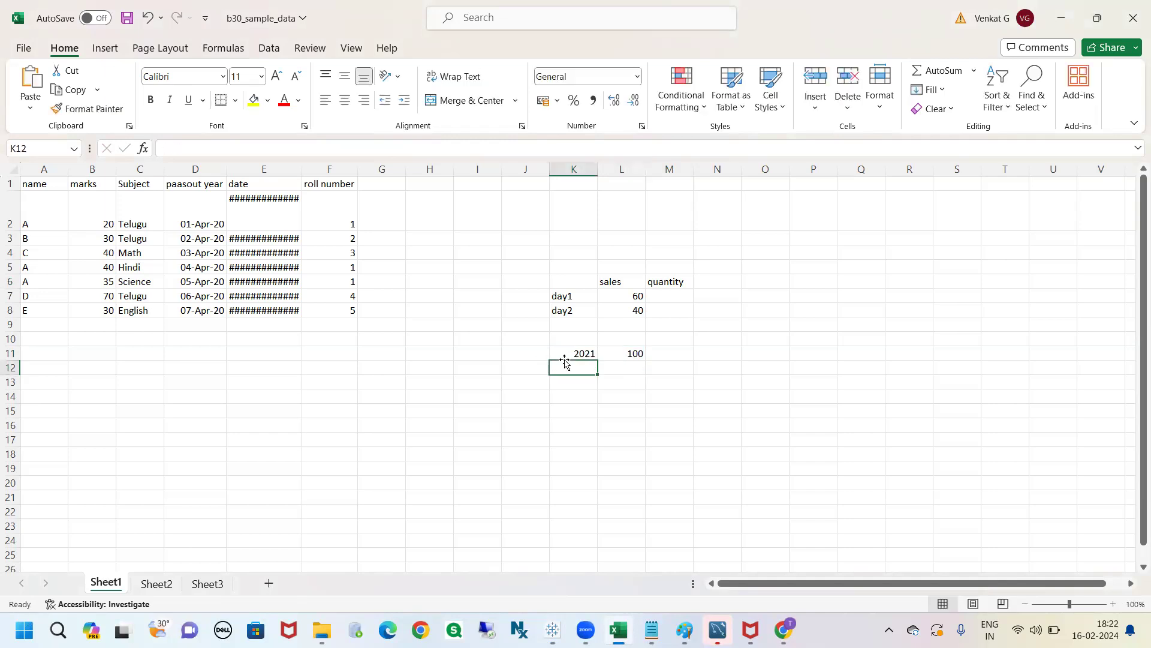
type("202")
key("BackSpace")
key("BackSpace")
key("BackSpace")
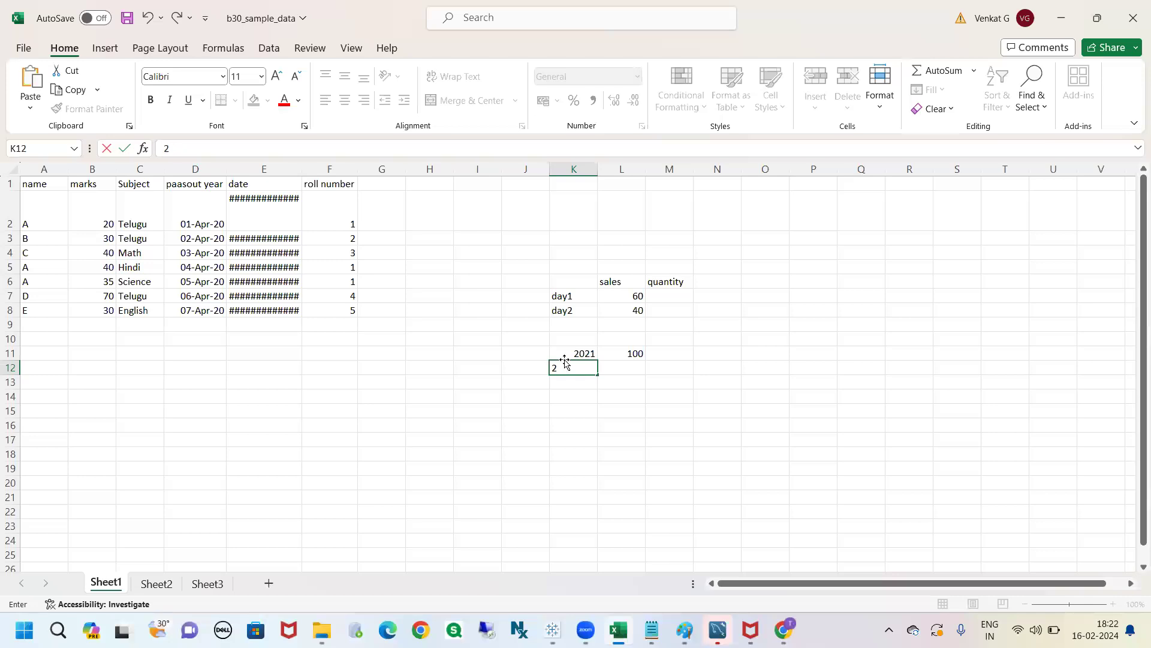
- Add the header JnJ in L10 and change the 2021 amount in L11 to $100
left_click(631, 354)
left_click(628, 338)
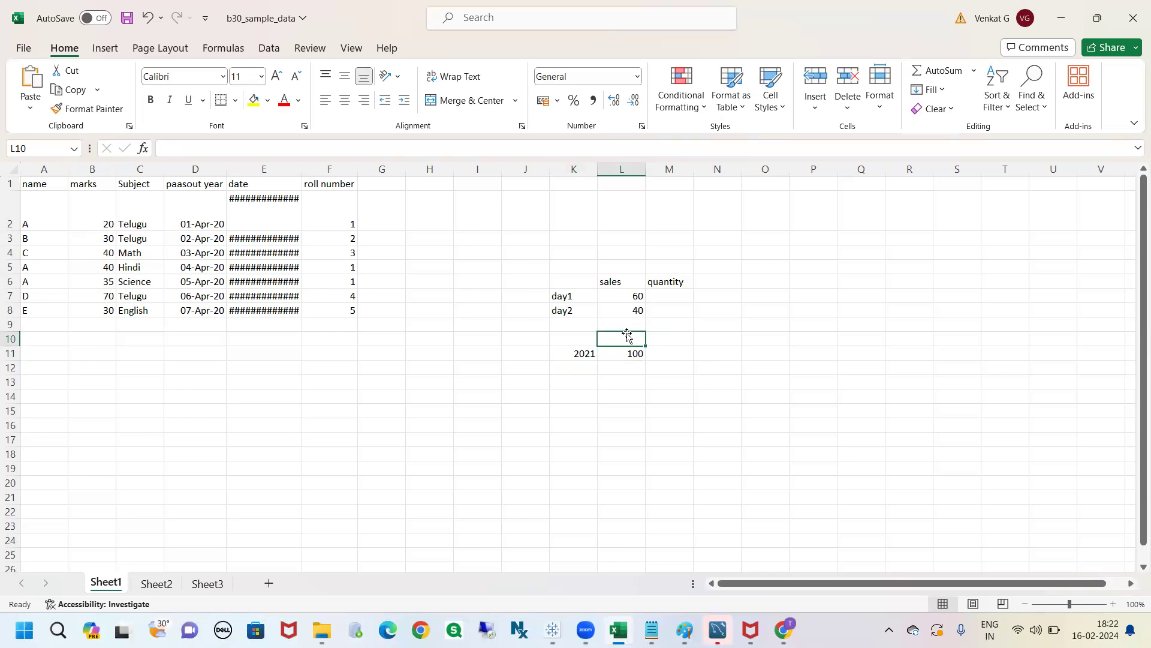
type("JnJ")
left_click(640, 454)
left_click(630, 354)
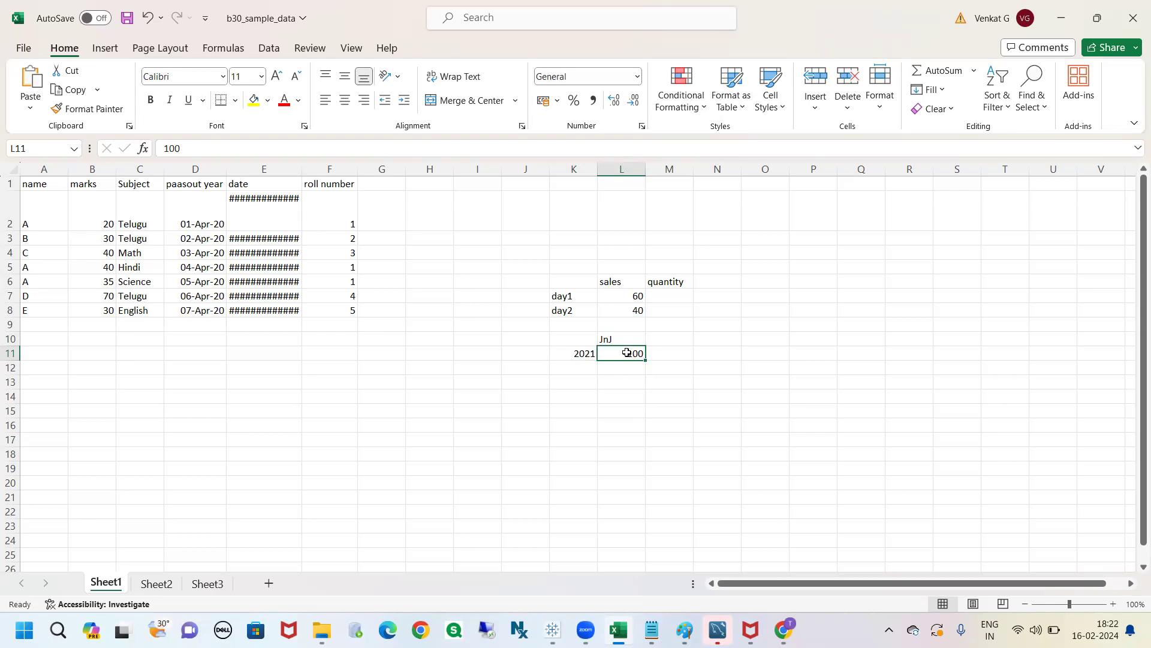
double_click(627, 352)
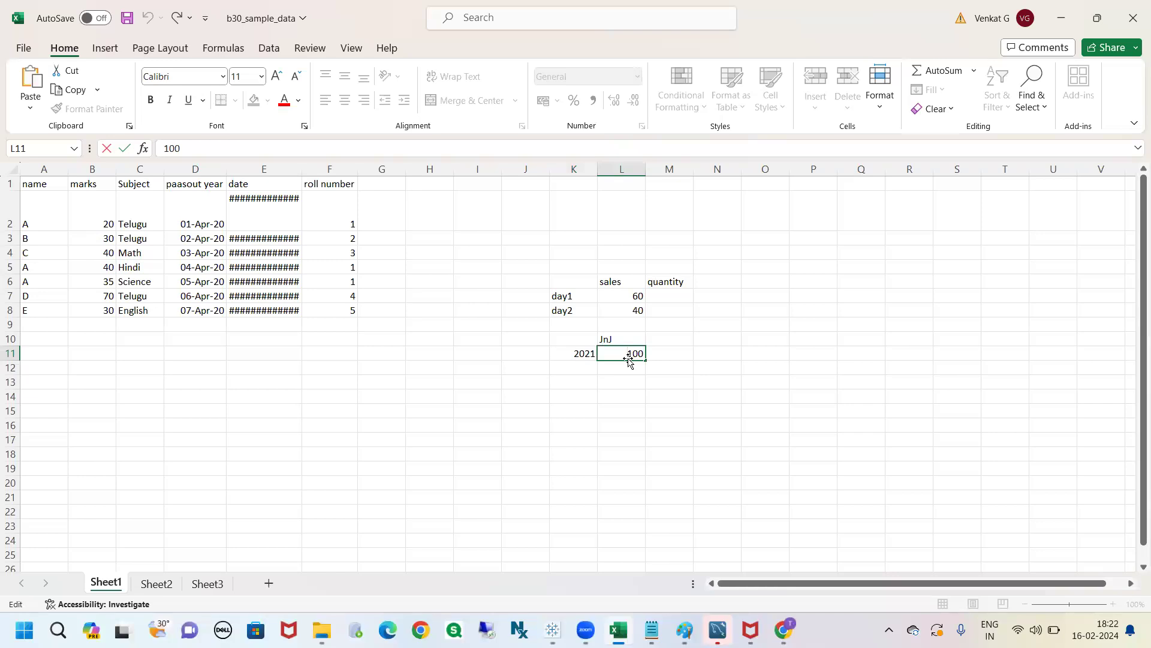
type("$")
left_click(616, 410)
- Enter the year 2022 in K12 with the amount $120 in L12
left_click(579, 366)
type("2002")
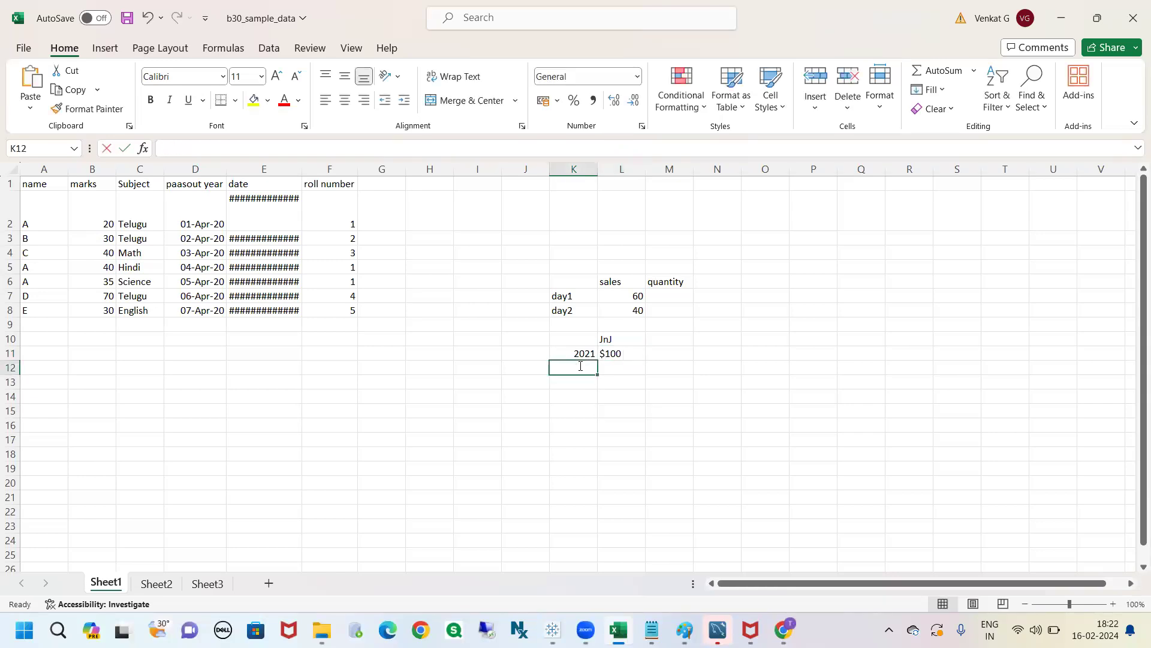
key("BackSpace")
key("BackSpace")
type("22")
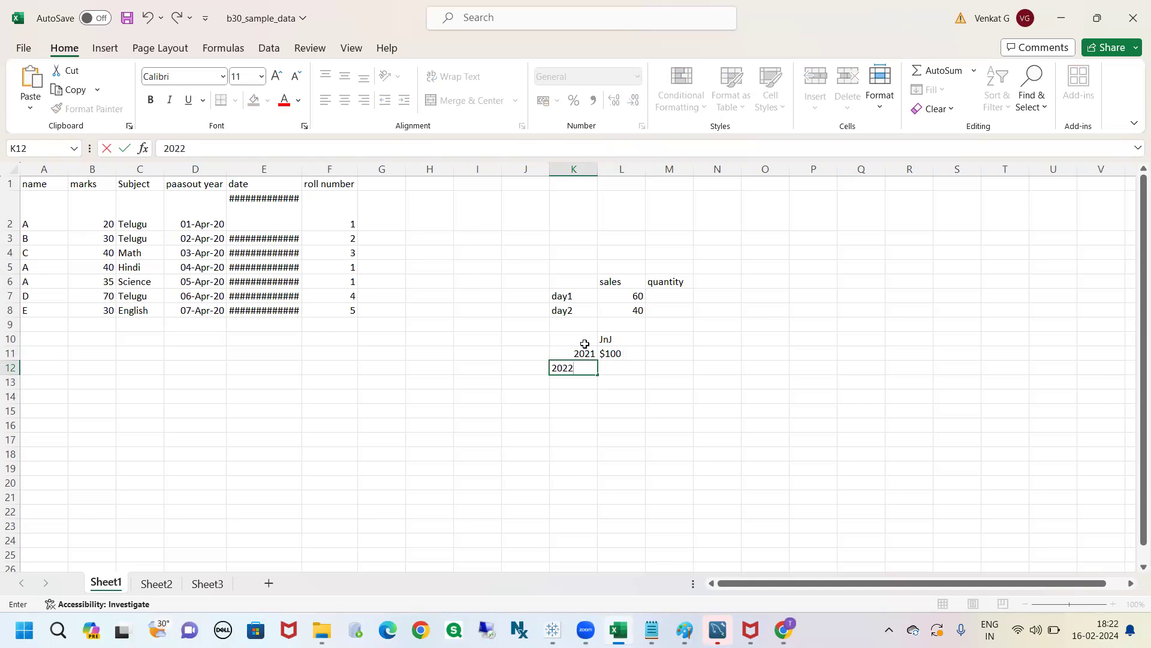
left_click(626, 363)
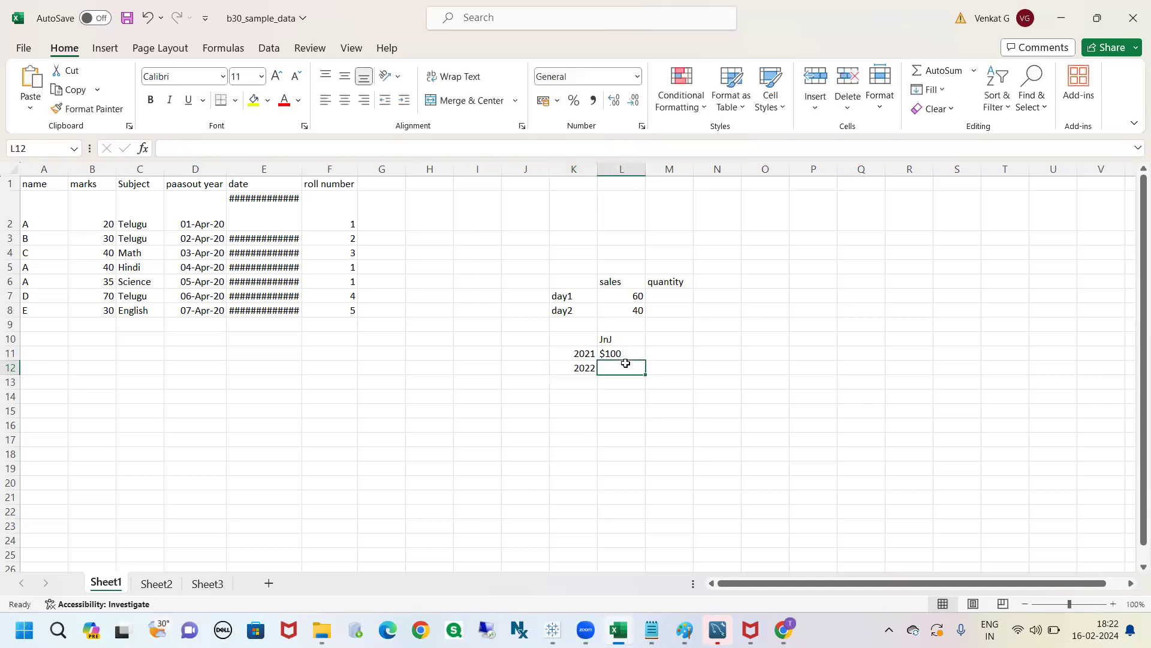
type("$")
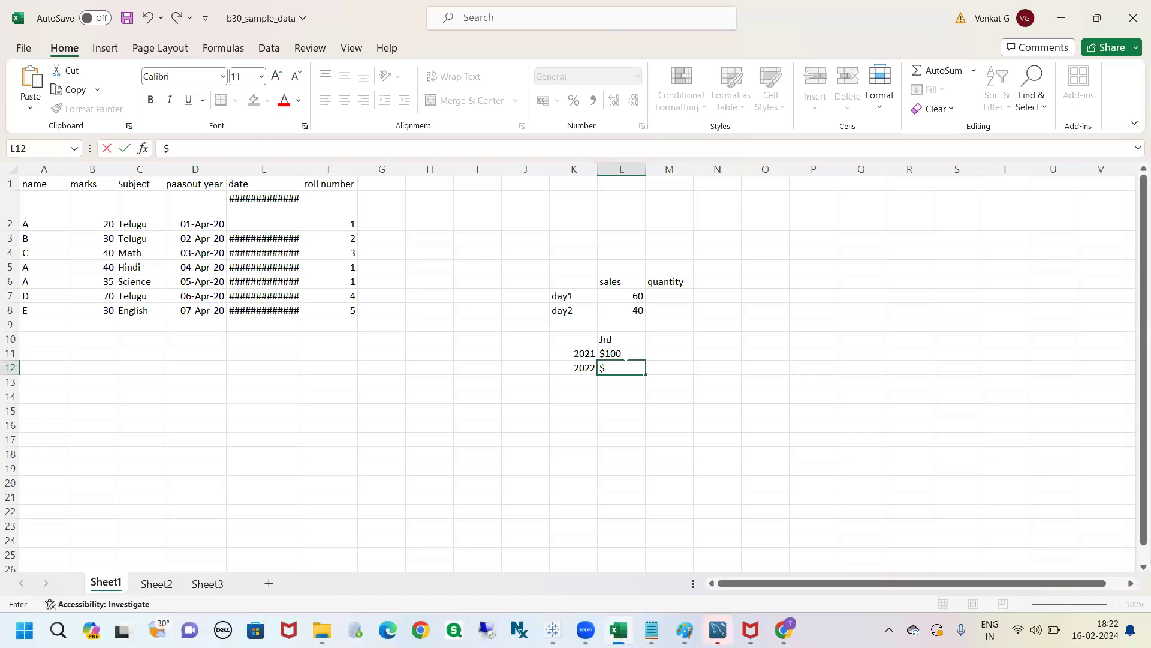
type("120")
left_click(643, 423)
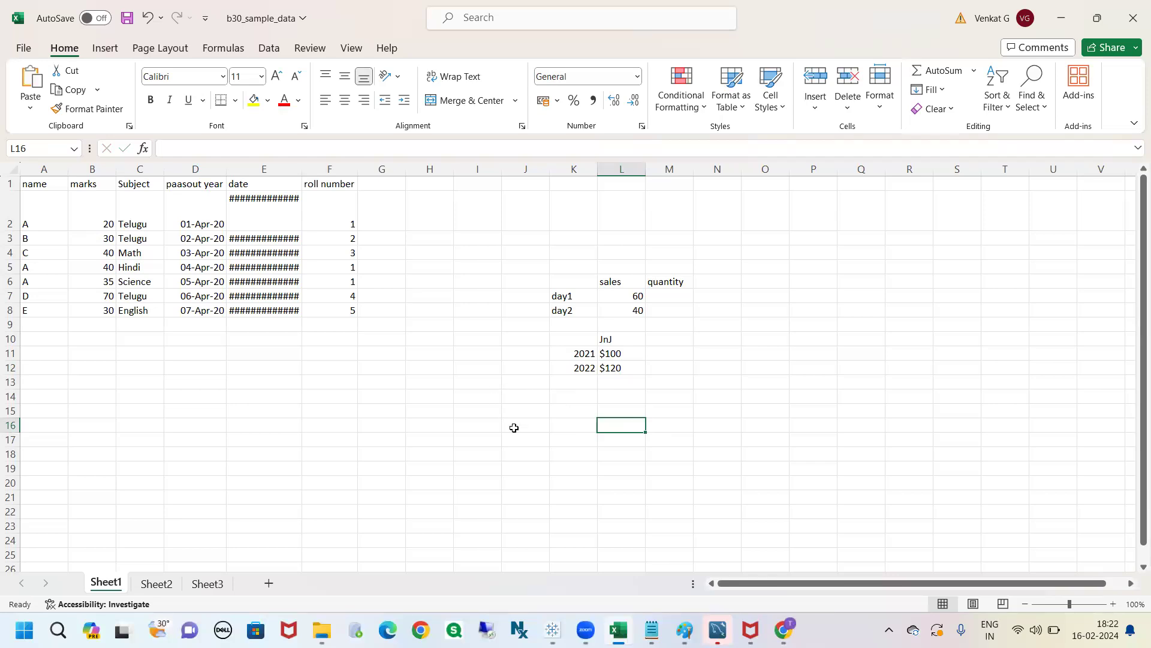
- Compare the 2021 and 2022 JnJ amounts in L11 and L12
left_click_drag(617, 354, 630, 368)
left_click(695, 354)
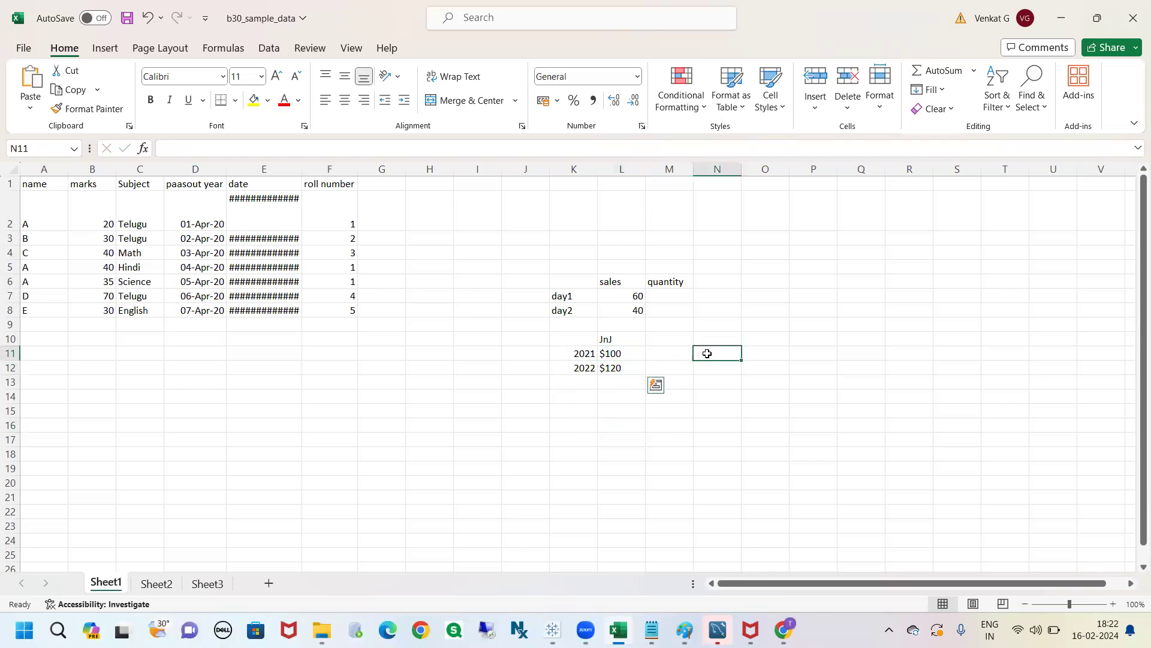
left_click(627, 369)
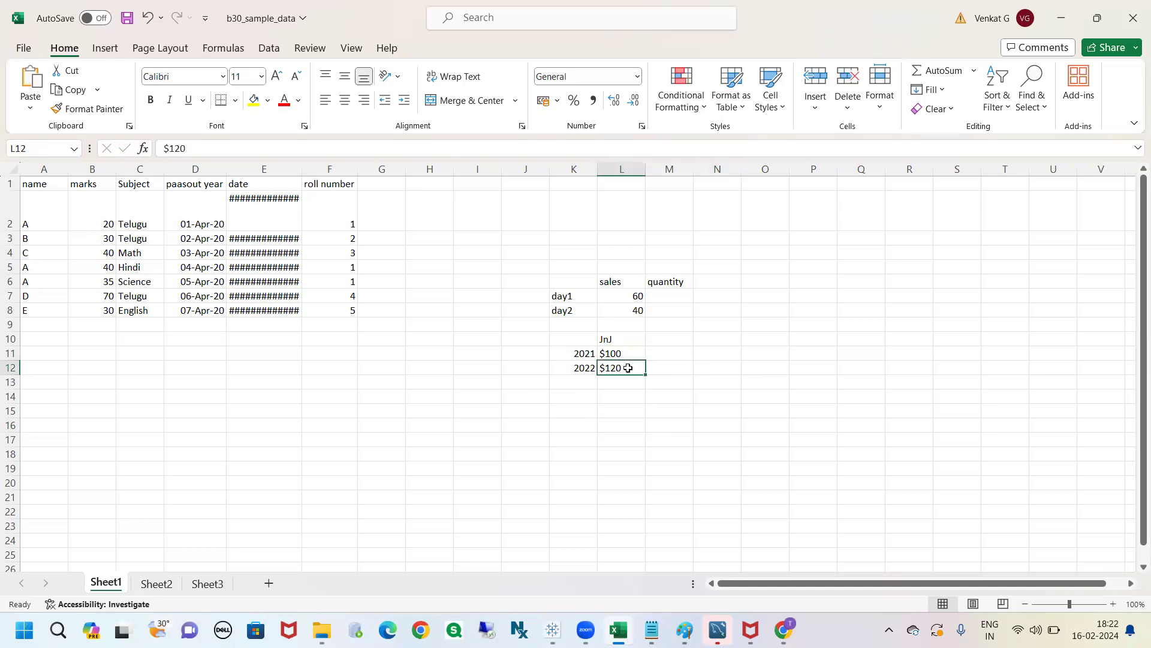
left_click(627, 354)
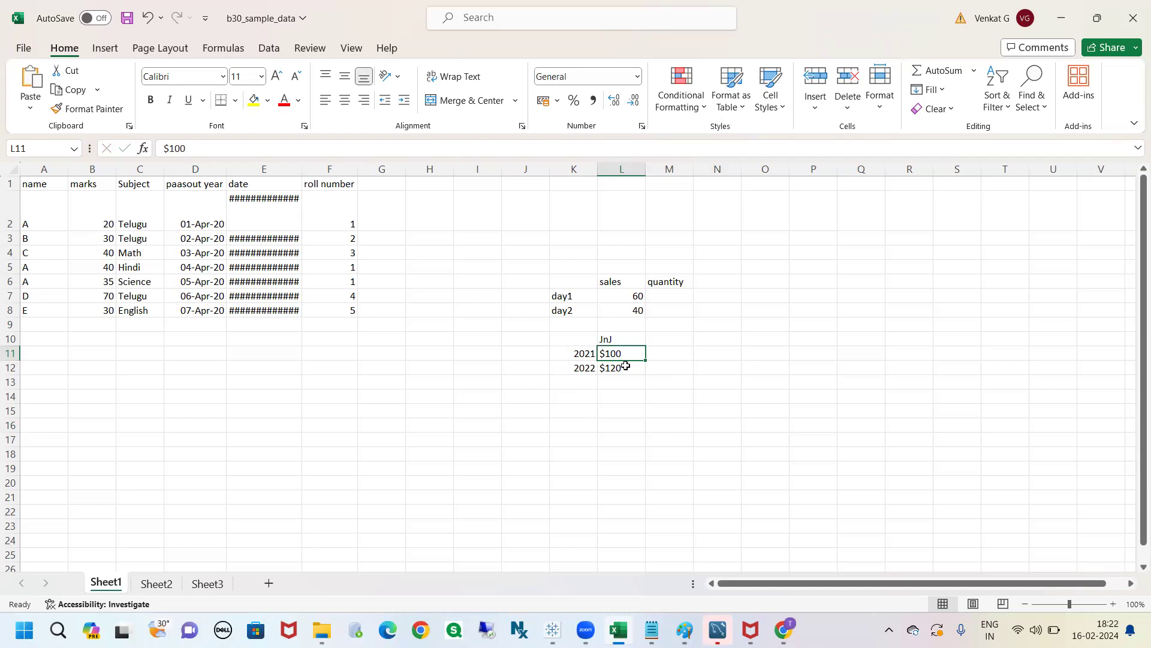
- Try $100 as the 2022 amount in L12 and compare it with the 2021 amount
left_click(624, 367)
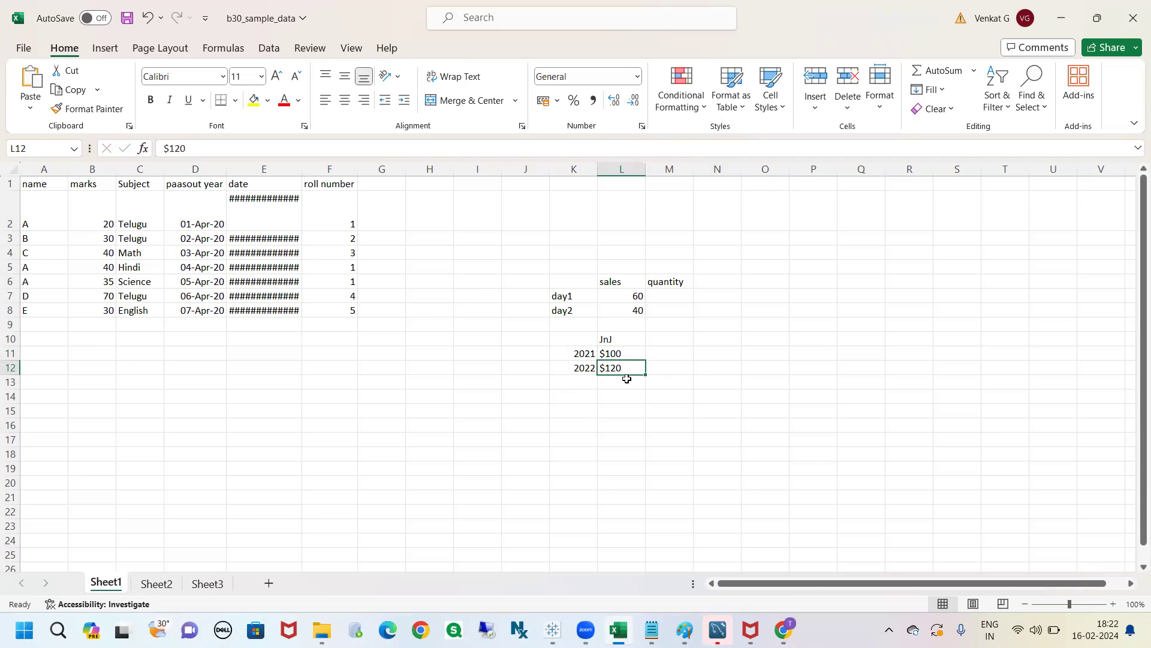
type("$100")
left_click(625, 409)
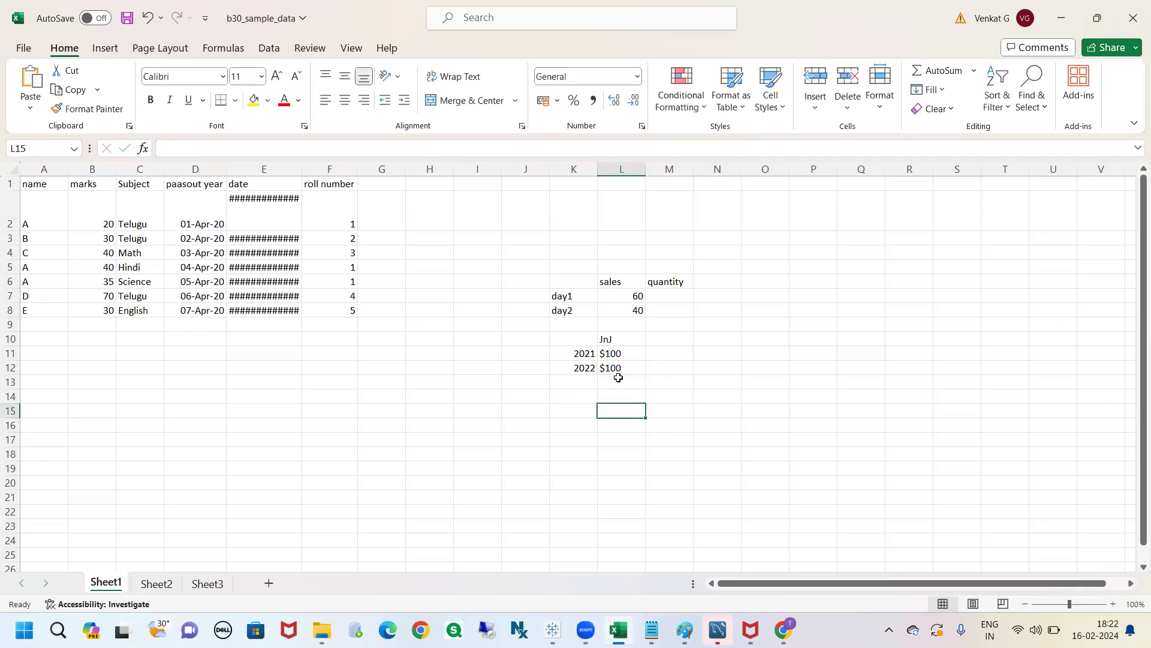
left_click_drag(623, 353, 625, 367)
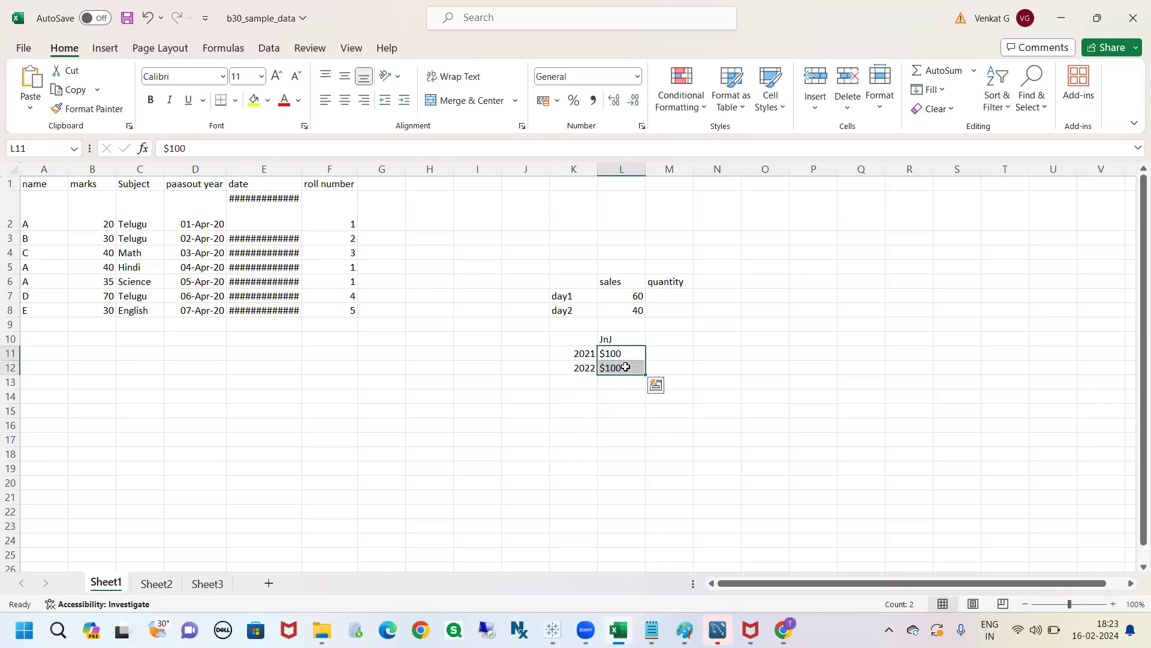
left_click(718, 355)
left_click(624, 356)
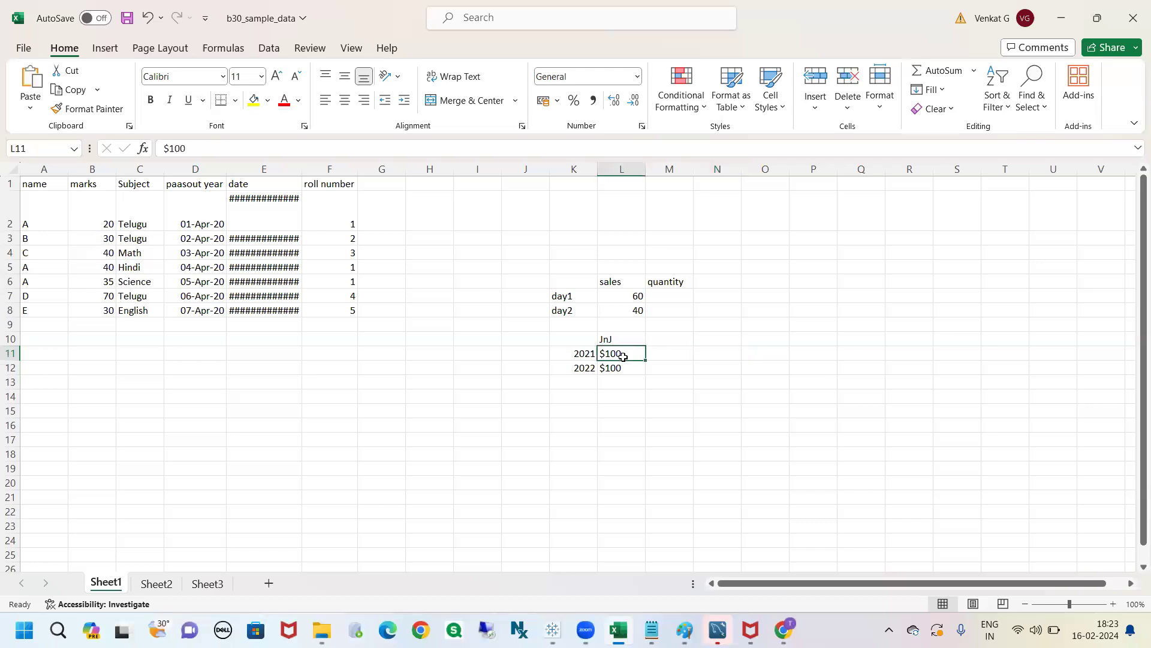
left_click(624, 368)
- Try a ratio of 100% in cell N11 and clear it
left_click(717, 354)
type("100%")
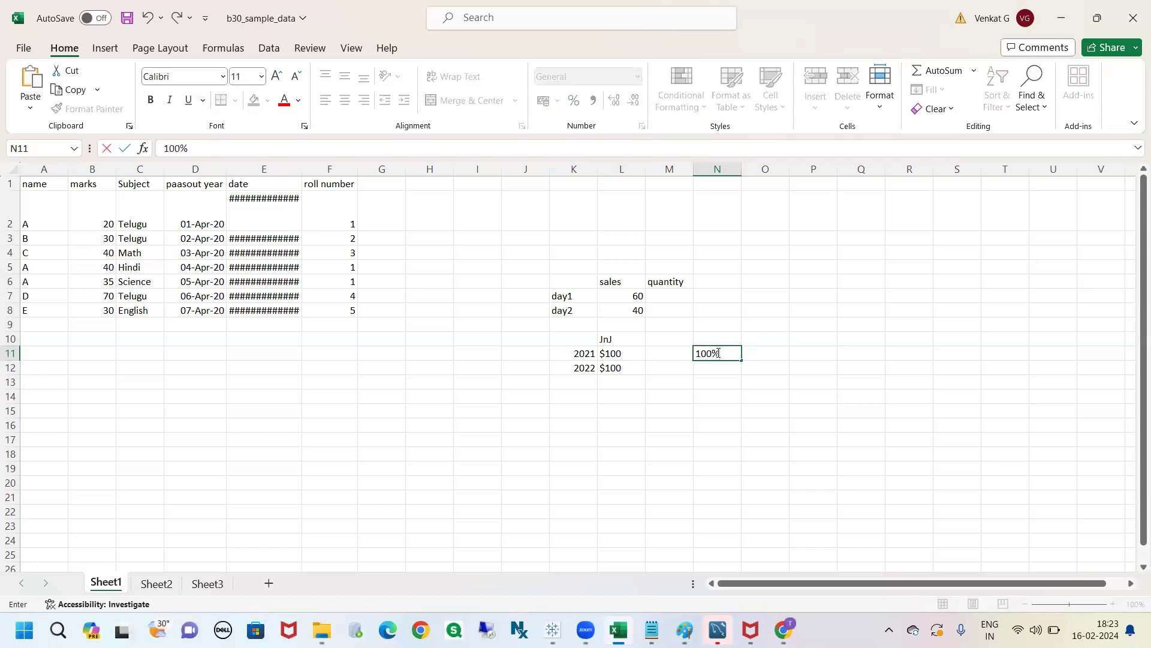
key("BackSpace")
key("BackSpace")
key("BackSpace")
- Set the 2022 amount in L12 to $120 and switch back to the Sheet 28 pie chart in Tableau
left_click(627, 368)
type("$120")
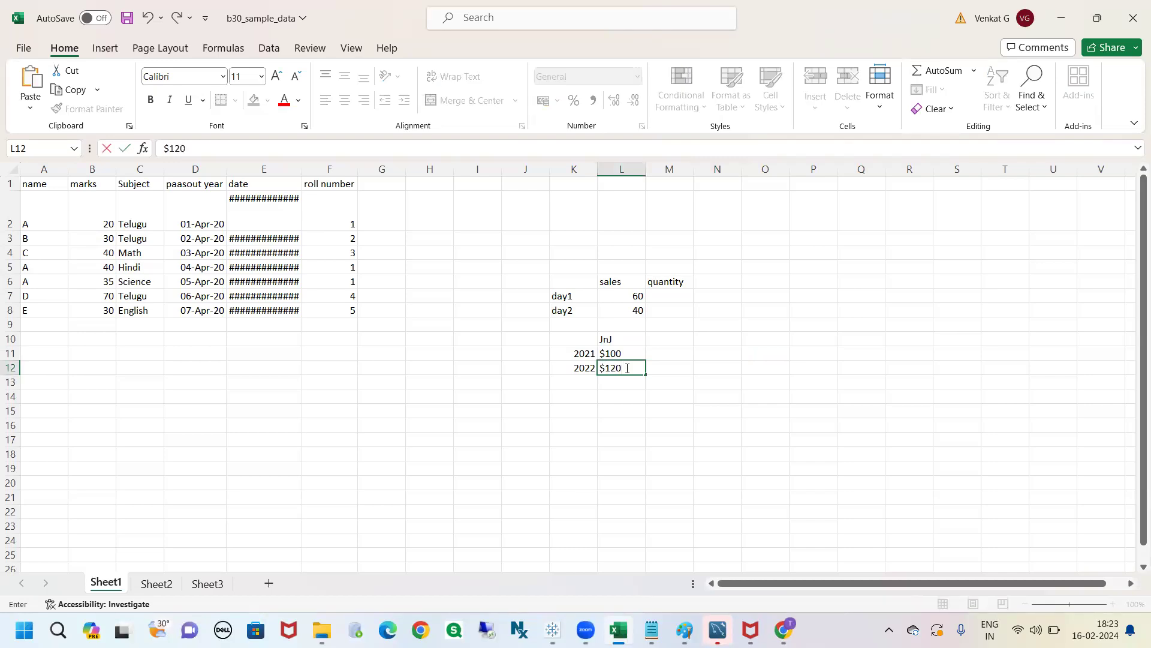
left_click(659, 394)
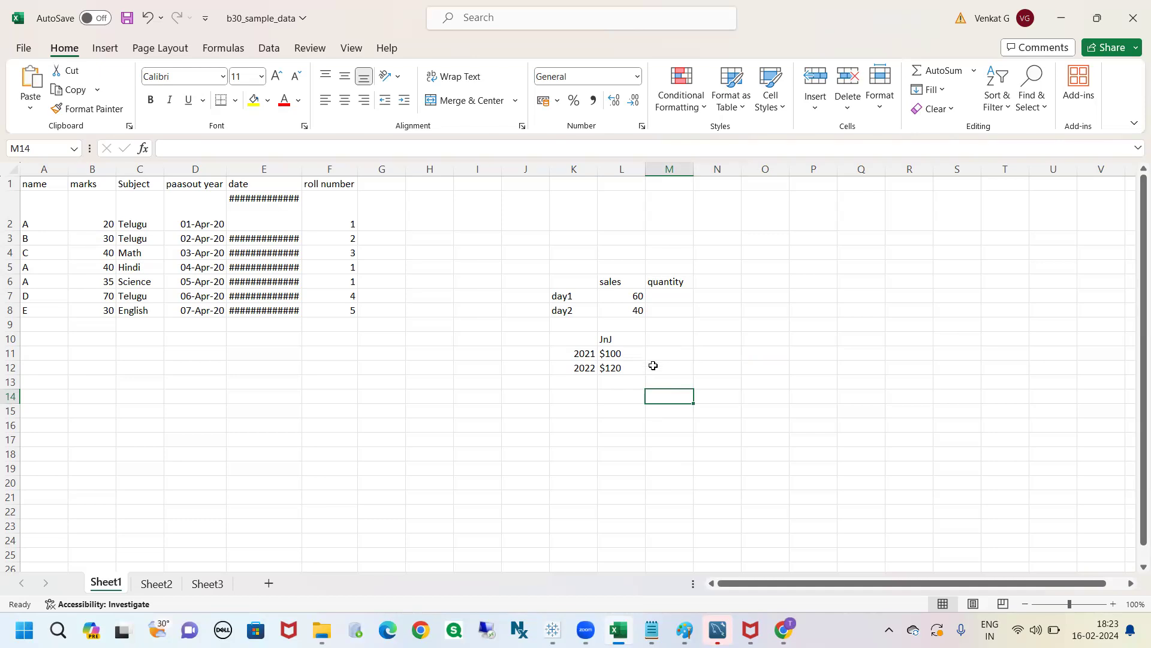
key("alt+Tab")
- Try the formula 100/120 in a new calculated field and discard it
left_click(168, 181)
left_click(146, 193)
left_click_drag(508, 420, 503, 346)
left_click(485, 380)
type("1")
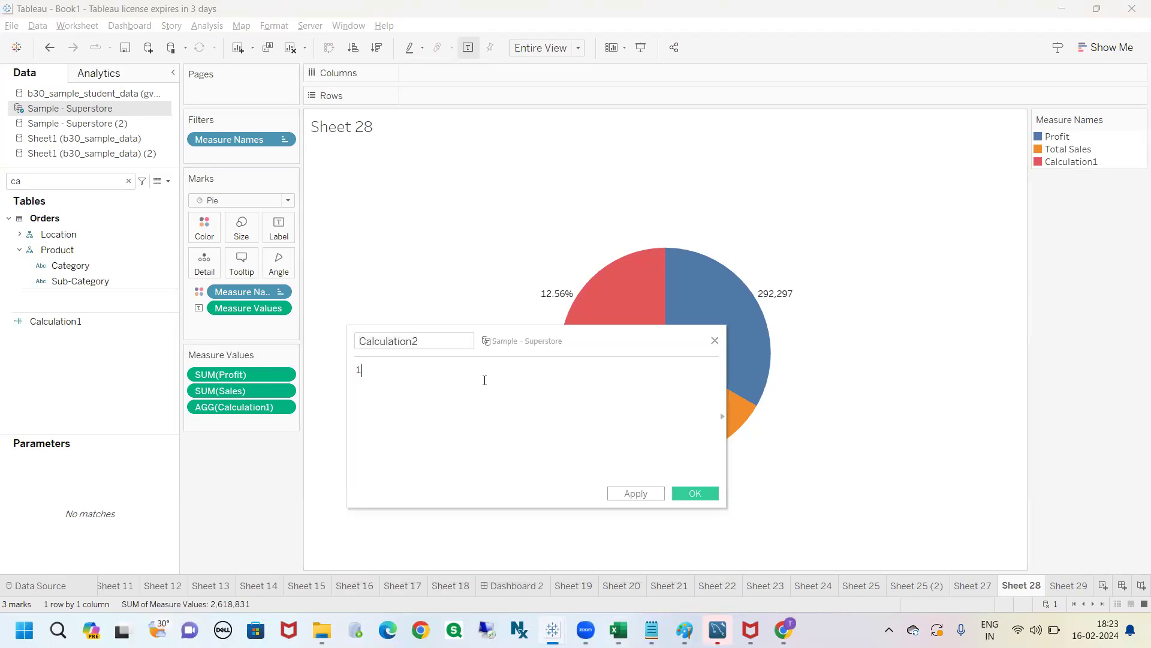
type("00/120")
left_click(715, 340)
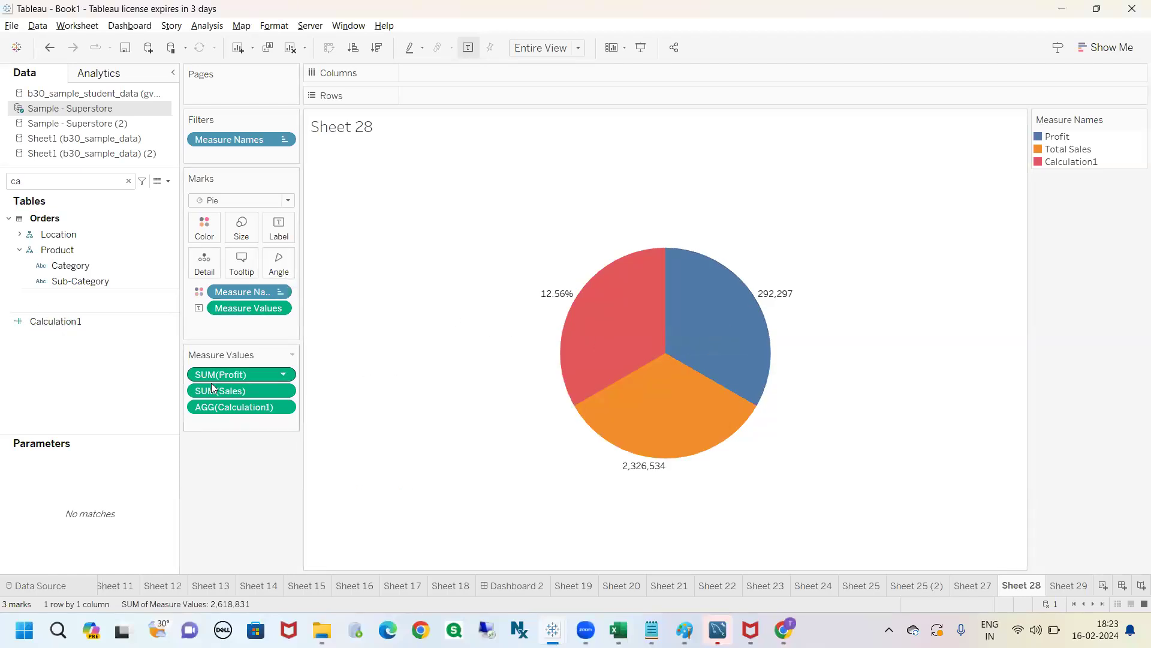
- Open the number format settings of the Calculation1 measure value
left_click(283, 407)
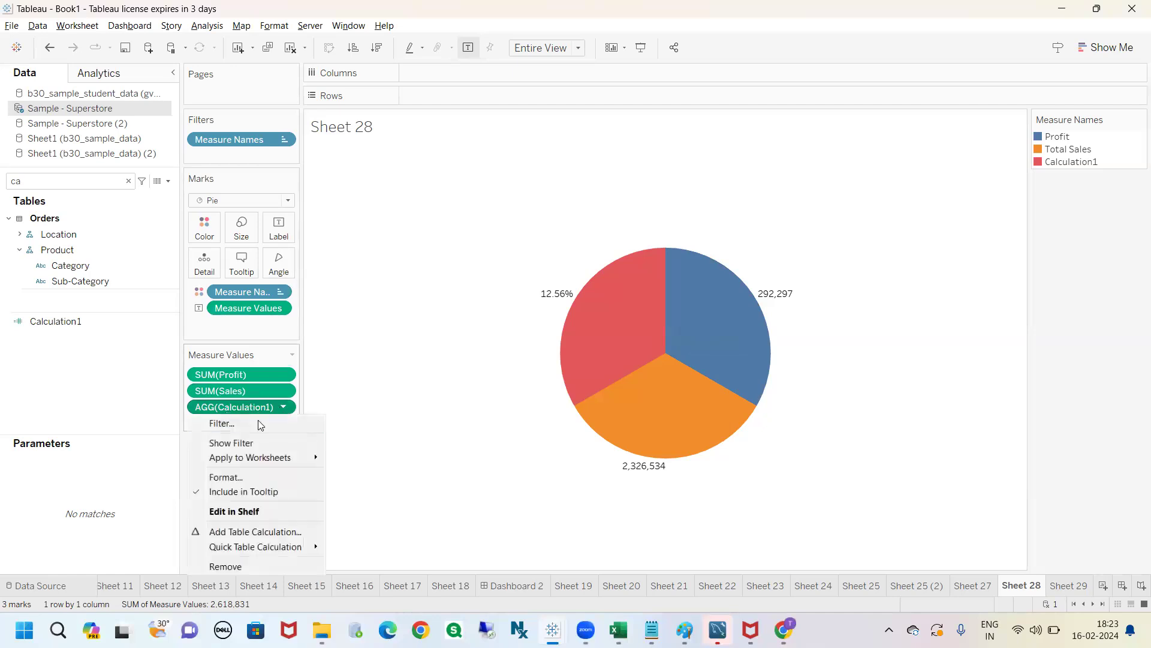
left_click(226, 477)
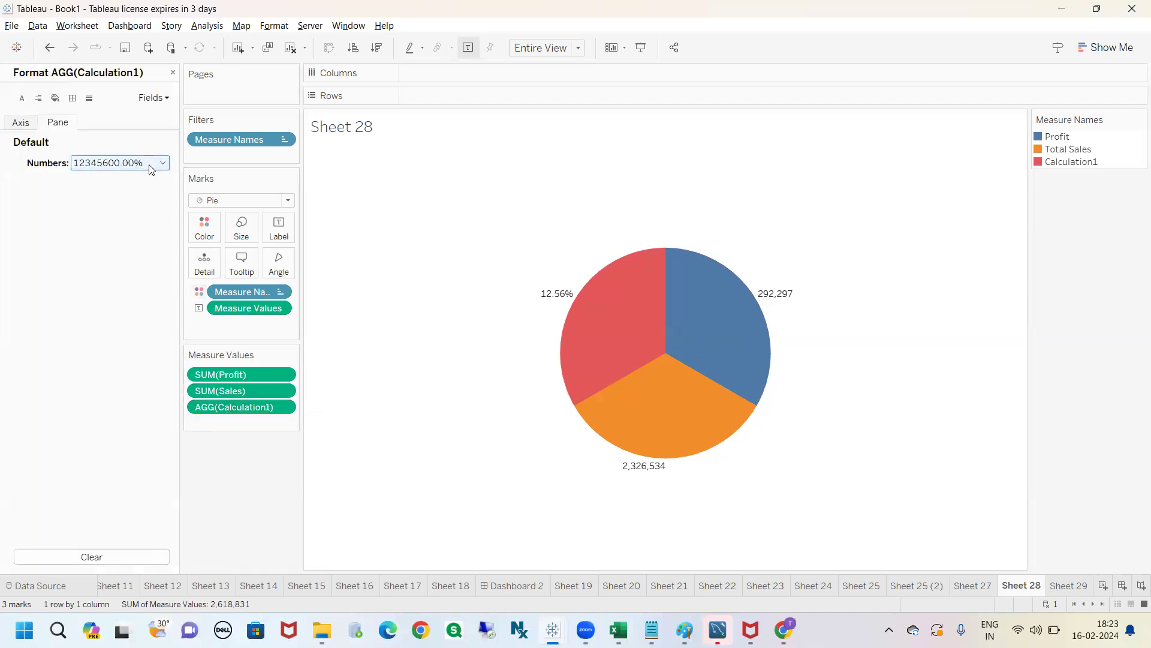
- Leave the Calculation1 number formatting and clear the field search on the empty Sheet 29
left_click(150, 164)
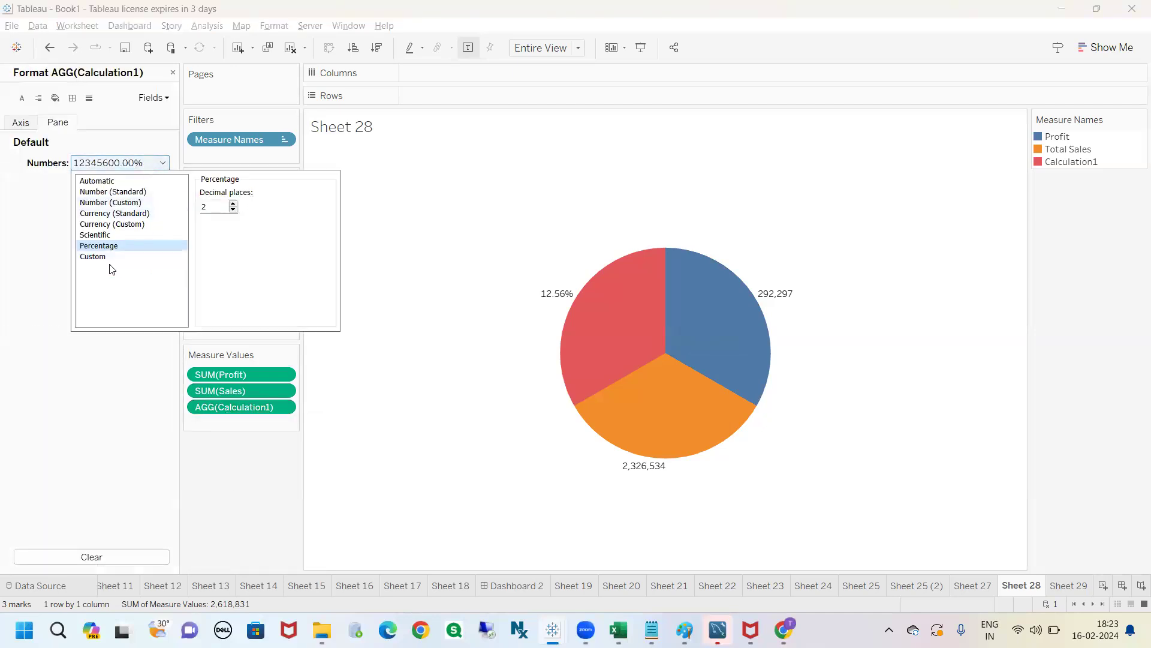
left_click(173, 73)
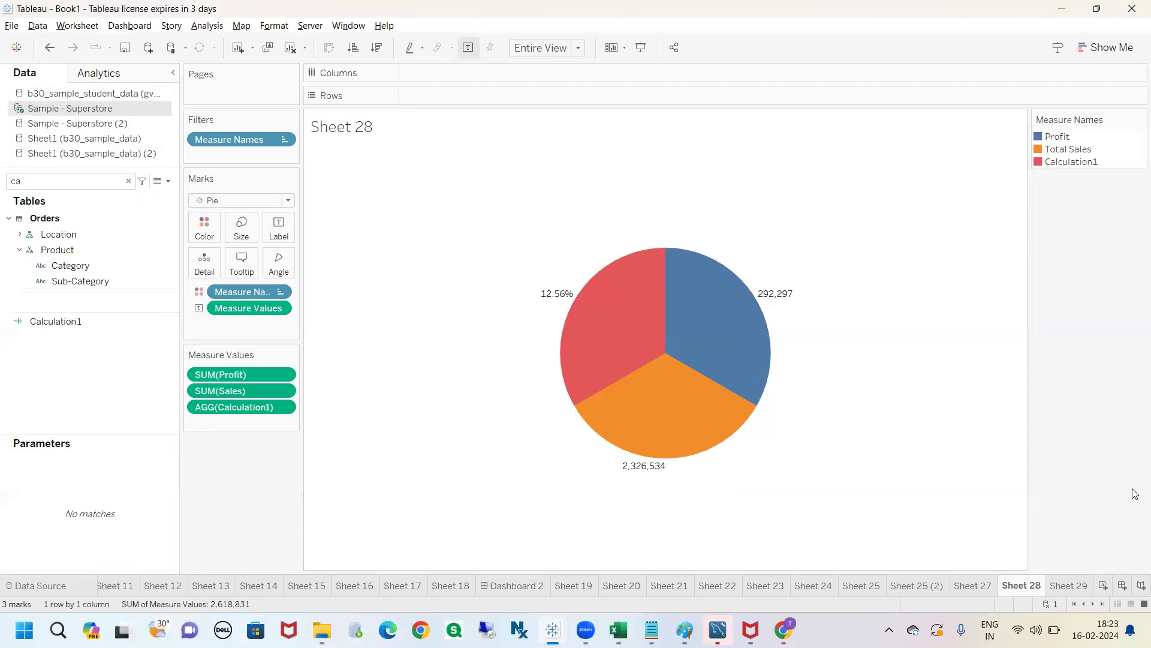
mouse_move(746, 581)
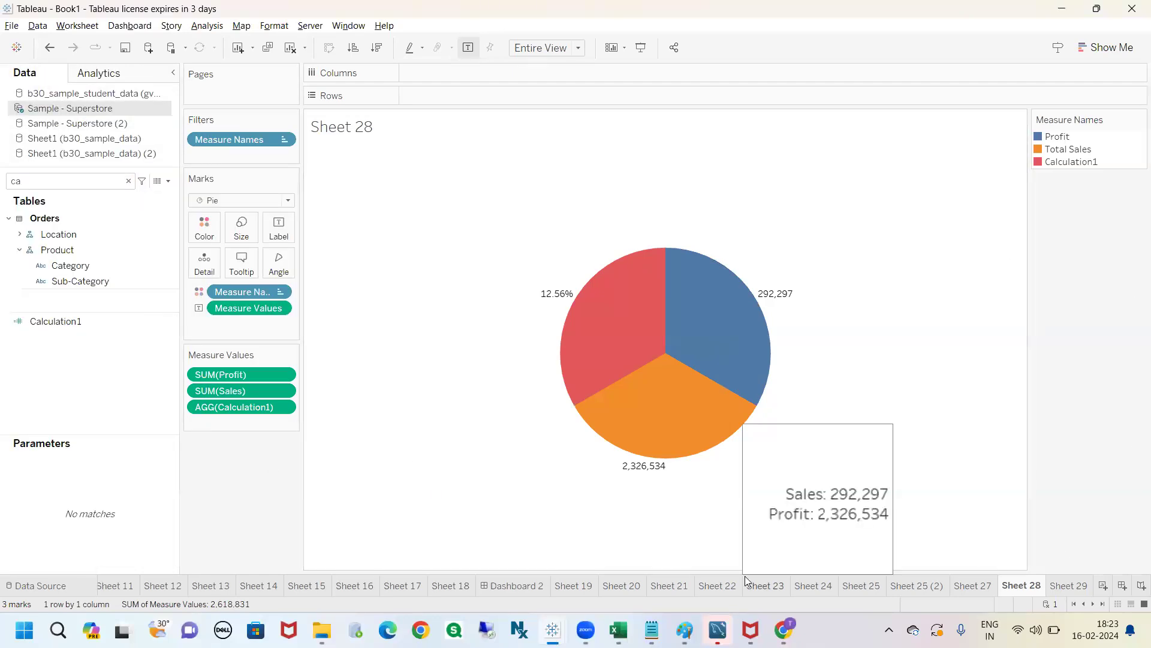
left_click(1060, 592)
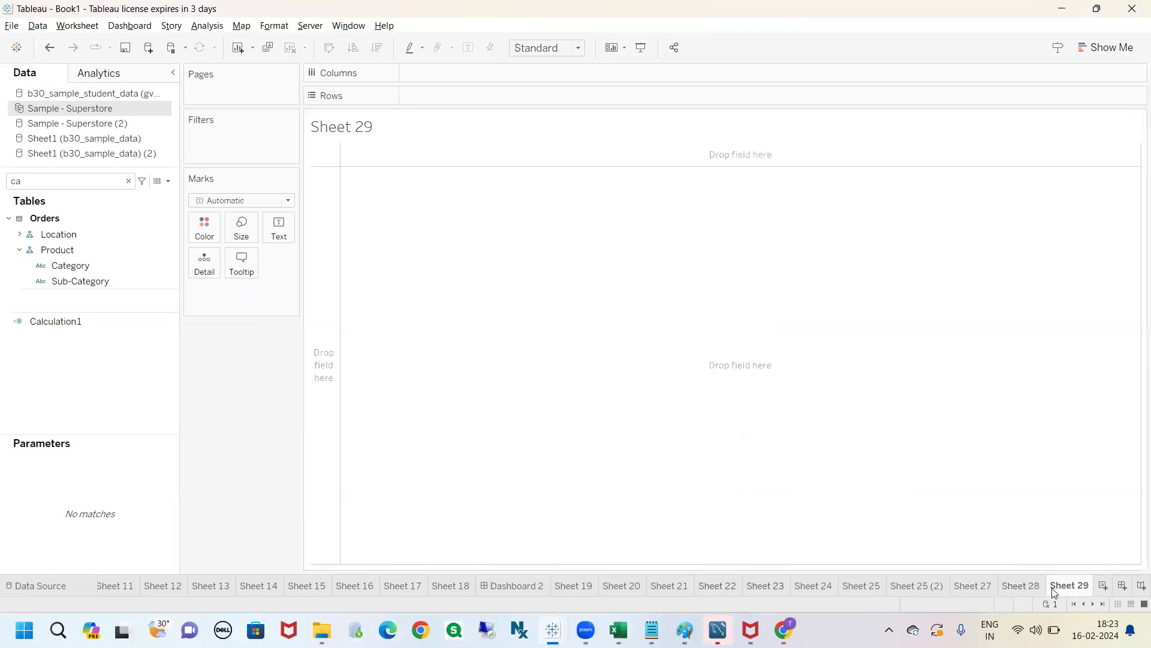
left_click(128, 180)
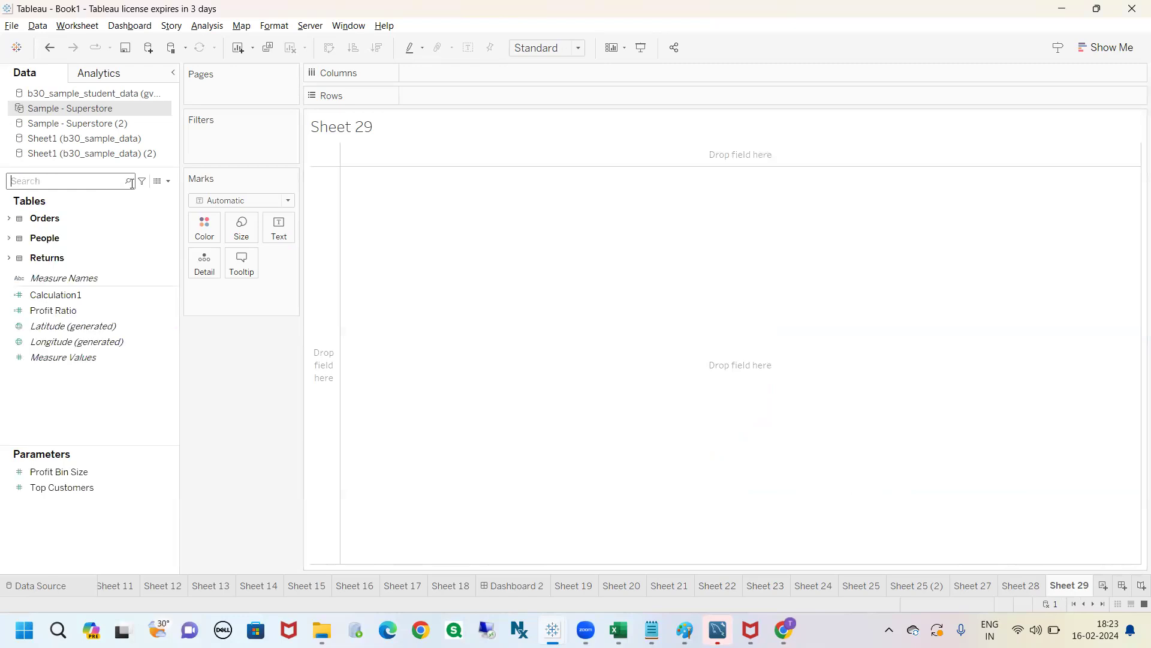
- Switch to the Tableau notes page in Chrome and review the topics under Class 5: Basic Dashboard Design
key("alt+Tab")
key("alt+Tab")
left_click(784, 630)
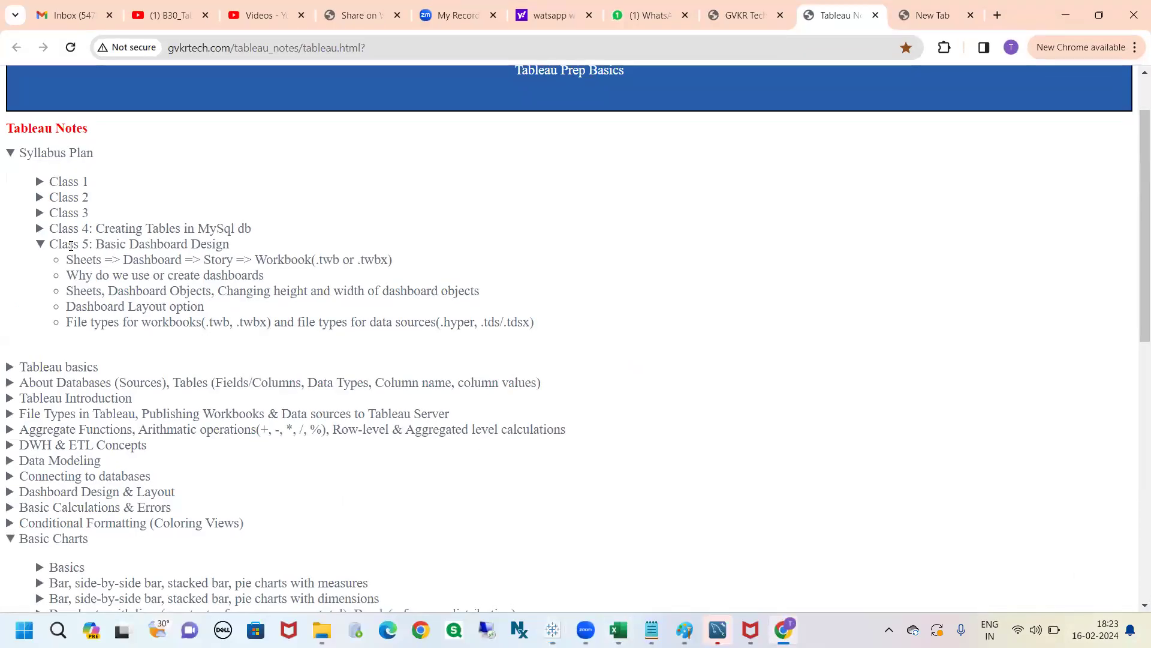
left_click_drag(94, 244, 229, 244)
left_click(158, 248)
left_click_drag(96, 244, 235, 248)
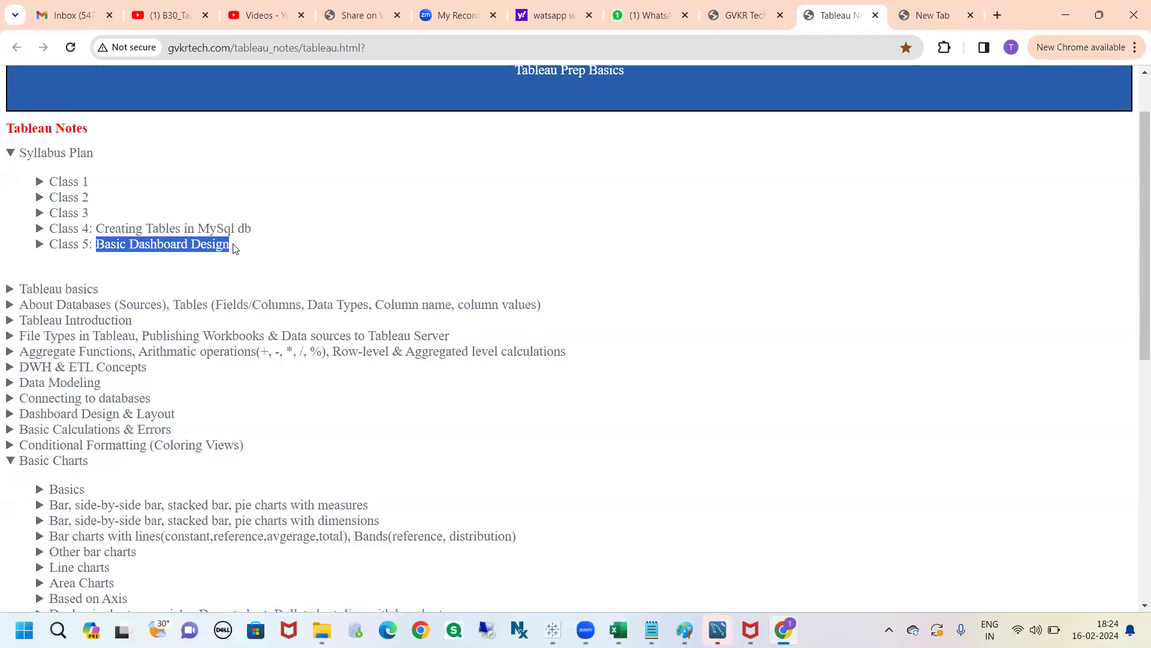
left_click(191, 245)
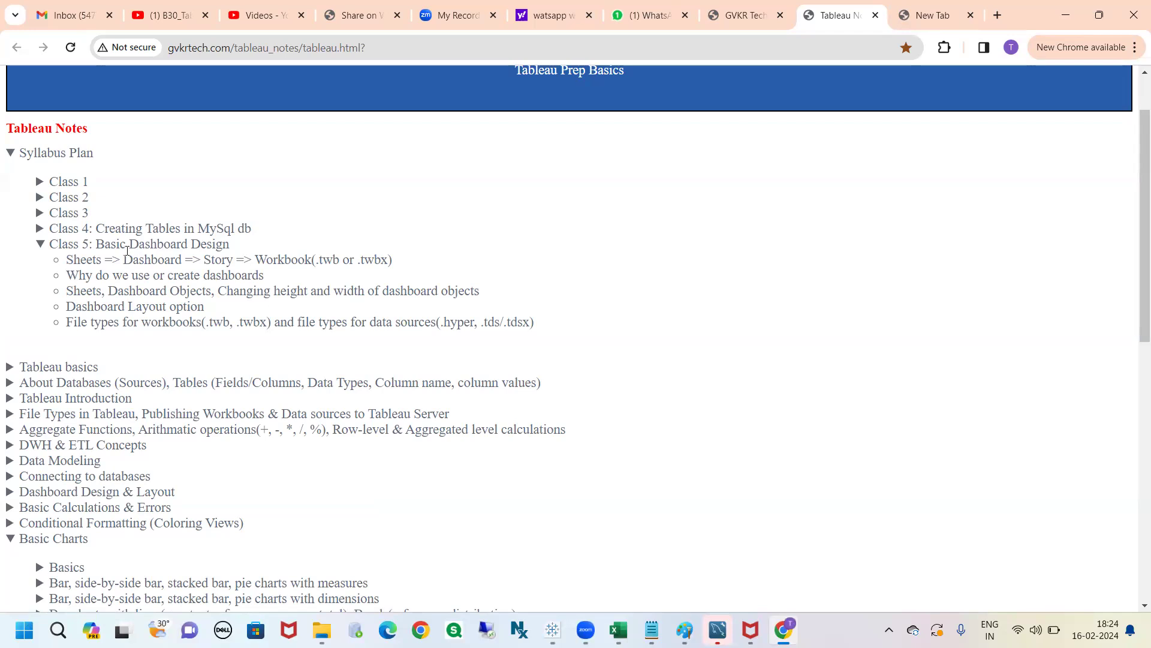
- Switch back to Tableau and look through the worksheets from Sheet 19 to Sheet 28
key("alt+Tab")
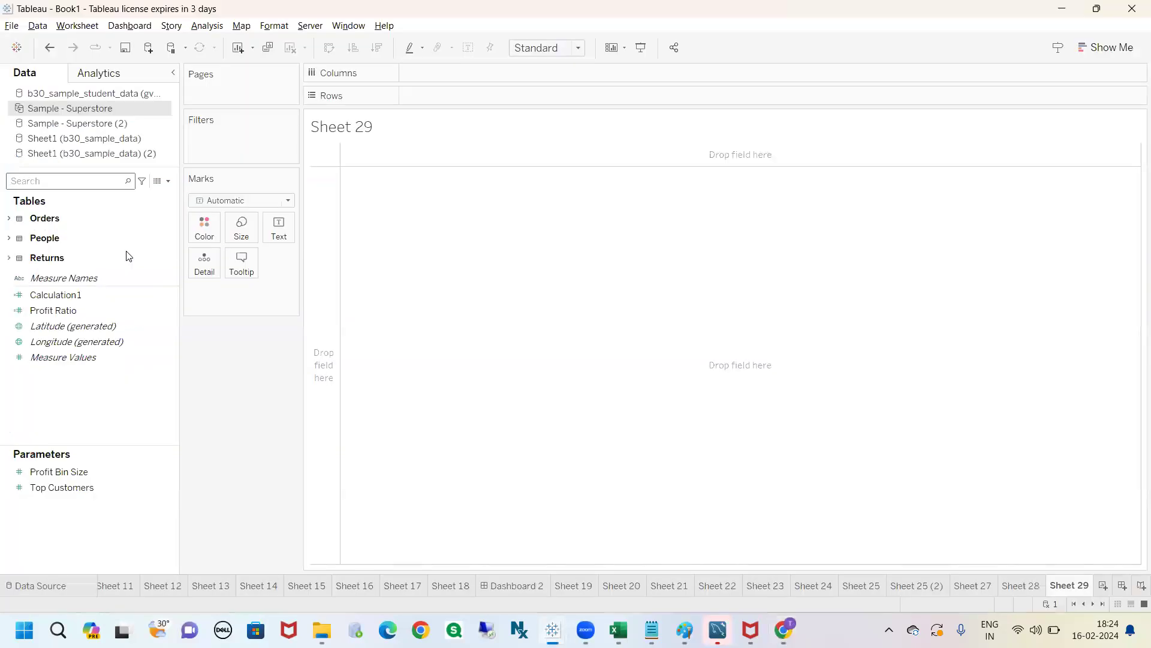
left_click(572, 589)
left_click(618, 588)
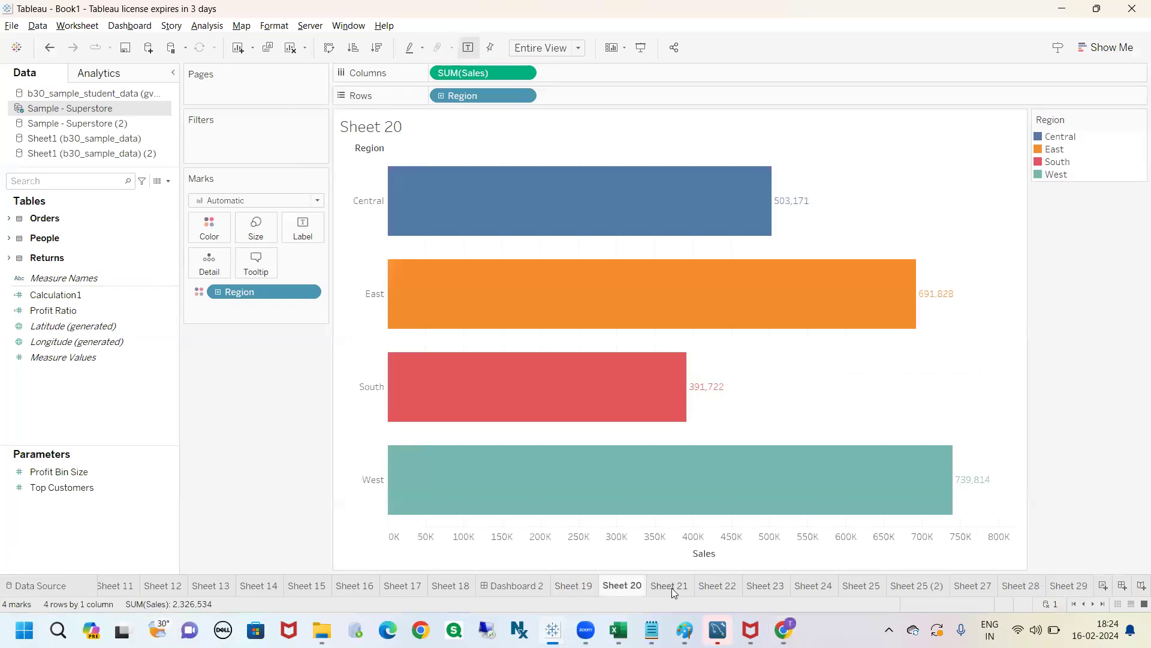
left_click(674, 587)
left_click(718, 586)
left_click(763, 586)
left_click(815, 587)
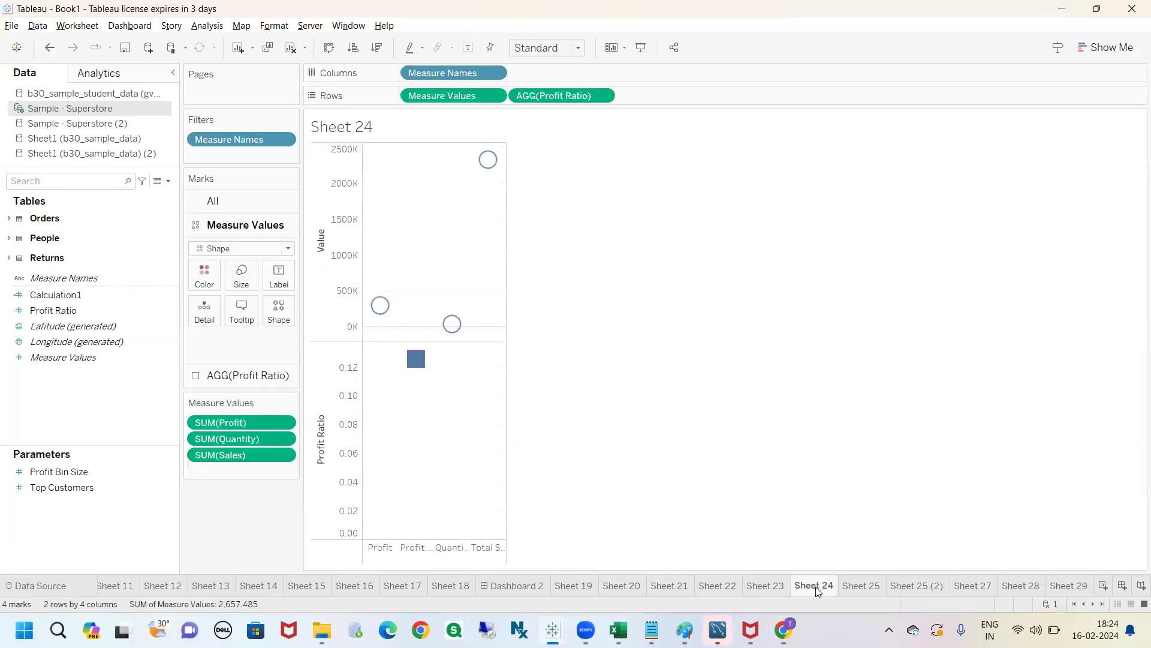
left_click(878, 589)
left_click(917, 585)
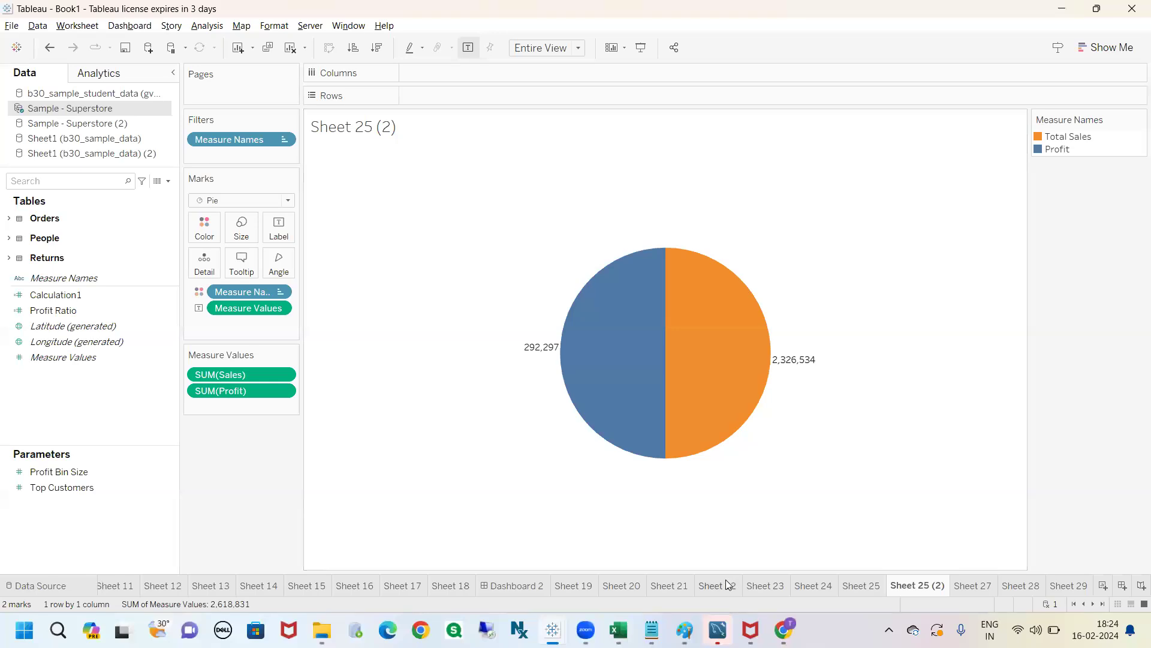
left_click(973, 585)
left_click(1011, 584)
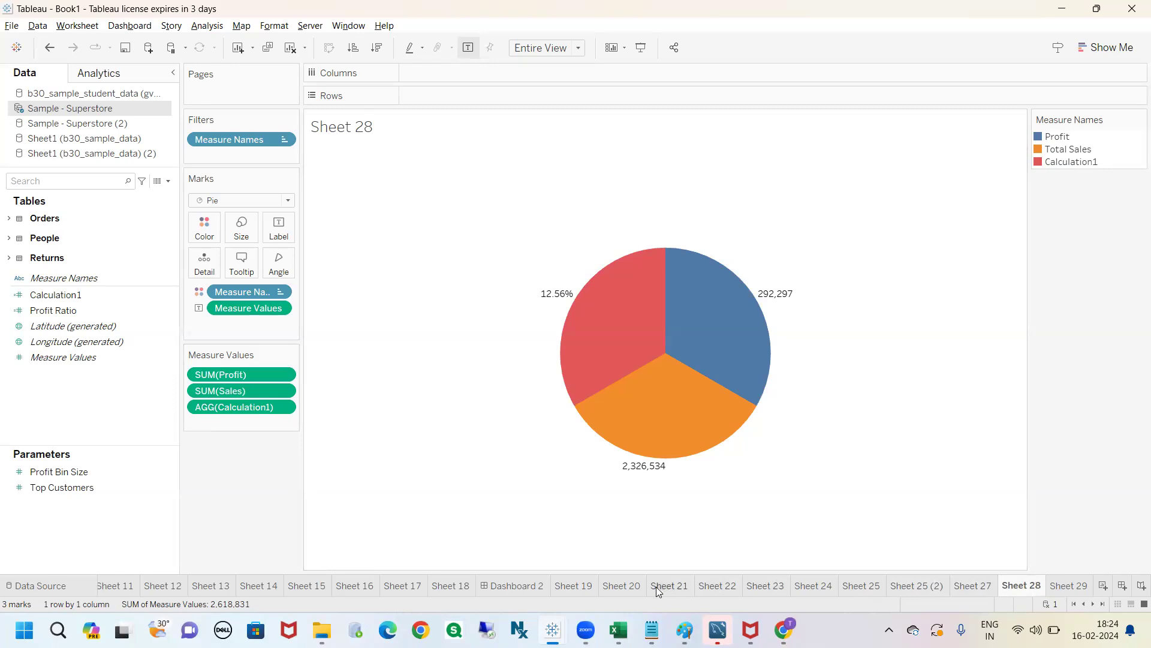
- Review the charts on Sheet 19 through Sheet 25 again, one worksheet at a time
left_click(569, 593)
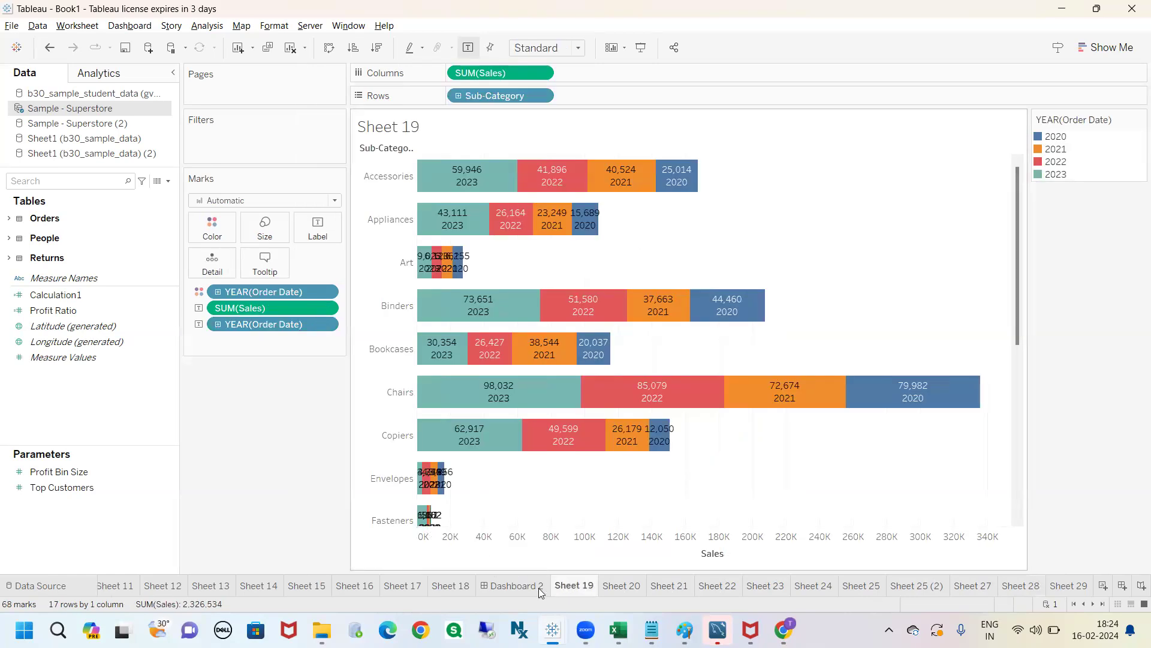
left_click(621, 586)
left_click(670, 586)
left_click(715, 586)
left_click(765, 586)
left_click(811, 586)
left_click(854, 586)
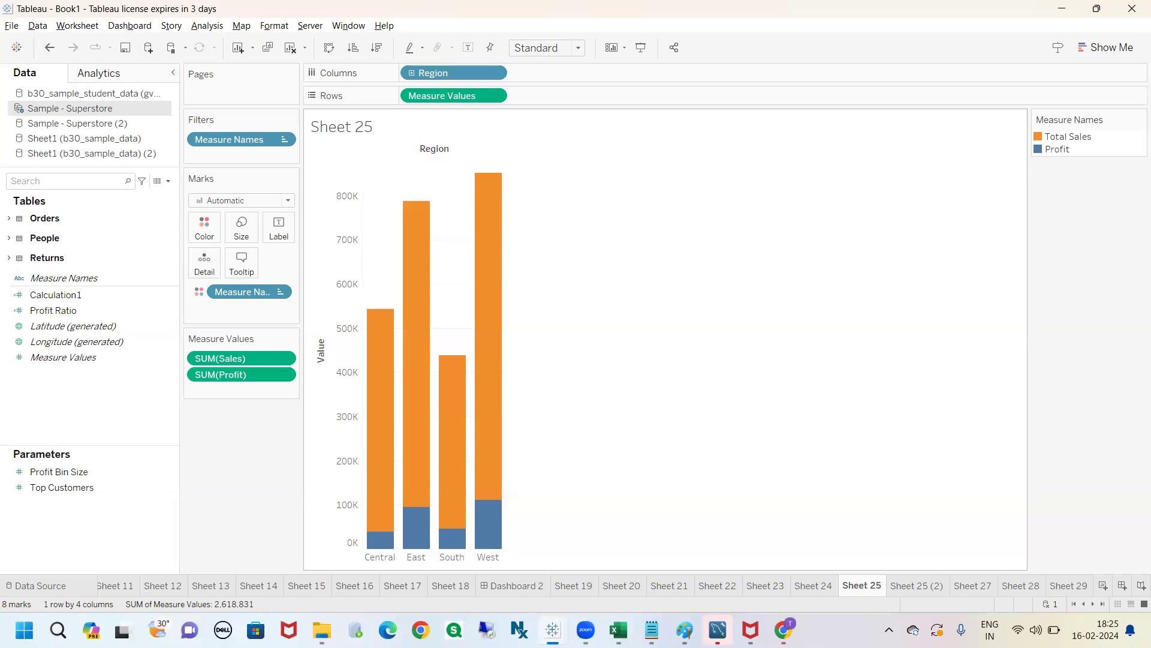
- Create a new dashboard in the workbook
mouse_move(1088, 508)
left_mouse_down()
mouse_move(1114, 553)
mouse_move(1095, 557)
mouse_move(1134, 558)
mouse_move(1127, 549)
mouse_move(1108, 556)
mouse_move(1126, 558)
left_mouse_up()
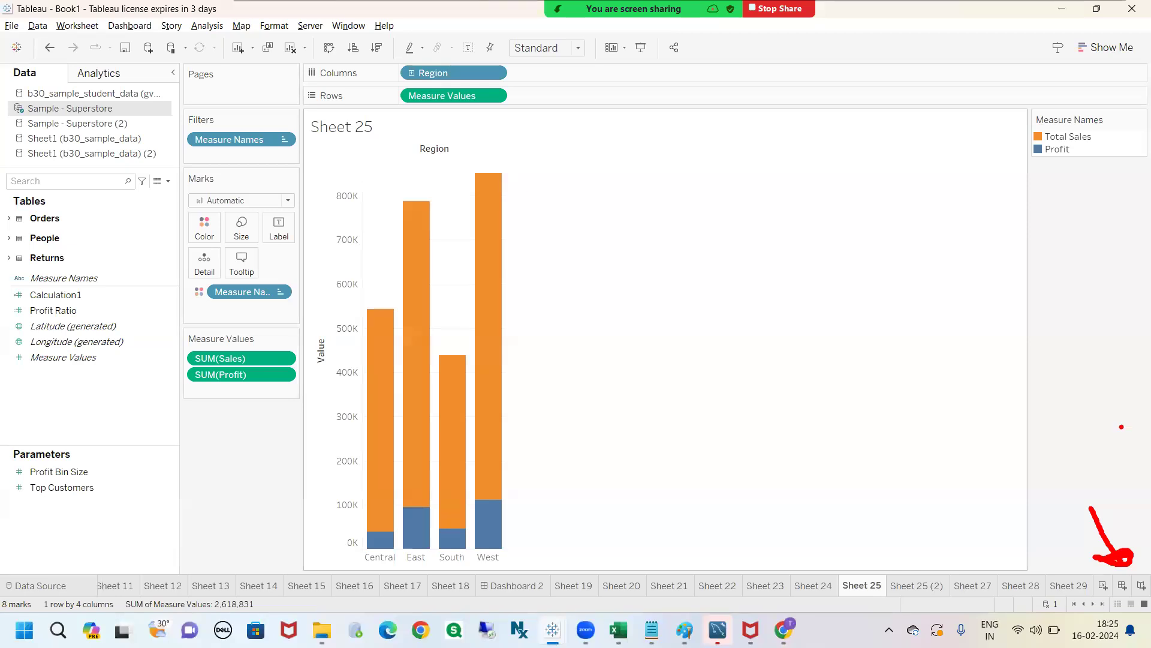
left_click(1121, 586)
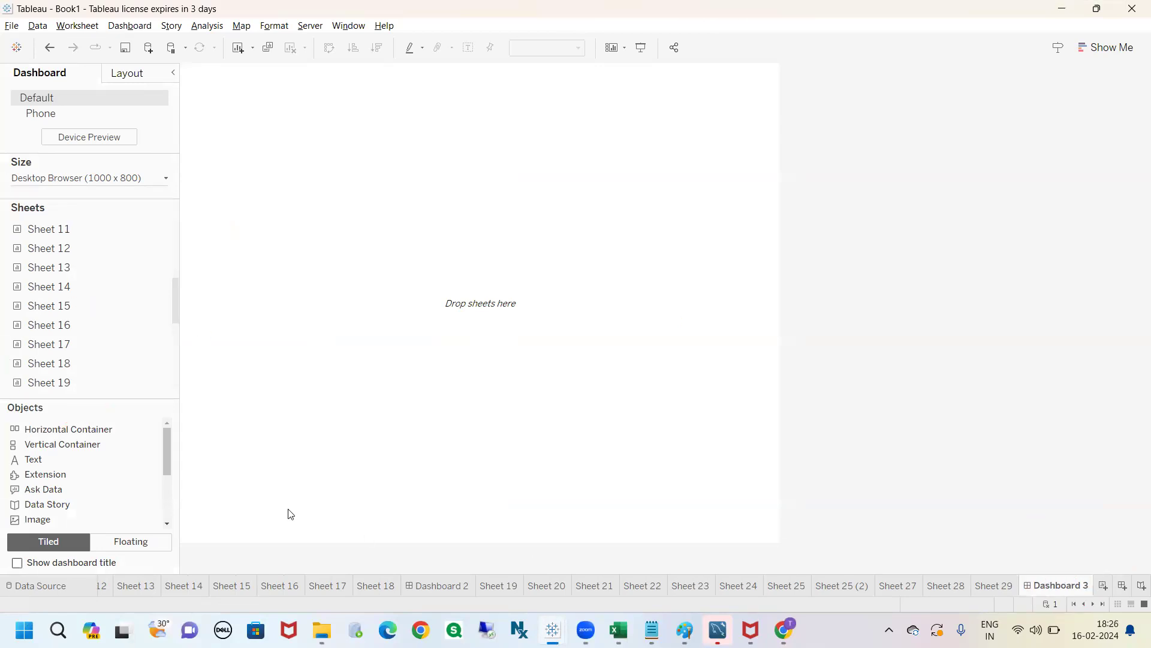
- Place the empty Sheet 29 on the new dashboard and clear the dashboard again
scroll(108, 379, "down", 3)
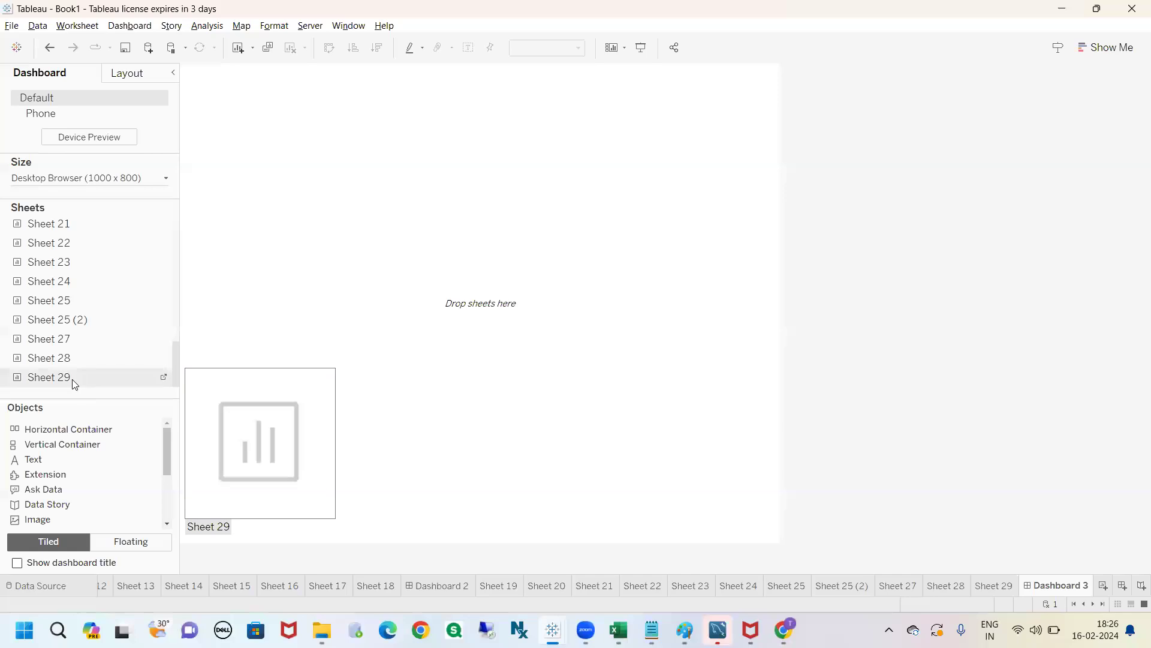
left_click_drag(57, 378, 304, 181)
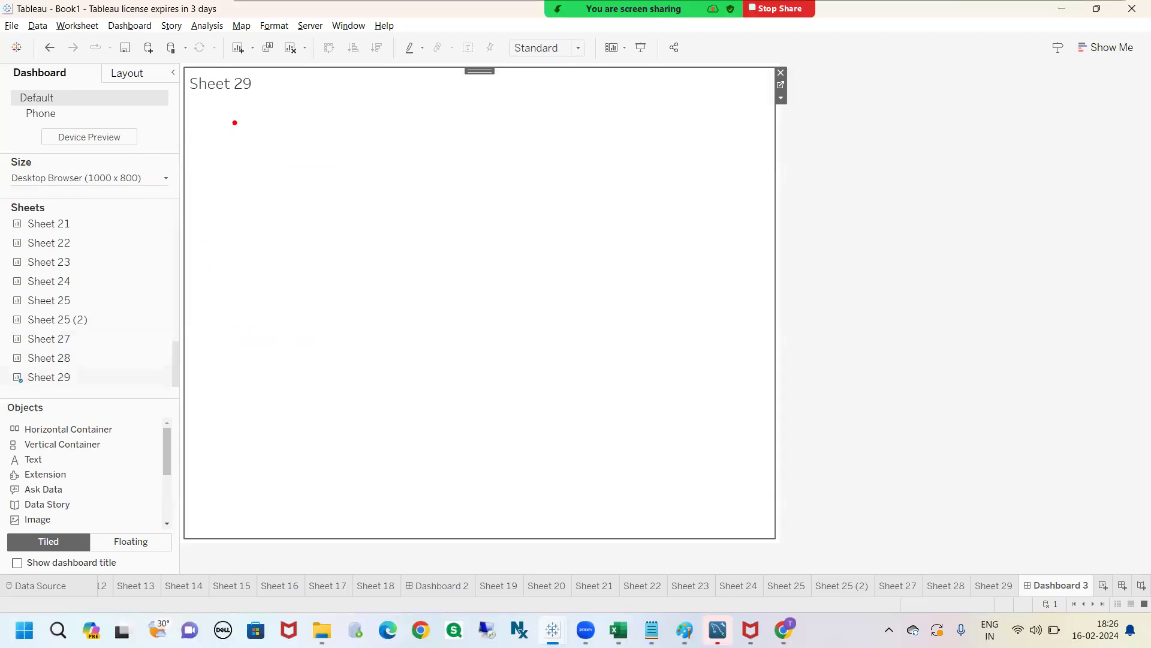
mouse_move(192, 131)
left_mouse_down()
mouse_move(150, 147)
mouse_move(133, 234)
mouse_move(2, 375)
mouse_move(15, 407)
mouse_move(31, 392)
mouse_move(15, 366)
mouse_move(23, 391)
mouse_move(66, 396)
mouse_move(48, 393)
mouse_move(60, 398)
mouse_move(52, 404)
left_mouse_up()
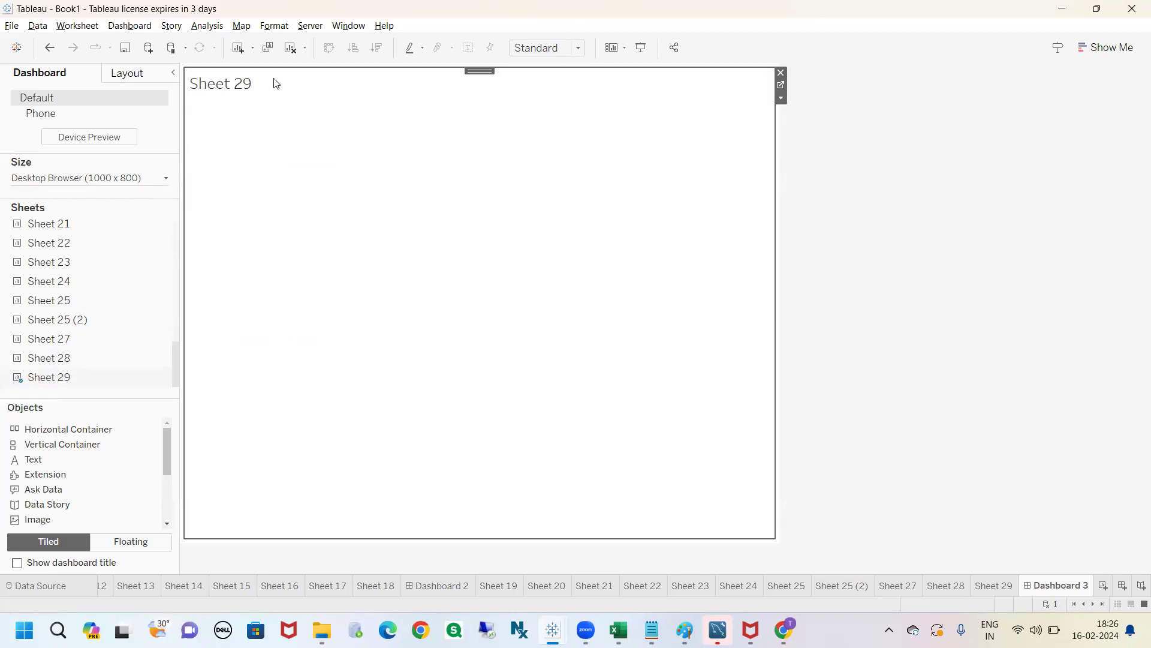
mouse_move(280, 38)
left_mouse_down()
mouse_move(270, 77)
mouse_move(267, 55)
left_mouse_up()
left_click(291, 47)
- Add Sheet 28 to the dashboard, Sheet 27 beside it, and Sheet 25 (2) below the legends
mouse_move(133, 346)
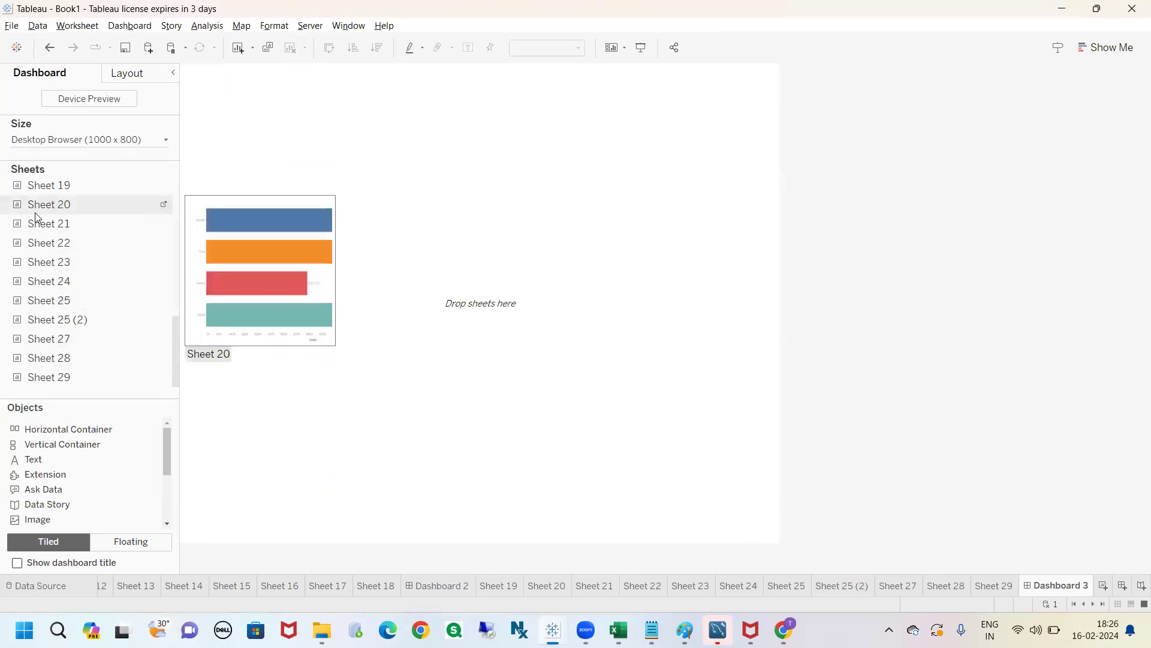
scroll(34, 324, "up", 3)
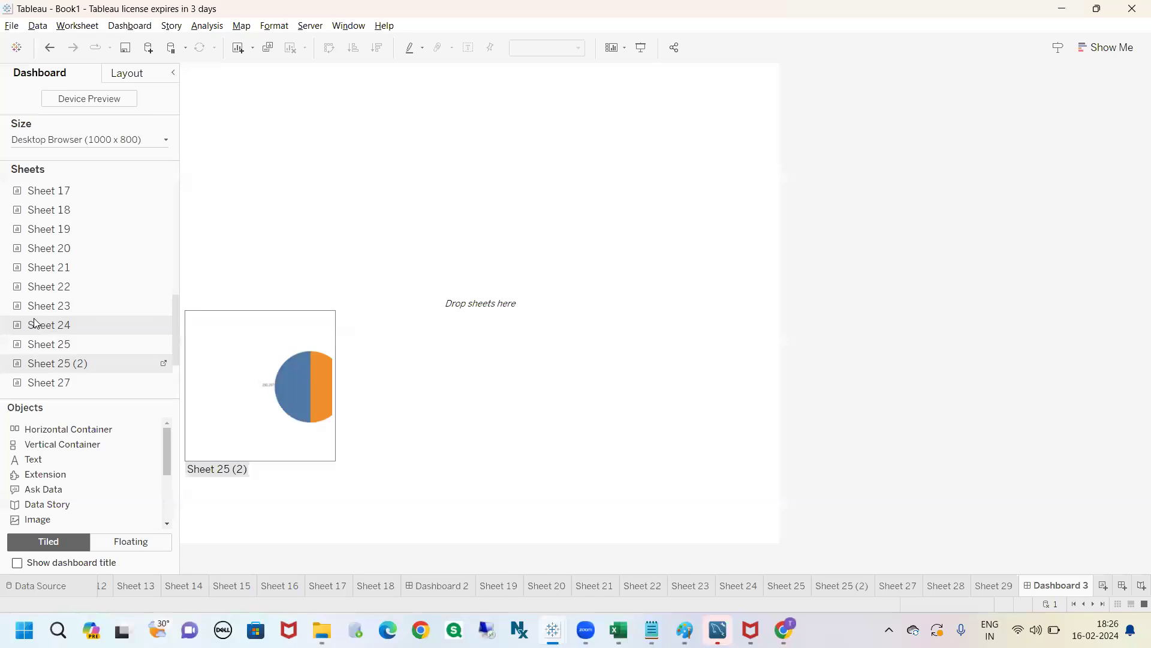
scroll(34, 324, "up", 2)
scroll(35, 324, "up", 2)
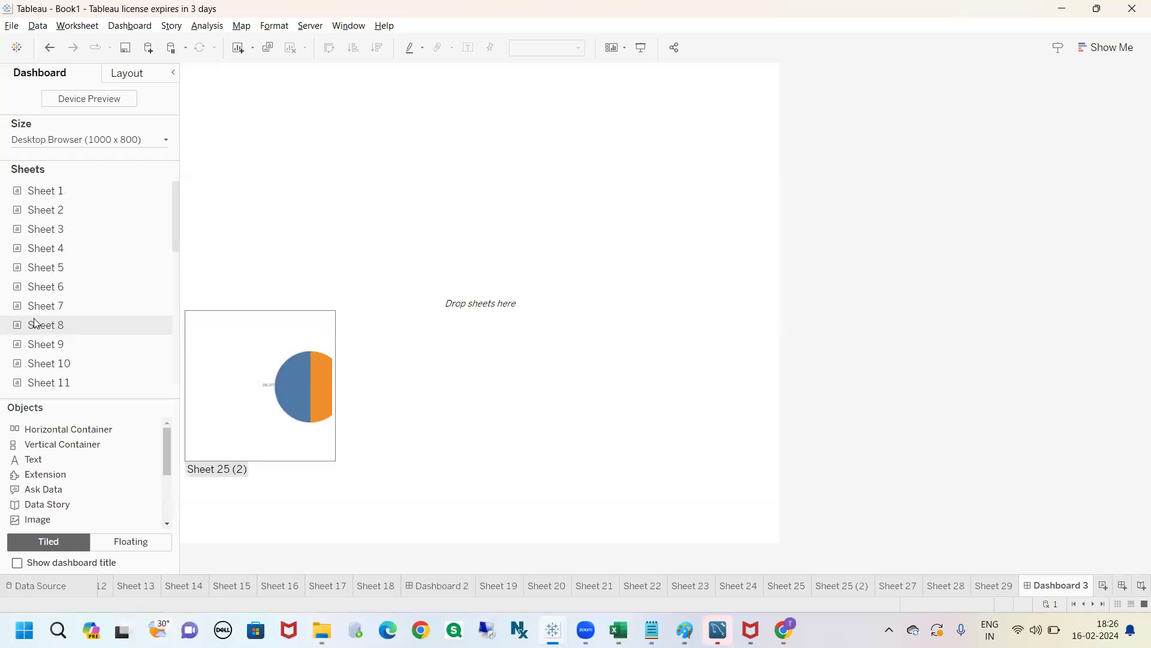
scroll(35, 324, "down", 6)
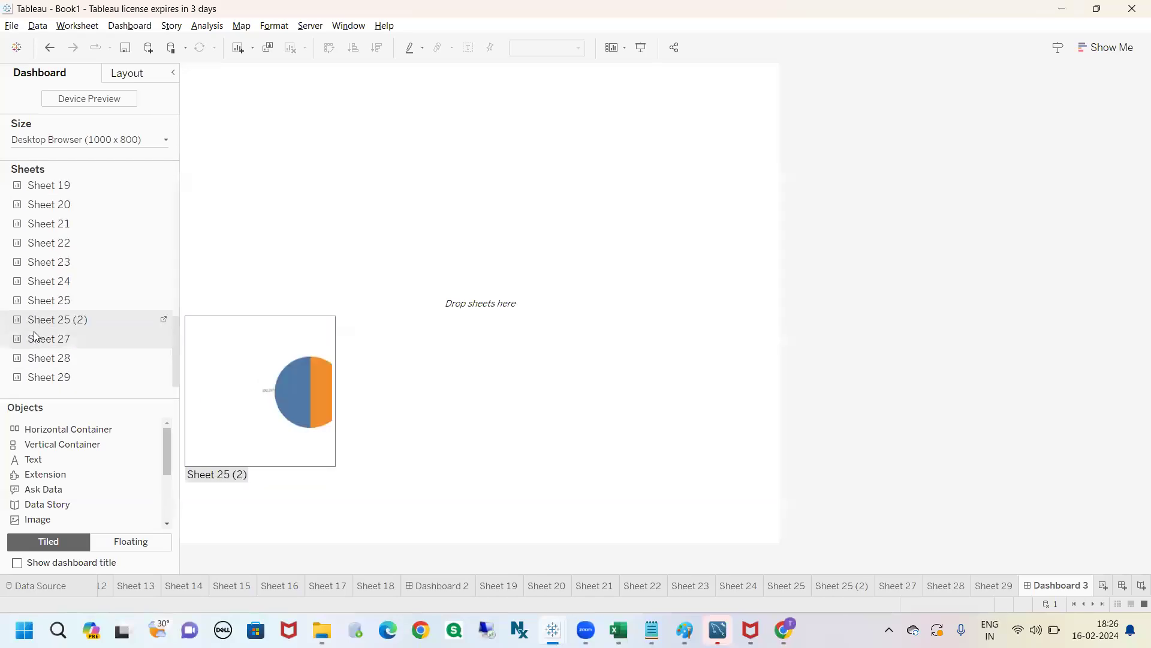
left_click_drag(60, 358, 258, 255)
left_click_drag(89, 341, 447, 345)
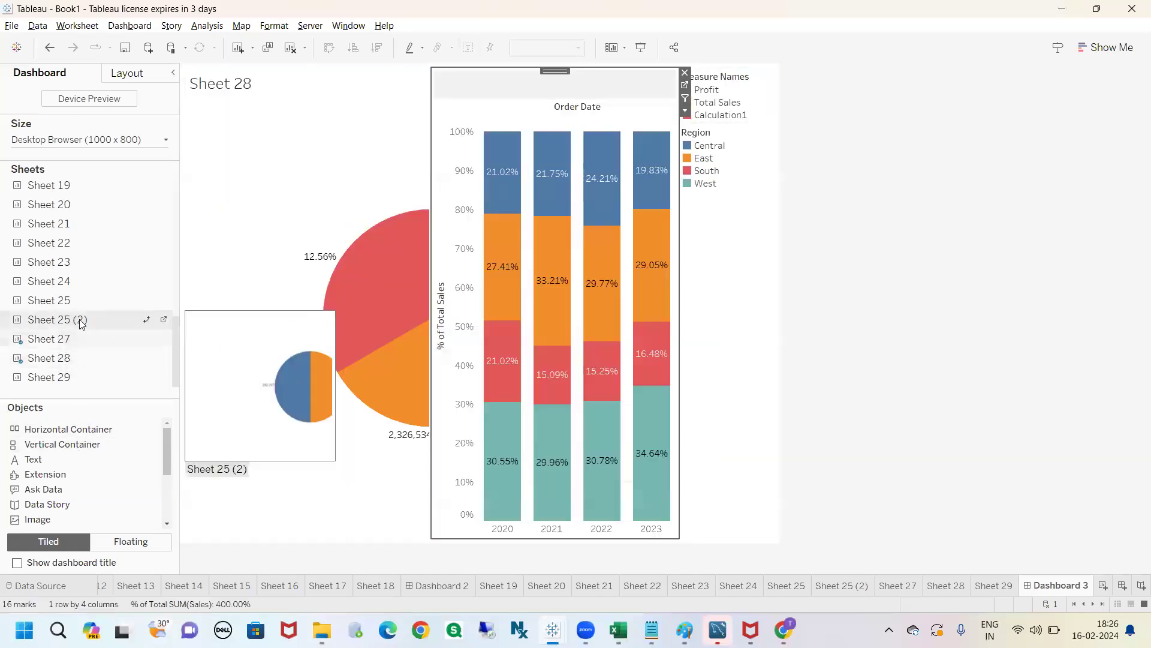
left_click_drag(698, 334, 698, 334)
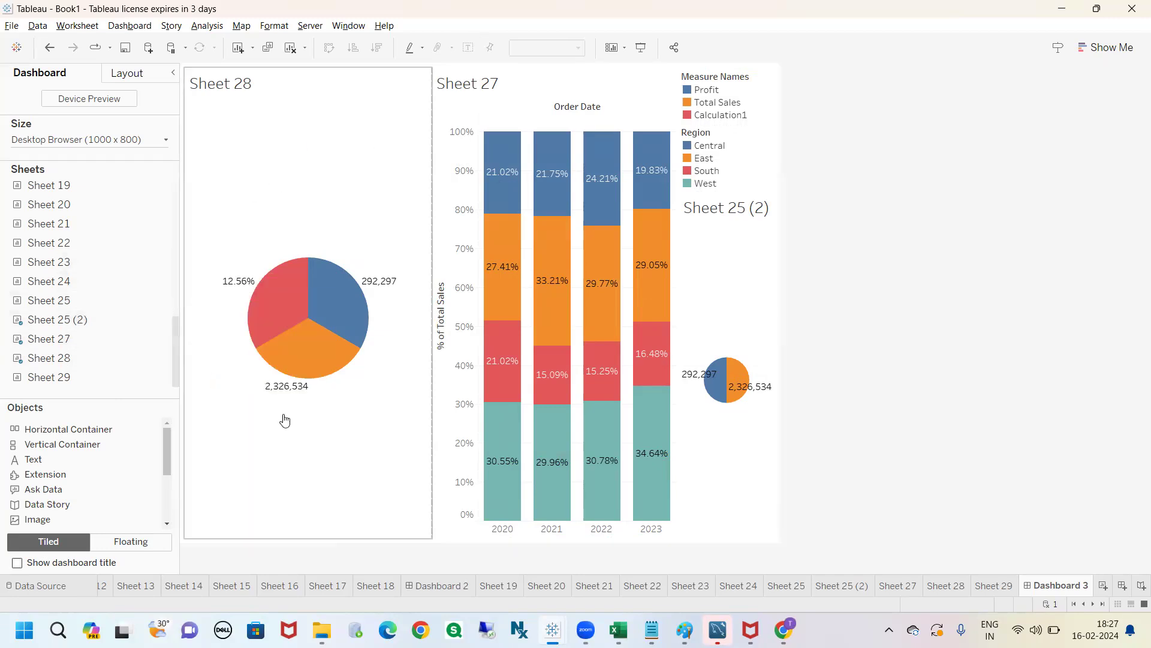
- Open the source worksheet of Sheet 28 from the dashboard and return to the dashboard
left_click(271, 95)
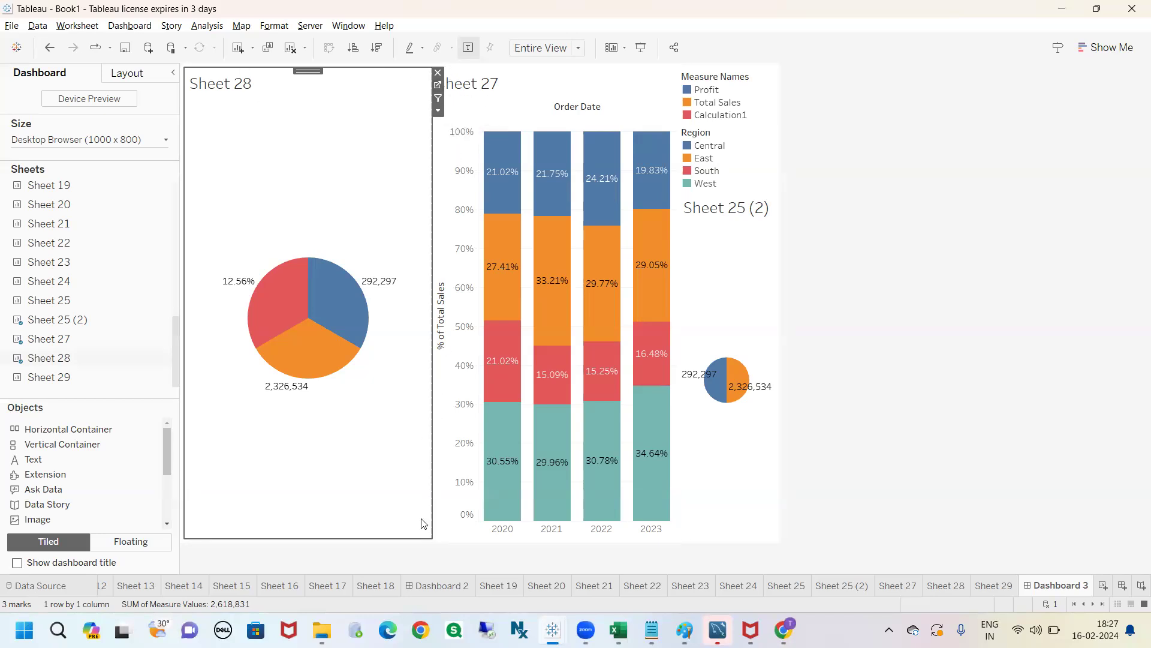
left_click(437, 85)
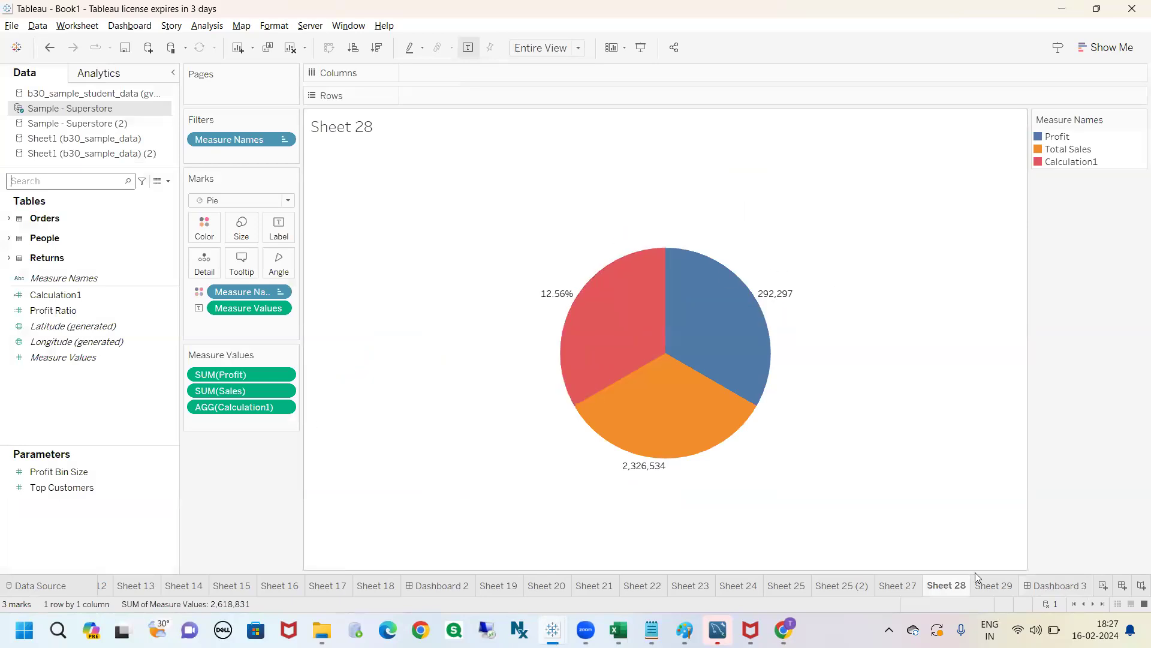
left_click(1046, 585)
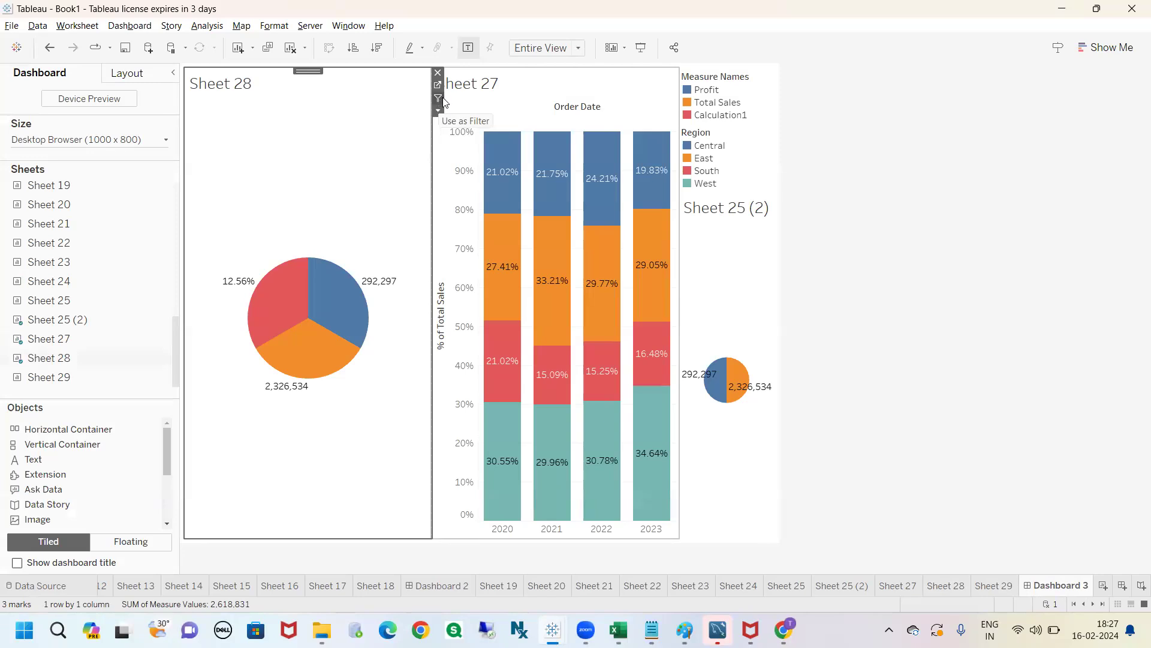
- Examine the options available for the Sheet 28 item on the dashboard, from Go to Sheet to Rename Dashboard Item
left_click(439, 114)
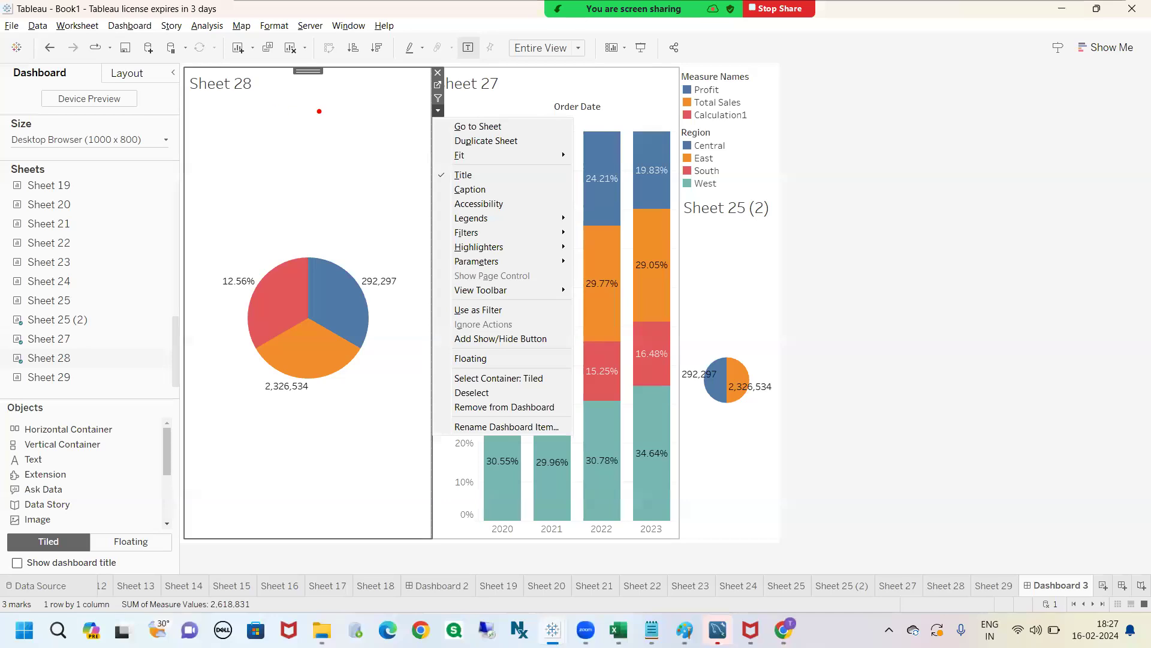
mouse_move(511, 131)
left_mouse_down()
mouse_move(564, 329)
mouse_move(563, 389)
mouse_move(435, 421)
mouse_move(396, 237)
mouse_move(492, 150)
mouse_move(521, 145)
left_mouse_up()
mouse_move(694, 259)
left_mouse_down()
mouse_move(718, 256)
mouse_move(726, 241)
left_mouse_up()
mouse_move(747, 239)
left_mouse_down()
mouse_move(761, 255)
mouse_move(818, 243)
mouse_move(807, 235)
mouse_move(842, 219)
mouse_move(870, 229)
left_mouse_up()
left_click(745, 228)
left_click_drag(725, 326, 831, 321)
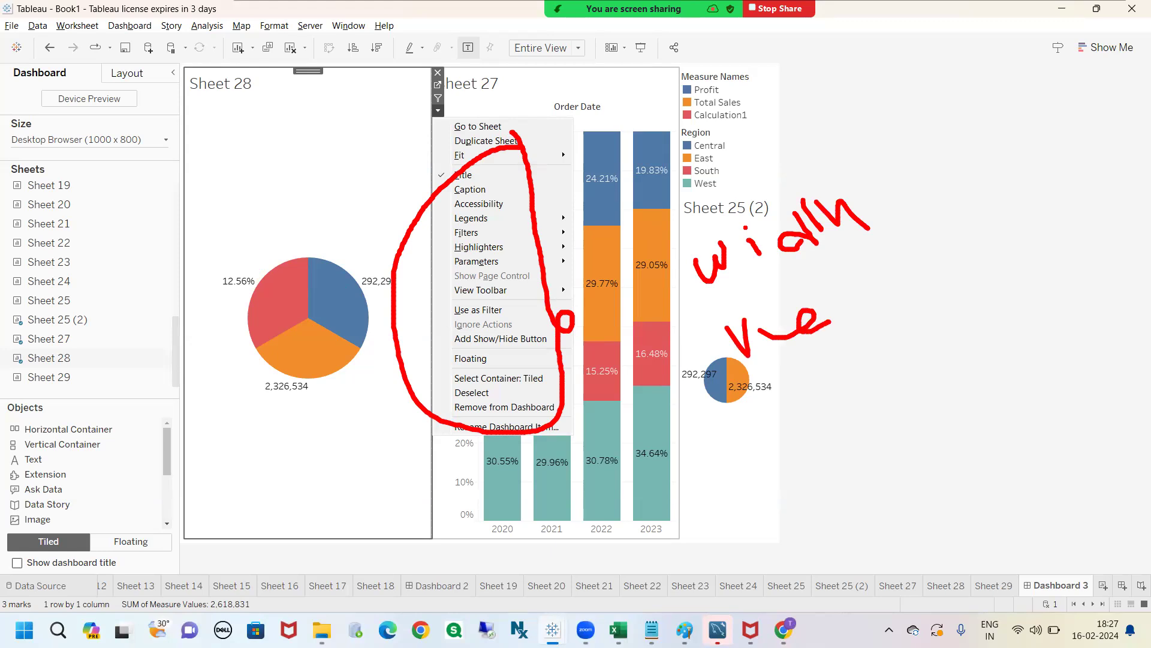
left_click_drag(745, 333, 758, 317)
left_click_drag(831, 304, 848, 324)
left_click_drag(830, 280, 869, 292)
mouse_move(904, 306)
left_mouse_down()
mouse_move(918, 325)
mouse_move(858, 362)
left_mouse_up()
key("Escape")
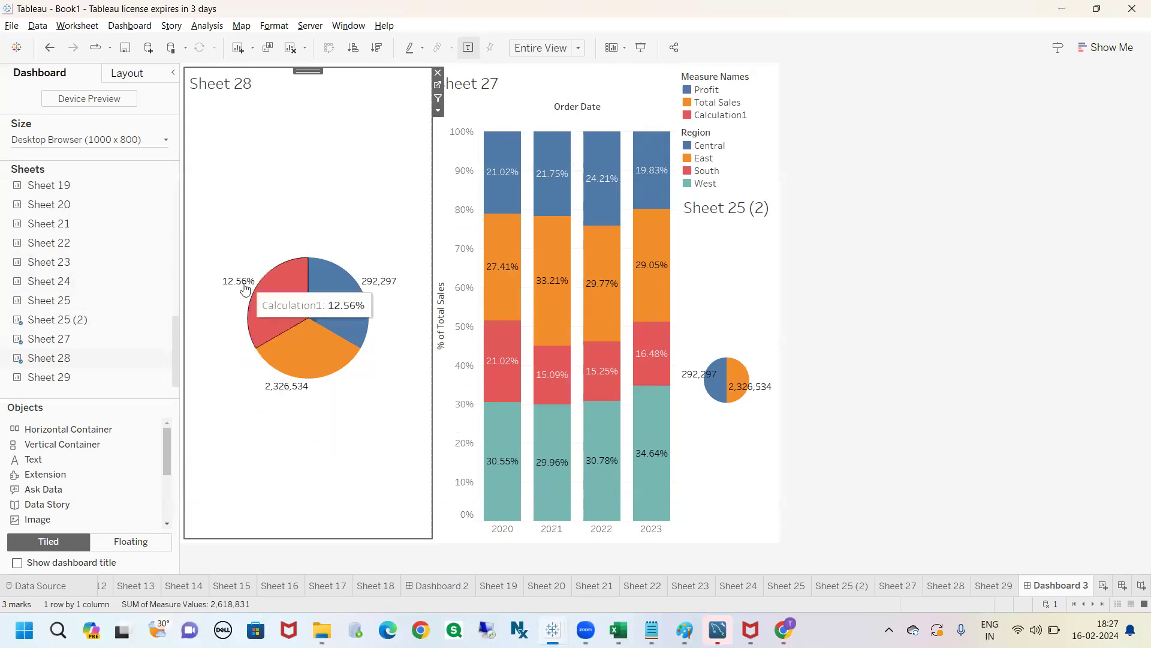
left_click(439, 113)
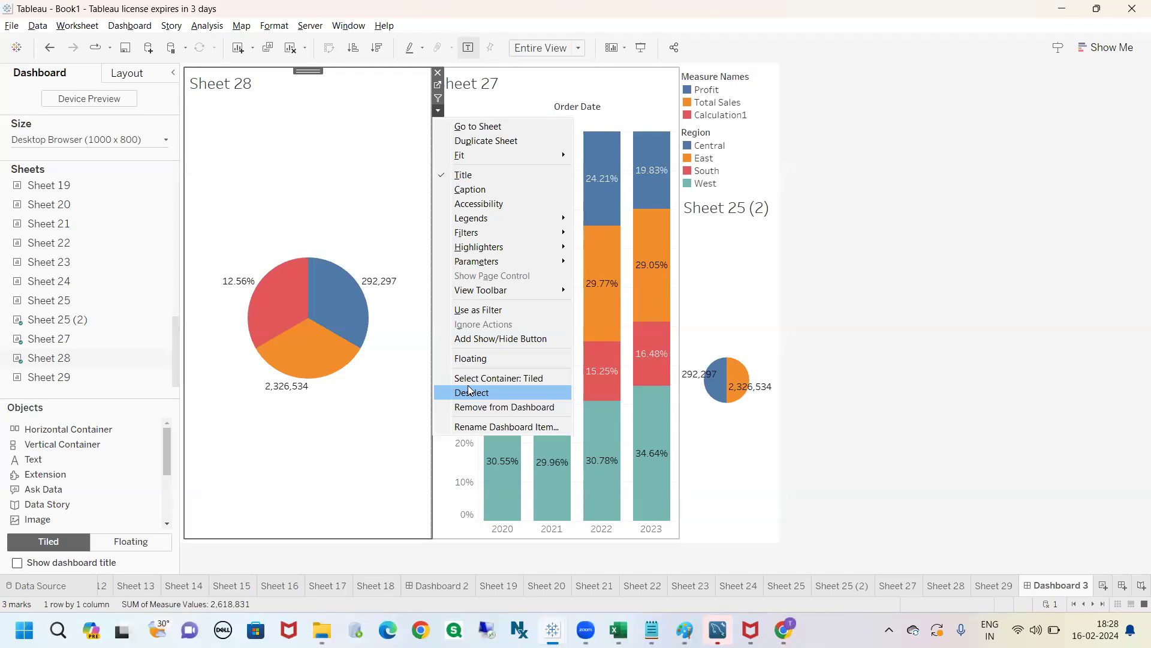
left_click(879, 312)
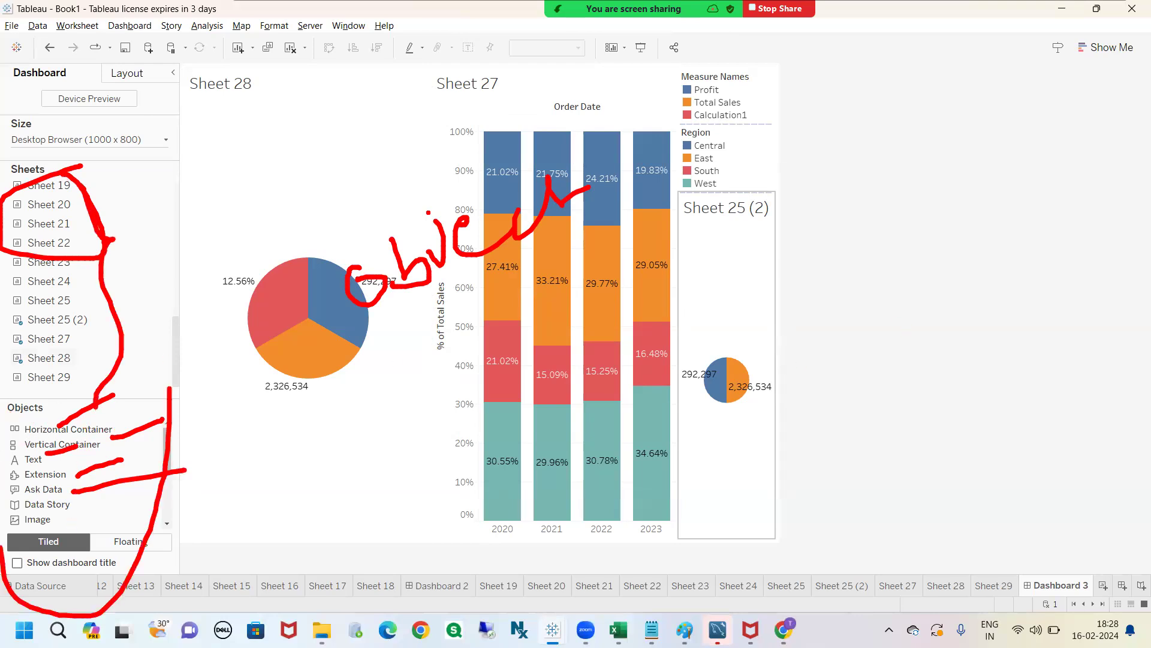
- Clear all sheets and legends from the dashboard
key("Escape")
left_click(291, 48)
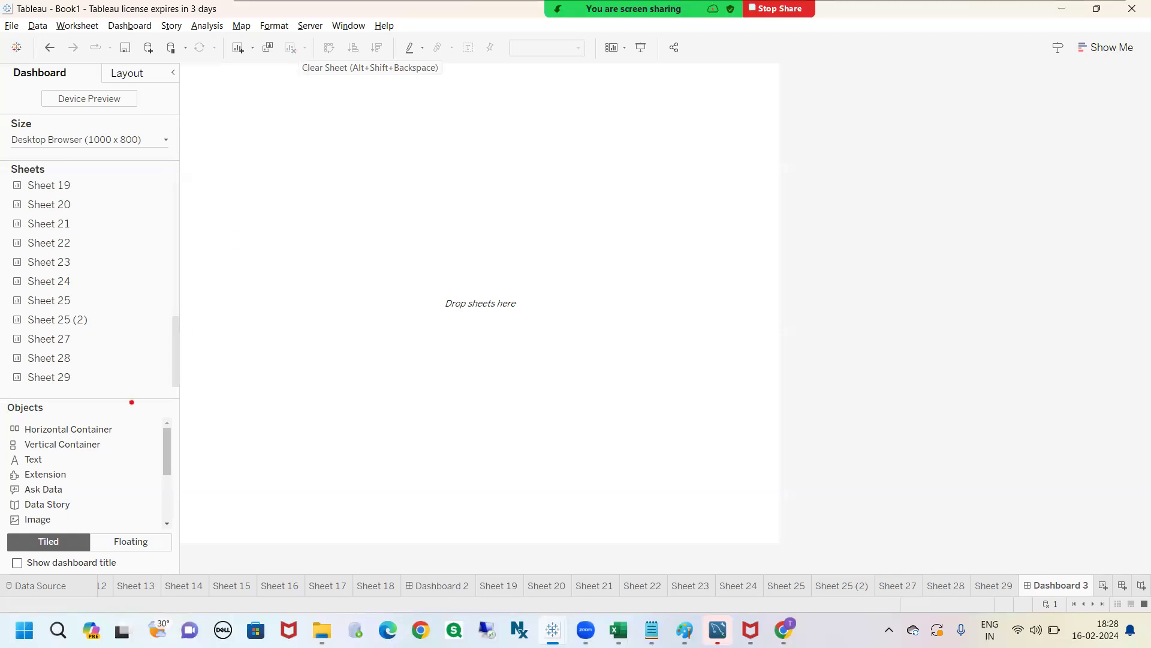
- Show the dashboard title on the empty dashboard
left_click_drag(29, 564, 106, 576)
left_click_drag(16, 562, 37, 551)
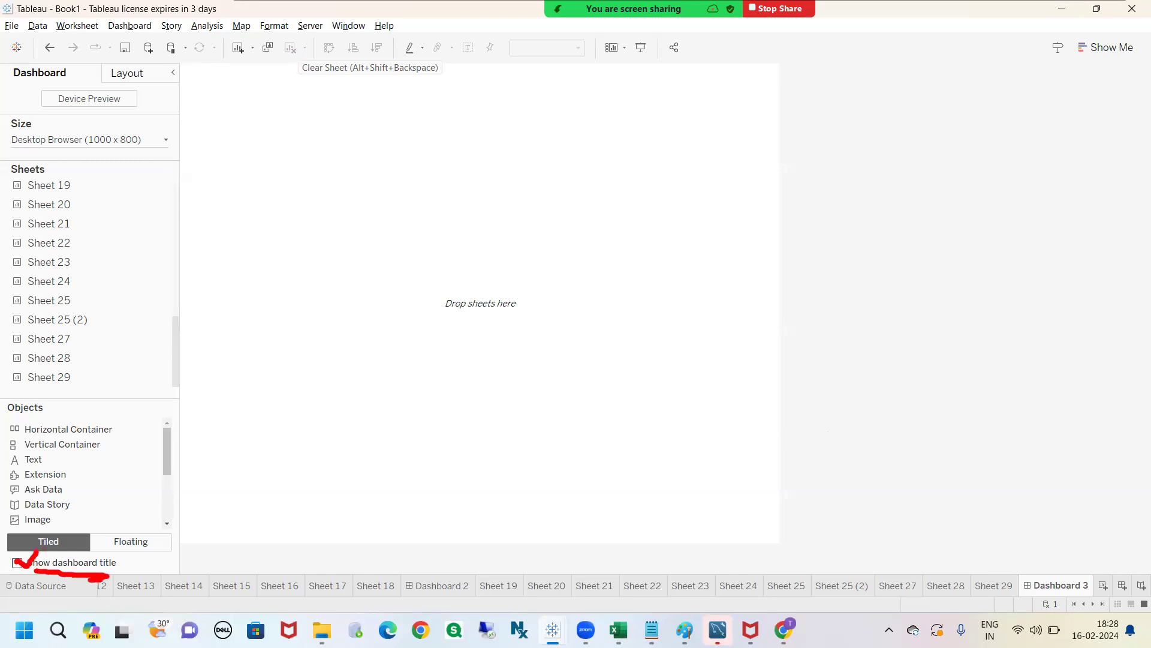
left_click(299, 50)
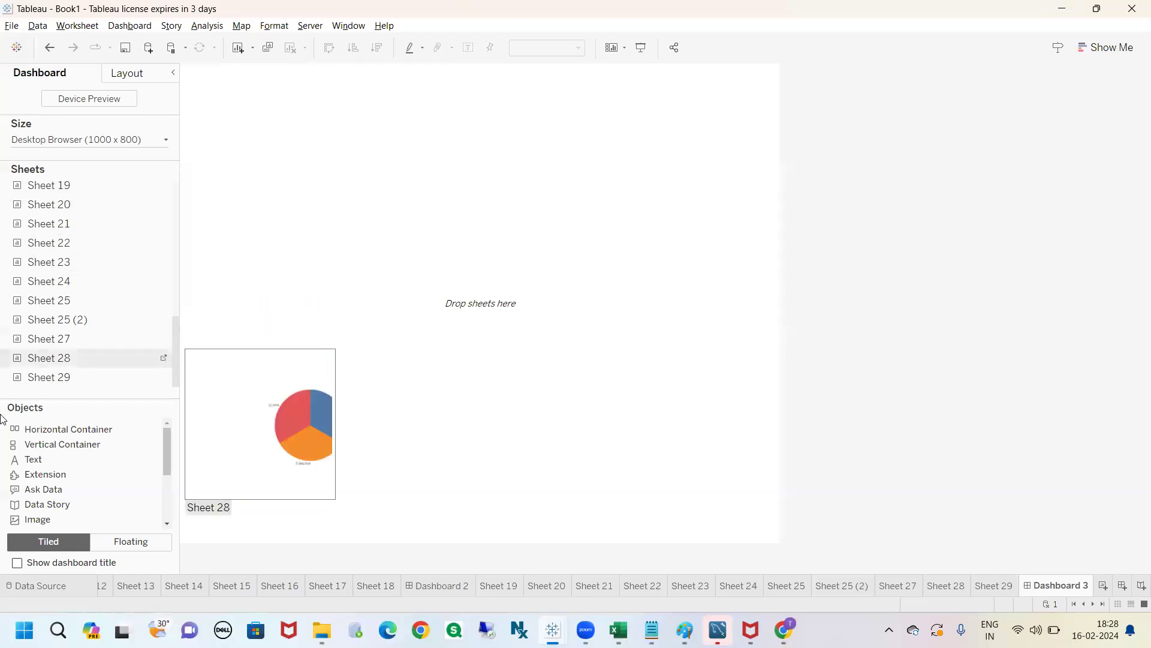
left_click(17, 563)
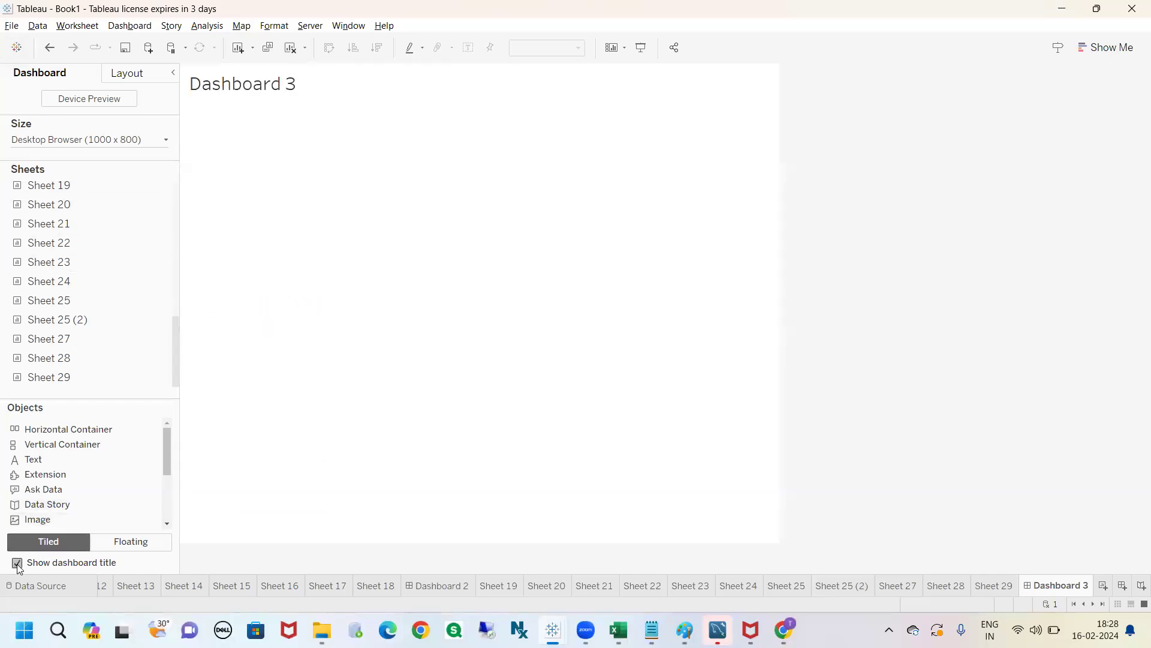
- Open the dashboard title for editing, examine its <Sheet Name> placeholder, and close the editor without changes
left_click(290, 89)
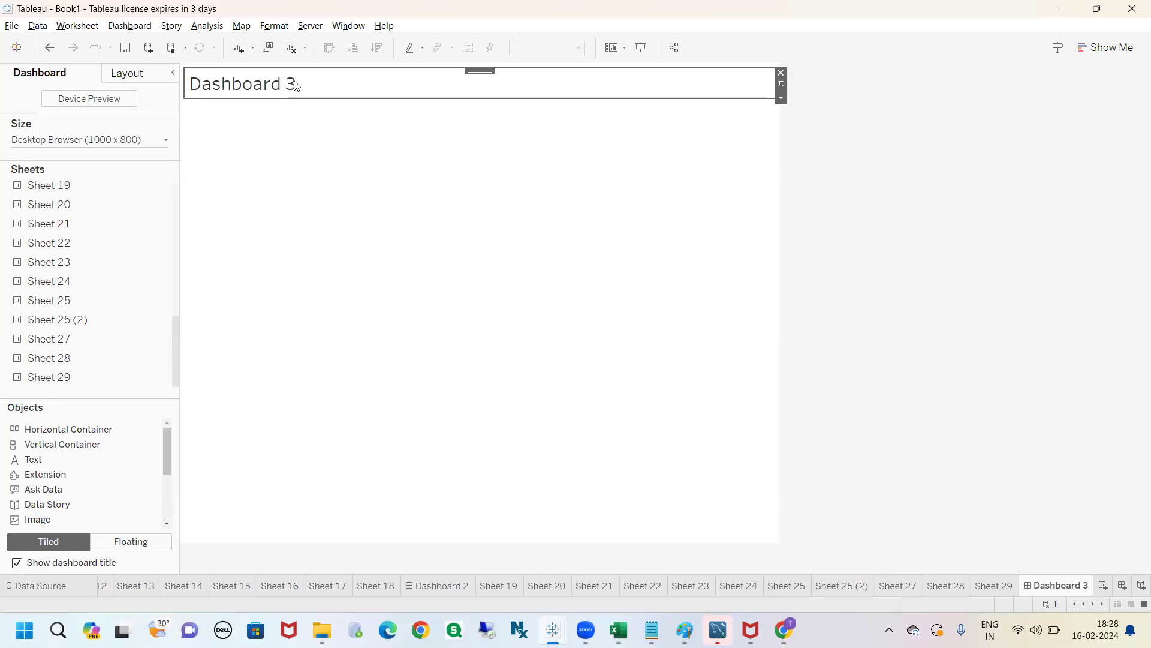
double_click(304, 85)
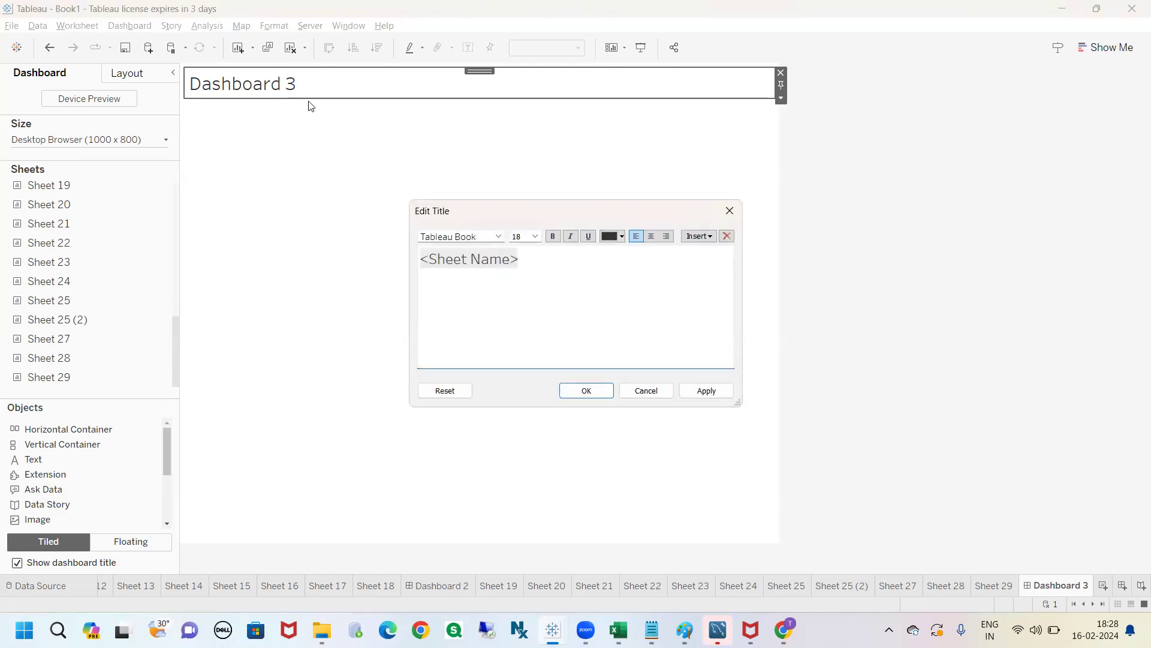
left_click_drag(514, 260, 414, 259)
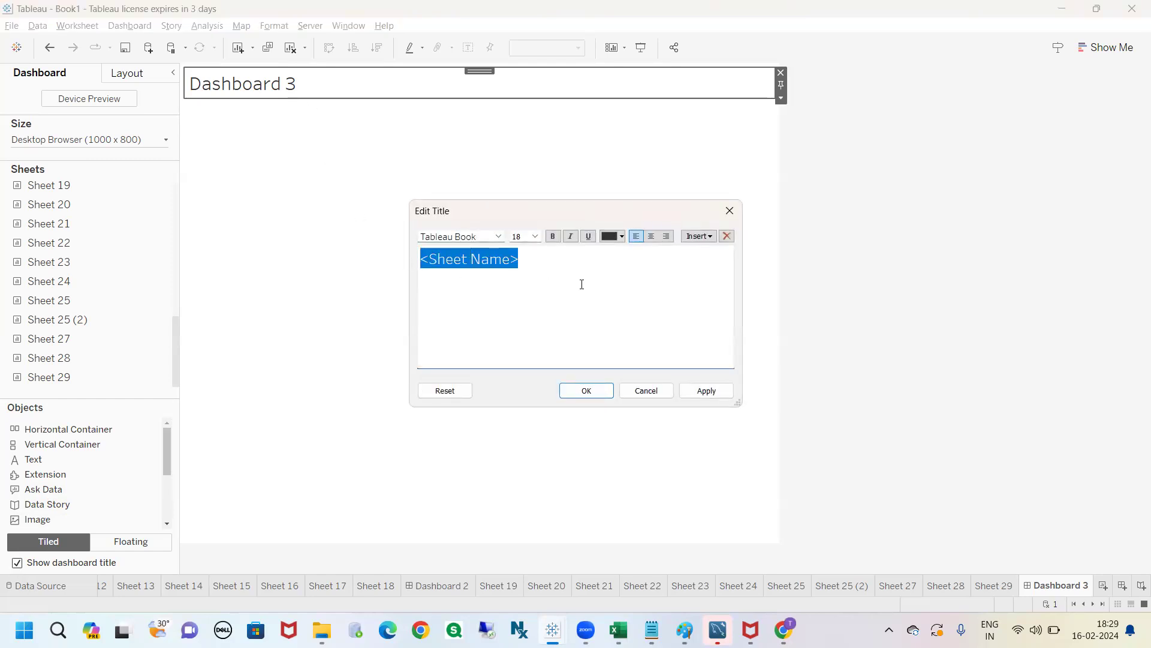
left_click(564, 274)
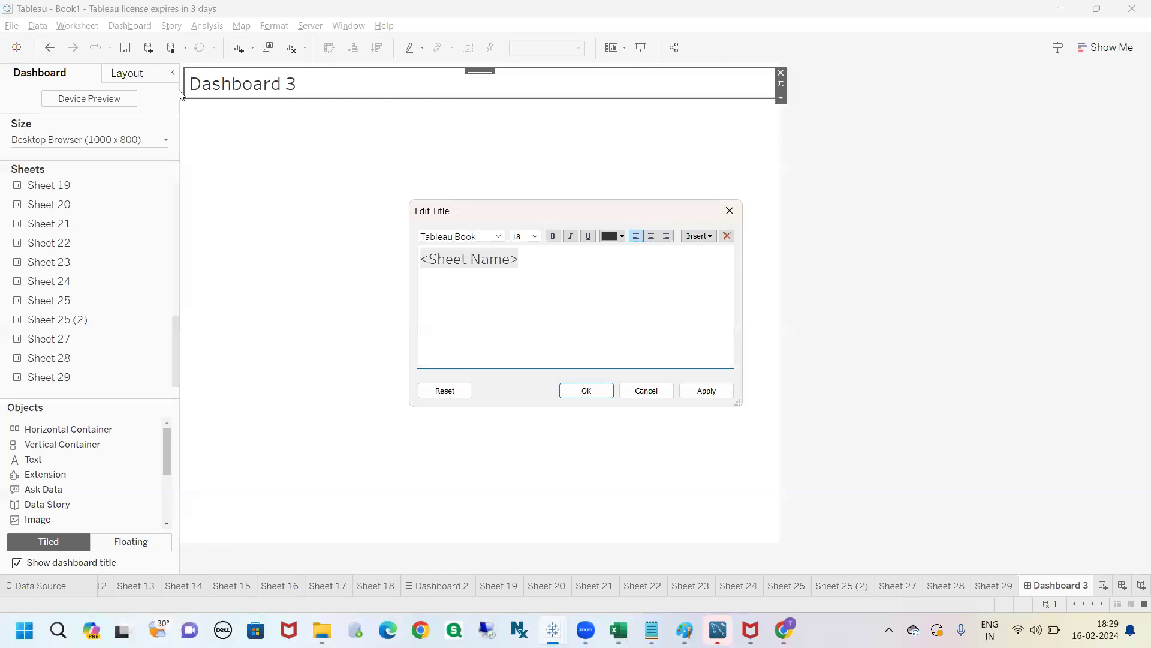
mouse_move(519, 260)
left_mouse_down()
mouse_move(419, 255)
mouse_move(525, 252)
mouse_move(441, 246)
mouse_move(668, 334)
mouse_move(1051, 538)
mouse_move(1012, 569)
mouse_move(1039, 609)
mouse_move(1069, 553)
mouse_move(1038, 556)
left_mouse_up()
left_click(532, 298)
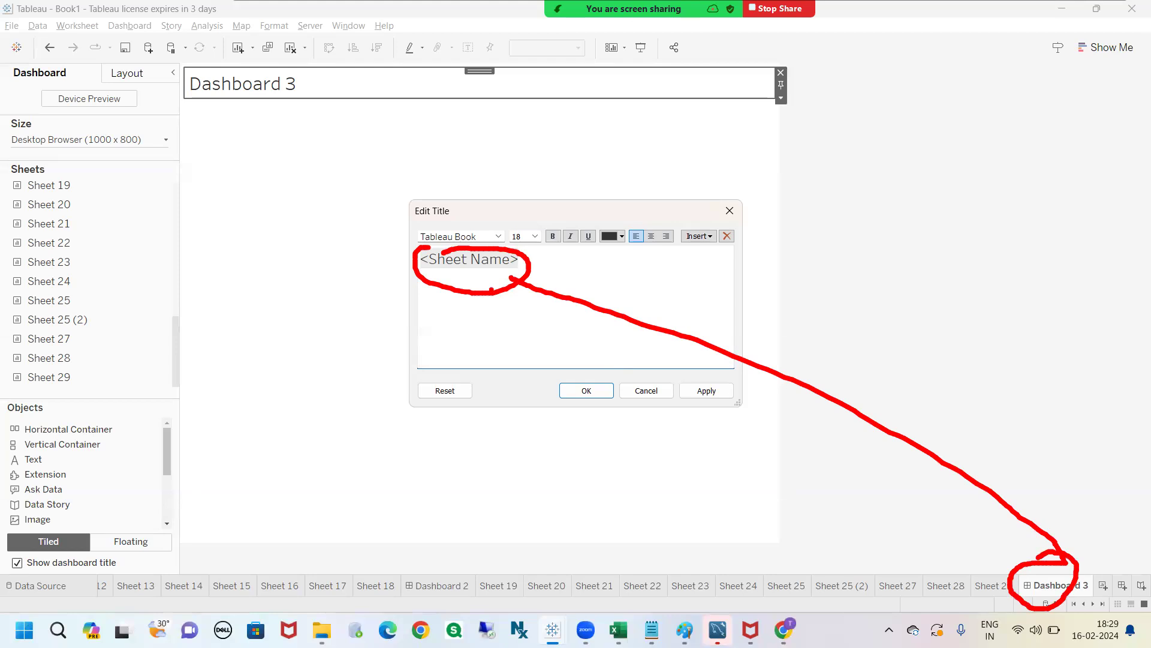
mouse_move(451, 246)
left_mouse_down()
mouse_move(283, 87)
mouse_move(316, 92)
left_mouse_up()
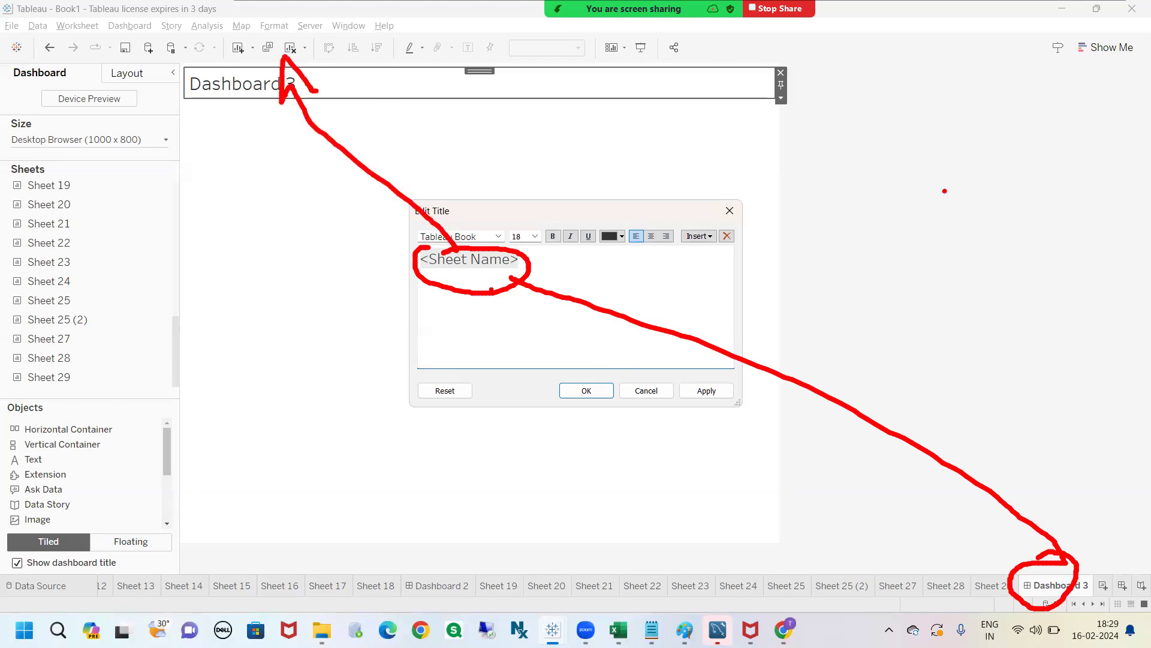
left_click(730, 211)
- Rename Dashboard 3 as "Dashboard 3 sjkbacusbjasbjas"
right_click(1060, 589)
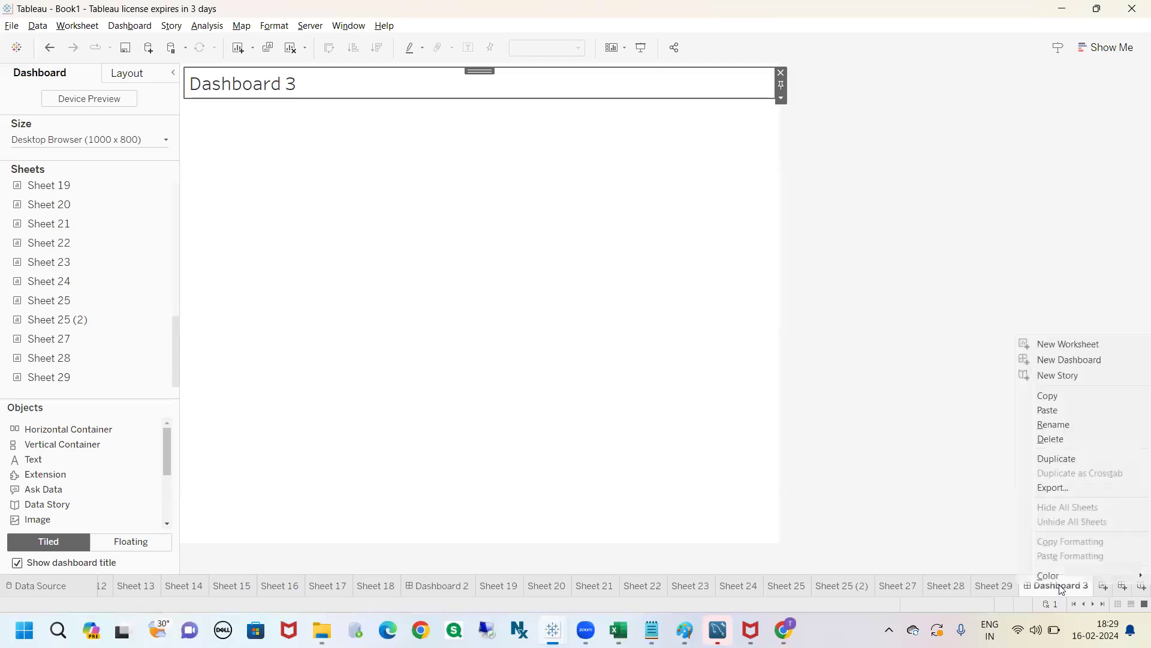
left_click(1053, 425)
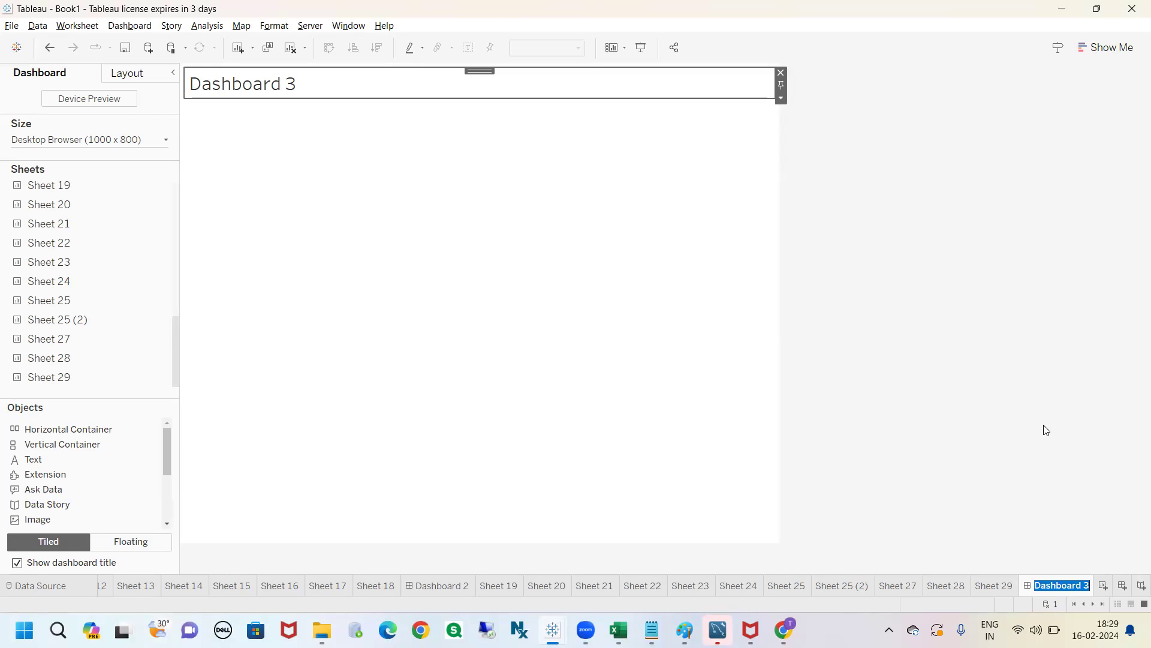
key("End")
type("sjkbacusbjasbjas")
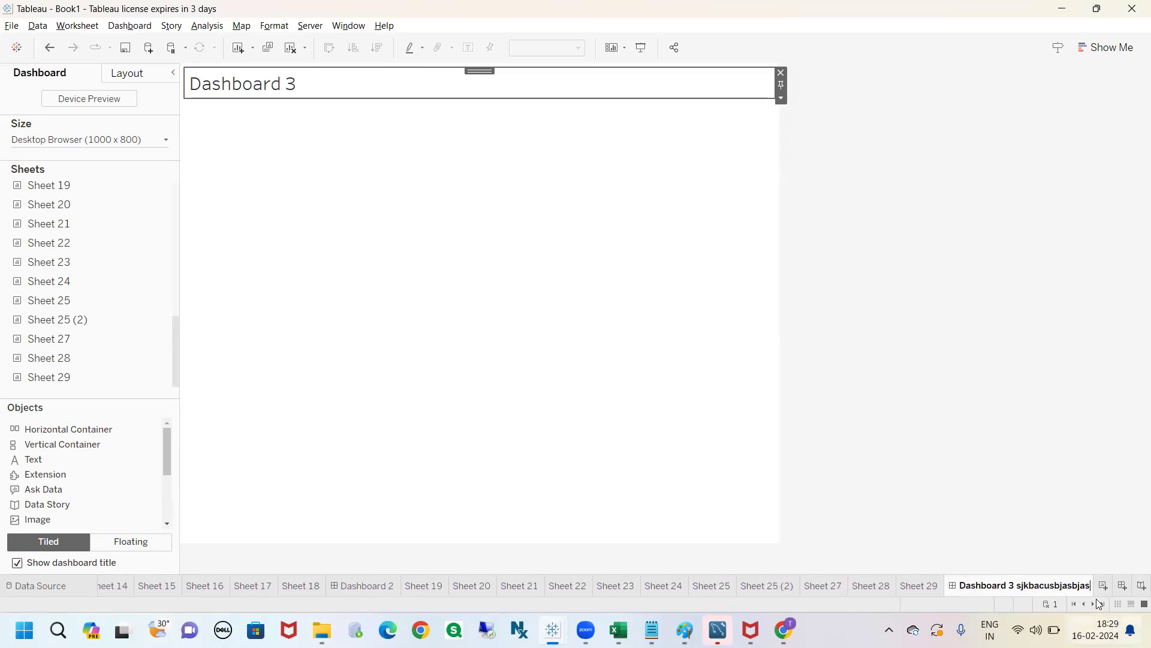
key("Return")
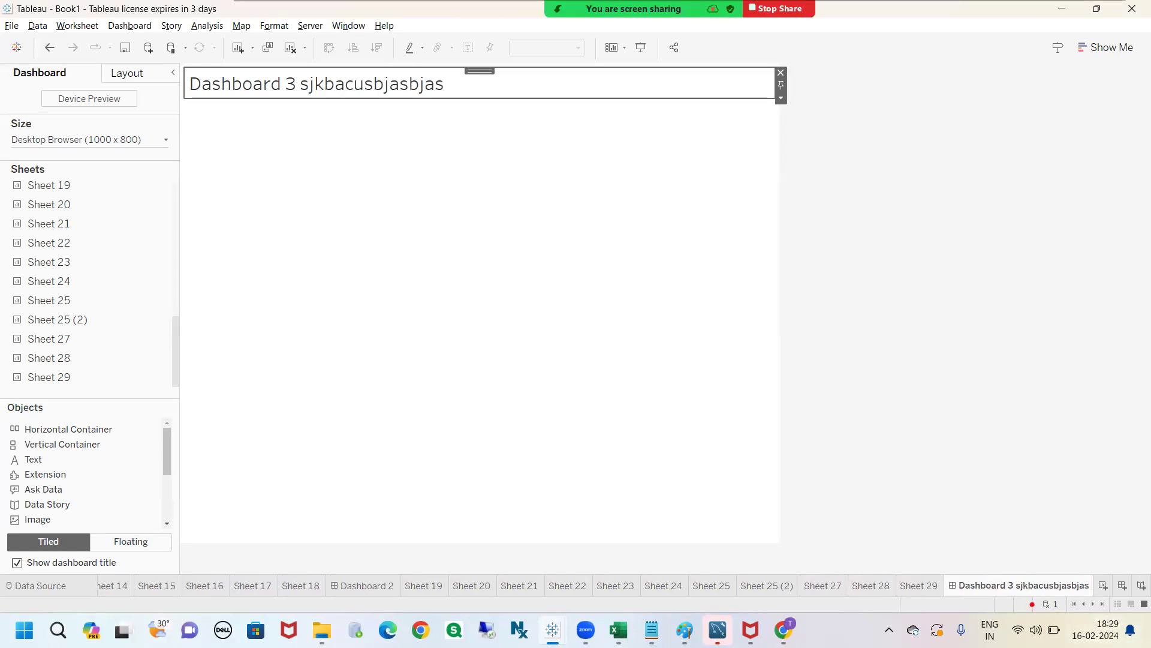
- Check the <Sheet Name> placeholder in the title editor again, close it, and undo the dashboard rename
mouse_move(995, 570)
left_mouse_down()
mouse_move(341, 158)
mouse_move(316, 100)
mouse_move(329, 109)
left_mouse_up()
key("Escape")
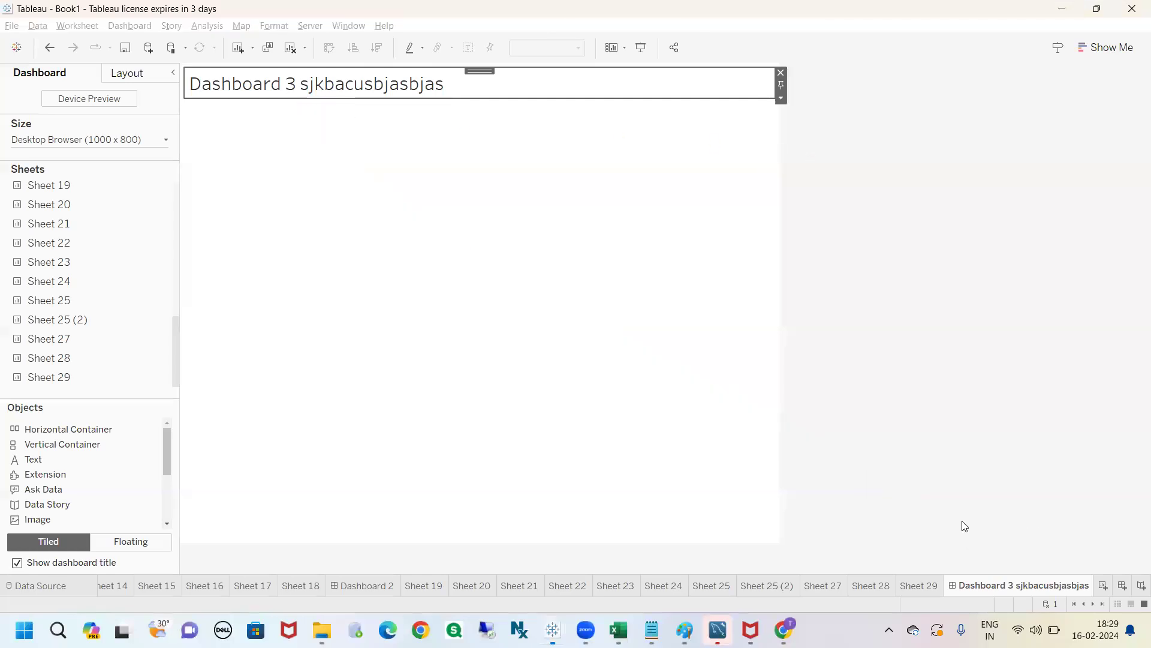
double_click(403, 90)
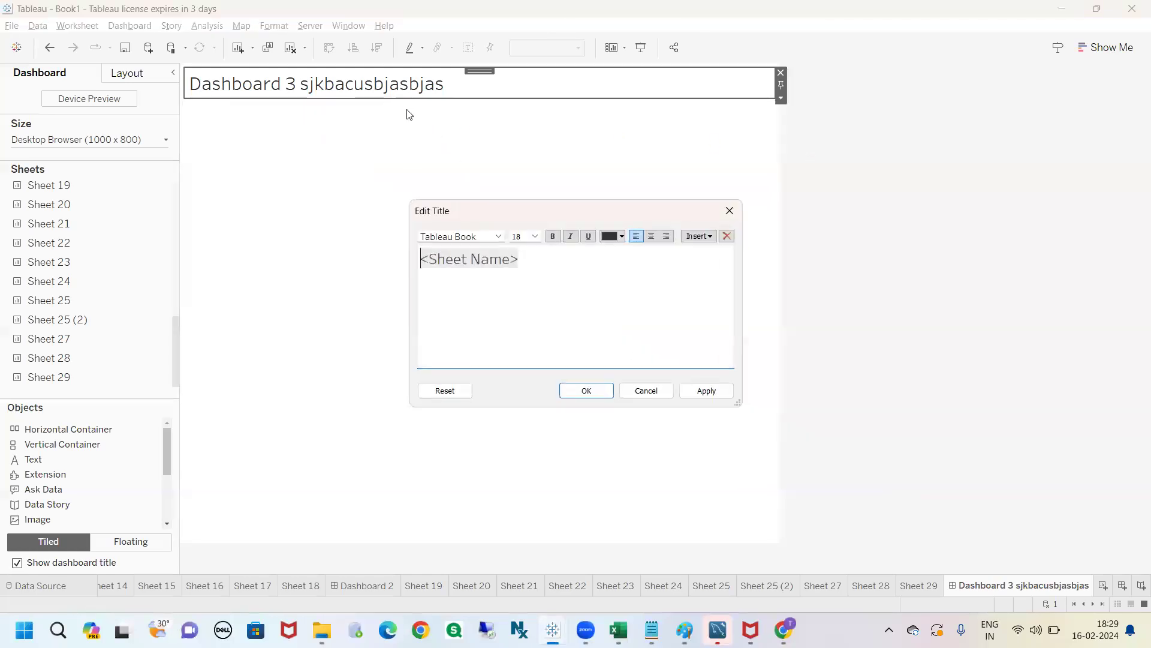
left_click_drag(521, 259, 398, 254)
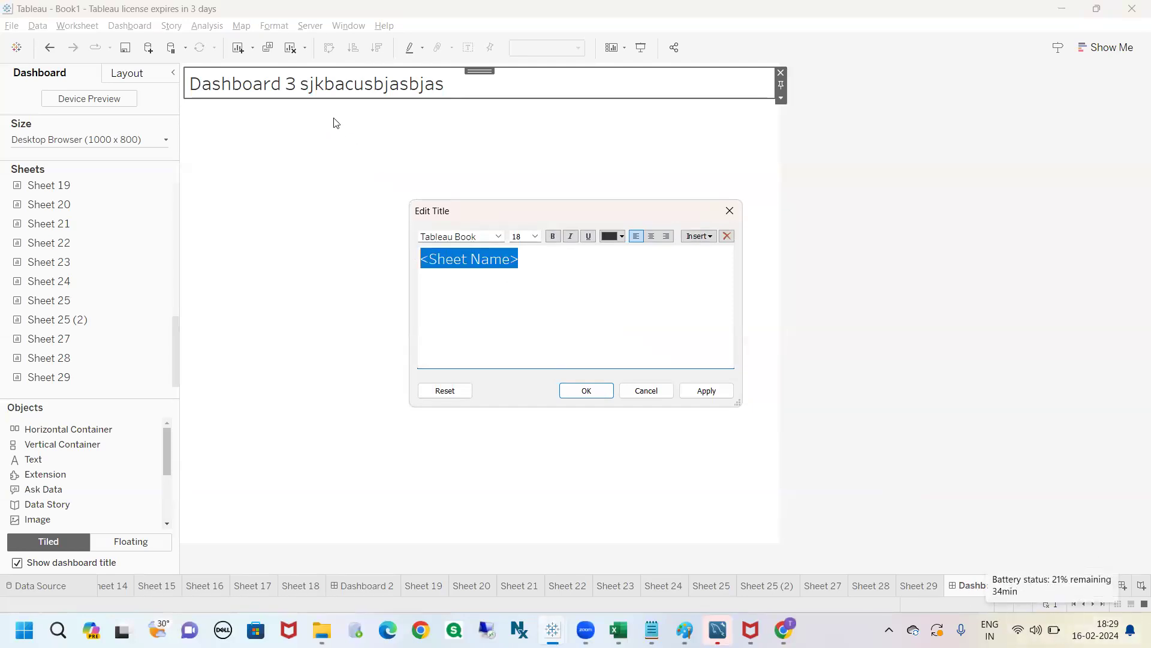
left_click(730, 211)
left_click(934, 224)
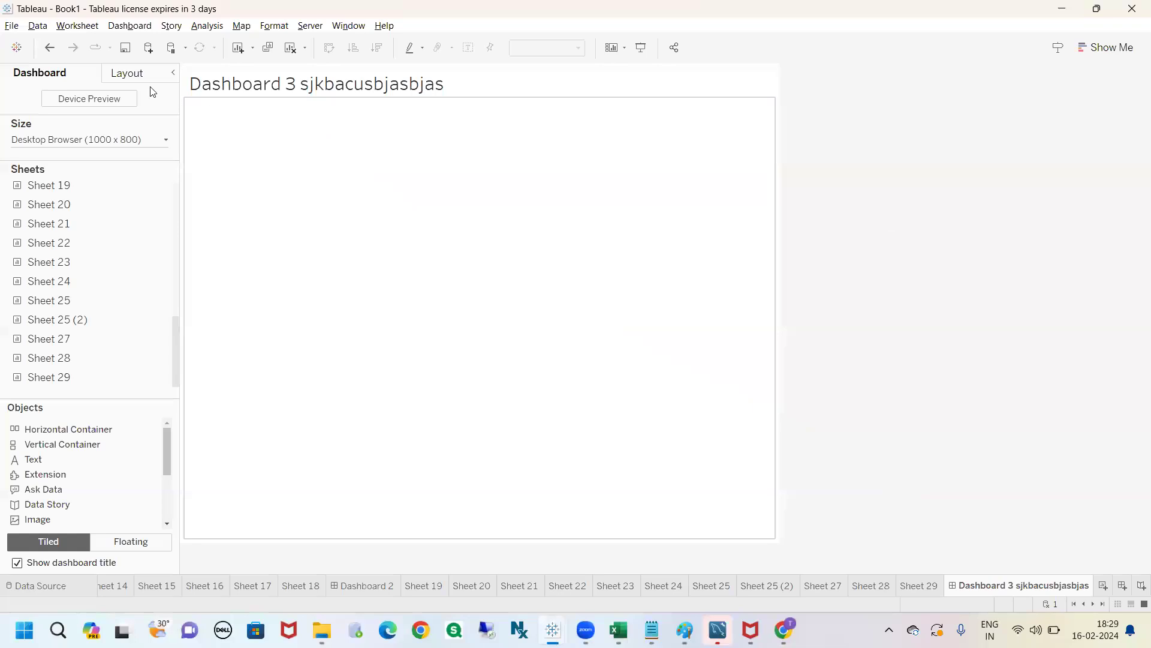
left_click(54, 51)
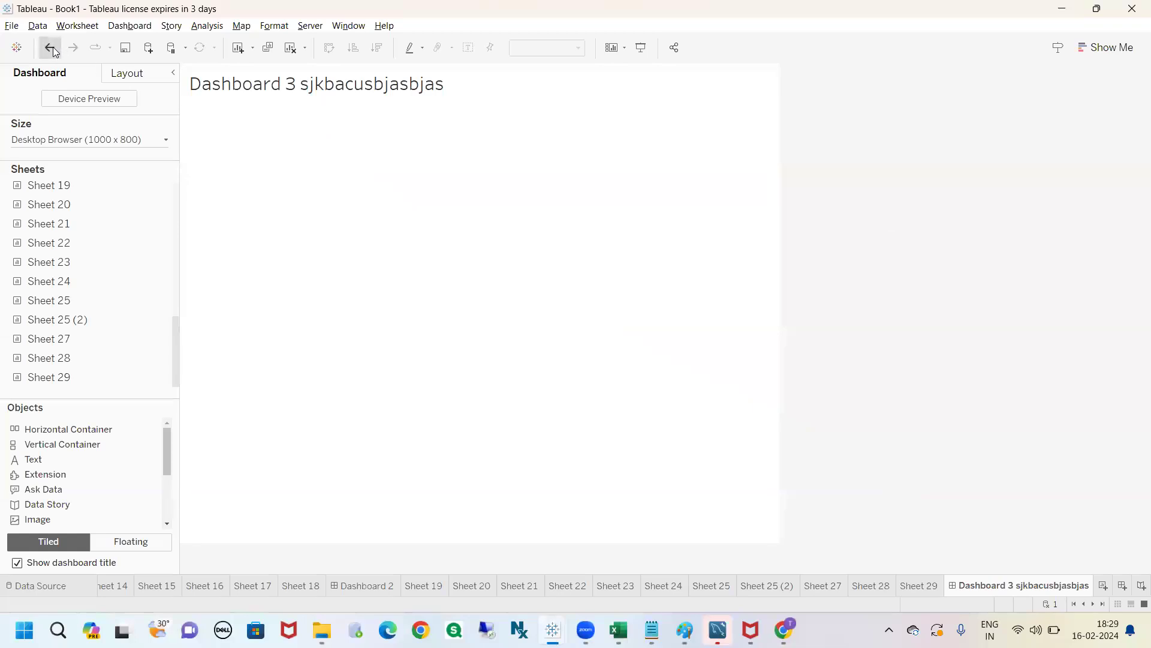
left_click(888, 408)
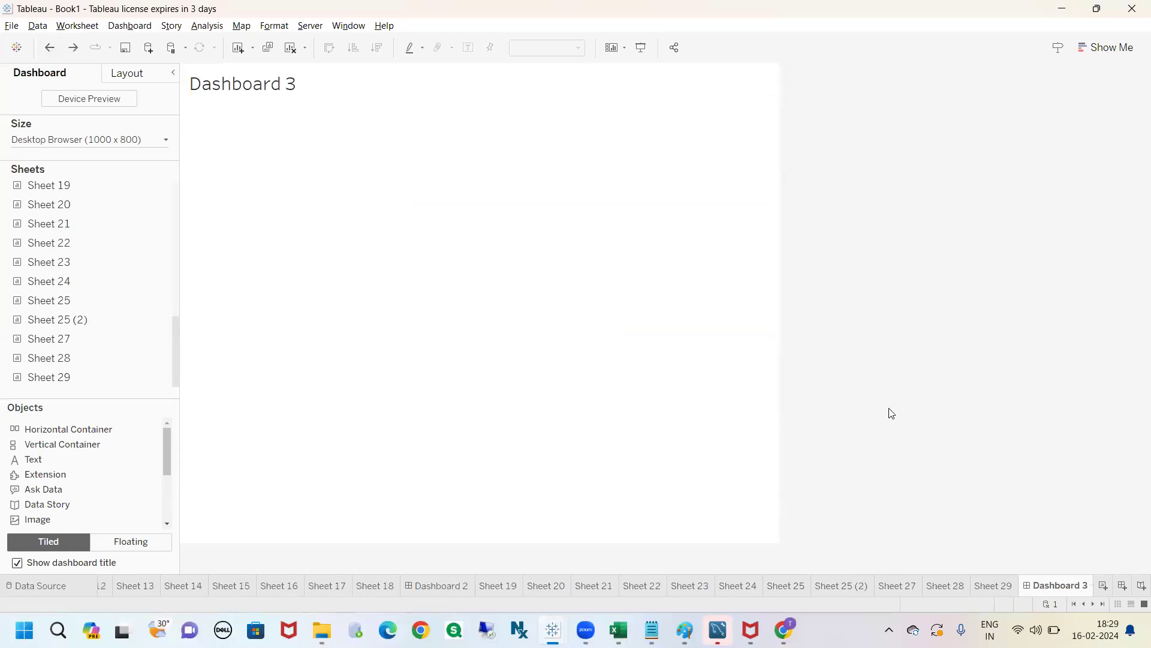
- Replace the title's <Sheet Name> placeholder with "kjxvbjsbkasb", apply it, and undo the title change
double_click(331, 88)
left_click_drag(441, 251, 388, 253)
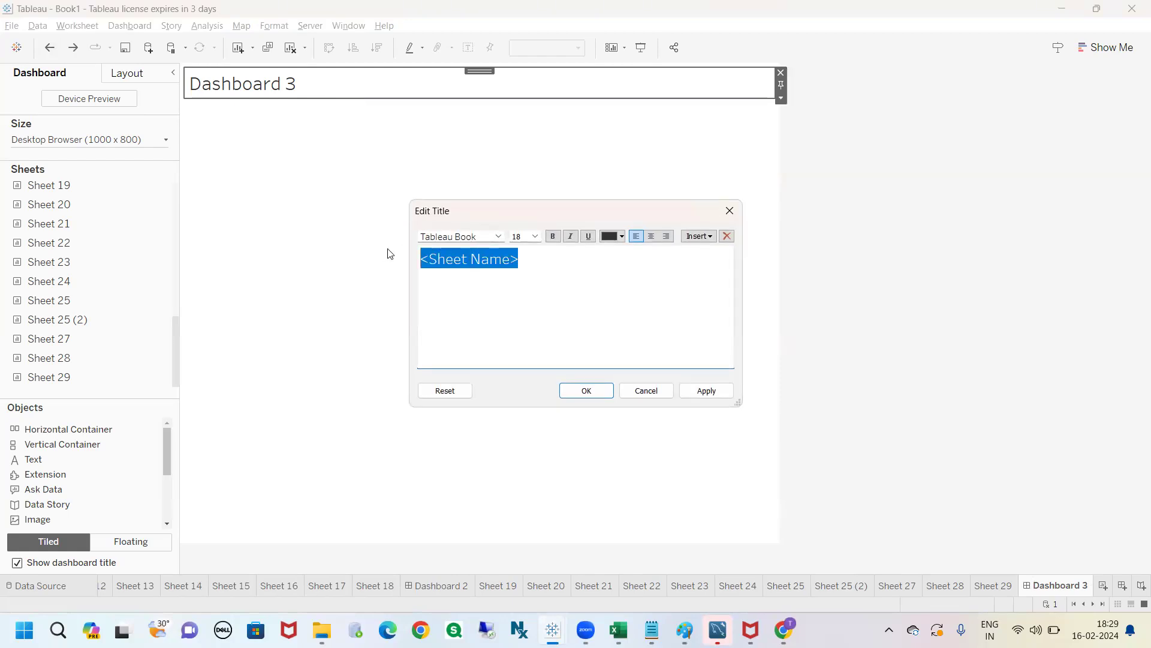
left_click(847, 49)
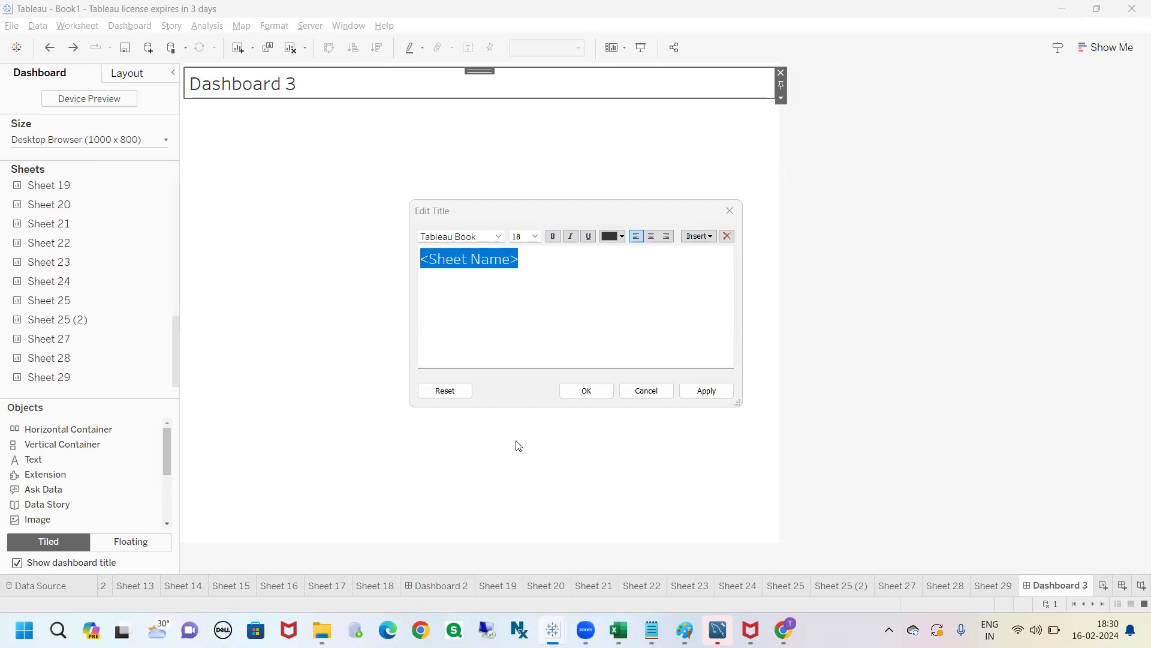
left_click(522, 259)
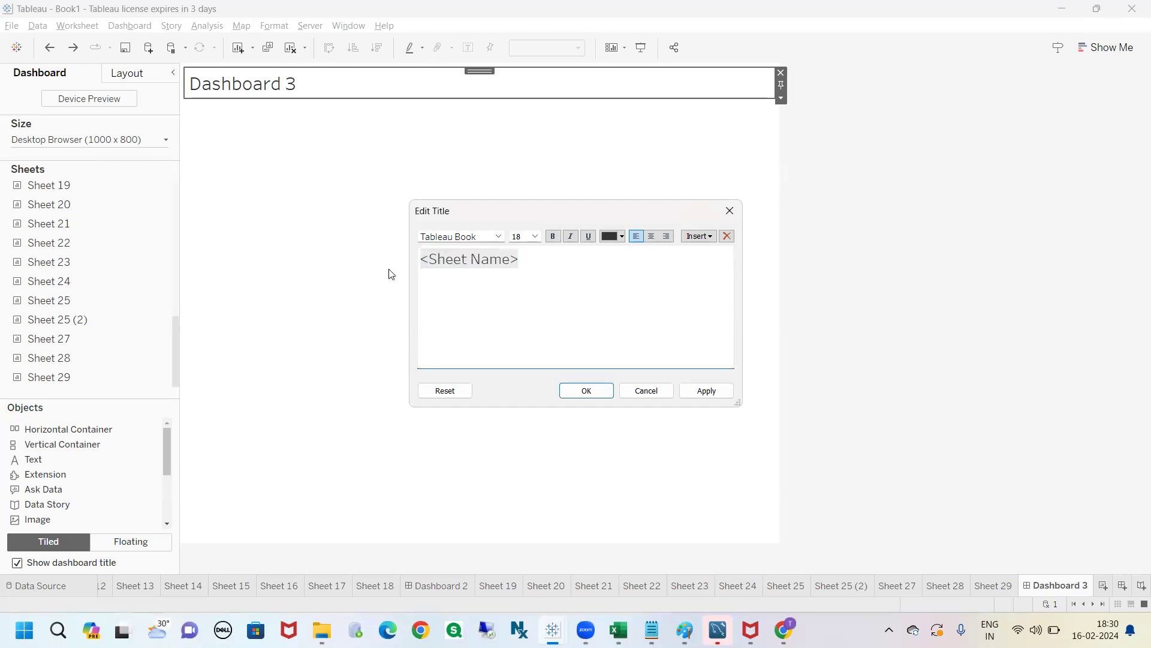
left_click_drag(549, 262, 405, 259)
key("BackSpace")
type("kjxvbjsbkasb")
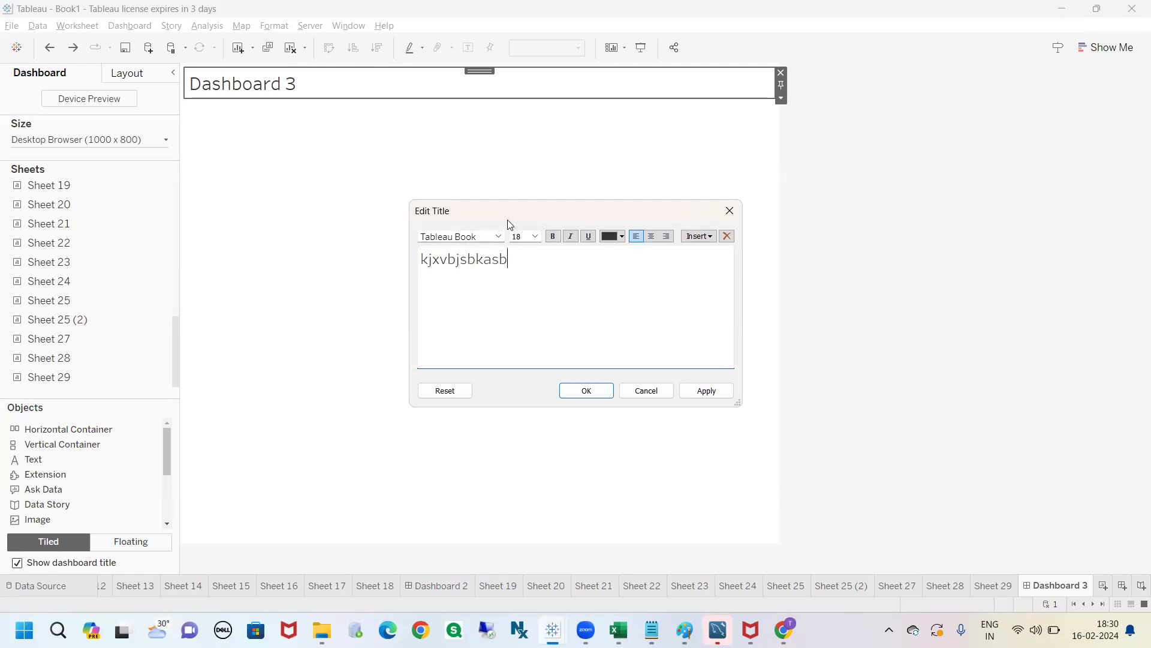
left_click(702, 390)
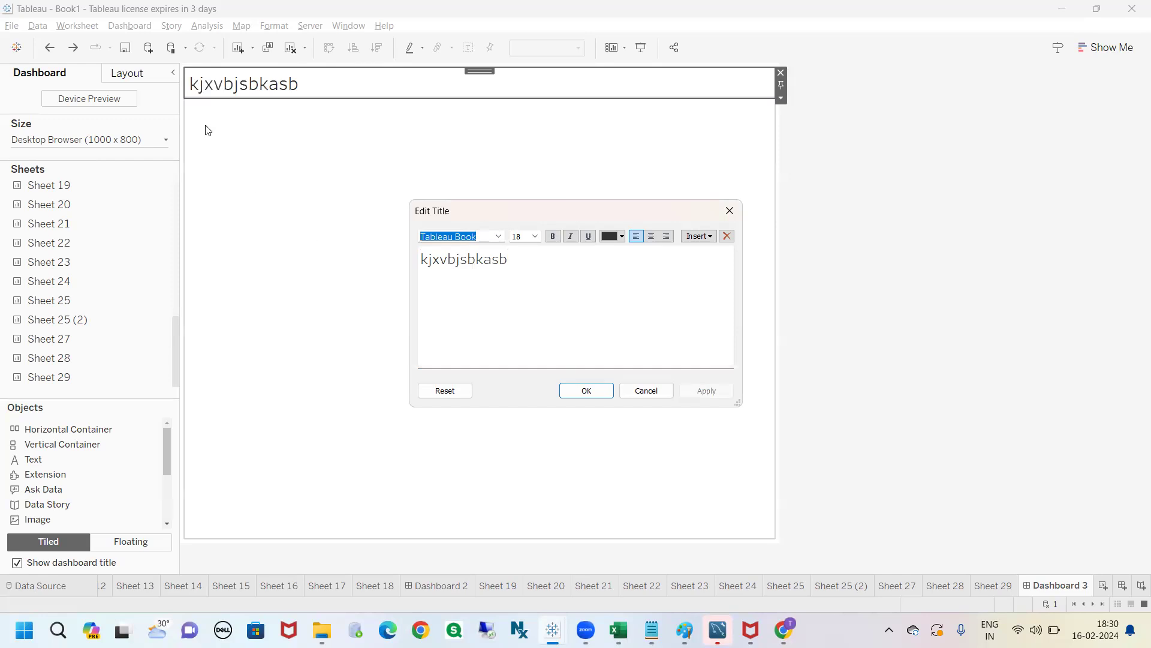
mouse_move(221, 89)
left_mouse_down()
mouse_move(451, 295)
mouse_move(246, 162)
left_mouse_up()
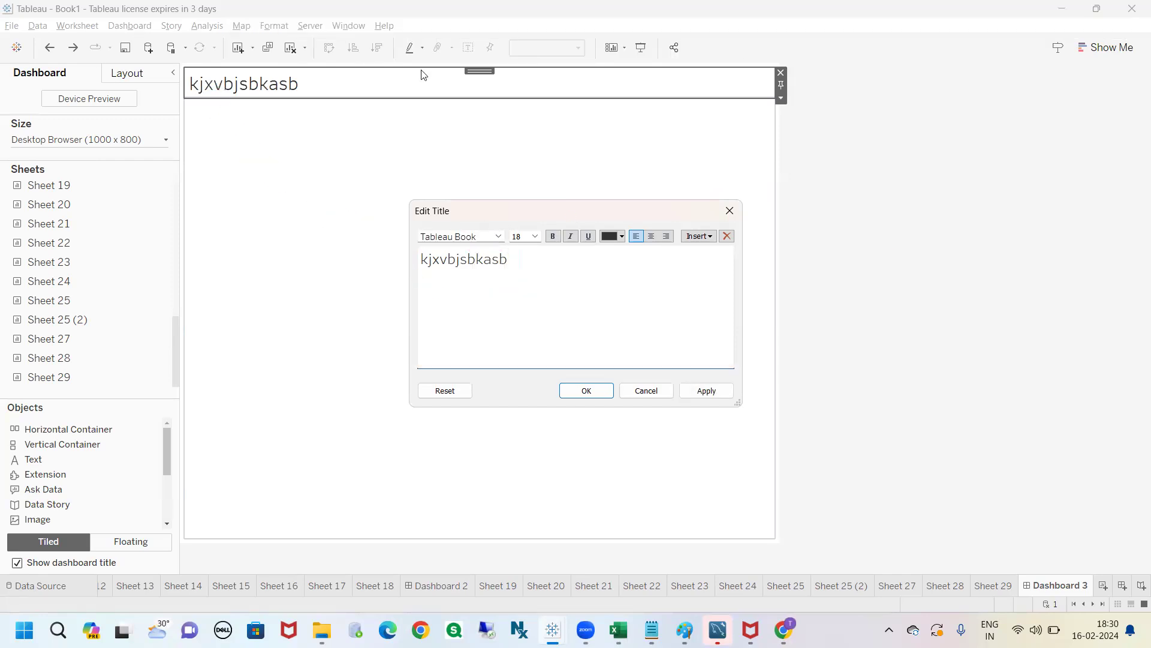
left_click(730, 210)
left_click(49, 47)
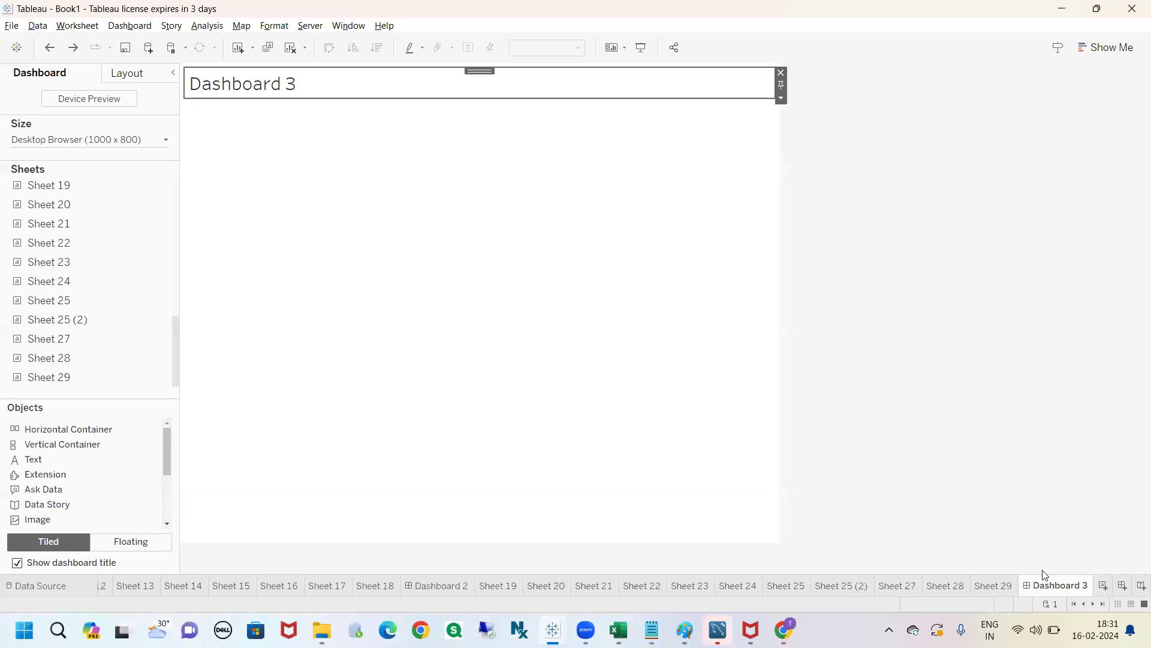
- Edit the dashboard title and append "- nzkBCKJ" after the <Sheet Name> placeholder
double_click(322, 78)
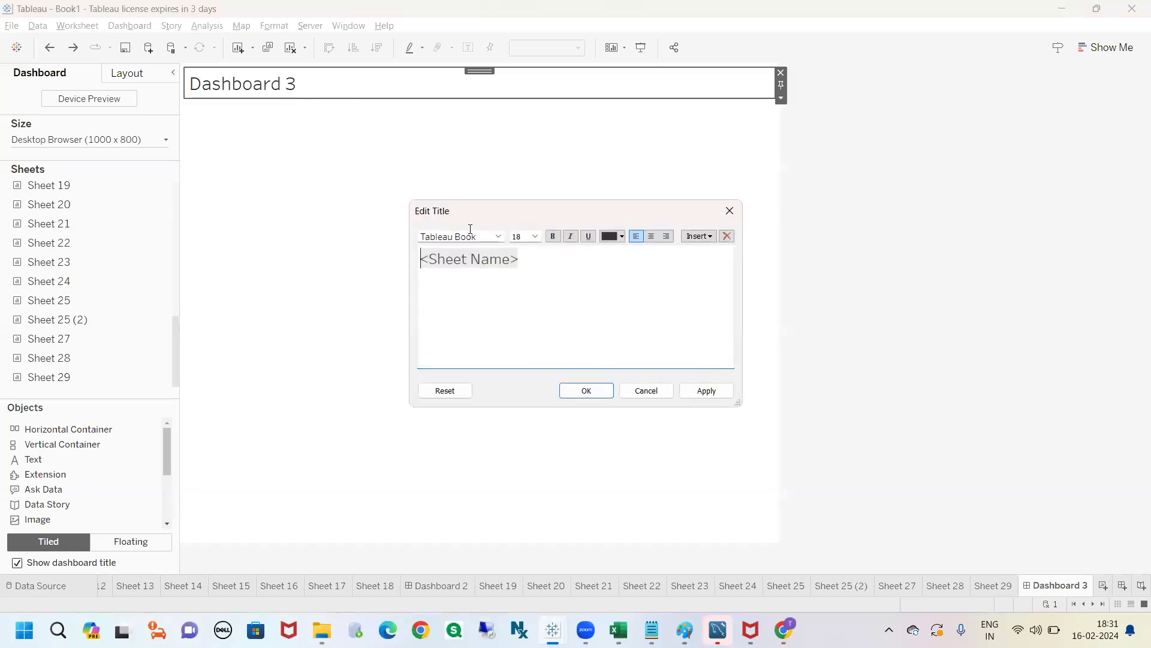
type("- kjzcbjak")
key("BackSpace")
key("BackSpace")
key("BackSpace")
key("BackSpace")
key("BackSpace")
key("BackSpace")
key("BackSpace")
key("BackSpace")
type("nzkBCKJ")
- Review the title's font, size and bold options, then delete "nzkBCKJ" and accept the title as "<Sheet Name> -"
left_click_drag(510, 282, 422, 258)
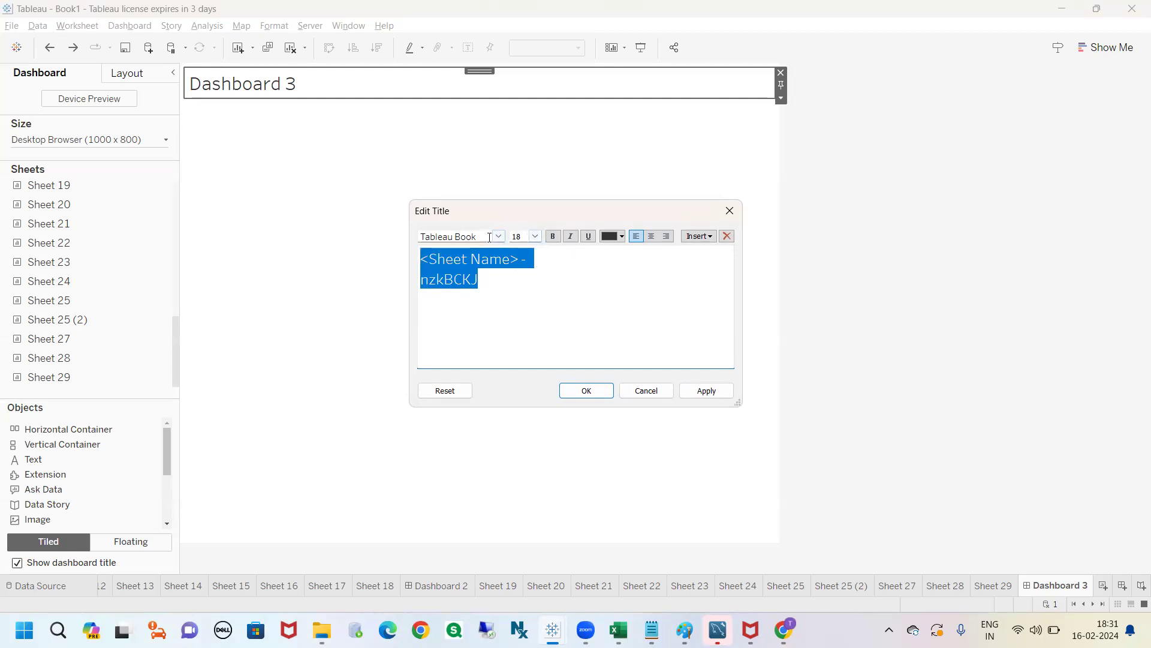
left_click(489, 237)
left_click(537, 237)
left_click(548, 237)
left_click(484, 277)
left_click_drag(483, 277, 528, 256)
key("BackSpace")
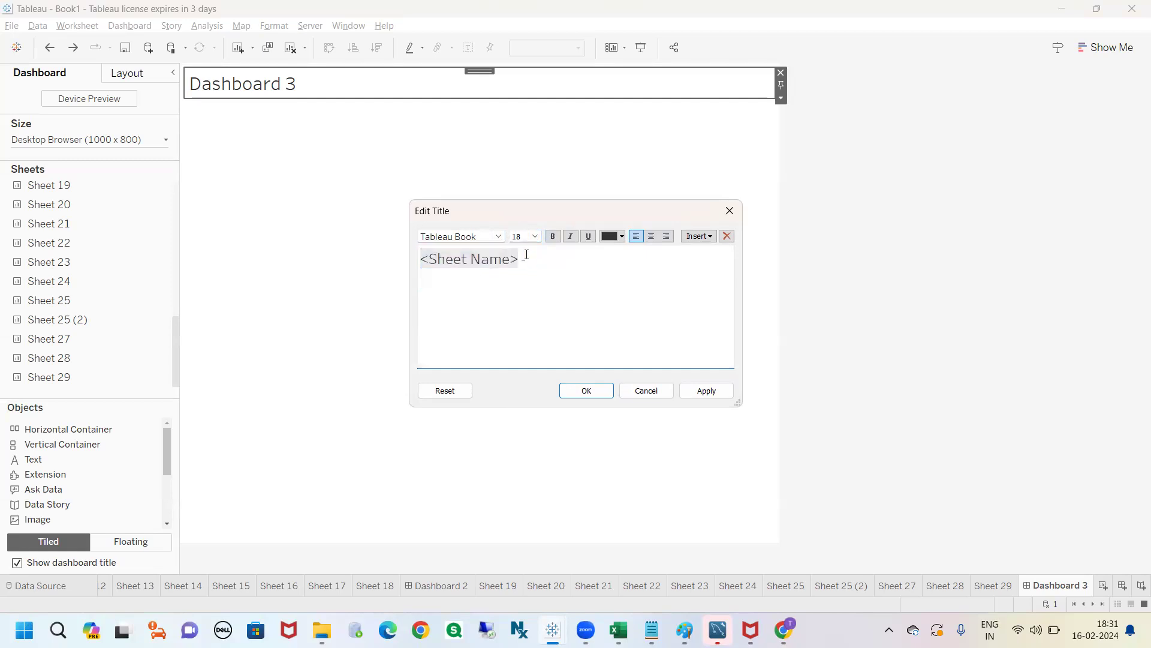
left_click(586, 390)
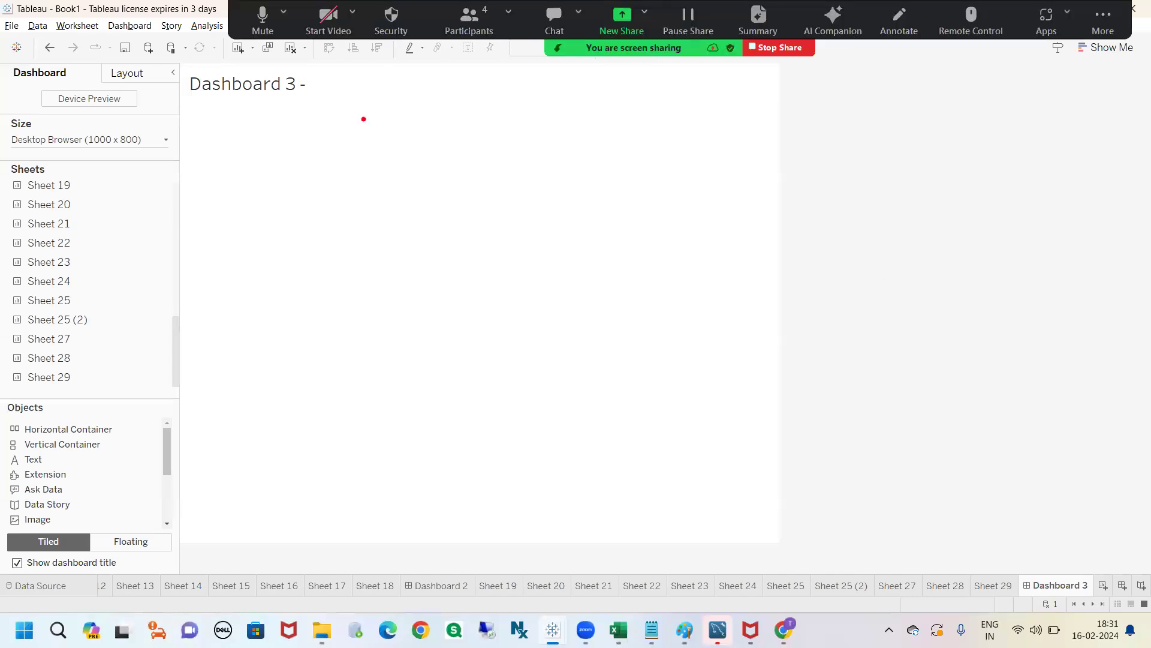
mouse_move(743, 77)
left_mouse_down()
mouse_move(834, 73)
mouse_move(835, 88)
left_mouse_up()
mouse_move(851, 72)
left_mouse_down()
mouse_move(872, 99)
mouse_move(898, 97)
left_mouse_up()
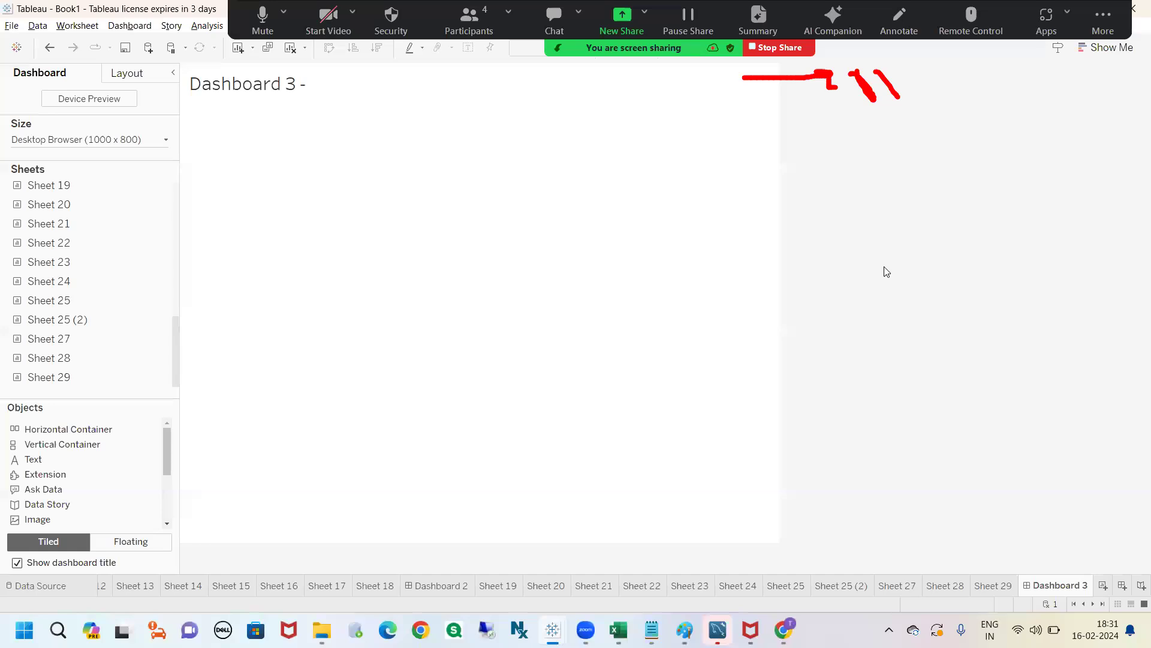
key("Escape")
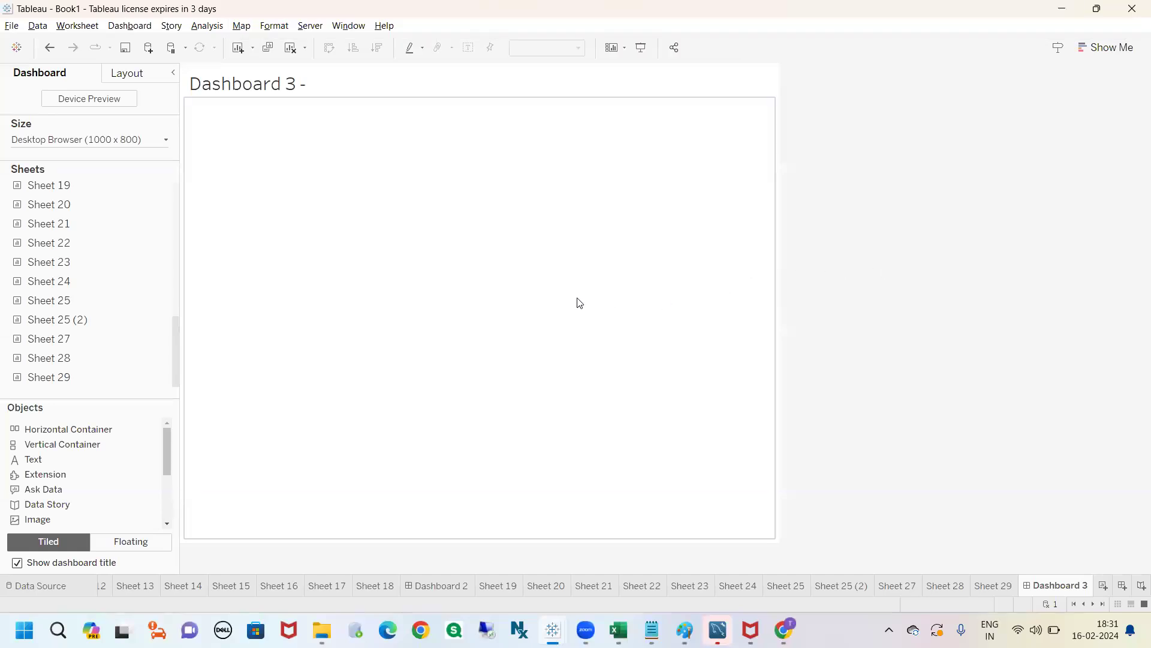
- Add Sheet 28 to the dashboard below the title and open the list of options for its dashboard item
double_click(110, 376)
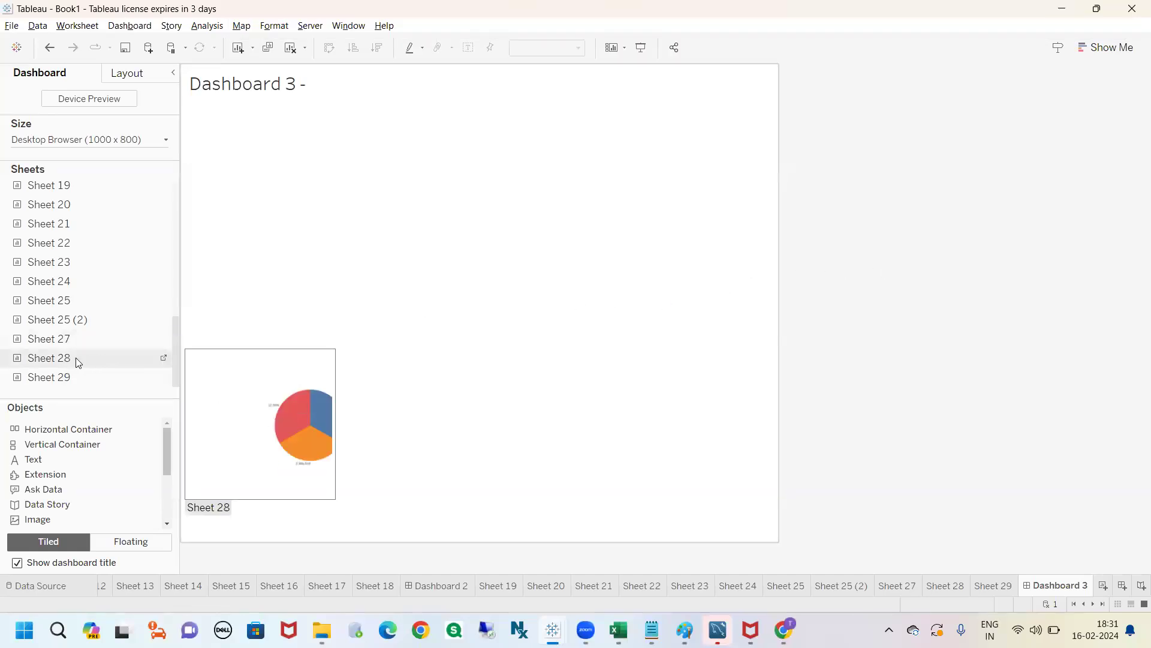
key("ctrl+z")
left_click_drag(79, 356, 412, 254)
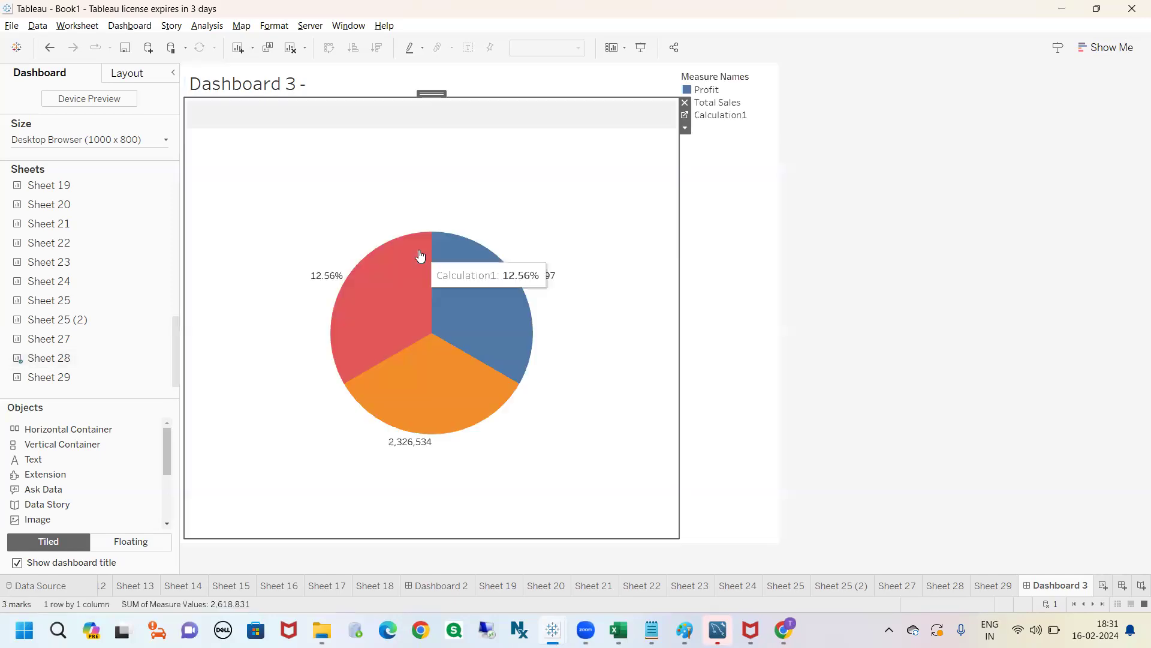
left_click(685, 128)
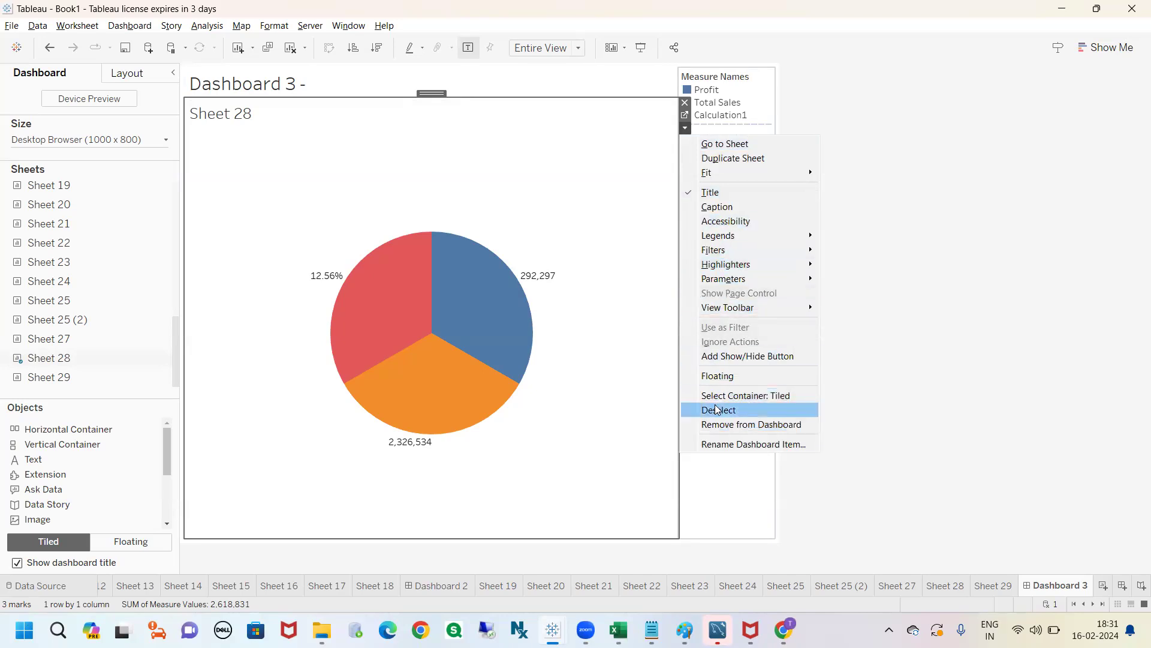
- Undo the placement of Sheet 28 and place it again on the dashed insertion line directly below the dashboard title
left_click(868, 337)
left_click(52, 49)
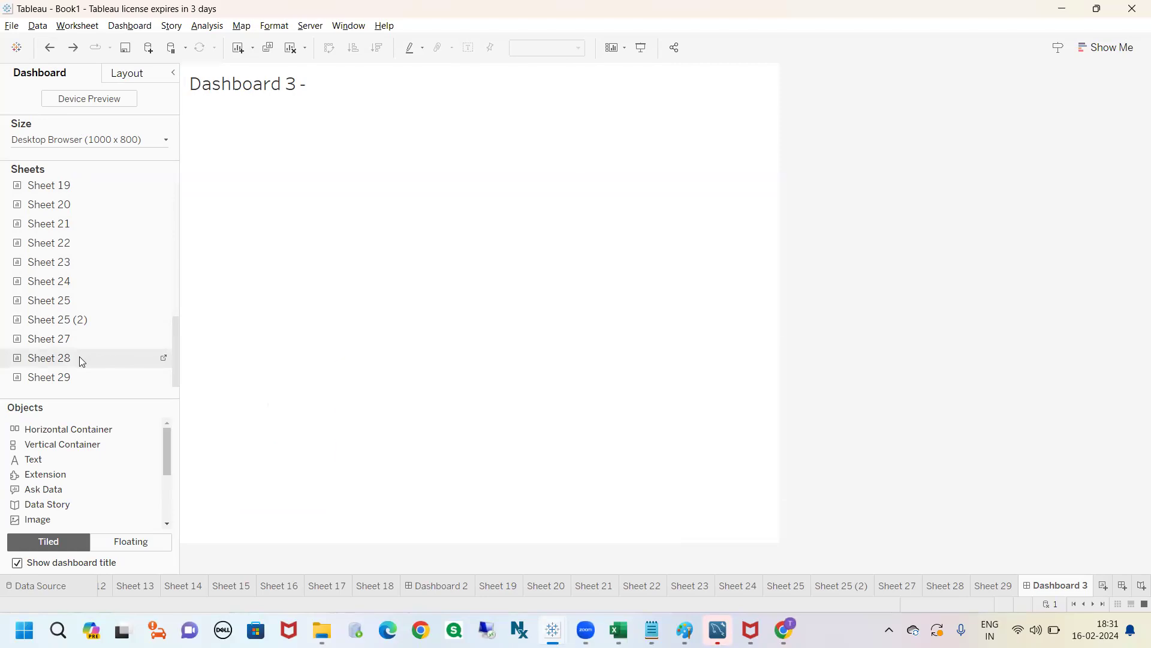
left_click_drag(153, 295, 236, 227)
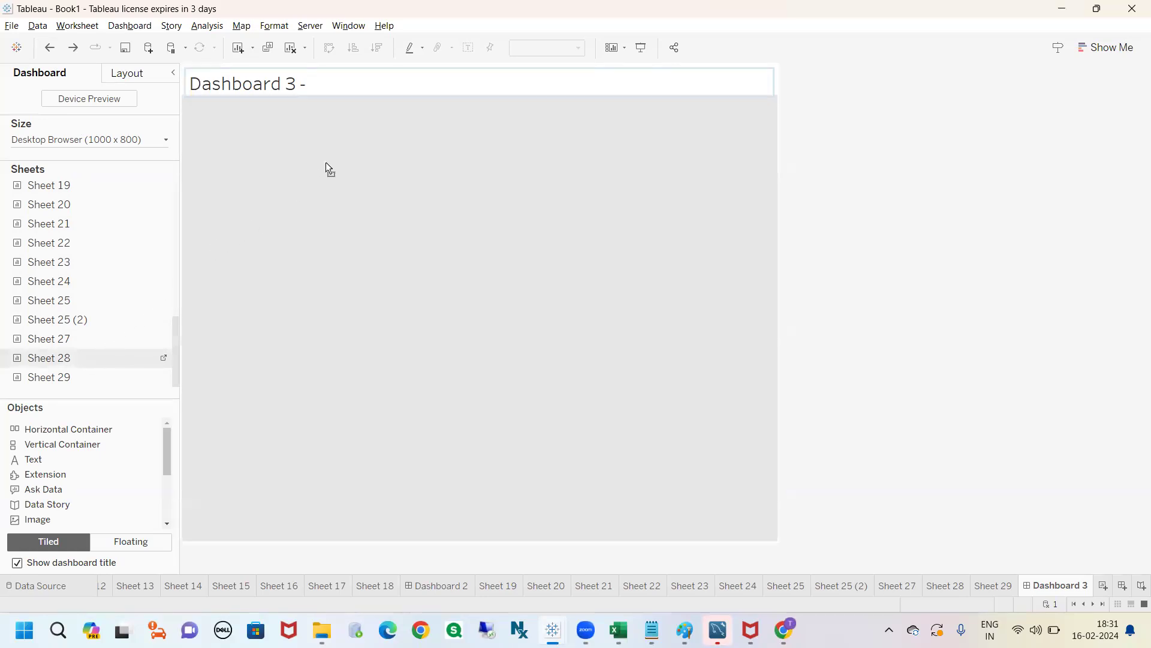
left_click_drag(357, 116, 362, 101)
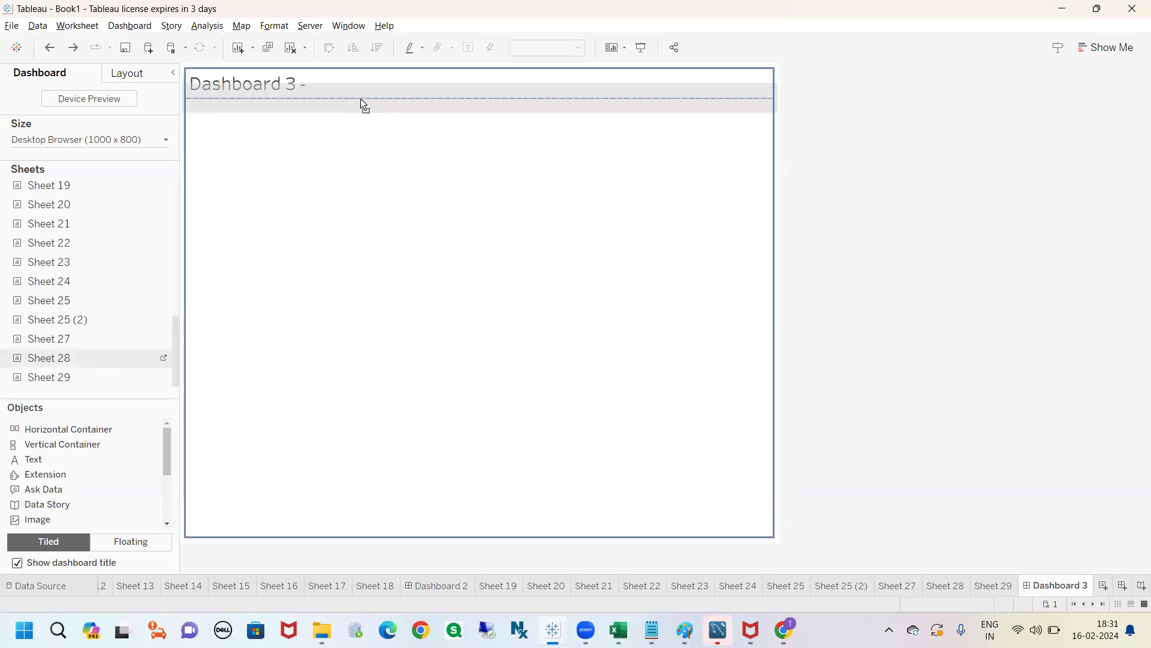
key("ctrl+2")
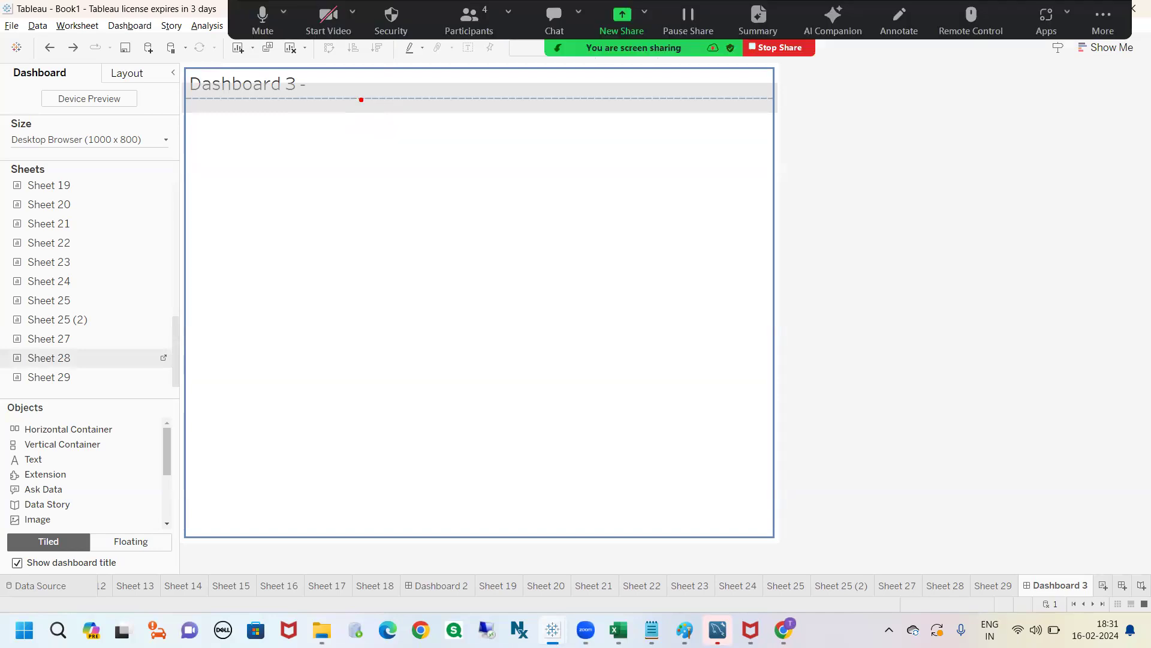
mouse_move(171, 82)
left_mouse_down()
mouse_move(168, 115)
mouse_move(204, 139)
mouse_move(208, 92)
mouse_move(158, 79)
left_mouse_up()
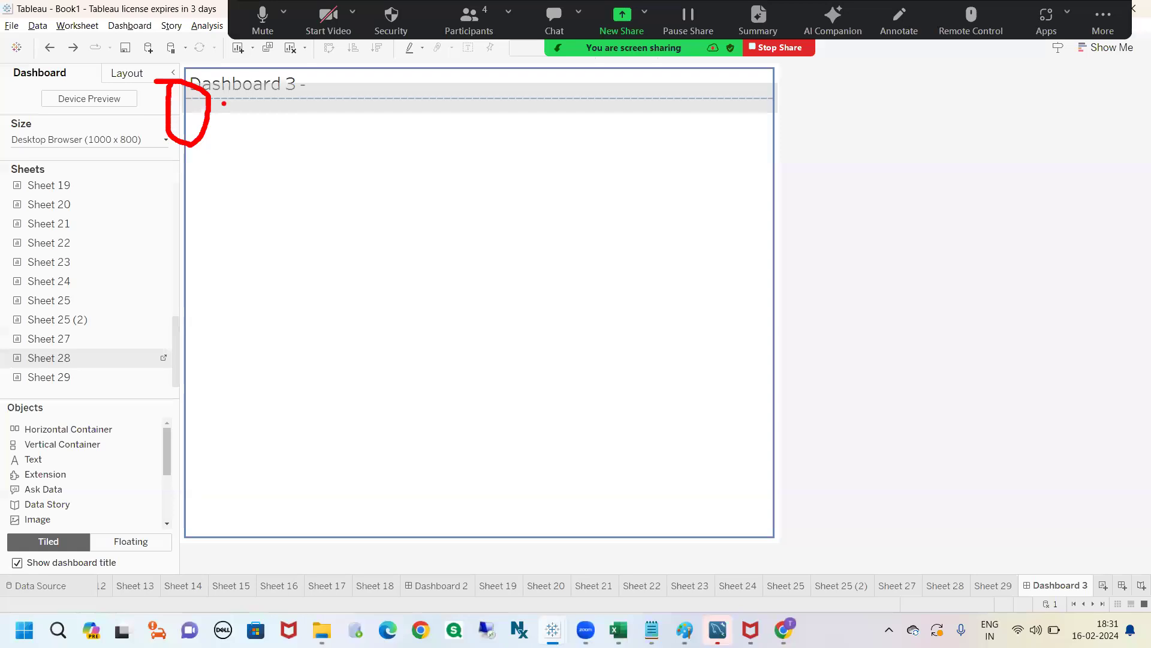
mouse_move(236, 105)
left_mouse_down()
mouse_move(420, 113)
mouse_move(428, 91)
mouse_move(295, 103)
left_mouse_up()
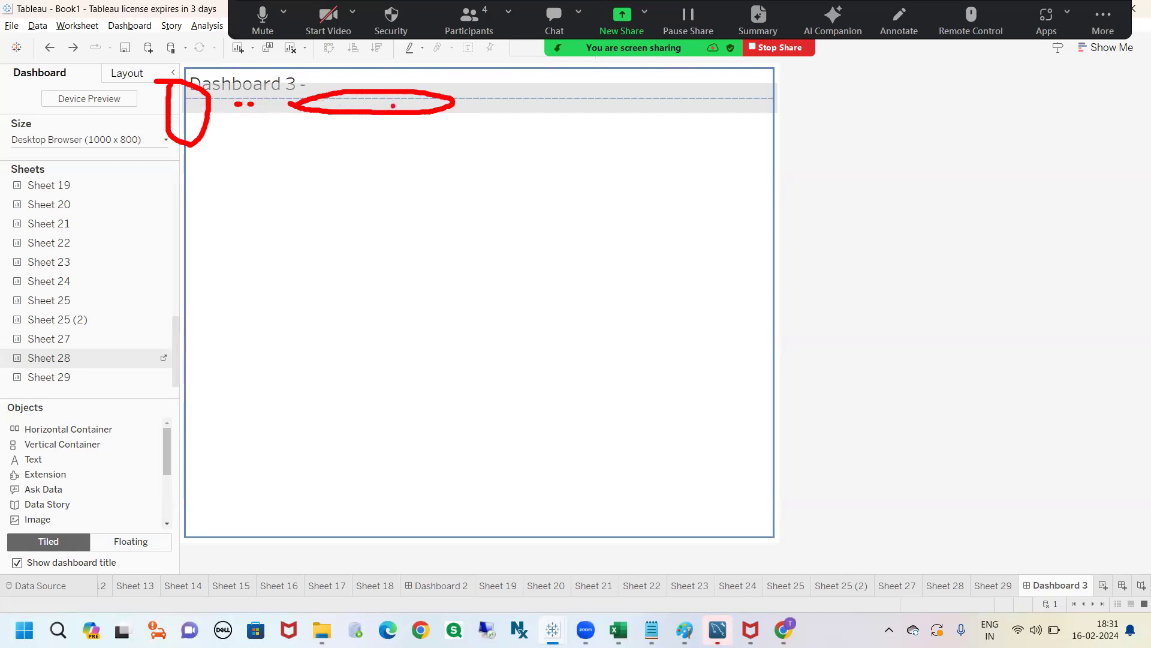
mouse_move(496, 92)
left_mouse_down()
mouse_move(471, 96)
mouse_move(511, 114)
mouse_move(483, 80)
left_mouse_up()
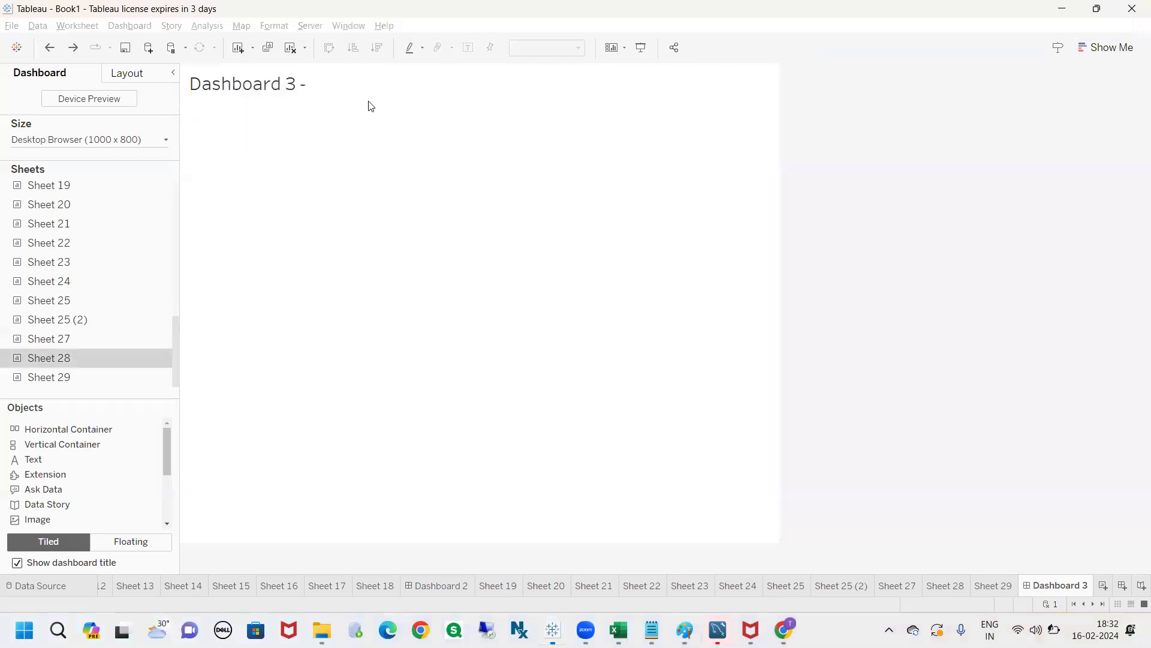
left_click_drag(192, 265, 335, 99)
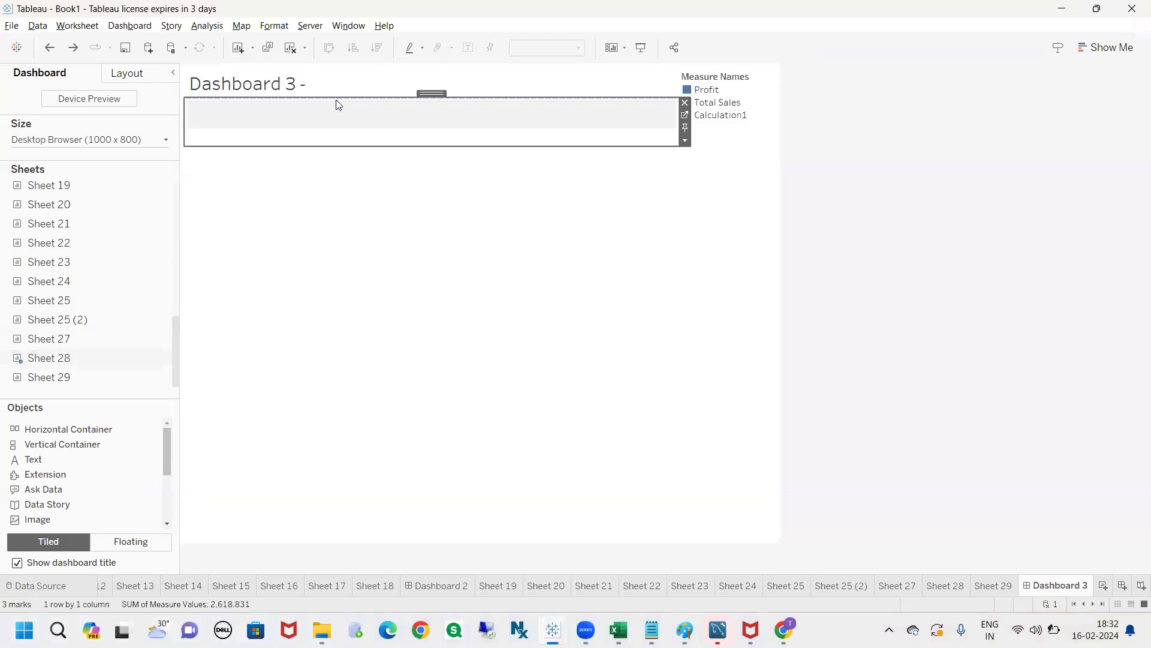
- Set the height of the Sheet 28 dashboard item to 400 pixels
left_click(686, 142)
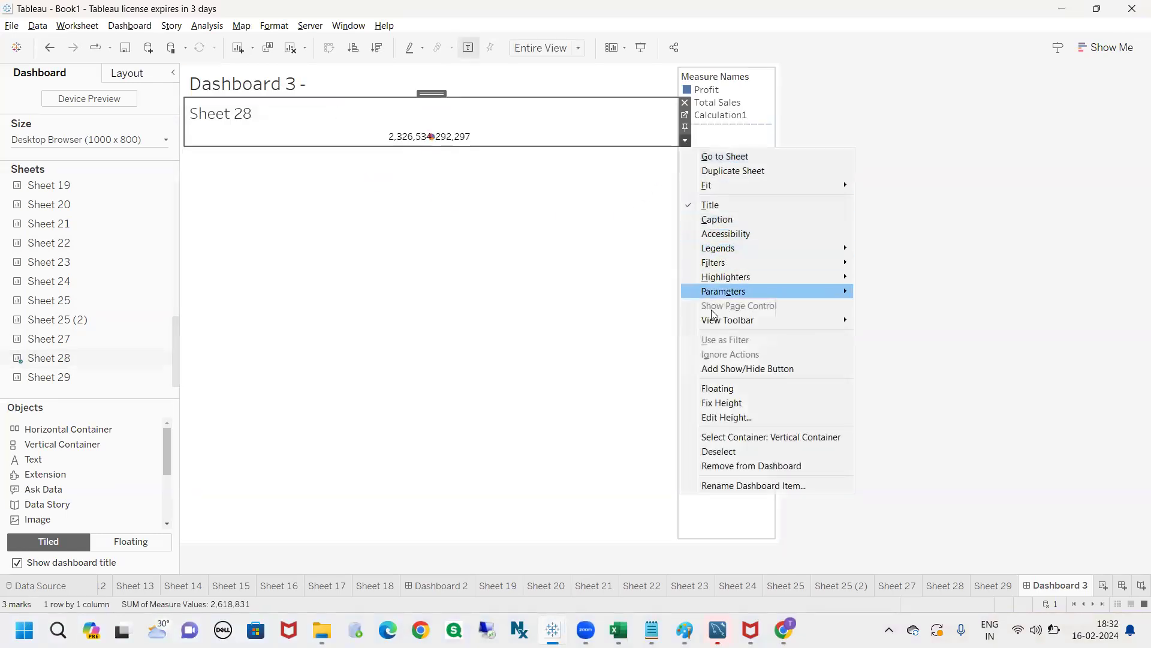
left_click(723, 418)
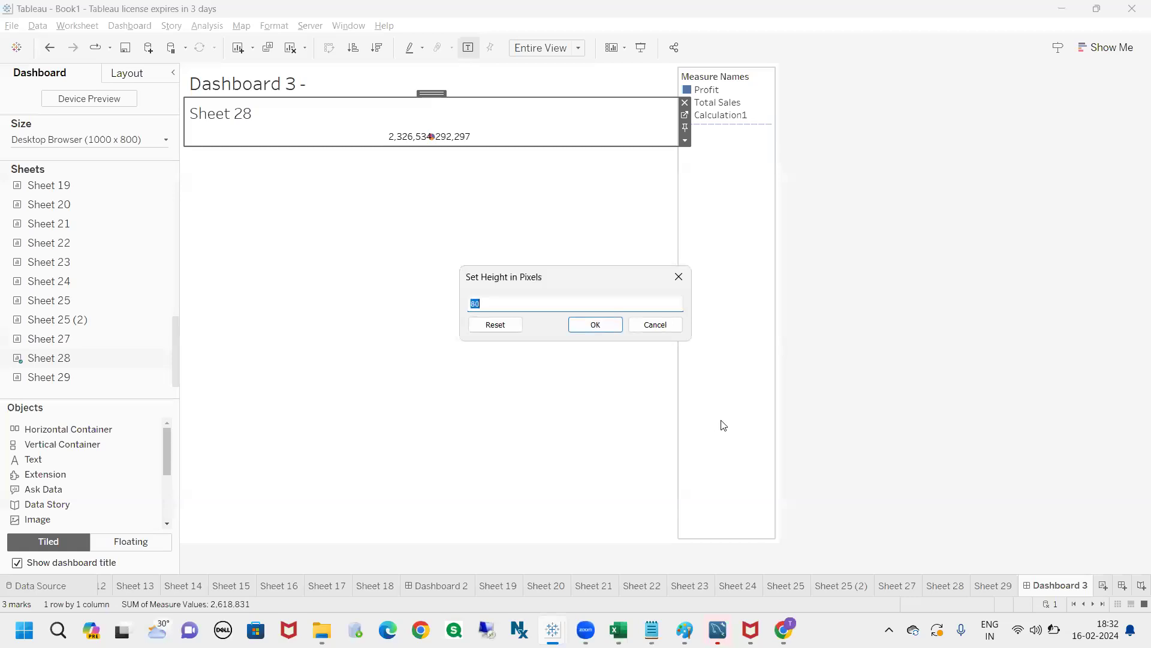
type("400")
key("Return")
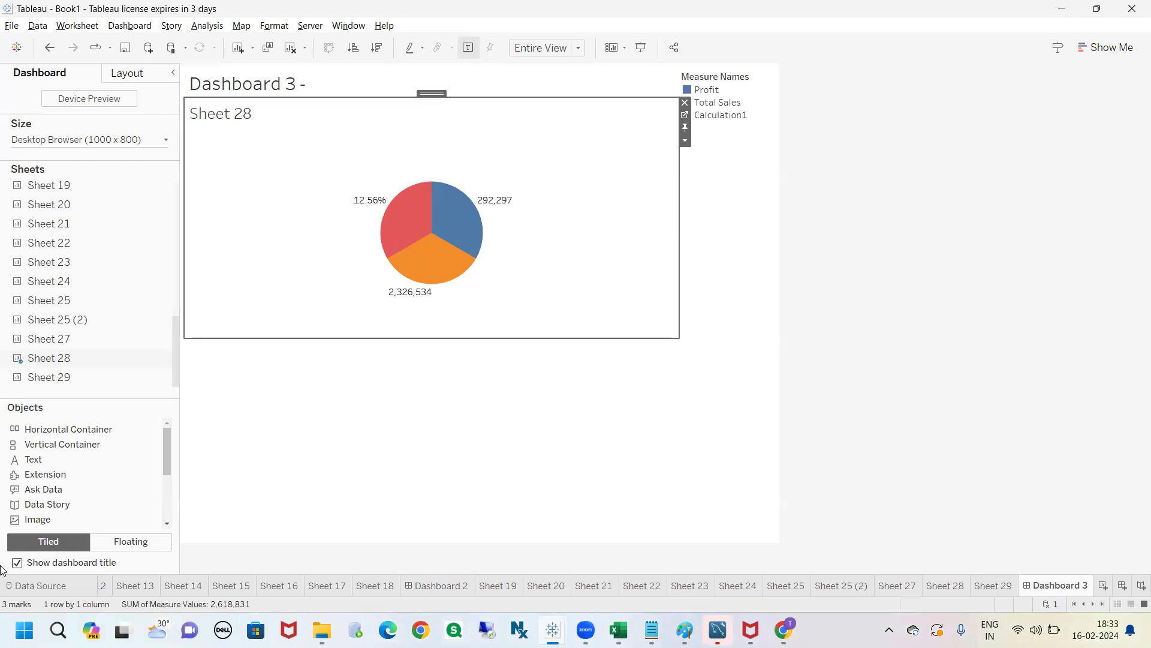
- Examine the Fix Height setting among the item options of Sheet 28
mouse_move(371, 213)
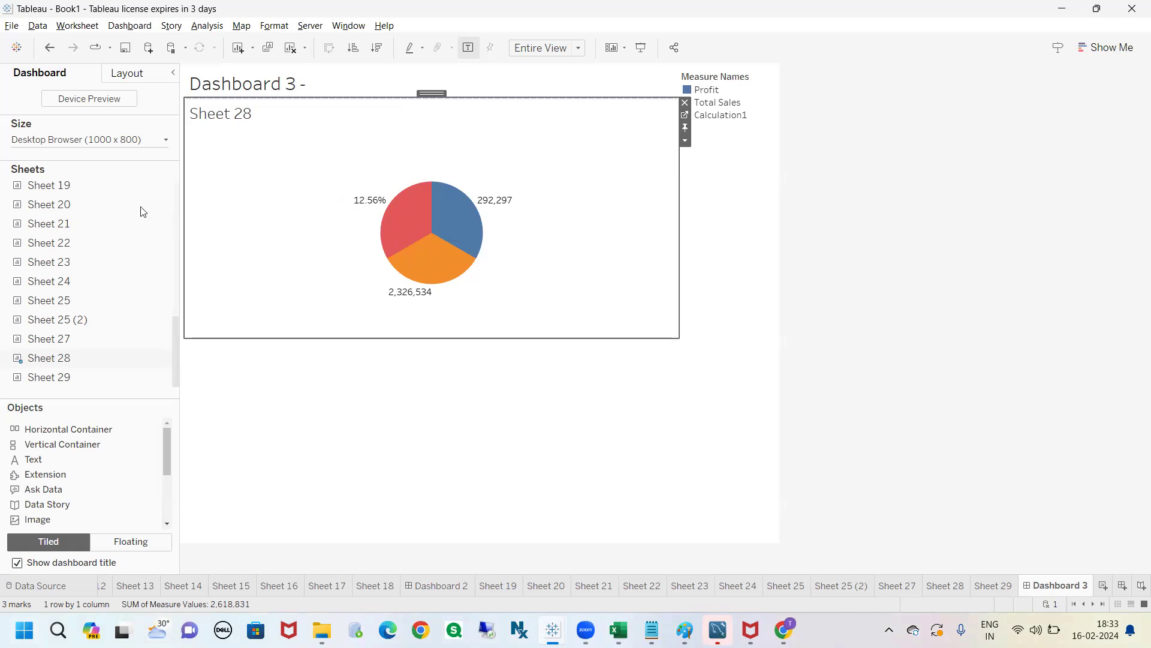
left_click(685, 140)
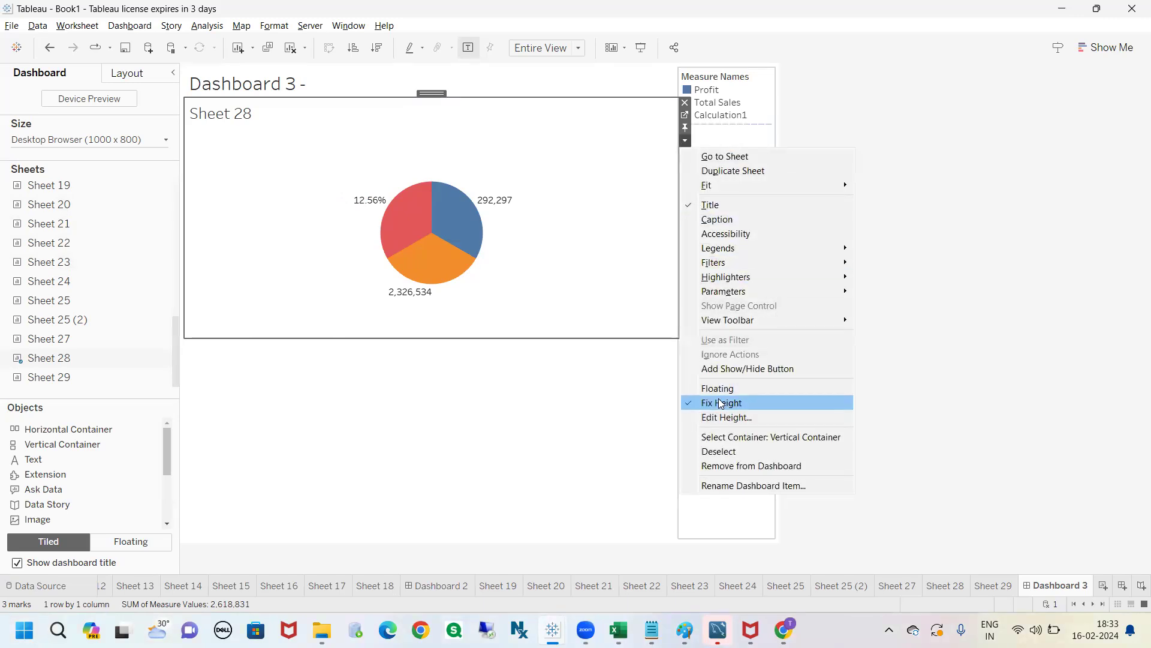
mouse_move(772, 390)
left_mouse_down()
mouse_move(819, 395)
mouse_move(837, 381)
mouse_move(832, 394)
left_mouse_up()
left_click(816, 374)
key("Escape")
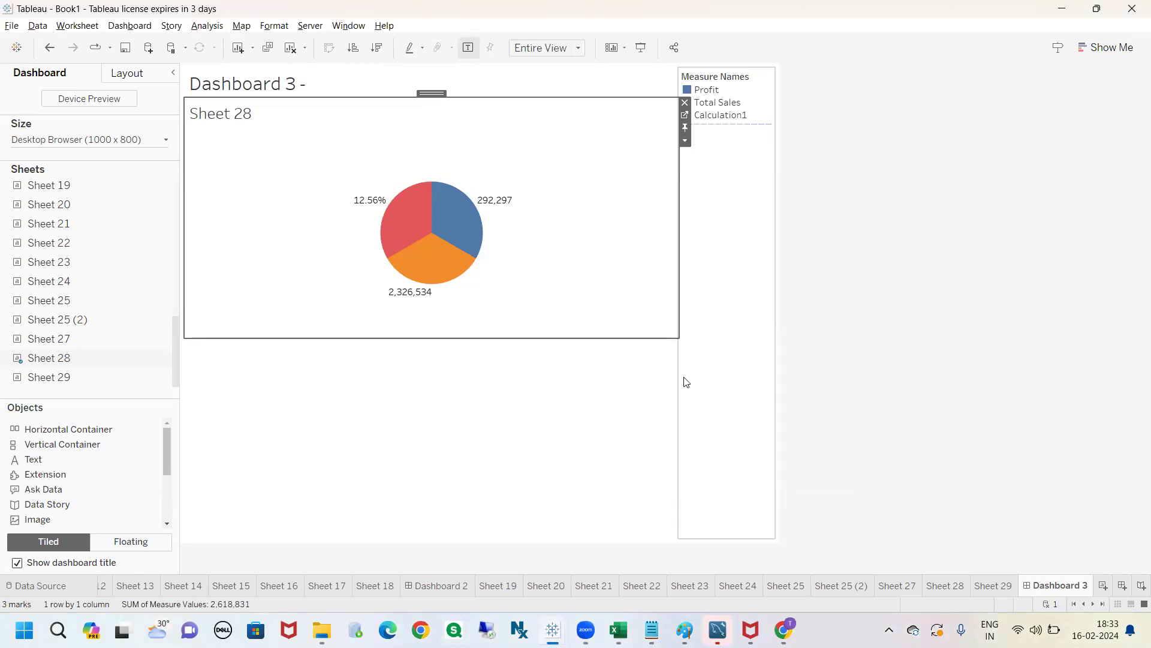
double_click(133, 378)
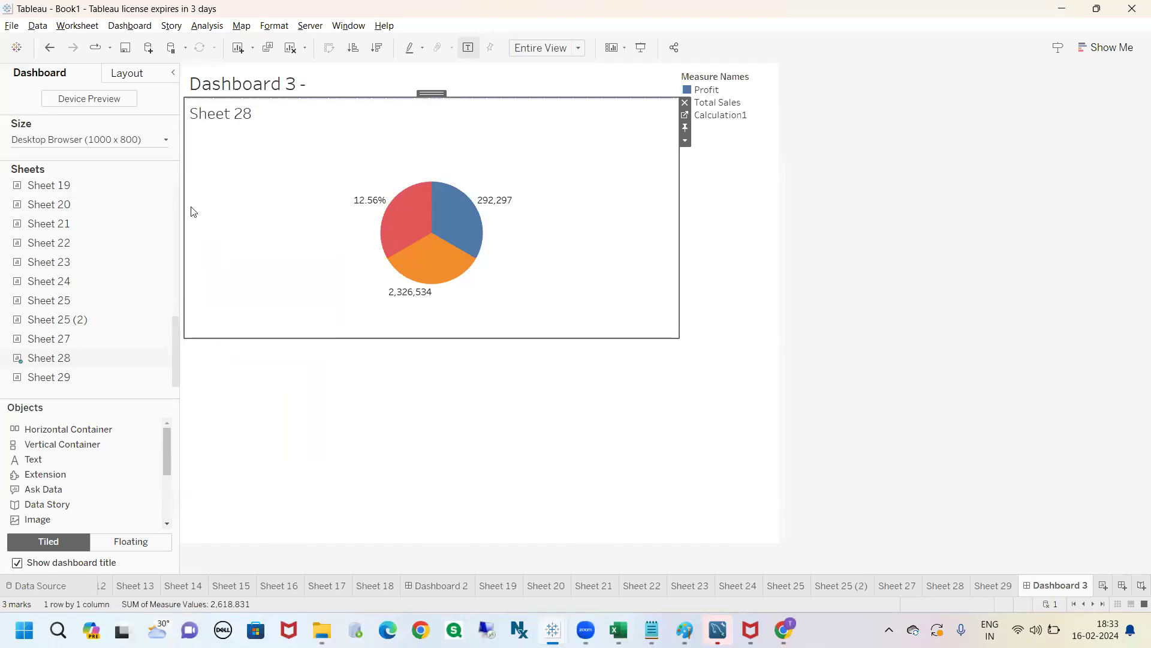
mouse_move(149, 201)
left_mouse_down()
mouse_move(770, 200)
mouse_move(736, 189)
mouse_move(777, 204)
mouse_move(748, 219)
left_mouse_up()
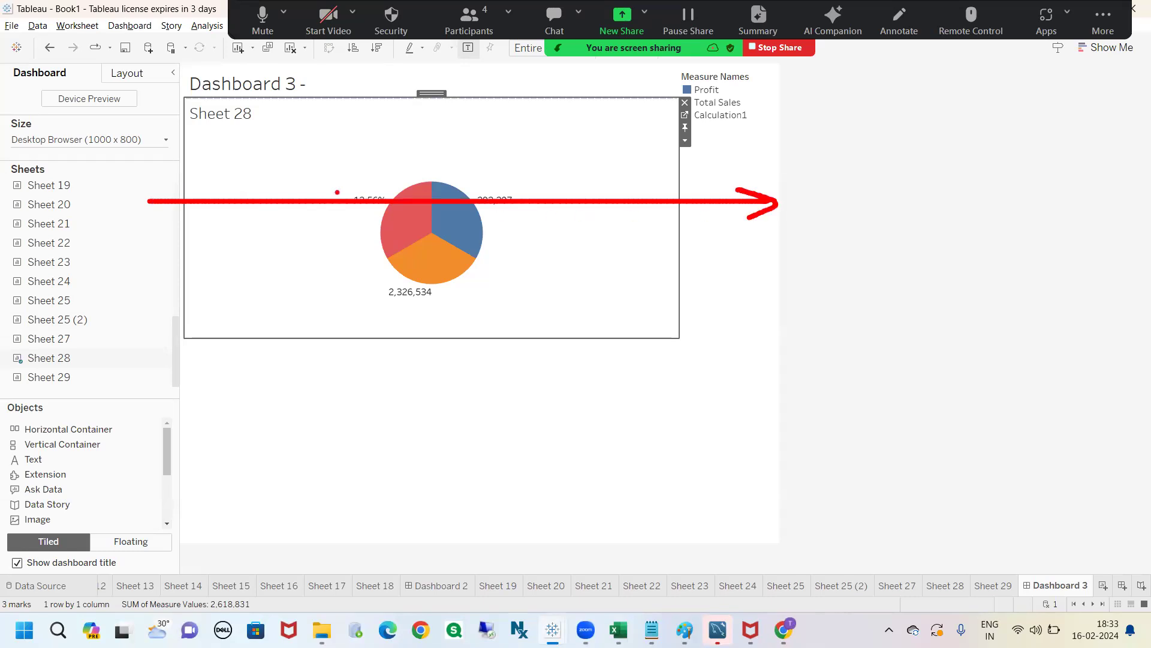
mouse_move(744, 192)
left_mouse_down()
mouse_move(774, 197)
mouse_move(750, 197)
left_mouse_up()
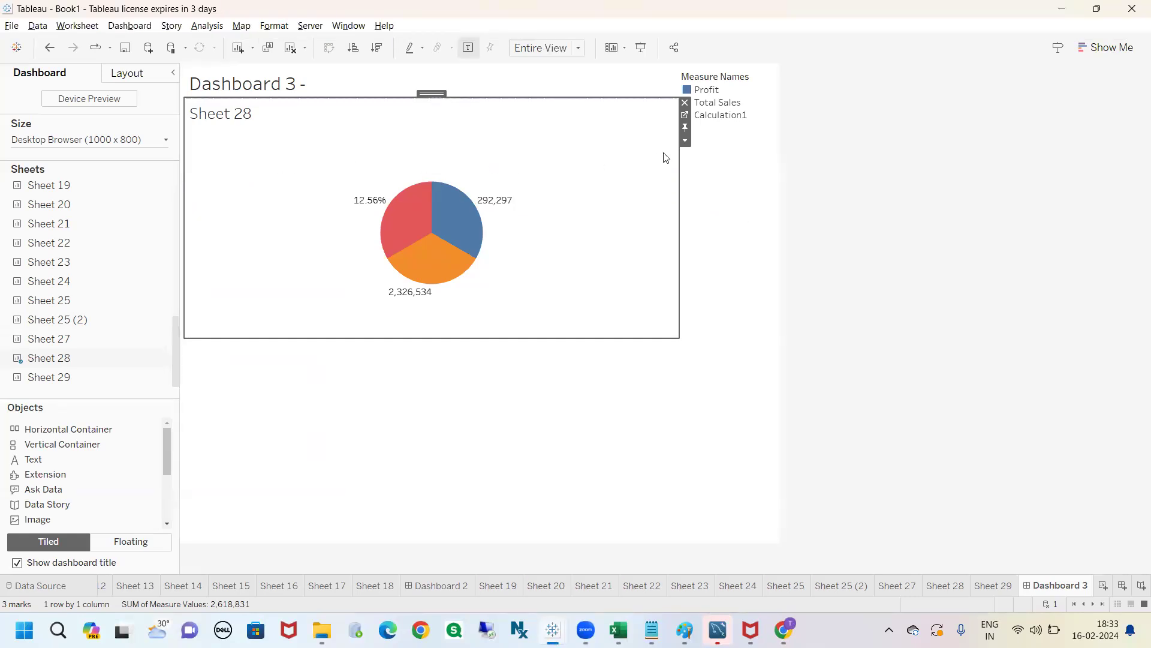
left_click(685, 140)
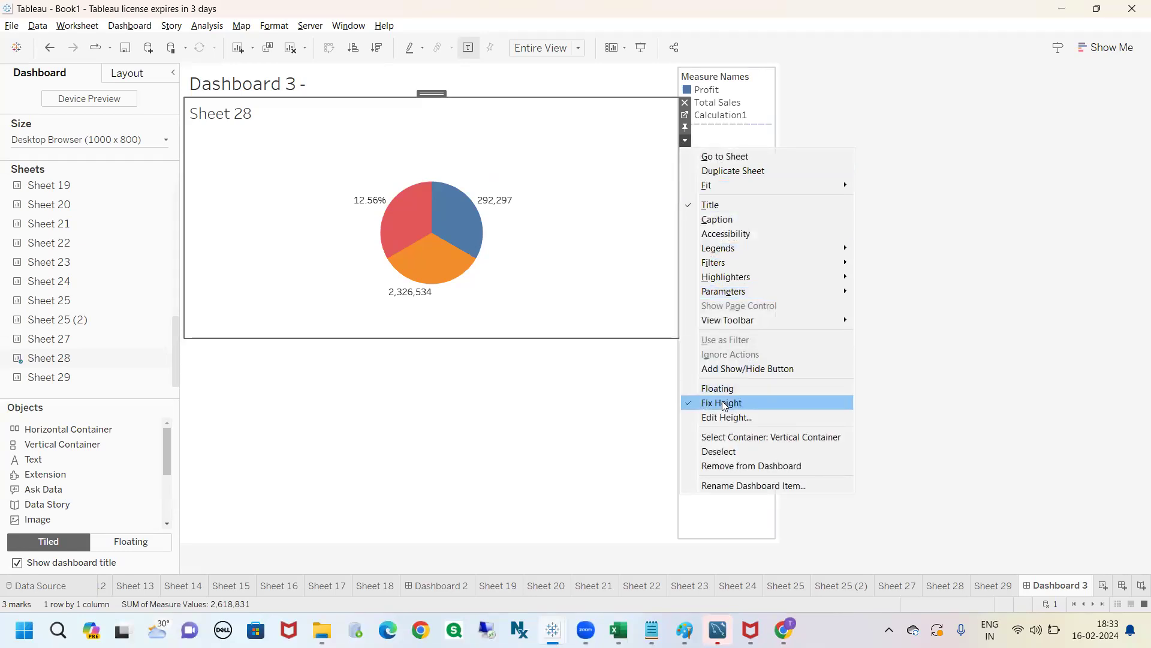
left_click(917, 334)
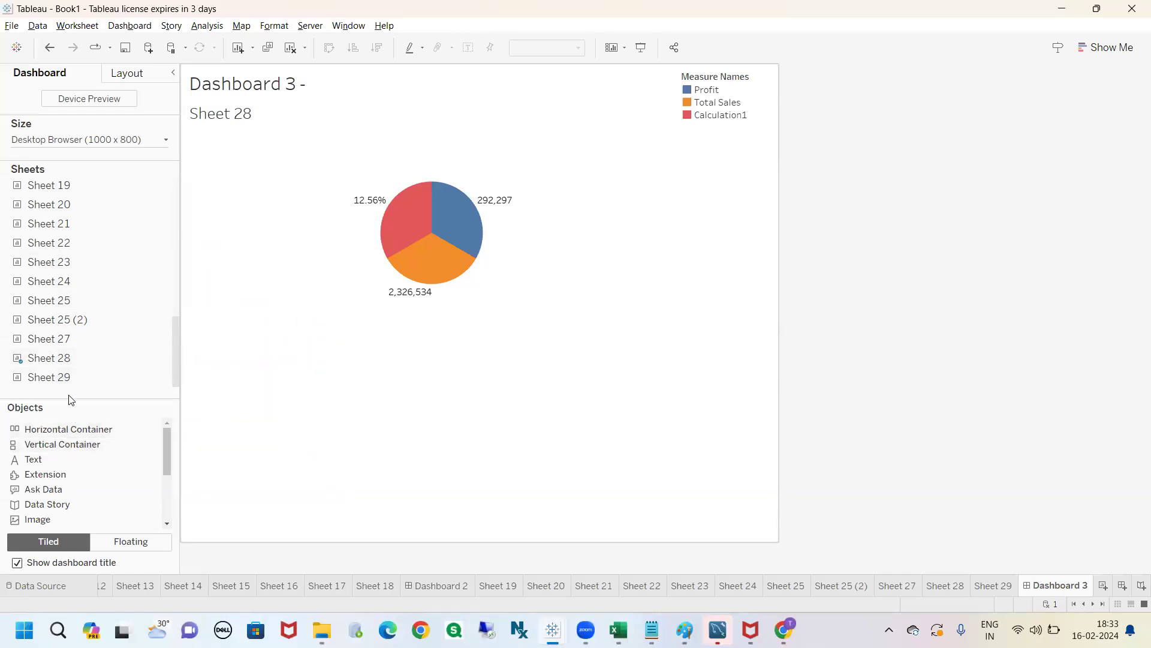
- Place Sheet 27 on the dashboard directly below Sheet 28 and check the options of its dashboard item
mouse_move(68, 352)
left_click_drag(64, 338, 385, 336)
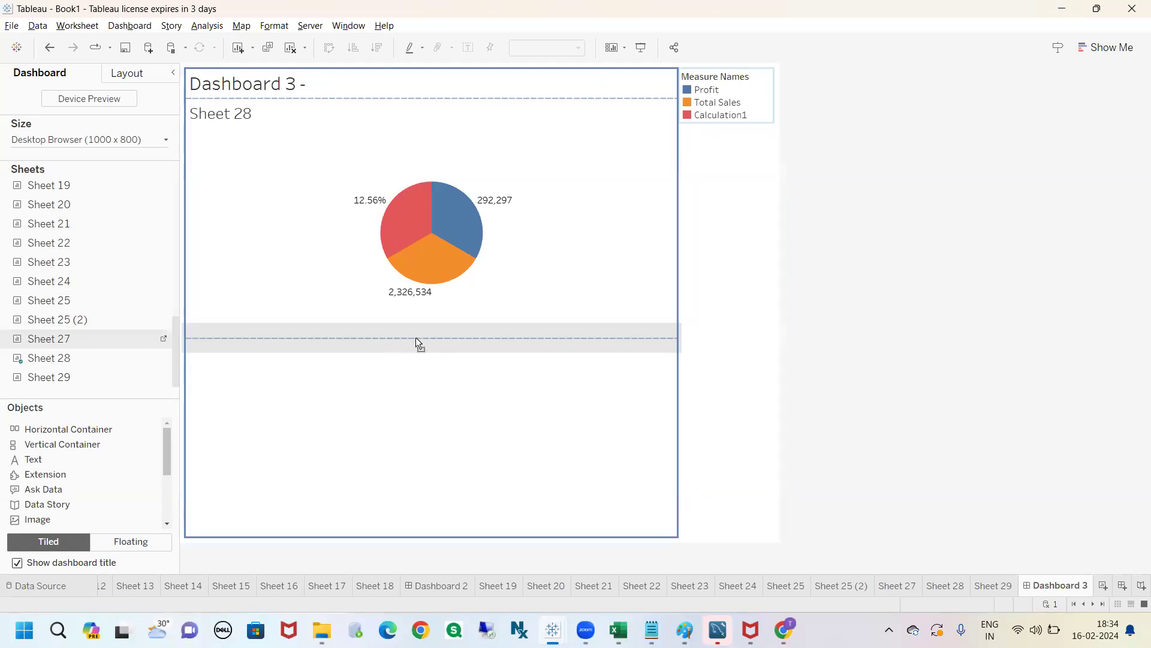
mouse_move(194, 322)
left_mouse_down()
mouse_move(171, 341)
mouse_move(213, 333)
mouse_move(195, 322)
mouse_move(279, 343)
mouse_move(379, 340)
left_mouse_up()
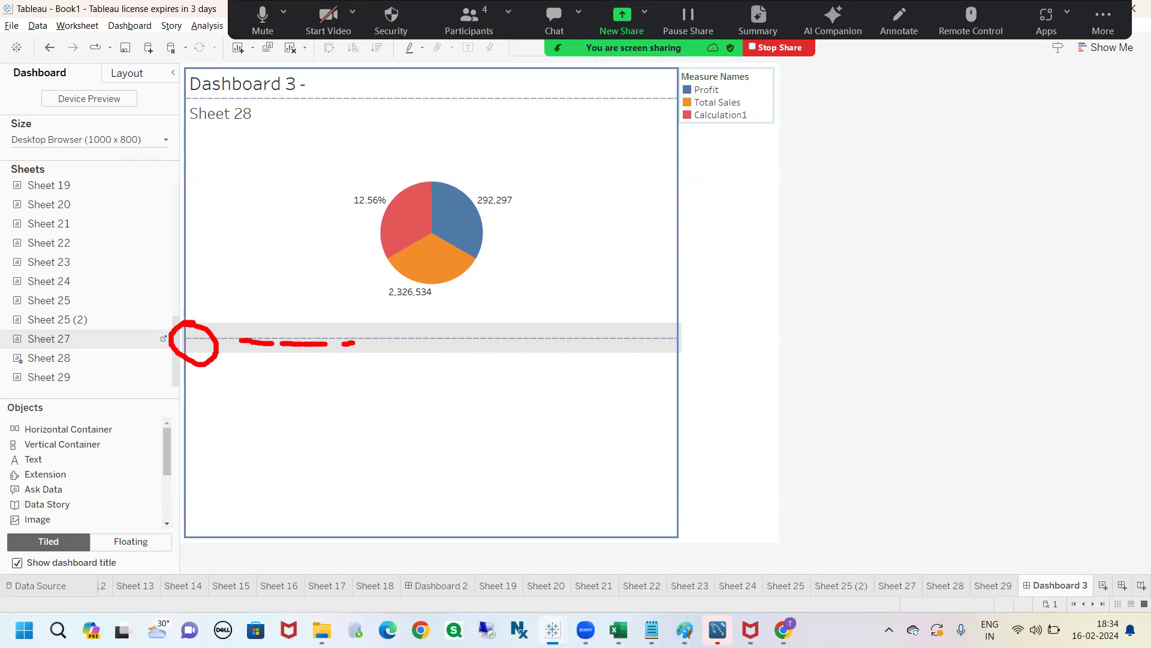
left_click_drag(59, 339, 346, 344)
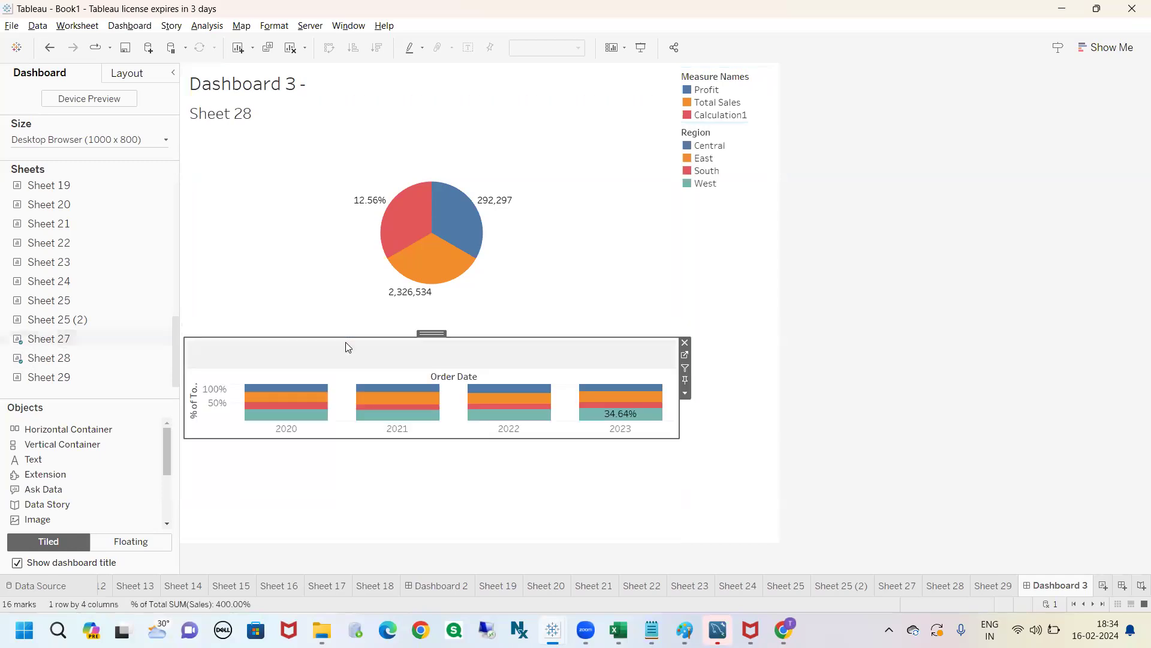
left_click(684, 394)
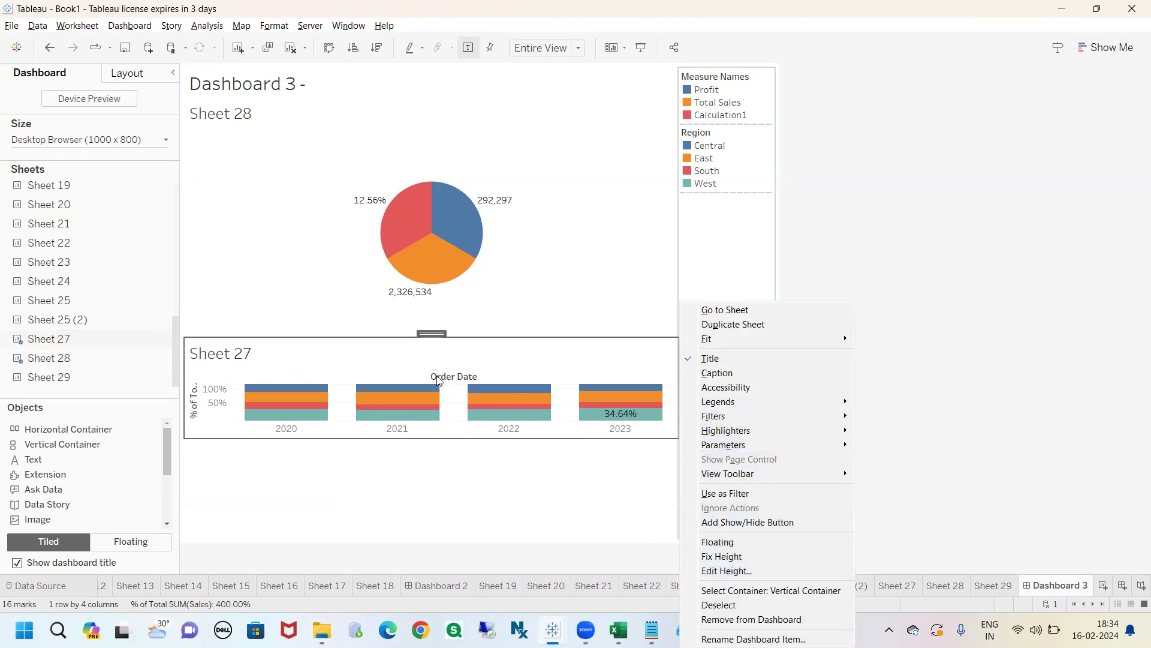
left_click(930, 362)
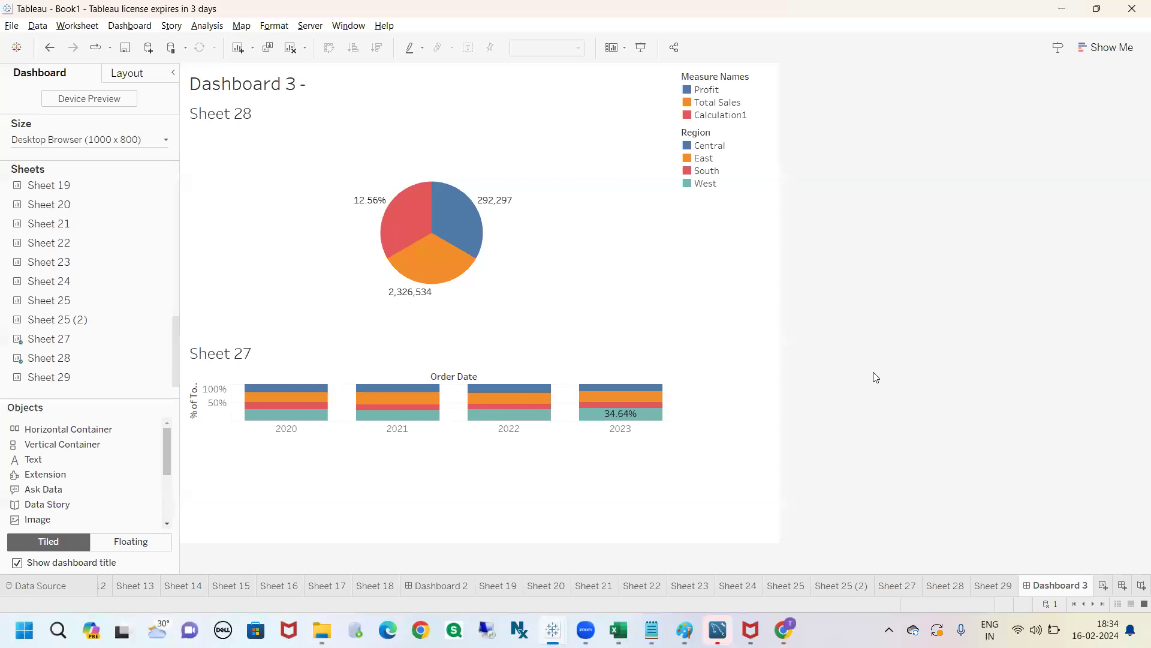
mouse_move(201, 371)
left_mouse_down()
mouse_move(502, 371)
mouse_move(592, 355)
mouse_move(656, 396)
left_mouse_up()
mouse_move(604, 347)
left_mouse_down()
mouse_move(137, 161)
mouse_move(119, 118)
mouse_move(166, 157)
mouse_move(138, 130)
left_mouse_up()
key("Escape")
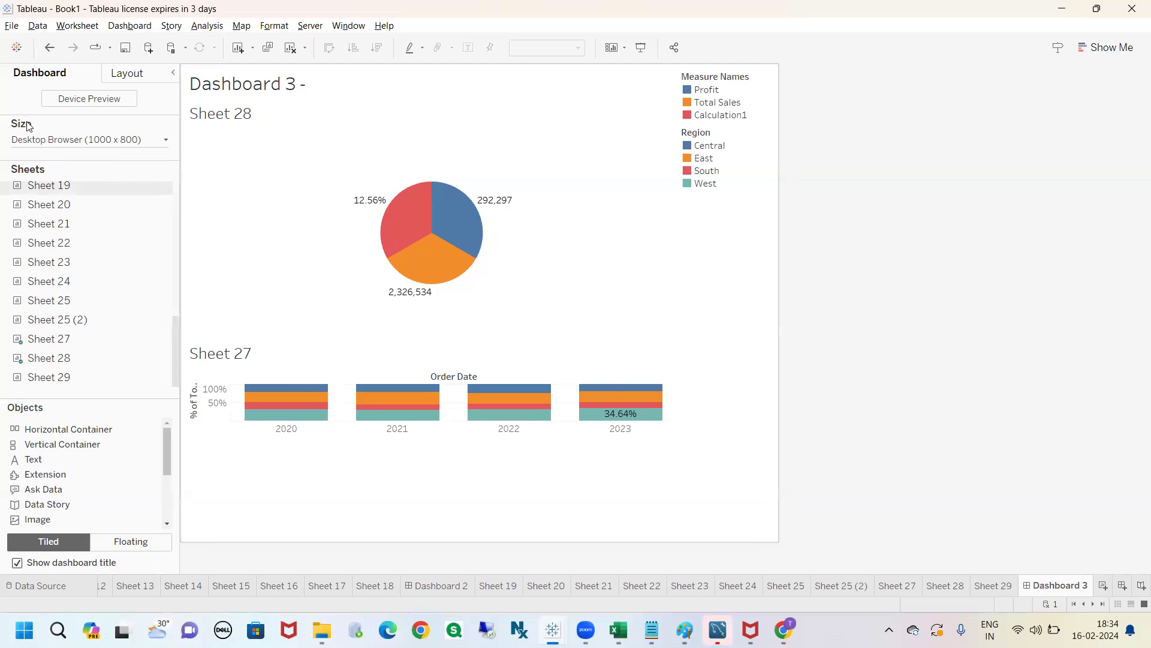
- Examine the dashboard's fixed size settings, including its width and height in pixels
key("ctrl+2")
mouse_move(11, 111)
left_mouse_down()
mouse_move(99, 149)
mouse_move(4, 109)
left_mouse_up()
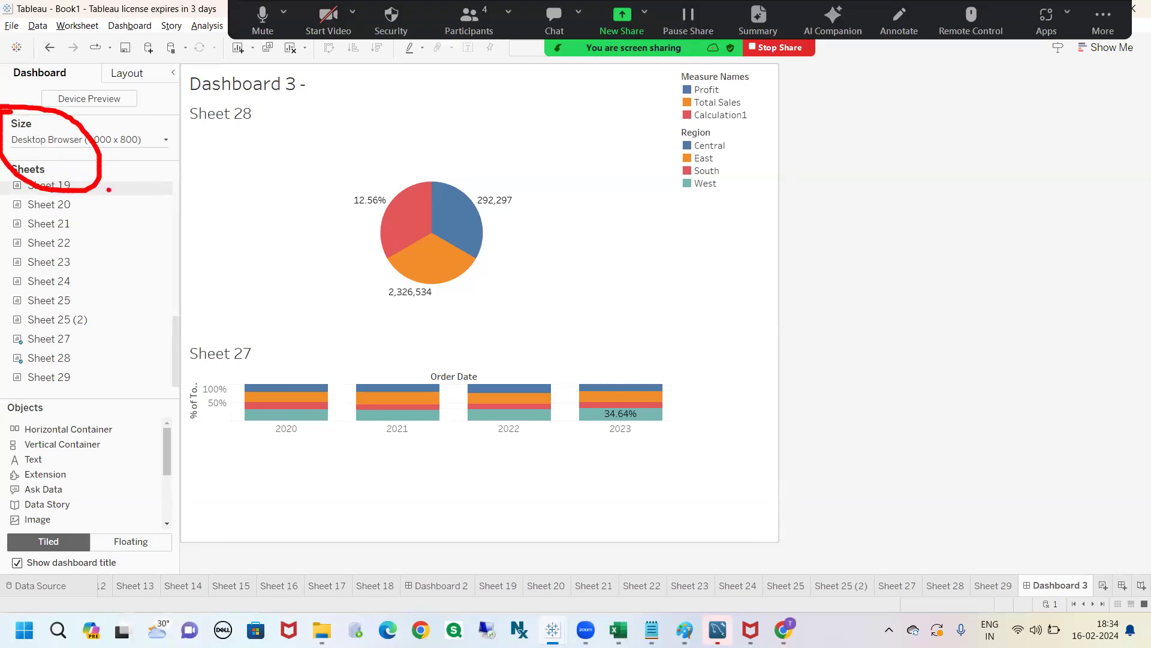
key("Escape")
left_click(136, 142)
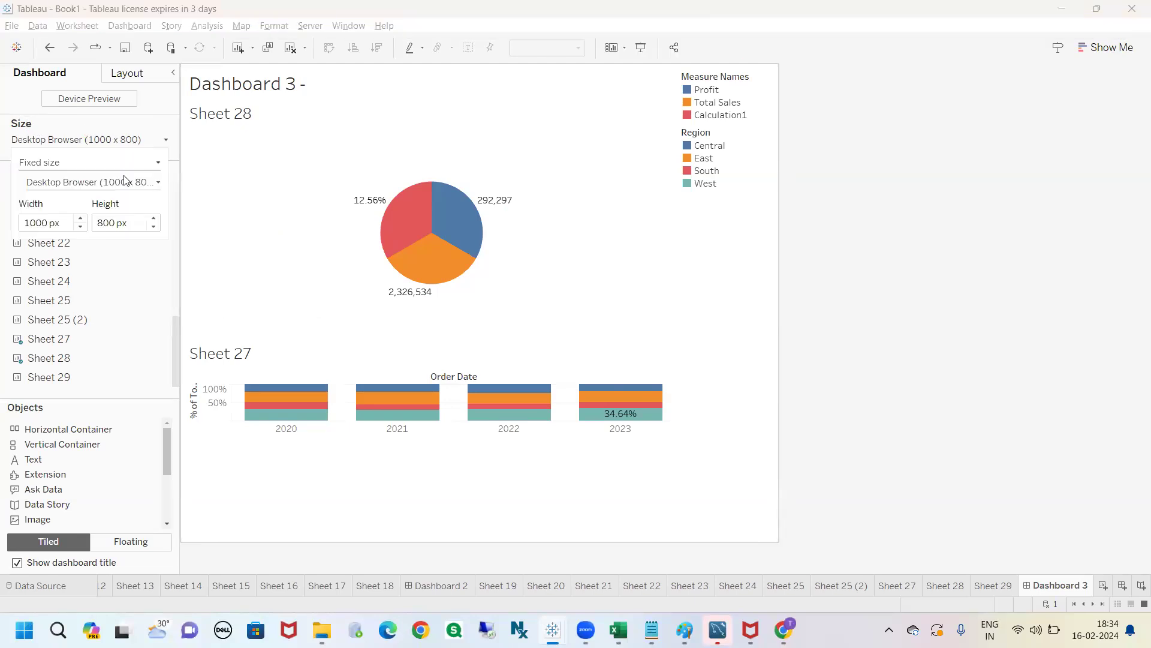
left_click_drag(49, 223, 22, 223)
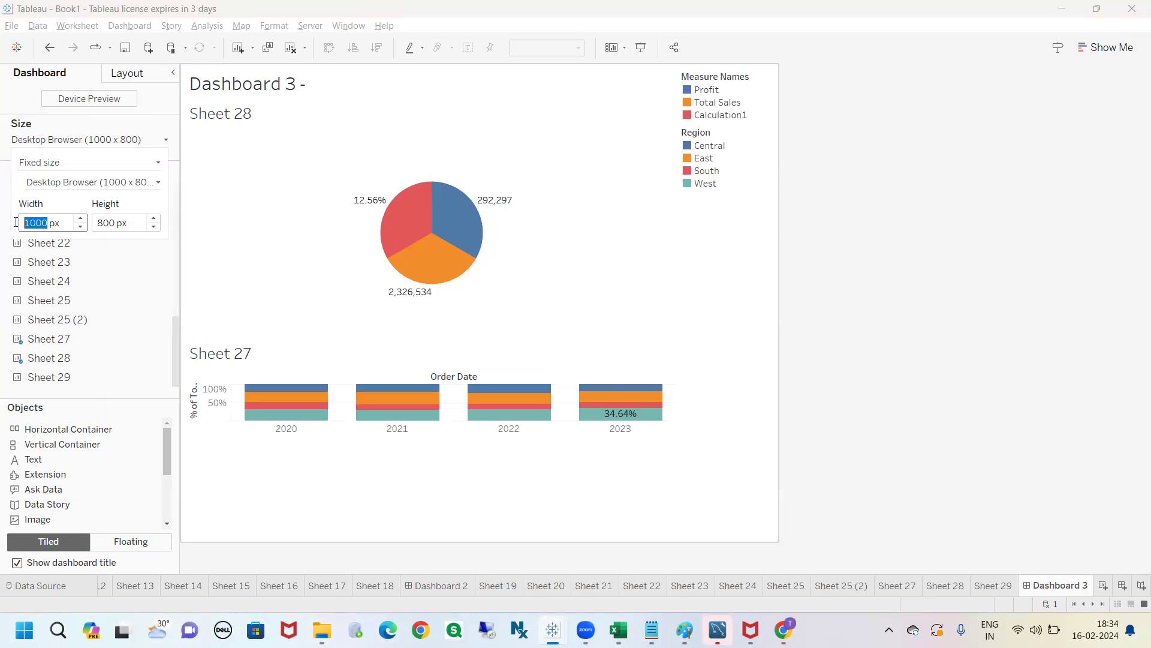
double_click(115, 223)
triple_click(52, 226)
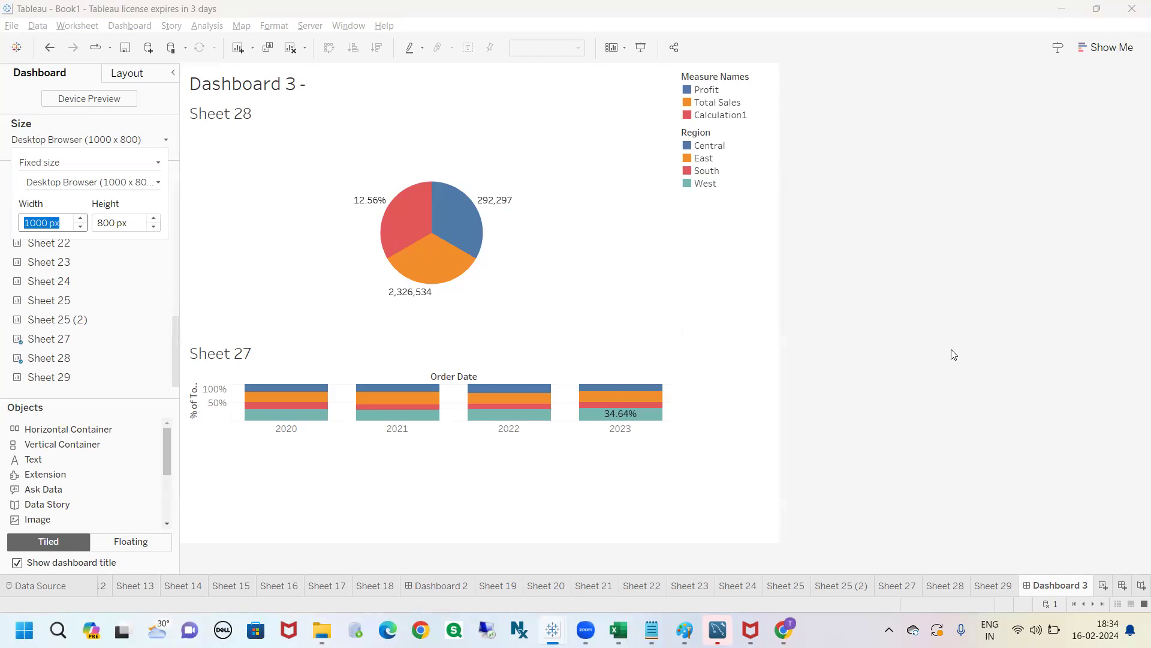
left_click(931, 354)
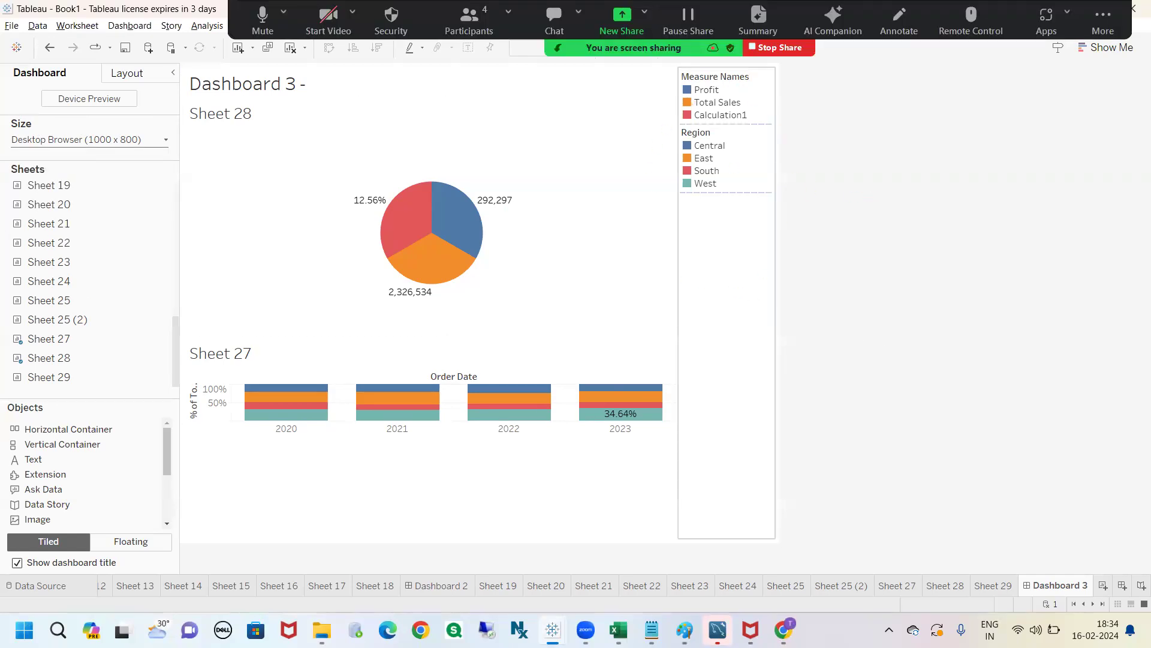
- Delete the layout container holding the Measure Names and Region legends, then select the Sheet 28 item
left_click(744, 283)
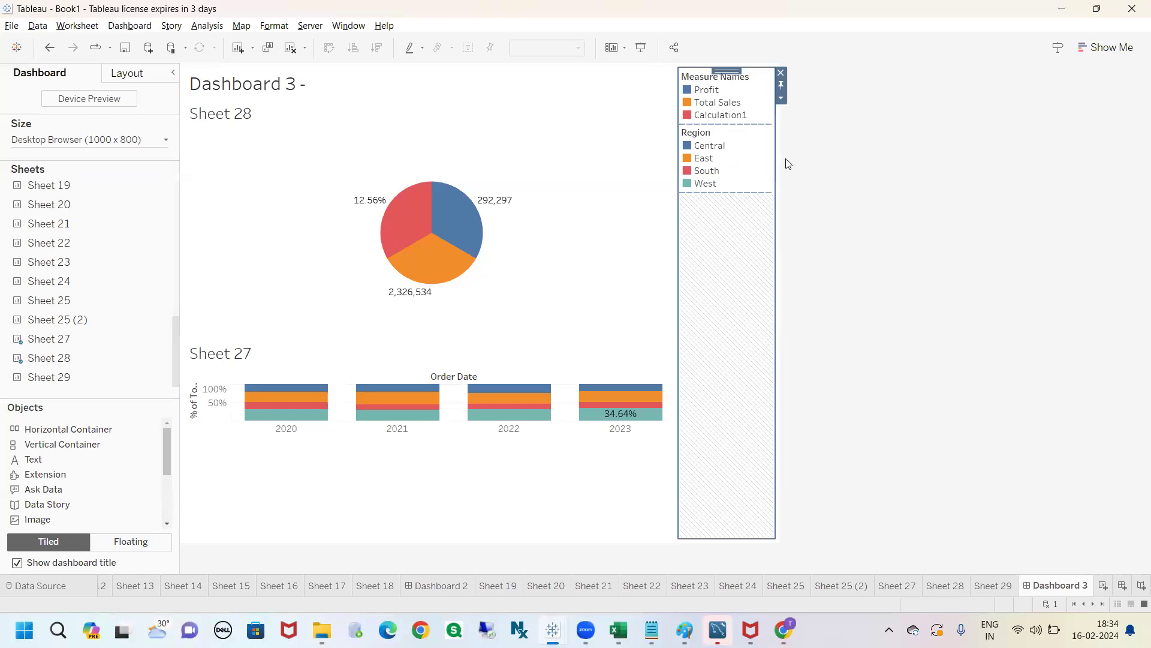
left_click(780, 73)
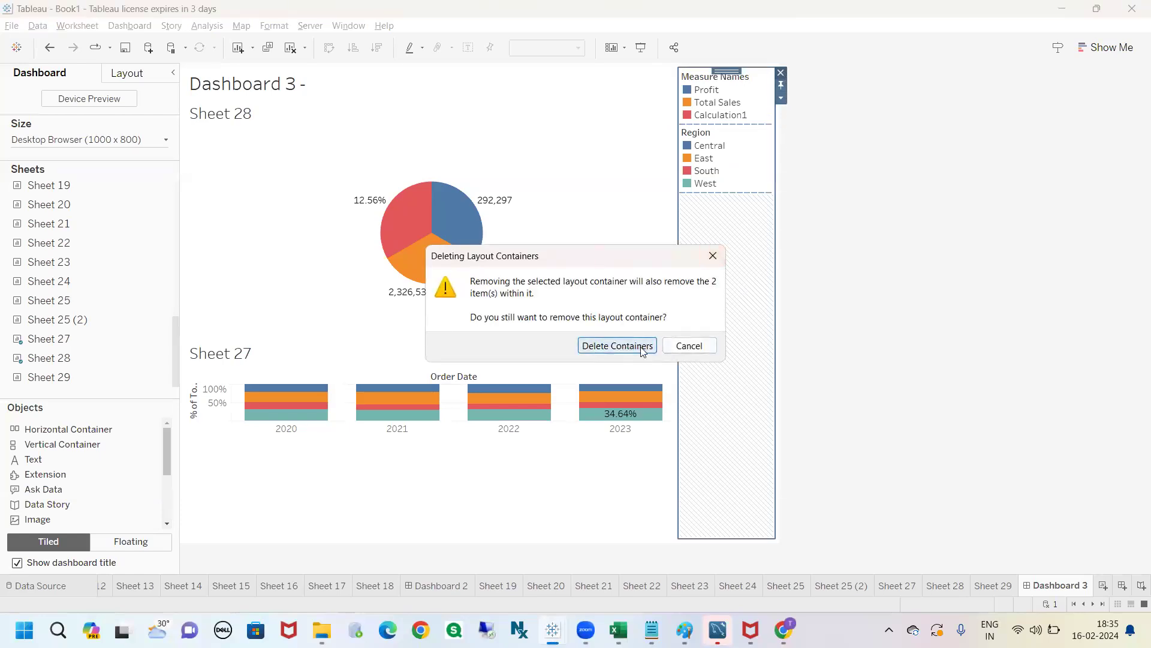
left_click(618, 345)
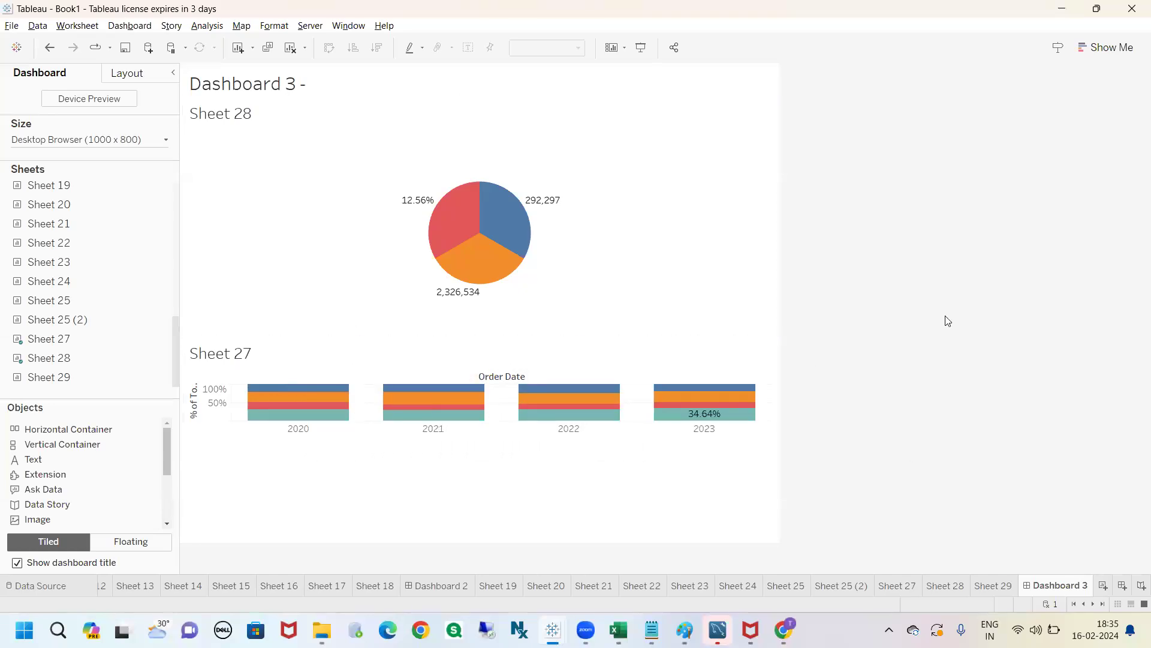
left_click(716, 69)
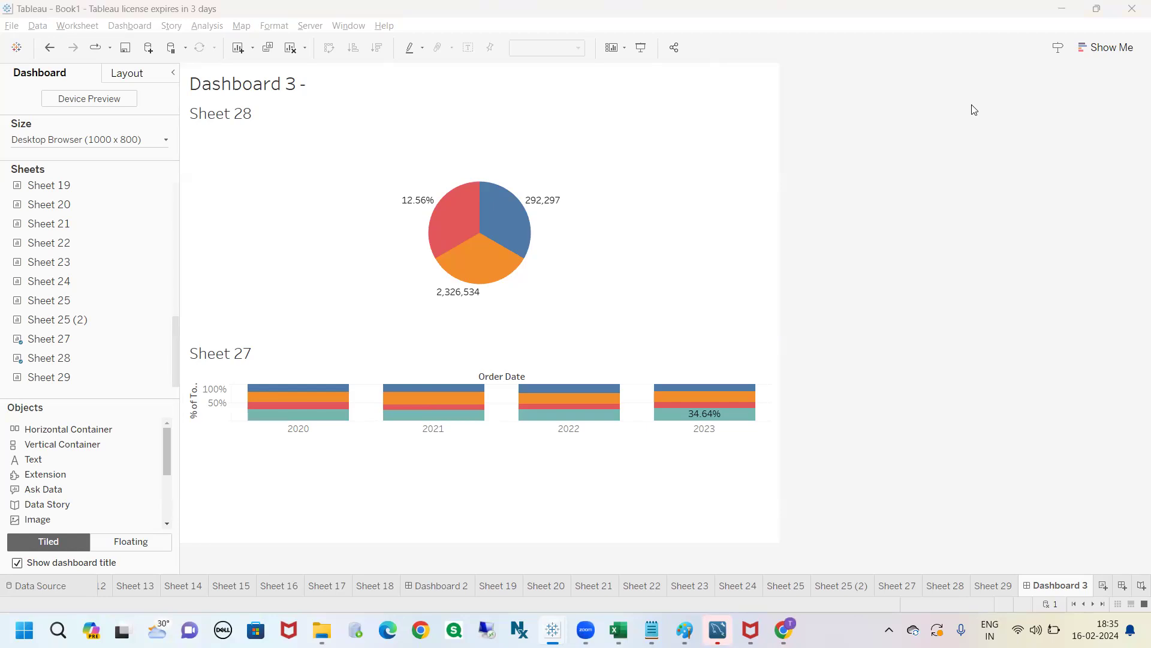
left_click(660, 142)
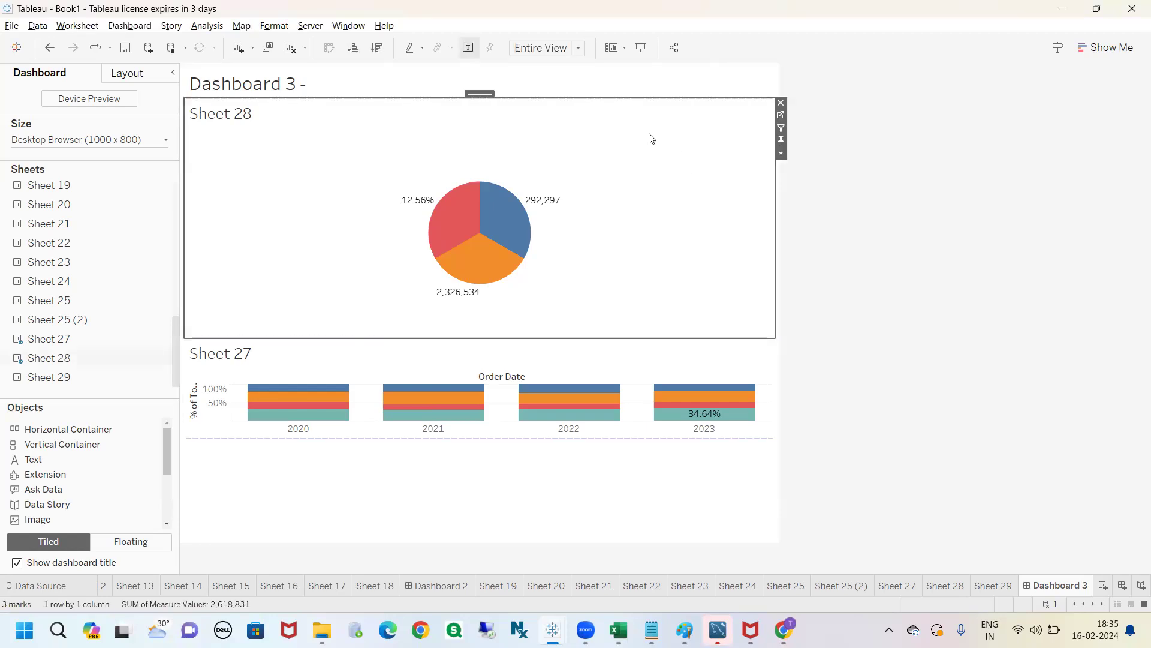
- Try the Standard, Fit Height and Fit Width options on Sheet 28, ending with Entire View
left_click(548, 48)
left_click(542, 64)
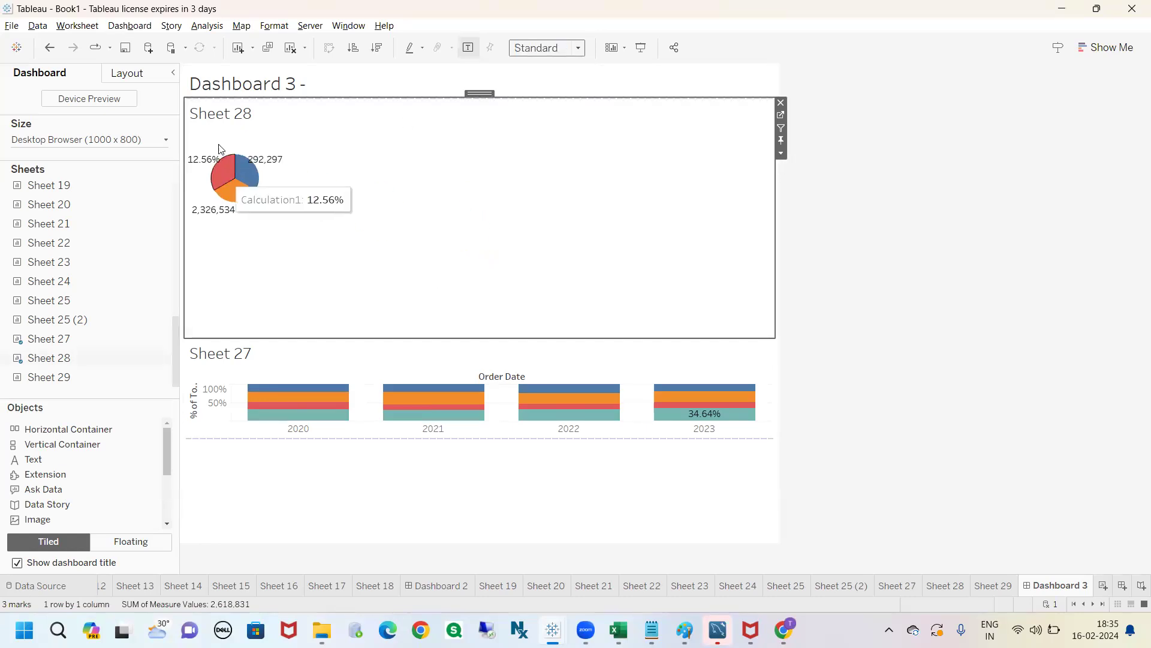
left_click(542, 52)
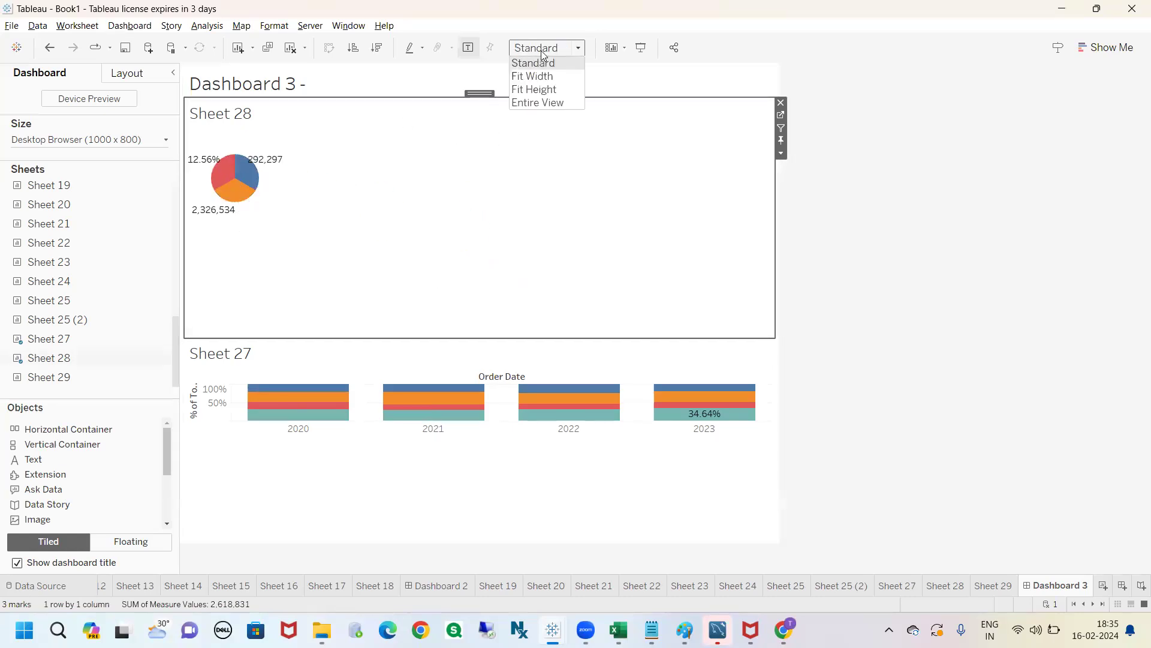
left_click(534, 90)
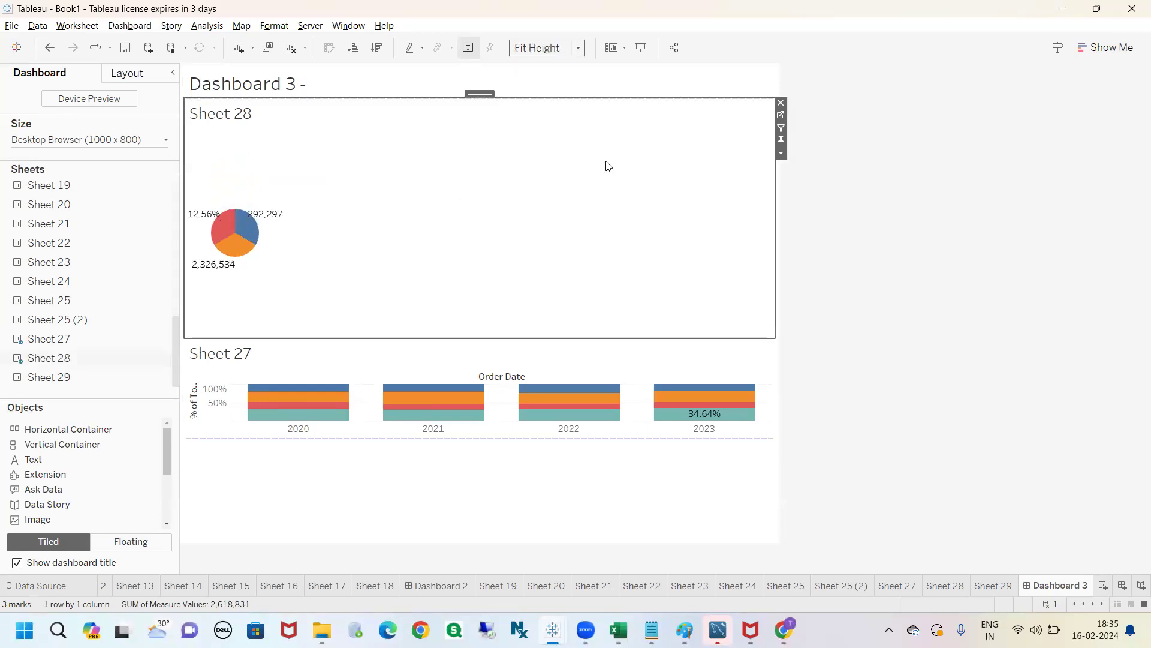
left_click(580, 48)
left_click(554, 75)
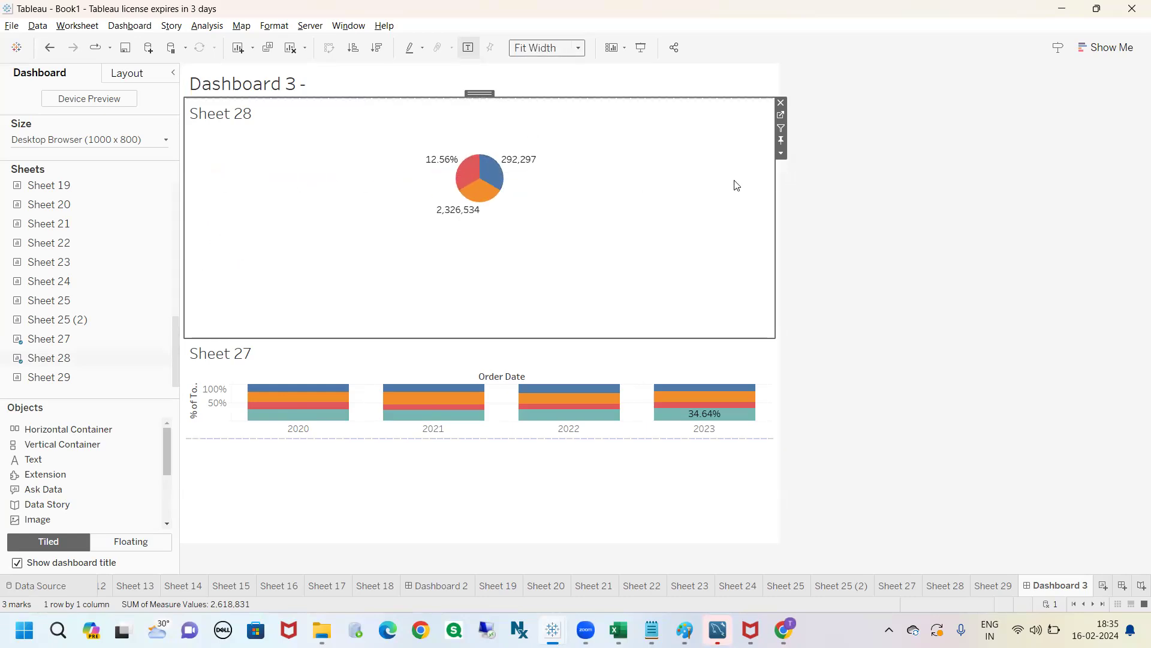
left_click(578, 48)
left_click(545, 103)
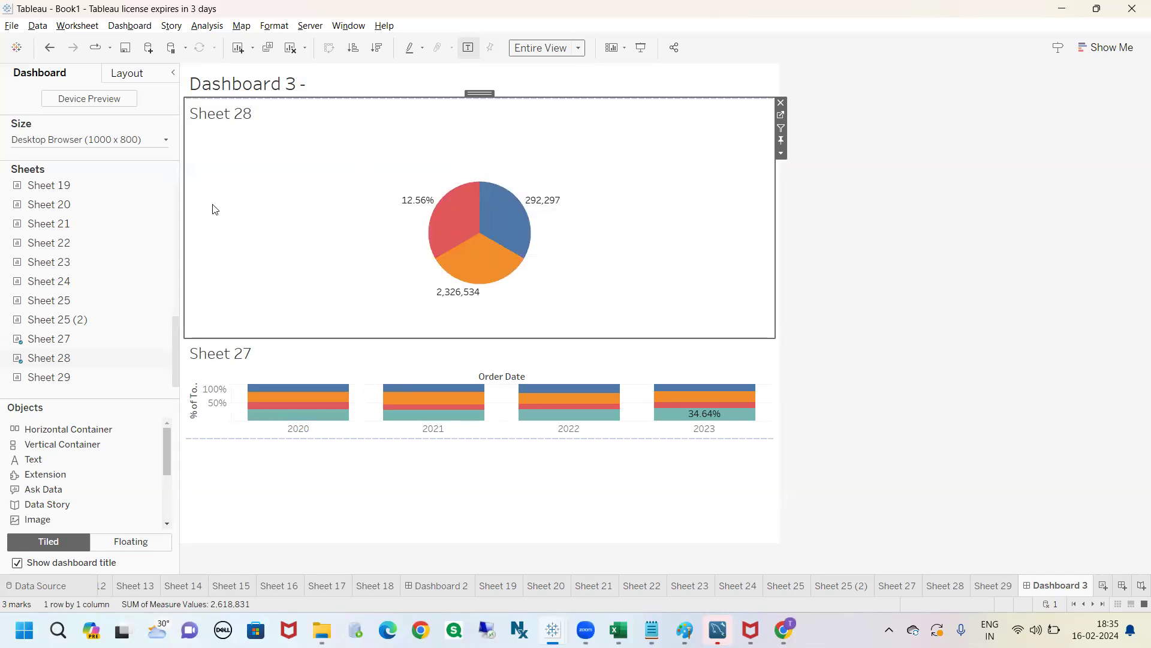
mouse_move(85, 128)
left_mouse_down()
mouse_move(125, 166)
mouse_move(104, 128)
mouse_move(73, 125)
left_mouse_up()
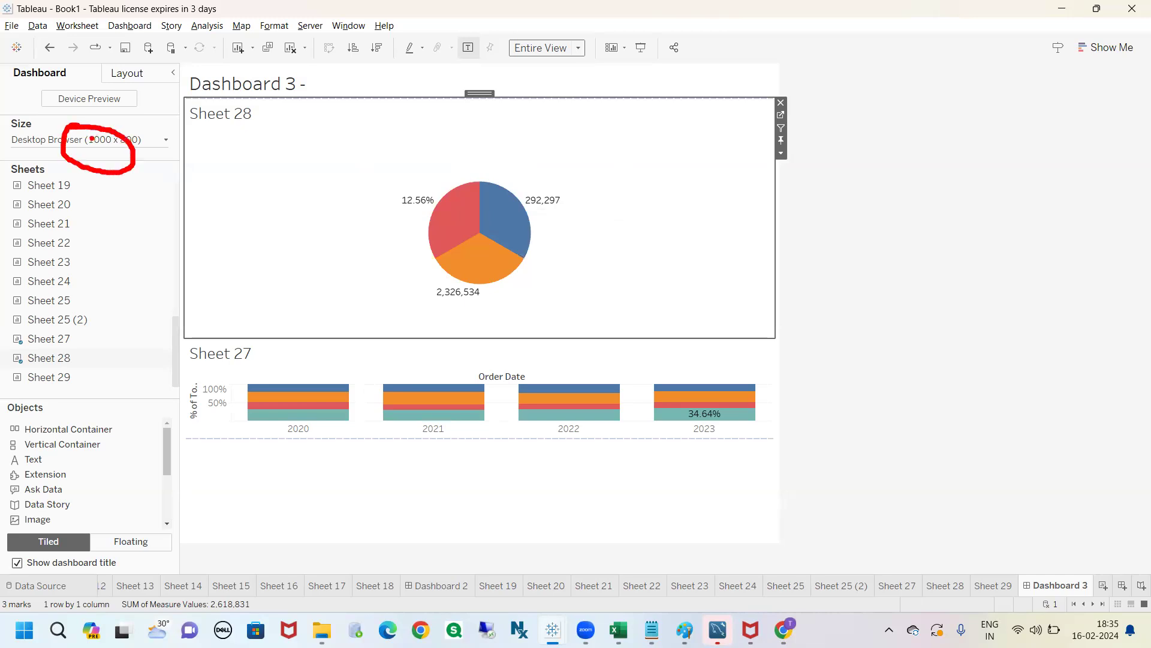
left_click_drag(226, 175, 824, 190)
left_click_drag(745, 178, 792, 213)
left_click_drag(672, 134, 672, 330)
left_click_drag(638, 257, 736, 305)
key("Escape")
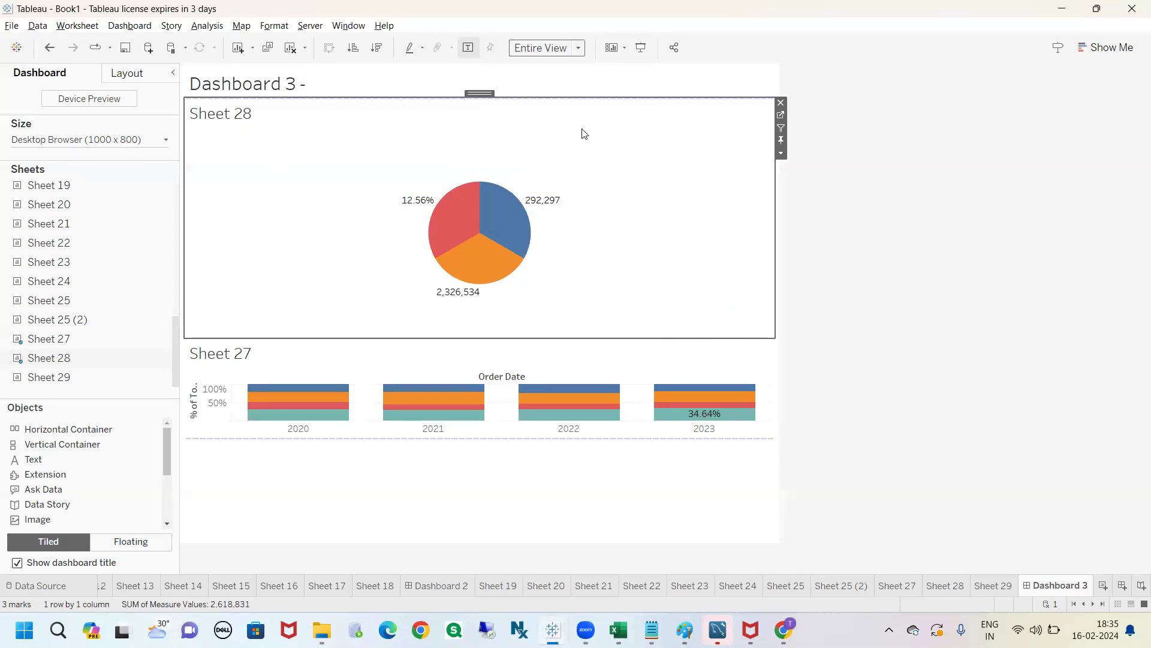
- Check the Sheet 28 item's height in pixels in its height settings, leaving the value as it is
left_click(780, 152)
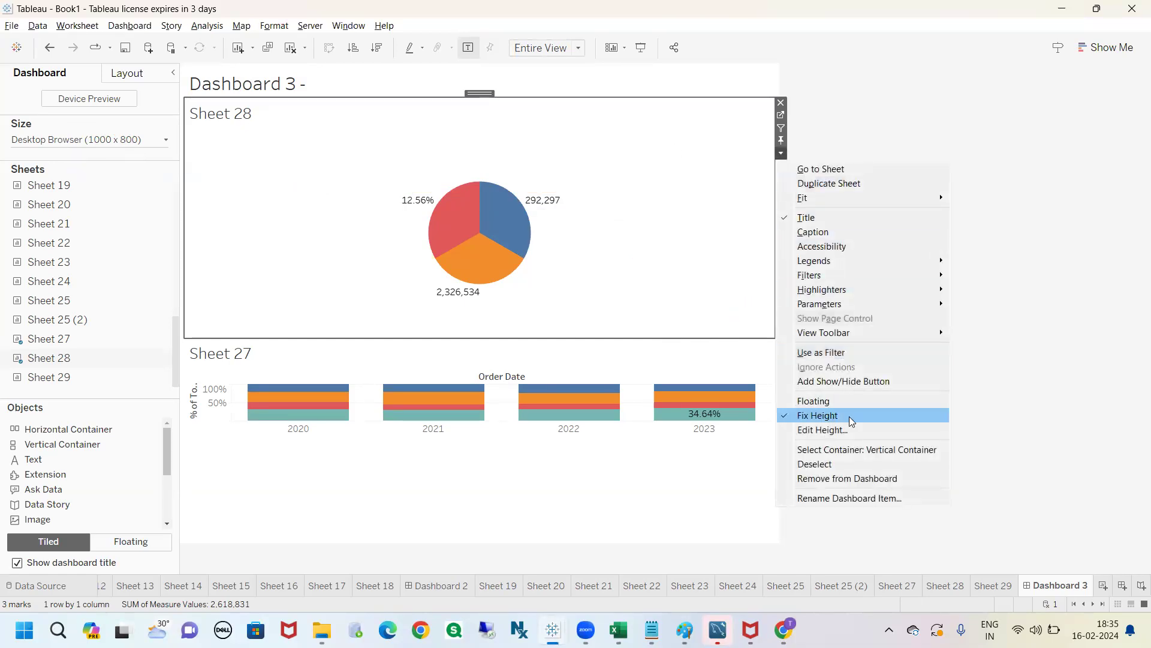
left_click(810, 428)
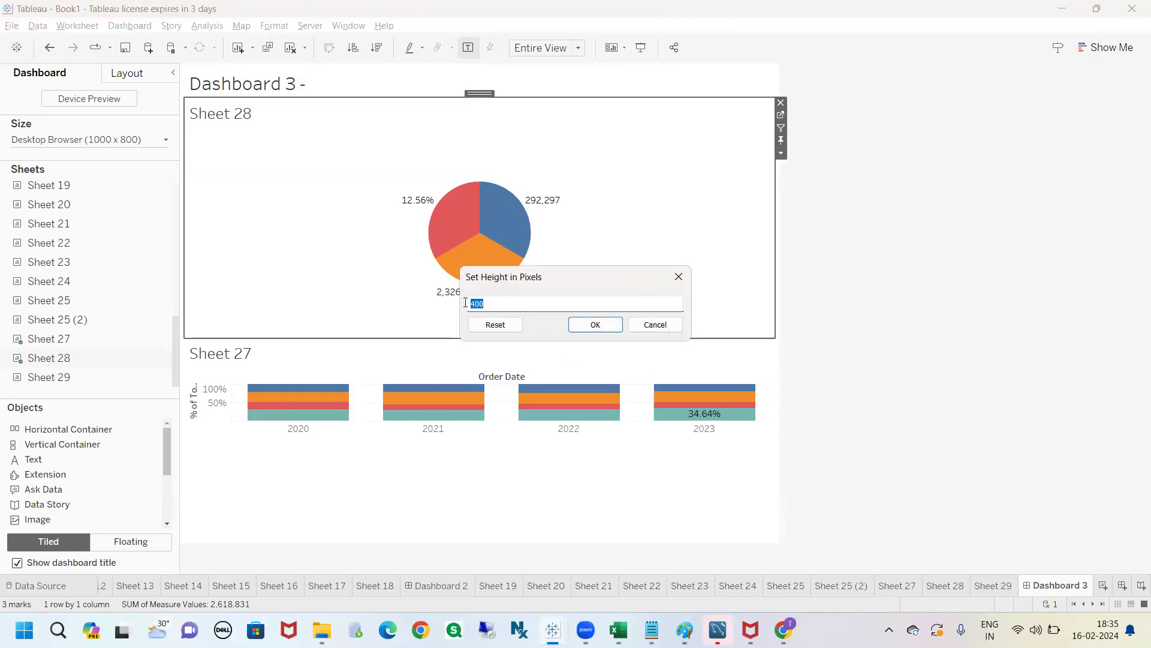
left_click(671, 280)
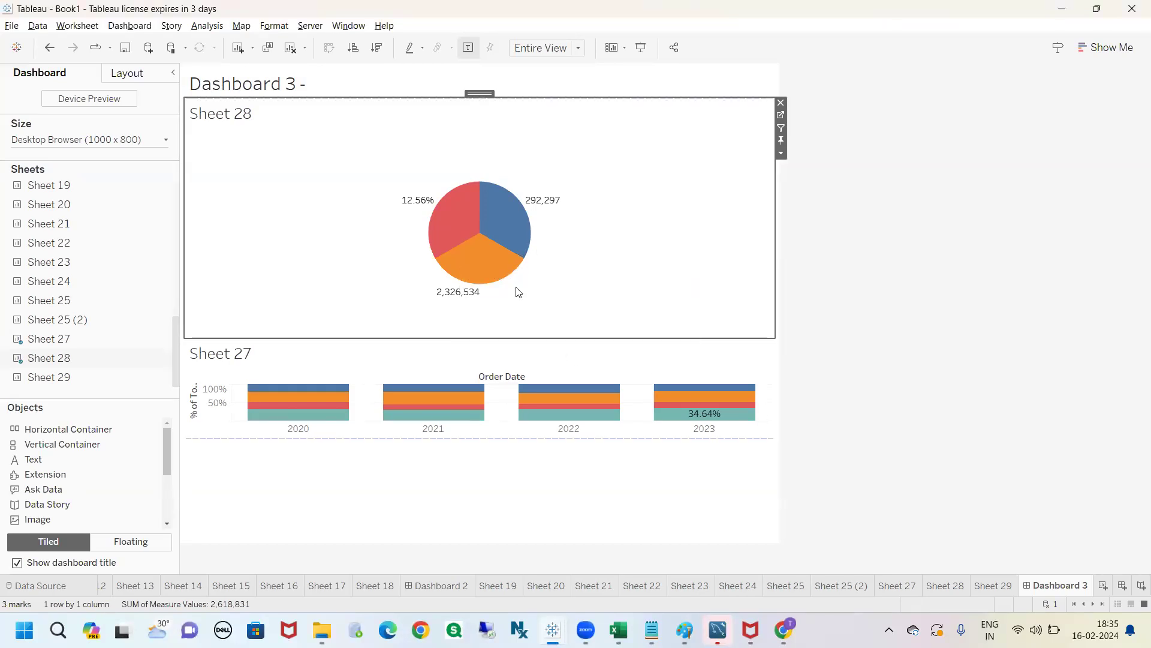
left_click(957, 251)
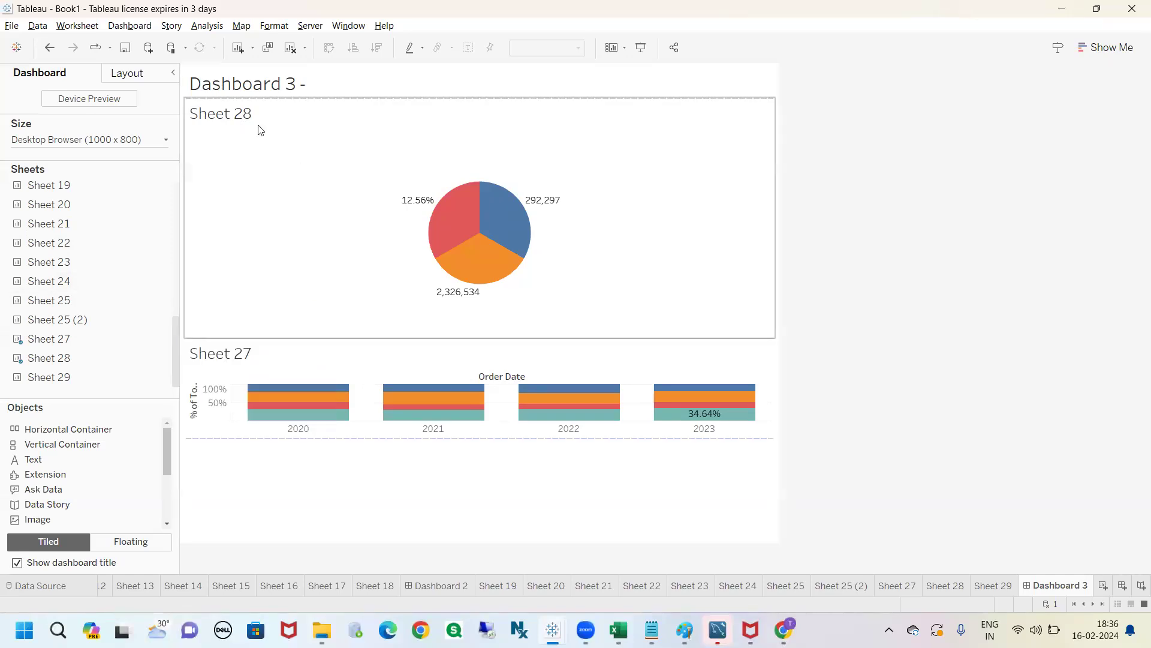
left_click(242, 120)
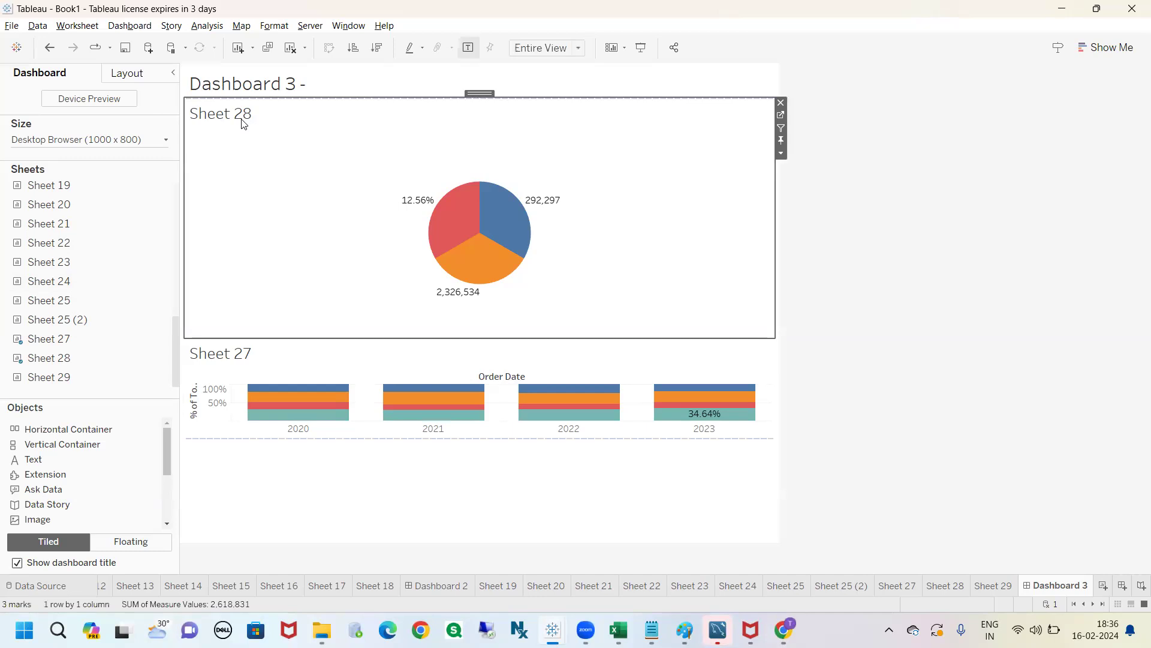
left_click(72, 280)
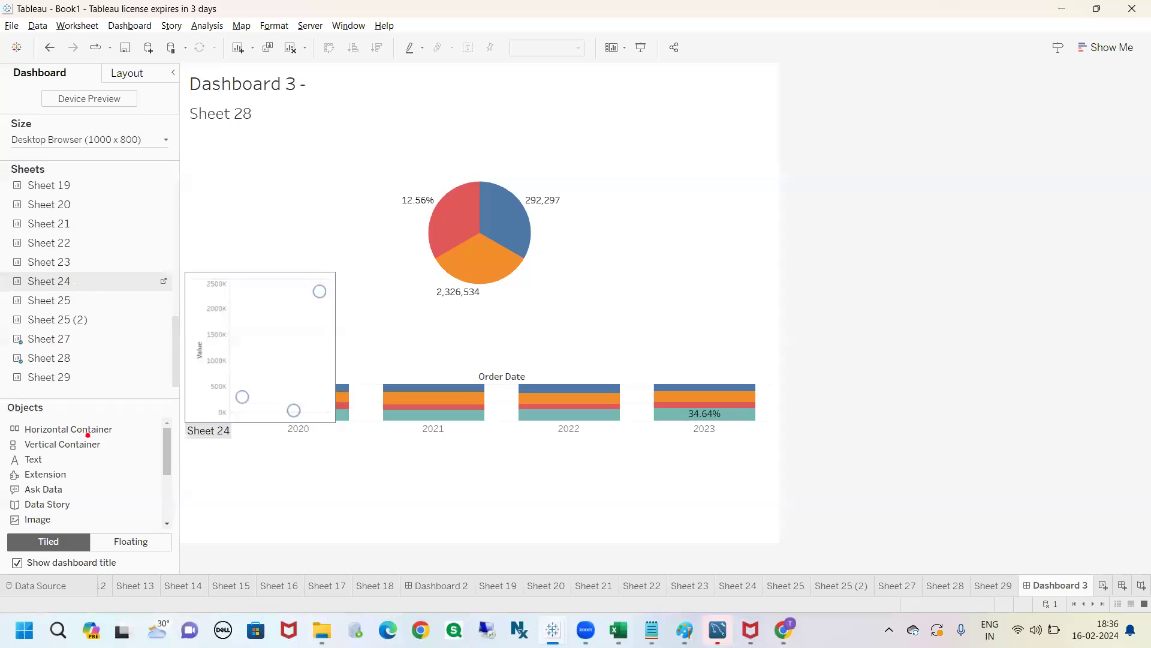
mouse_move(67, 417)
left_mouse_down()
mouse_move(132, 367)
mouse_move(120, 409)
mouse_move(111, 376)
left_mouse_up()
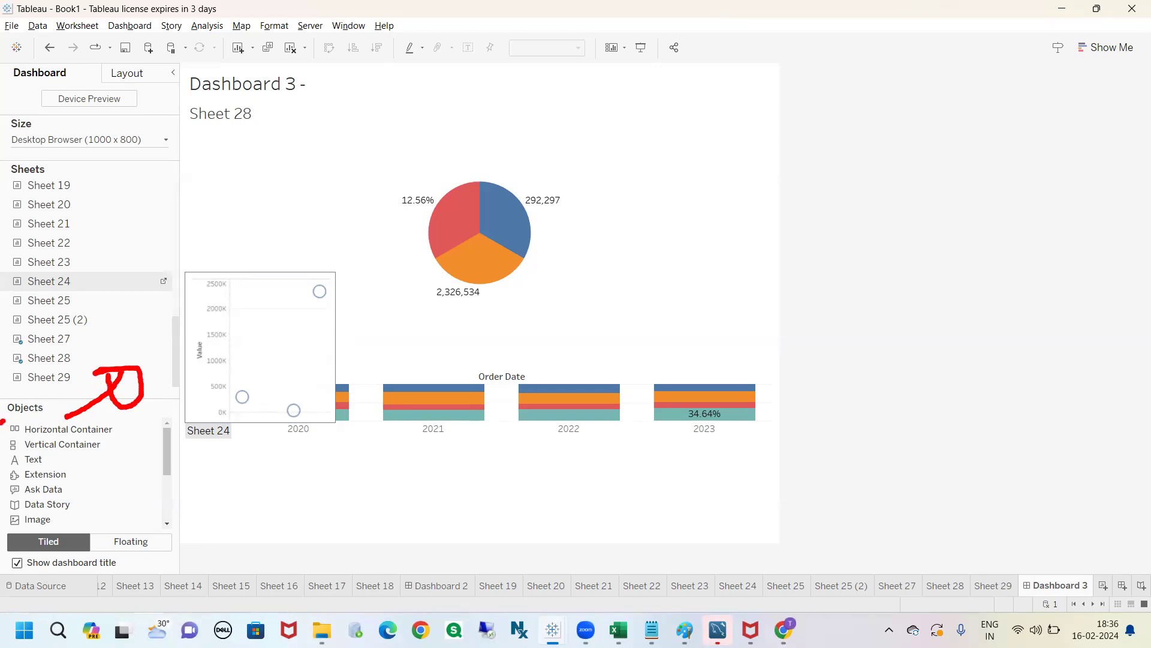
mouse_move(4, 441)
left_mouse_down()
mouse_move(48, 434)
mouse_move(4, 413)
left_mouse_up()
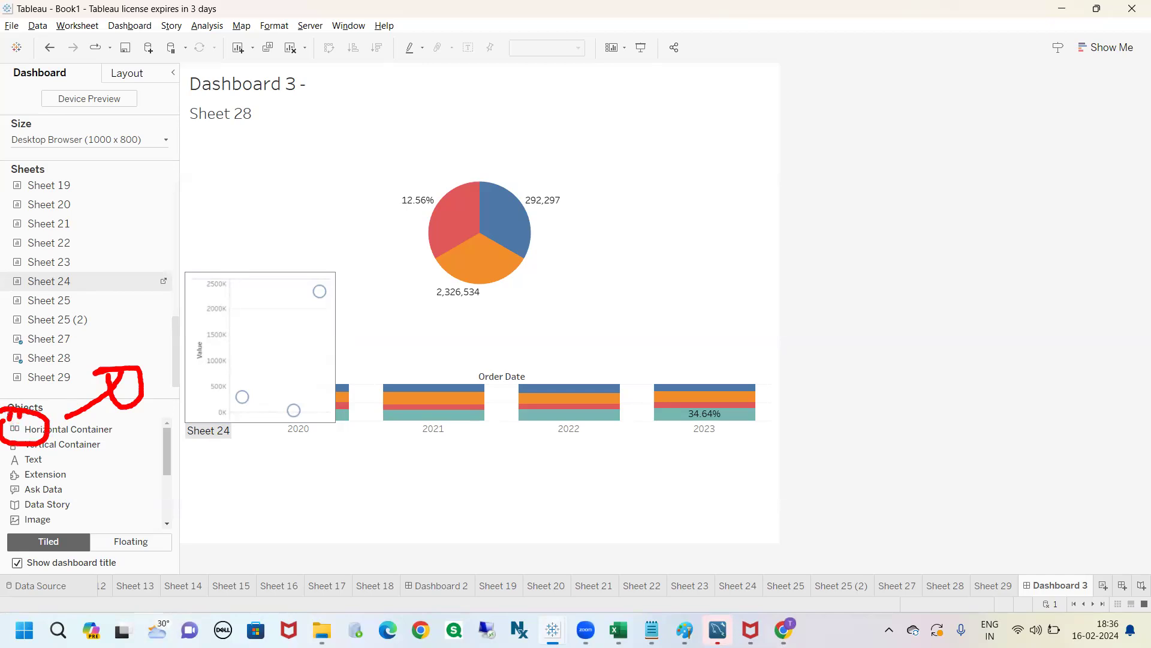
left_click_drag(79, 419, 137, 401)
key("Escape")
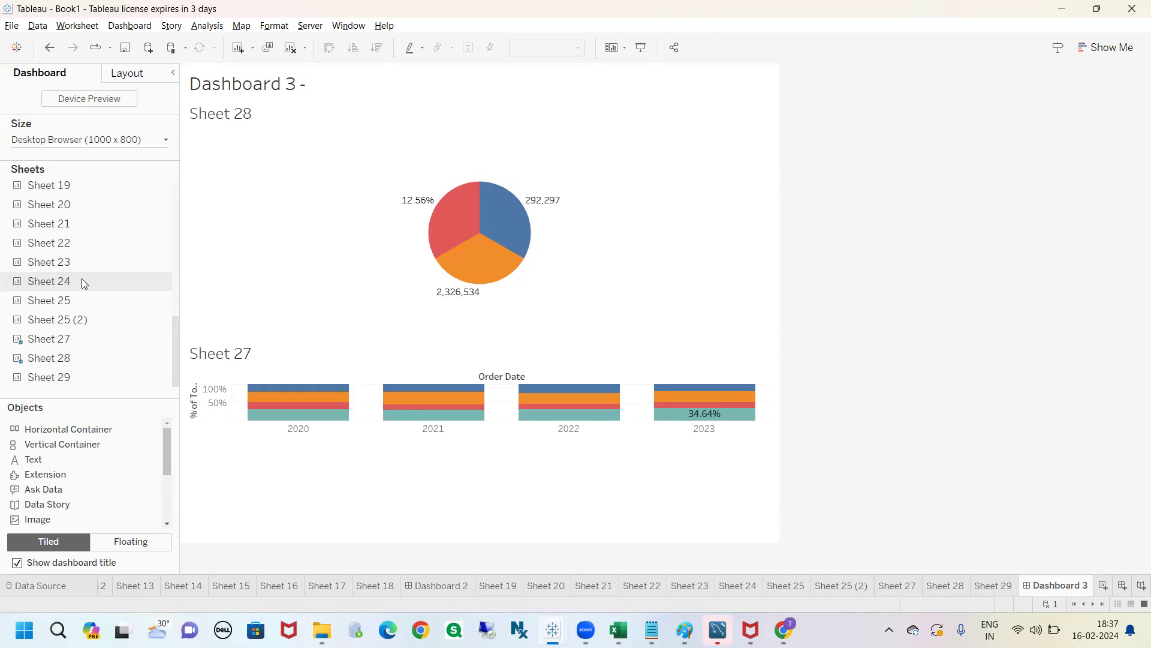
- Preview the drop positions of a Horizontal Container below the dashboard title and between Sheet 28 and Sheet 27, without placing it
left_click(82, 282)
left_click(49, 428)
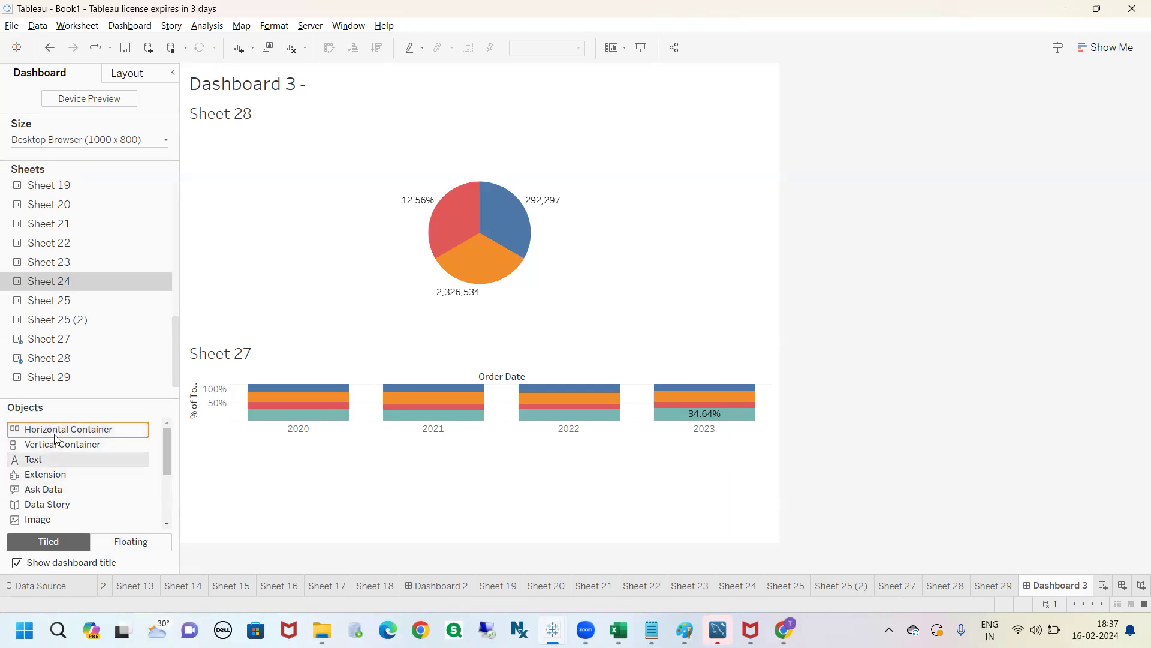
left_click_drag(53, 433, 390, 130)
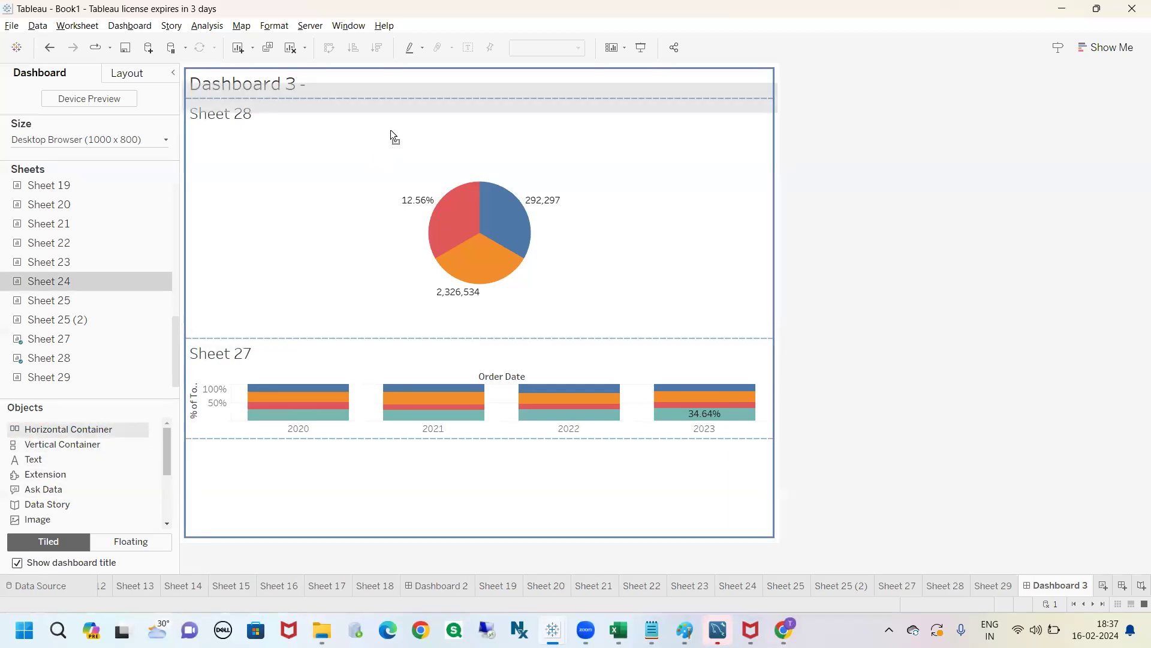
key("ctrl+2")
mouse_move(178, 81)
left_mouse_down()
mouse_move(207, 147)
mouse_move(204, 93)
mouse_move(179, 82)
left_mouse_up()
mouse_move(299, 106)
left_mouse_down()
mouse_move(407, 110)
mouse_move(417, 82)
mouse_move(300, 103)
left_mouse_up()
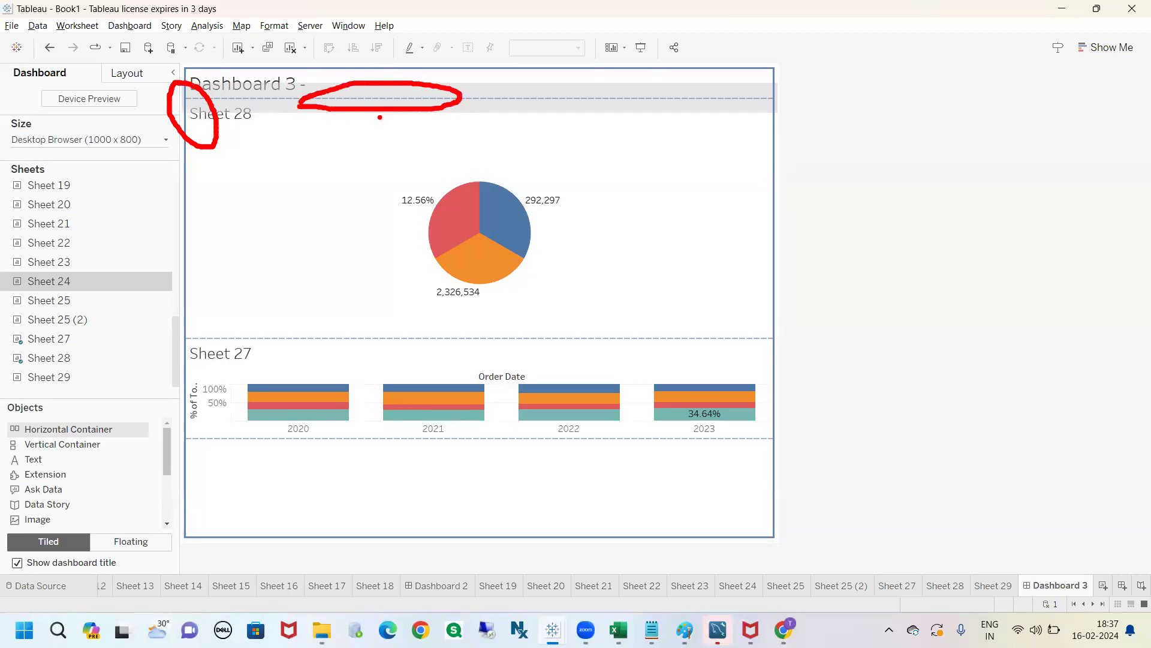
key("Escape")
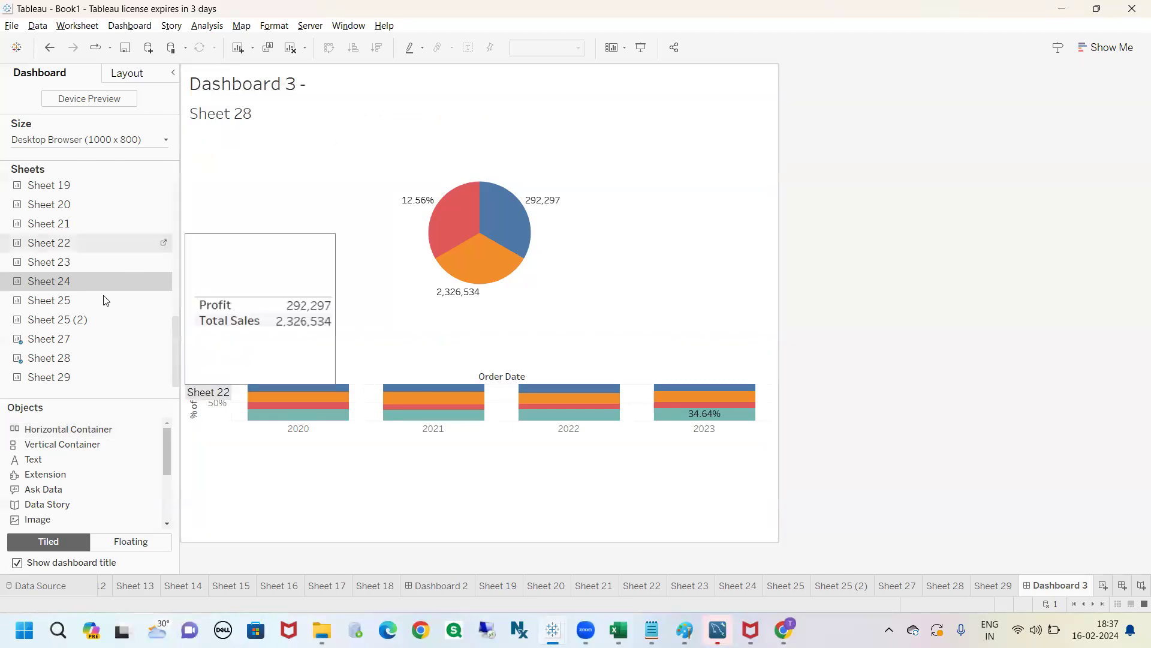
left_click_drag(78, 427, 284, 340)
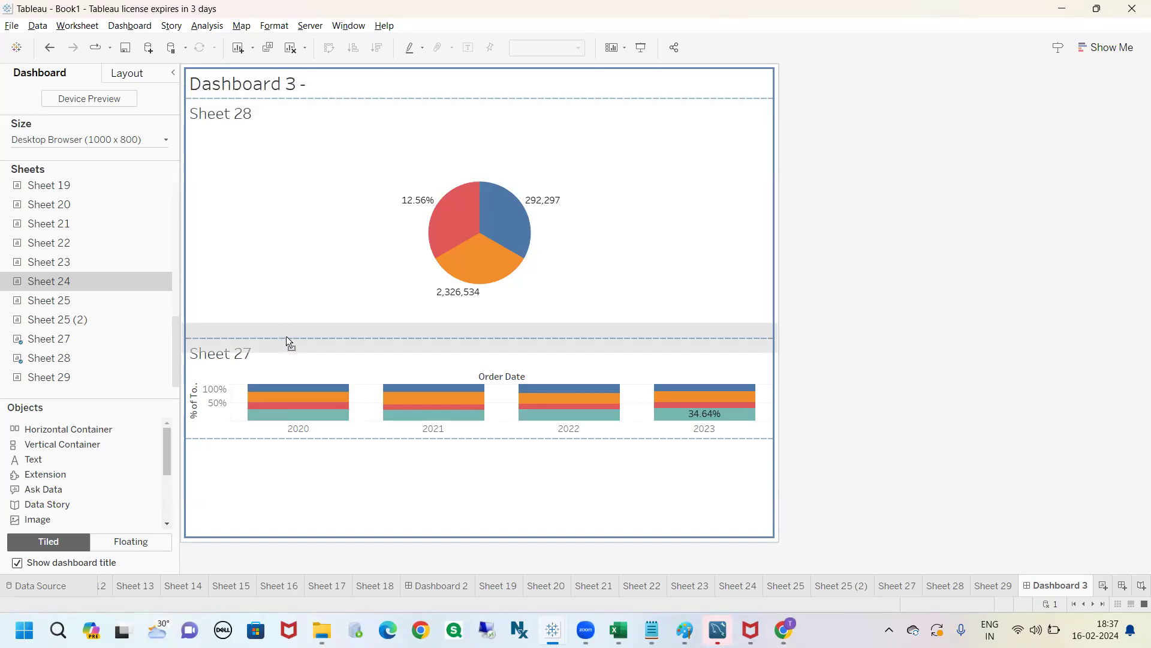
mouse_move(310, 336)
left_mouse_down()
mouse_move(432, 351)
mouse_move(291, 328)
left_mouse_up()
mouse_move(242, 316)
left_mouse_down()
mouse_move(252, 298)
mouse_move(241, 299)
left_mouse_up()
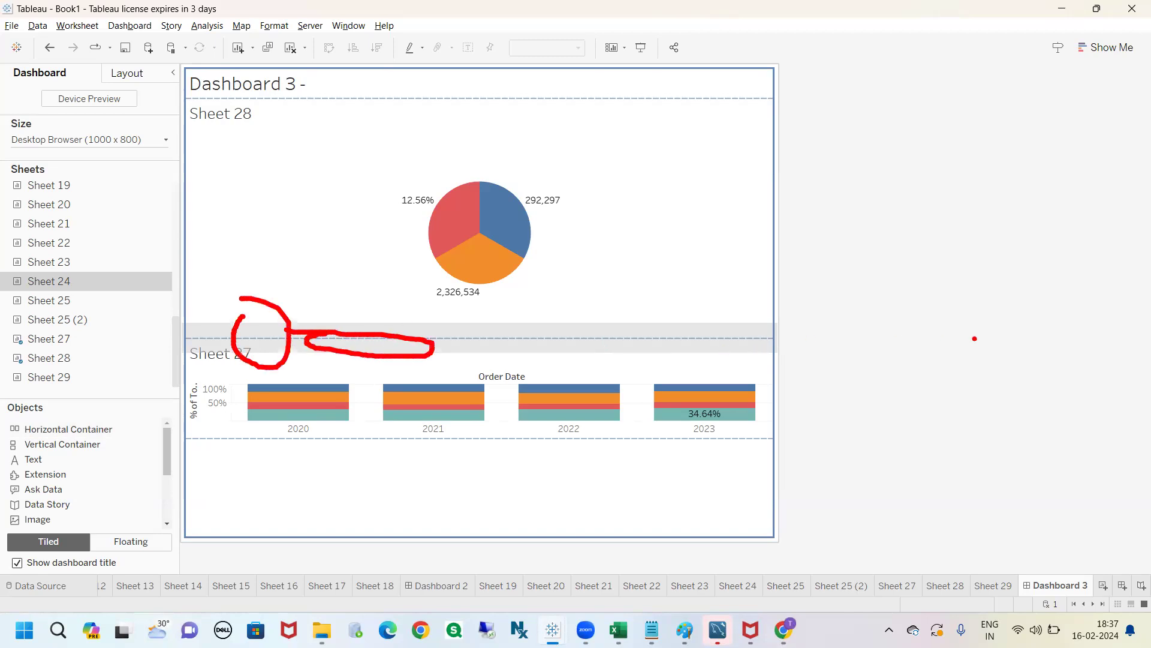
key("Escape")
- Add a Horizontal Container between Sheet 28 and Sheet 27 and set its height to 300 pixels
left_click_drag(57, 431, 379, 350)
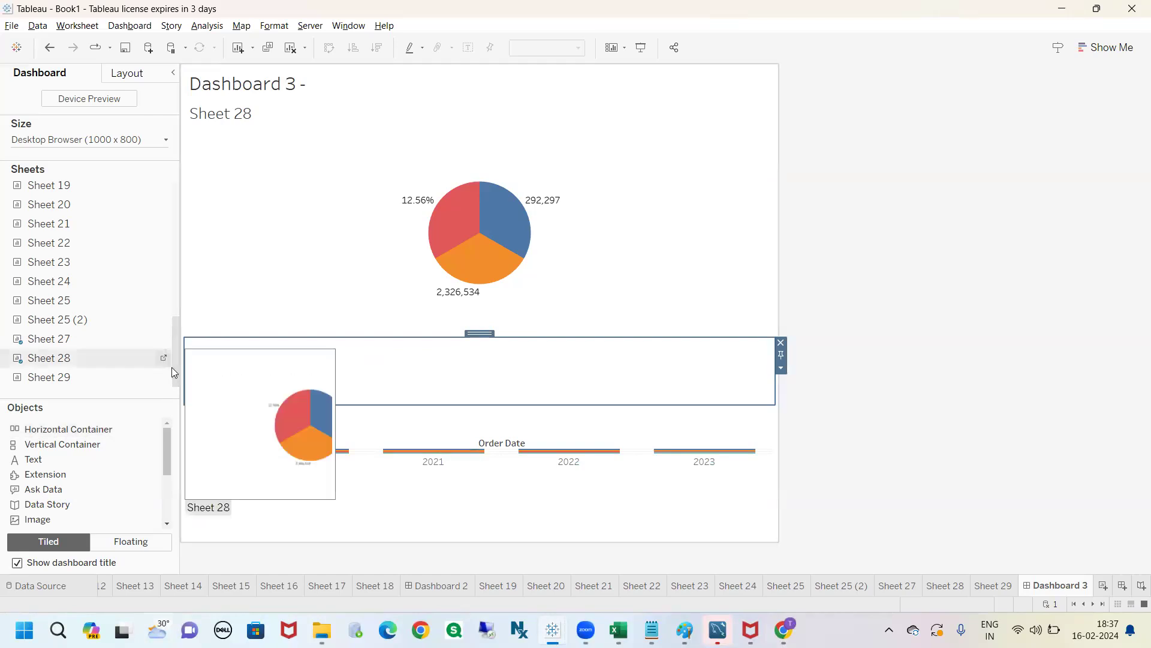
left_click(780, 368)
left_click(807, 461)
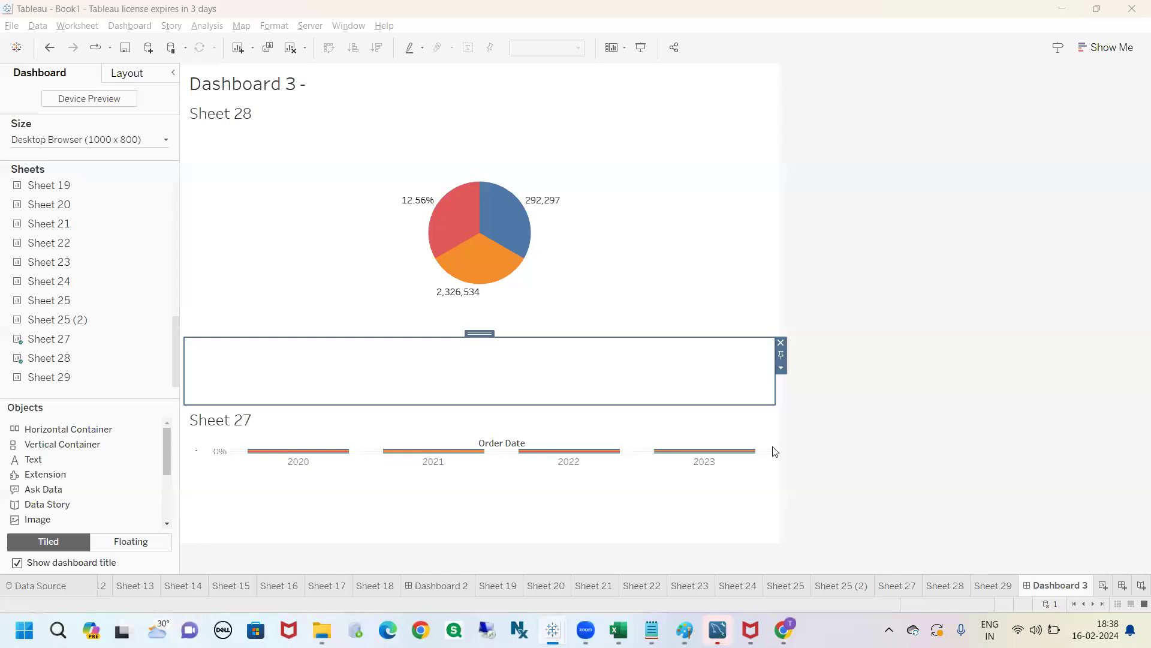
type("300")
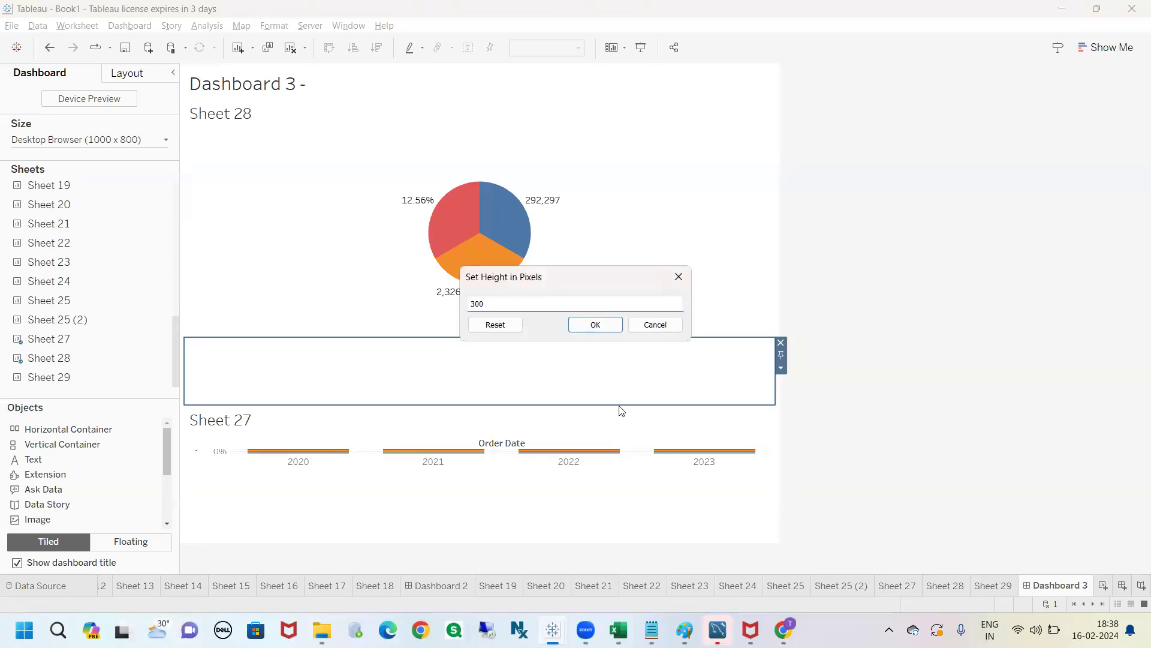
key("Return")
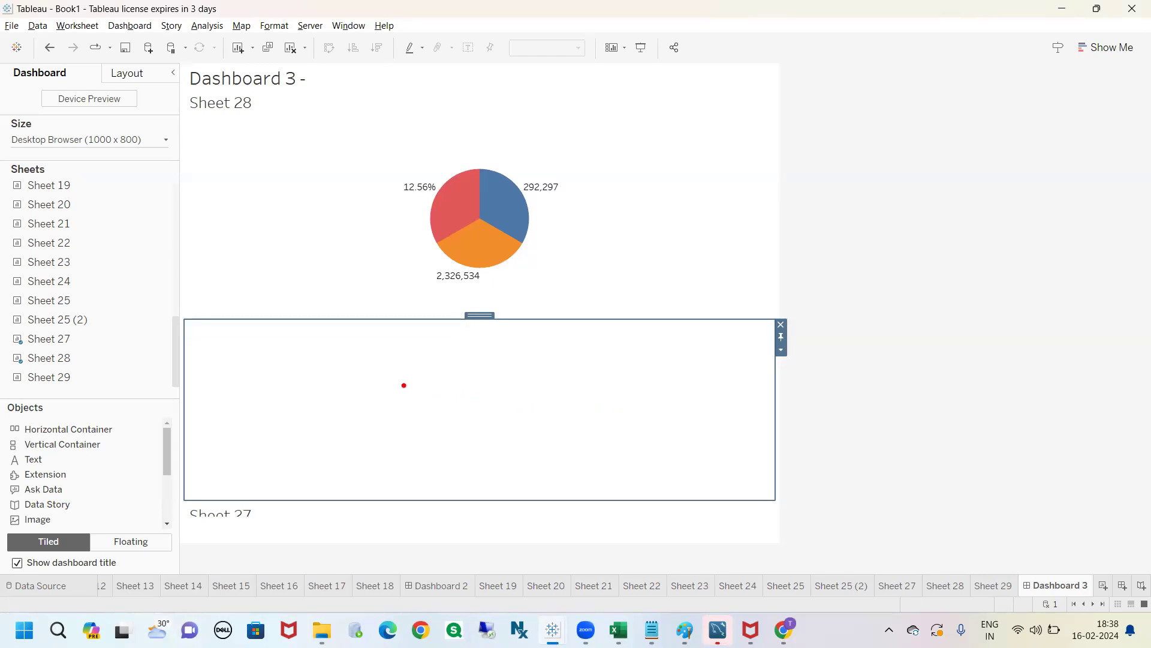
mouse_move(191, 314)
left_mouse_down()
mouse_move(766, 304)
mouse_move(807, 414)
mouse_move(768, 512)
mouse_move(483, 522)
mouse_move(187, 510)
mouse_move(188, 317)
left_mouse_up()
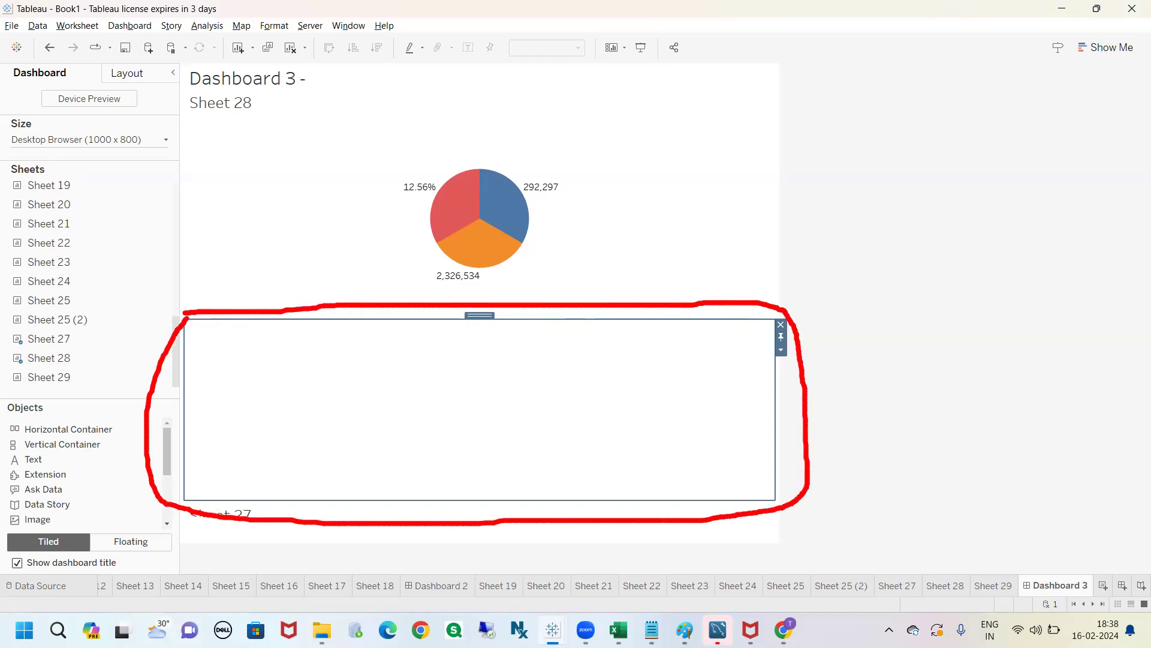
key("Escape")
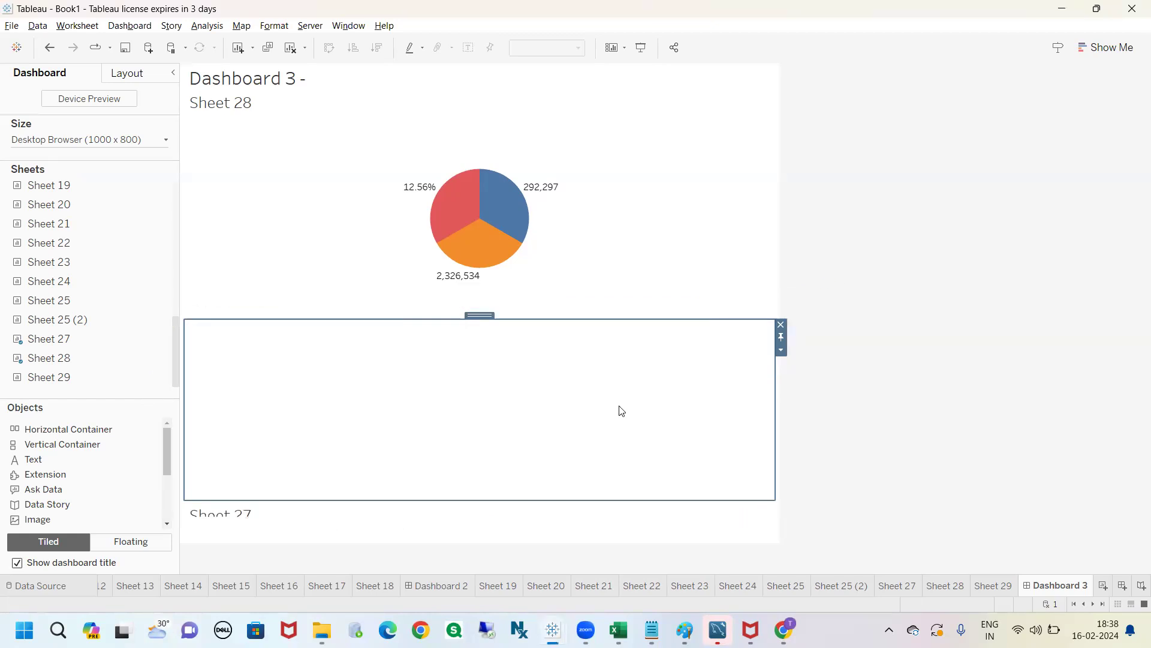
- Try to move Sheet 28 into the empty horizontal container below it
left_click(458, 135)
left_click_drag(478, 88, 439, 384)
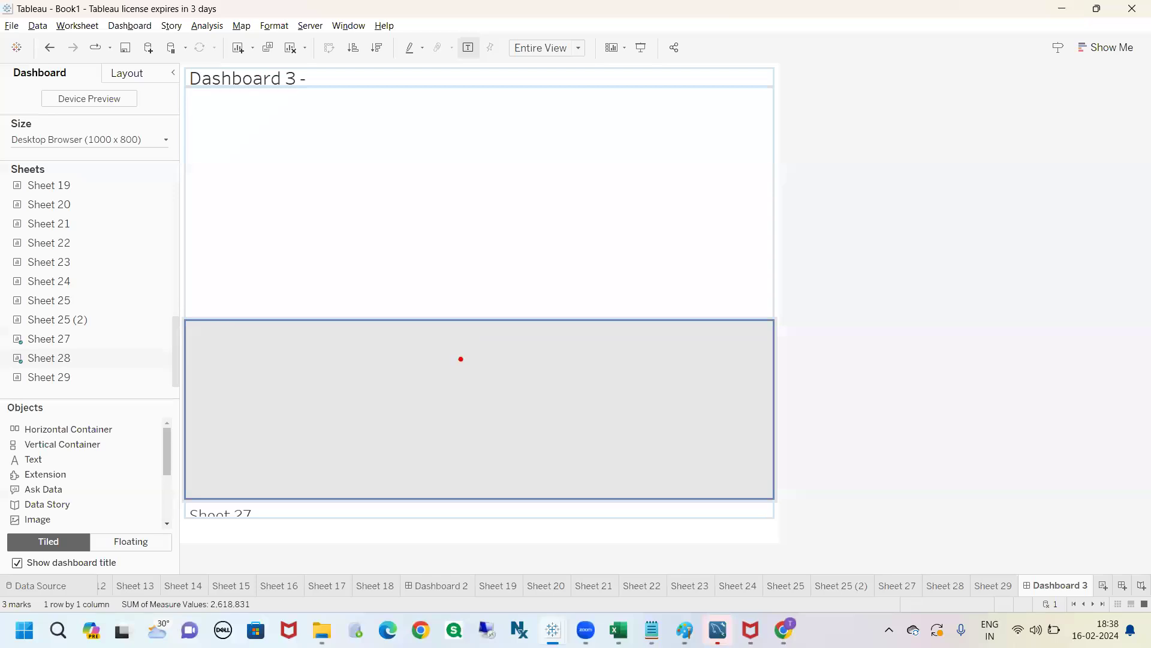
mouse_move(182, 310)
left_mouse_down()
mouse_move(170, 489)
mouse_move(449, 544)
mouse_move(826, 415)
mouse_move(595, 290)
mouse_move(216, 293)
mouse_move(172, 310)
left_mouse_up()
left_click_drag(144, 232, 178, 298)
mouse_move(150, 291)
left_mouse_down()
mouse_move(180, 300)
mouse_move(188, 271)
left_mouse_up()
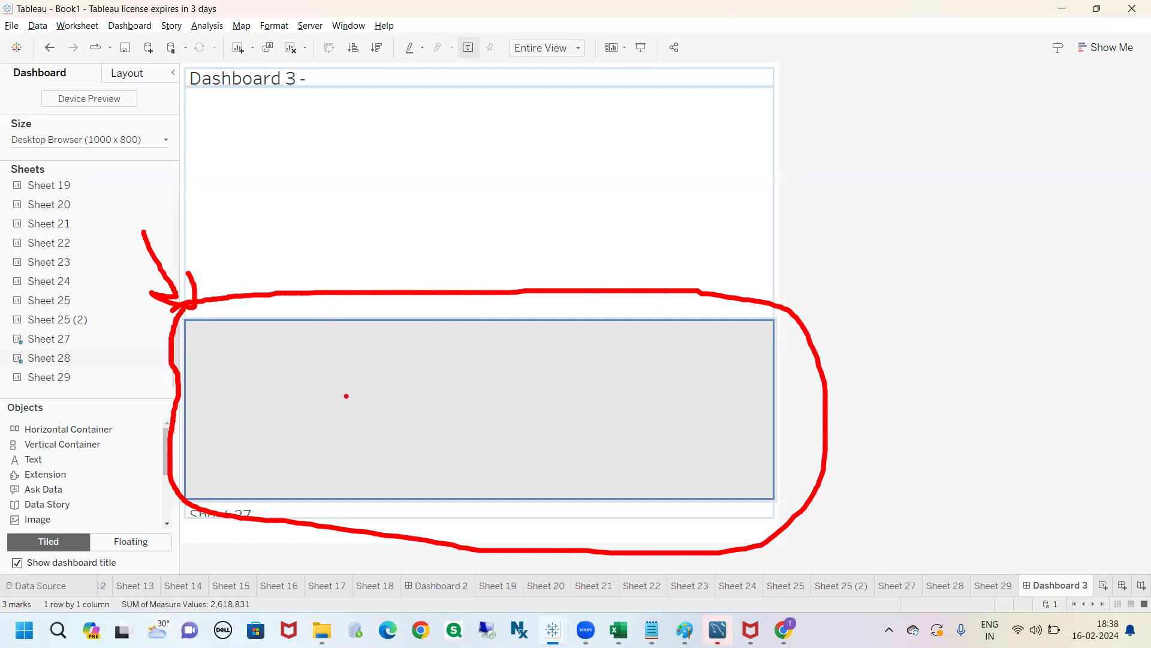
mouse_move(152, 341)
left_mouse_down()
mouse_move(166, 359)
mouse_move(187, 306)
mouse_move(138, 327)
left_mouse_up()
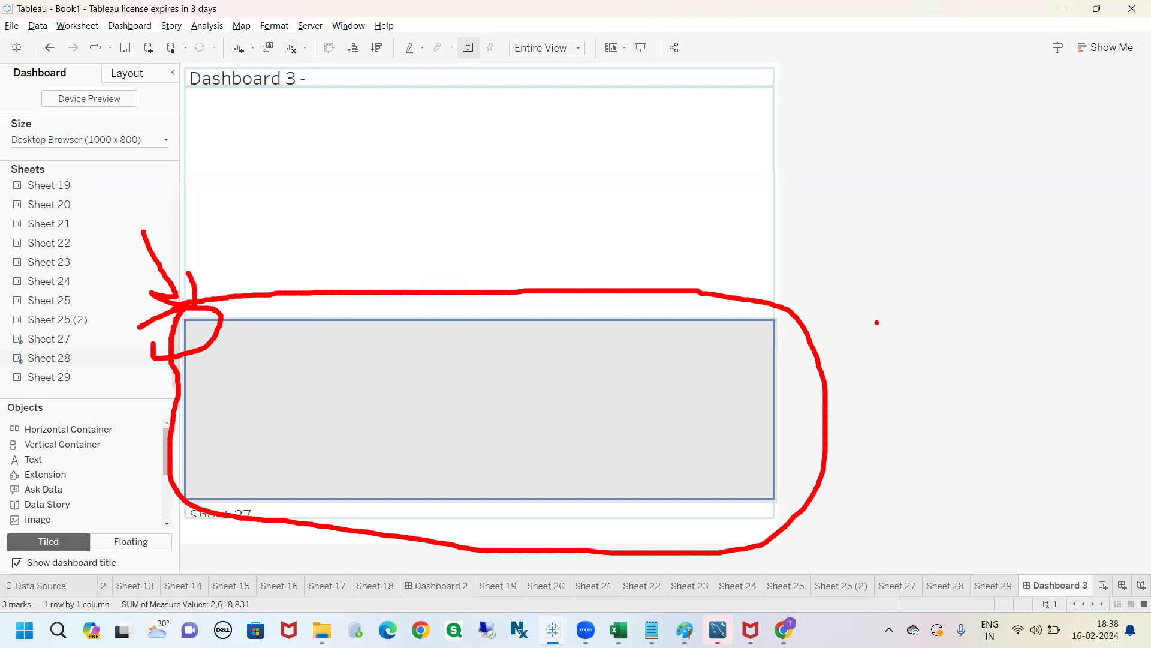
key("Escape")
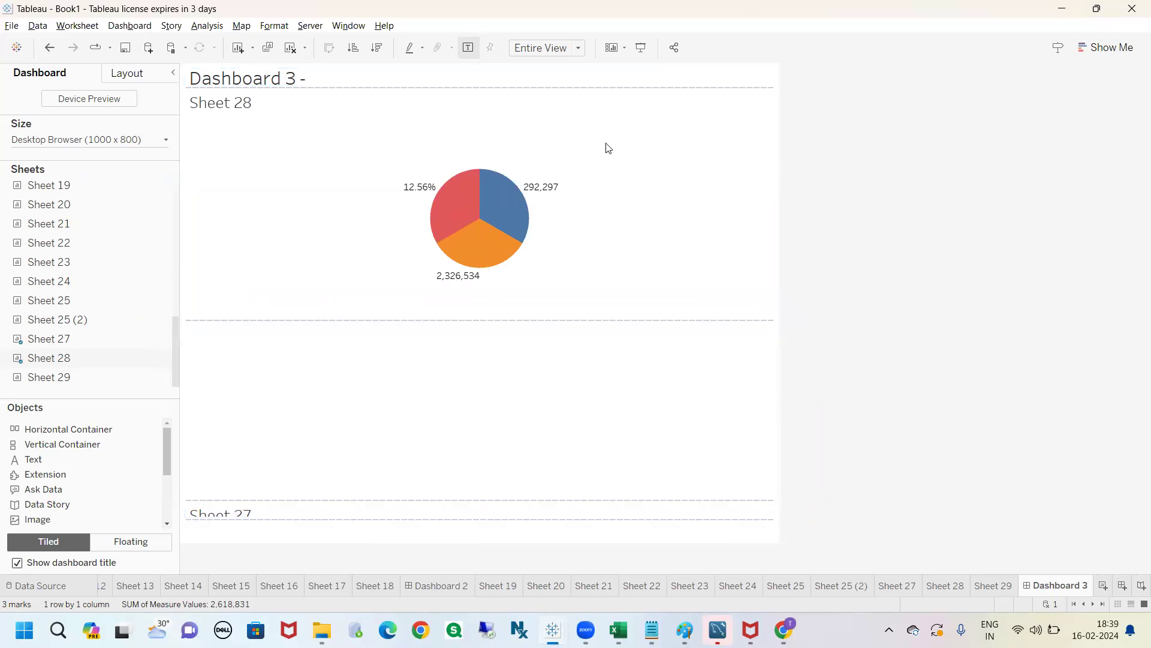
double_click(256, 112)
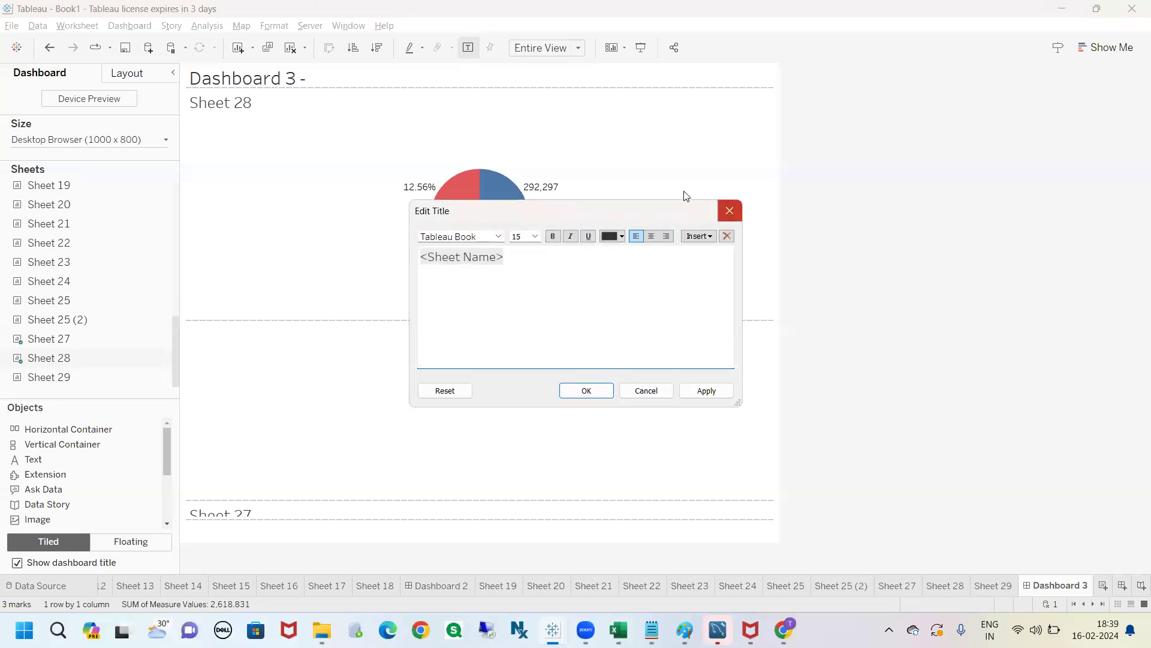
key("Escape")
left_click(686, 360)
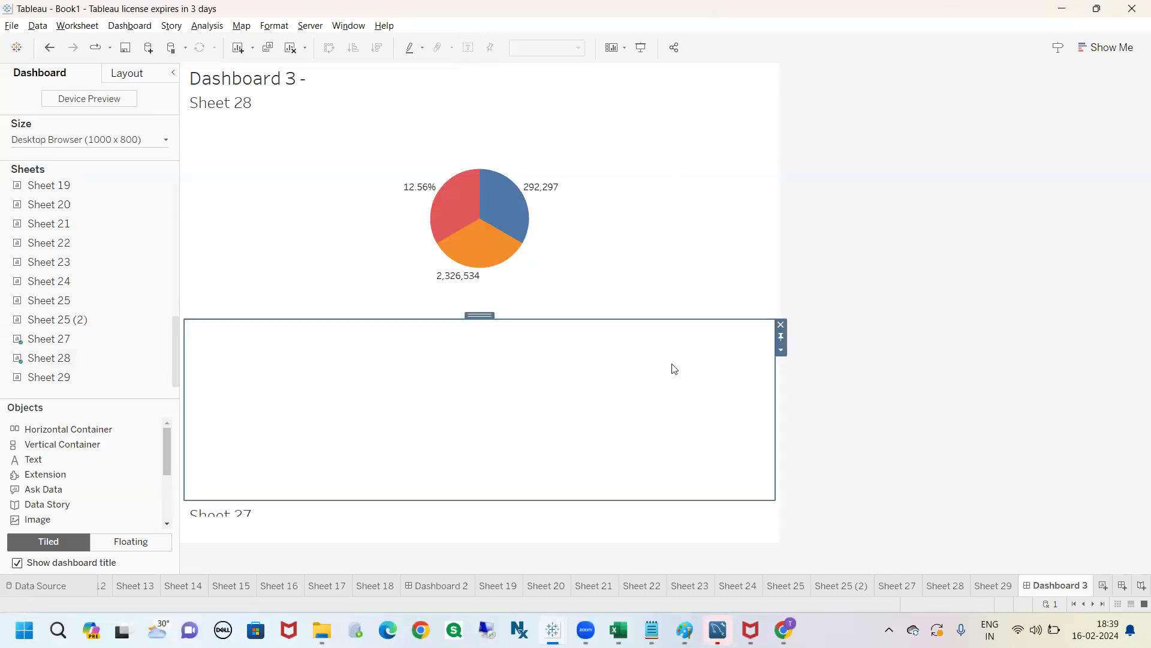
left_click(323, 190)
left_click_drag(268, 162, 336, 146)
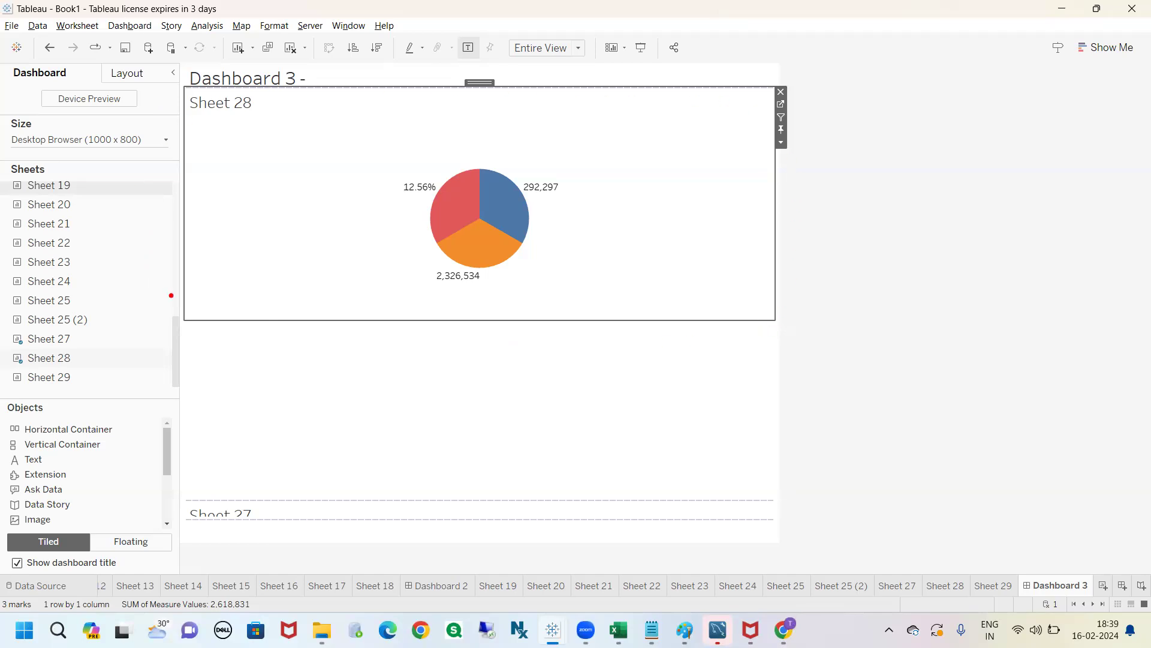
- Move Sheet 28 by its grip into the empty horizontal container below it
mouse_move(447, 75)
left_mouse_down()
mouse_move(439, 94)
mouse_move(520, 115)
mouse_move(496, 69)
mouse_move(446, 76)
left_mouse_up()
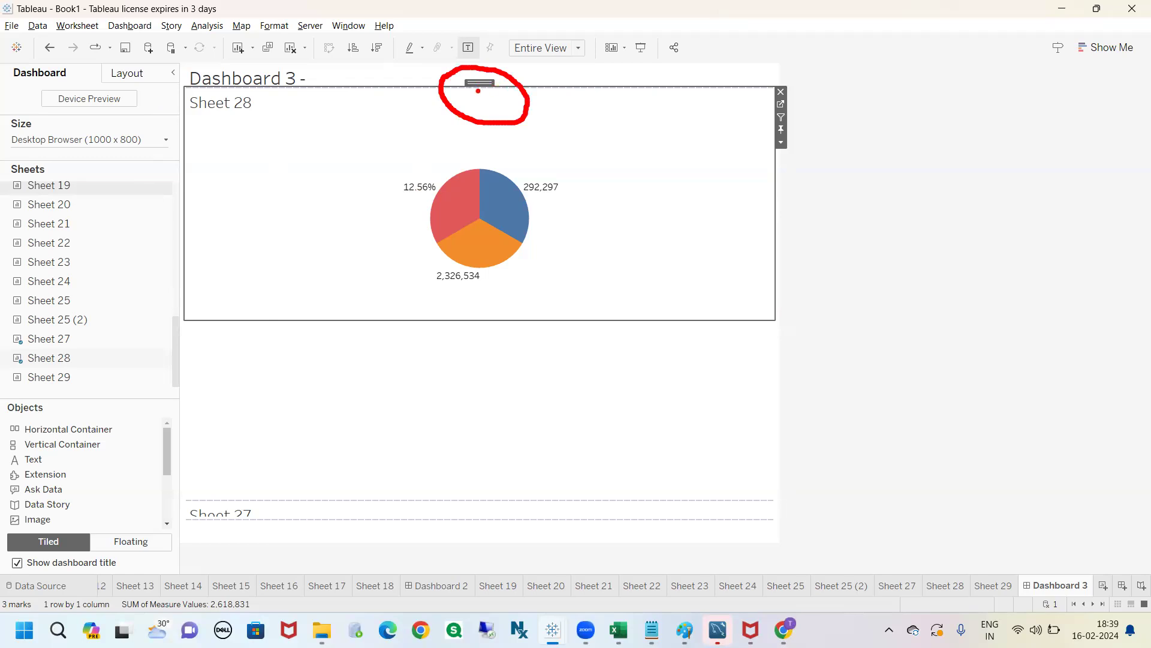
key("Escape")
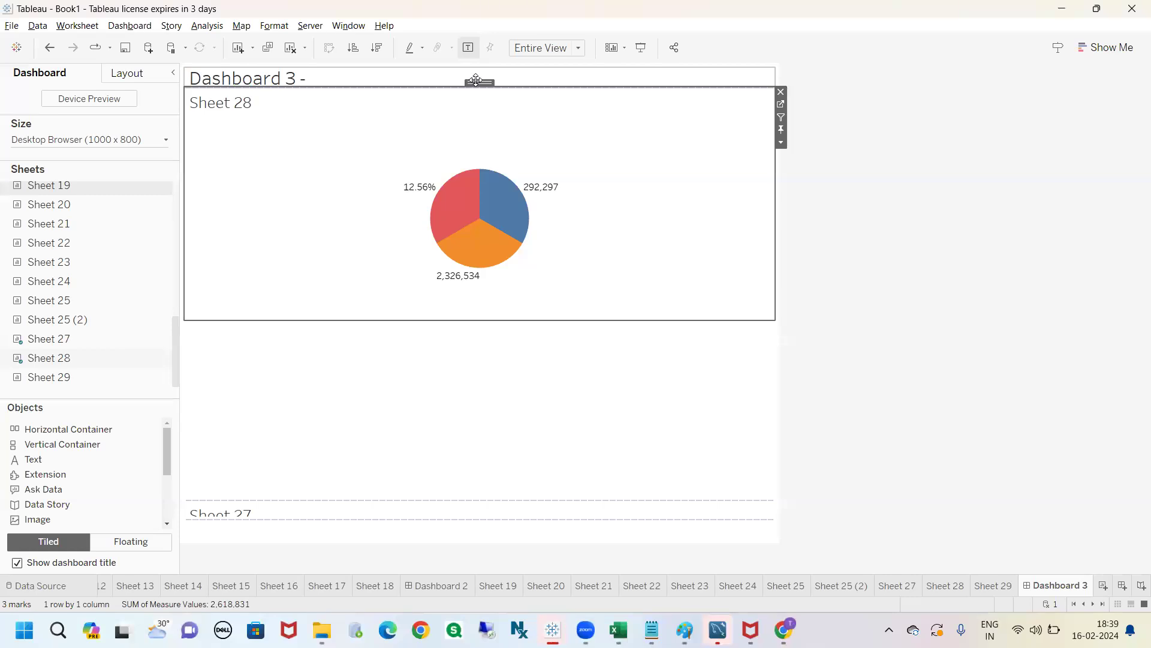
left_click_drag(475, 81, 469, 99)
left_click_drag(466, 199, 447, 372)
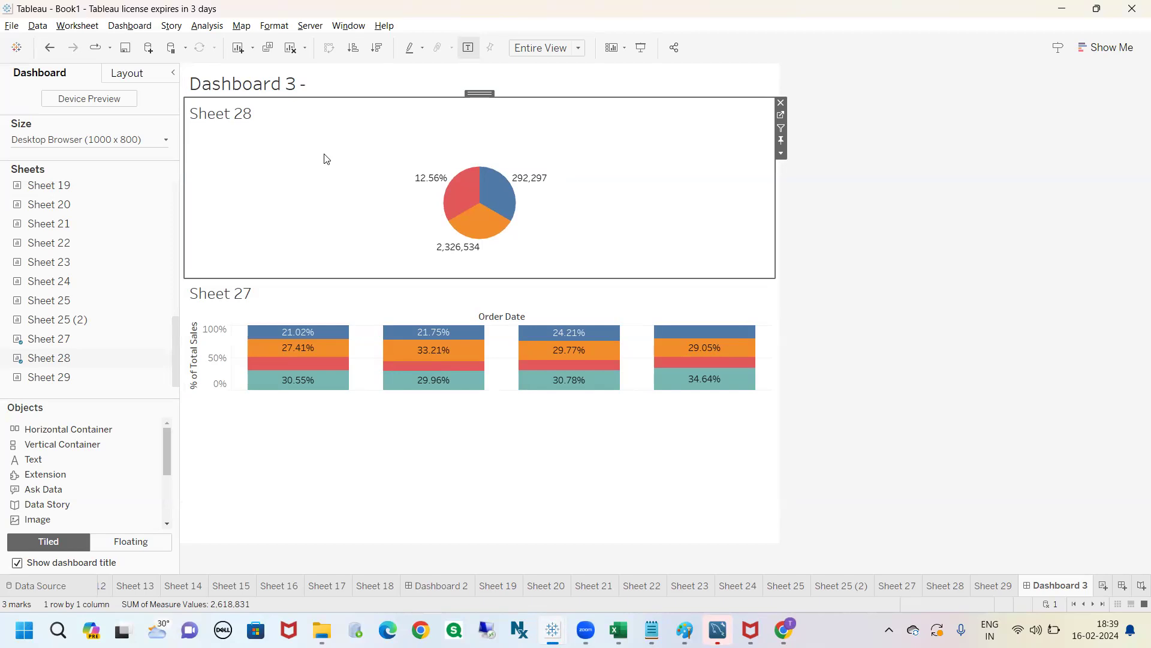
- Verify that Sheet 28 sits inside the horizontal container by selecting its parent container, then clear the selection
left_click(780, 154)
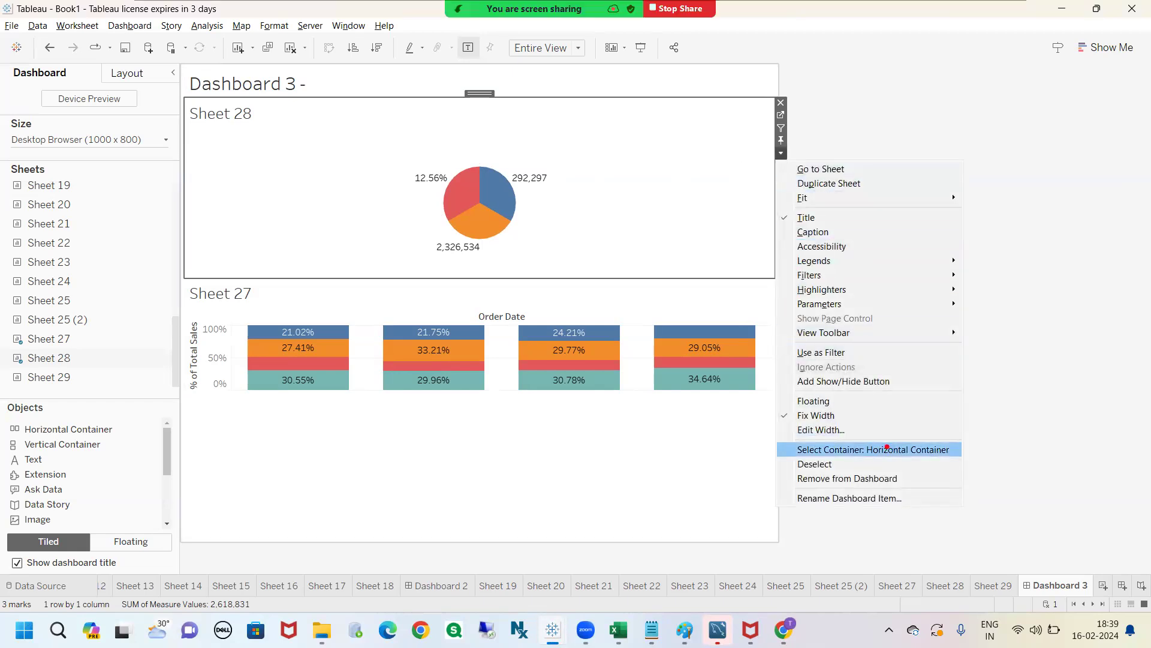
mouse_move(810, 460)
left_mouse_down()
mouse_move(934, 461)
mouse_move(927, 435)
mouse_move(784, 440)
mouse_move(814, 463)
left_mouse_up()
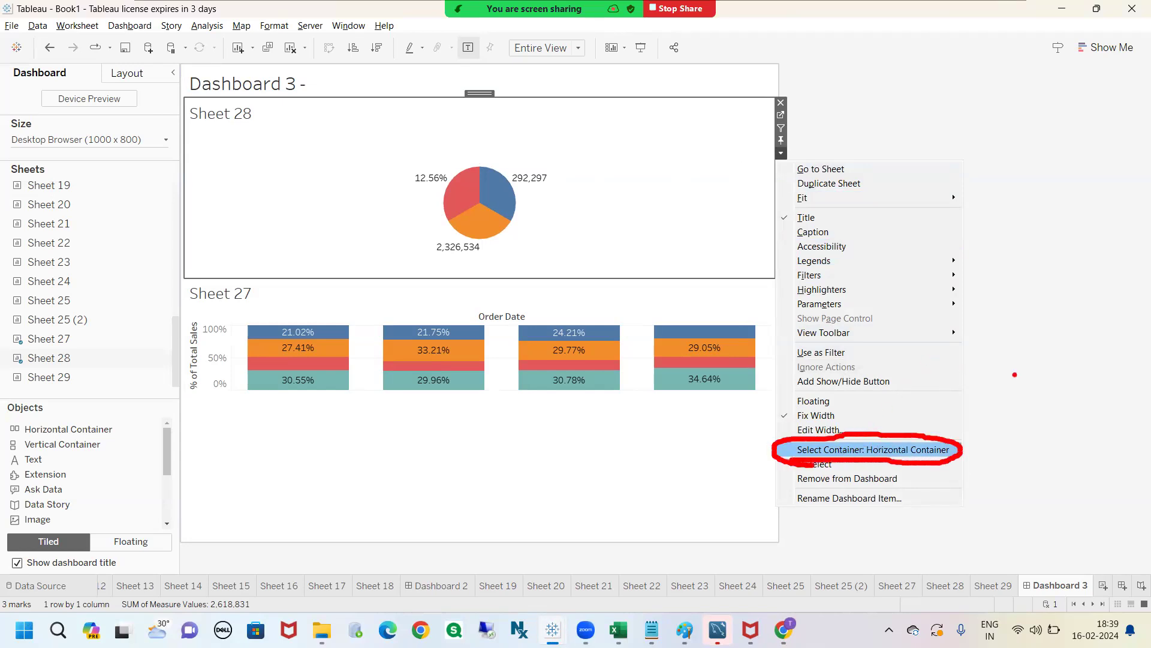
key("Escape")
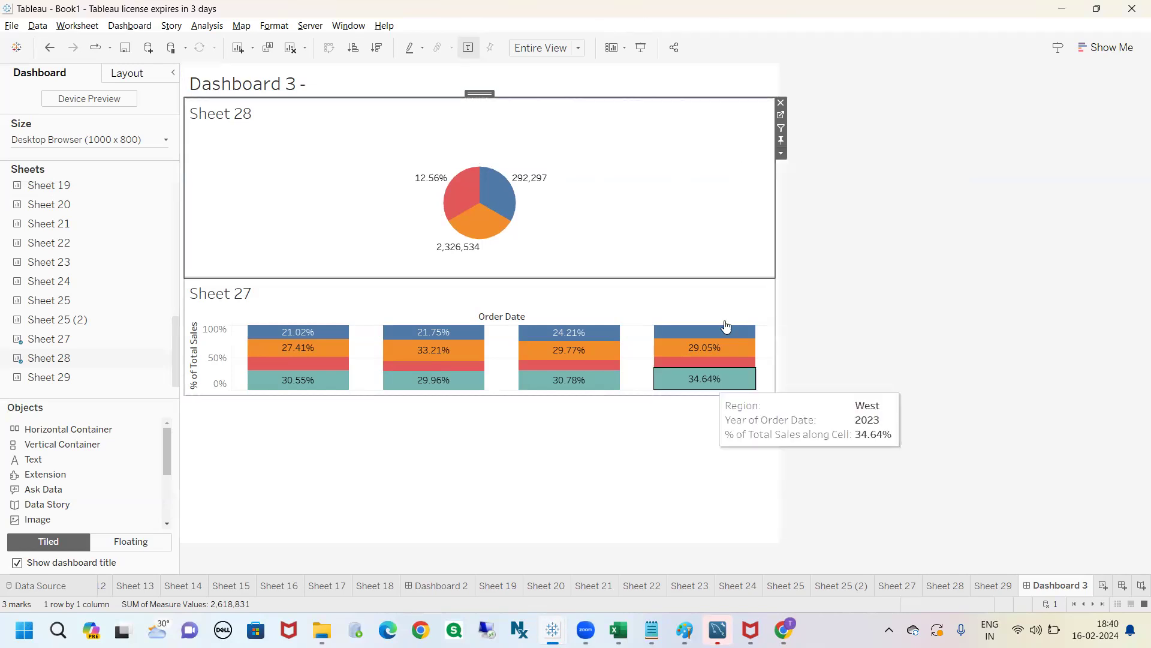
left_click(780, 156)
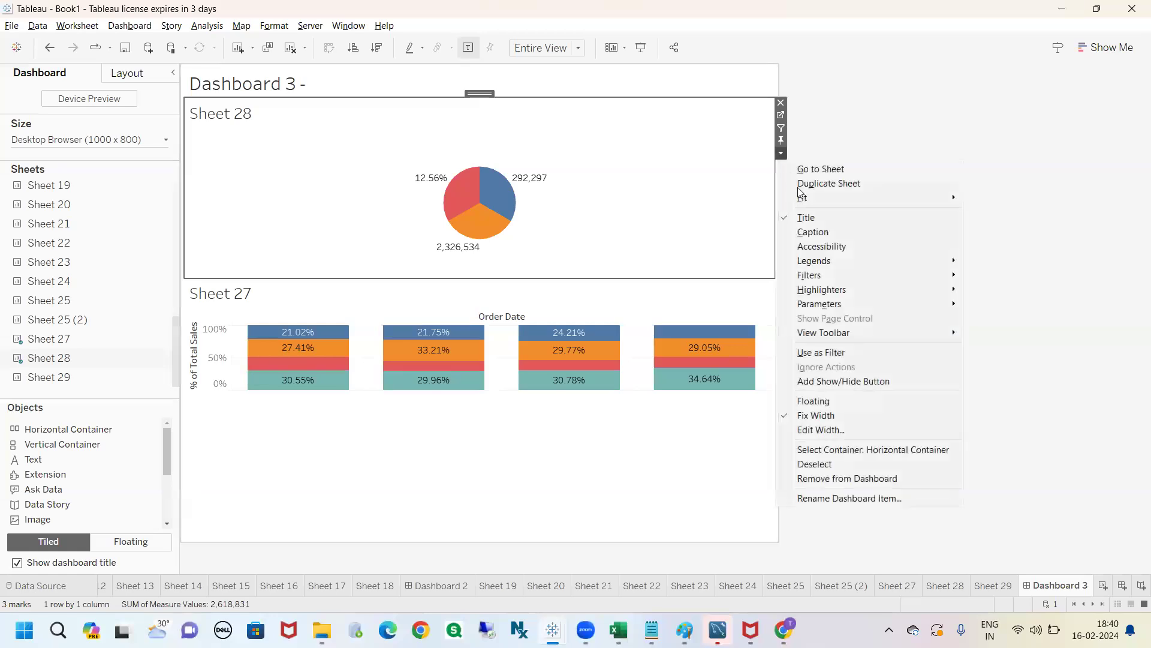
left_click(874, 450)
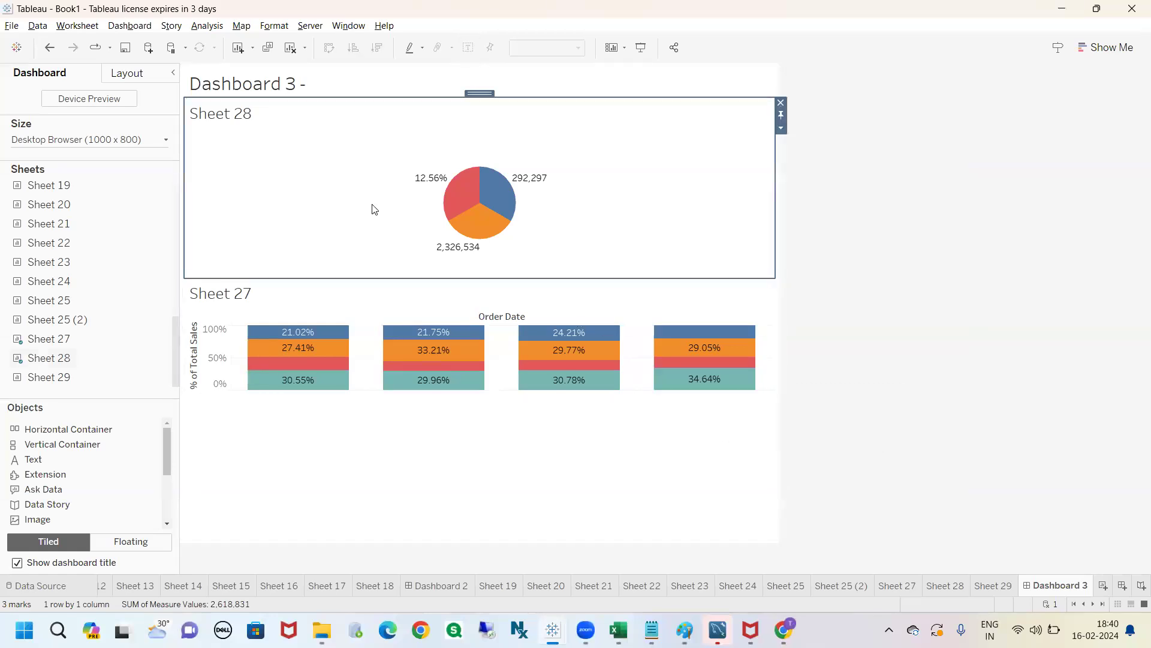
left_click(911, 249)
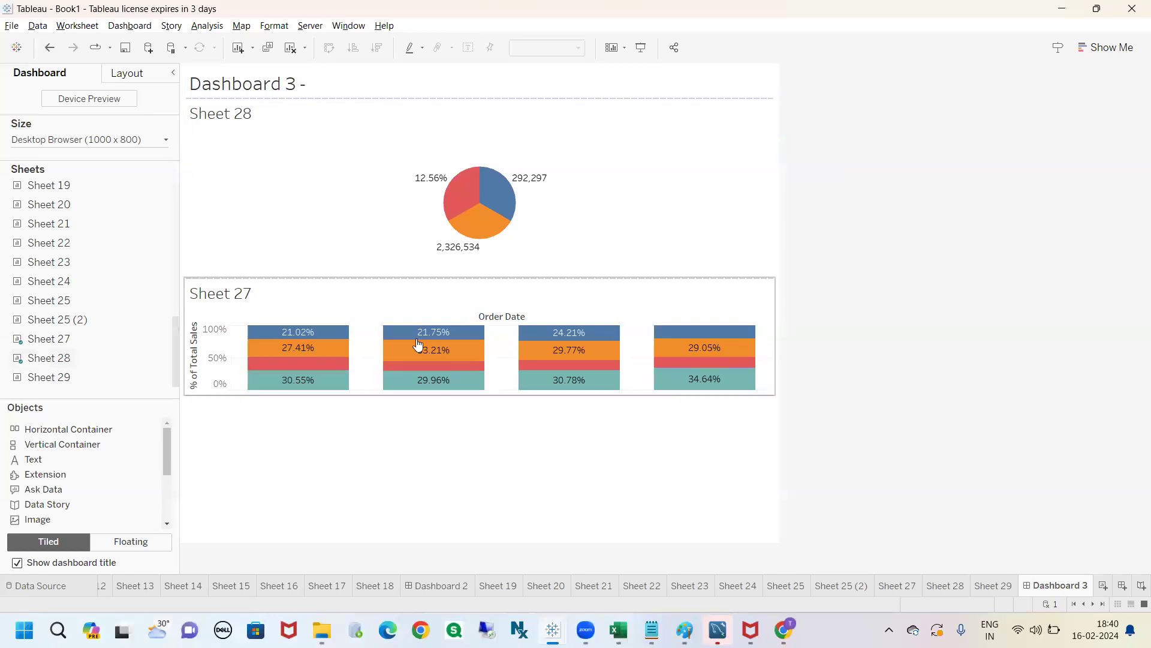
- Add Sheet 24 to the horizontal container, on the right side of Sheet 28
mouse_move(46, 301)
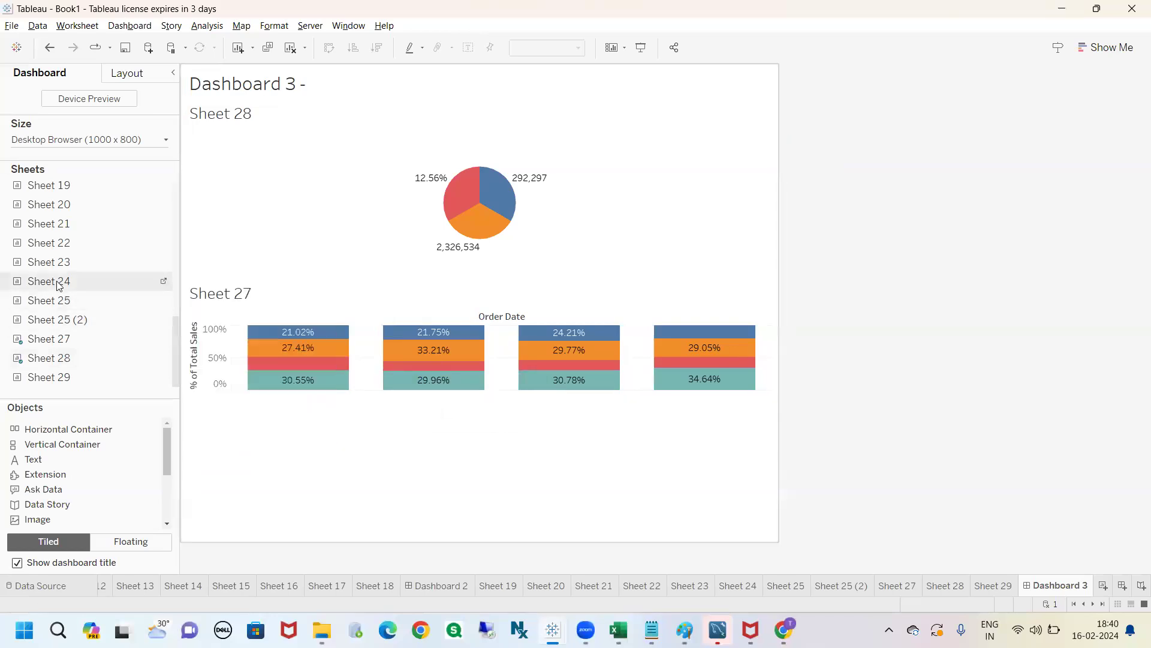
left_click(511, 214)
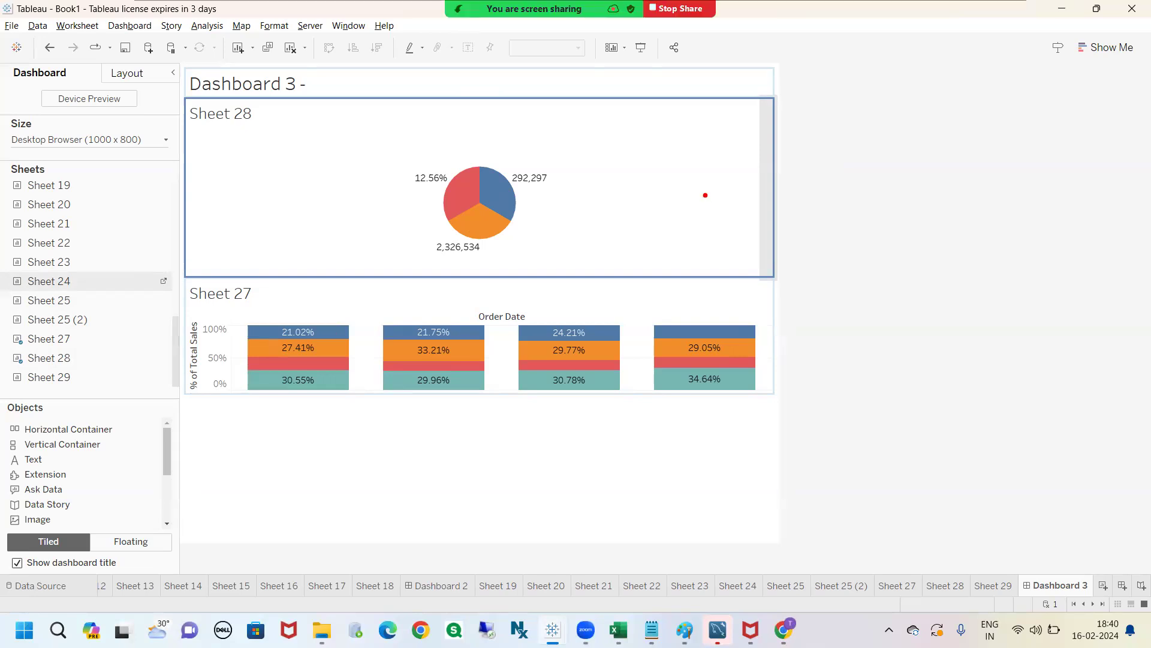
mouse_move(757, 123)
left_mouse_down()
mouse_move(748, 221)
mouse_move(762, 290)
mouse_move(787, 165)
mouse_move(767, 117)
left_mouse_up()
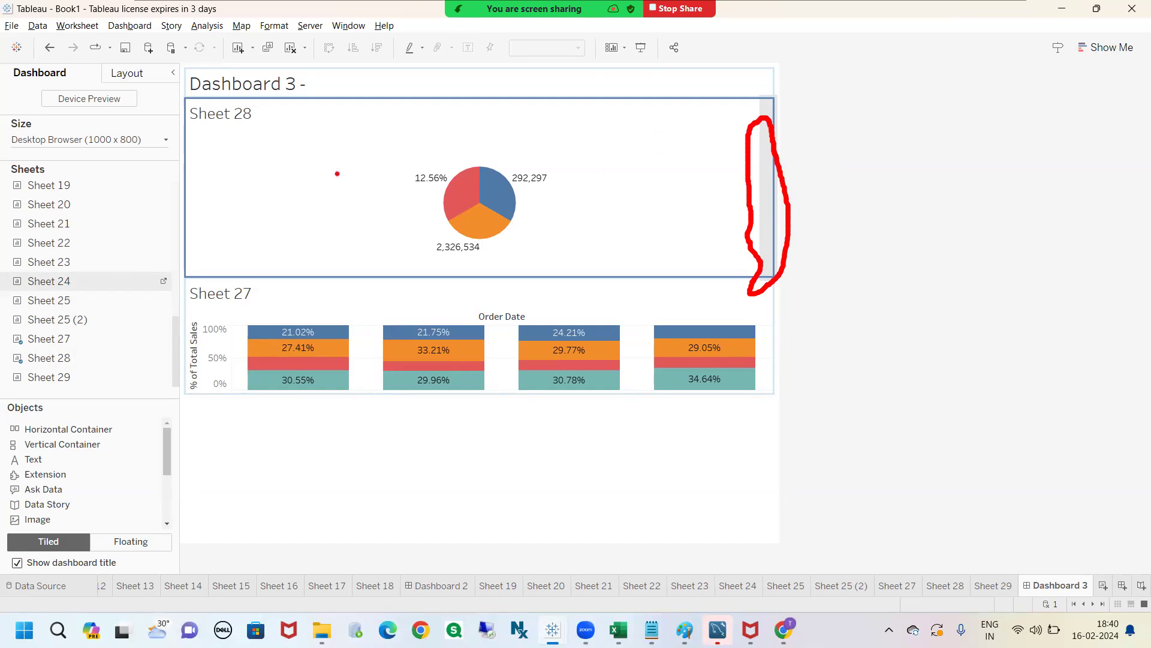
mouse_move(169, 101)
left_mouse_down()
mouse_move(450, 82)
mouse_move(815, 84)
mouse_move(719, 299)
mouse_move(190, 295)
mouse_move(168, 126)
mouse_move(240, 115)
left_mouse_up()
key("Escape")
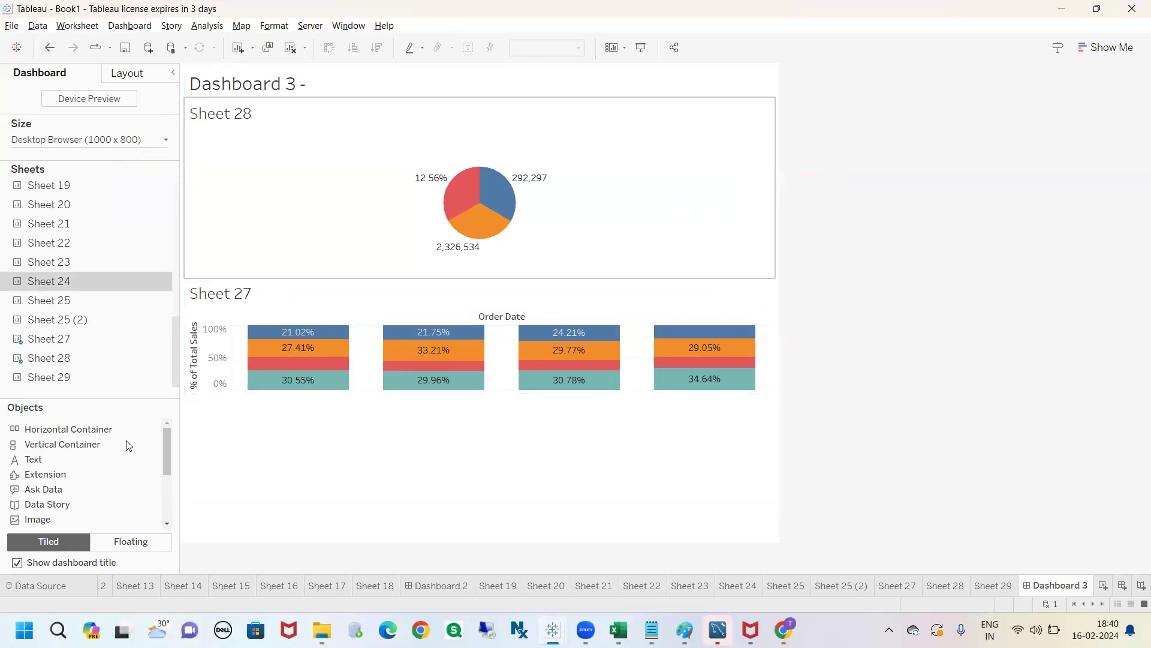
left_click_drag(64, 284, 656, 164)
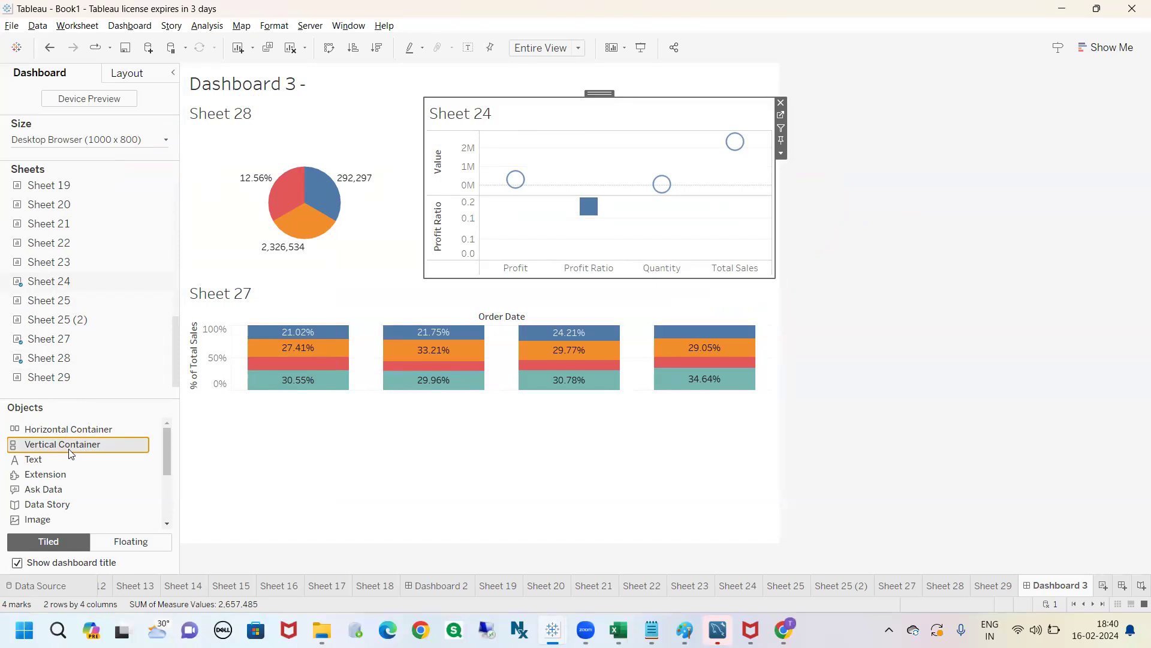
- Compare the sizing options offered for Sheet 28 in the horizontal container with those offered for Sheet 27
left_click(261, 124)
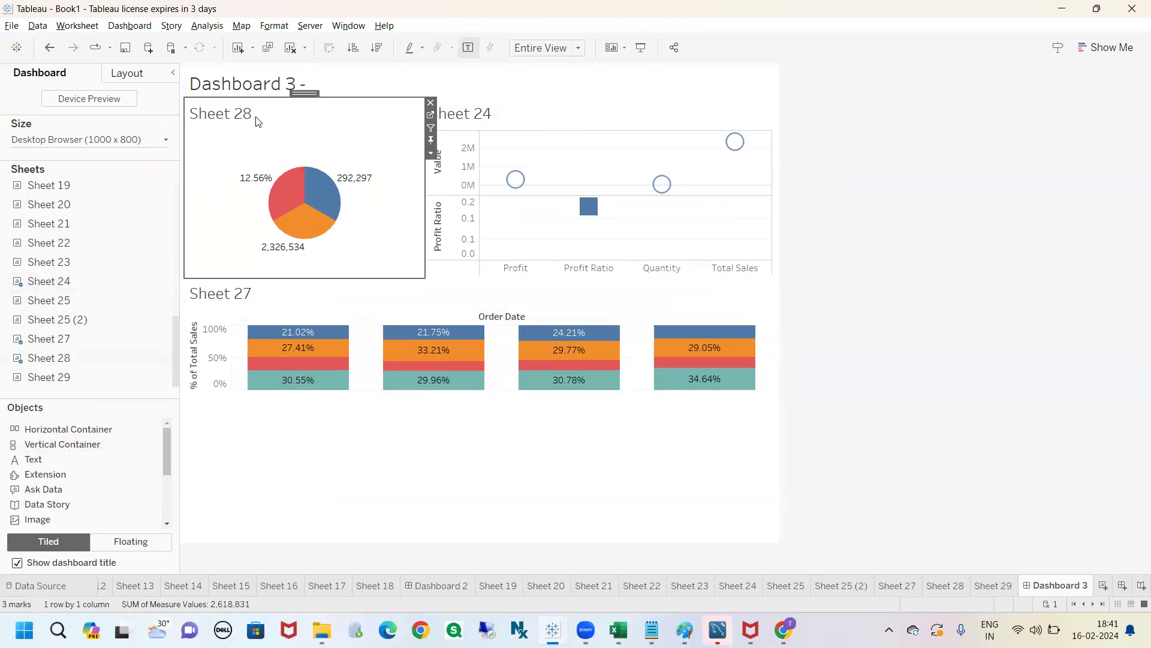
left_click(432, 154)
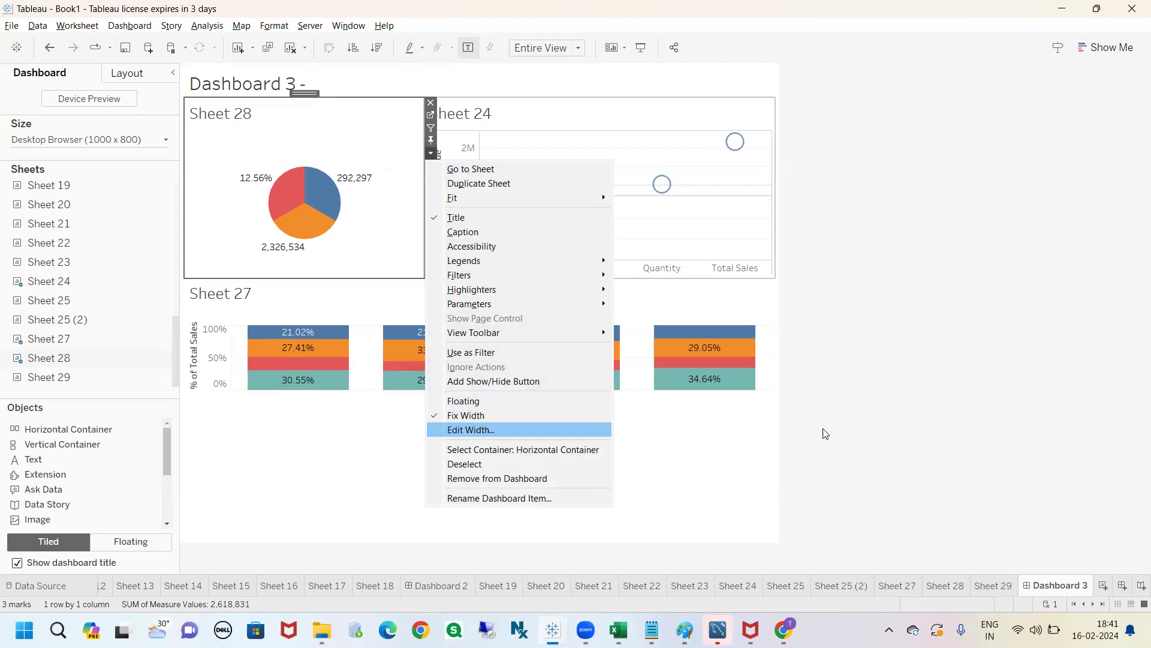
left_click(887, 401)
left_click(290, 296)
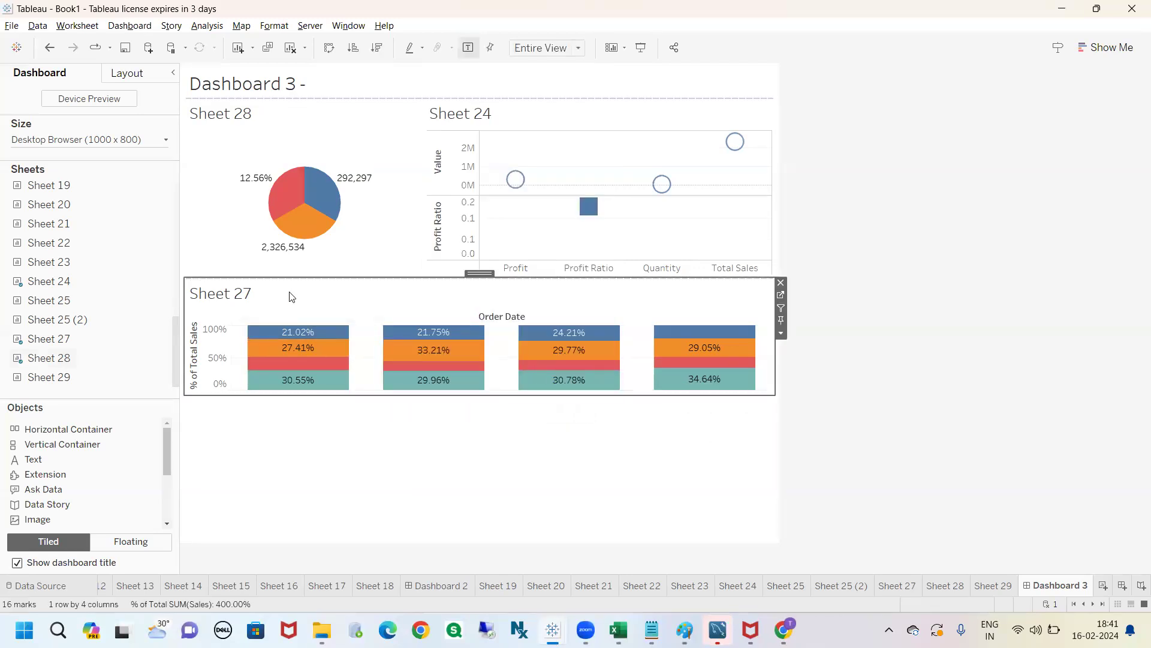
left_click(781, 335)
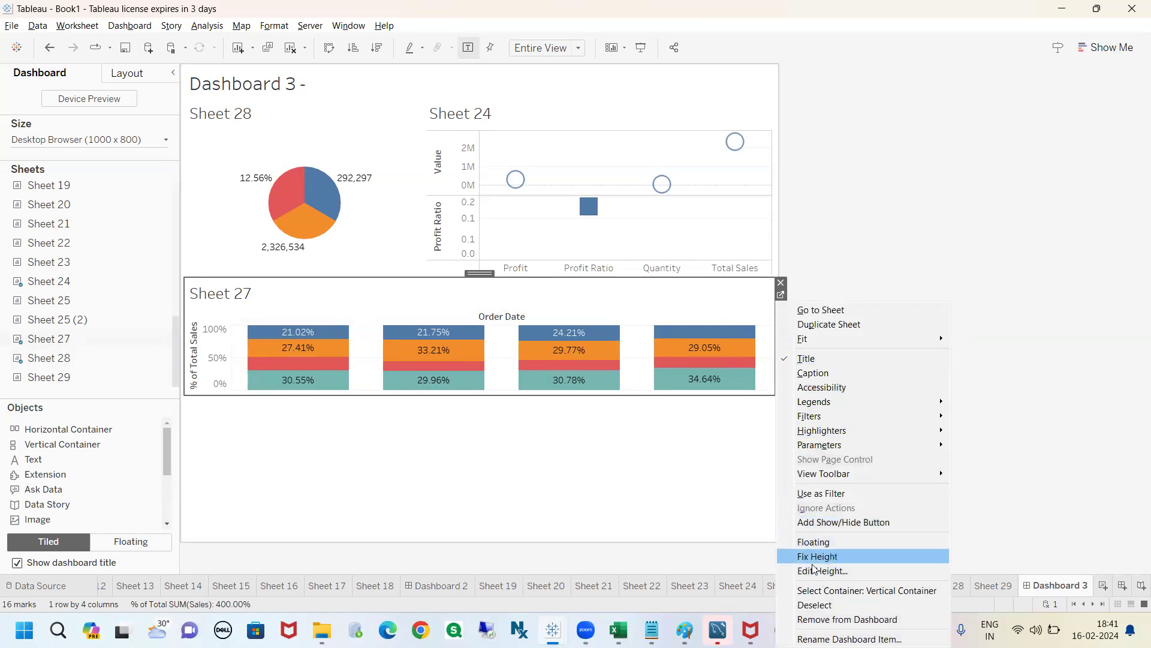
left_click(306, 121)
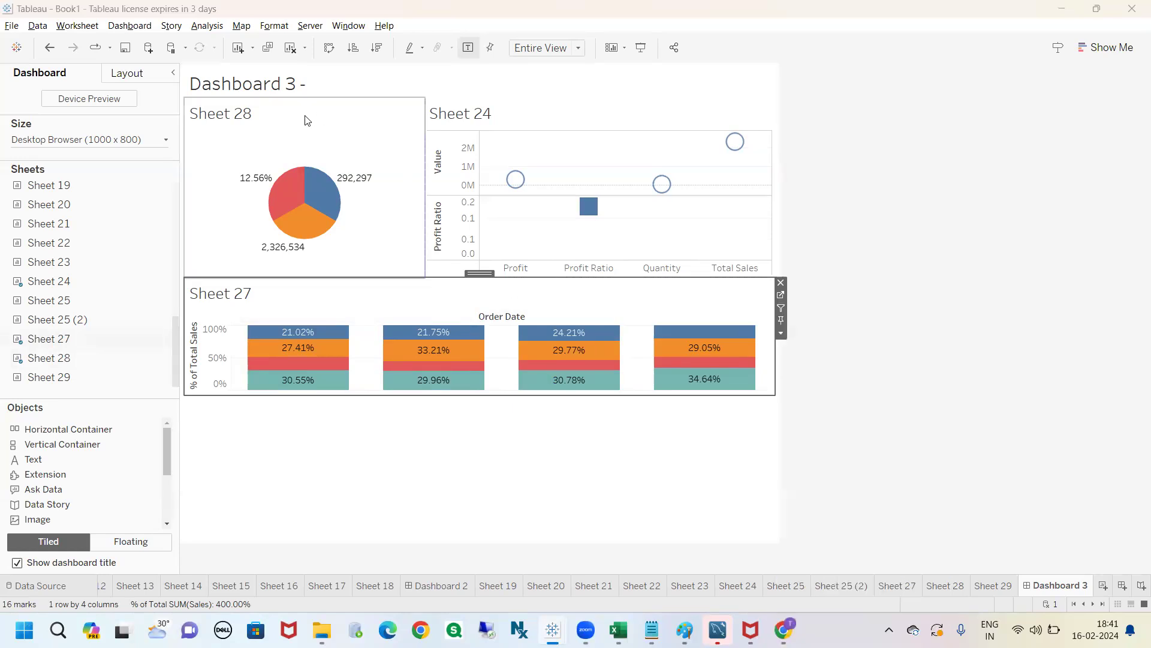
double_click(306, 120)
left_click(730, 211)
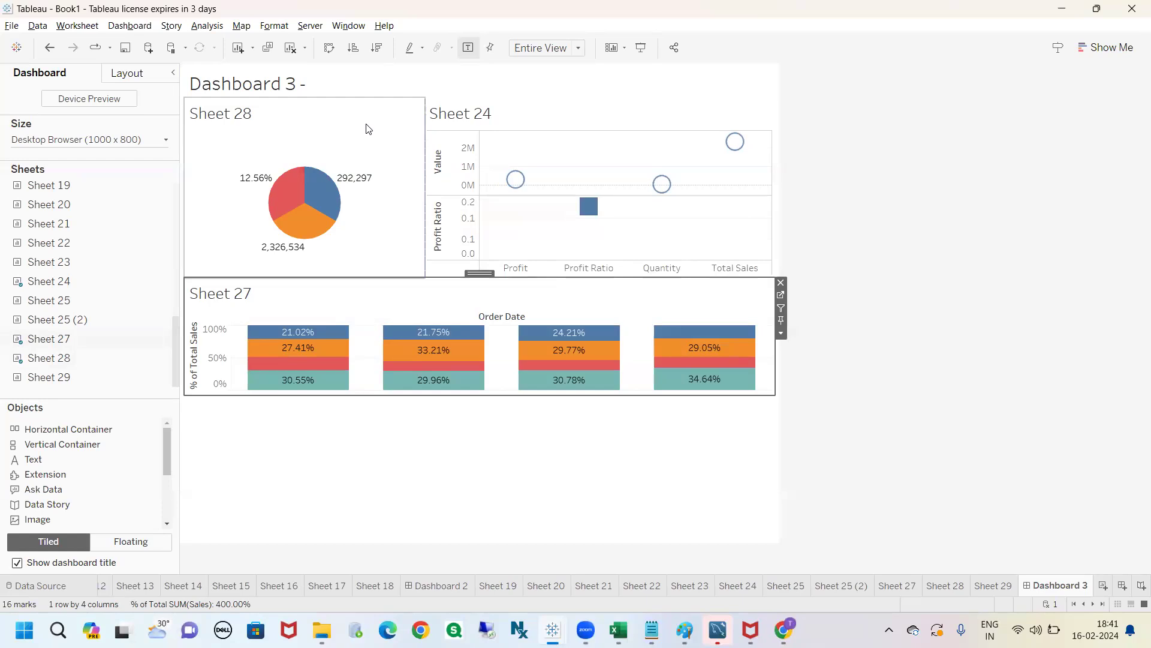
- Set the width of Sheet 28 to 600 pixels
left_click(366, 128)
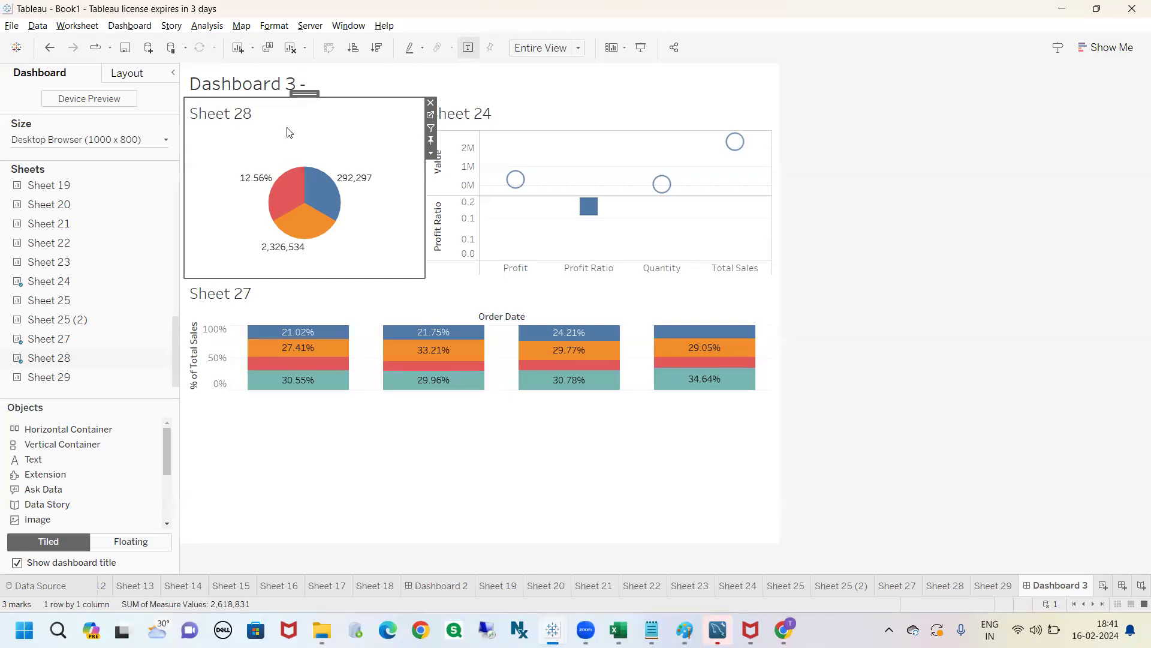
left_click(430, 155)
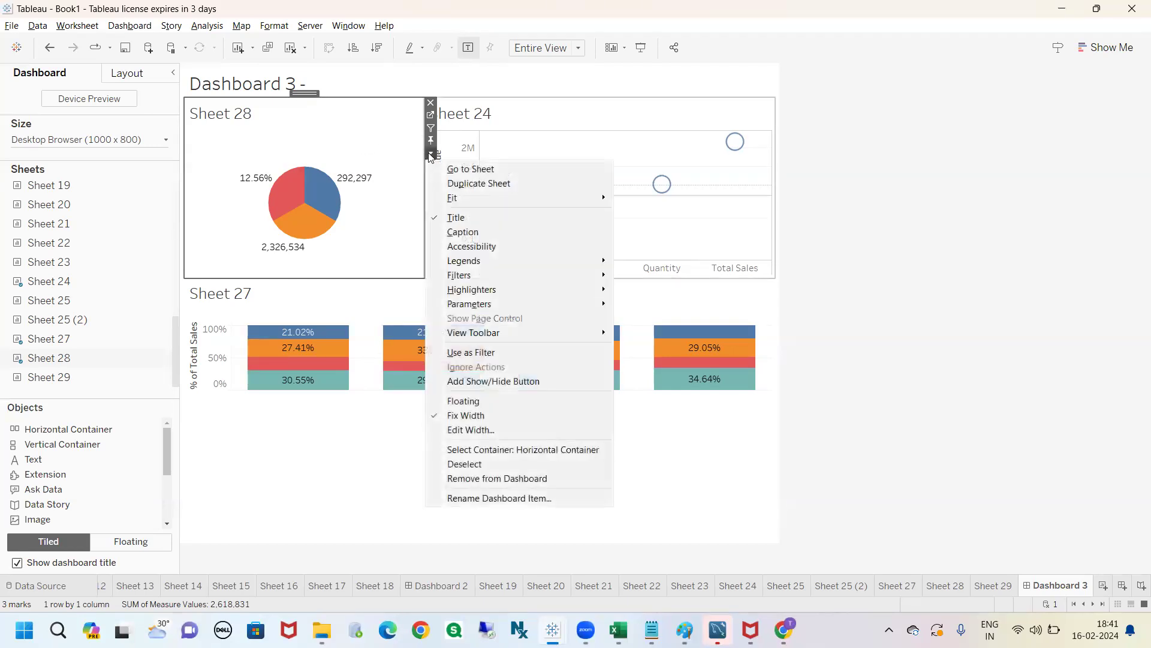
left_click(463, 430)
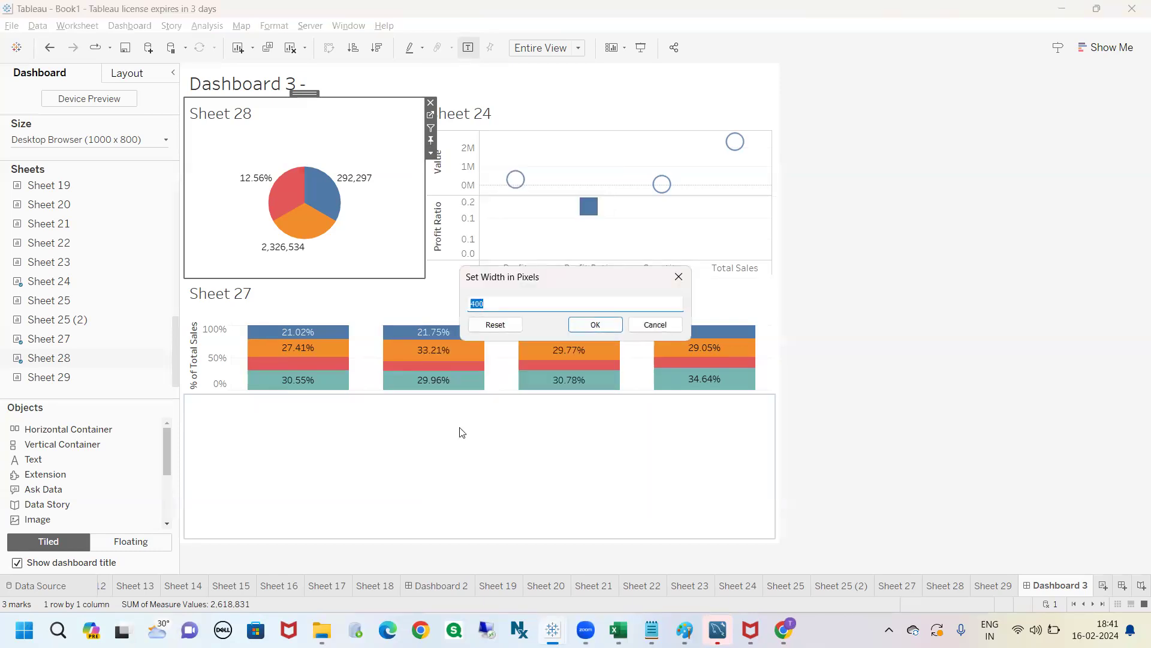
type("6")
key("Return")
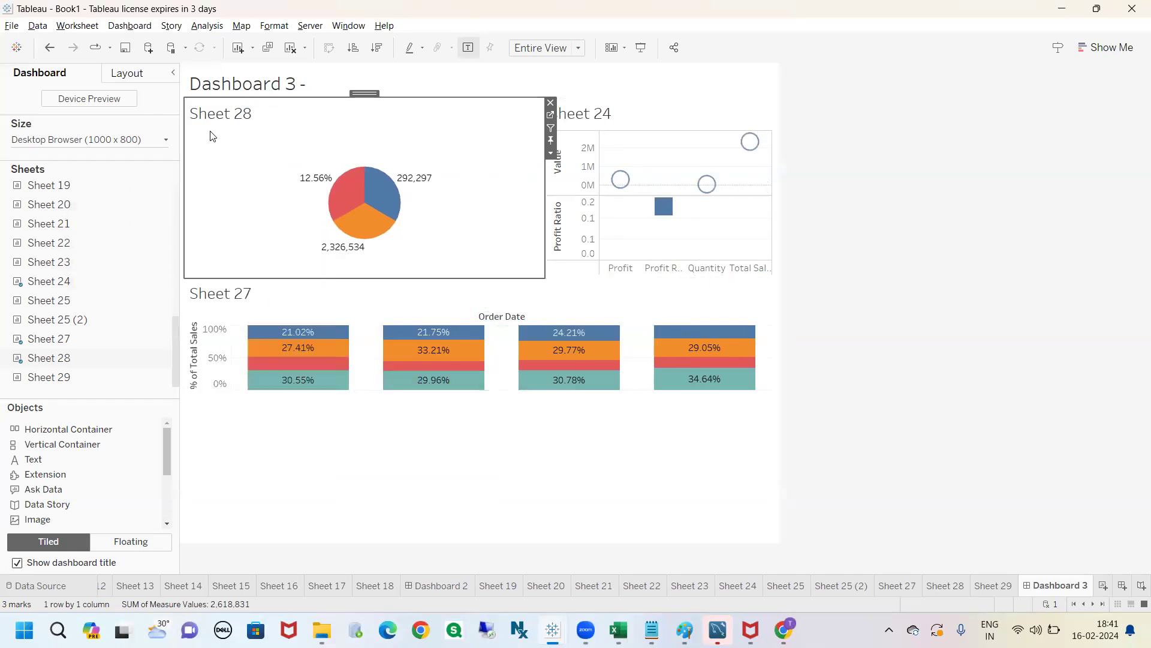
- Compare the Fix Width setting of Sheet 24 with that of Sheet 28 without changing either one
left_click(554, 147)
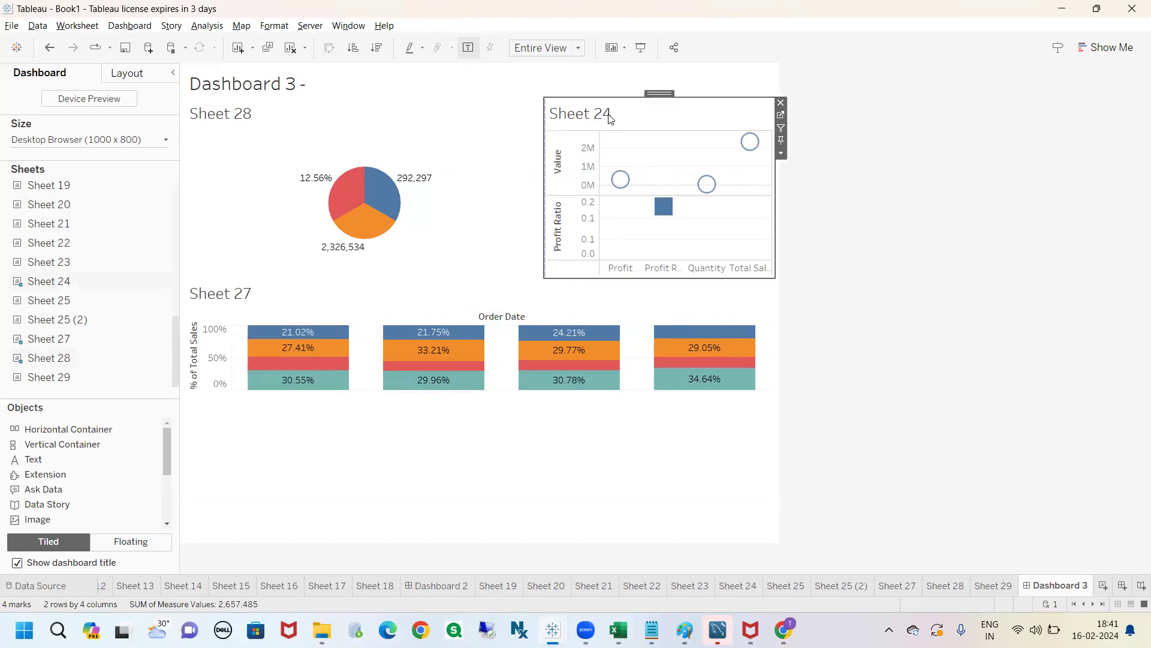
left_click(781, 154)
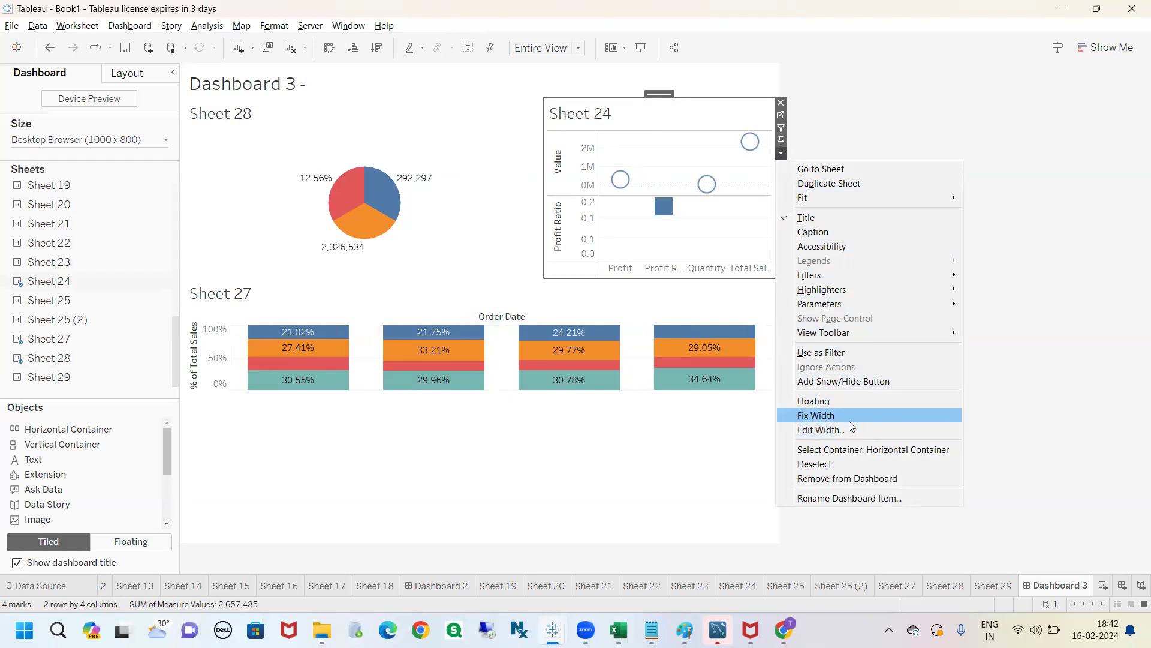
left_click(276, 125)
double_click(276, 125)
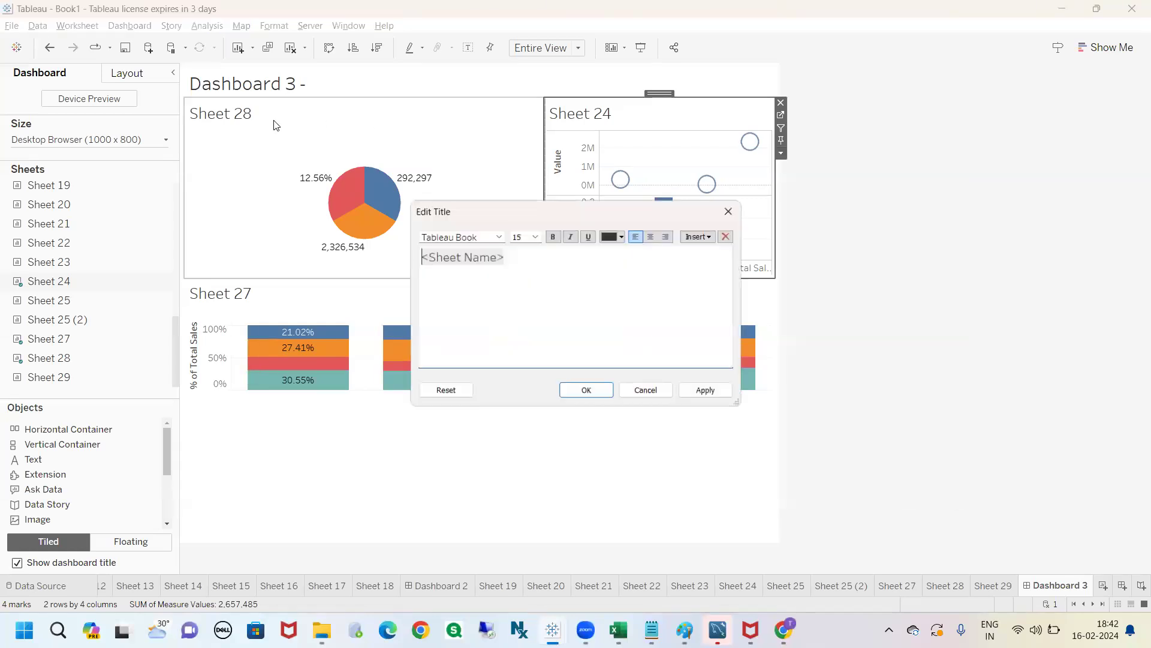
left_click(728, 211)
left_click(551, 153)
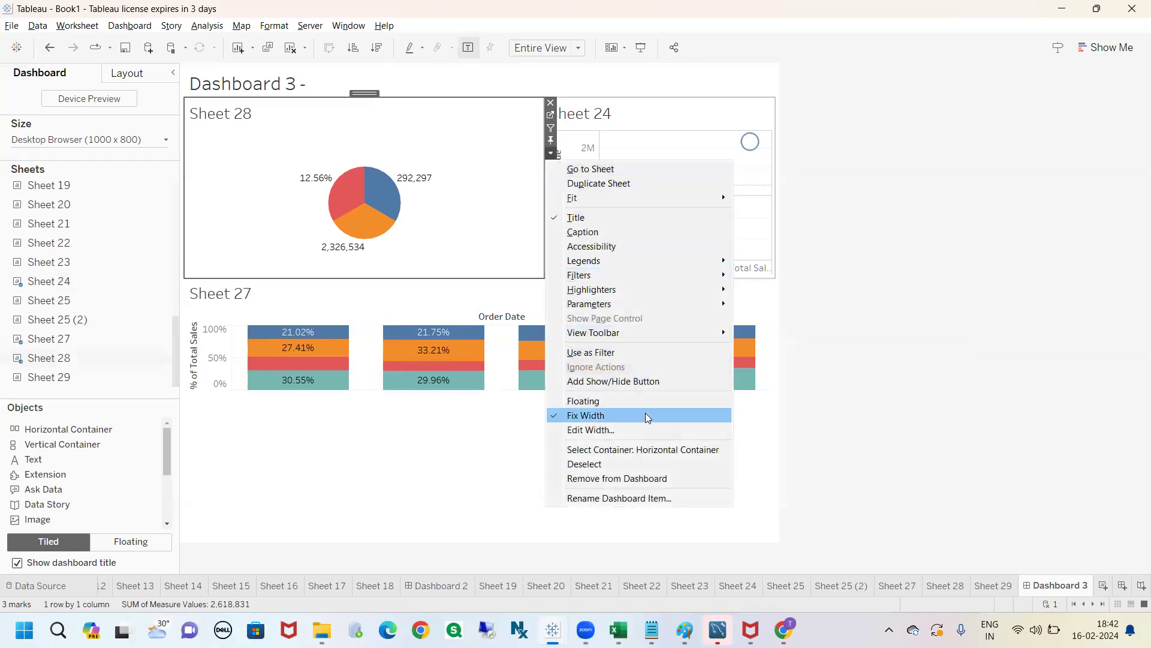
mouse_move(555, 406)
left_mouse_down()
mouse_move(533, 438)
mouse_move(564, 423)
mouse_move(543, 406)
left_mouse_up()
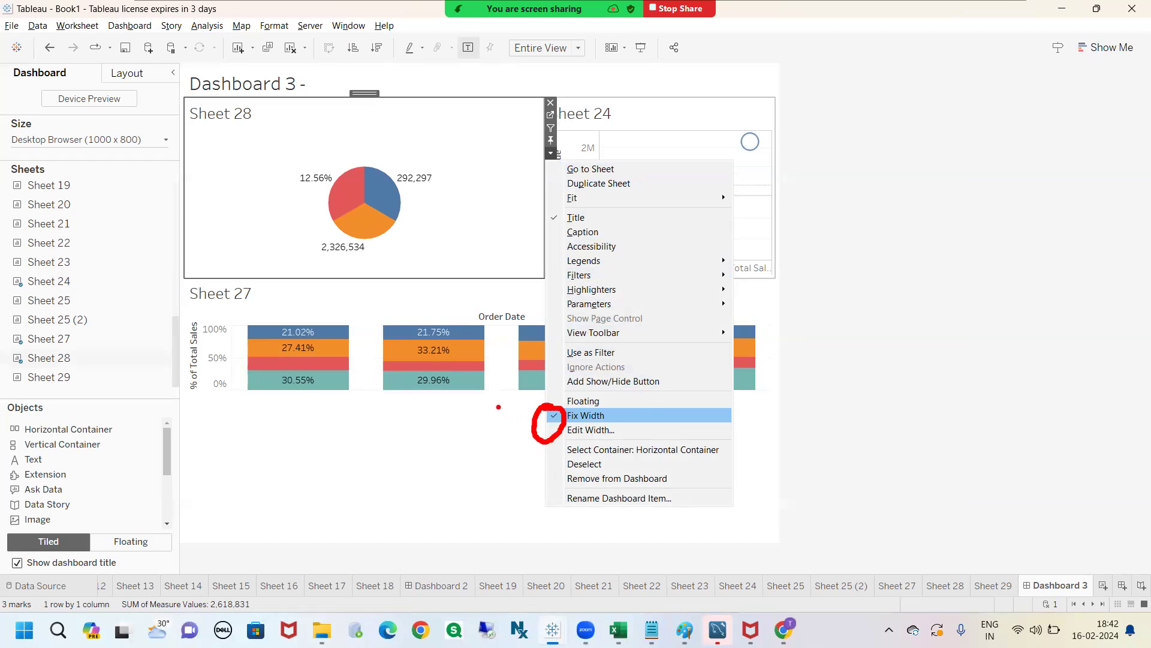
mouse_move(238, 106)
left_mouse_down()
mouse_move(260, 123)
mouse_move(233, 94)
left_mouse_up()
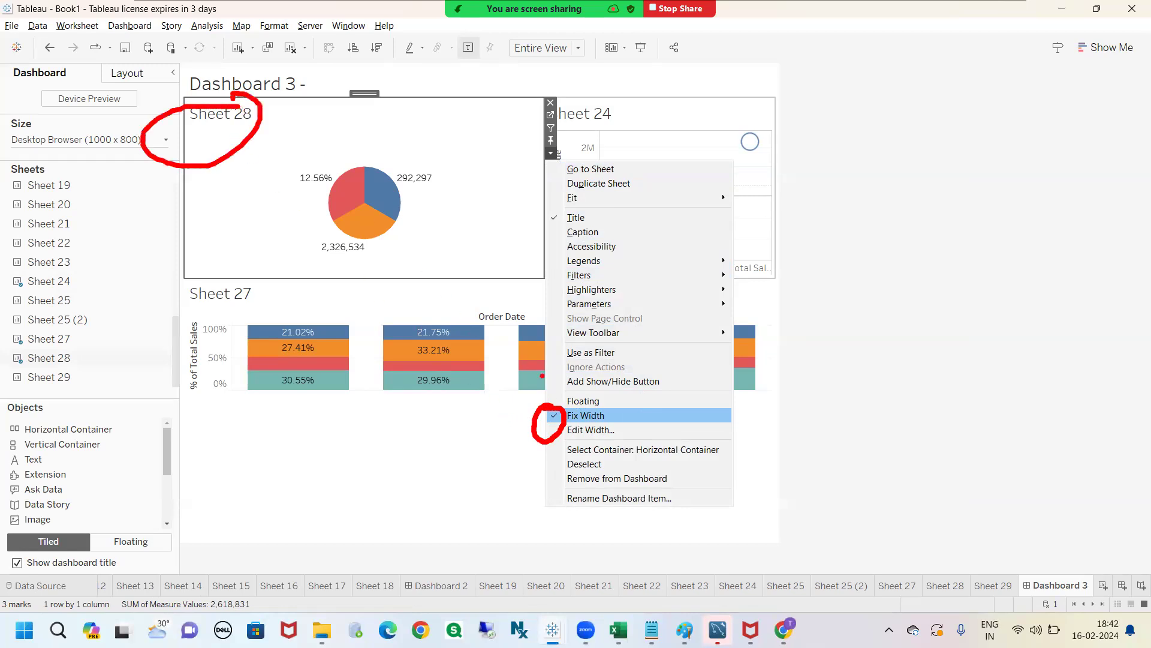
mouse_move(574, 399)
left_mouse_down()
mouse_move(644, 453)
mouse_move(566, 395)
left_mouse_up()
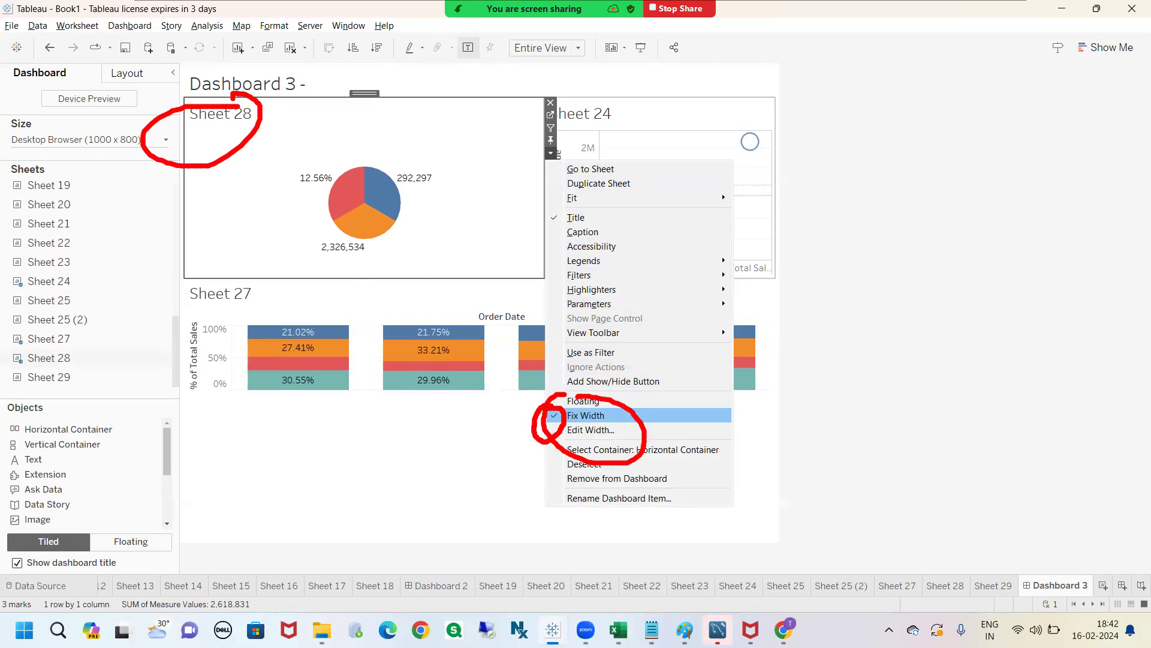
left_click(652, 423)
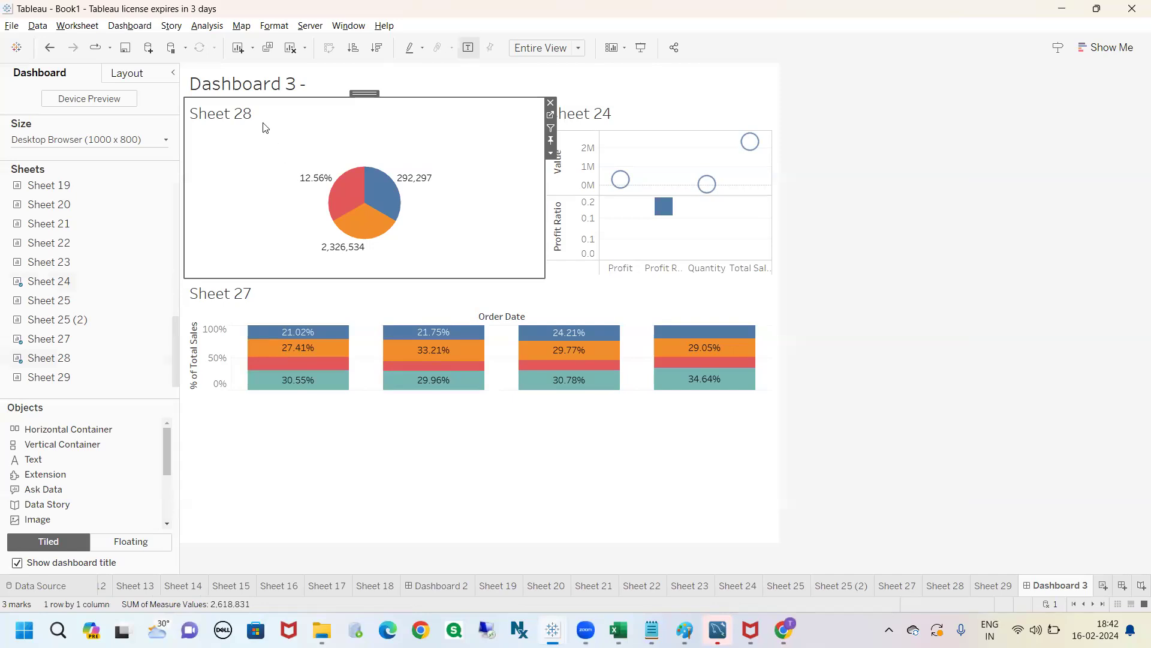
- Set the height of the horizontal container holding Sheet 28 and Sheet 24 to 600 pixels
left_click(549, 154)
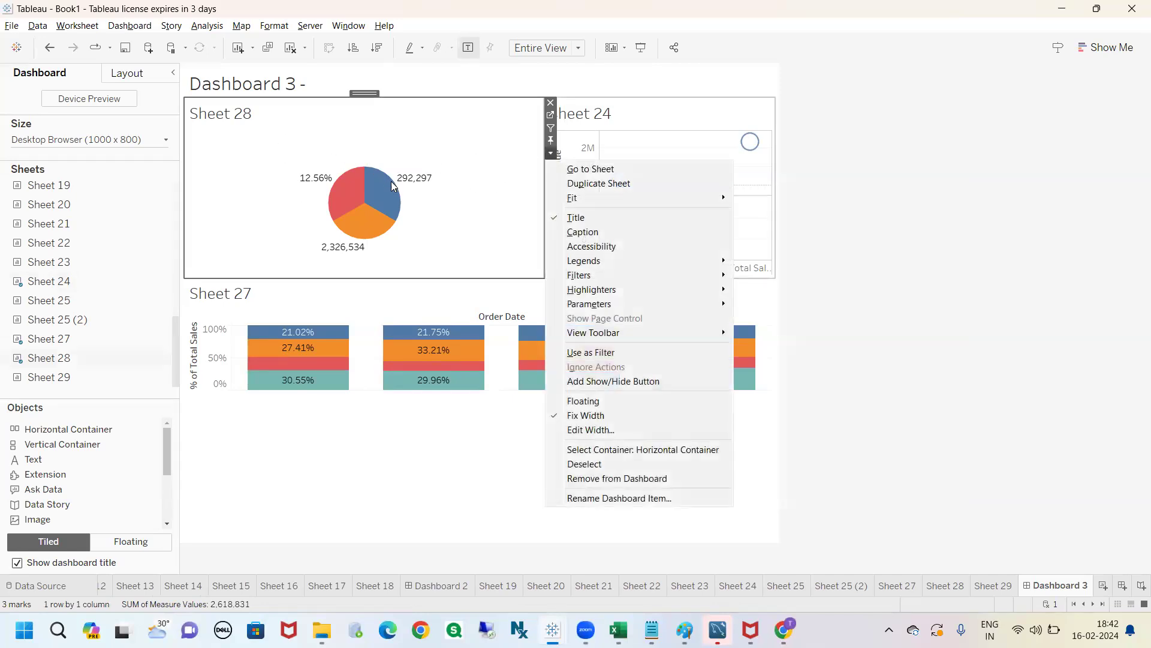
left_click(599, 449)
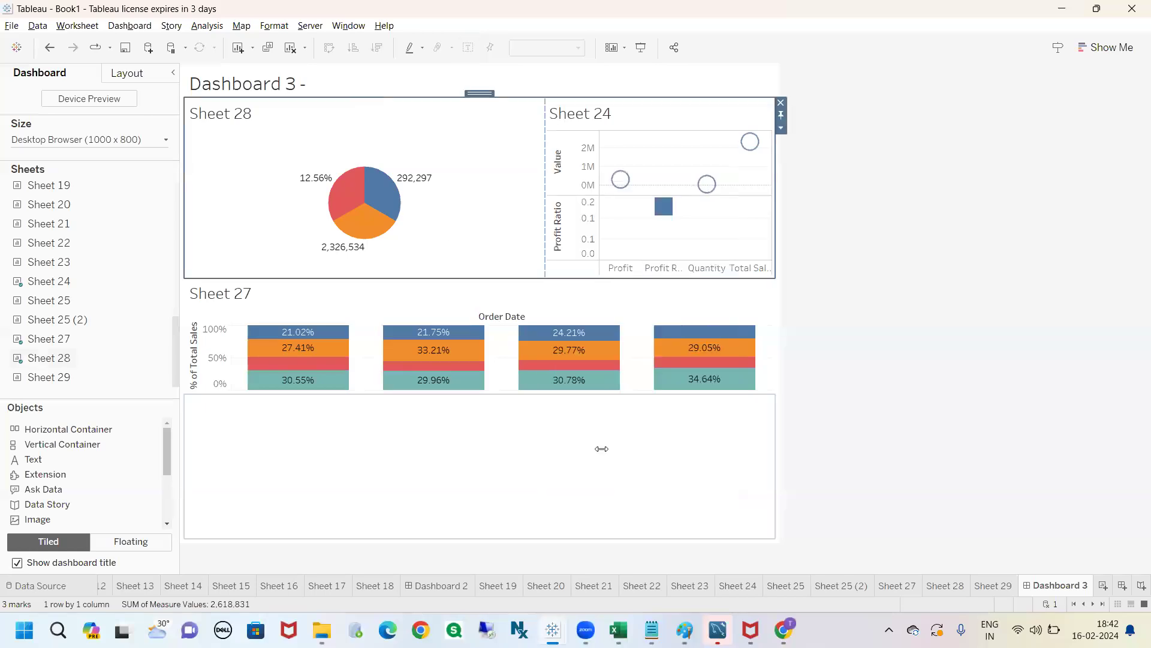
left_click(781, 128)
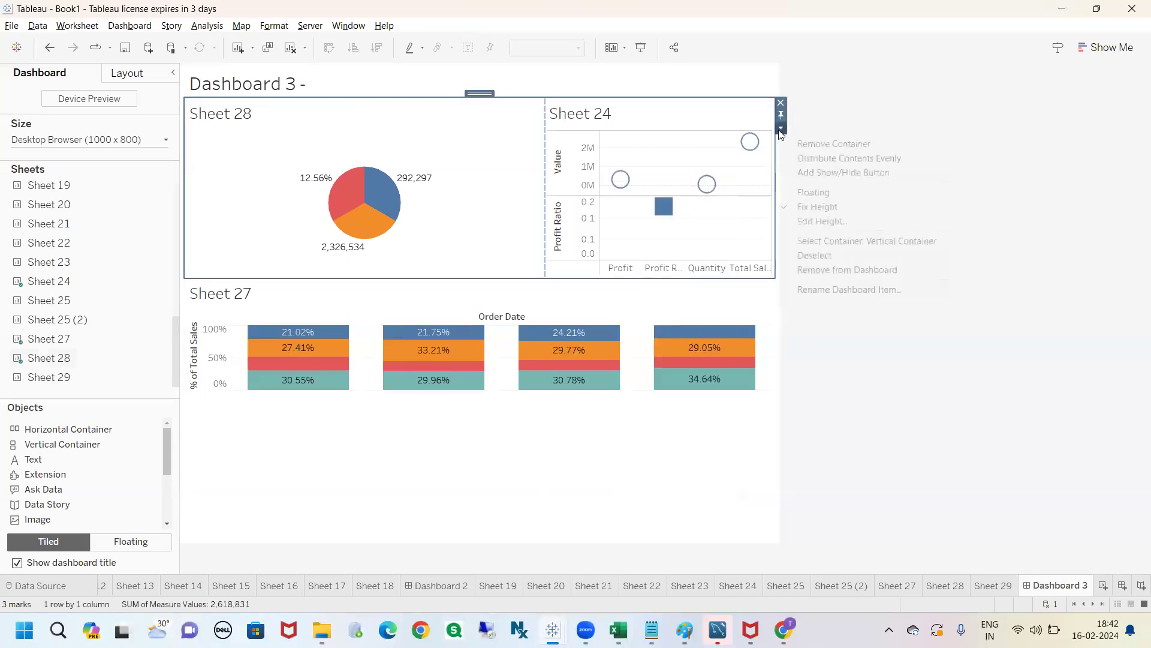
left_click(802, 222)
type("600")
key("Return")
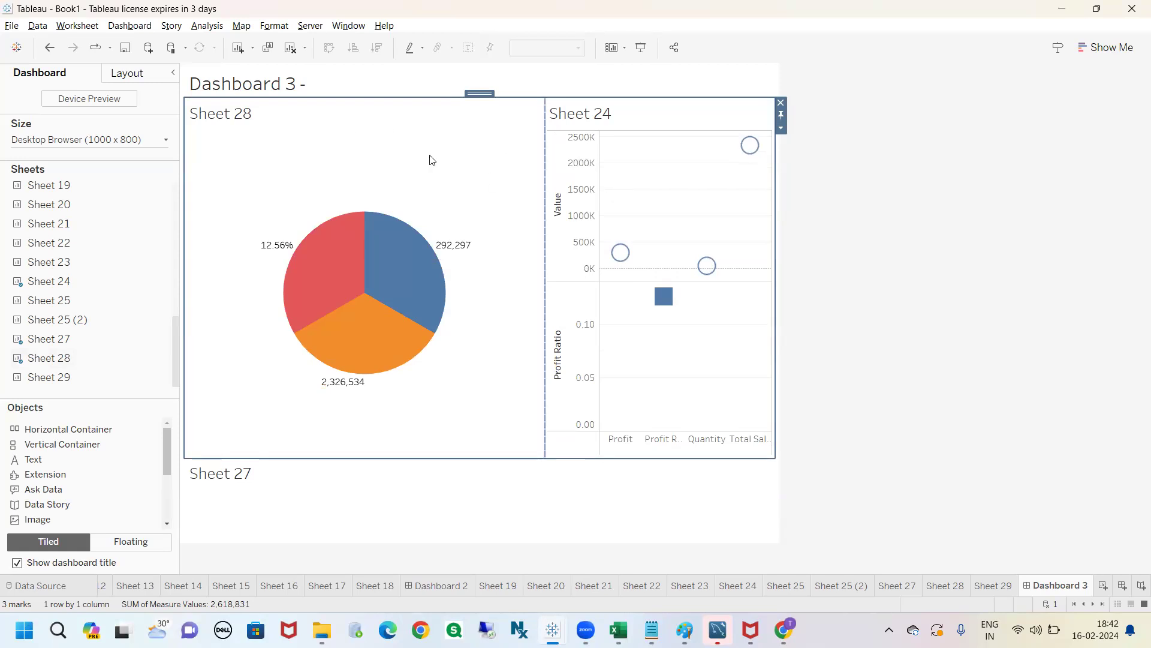
- Set the height of the horizontal container to 400 pixels
left_click(780, 127)
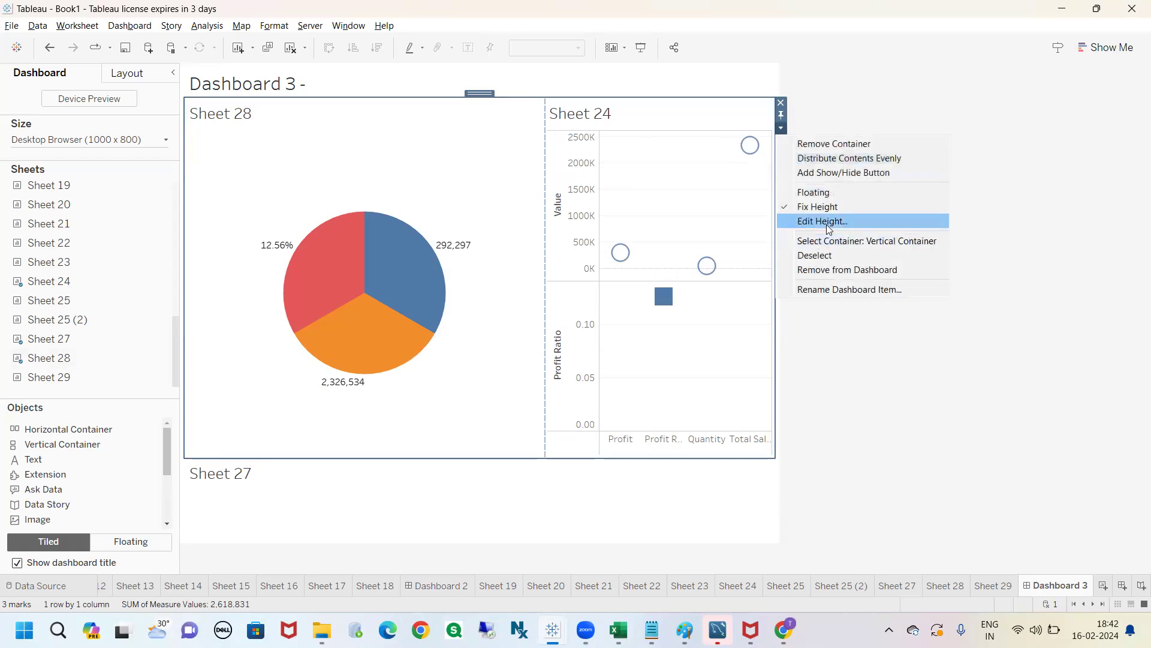
left_click(826, 224)
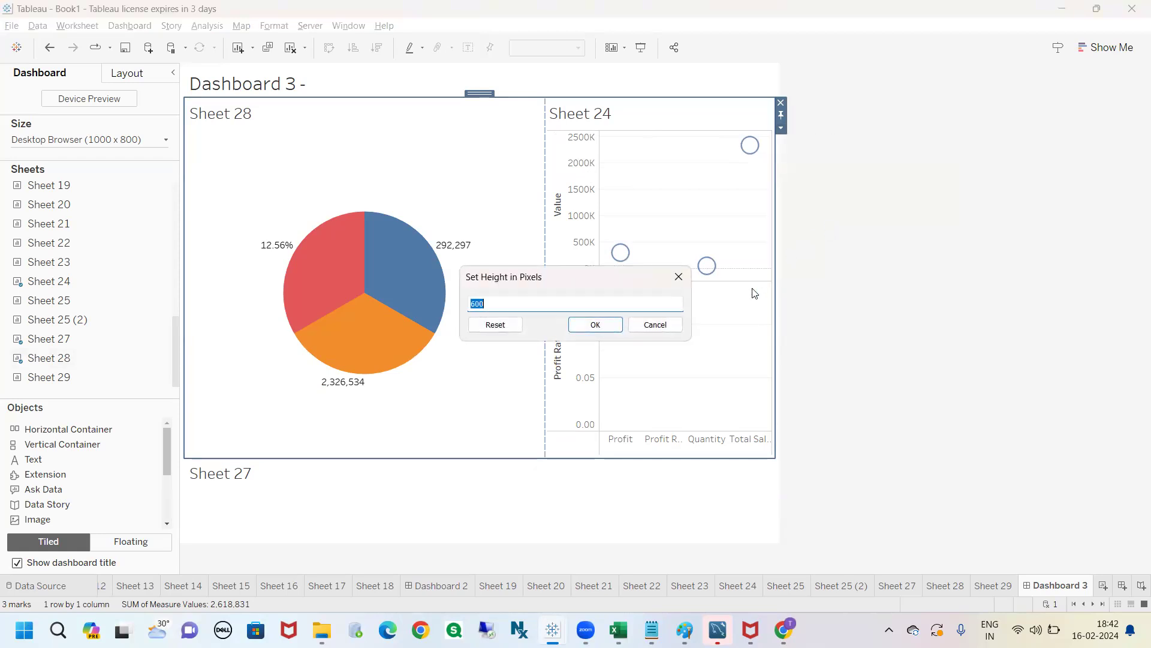
type("40")
key("Return")
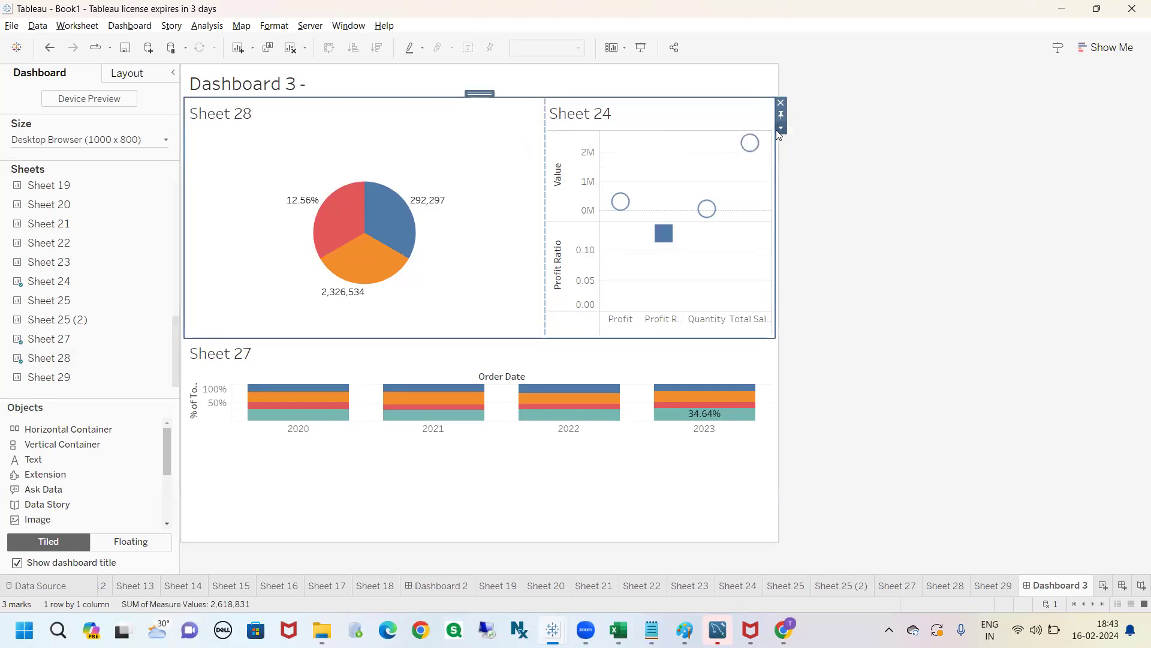
- Resize Sheet 28 freehand by moving its border with Sheet 24, ending at a width of about 455 pixels
left_click(462, 141)
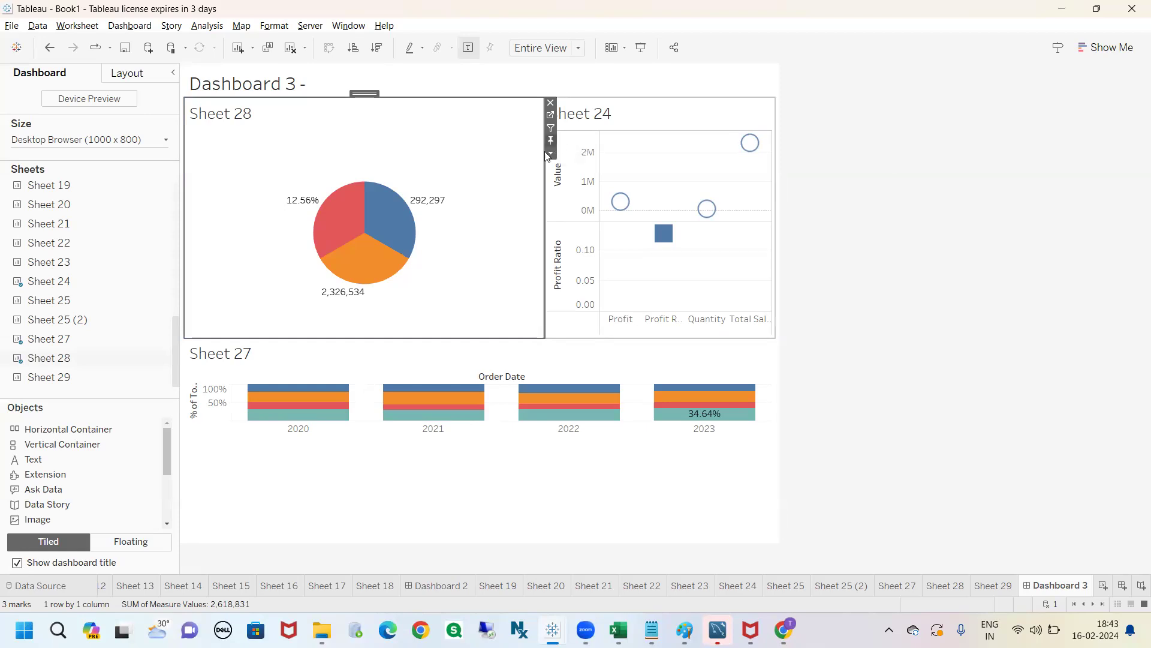
left_click_drag(546, 170, 408, 174)
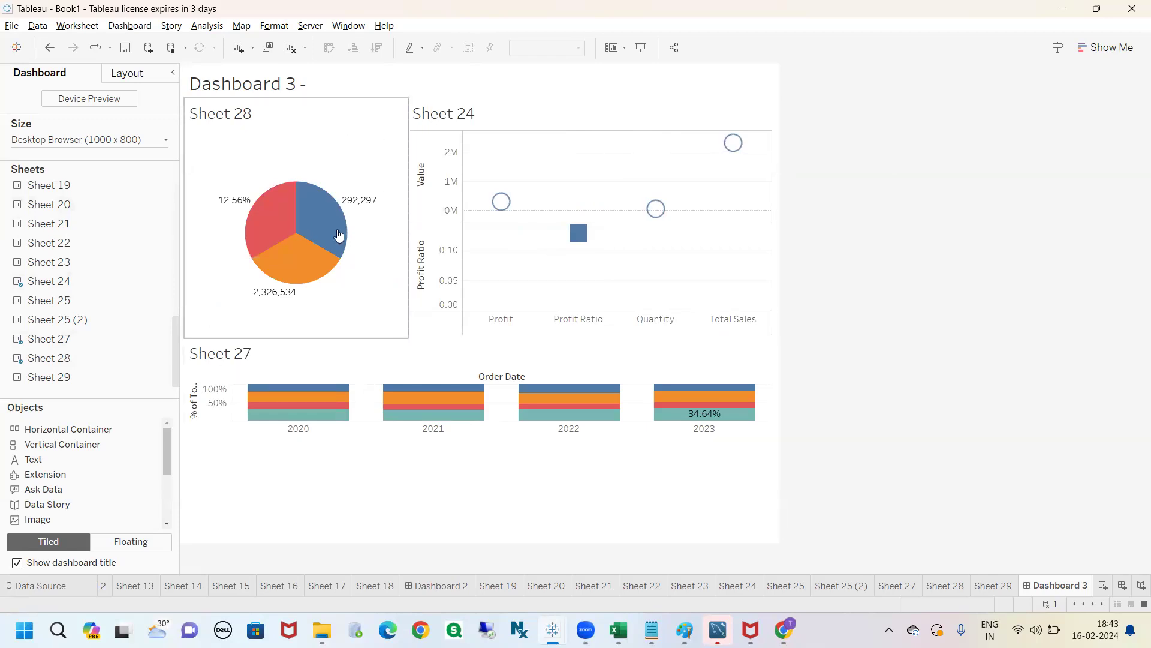
left_click(307, 143)
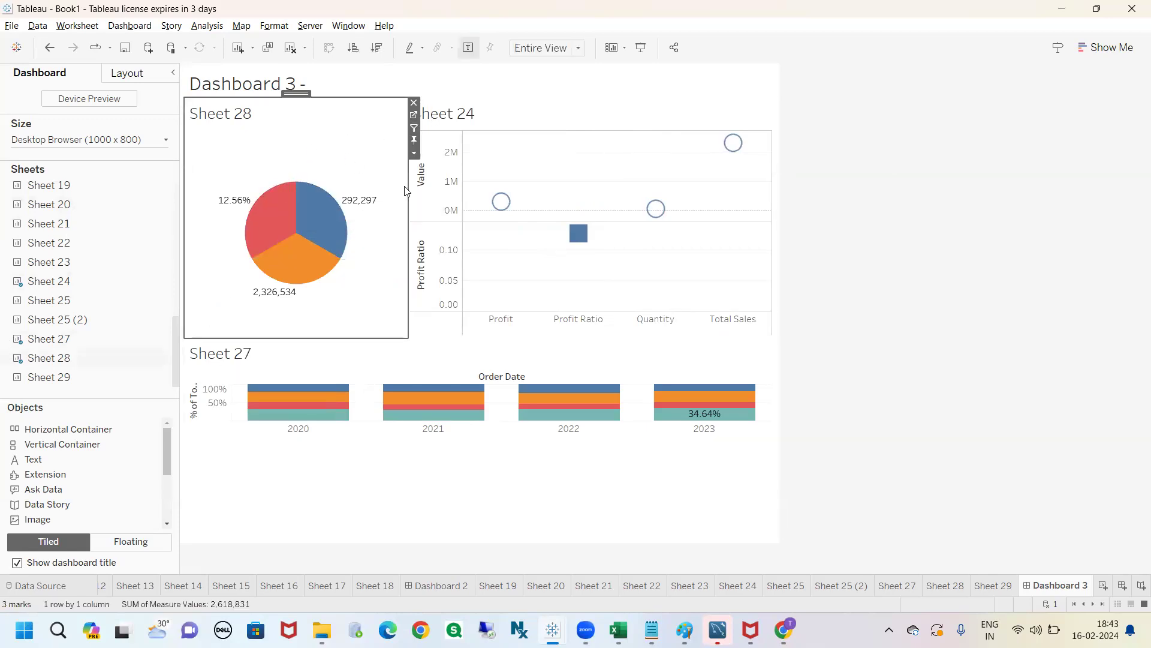
left_click_drag(408, 190, 468, 213)
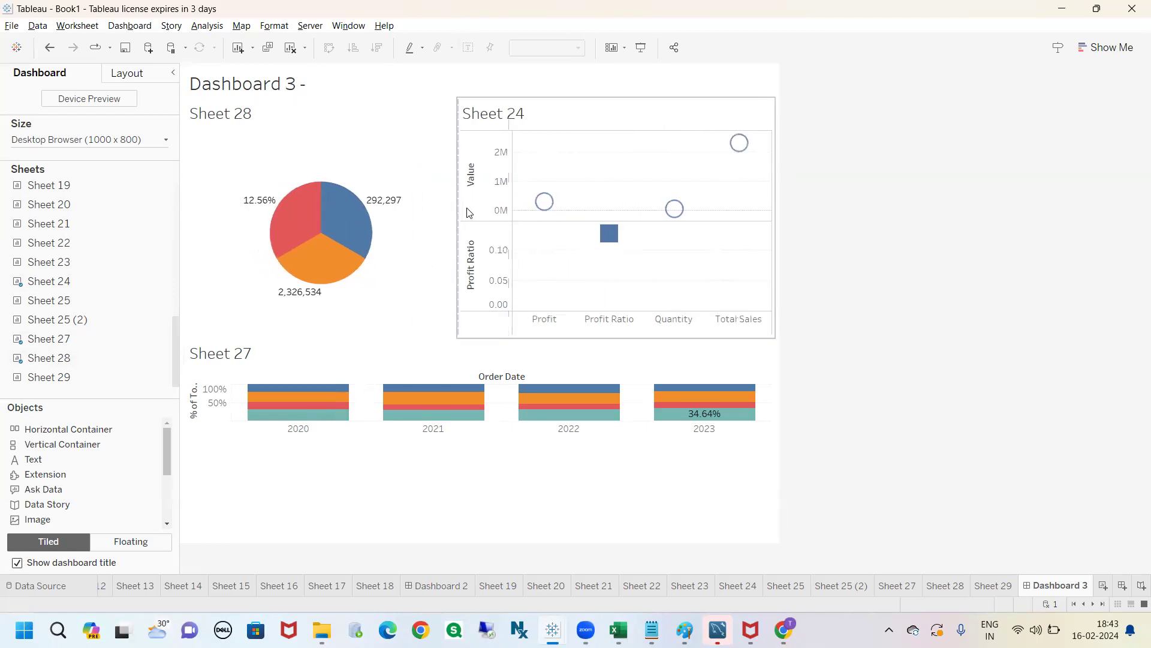
- Read the exact pixel width of Sheet 28 in its width setting without changing it
left_click(378, 134)
left_click(463, 153)
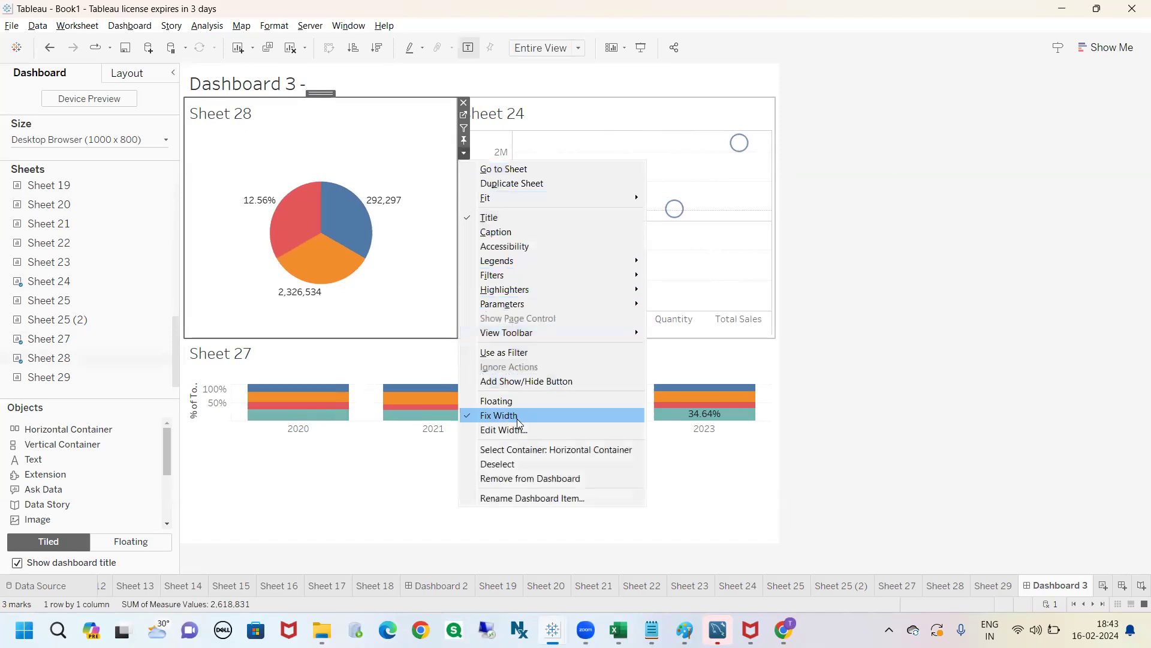
left_click(514, 429)
left_click_drag(547, 278, 536, 243)
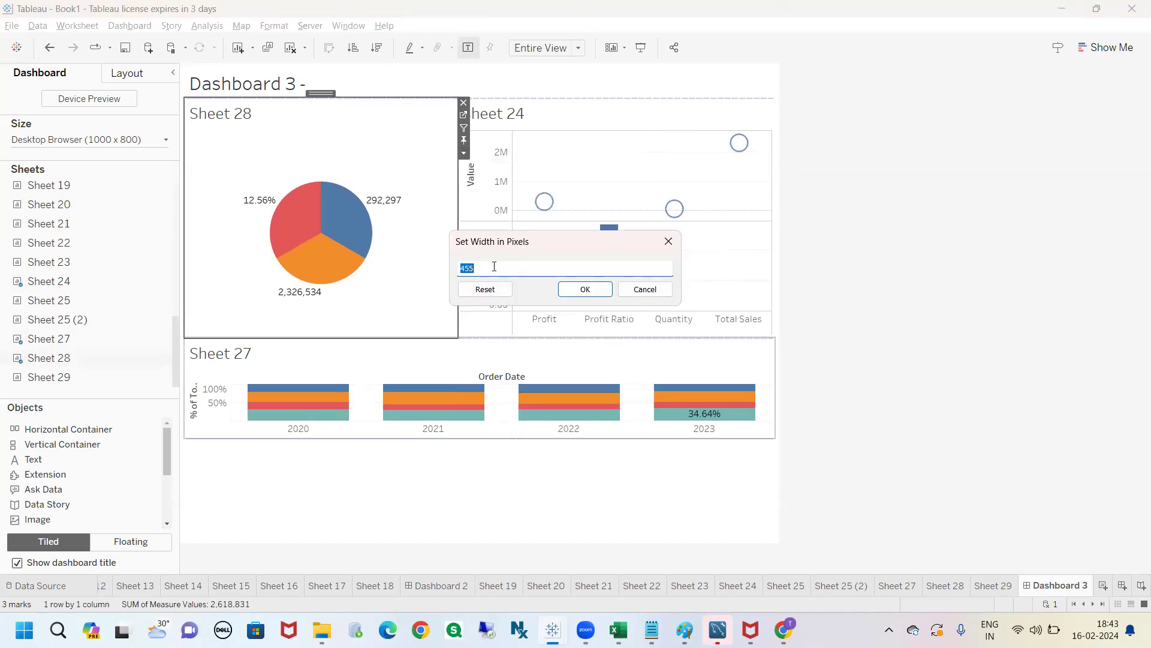
left_click(663, 248)
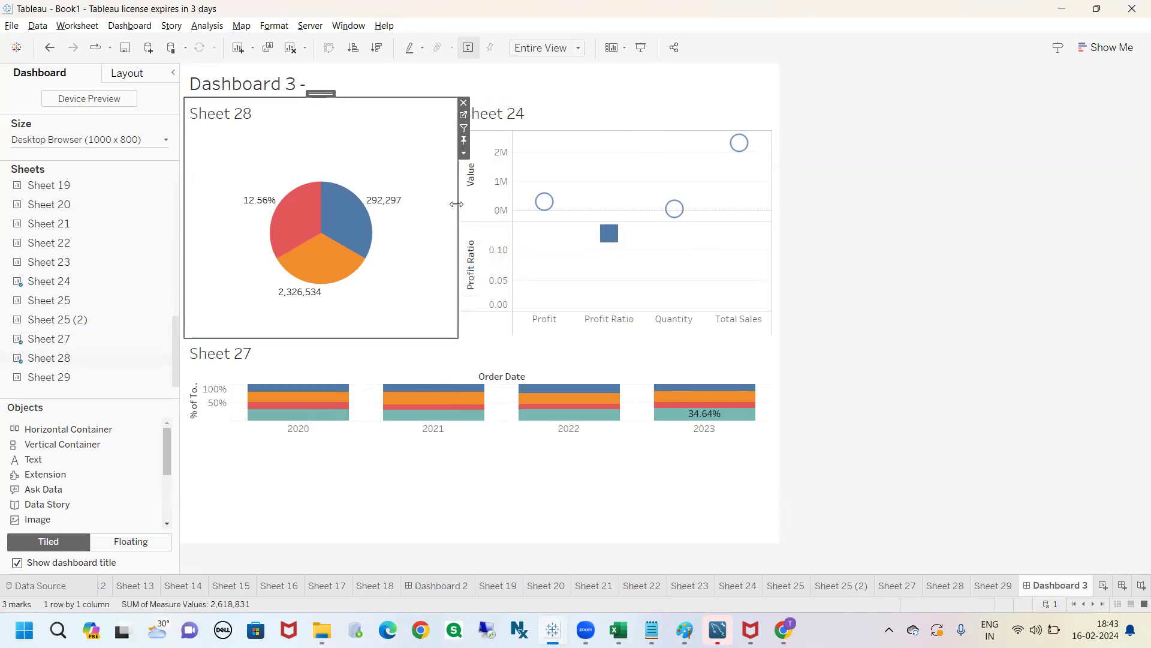
- Adjust the border between Sheet 28 and Sheet 24 by eye, trying to give both sheets roughly equal widths
left_click_drag(457, 204, 416, 206)
mouse_move(470, 205)
left_mouse_down()
mouse_move(380, 207)
mouse_move(468, 212)
left_mouse_up()
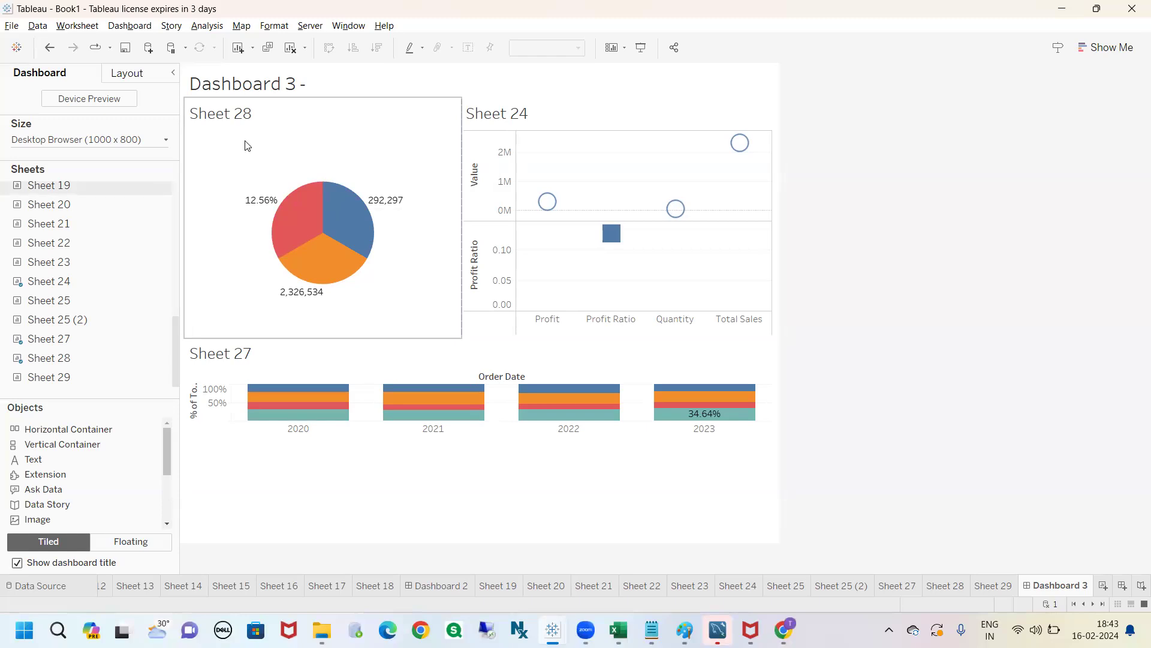
left_click(255, 124)
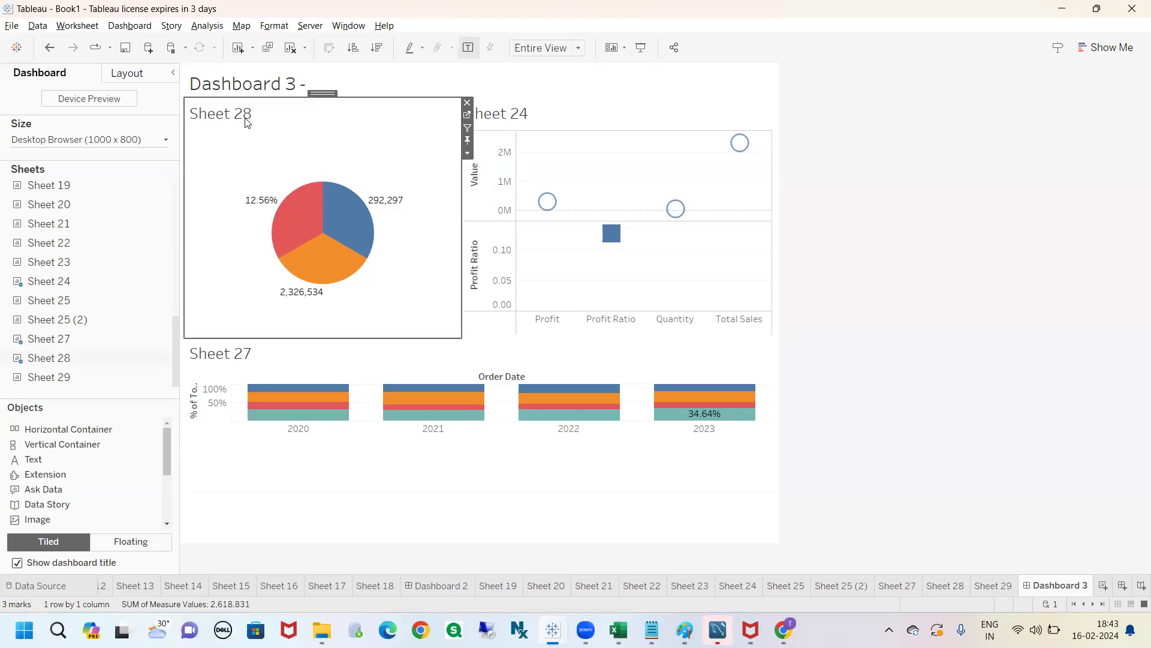
left_click(544, 123)
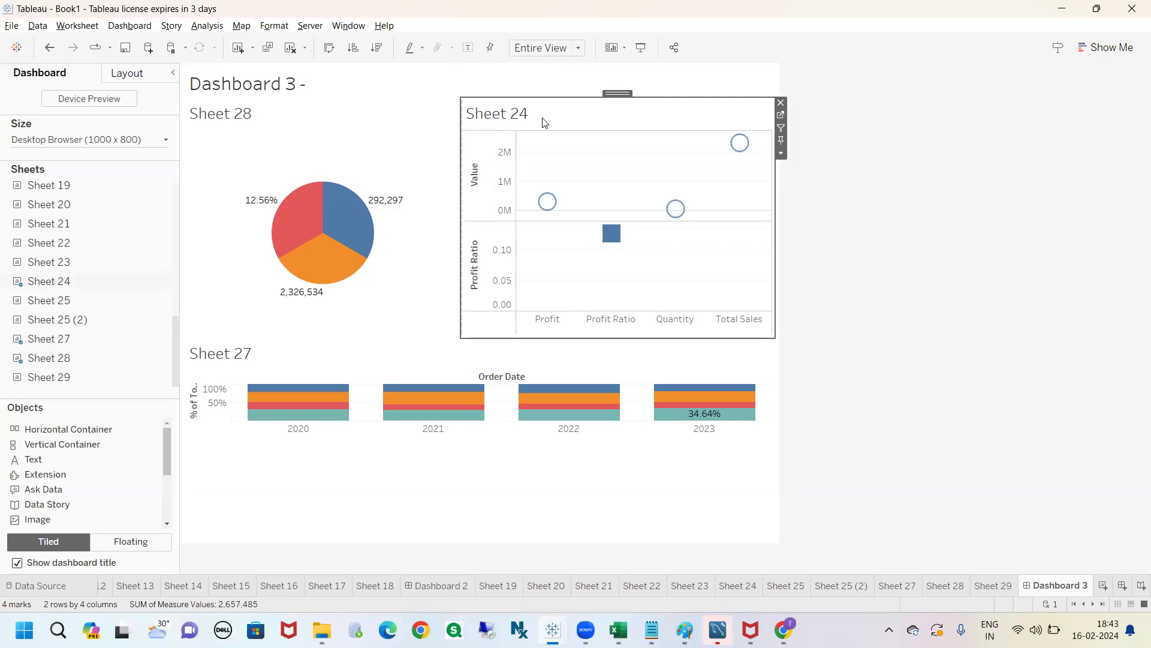
mouse_move(236, 102)
left_mouse_down()
mouse_move(519, 99)
mouse_move(594, 76)
mouse_move(600, 111)
left_mouse_up()
mouse_move(640, 73)
left_mouse_down()
mouse_move(654, 117)
mouse_move(684, 68)
left_mouse_up()
left_click(724, 62)
left_click_drag(749, 50, 753, 95)
mouse_move(291, 61)
left_mouse_down()
mouse_move(316, 113)
mouse_move(348, 51)
left_mouse_up()
mouse_move(373, 54)
left_mouse_down()
mouse_move(351, 84)
mouse_move(369, 53)
left_mouse_up()
left_click_drag(408, 43, 414, 89)
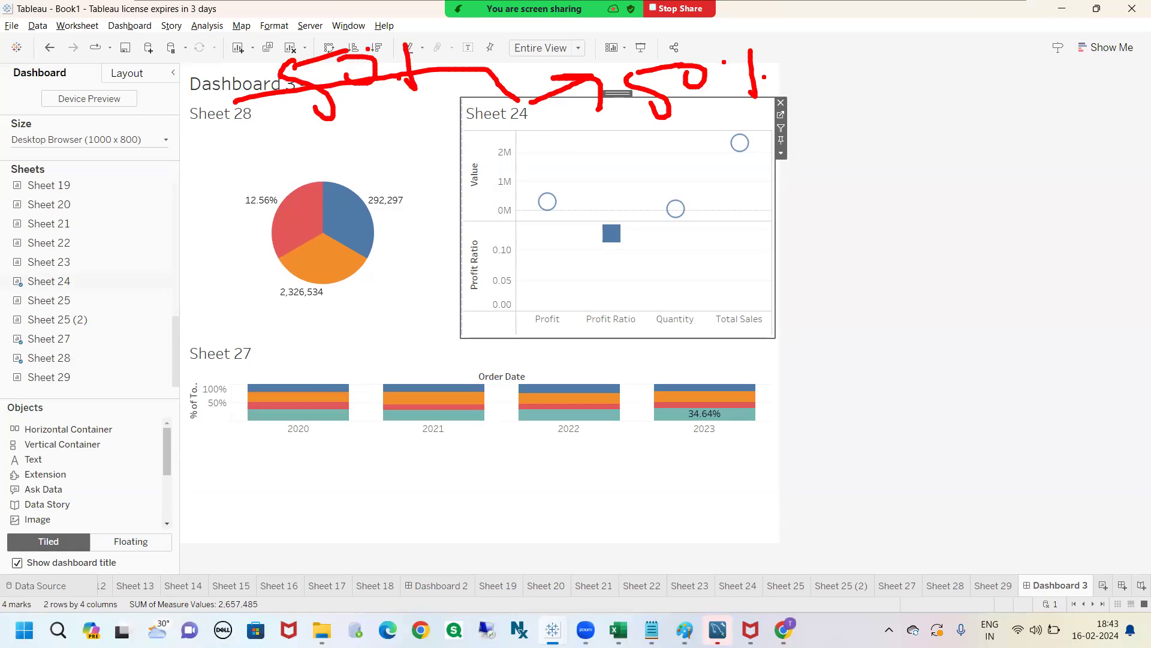
mouse_move(191, 162)
left_mouse_down()
mouse_move(873, 196)
mouse_move(867, 216)
mouse_move(801, 175)
mouse_move(844, 211)
left_mouse_up()
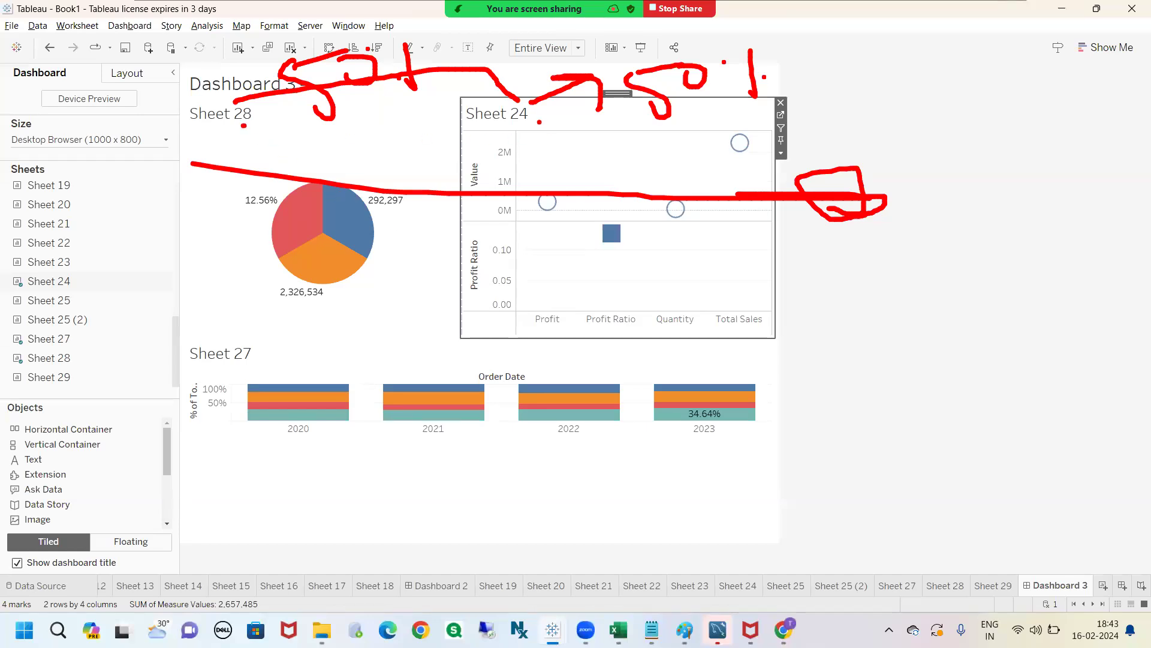
key("Escape")
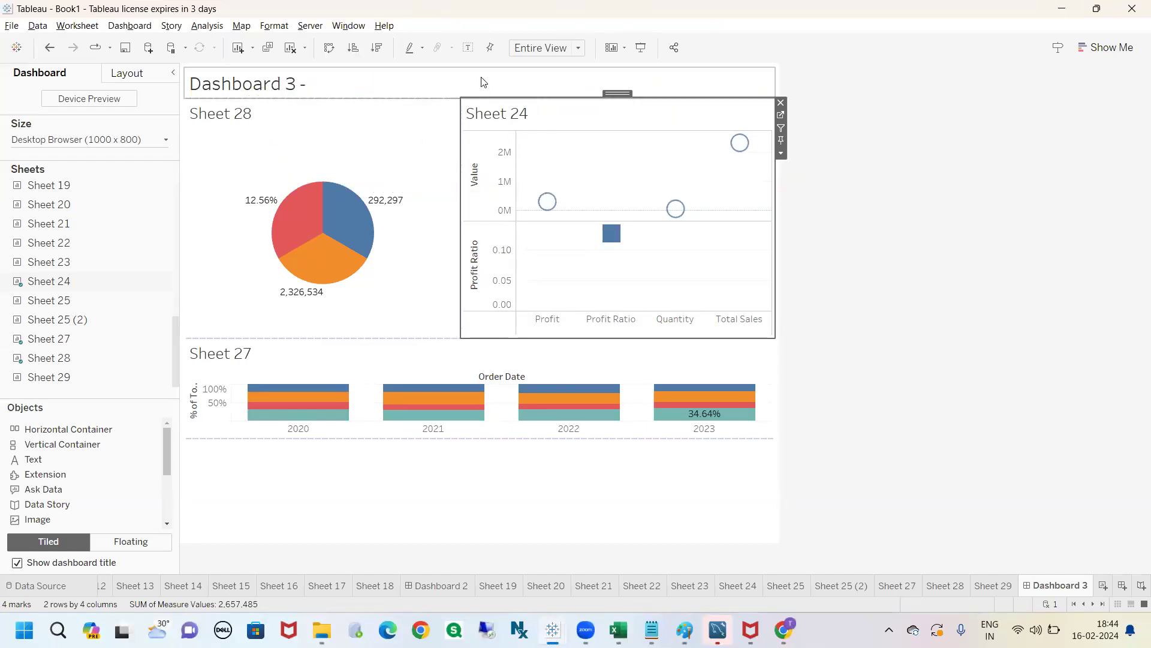
- Distribute the contents of the horizontal container evenly between Sheet 28 and Sheet 24
left_click(782, 155)
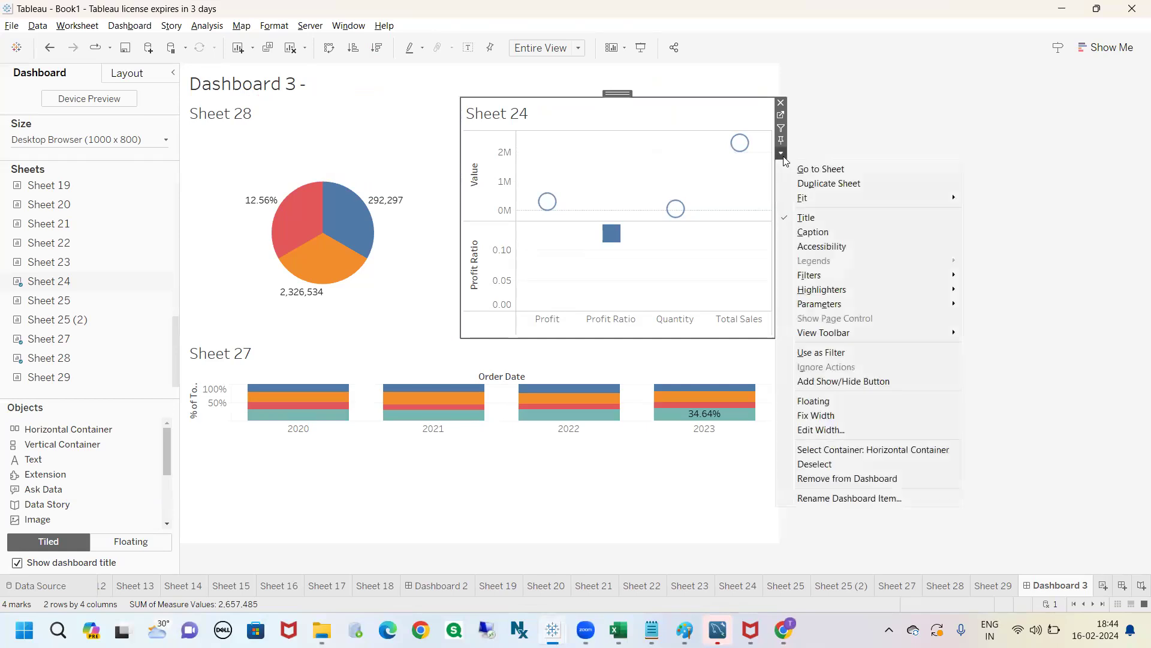
left_click(855, 449)
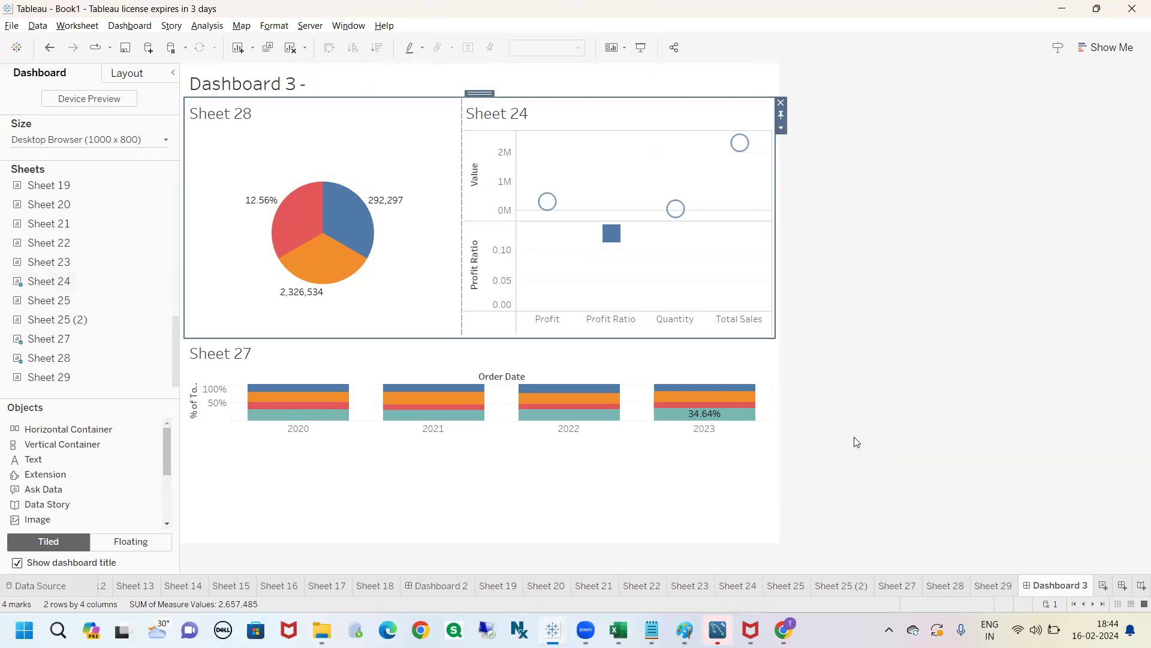
left_click(781, 128)
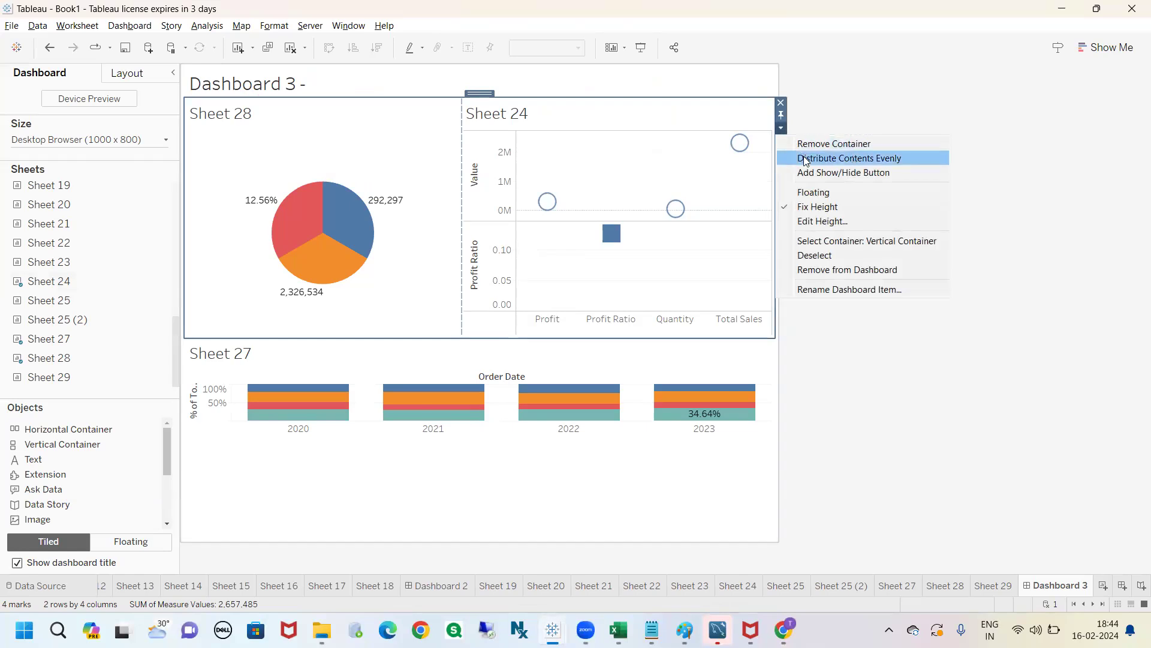
left_click(844, 158)
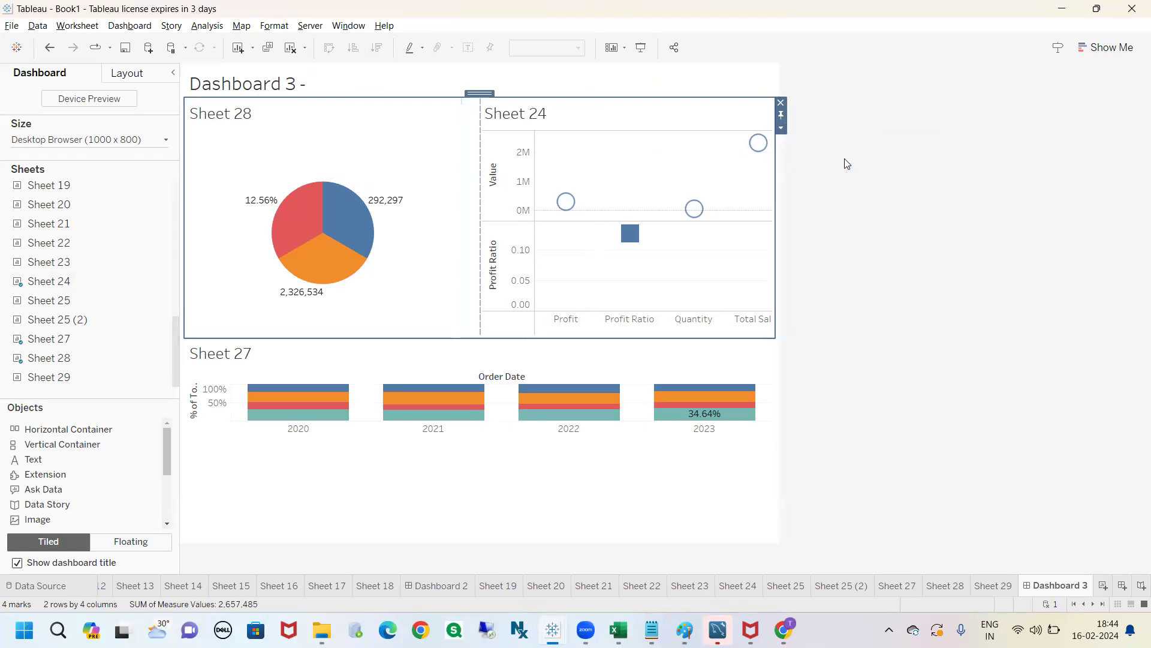
left_click(302, 125)
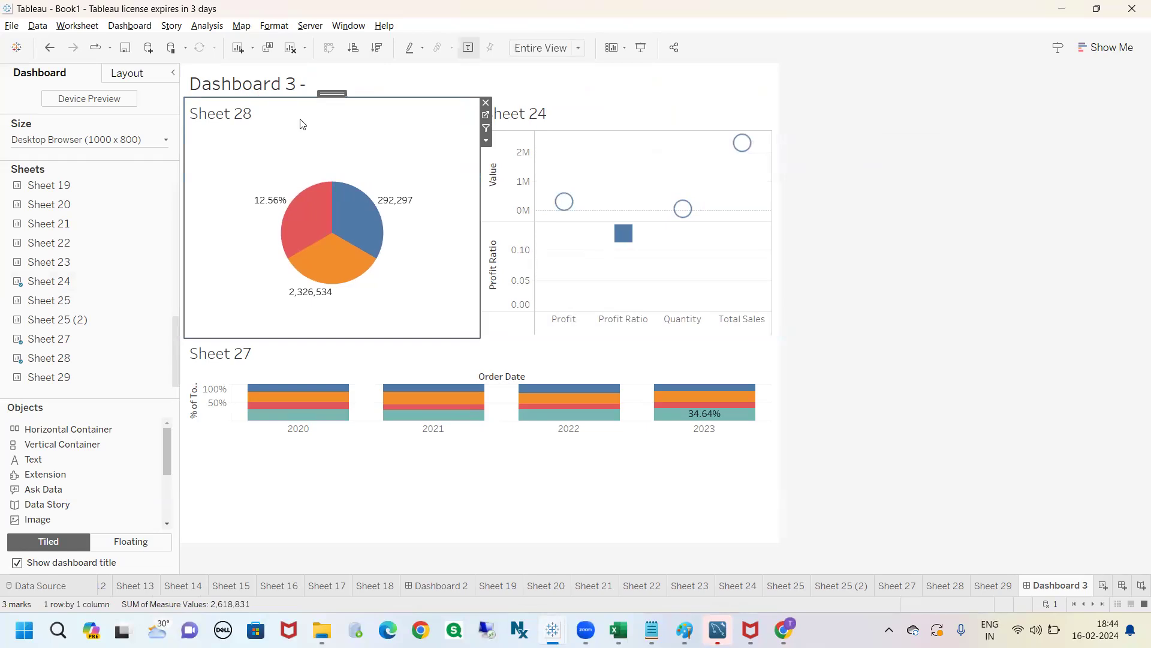
left_click(544, 125)
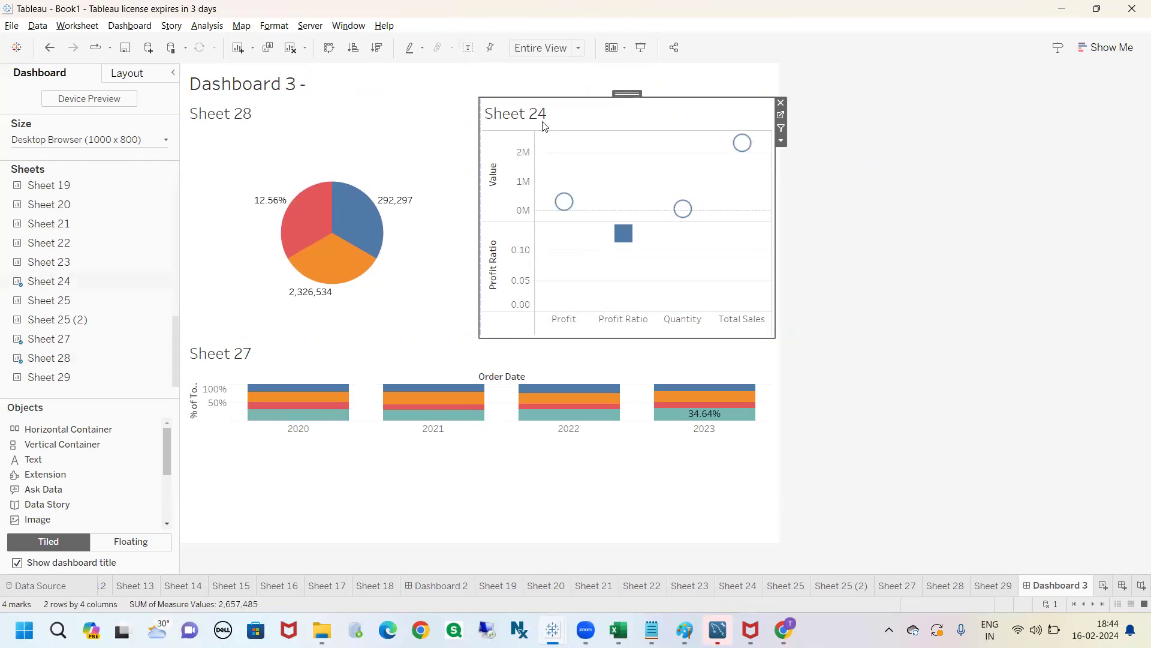
- Add Sheet 23 at the right end of the horizontal container and insert Sheet 25 between Sheet 24 and Sheet 23
left_click_drag(62, 262, 701, 252)
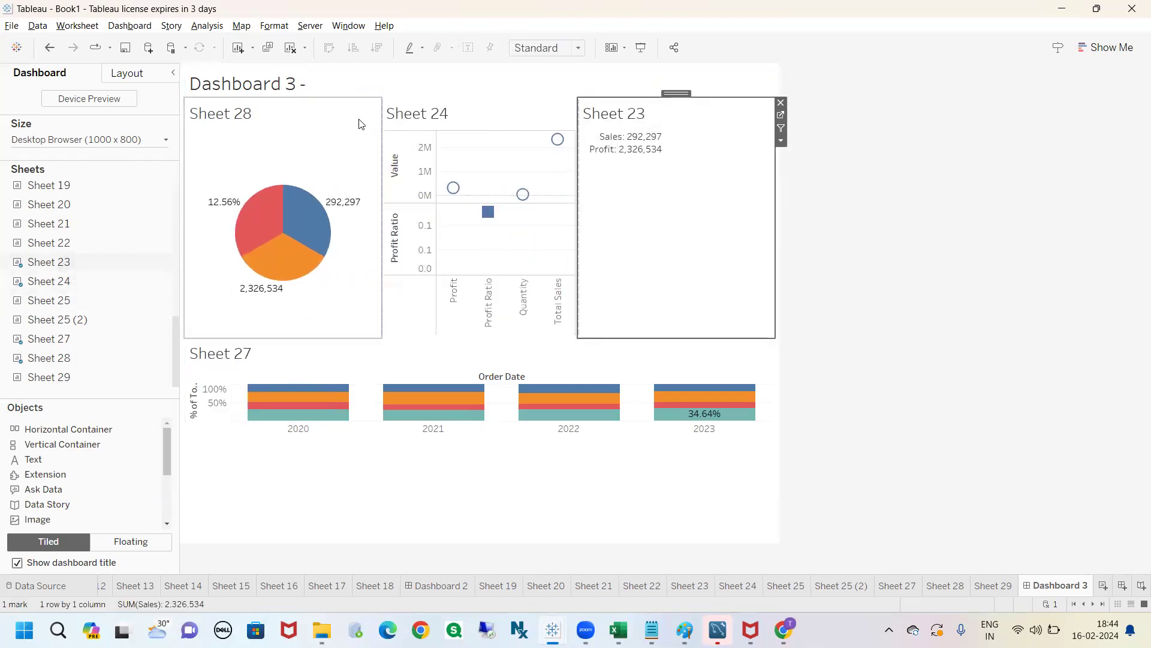
left_click_drag(69, 299, 636, 297)
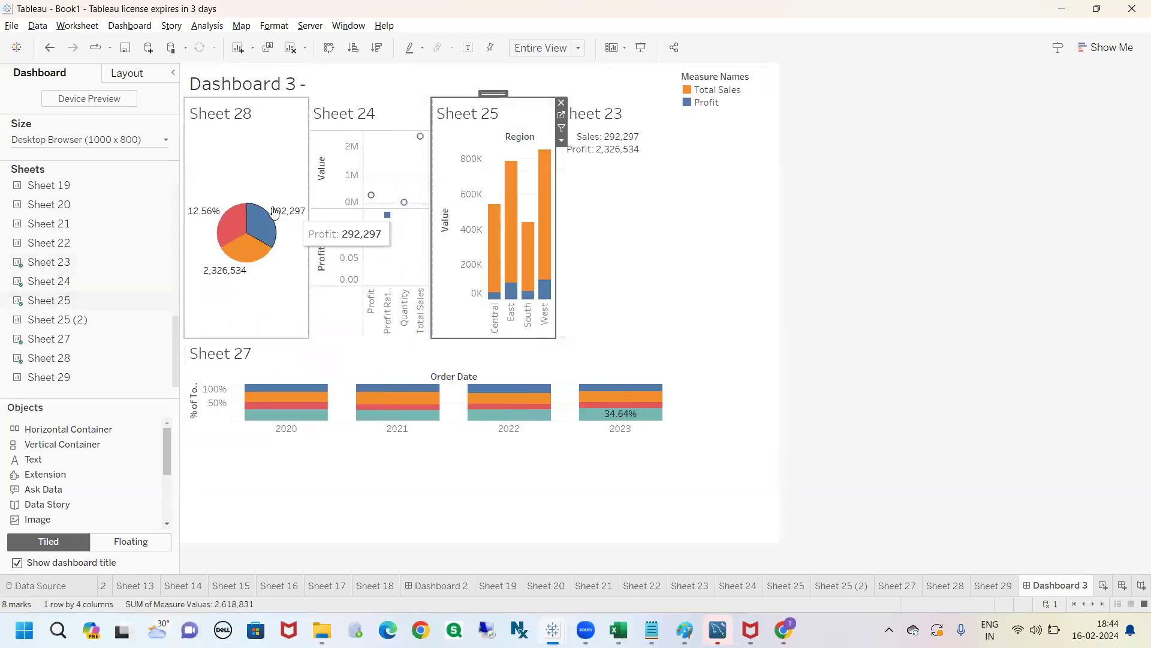
- Delete the layout container holding the Measure Names legend from the dashboard
left_click(755, 218)
left_click(780, 72)
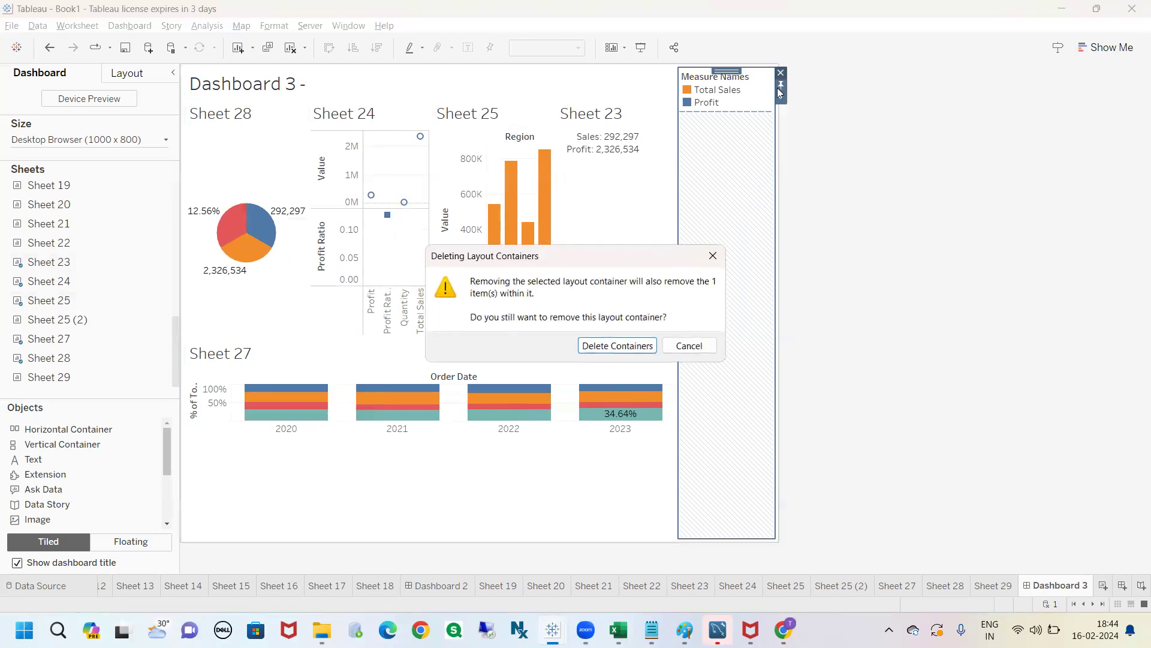
left_click(628, 347)
- Check whether Distribute Contents Evenly is enabled for the horizontal container that holds the four sheets
left_click(682, 197)
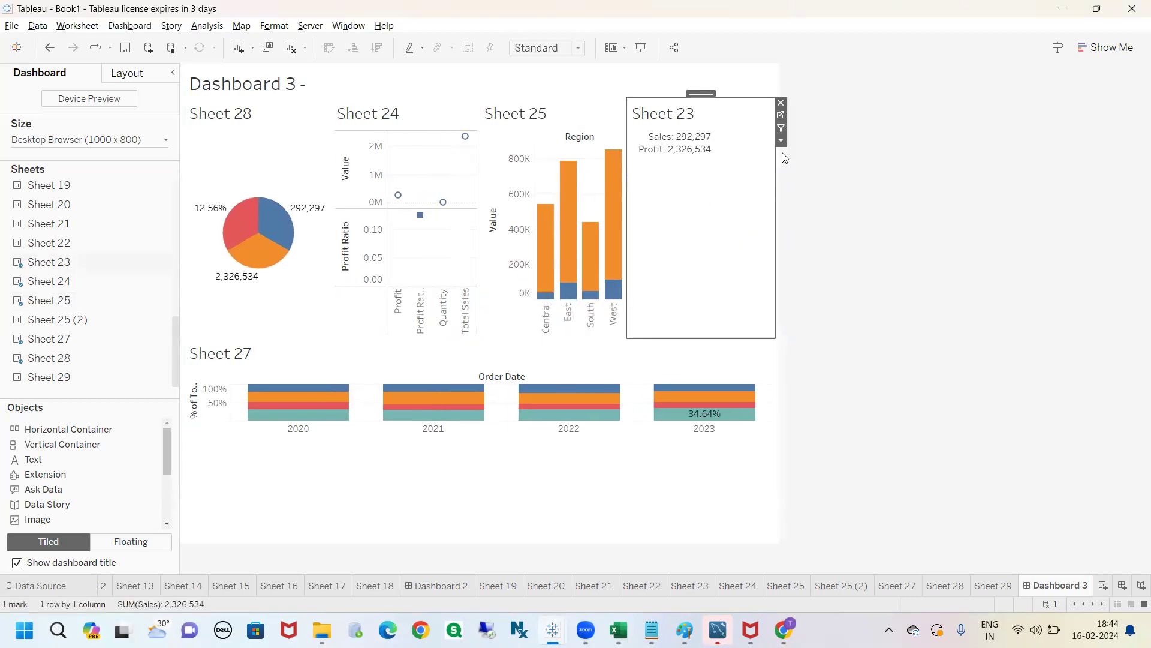
left_click(781, 142)
left_click(833, 392)
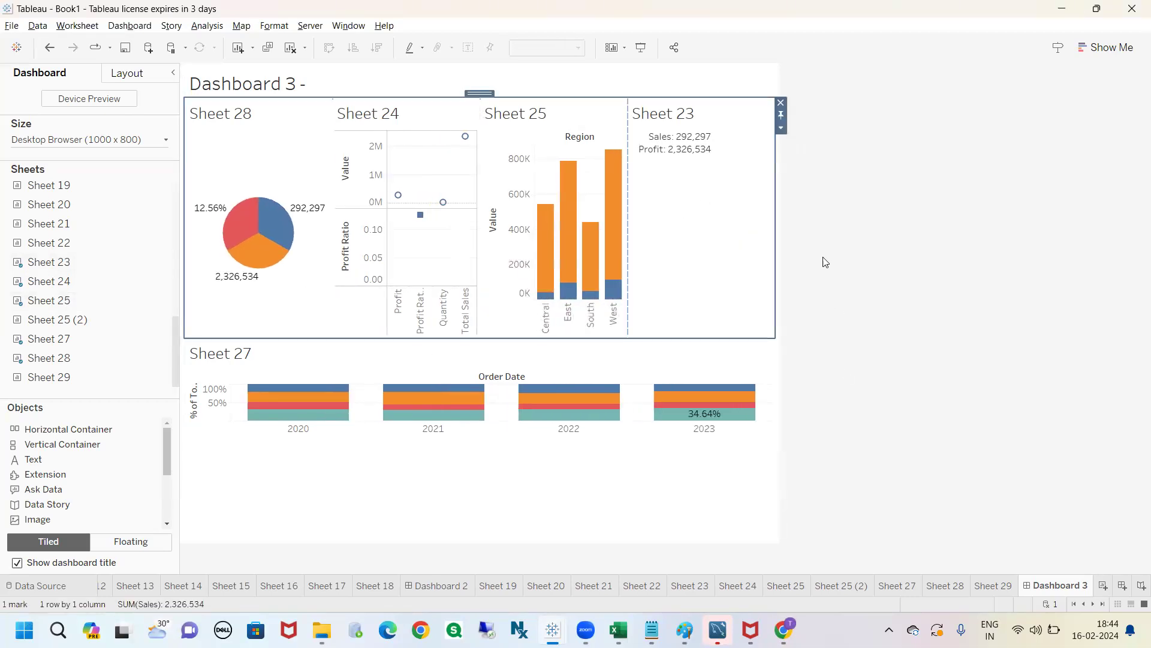
left_click(781, 130)
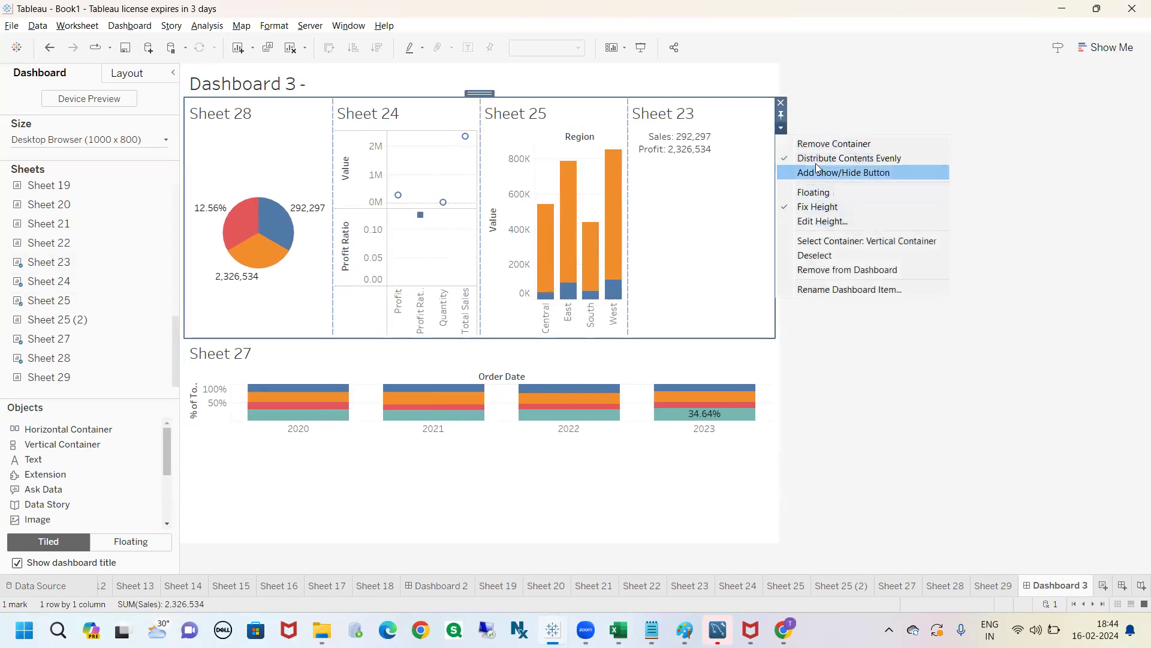
left_click(712, 144)
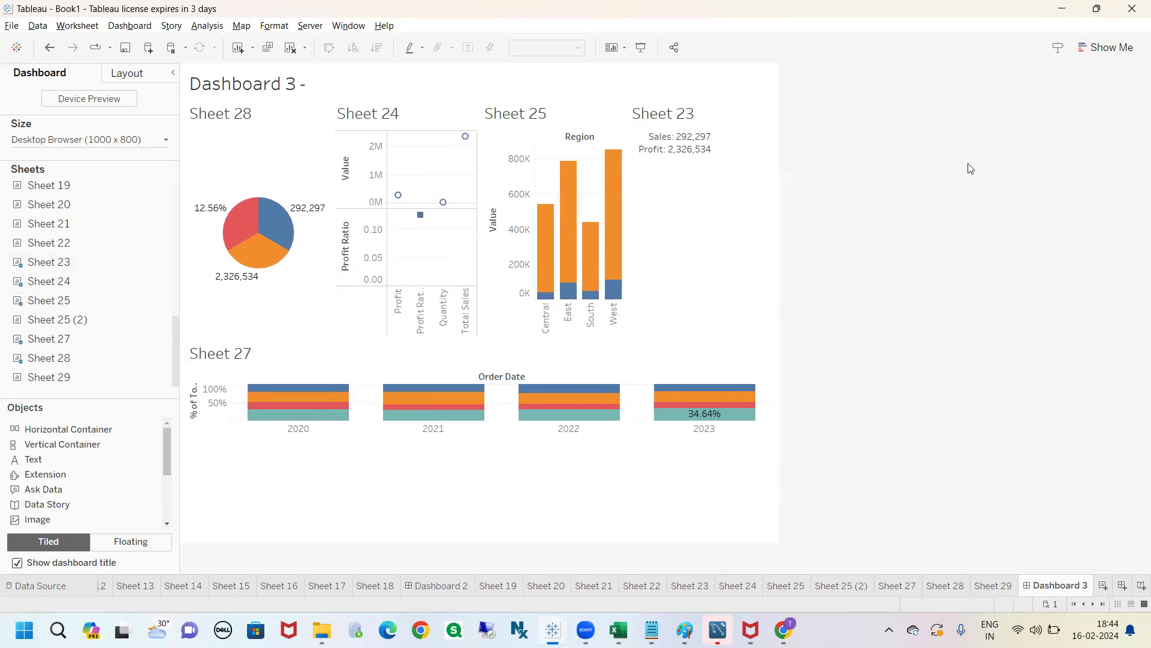
- Try the Entire View fit for Sheet 23 and set it to Fit Width
left_click(712, 144)
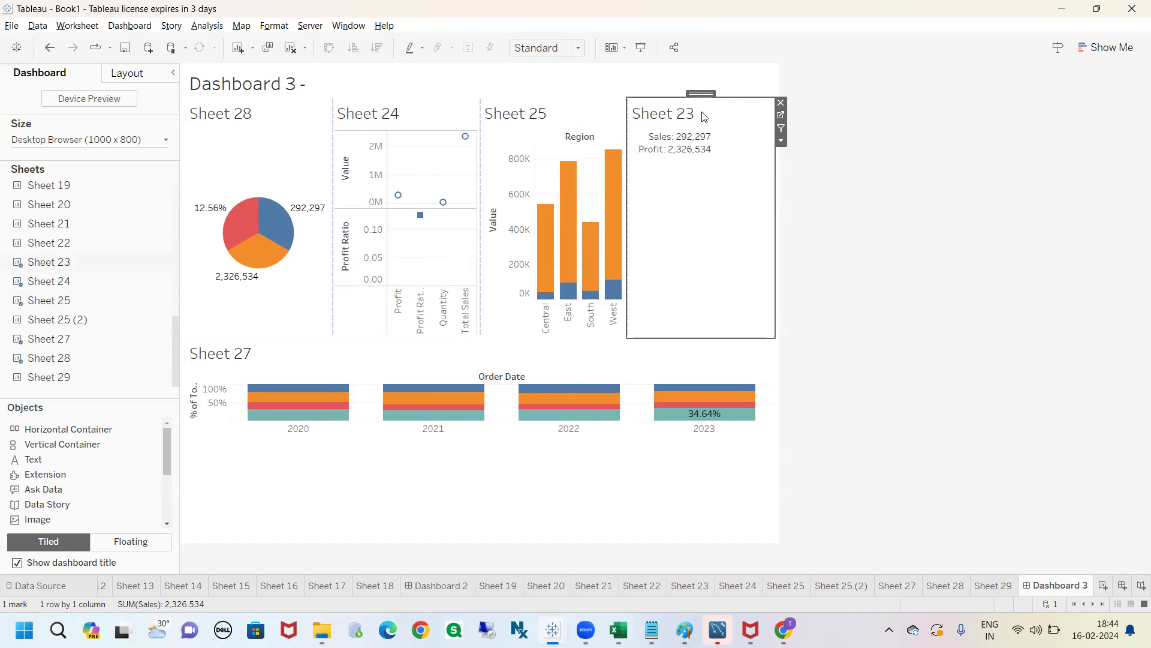
left_click(578, 48)
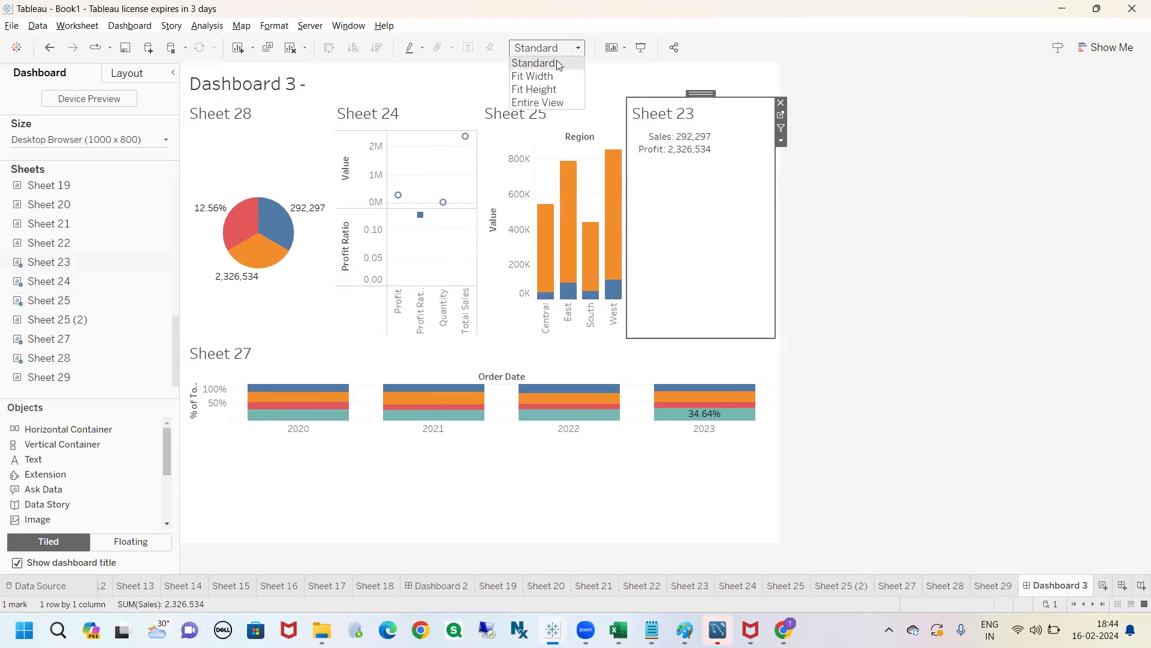
left_click(538, 103)
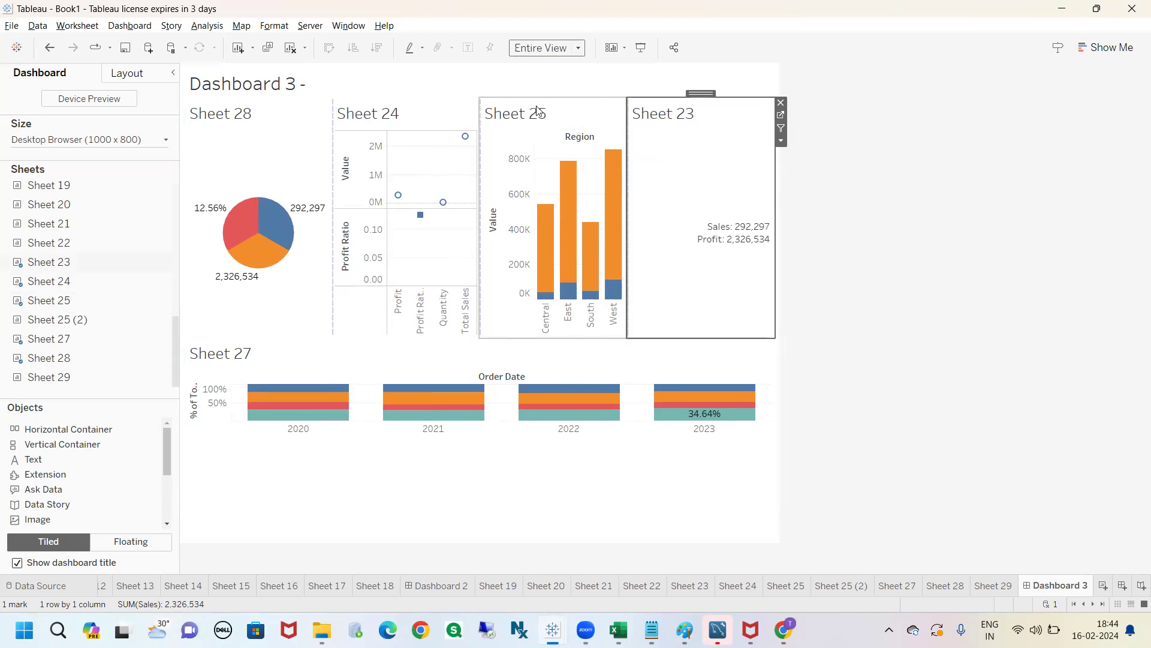
left_click(560, 51)
left_click(547, 77)
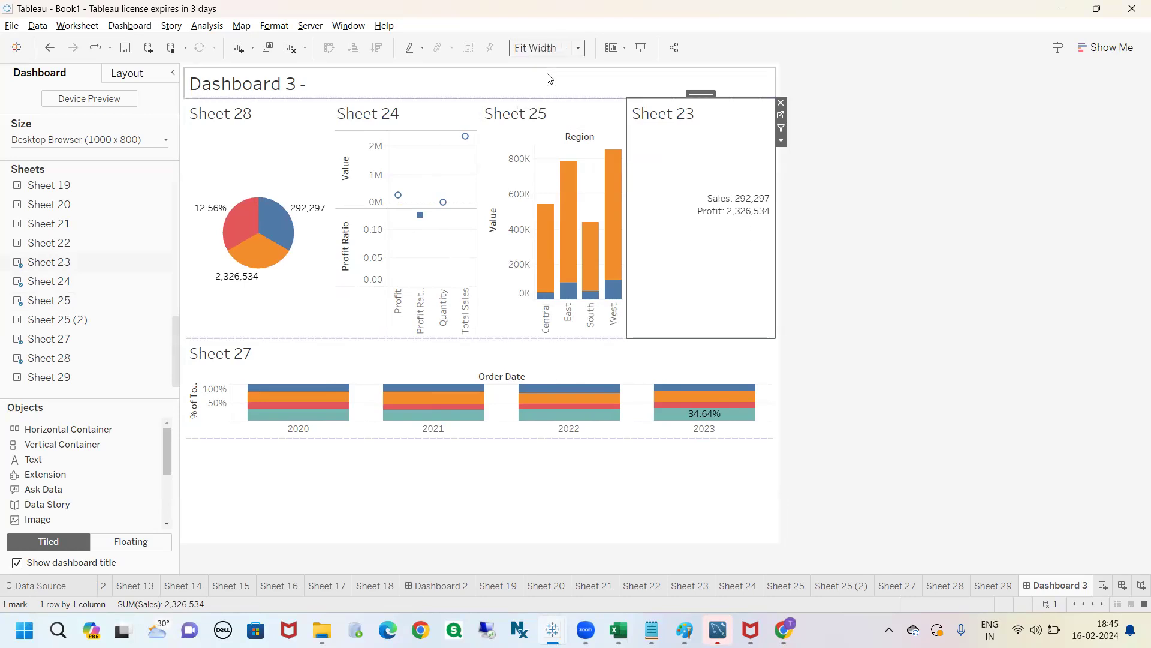
left_click(916, 161)
- Inspect the Distribute Contents Evenly option of Sheet 23's parent container and select each of the four sheets in turn
left_click(732, 121)
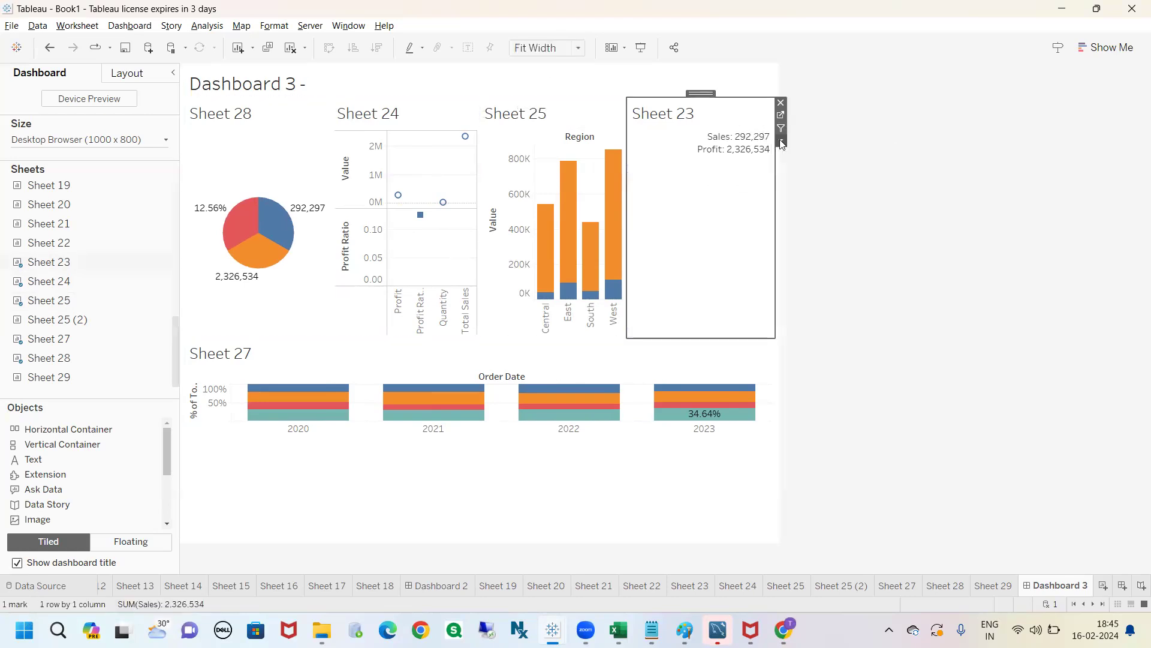
left_click(781, 142)
left_click(869, 400)
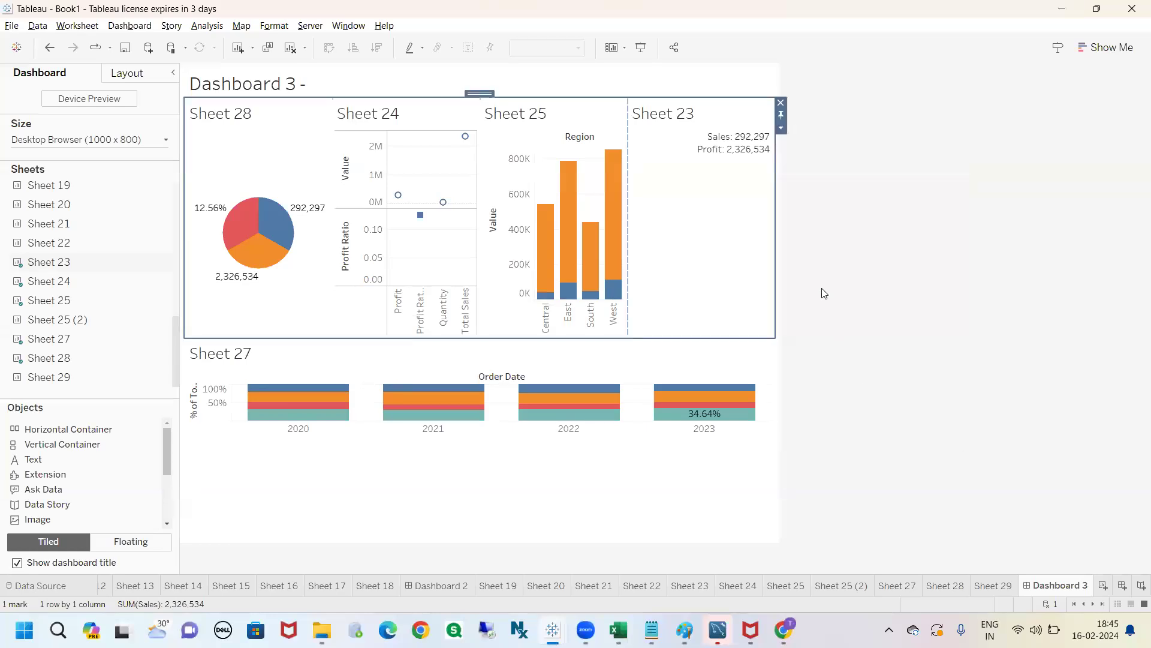
left_click(781, 127)
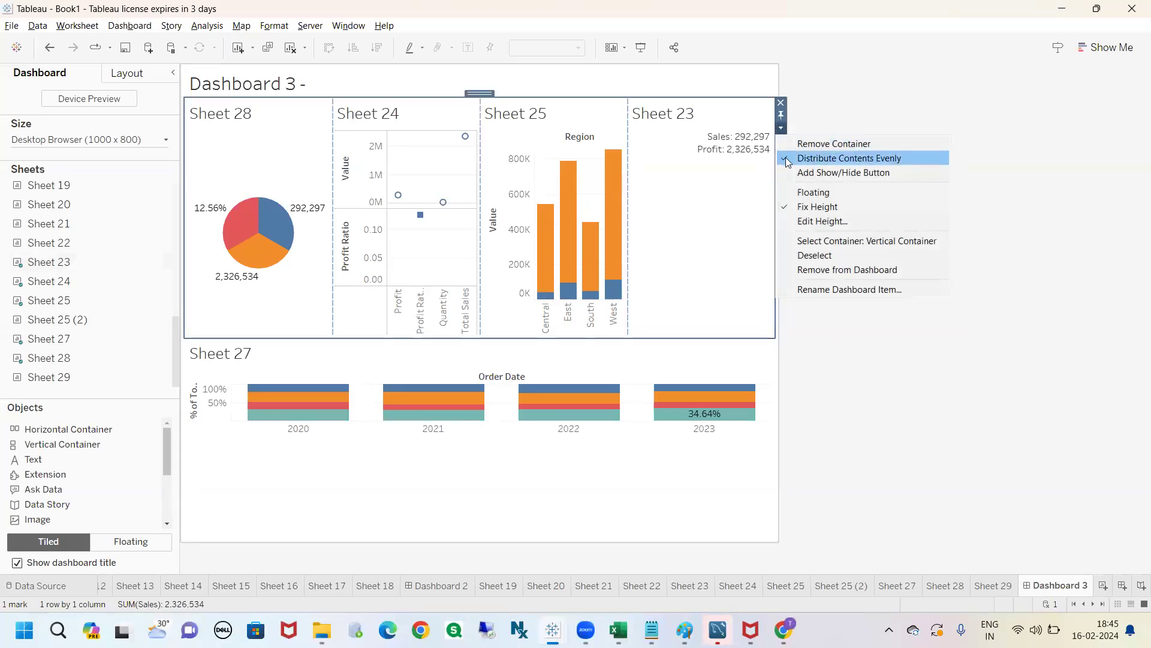
left_click(968, 168)
left_click(236, 158)
left_click(362, 126)
left_click(501, 120)
left_click(646, 124)
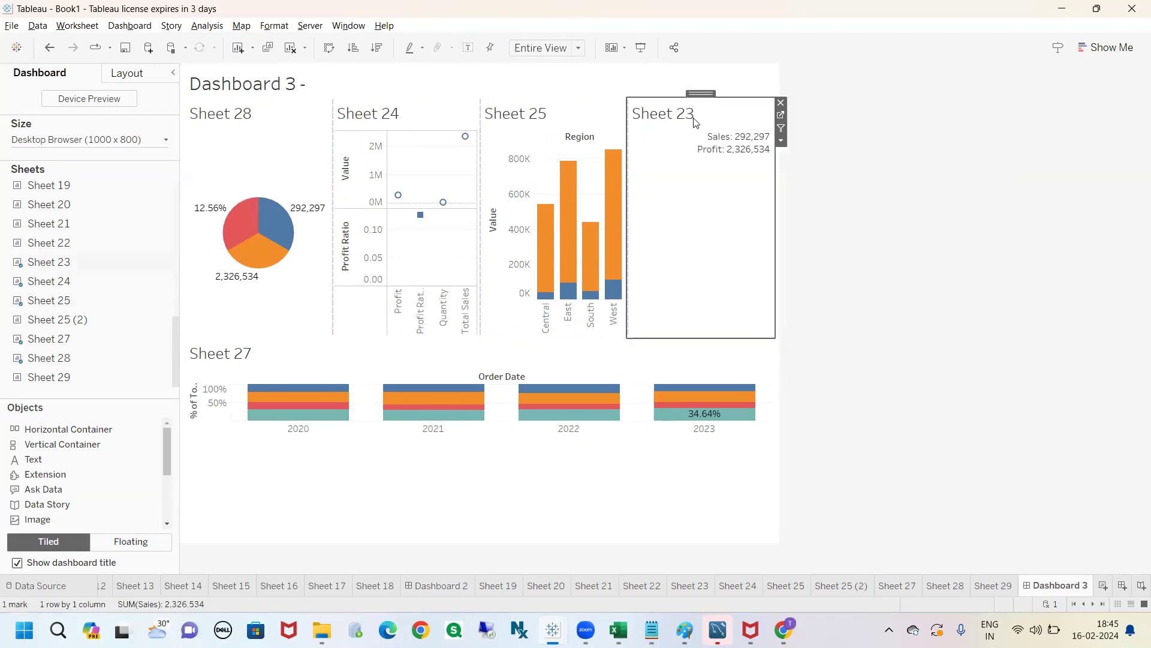
- Turn off Distribute Contents Evenly for the horizontal container that holds Sheets 28, 24, 25 and 23
left_click(270, 122)
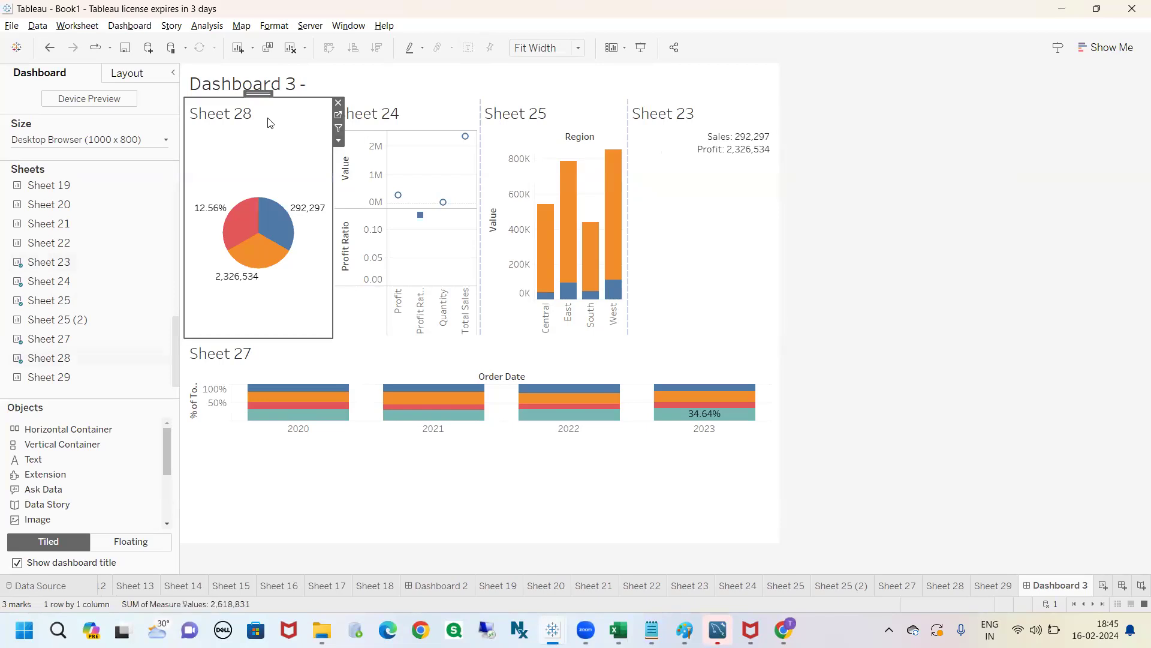
left_click(337, 143)
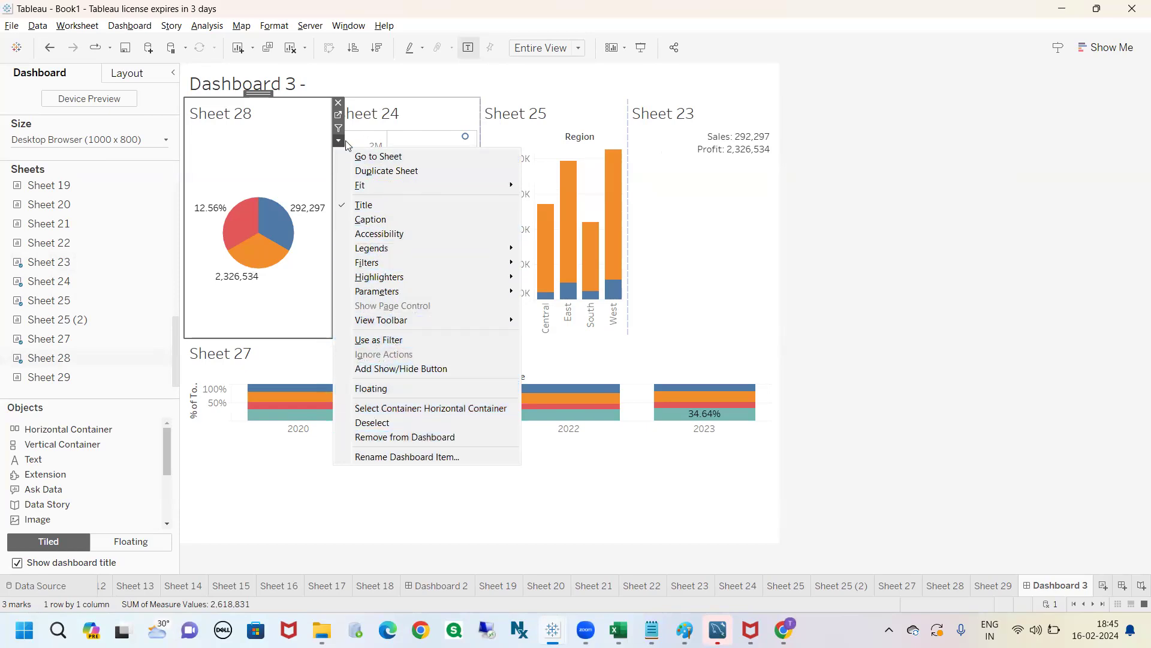
left_click(407, 408)
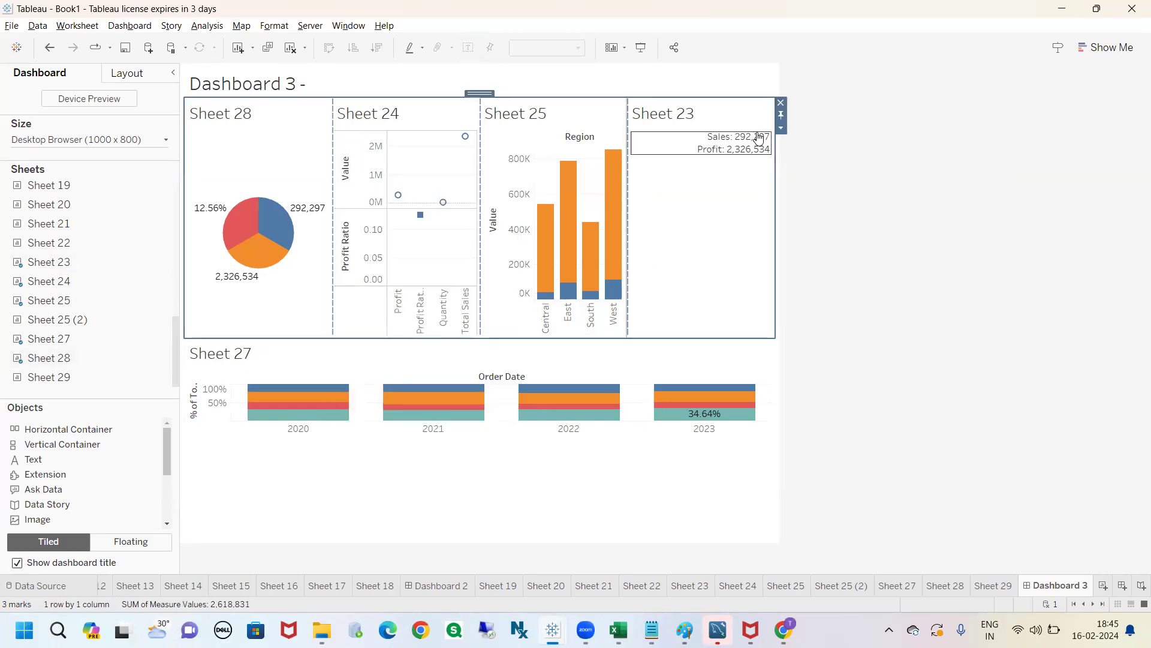
left_click(781, 127)
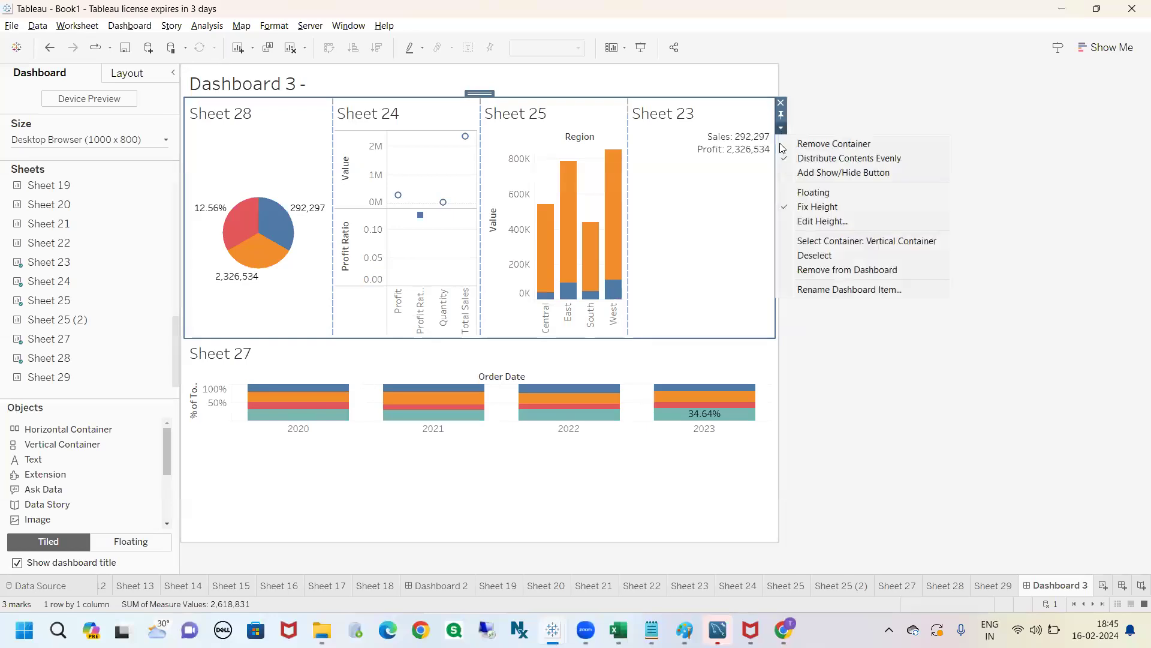
left_click(816, 158)
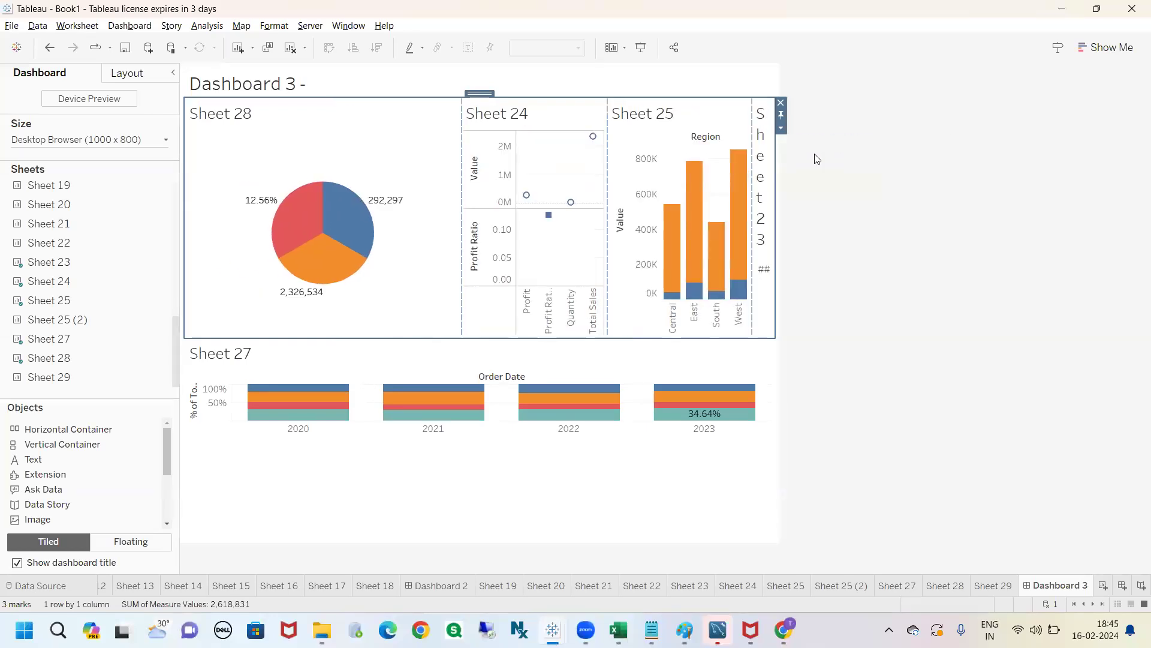
left_click(375, 147)
left_click(467, 154)
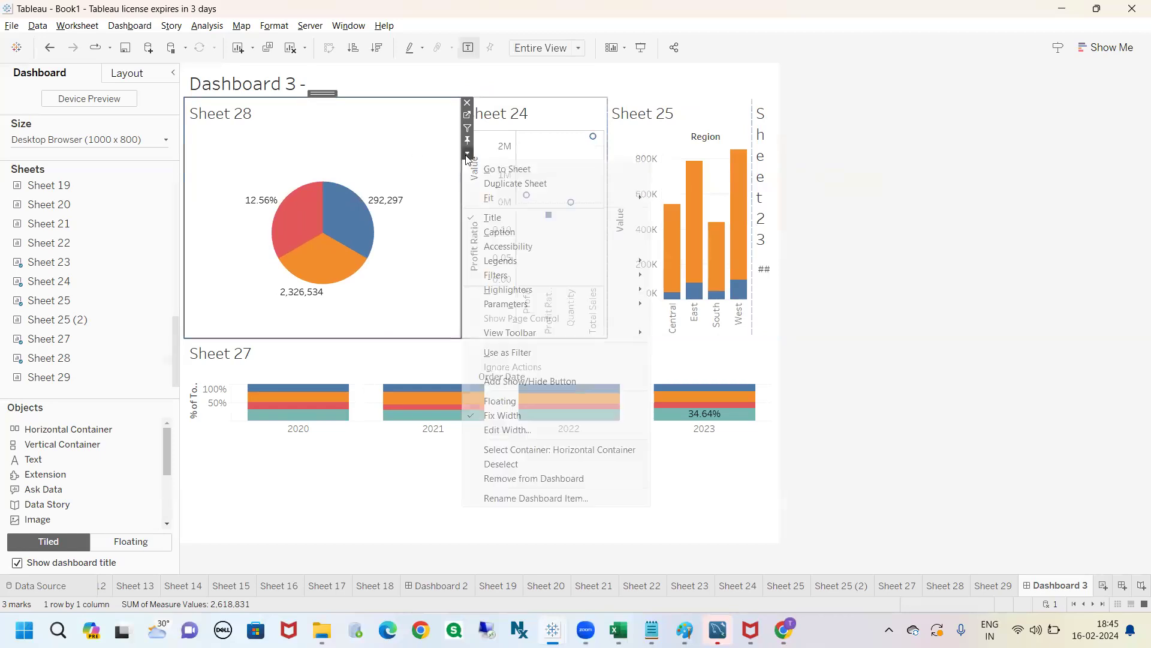
left_click(526, 110)
left_click(525, 110)
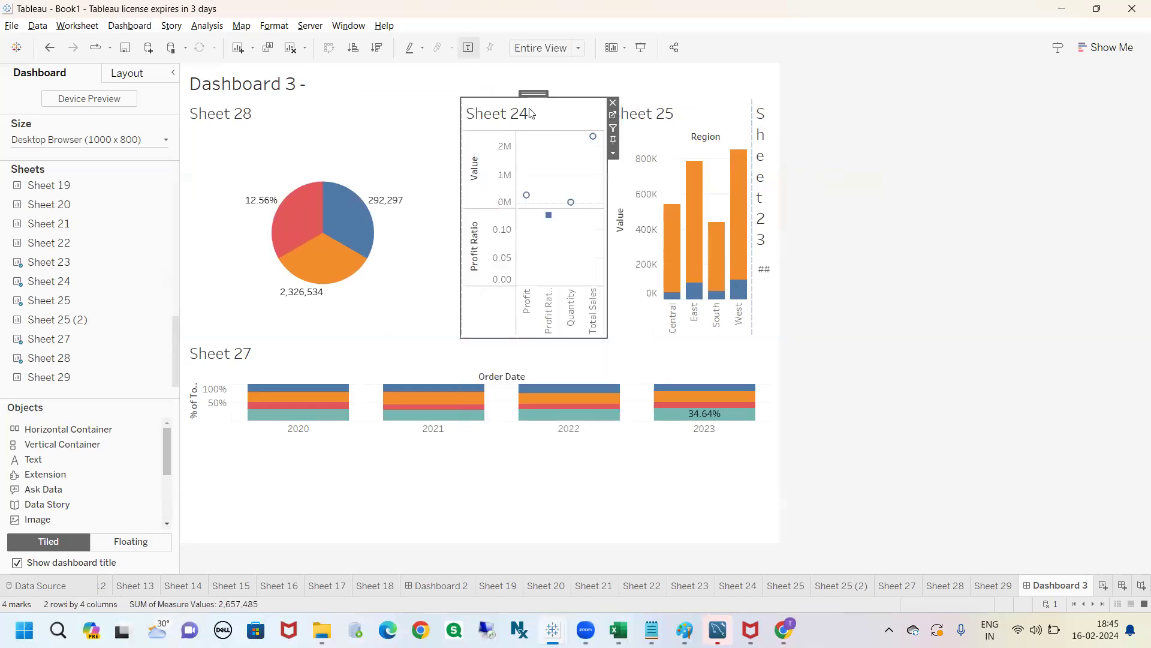
left_click(613, 153)
left_click(680, 478)
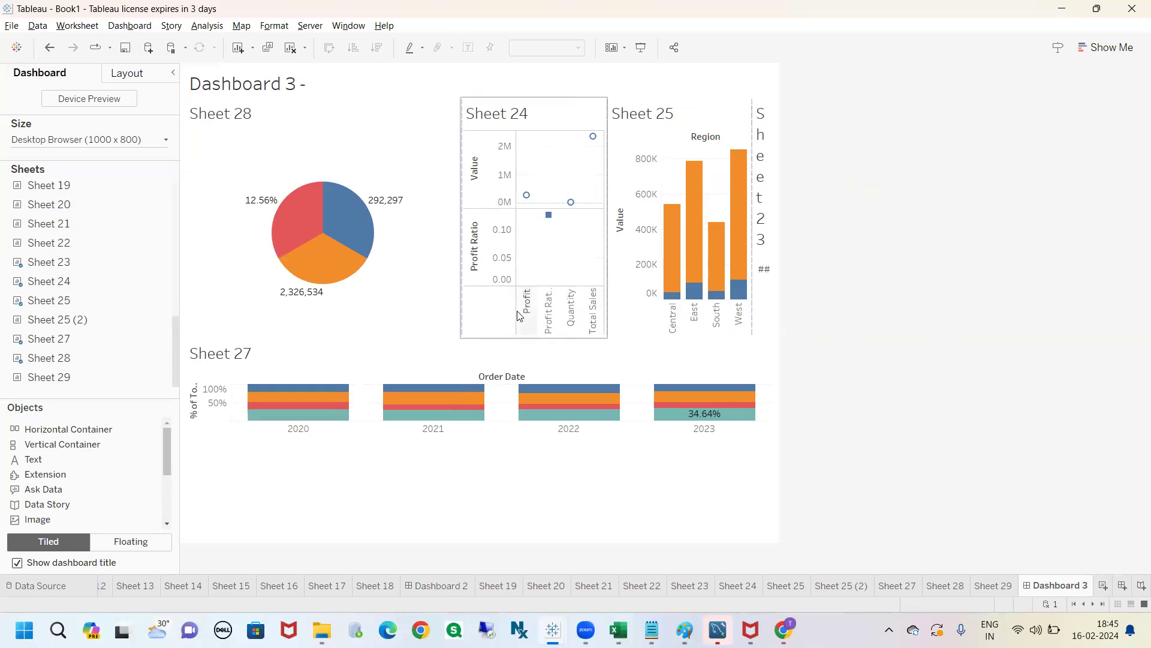
mouse_move(47, 525)
left_mouse_down()
mouse_move(16, 547)
mouse_move(90, 518)
mouse_move(51, 509)
mouse_move(123, 565)
mouse_move(100, 511)
left_mouse_up()
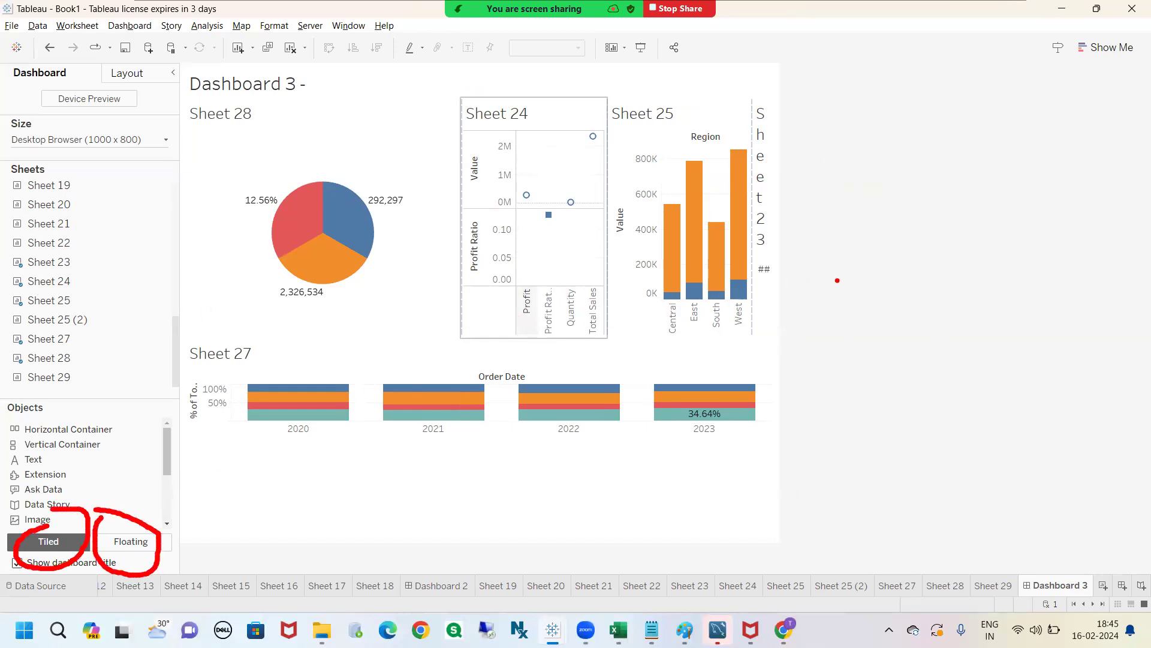
left_click(815, 302)
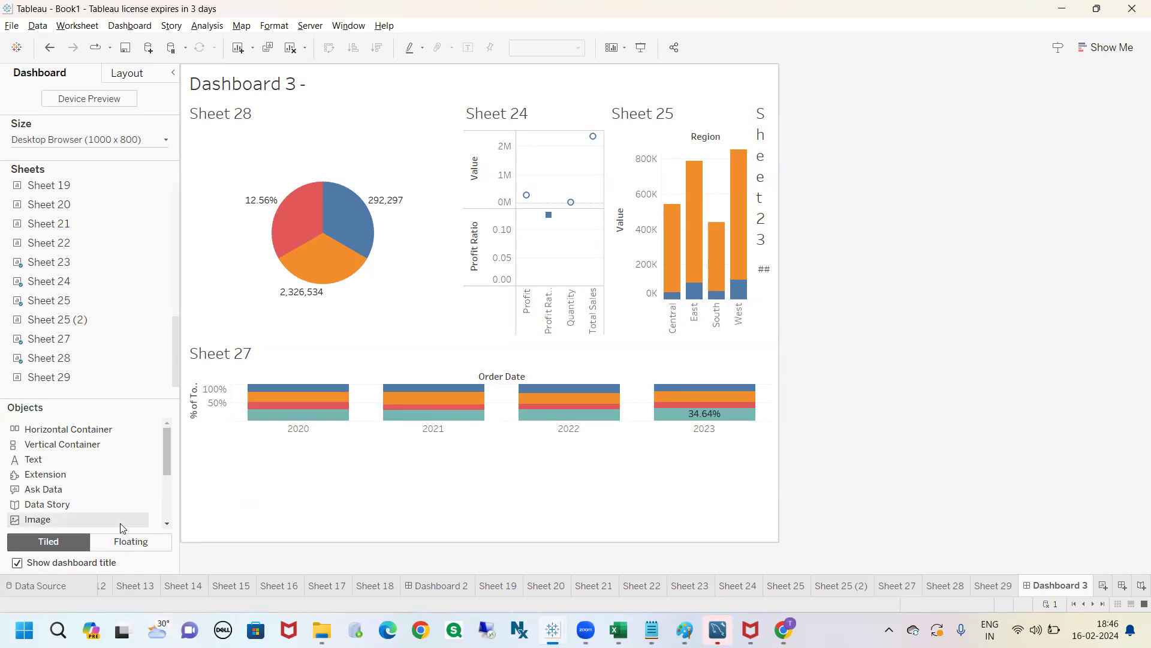
- Try placing Sheet 22 as a tiled item before Sheet 28 in the horizontal container, and remove it again
left_click(334, 141)
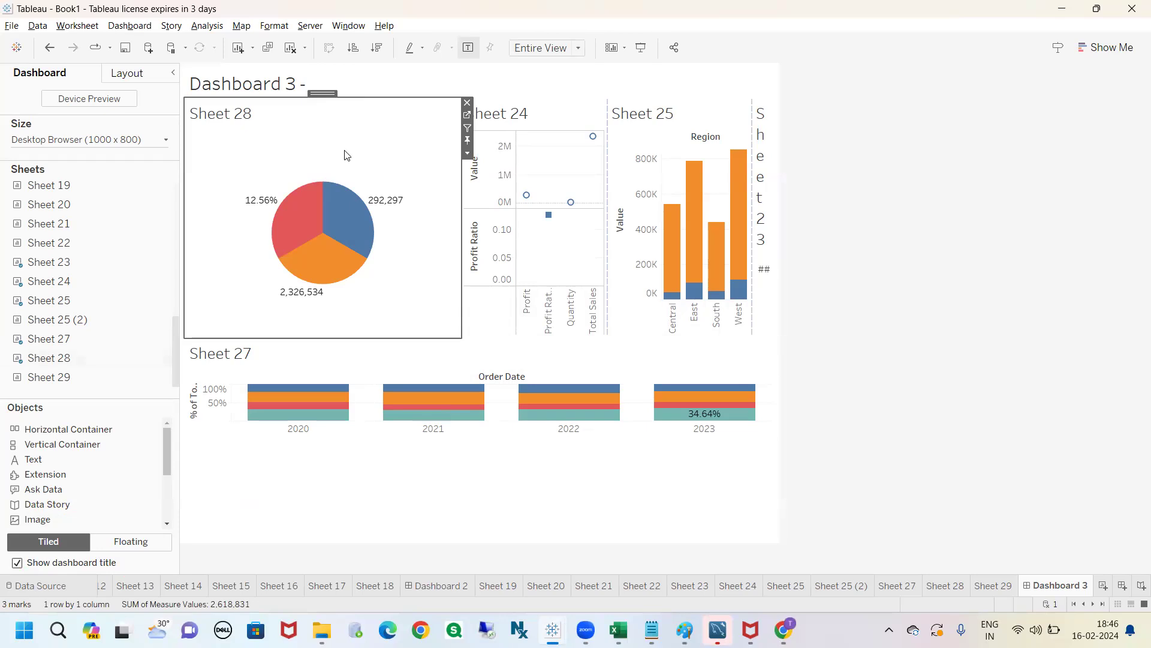
mouse_move(58, 243)
left_mouse_down()
mouse_move(268, 168)
mouse_move(210, 178)
mouse_move(288, 84)
mouse_move(258, 126)
mouse_move(258, 150)
left_mouse_up()
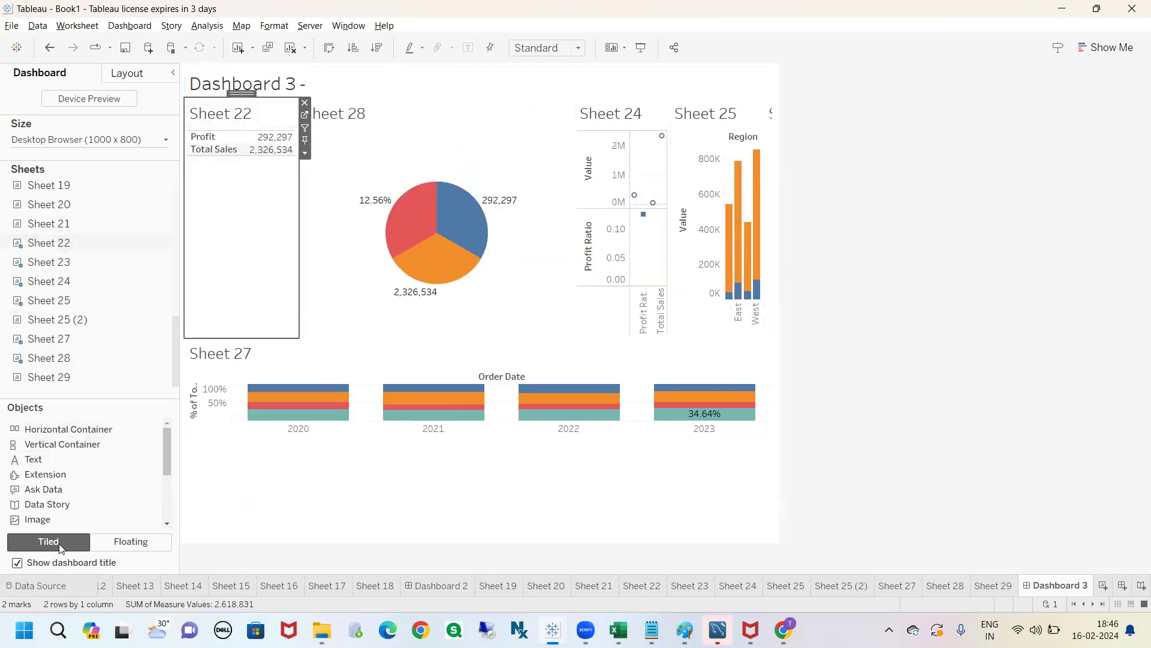
left_click(305, 103)
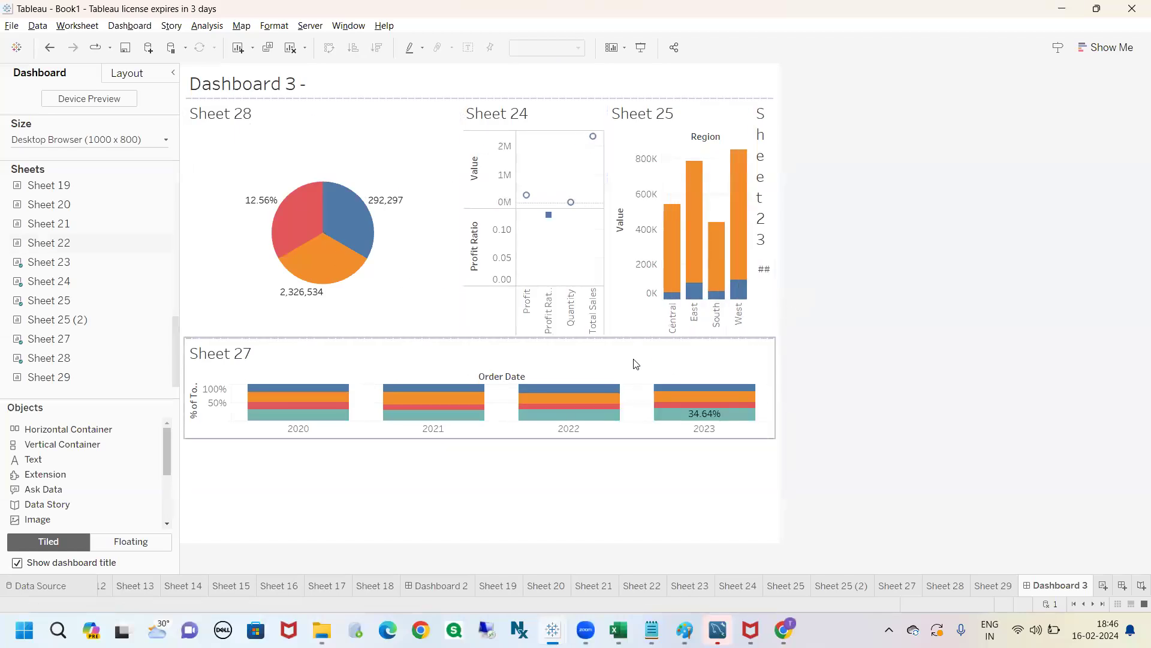
mouse_move(67, 506)
left_mouse_down()
mouse_move(114, 589)
mouse_move(16, 493)
left_mouse_up()
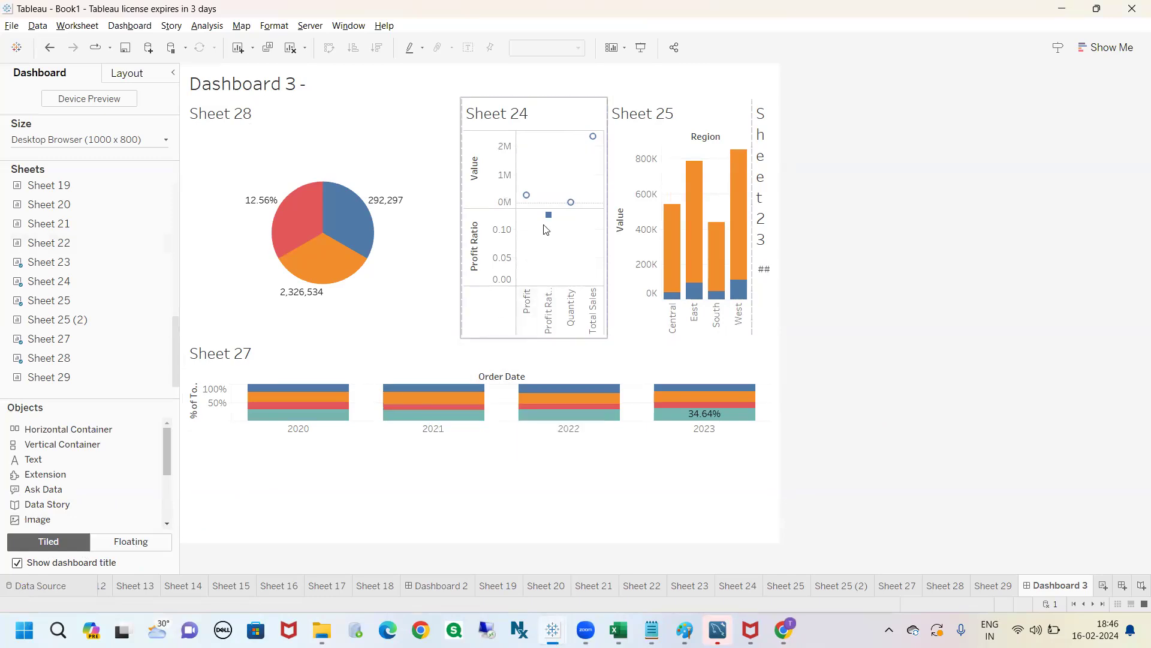
- Switch new dashboard items to floating and place Sheet 22 over Sheet 28
mouse_move(72, 246)
mouse_move(72, 246)
left_mouse_down()
mouse_move(171, 229)
mouse_move(266, 173)
mouse_move(78, 243)
left_mouse_up()
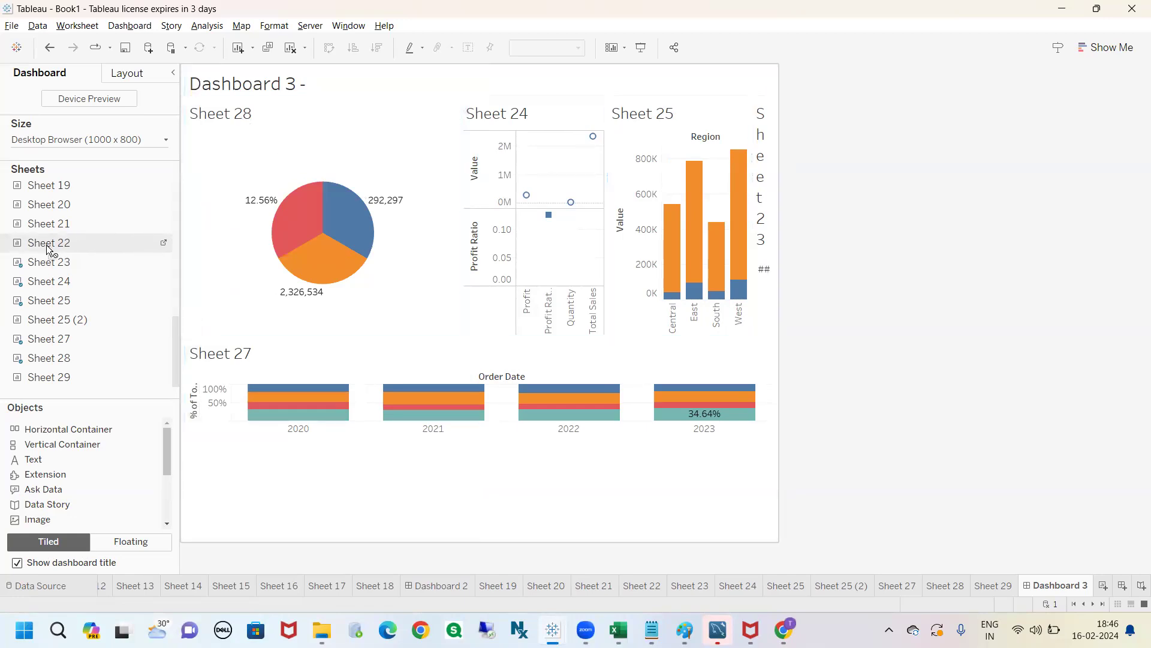
left_click(100, 243)
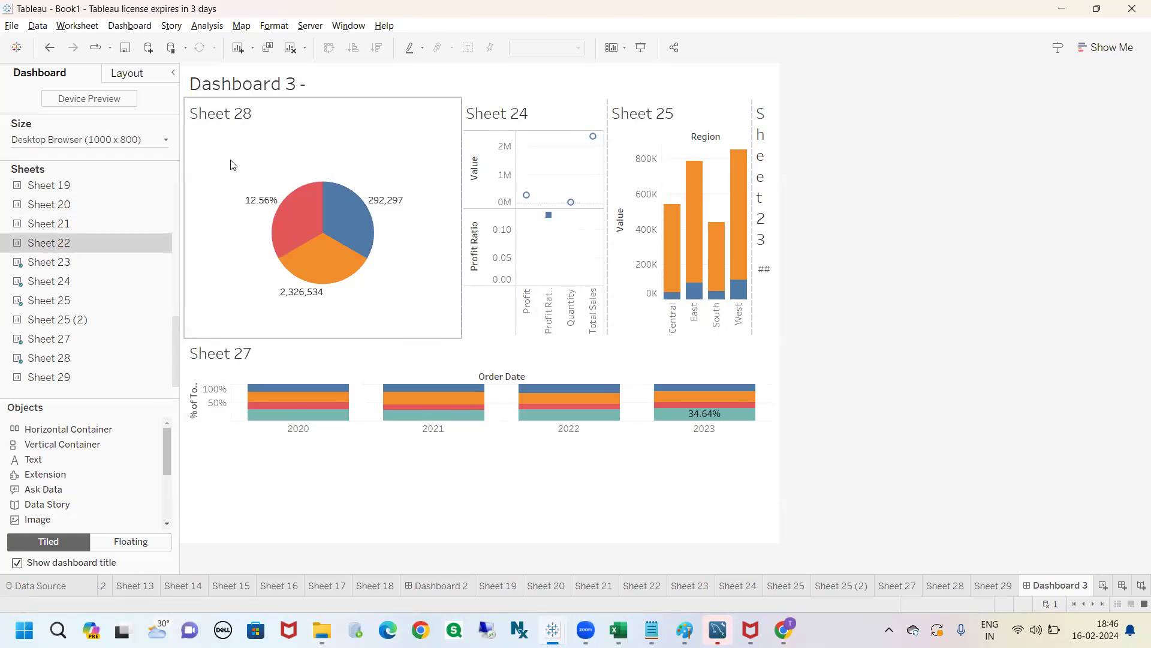
left_click(137, 542)
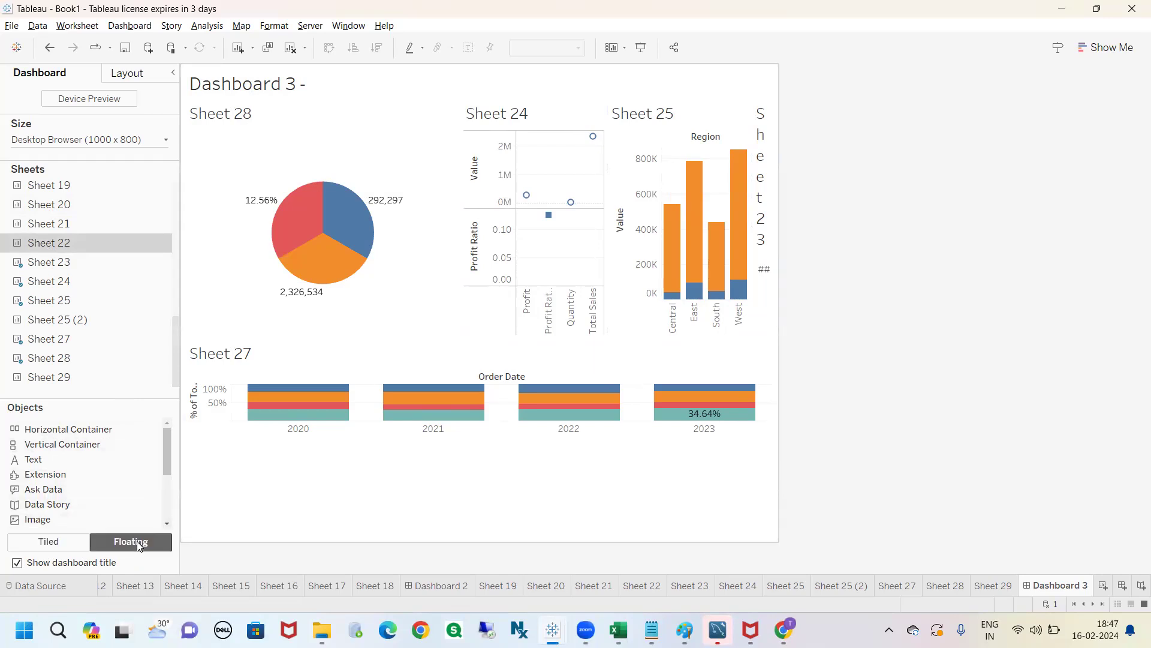
left_click_drag(71, 245, 186, 107)
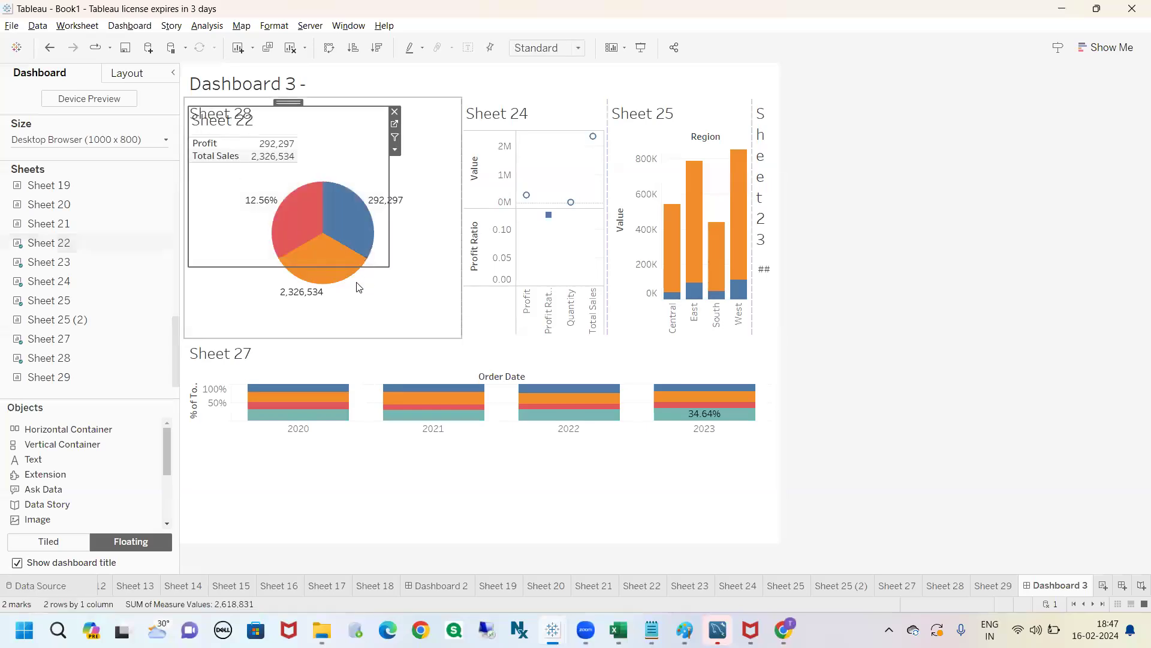
- Move and resize the floating Sheet 22 into a compact box over the pie chart, fitted to Entire View
left_click_drag(389, 266, 416, 152)
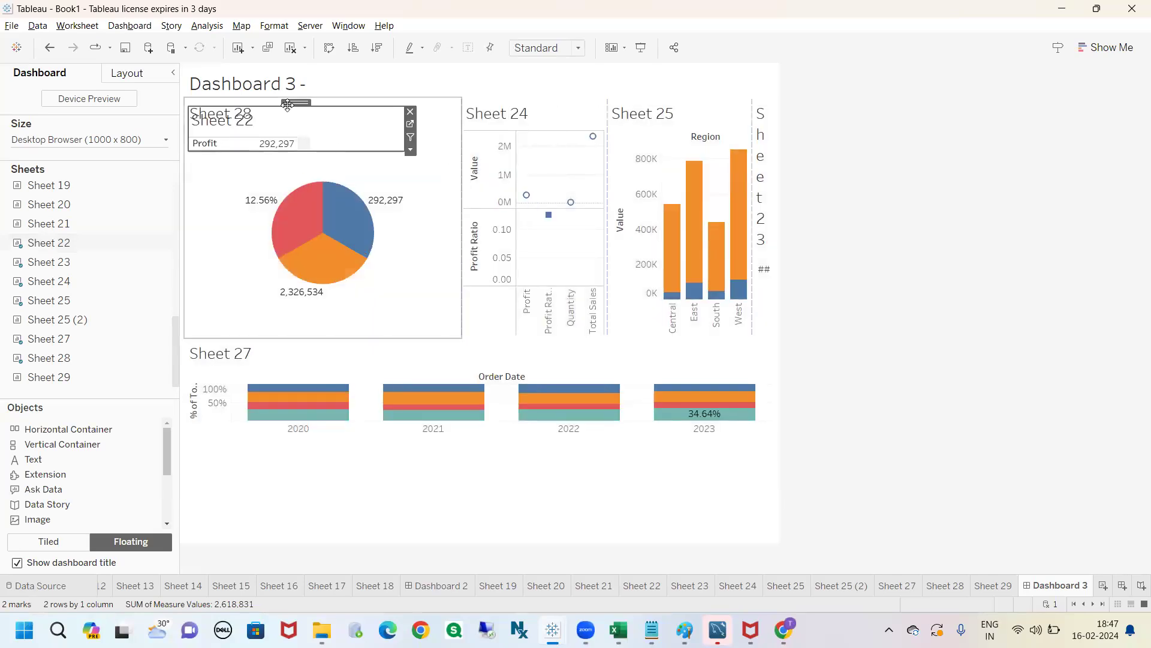
left_click_drag(288, 103, 394, 207)
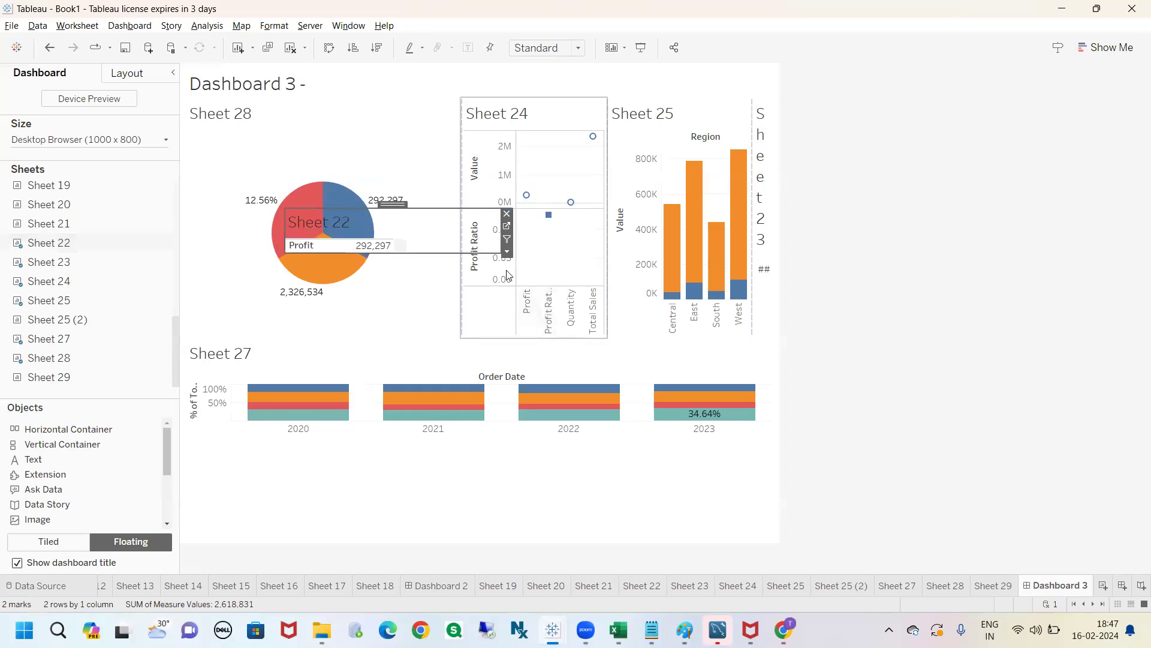
left_click(547, 47)
left_click(540, 102)
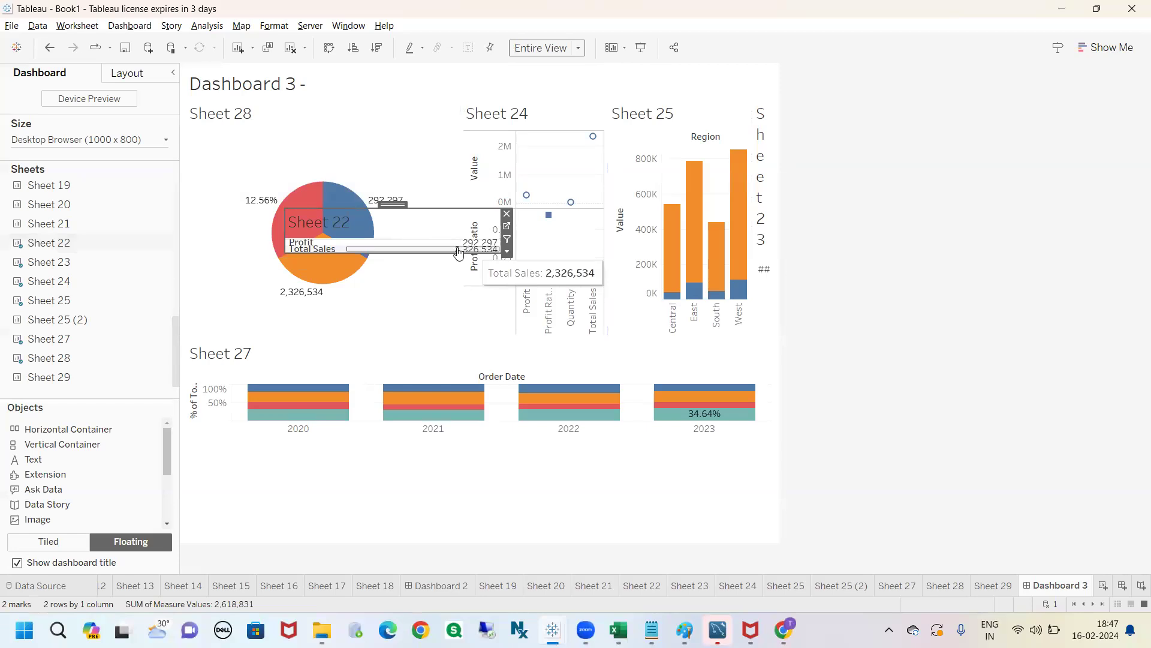
left_click_drag(437, 252, 402, 278)
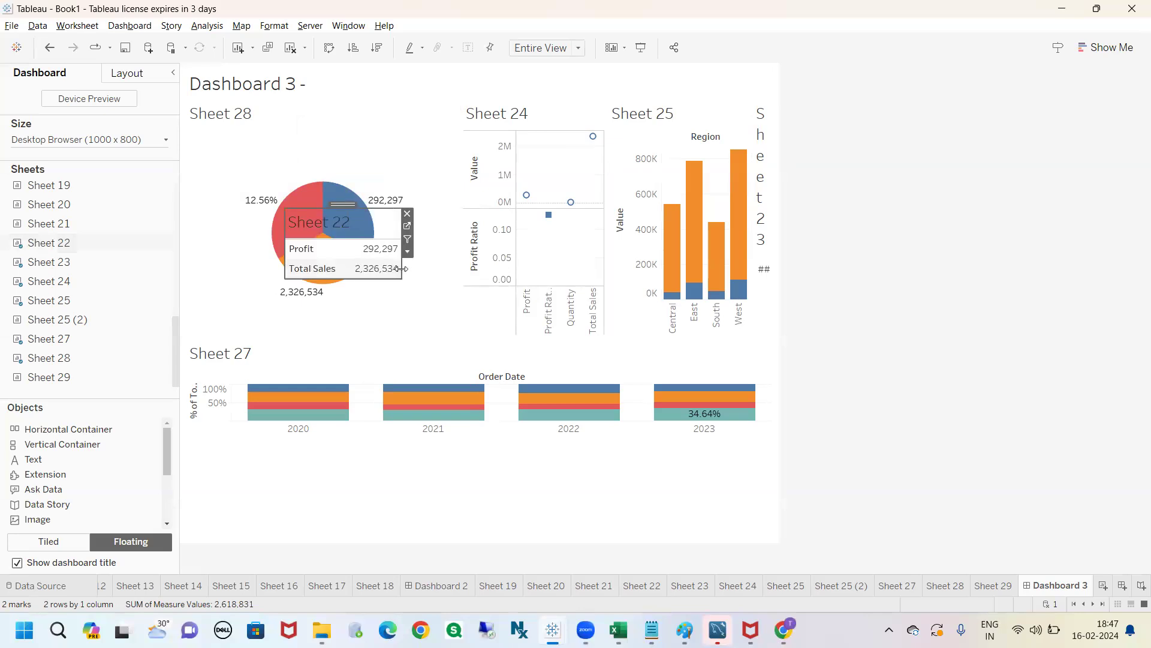
- Set new dashboard items back to tiled and convert the floating Sheet 22 to a tiled item
left_click(43, 542)
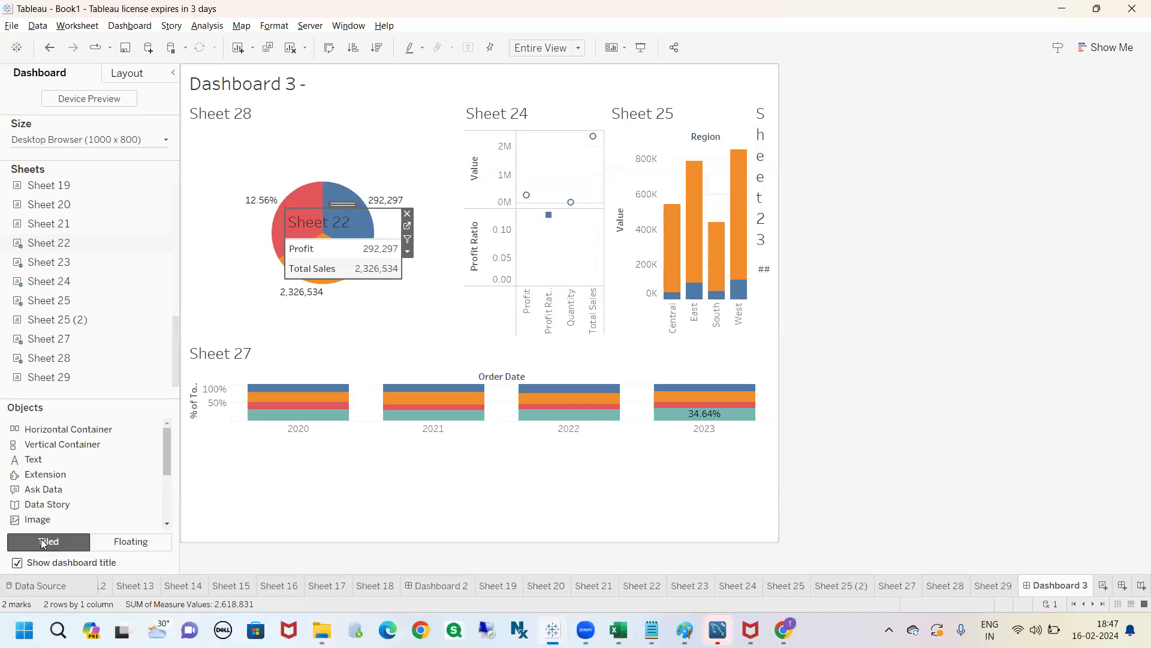
left_click(802, 412)
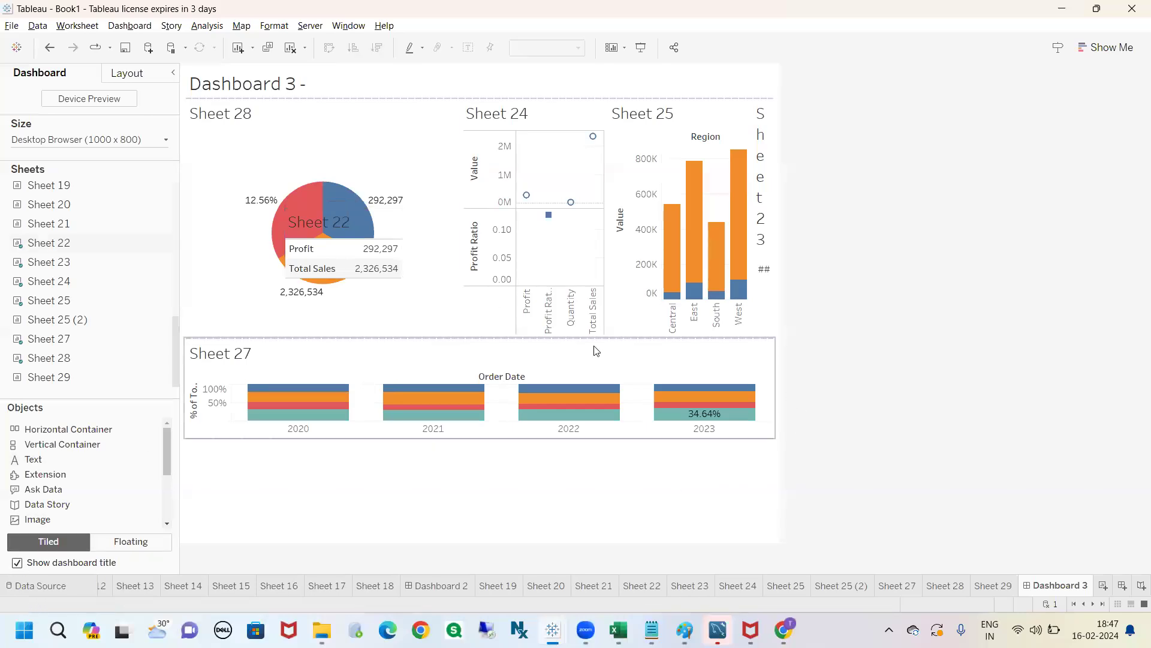
left_click(328, 228)
left_click_drag(339, 206, 339, 118)
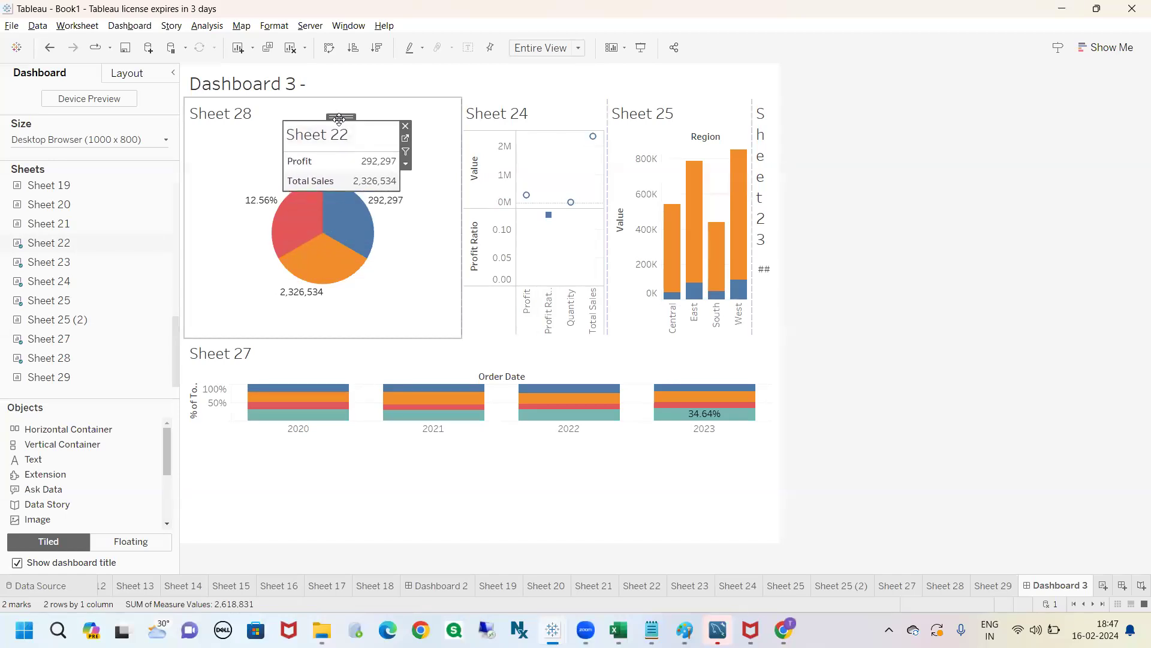
left_click(406, 165)
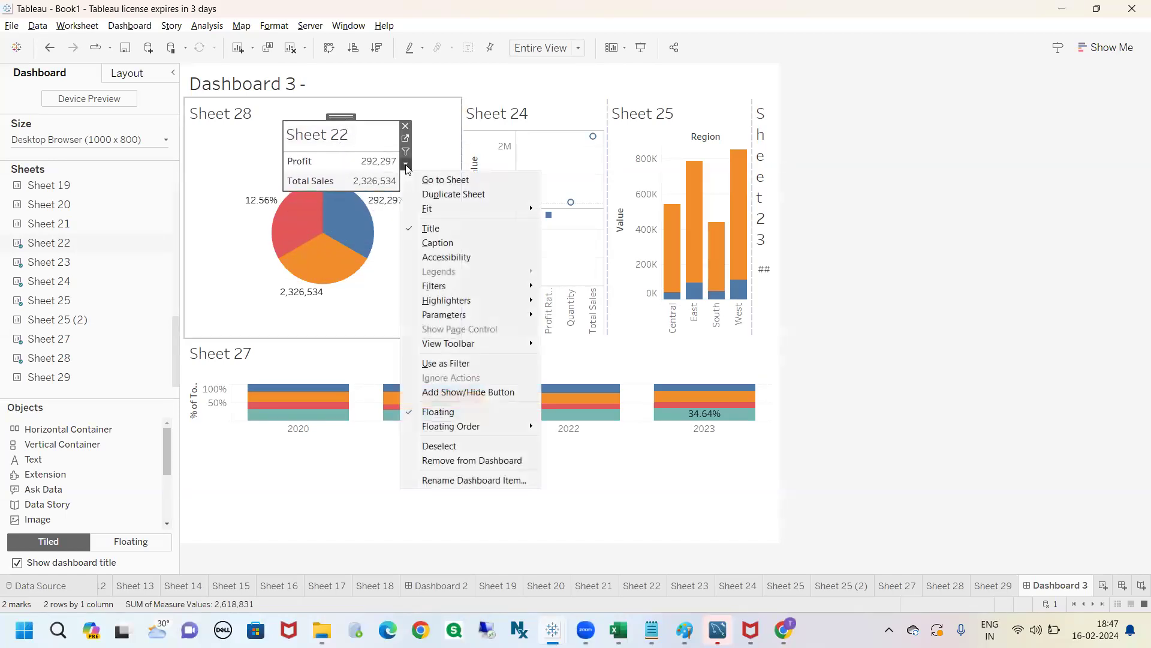
left_click(455, 411)
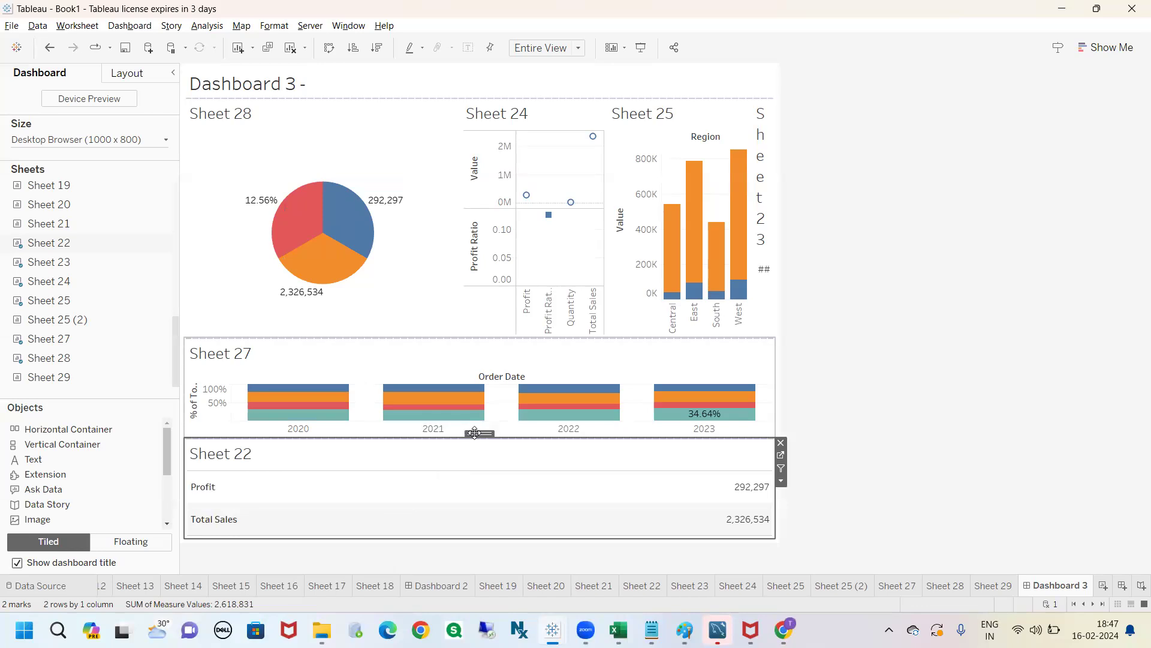
left_click(878, 302)
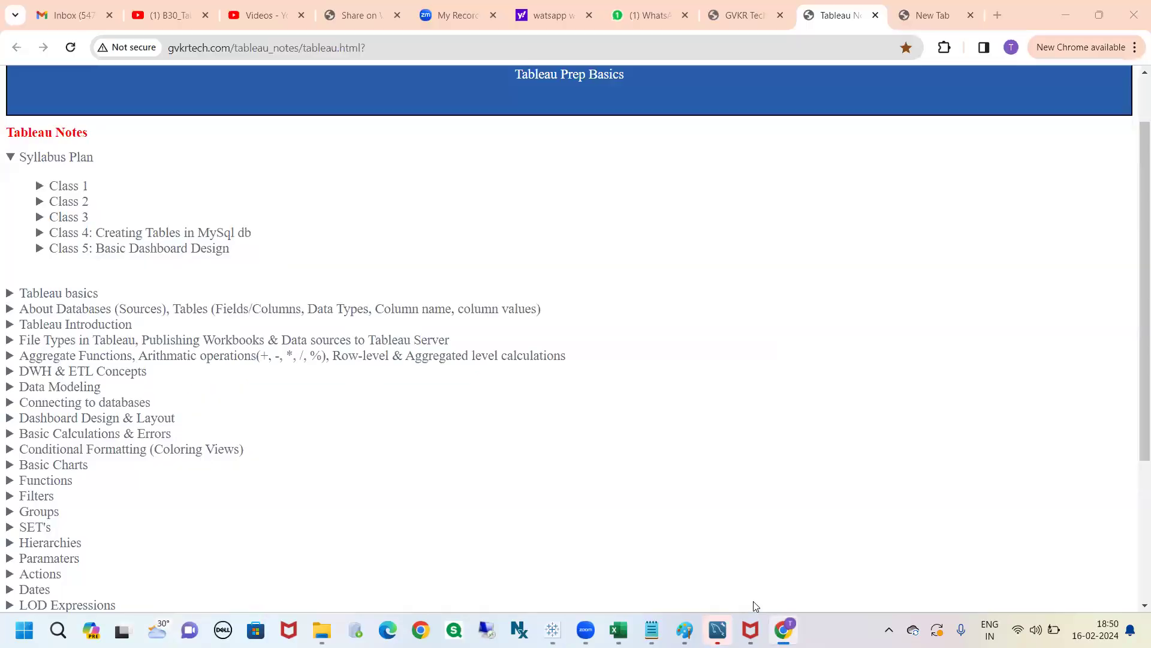
left_click(976, 76)
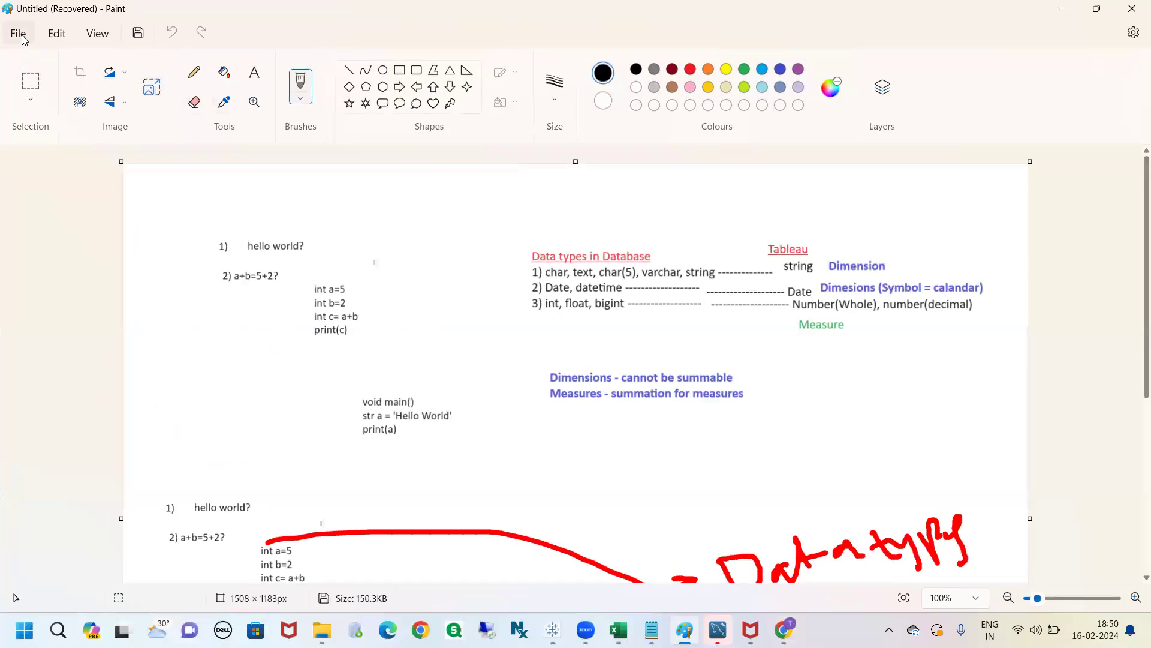
left_click(19, 33)
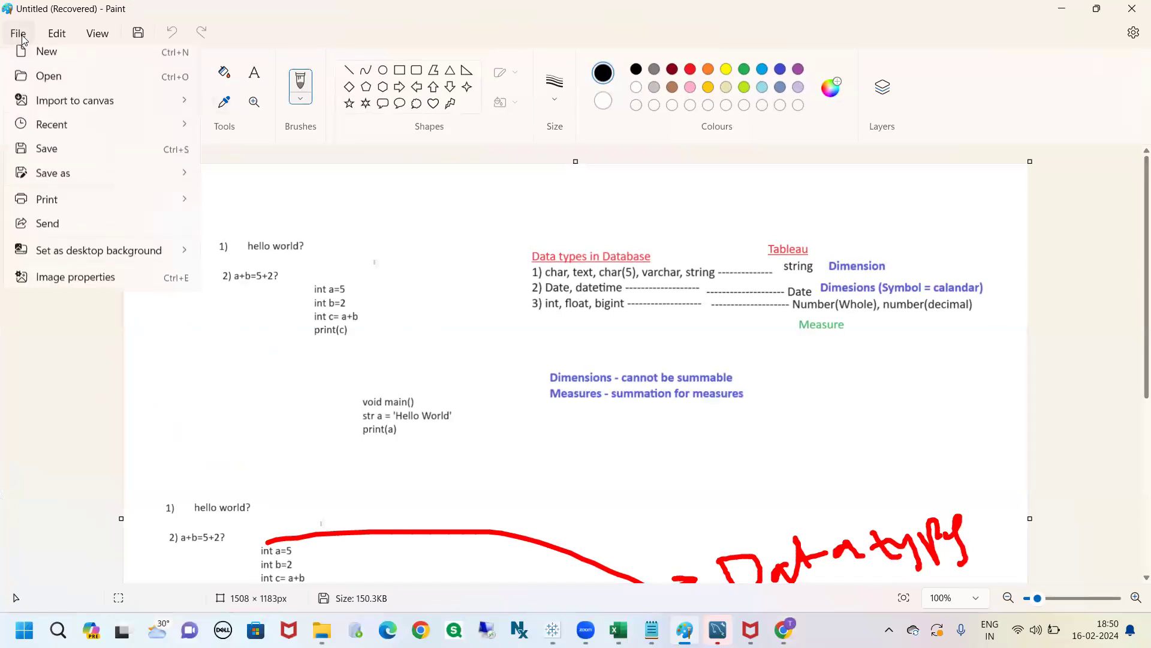
left_click(42, 62)
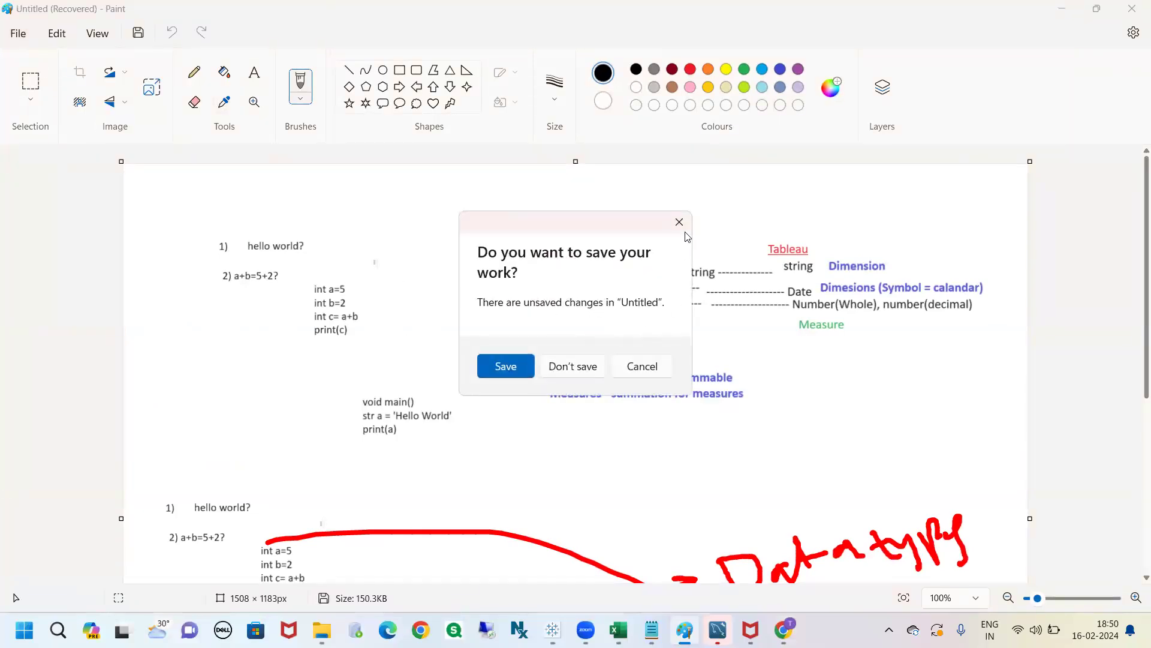
left_click(679, 222)
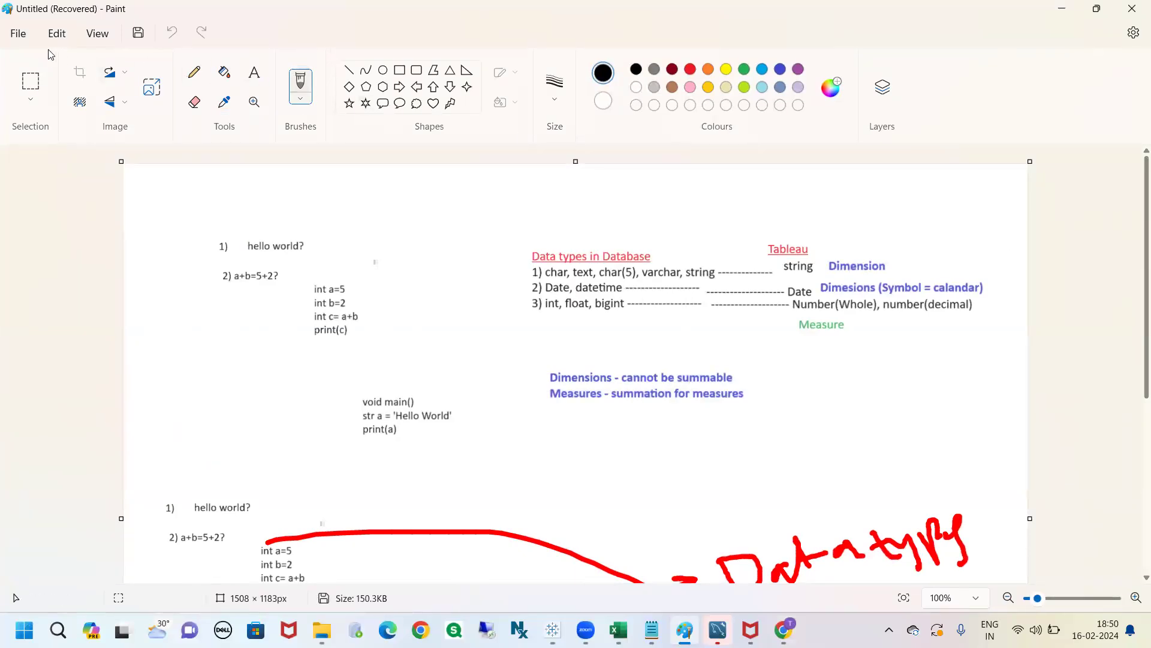
- Open a new blank Paint window and maximize it
left_click(58, 630)
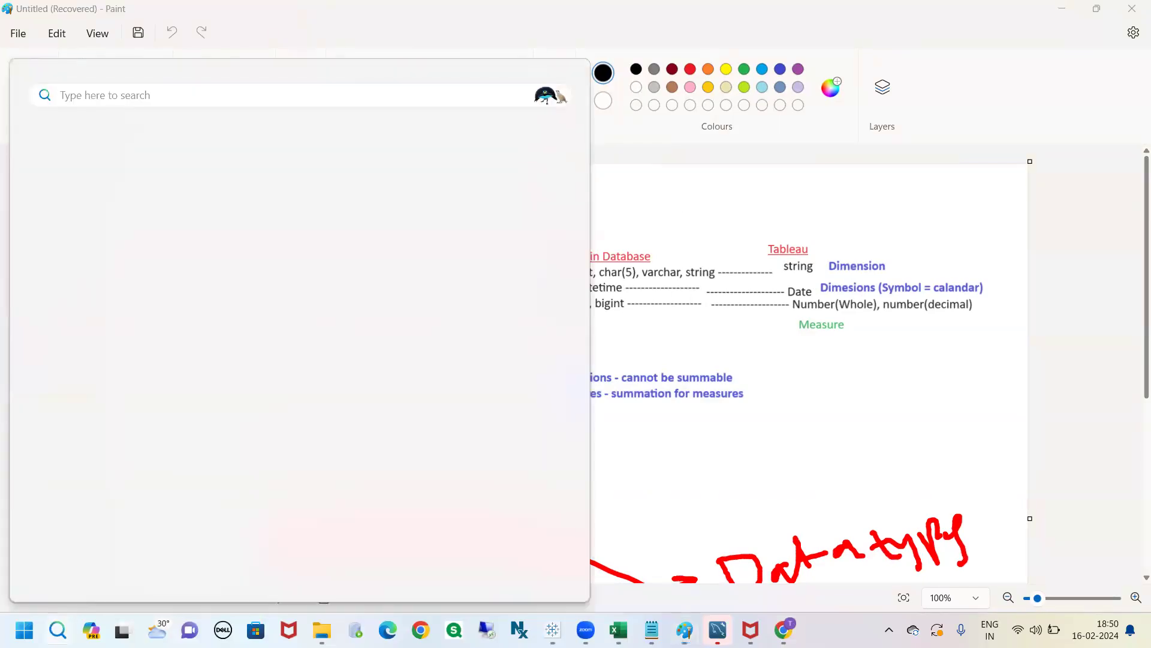
type("paint")
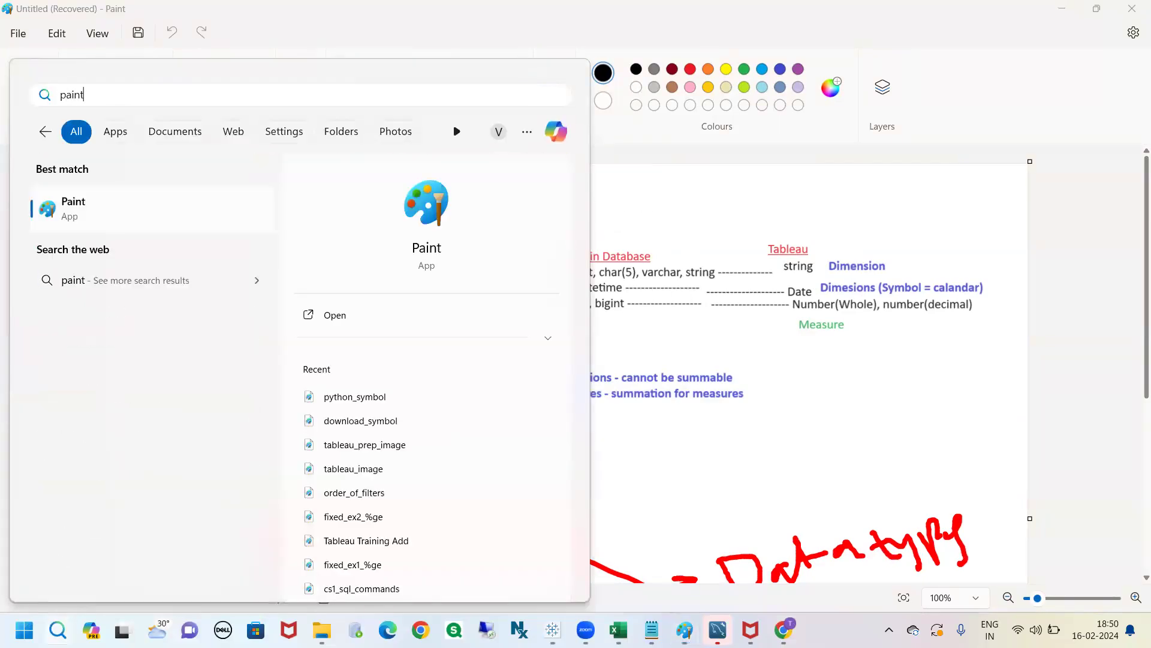
left_click(108, 215)
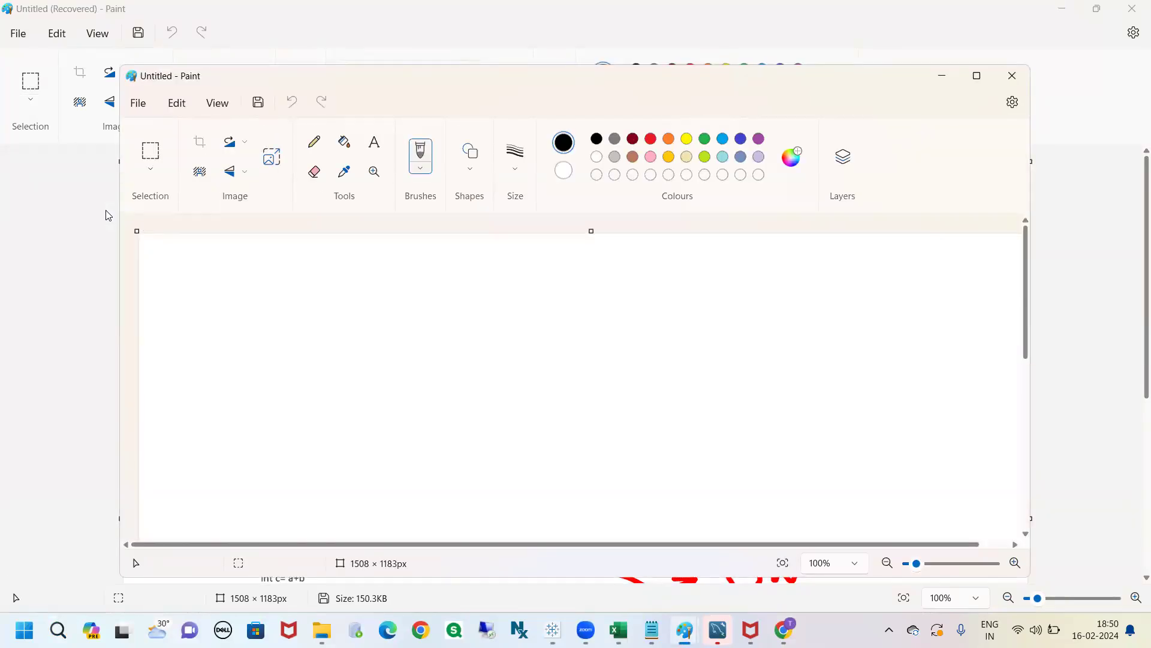
left_click(977, 75)
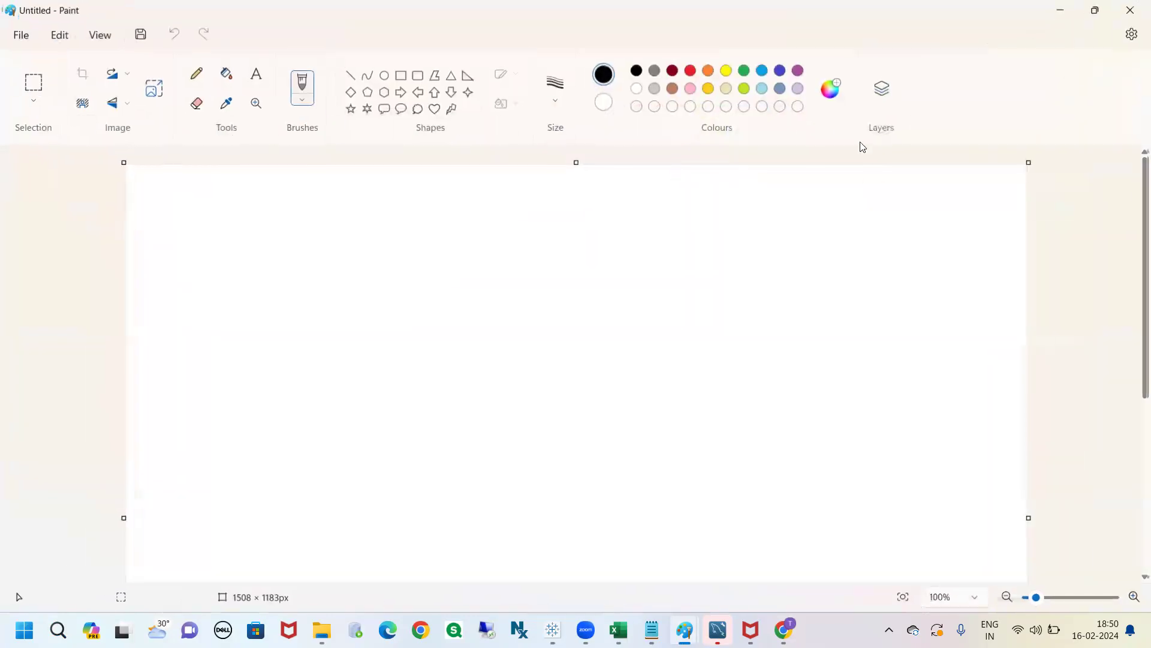
- Draw a large square-cornered box on one half of the canvas and label it "bar chart" inside
left_click(383, 71)
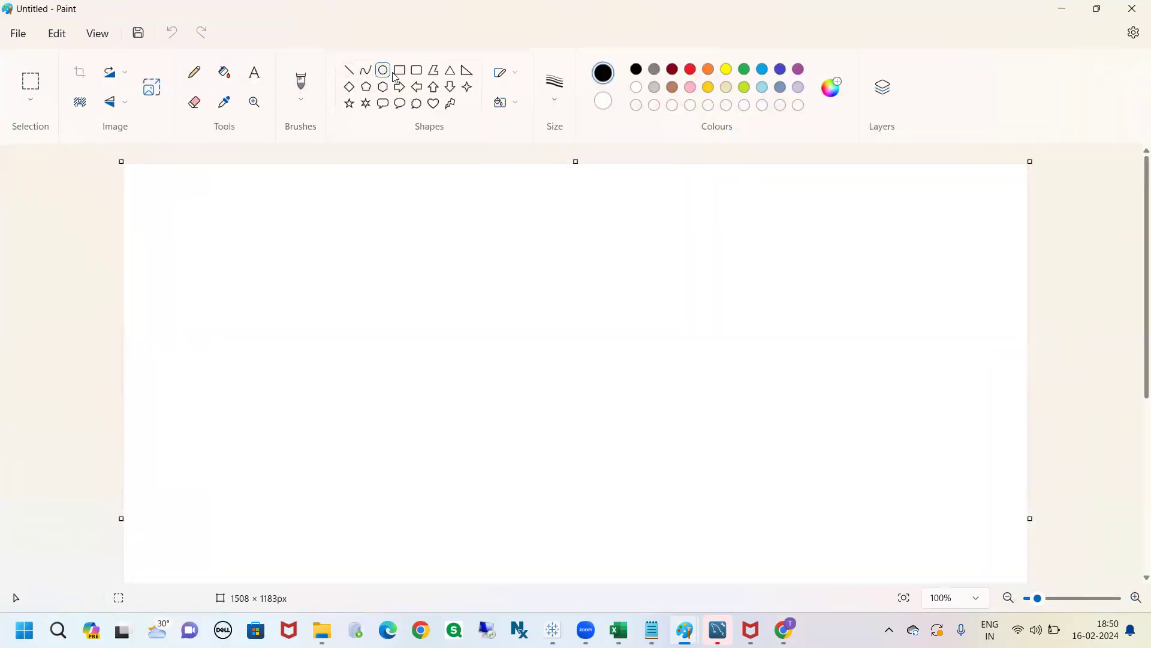
left_click(400, 72)
left_click_drag(178, 225, 429, 455)
left_click(668, 398)
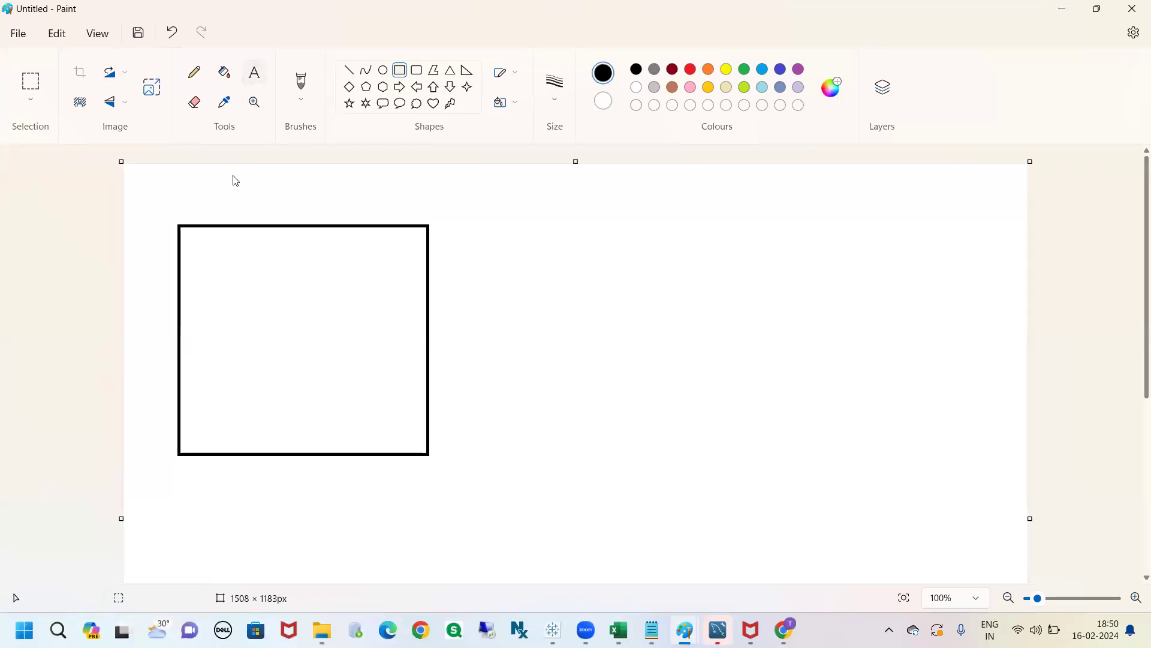
left_click(254, 72)
left_click(218, 316)
type("bar chart")
left_click(684, 367)
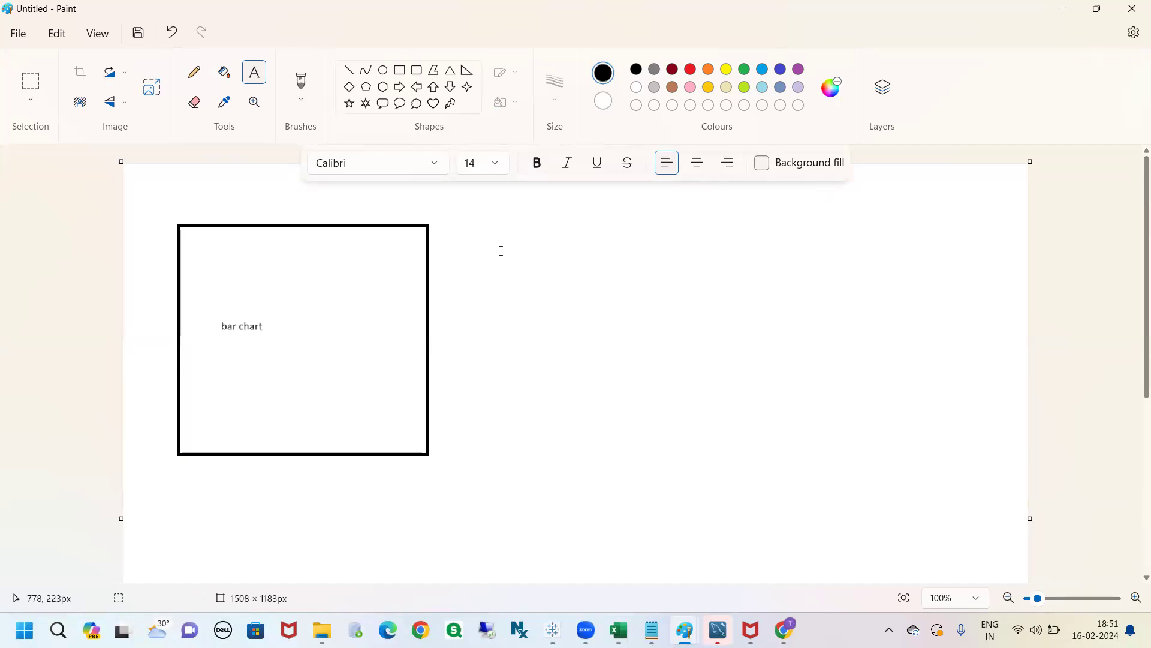
- Draw a wider rounded rectangle beside the first box and label it "line" inside
left_click(416, 70)
left_click_drag(499, 228, 887, 473)
left_click(981, 318)
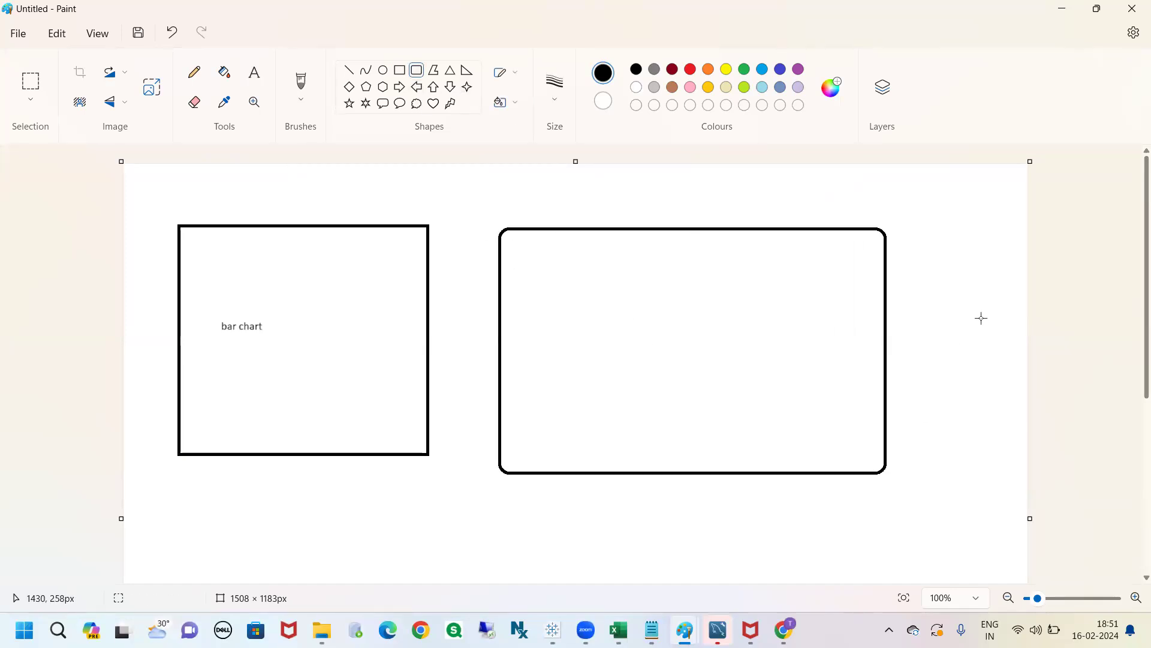
left_click(255, 81)
left_click(630, 348)
type("line")
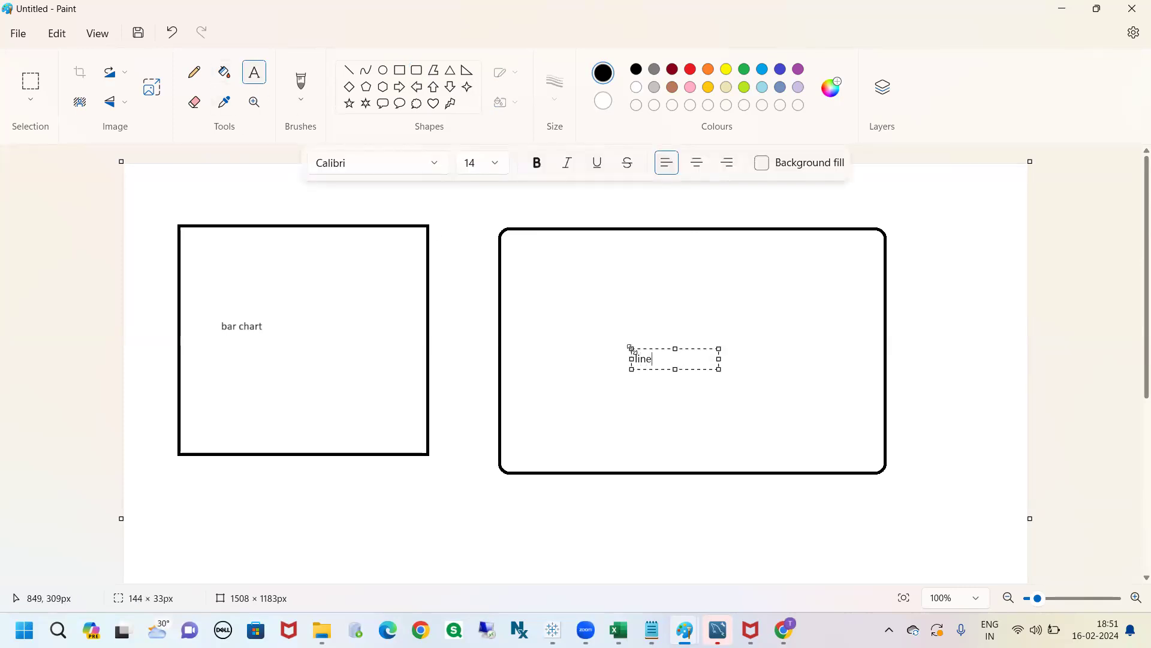
left_click(989, 299)
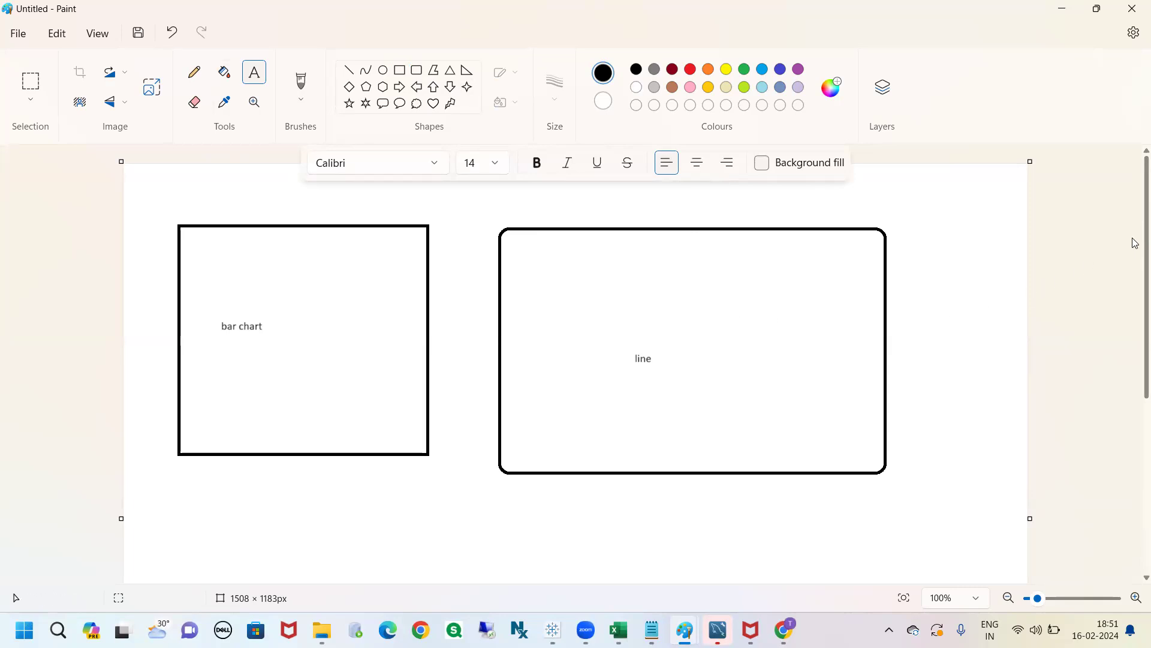
mouse_move(1135, 270)
left_mouse_down()
mouse_move(1135, 435)
mouse_move(1133, 234)
left_mouse_up()
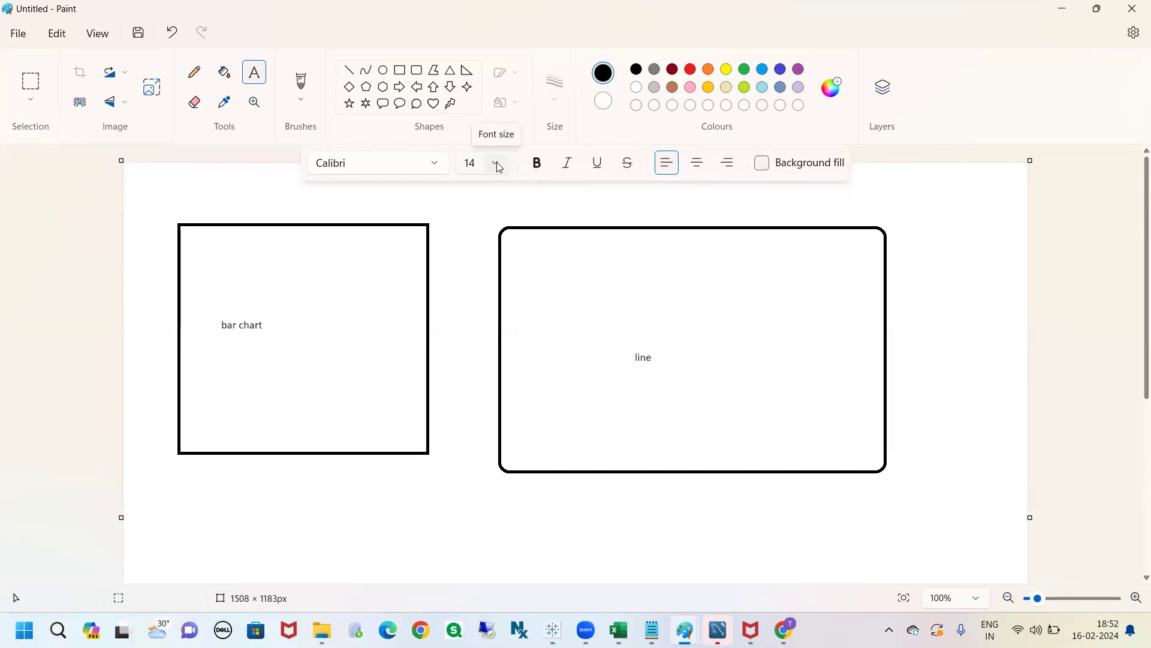
left_click_drag(1135, 209, 1129, 286)
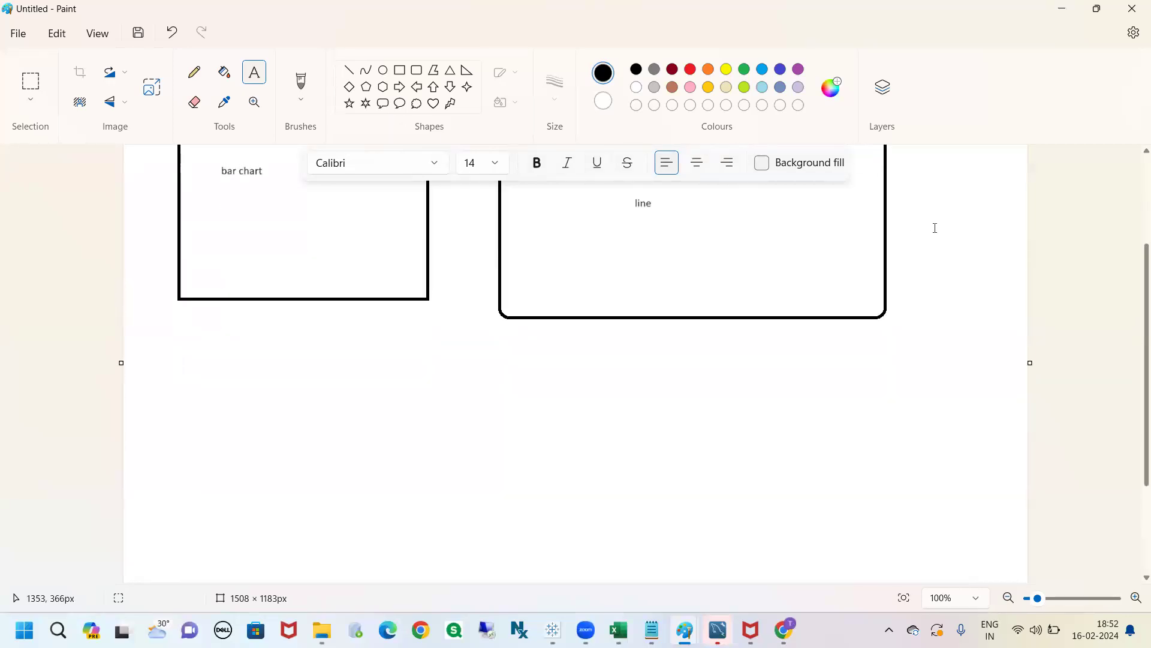
scroll(1134, 271, "up", 3)
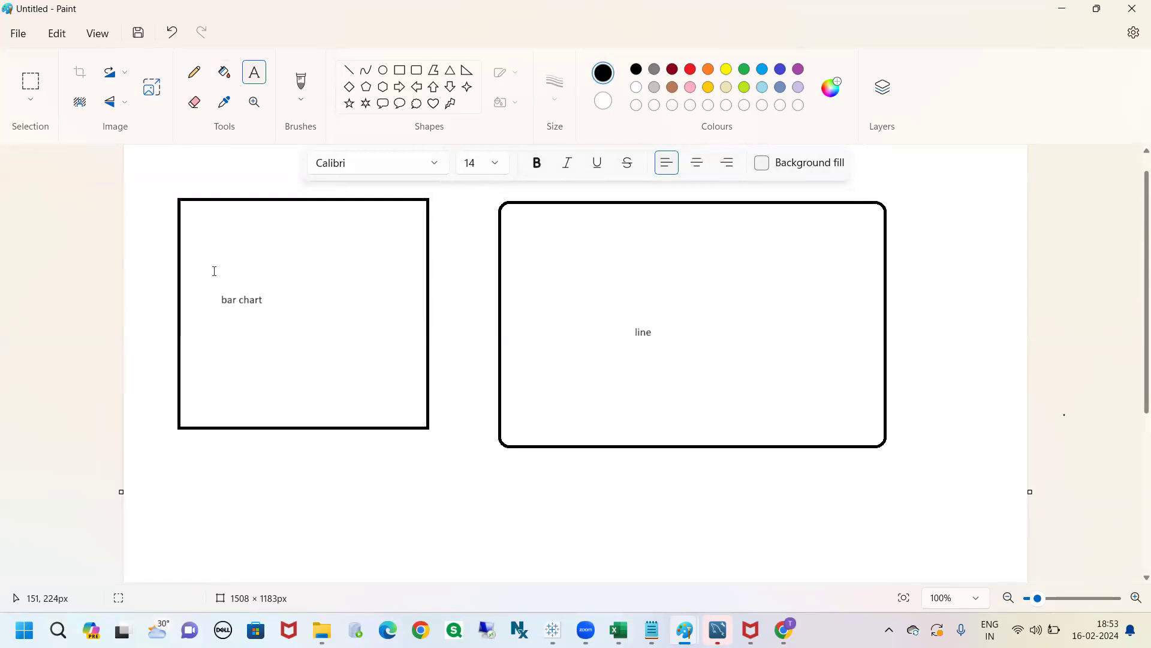
left_click_drag(208, 271, 297, 310)
left_click_drag(619, 308, 707, 350)
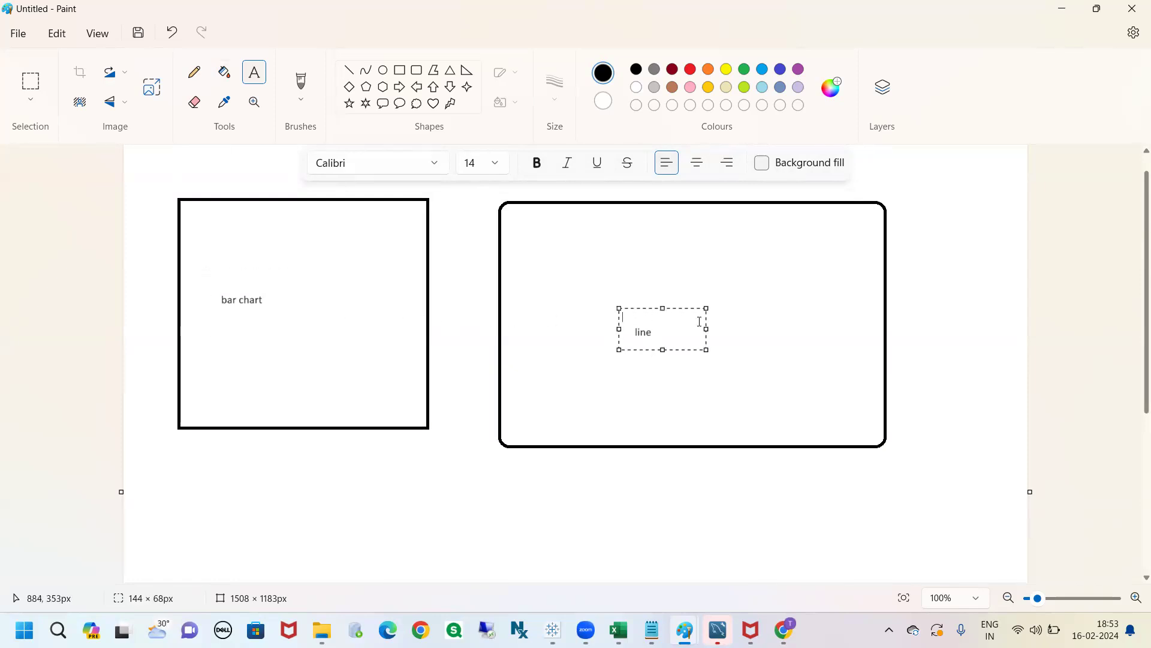
- Add the text "region" and "sales" on two lines above the bar chart label in the square box
left_click(233, 269)
left_click(233, 269)
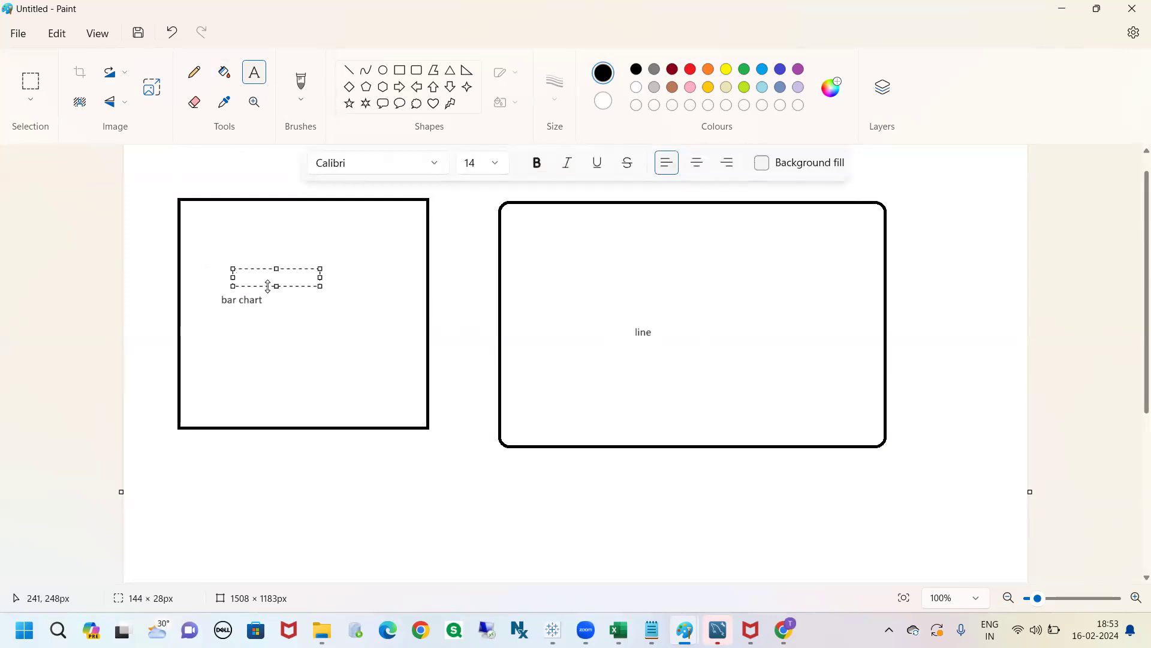
type("region")
key("Return")
type("sales")
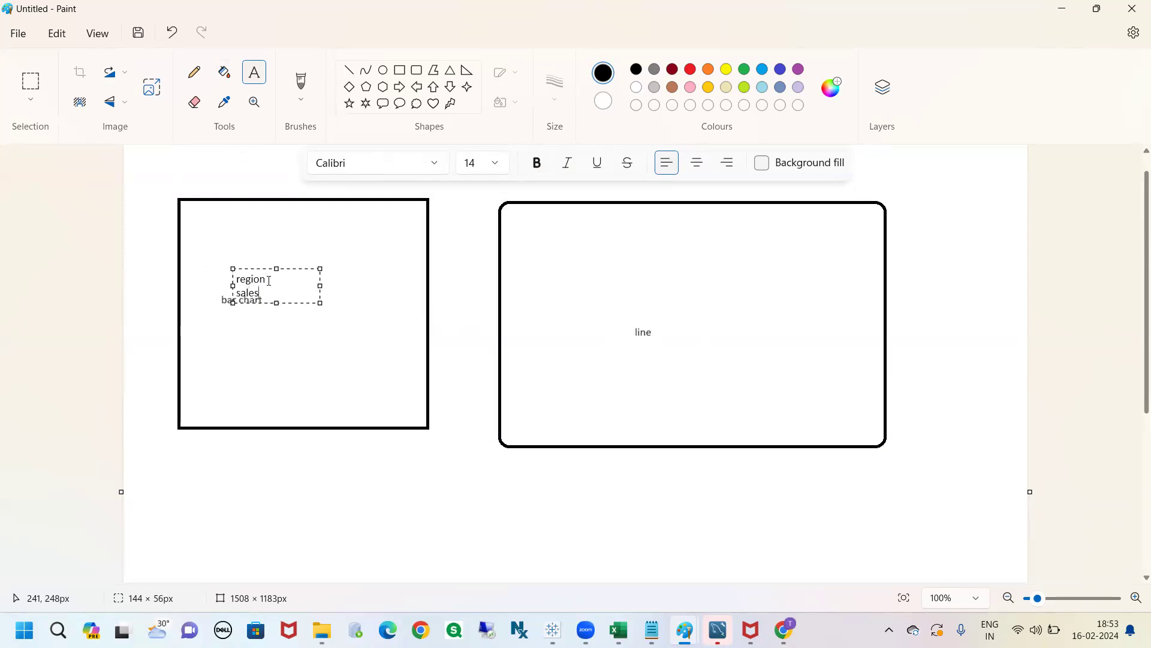
left_click_drag(276, 268, 275, 251)
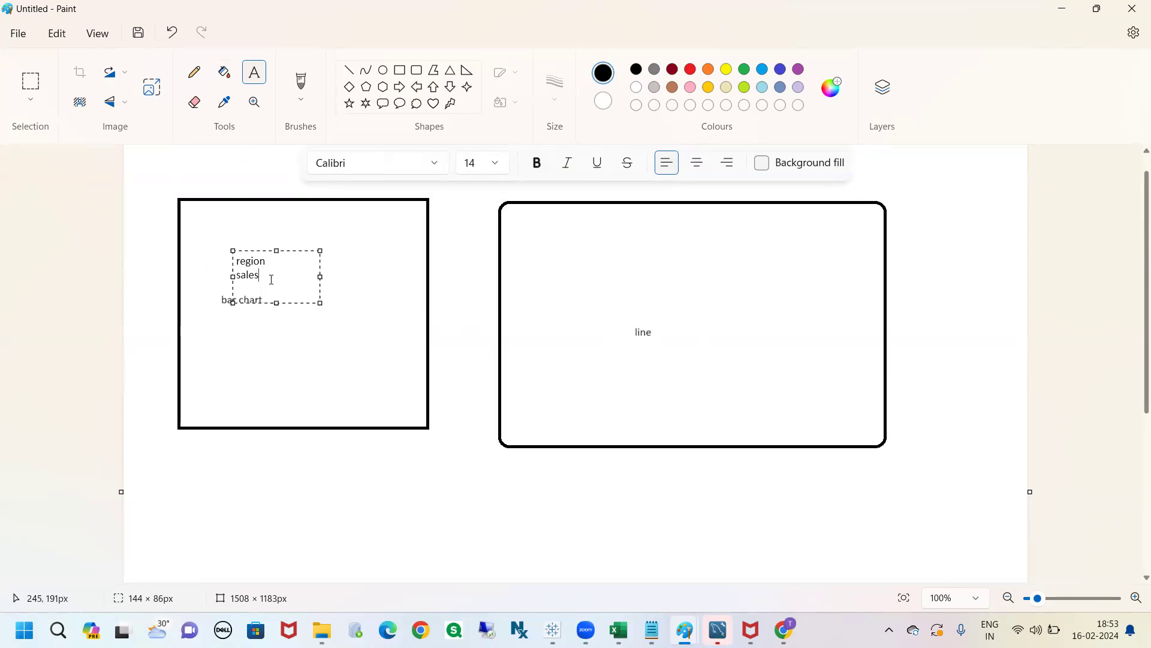
left_click(267, 318)
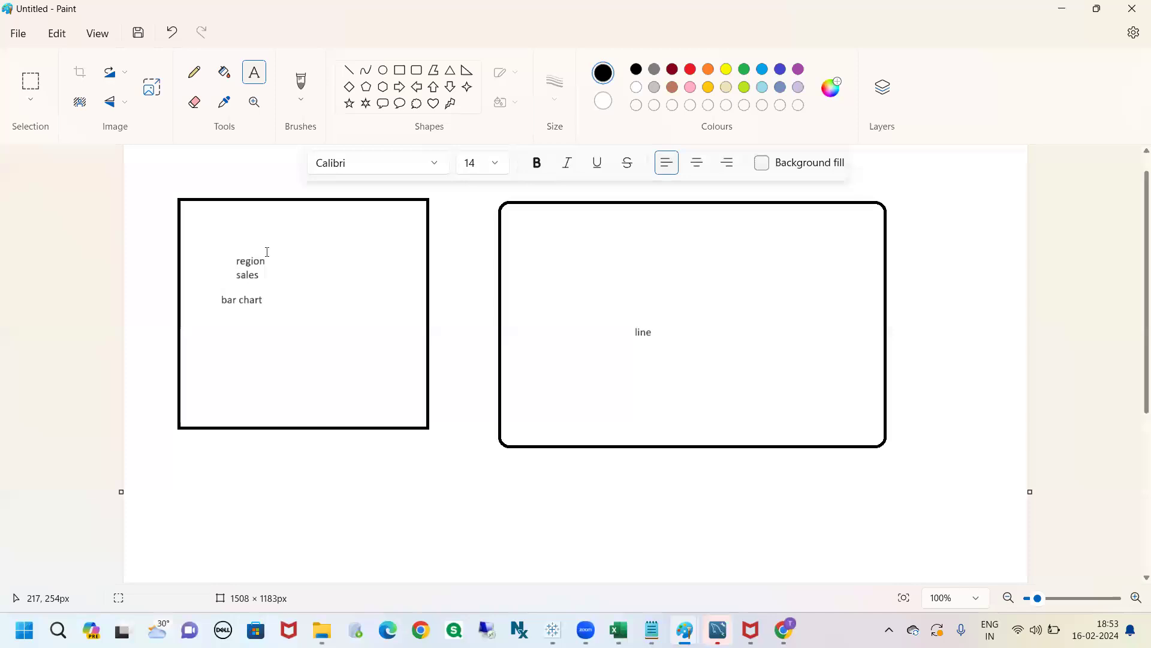
- Add the text "order date & PROFIT & SALES" above the line label and widen its text box
left_click_drag(612, 296, 694, 310)
type("order date")
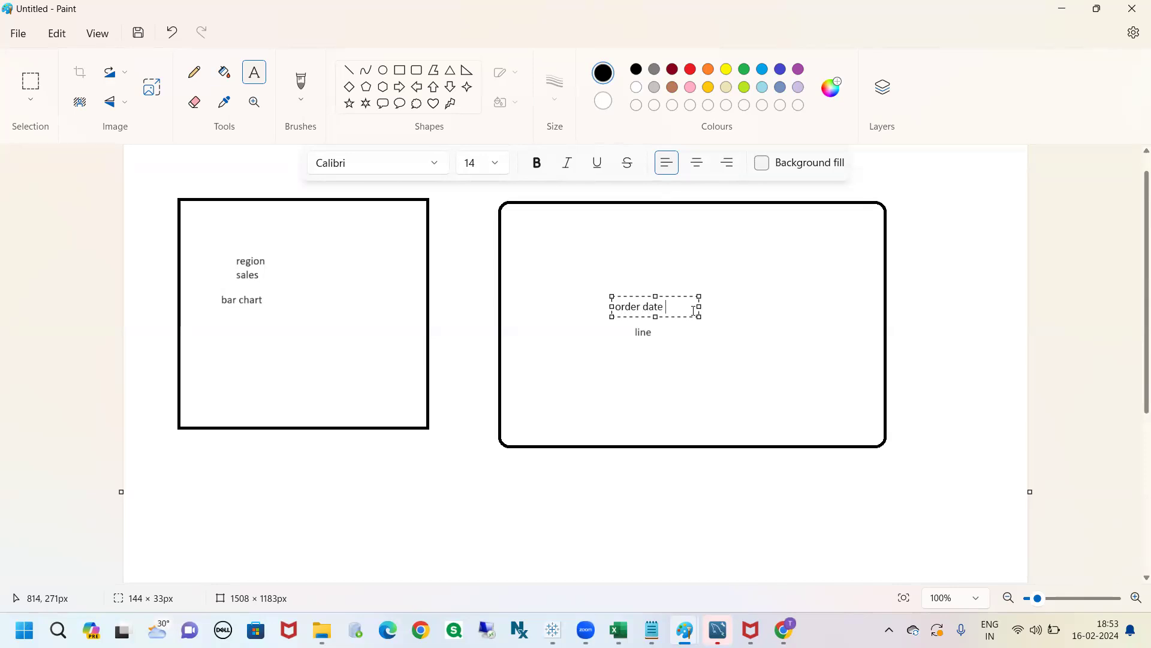
type(" & PROFIT & SALES")
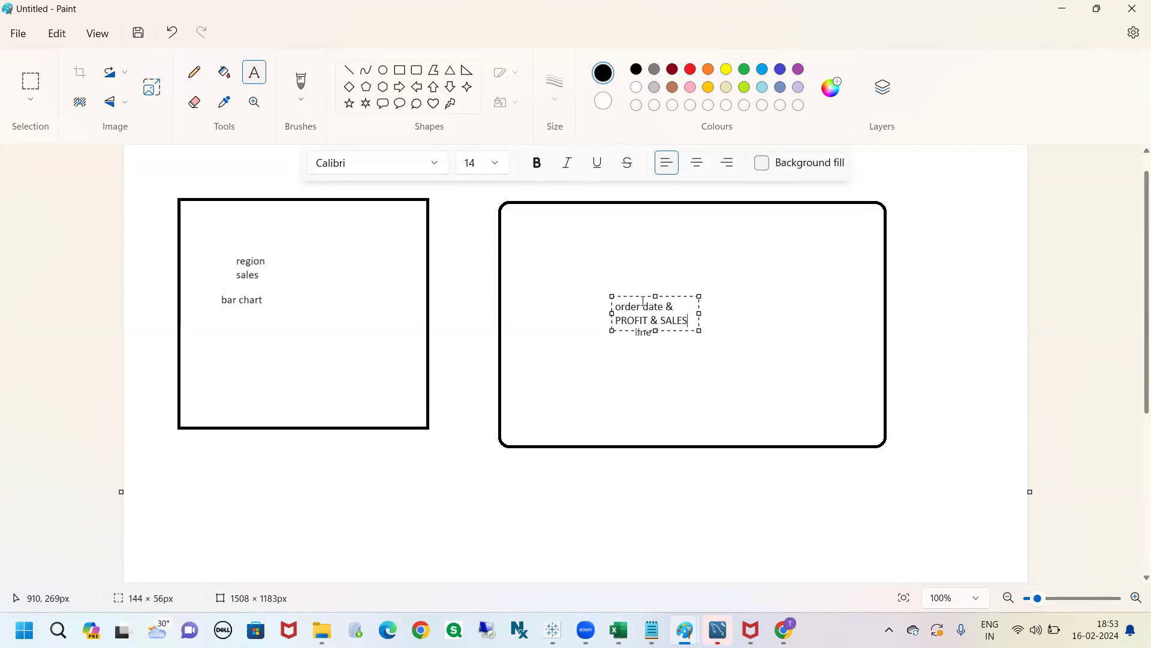
left_click_drag(650, 296, 649, 271)
left_click_drag(699, 330, 732, 307)
left_click(917, 269)
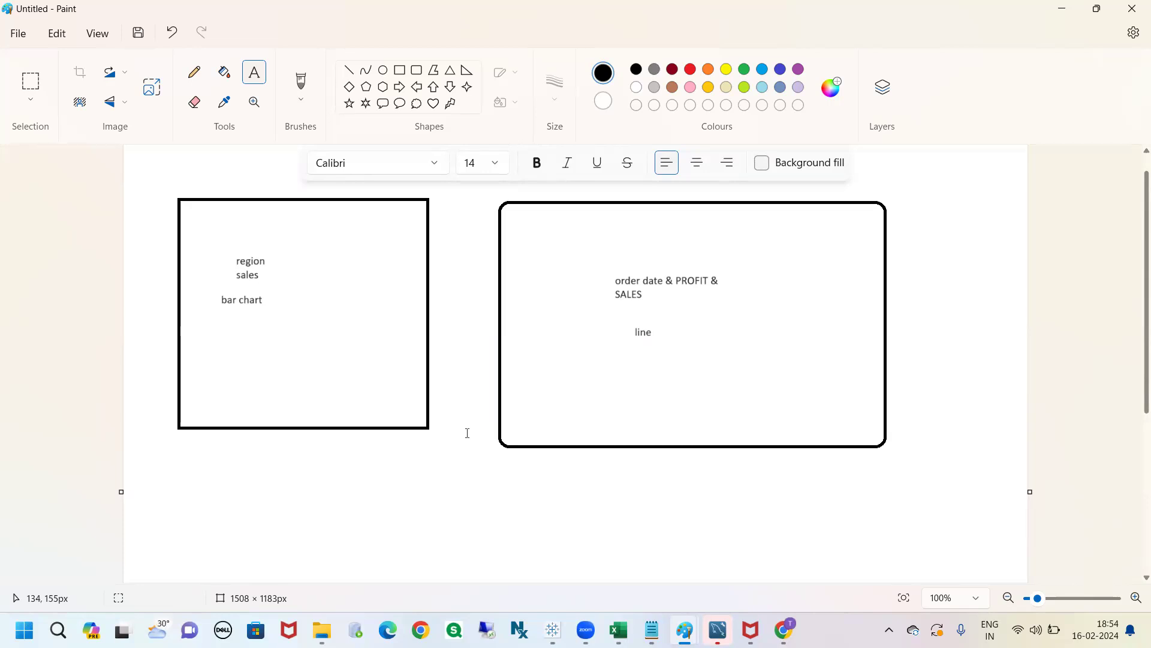
- Select the area around the rounded rectangle with its labels and delete it from the canvas
left_click(552, 630)
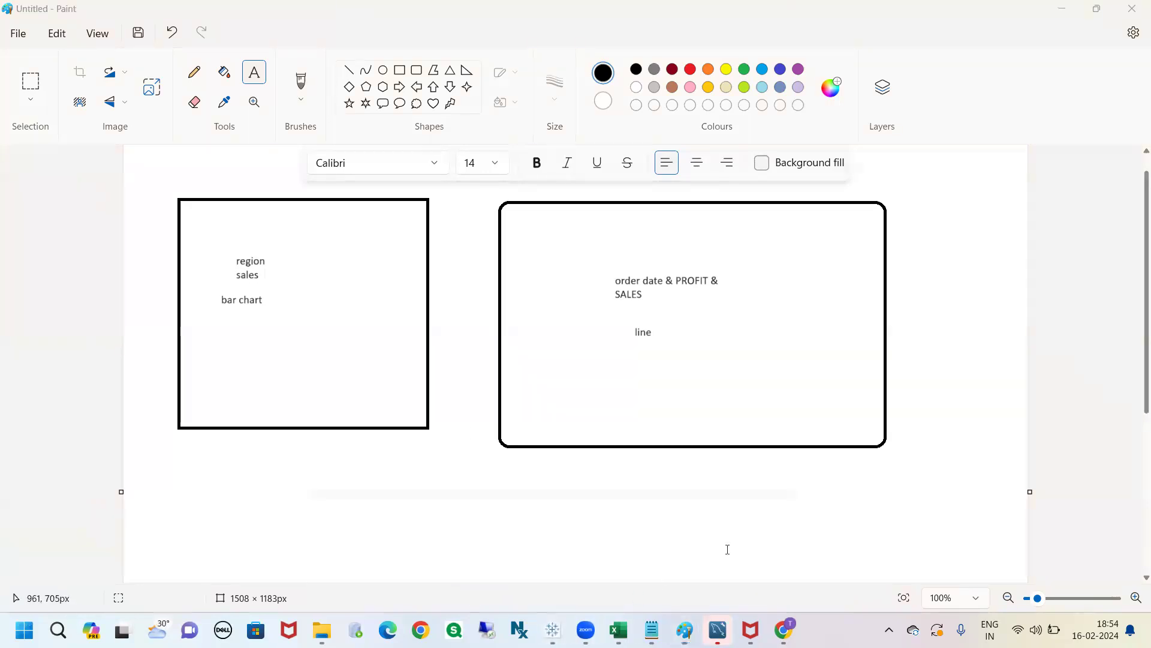
left_click(944, 296)
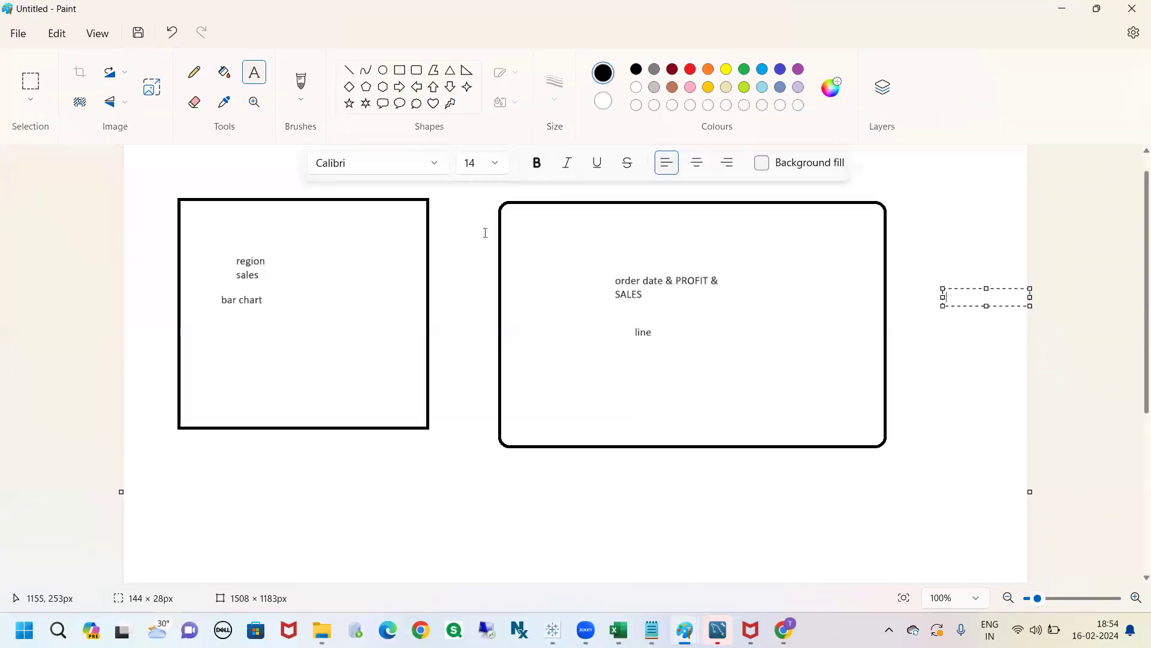
left_click(30, 81)
left_click_drag(462, 185, 509, 349)
left_click_drag(617, 436, 945, 501)
key("Delete")
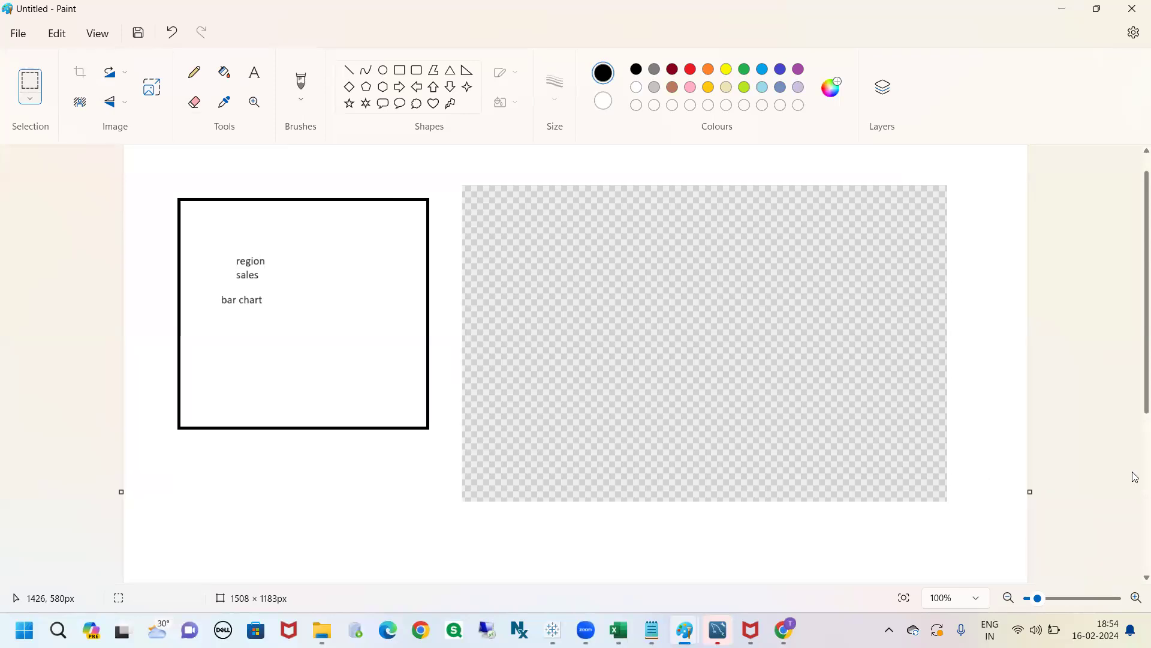
- Switch to the Tableau Book1 workbook and build a bar chart on a new worksheet with Name on rows and Marks on columns
left_click_drag(159, 175, 437, 473)
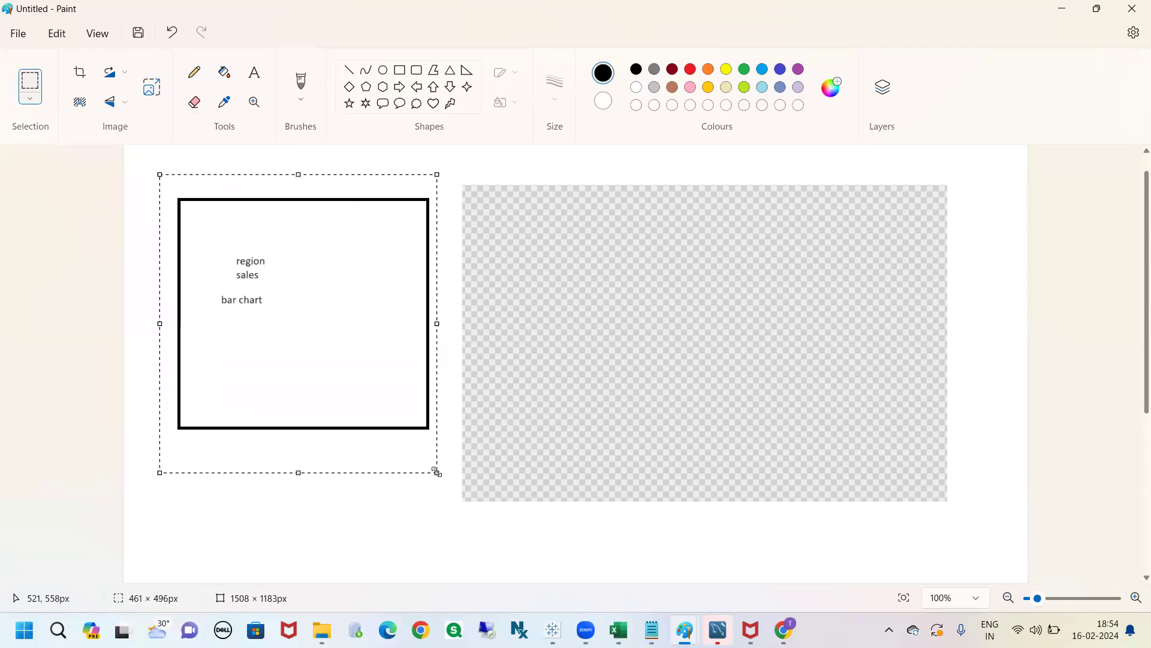
left_click(553, 629)
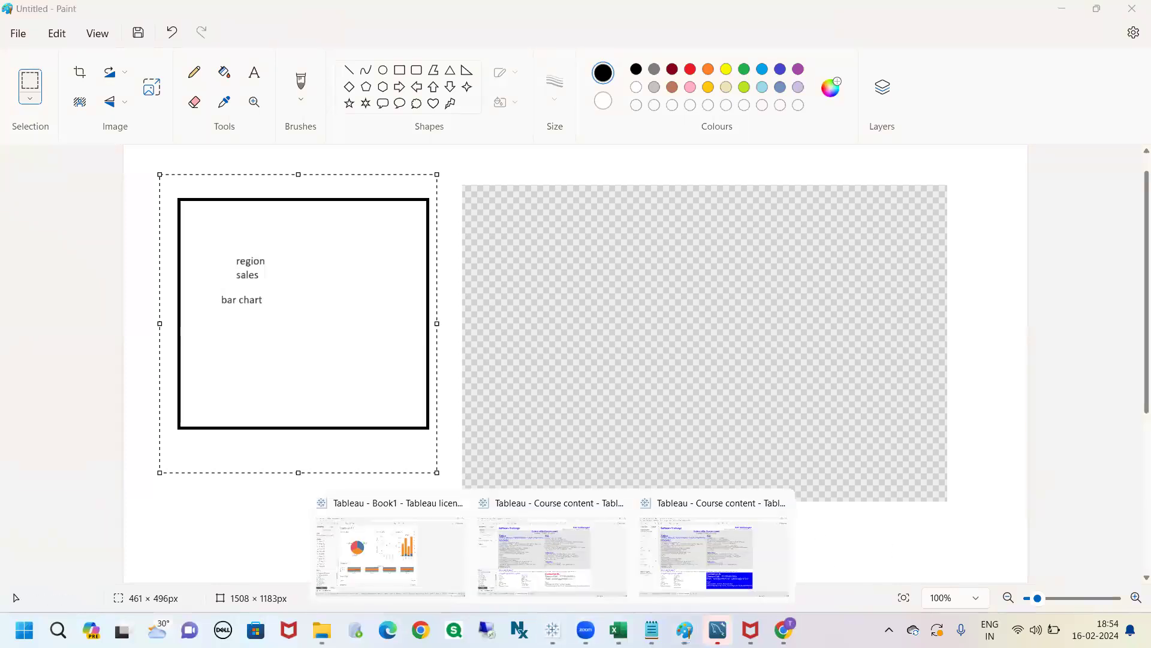
left_click(442, 553)
left_click(1103, 588)
left_click_drag(76, 218, 419, 97)
left_click_drag(42, 266, 456, 73)
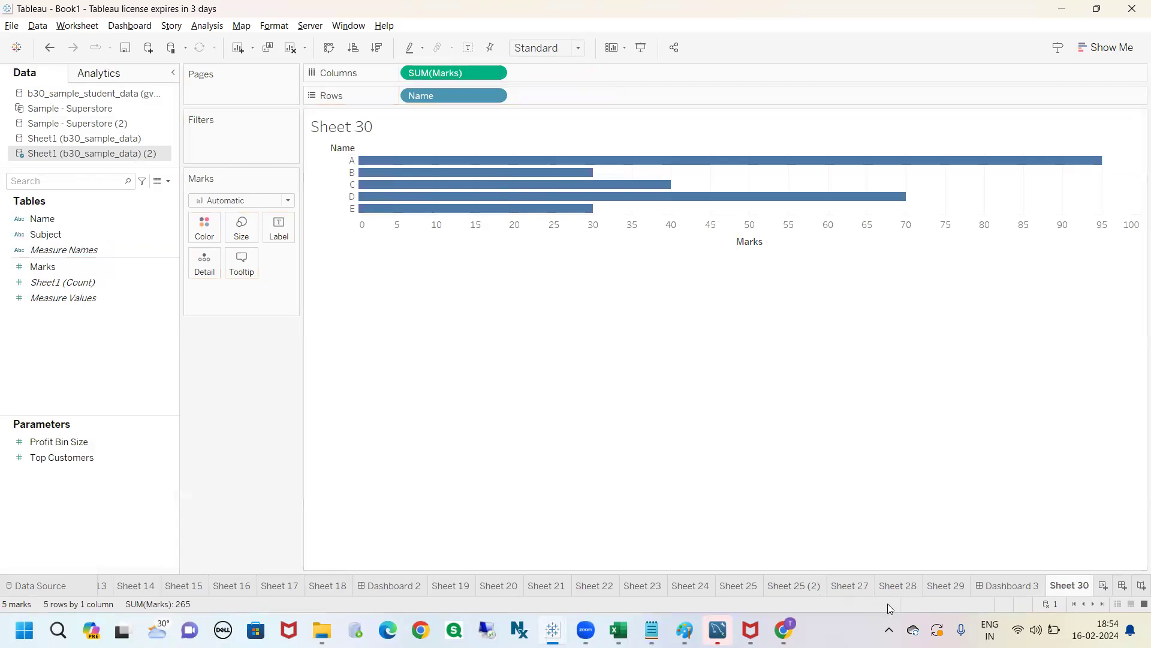
- Create a new dashboard, place Sheet 30 on it and set its fit to Entire View
left_click(1123, 586)
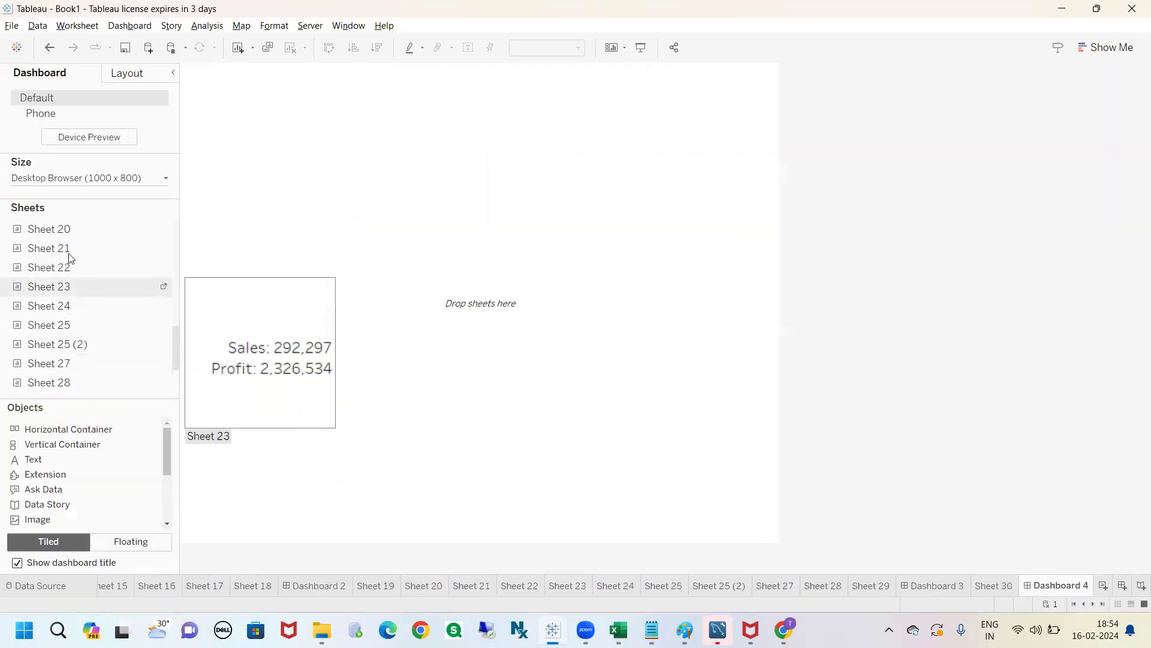
scroll(70, 263, "down", 2)
left_click_drag(67, 378, 367, 260)
left_click(543, 48)
left_click(569, 140)
left_click(869, 221)
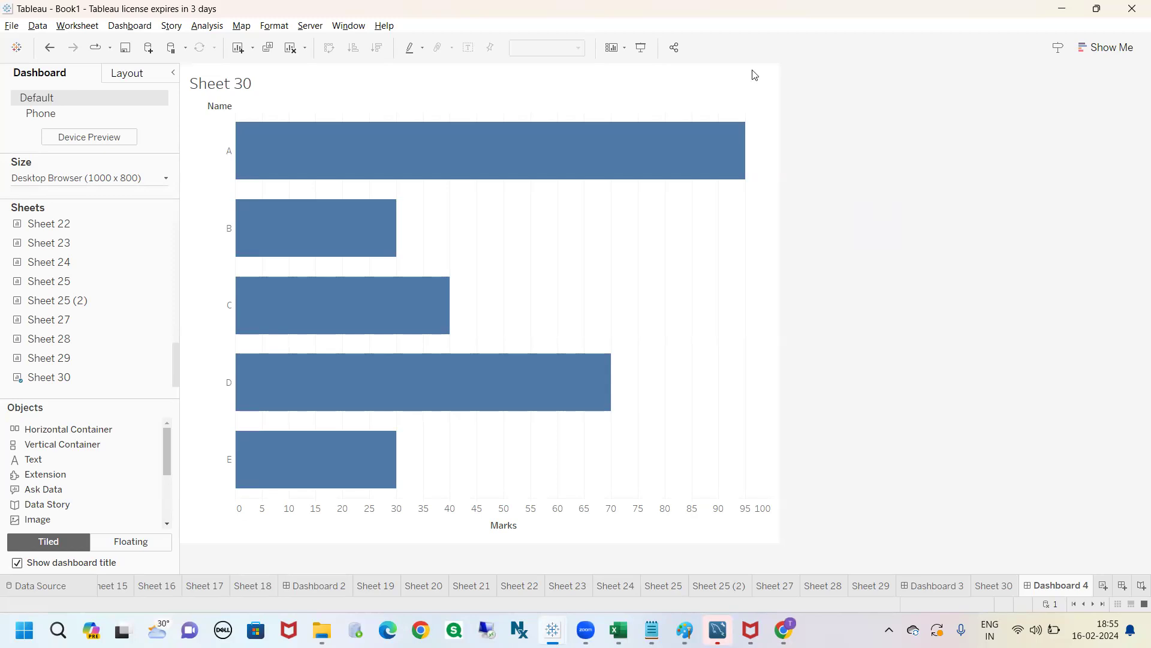
- Preview the dashboard with Sheet 30 in presentation mode and return to the editing view
mouse_move(750, 630)
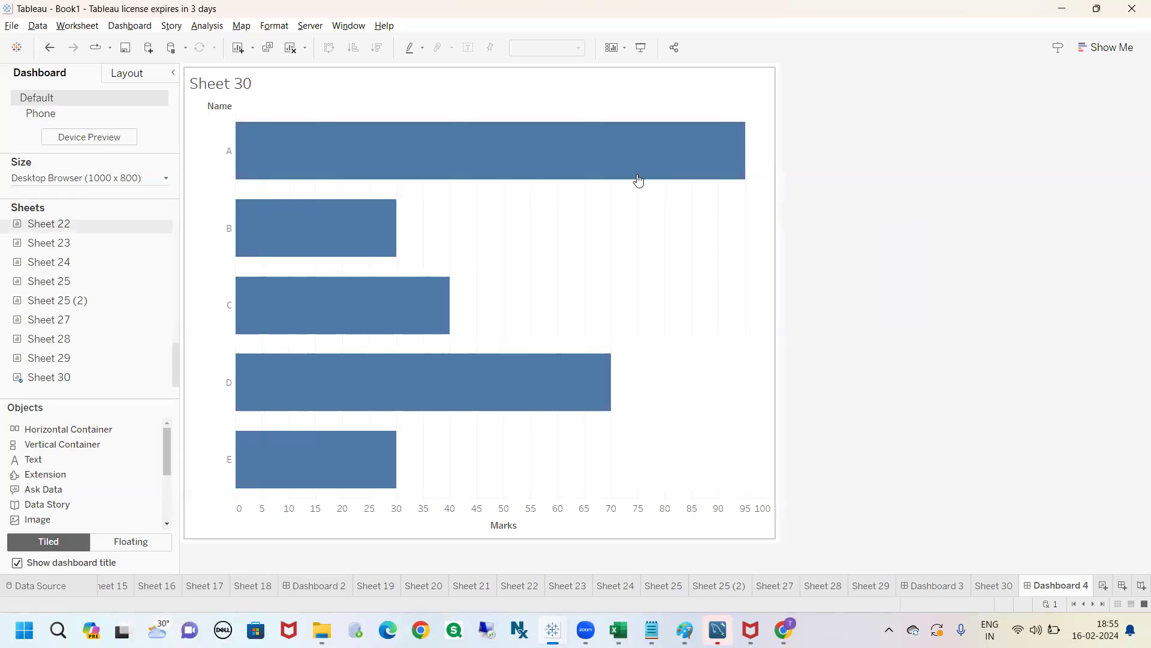
mouse_move(81, 351)
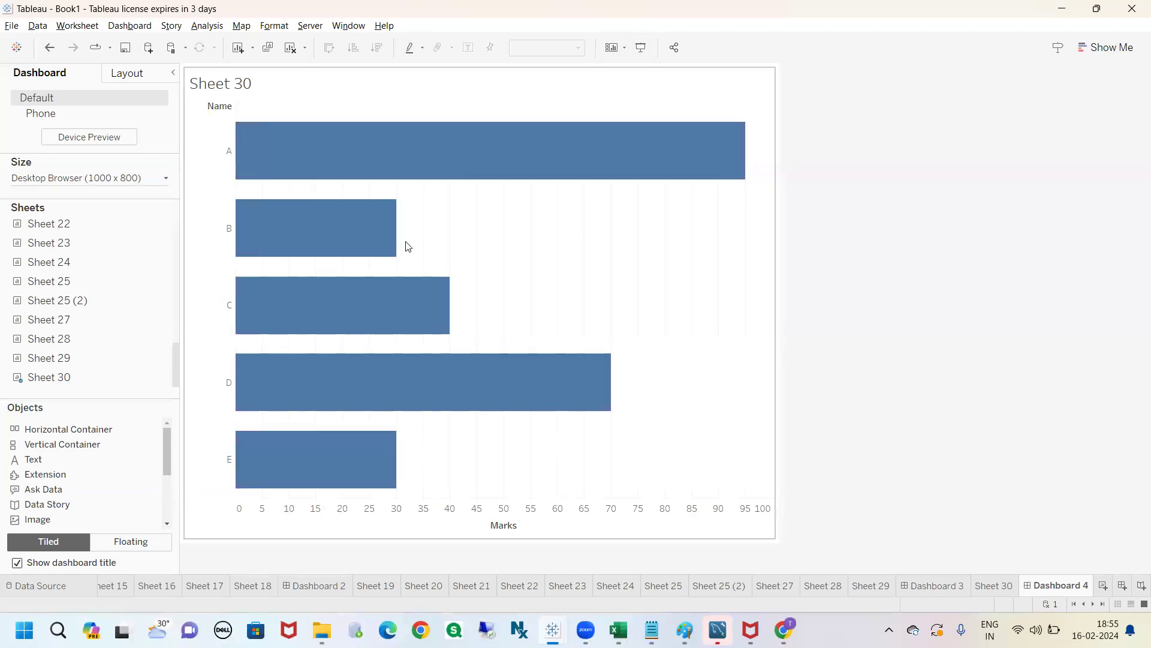
left_click(394, 94)
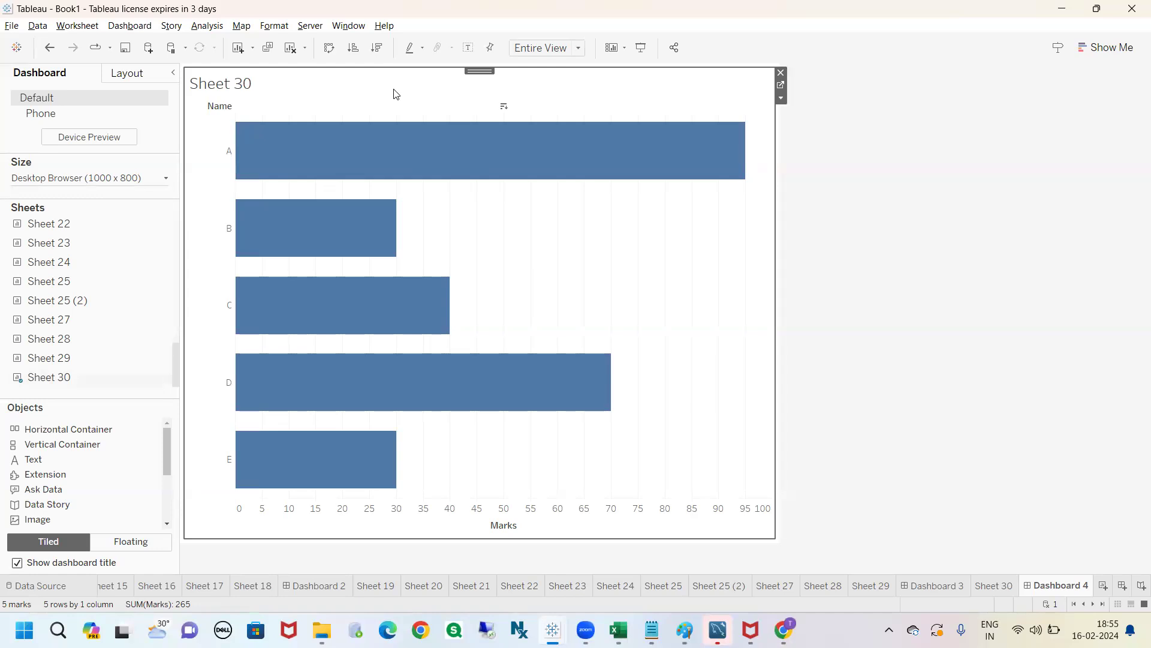
left_click(640, 48)
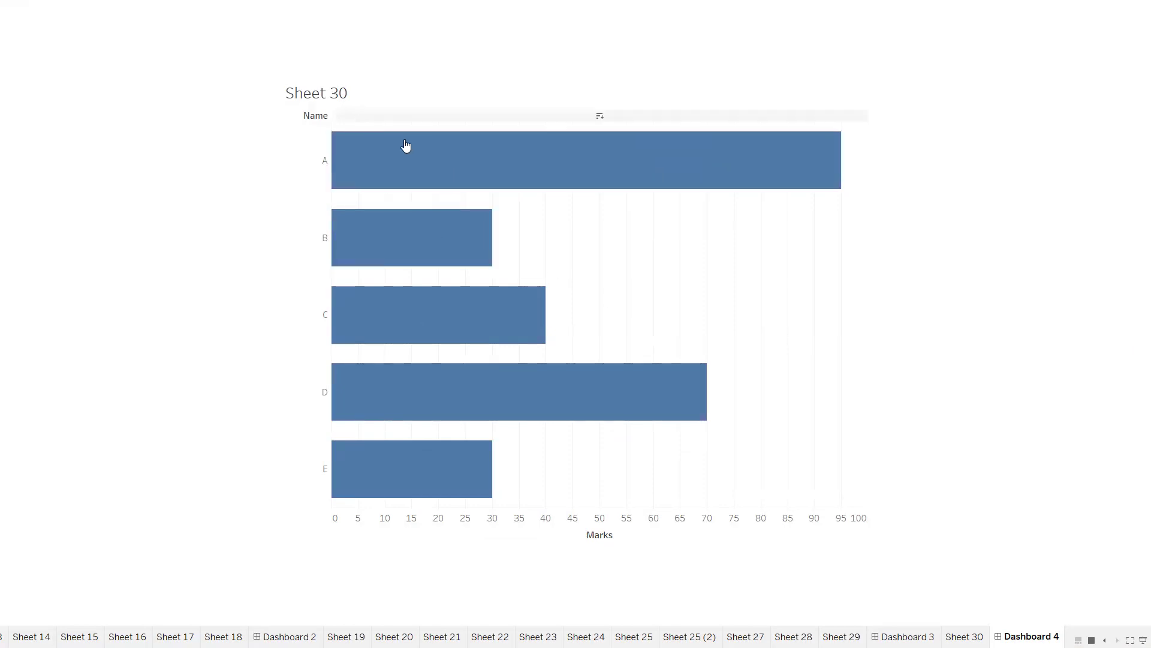
left_click(1143, 640)
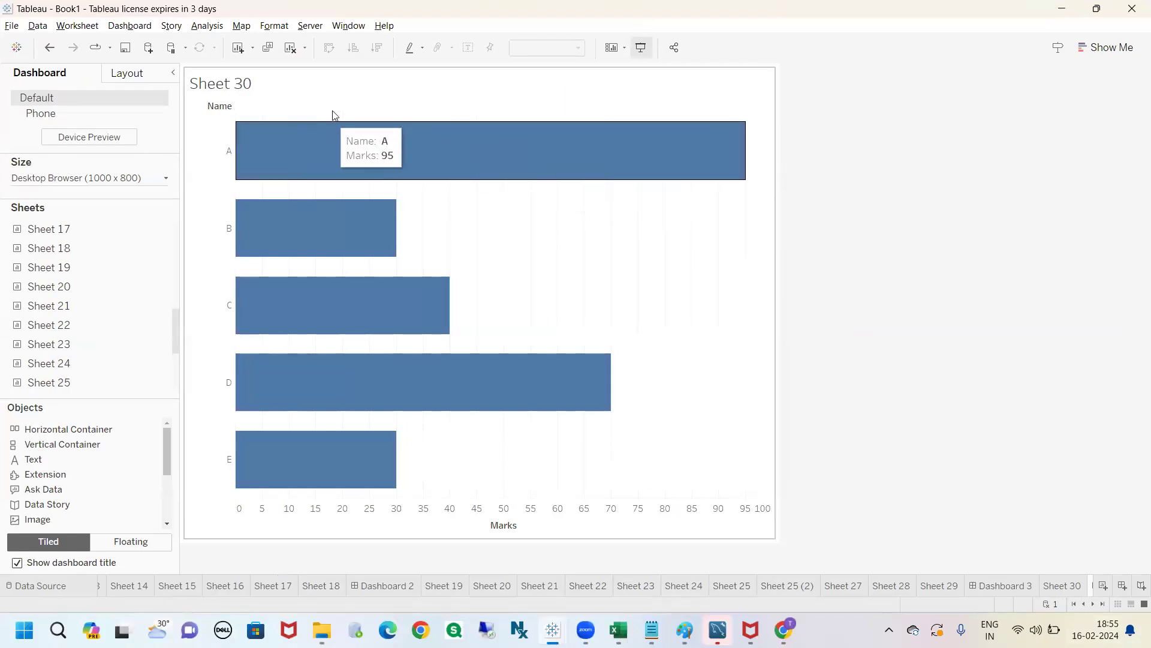
mouse_move(652, 630)
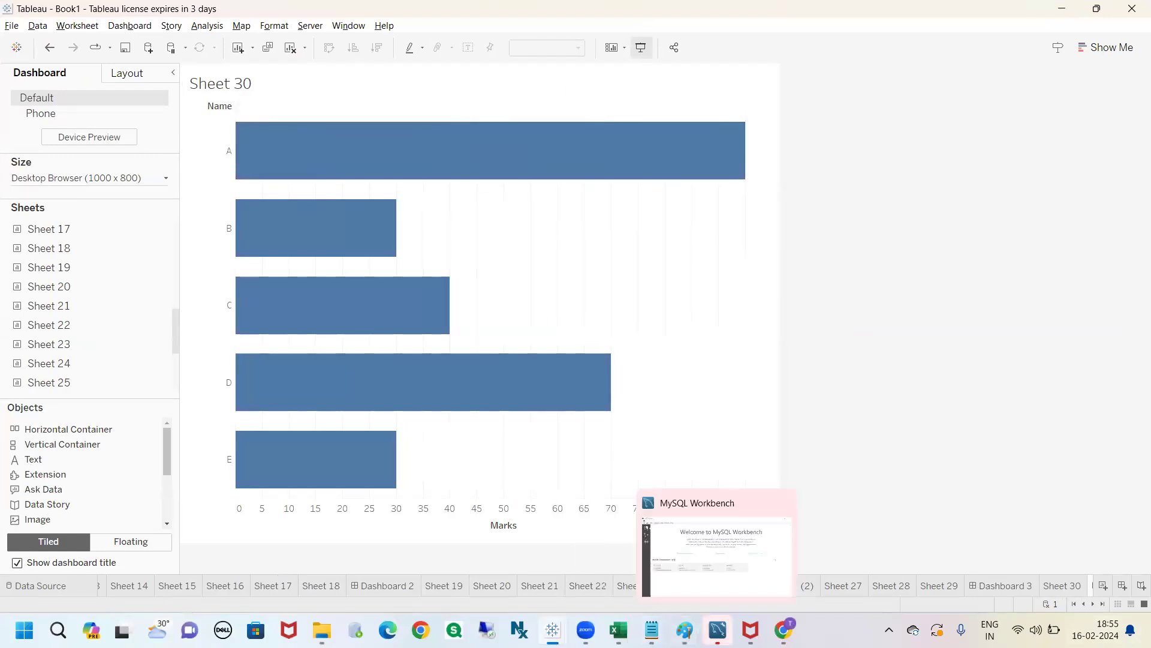